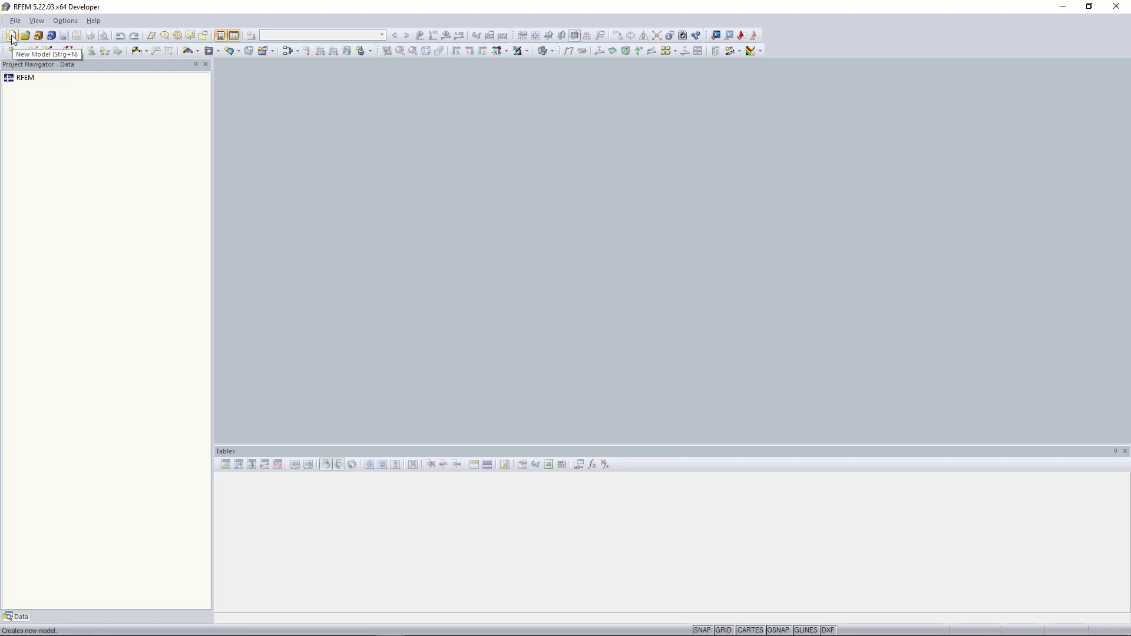
Start a new model named "Continous Plate" and assign it to the Examples project.
click(11, 37)
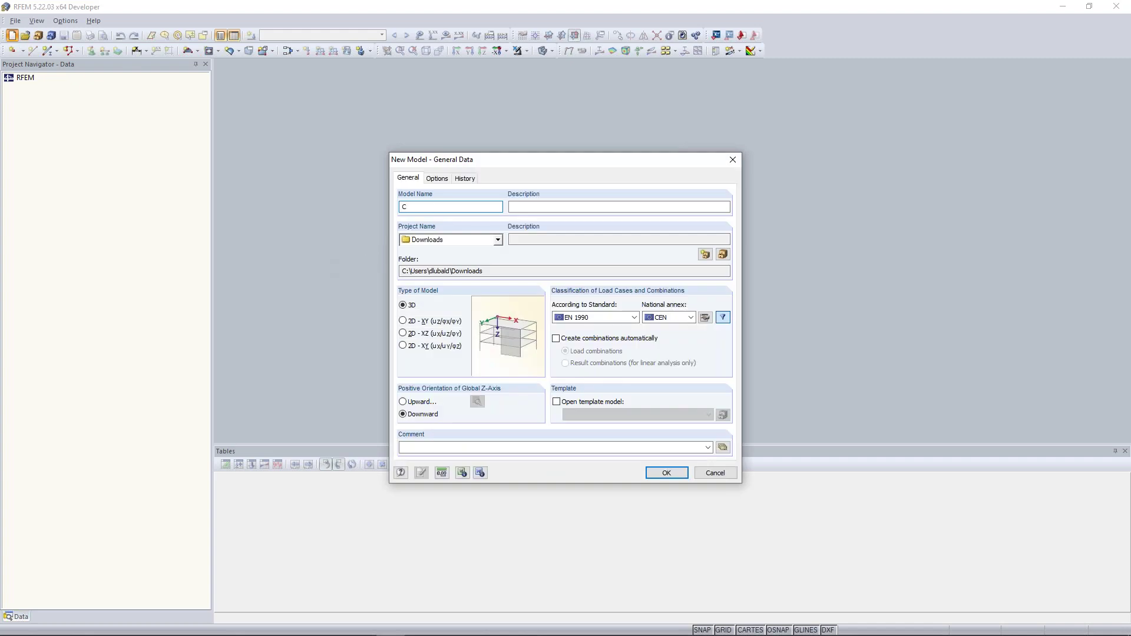
text(nous Plate)
click(498, 240)
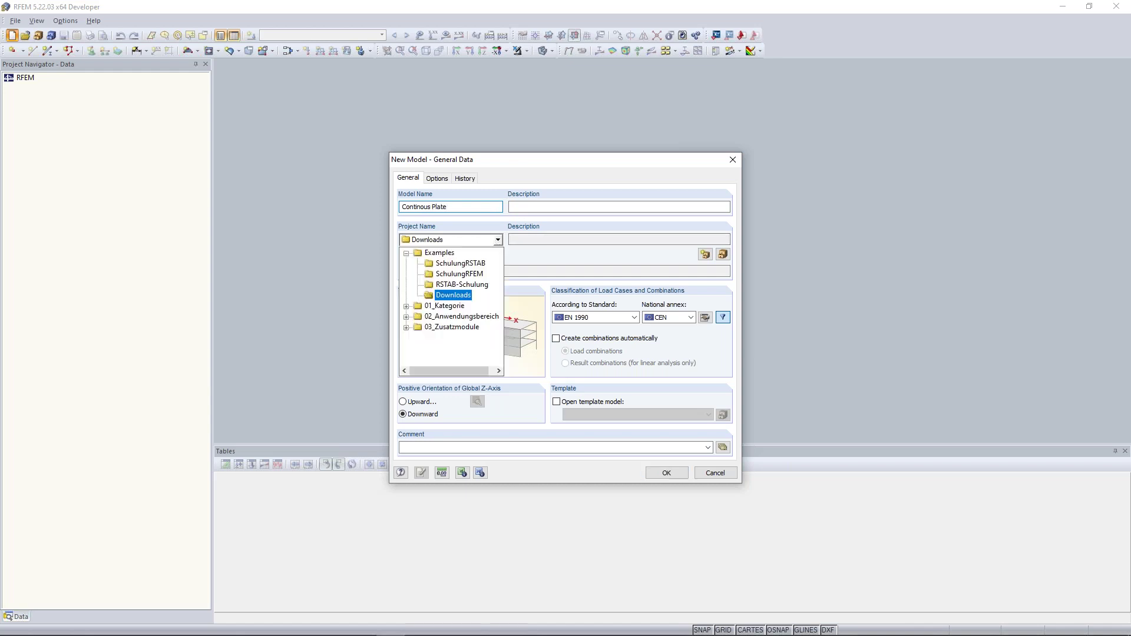
click(440, 253)
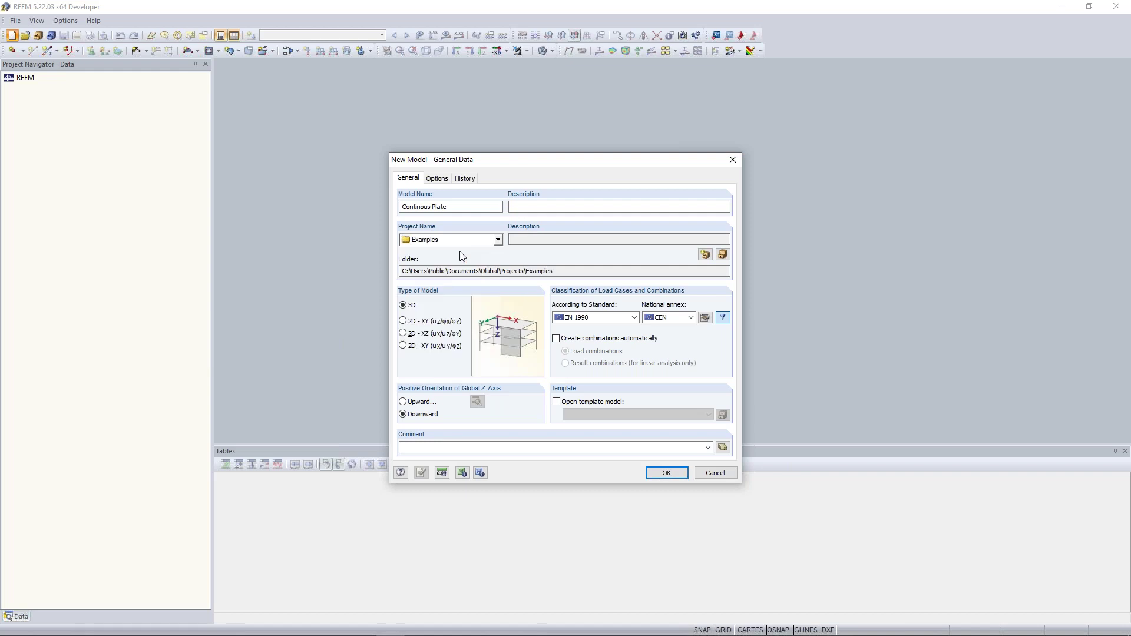
drag(402, 271, 540, 268)
click(498, 242)
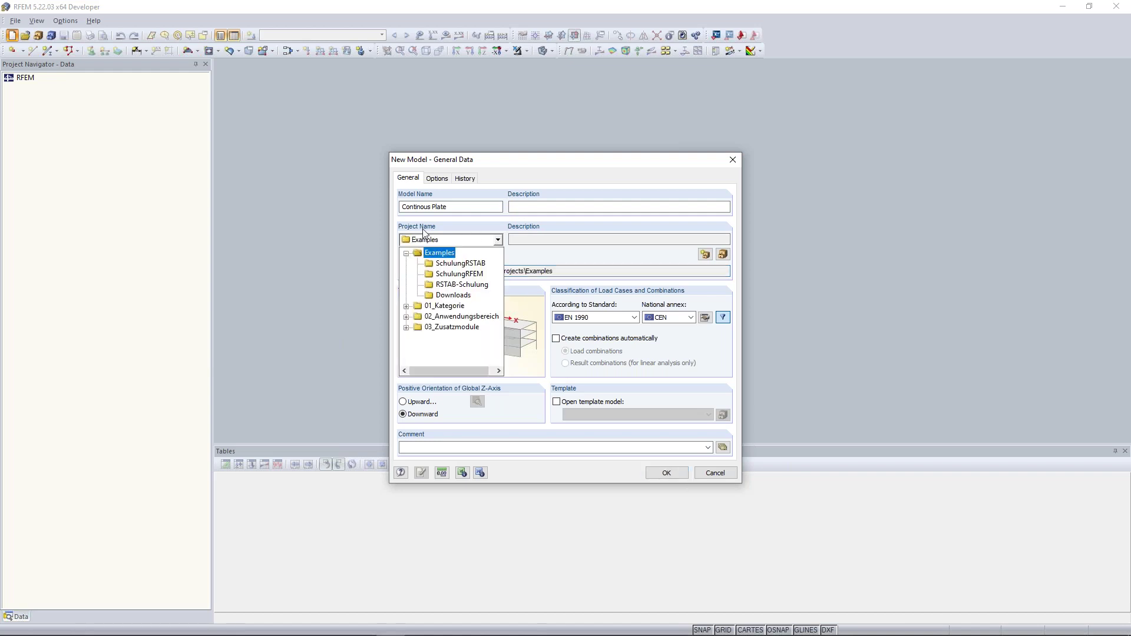
click(498, 240)
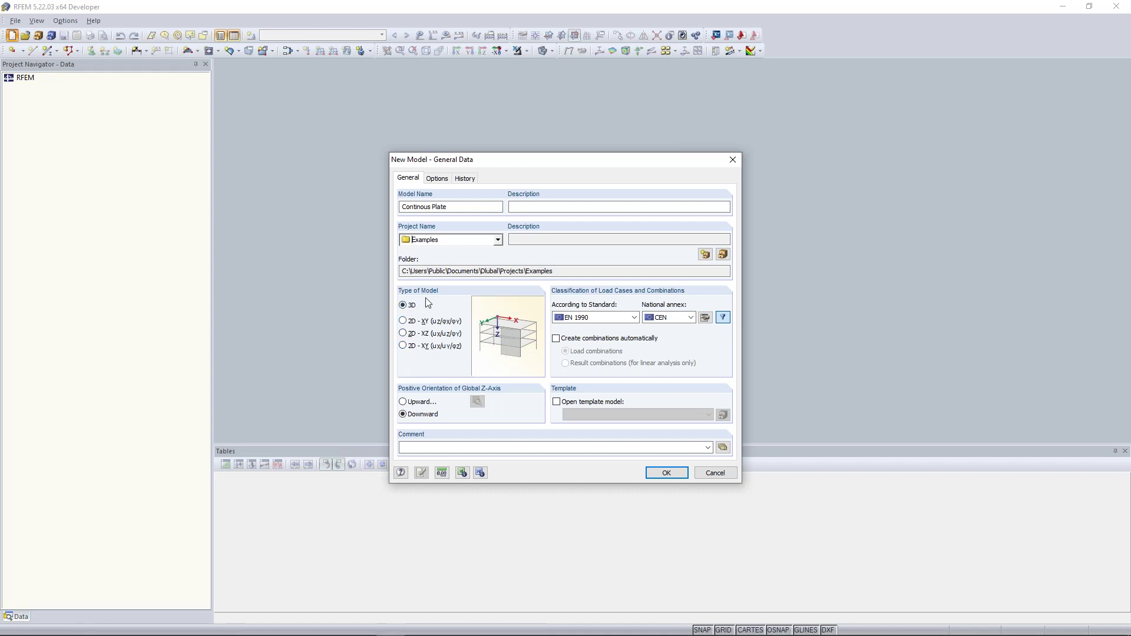
Compare the 2D model types, choosing 2D - XY (uZ/φX/φY), and set the load case classification standard to None.
click(403, 322)
click(403, 334)
click(403, 346)
click(403, 334)
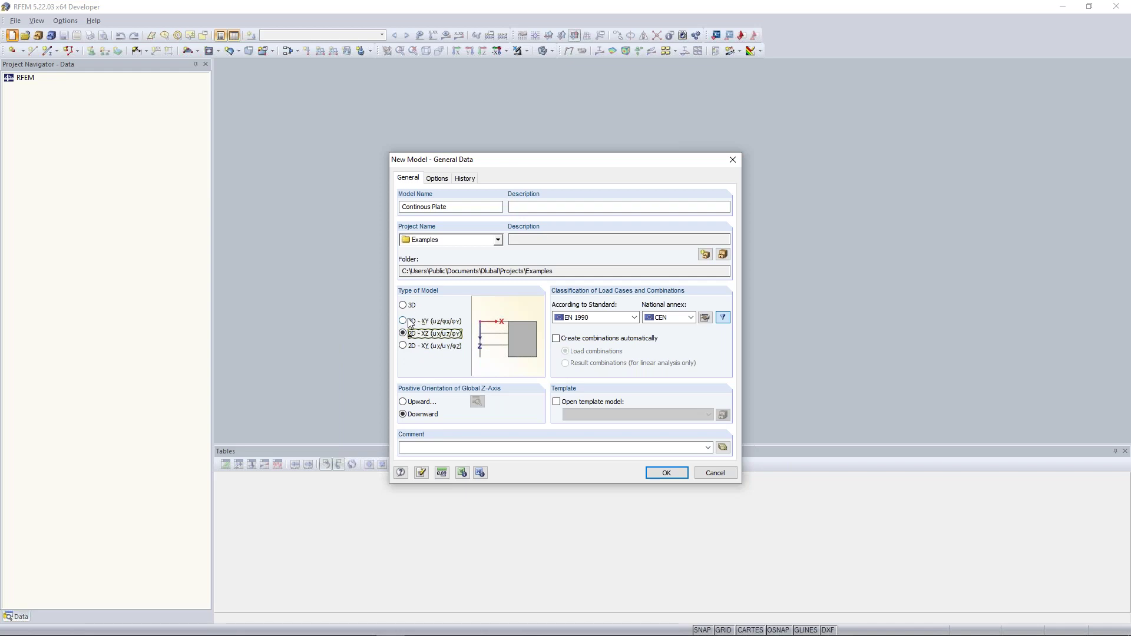
click(404, 322)
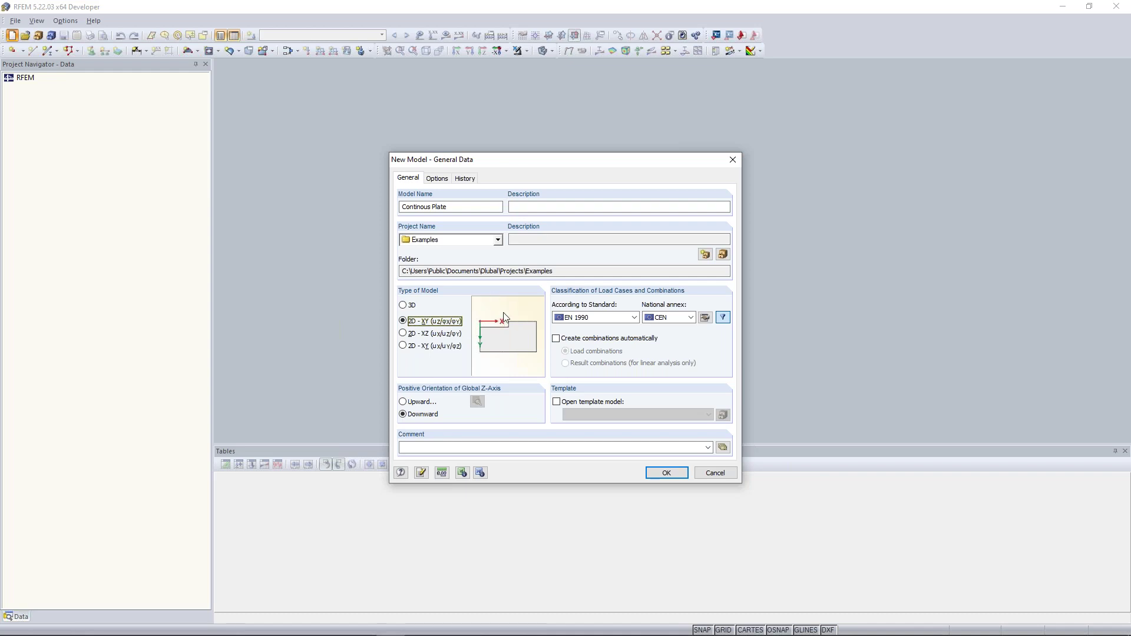
click(403, 334)
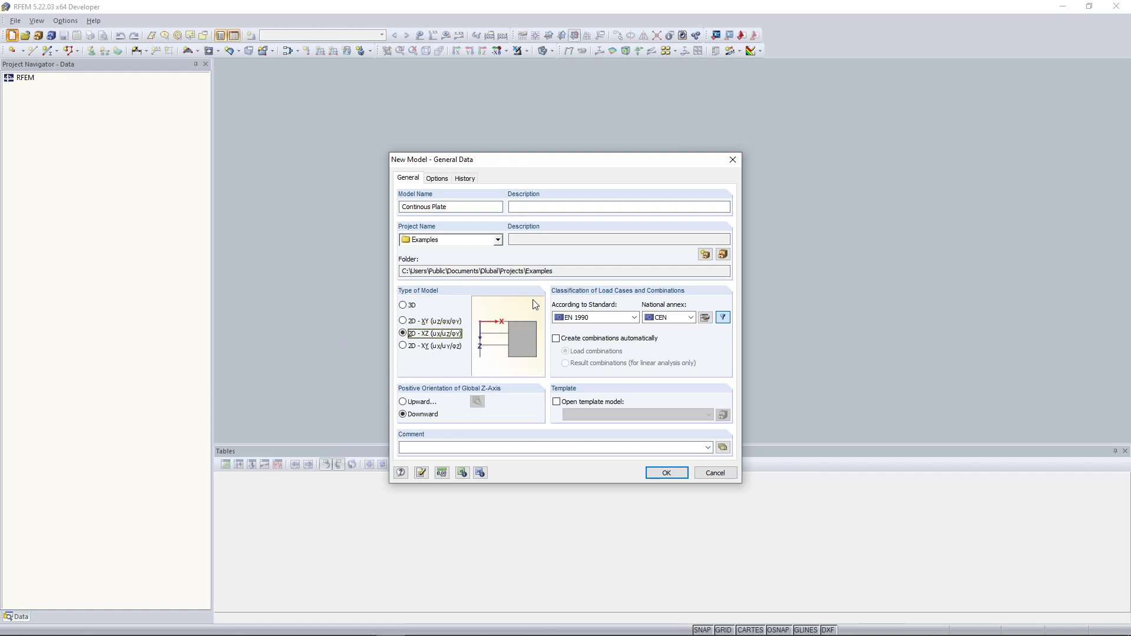
click(403, 346)
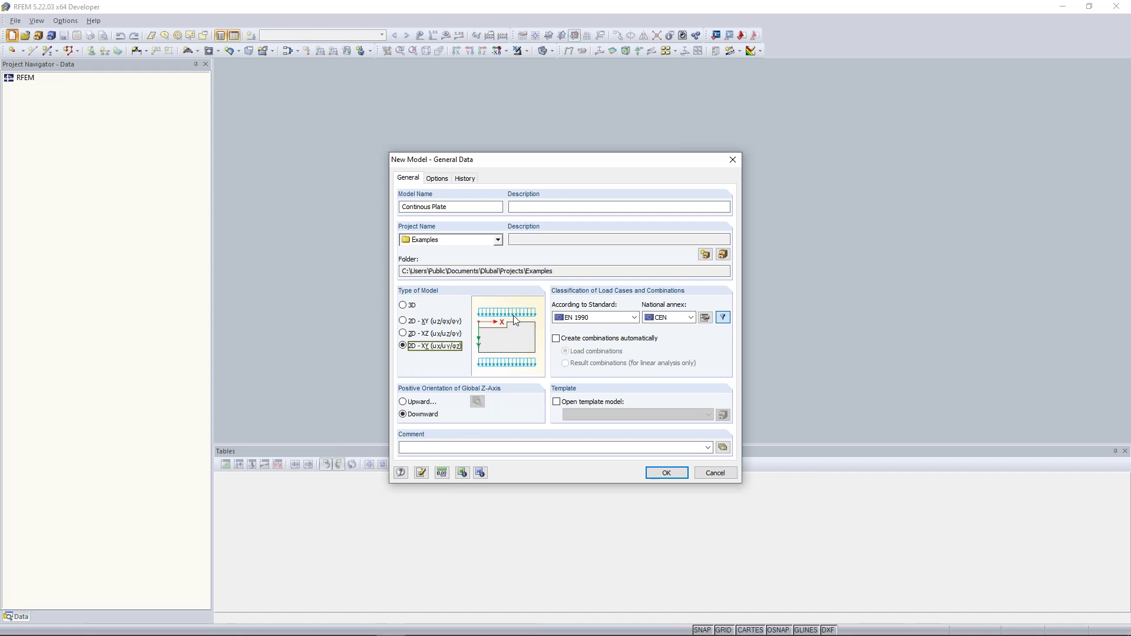
click(403, 322)
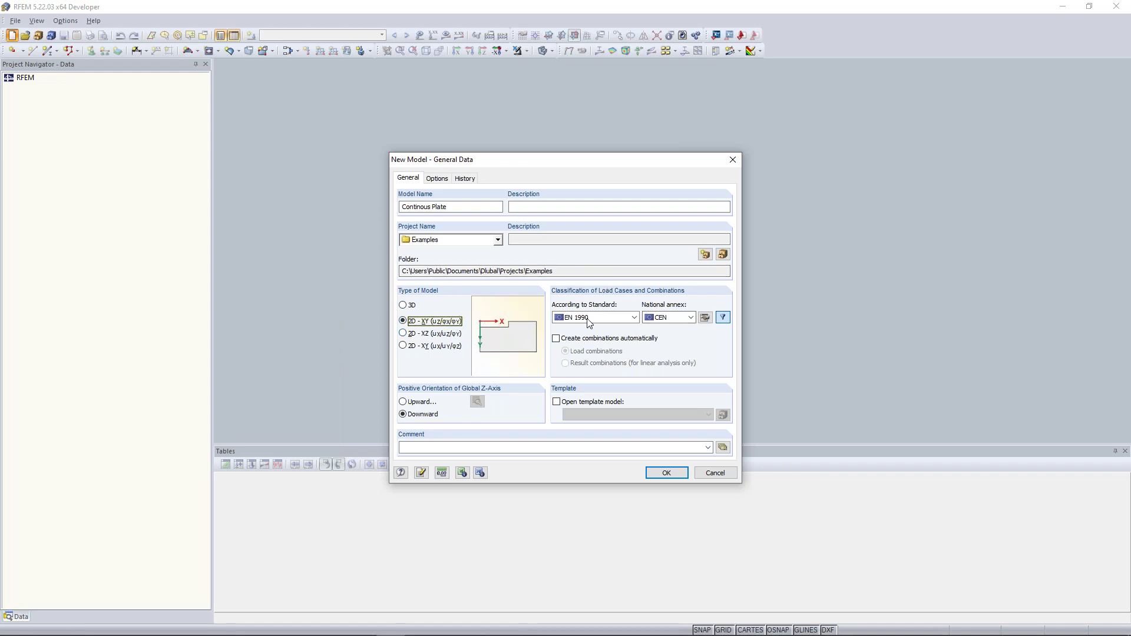
click(634, 317)
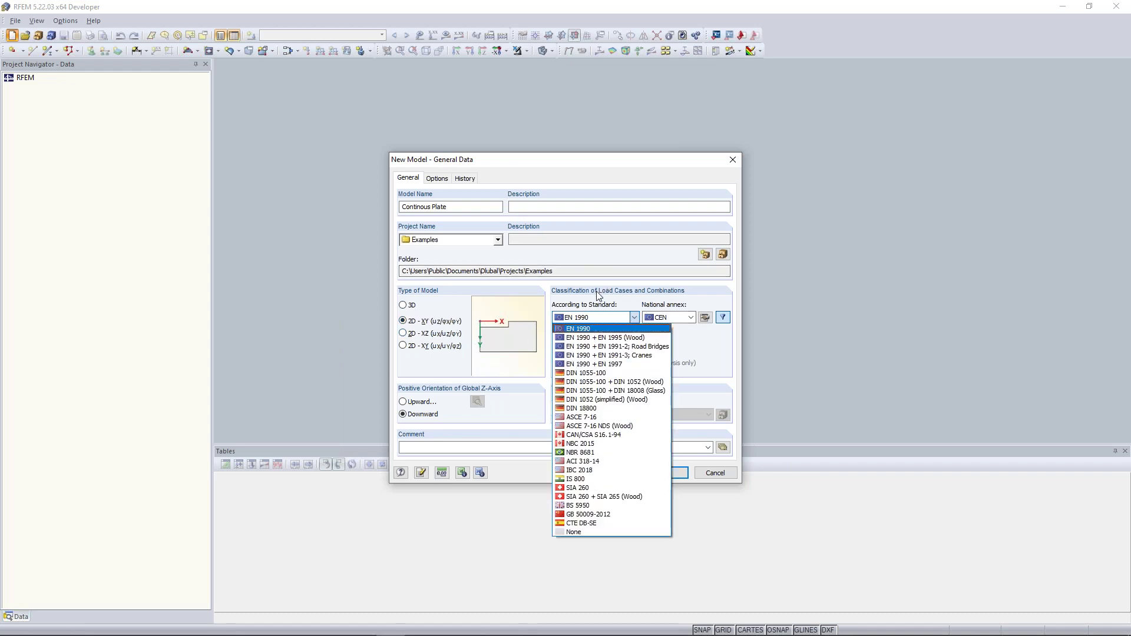
click(579, 533)
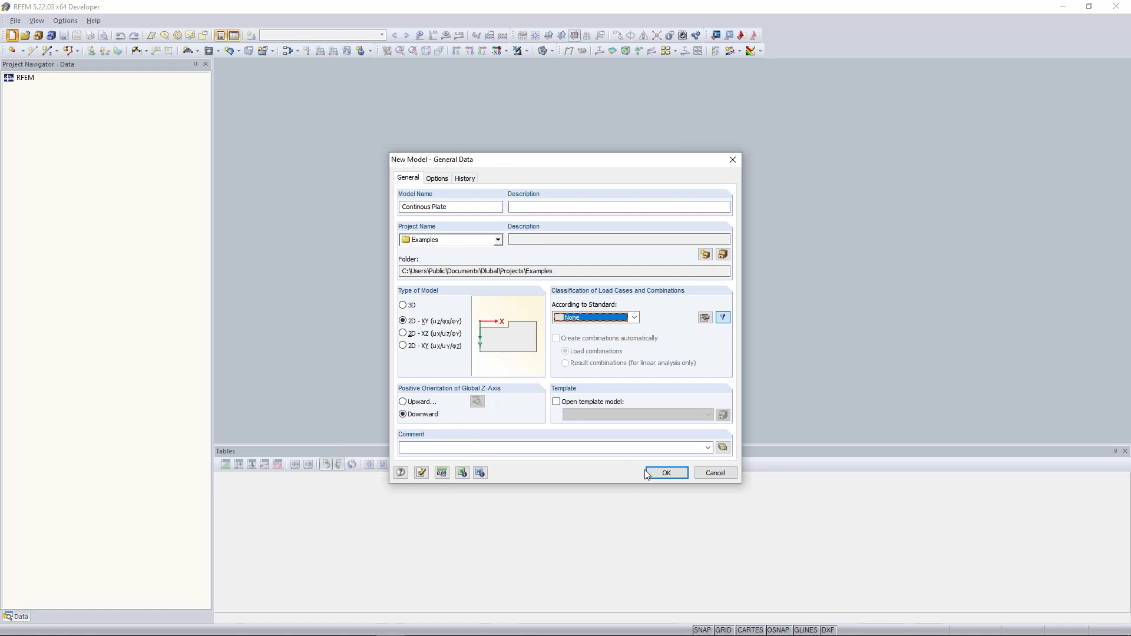
Review the model's units and decimal places, accept them and create the new model.
click(444, 476)
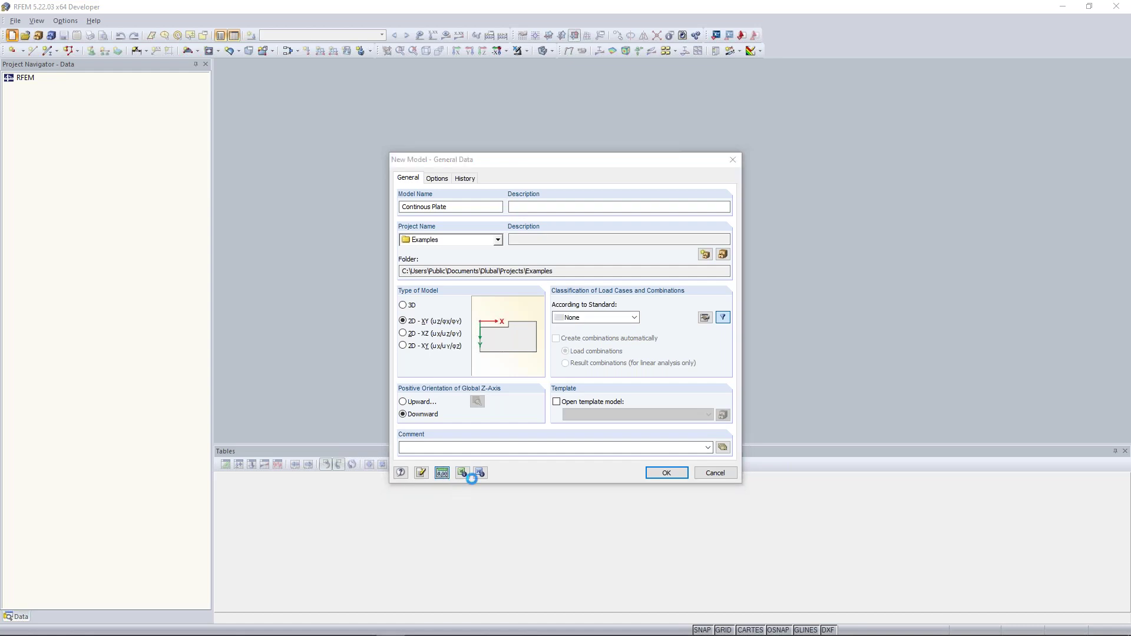
drag(595, 163, 581, 137)
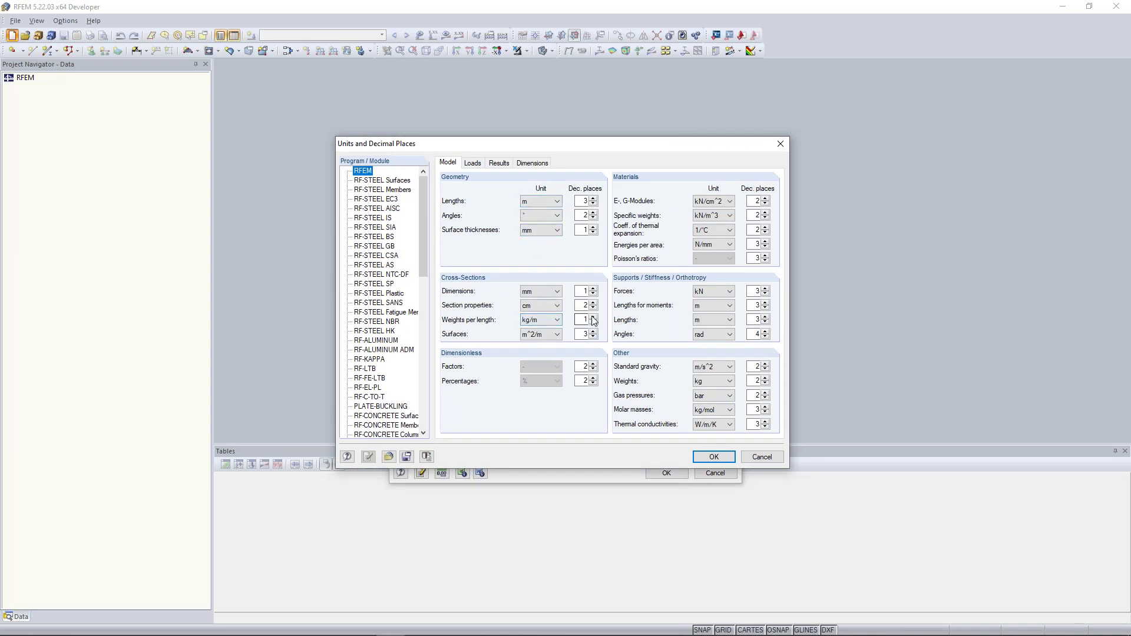
click(724, 460)
click(667, 473)
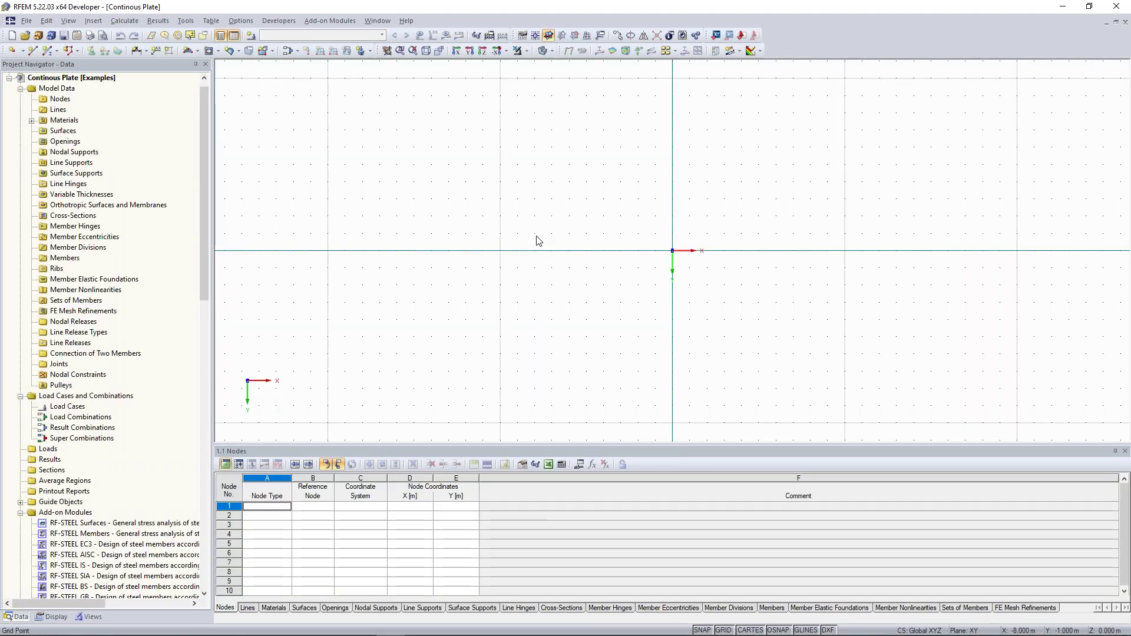
scroll(537, 240, down, 1)
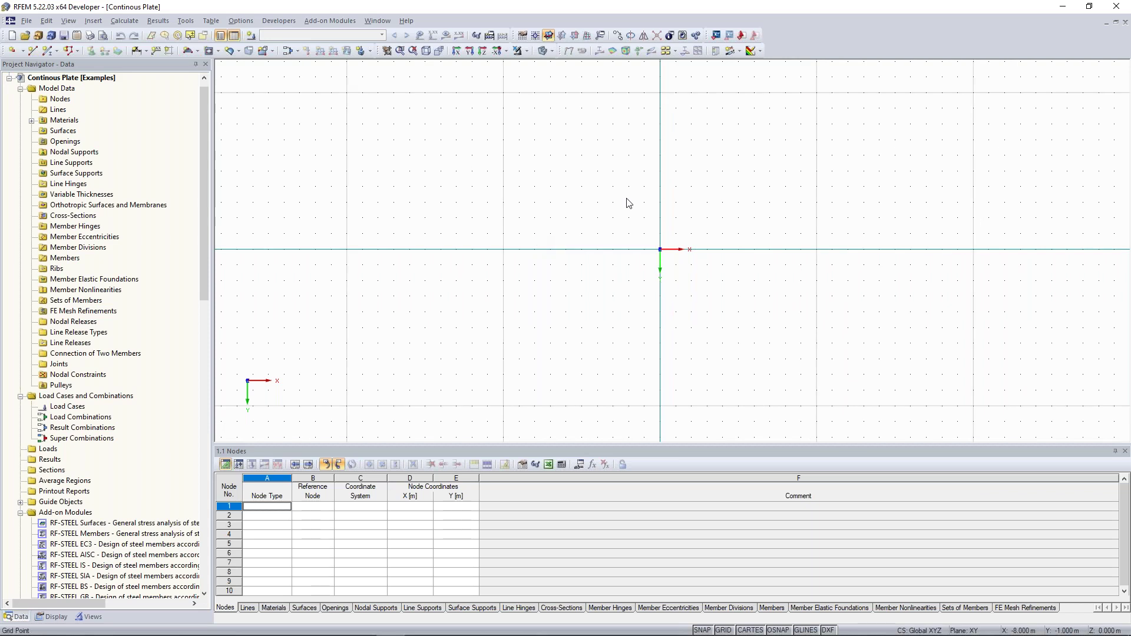
middle_drag(630, 203, 559, 207)
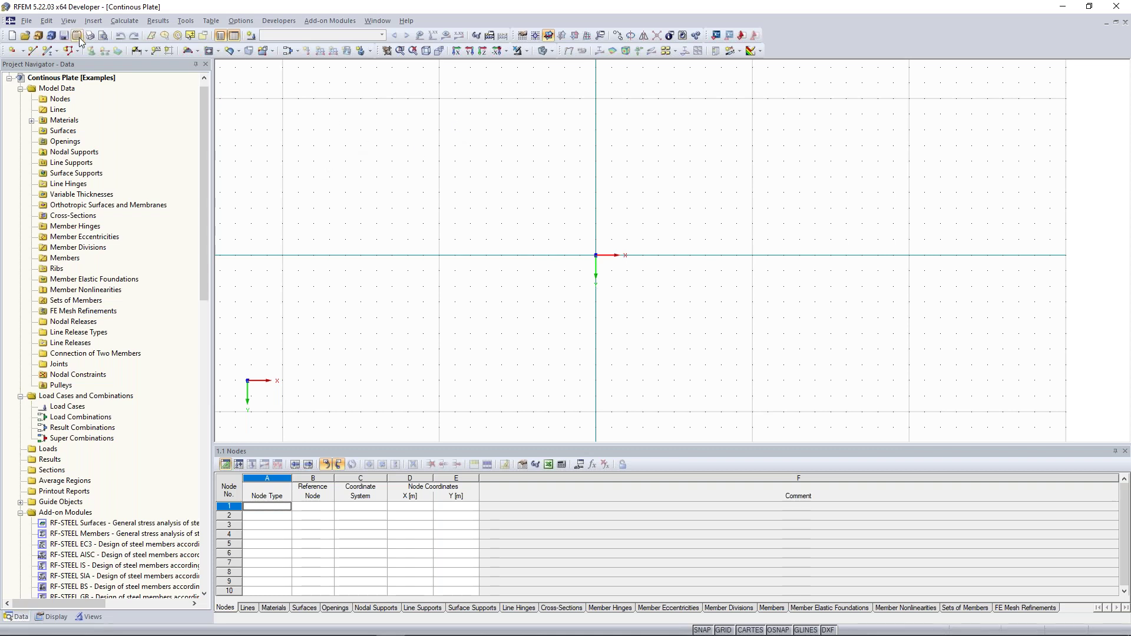
Open the model RFEM-Beispiel-06 from the Examples project in the Project Manager.
click(37, 37)
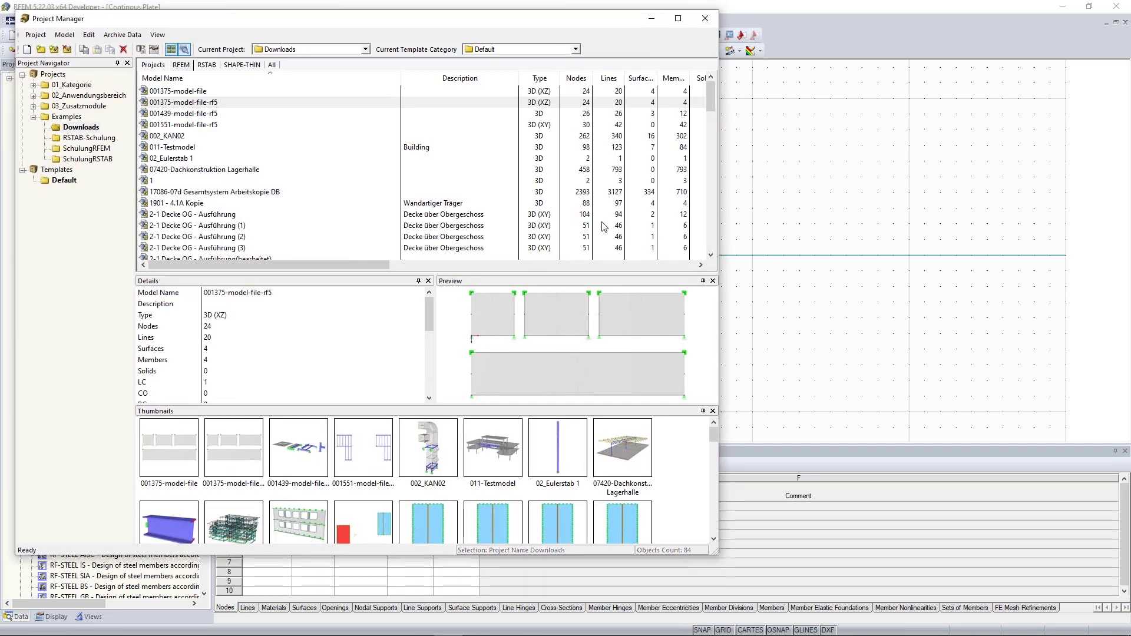
click(67, 117)
scroll(230, 156, down, 7)
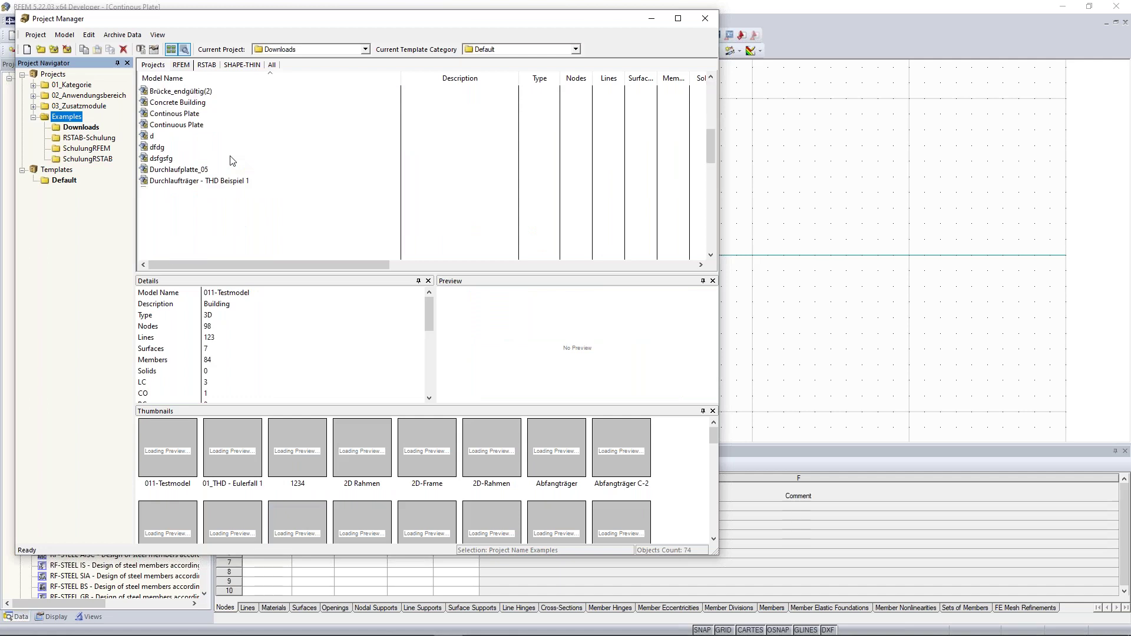
drag(711, 155, 711, 157)
drag(711, 186, 711, 199)
click(199, 193)
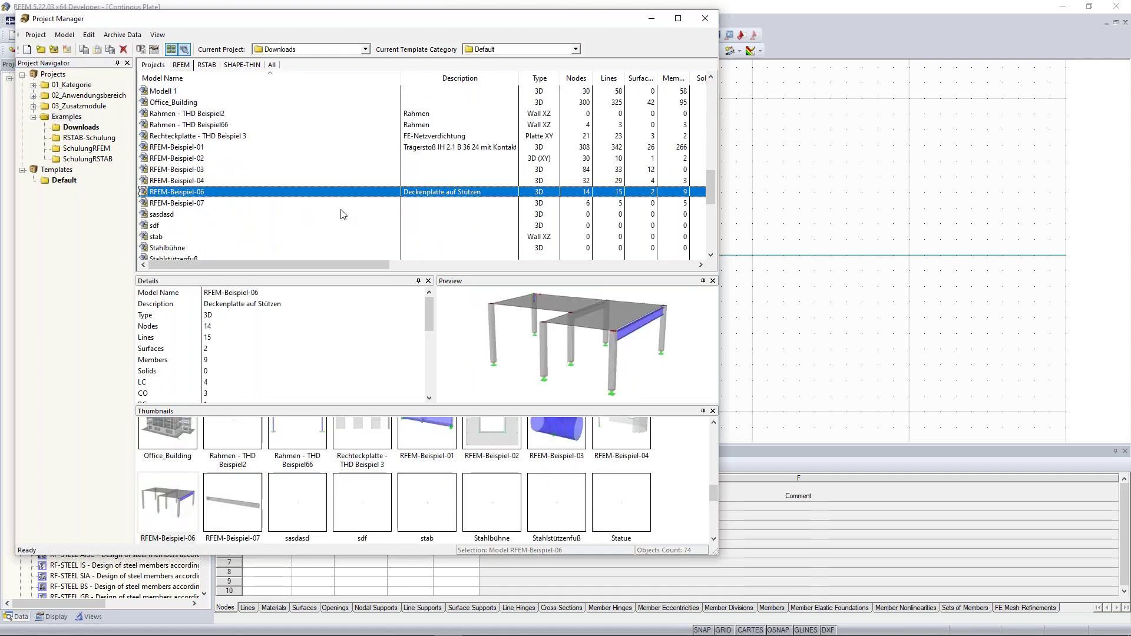
double_click(199, 194)
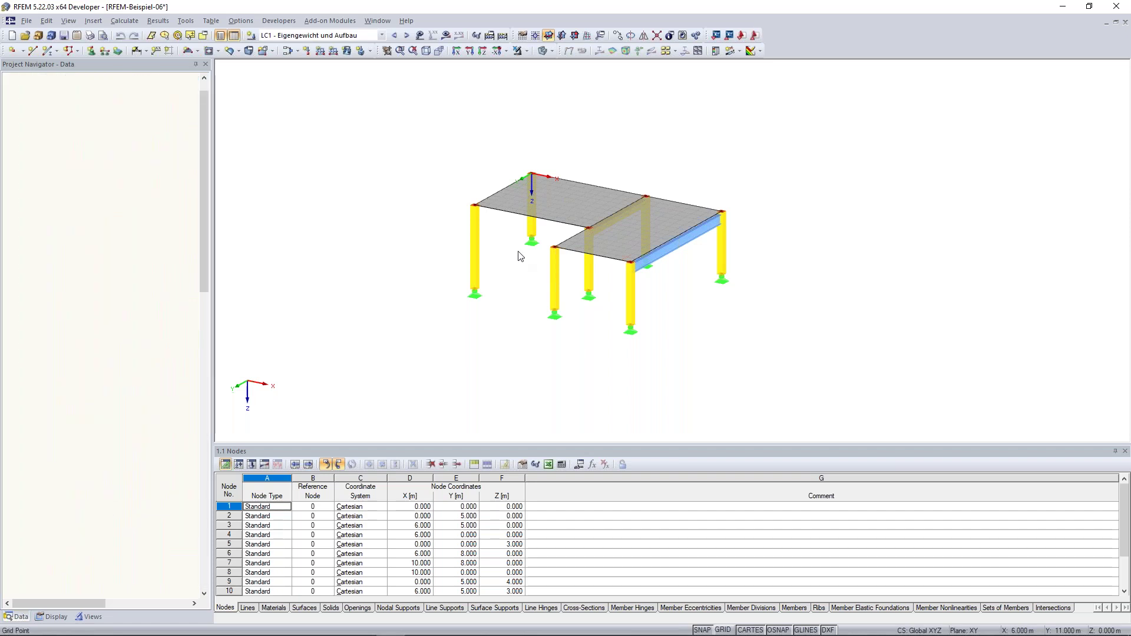
Examine the slab-on-columns model and the commands for inserting model data and load cases, calculating, using tools and managing tables.
scroll(513, 247, up, 5)
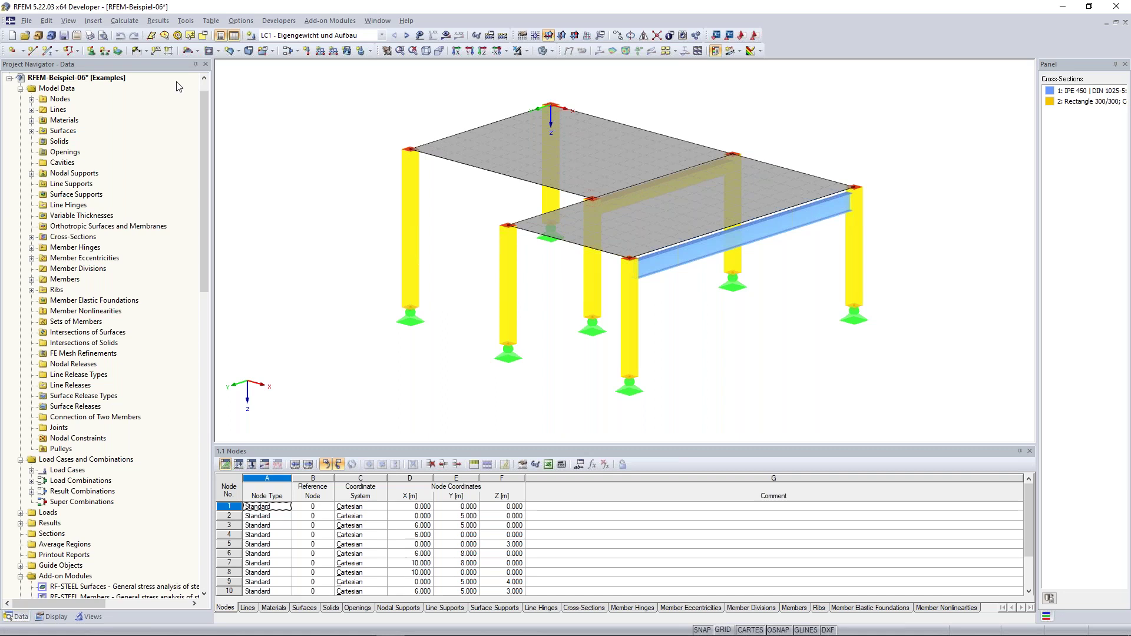
click(182, 36)
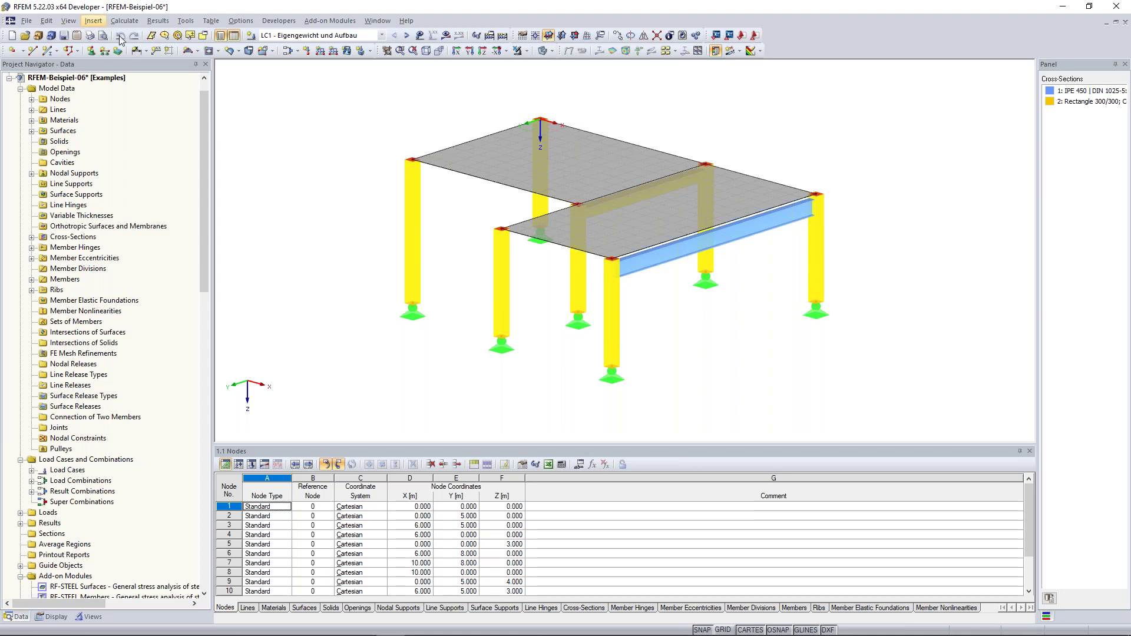
scroll(365, 171, down, 2)
middle_drag(334, 188, 354, 160)
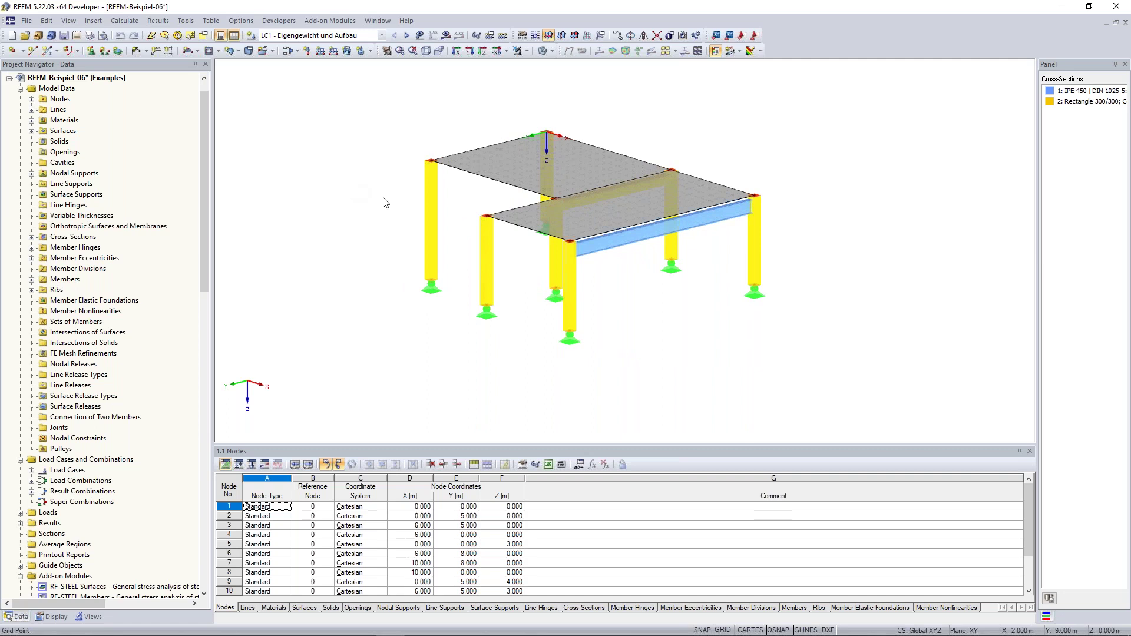
click(94, 23)
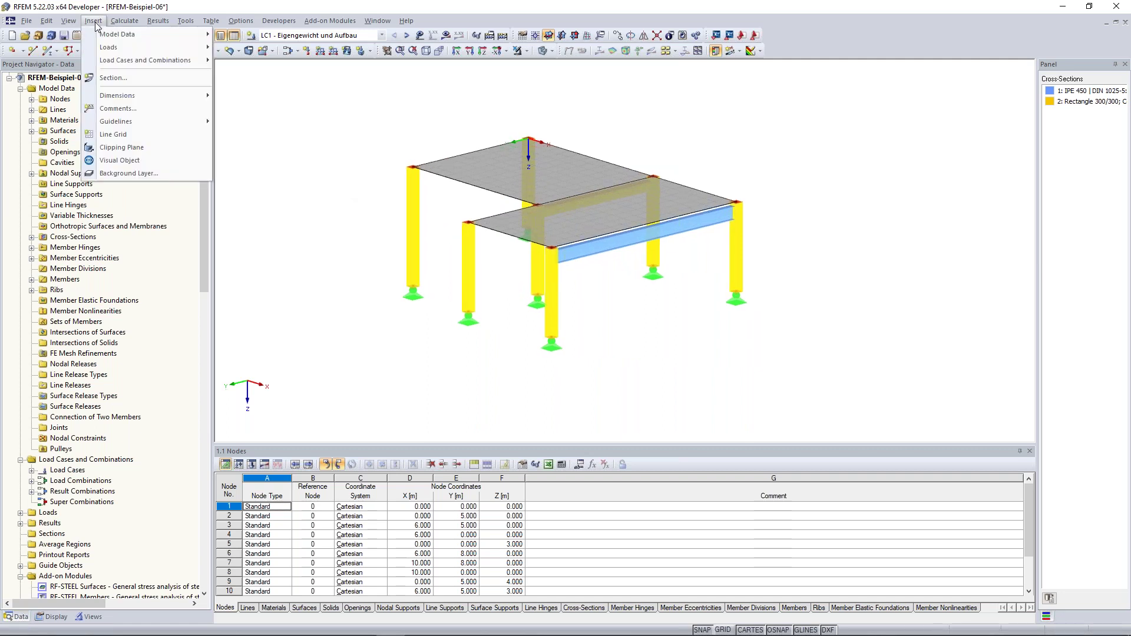
mouse_move(105, 38)
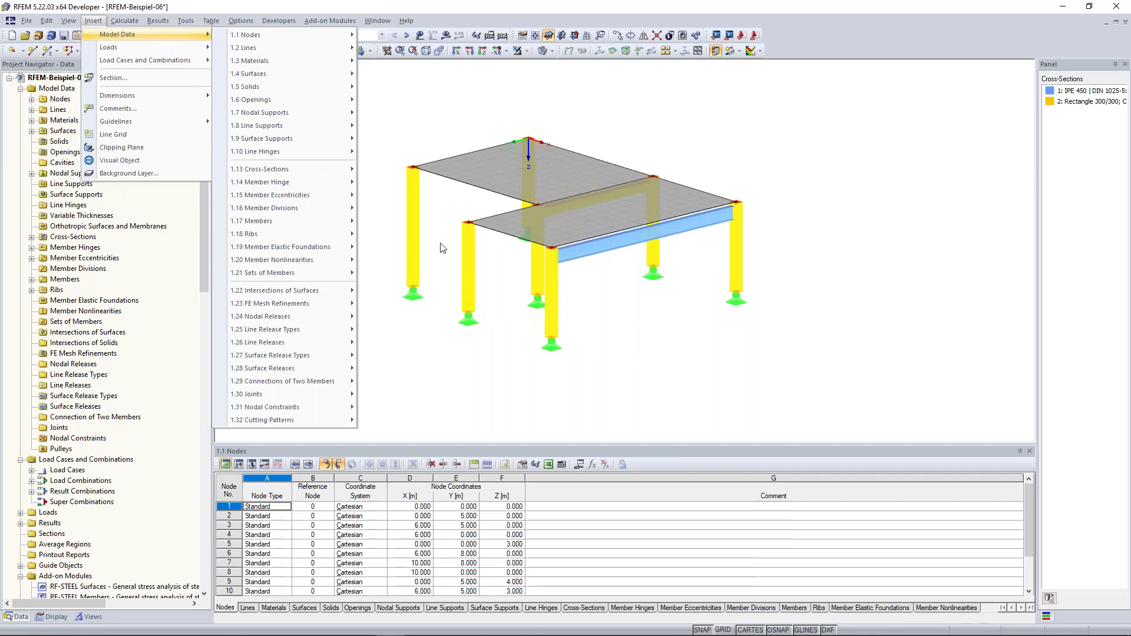
mouse_move(253, 221)
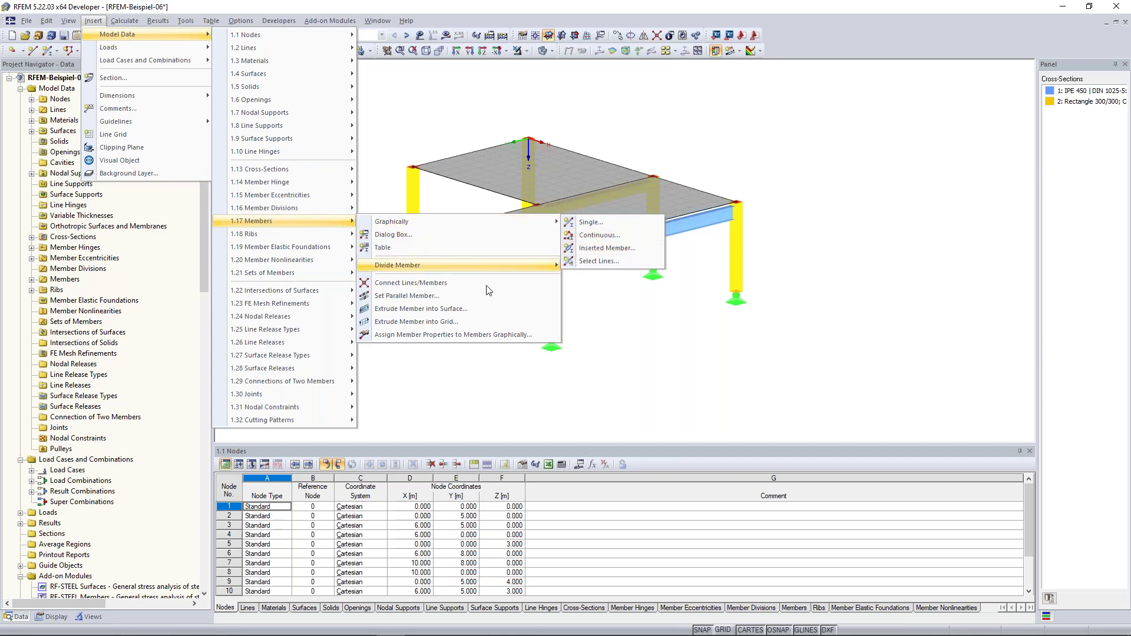
mouse_move(173, 39)
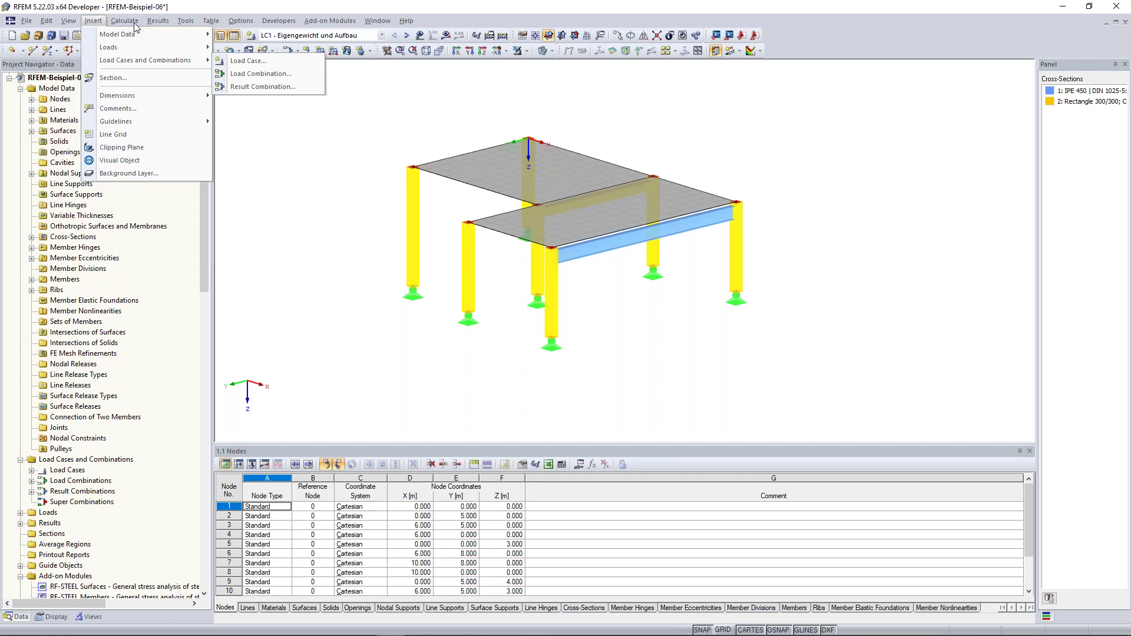
mouse_move(133, 24)
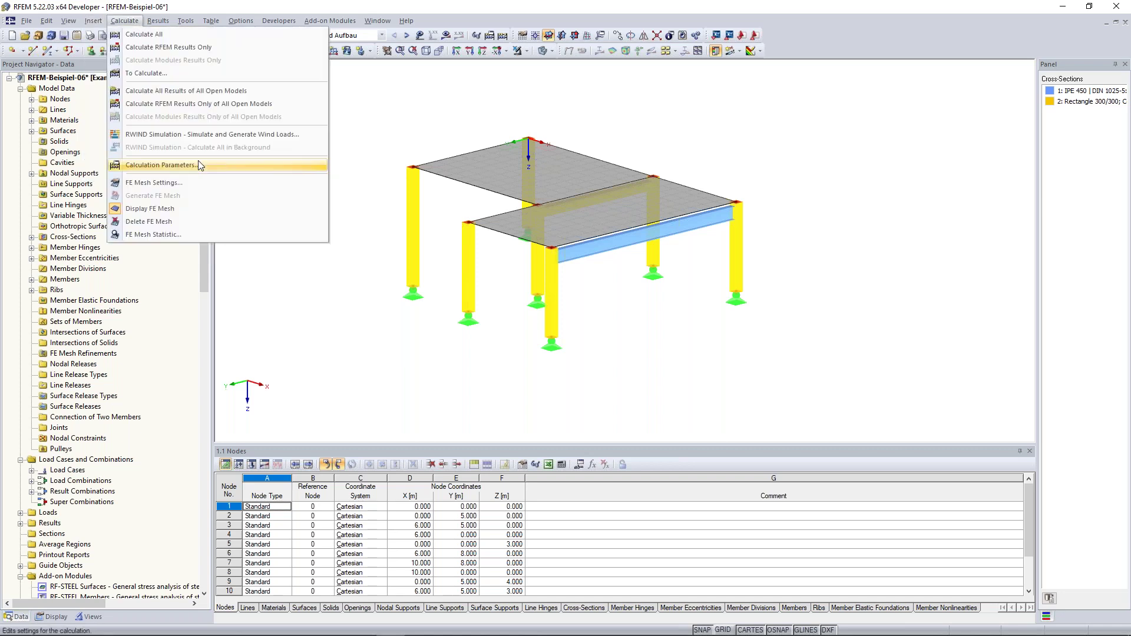
click(217, 22)
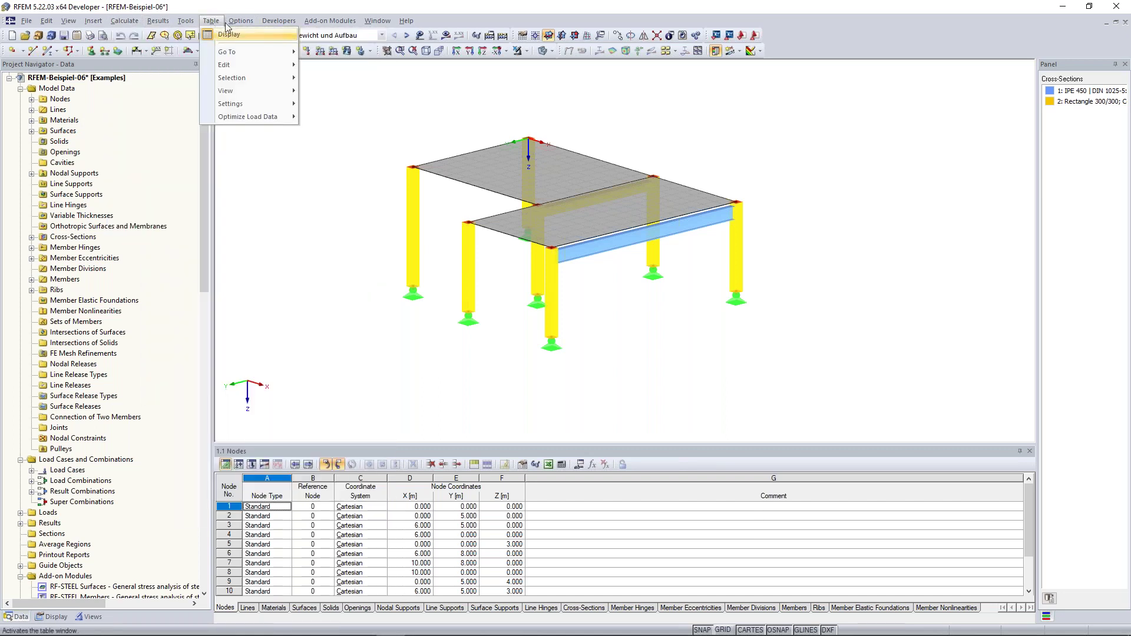
click(187, 21)
click(186, 22)
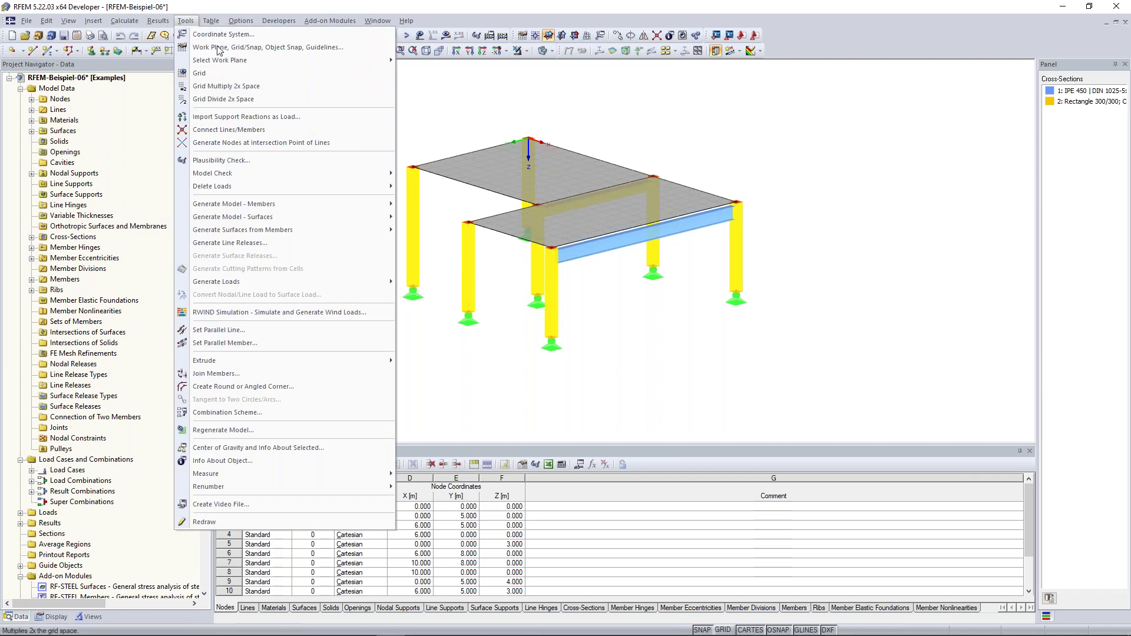
mouse_move(210, 21)
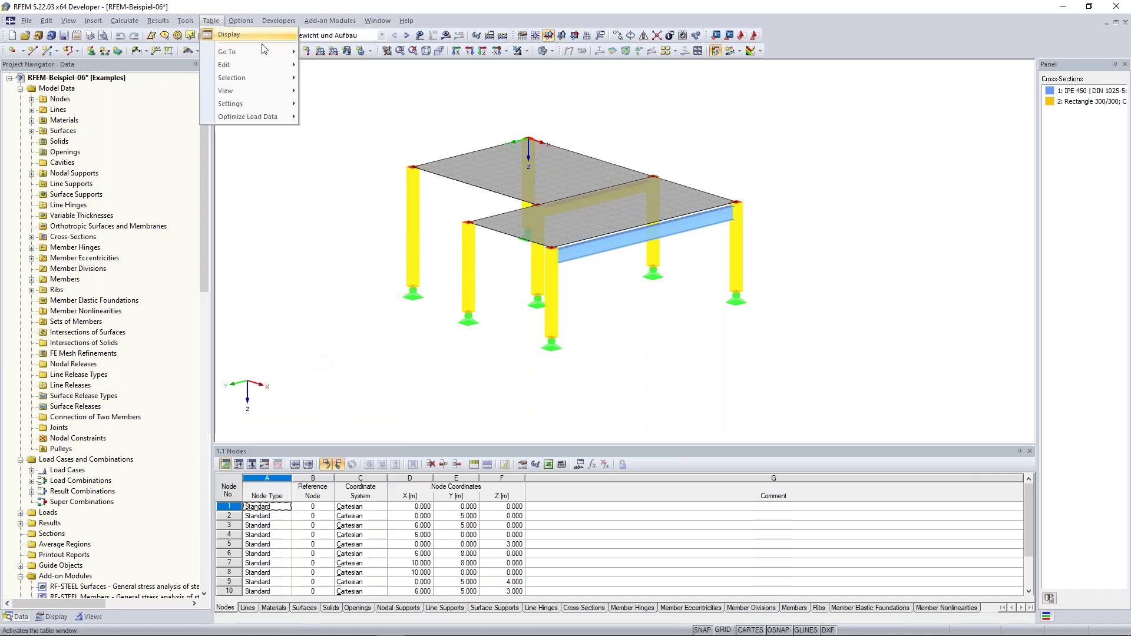
Apply the Standard with black background configuration in the Configuration Manager and view the model with it.
mouse_move(244, 28)
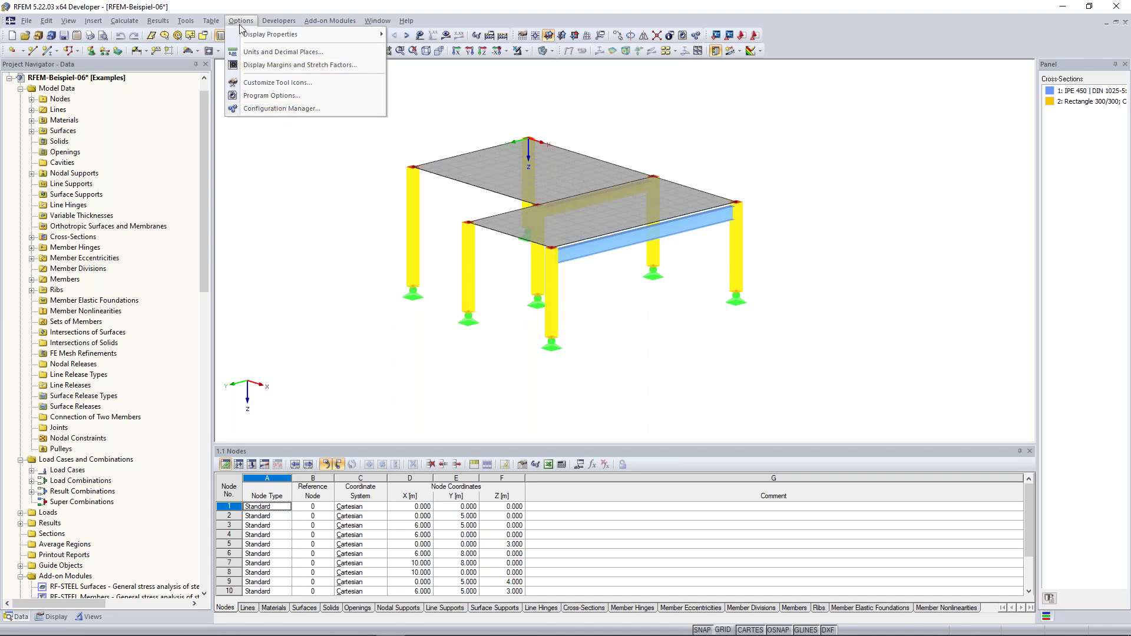
click(301, 111)
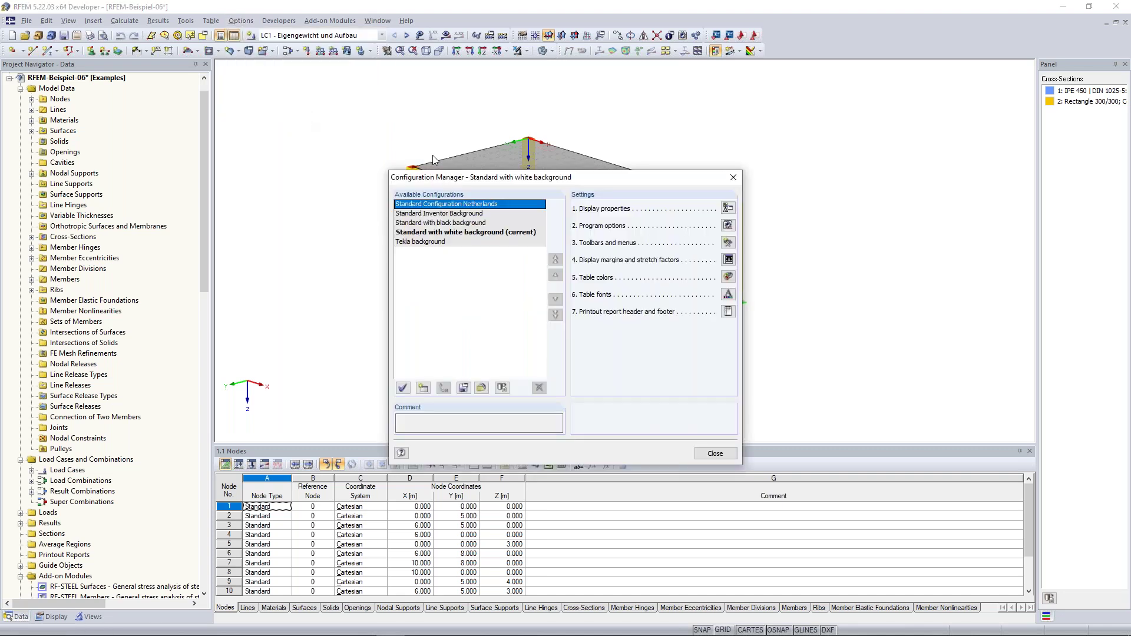
drag(518, 176, 531, 122)
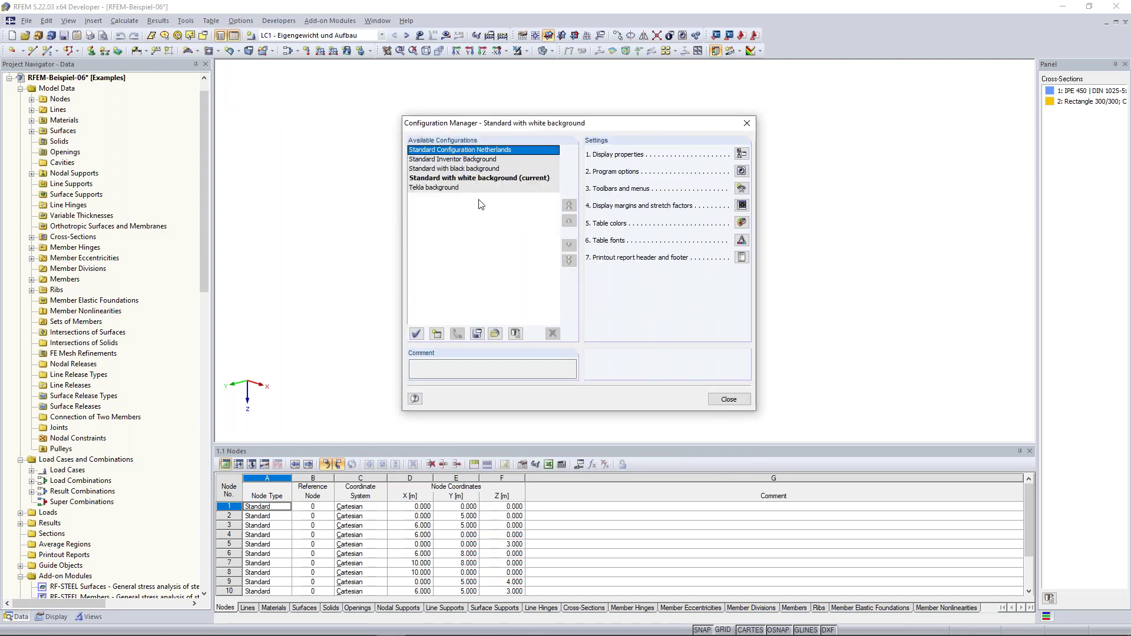
click(471, 169)
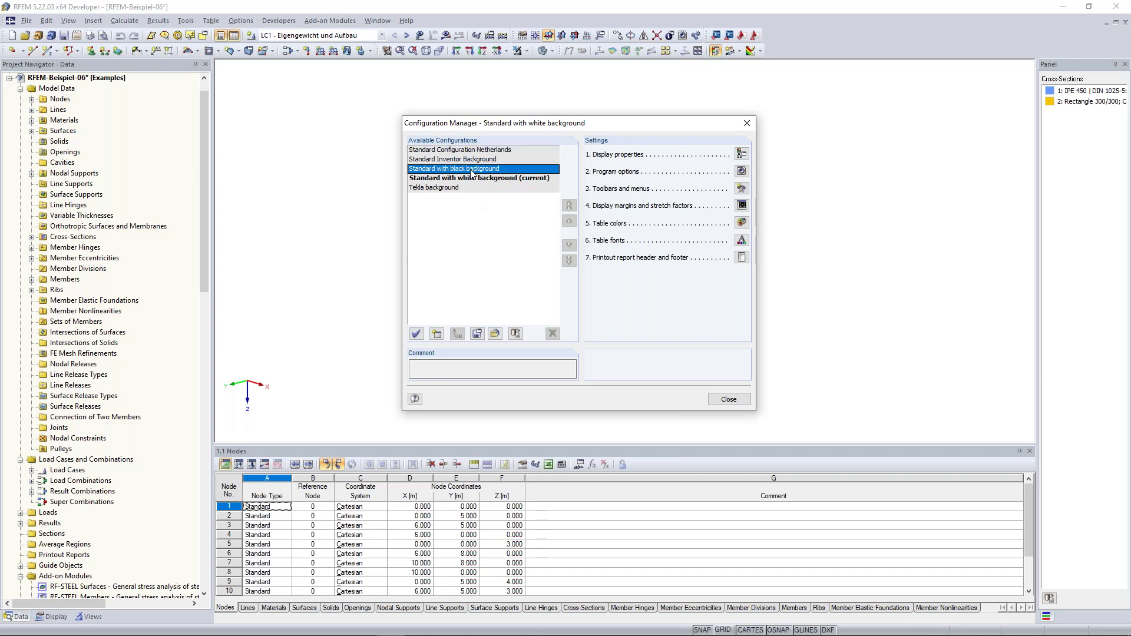
double_click(470, 171)
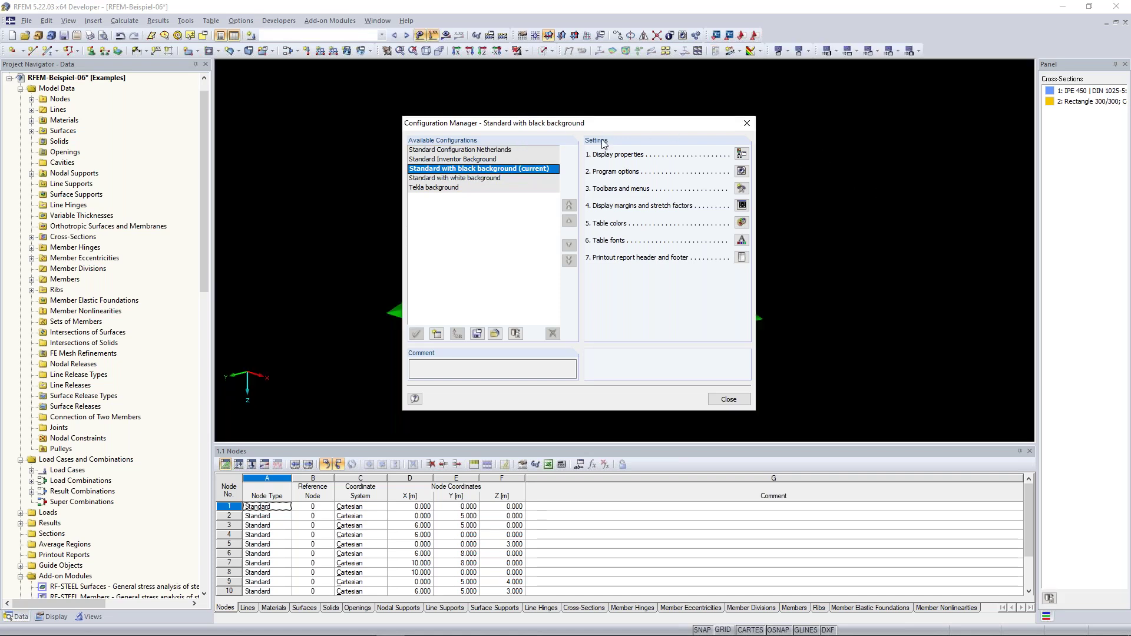
drag(547, 123, 250, 149)
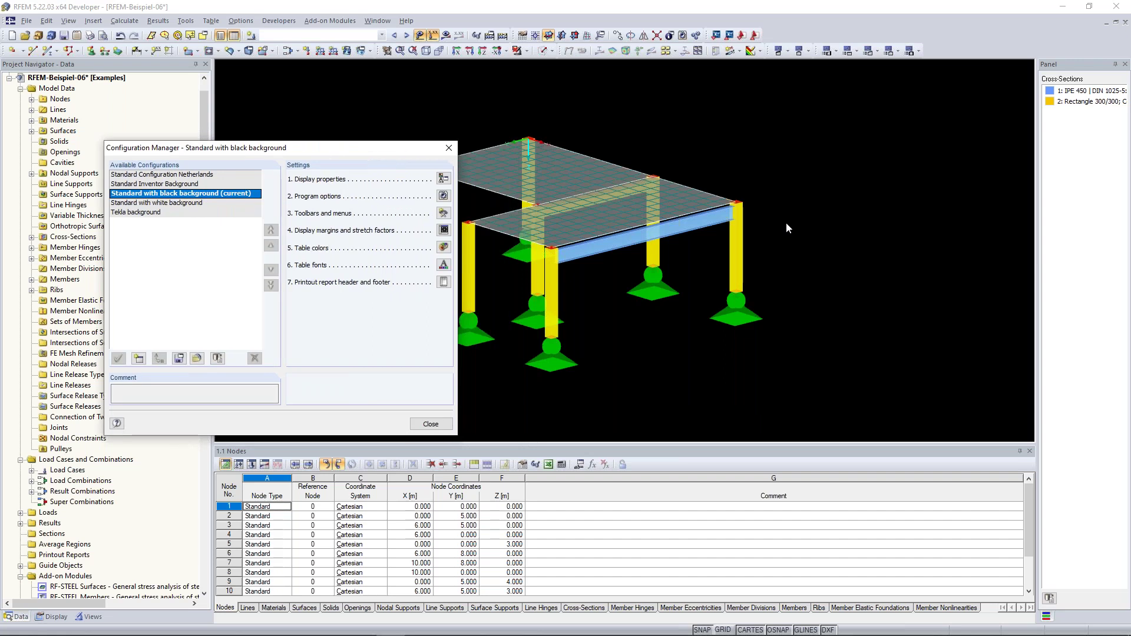
Switch back to the Standard with white background configuration and close the Configuration Manager.
drag(423, 142, 564, 115)
click(321, 174)
double_click(320, 175)
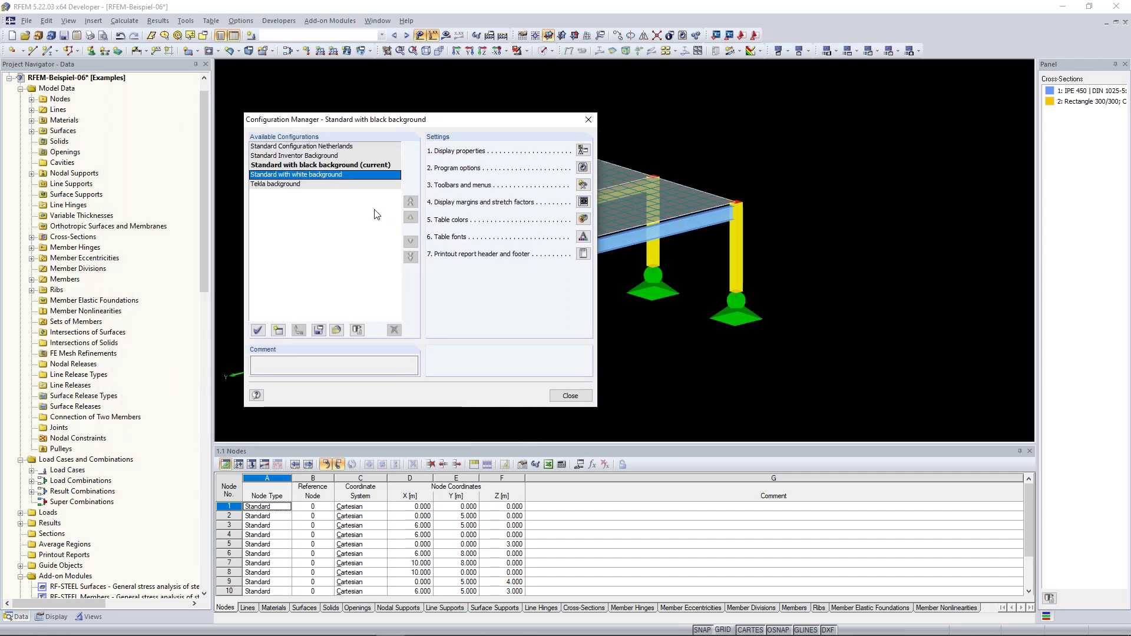
click(587, 122)
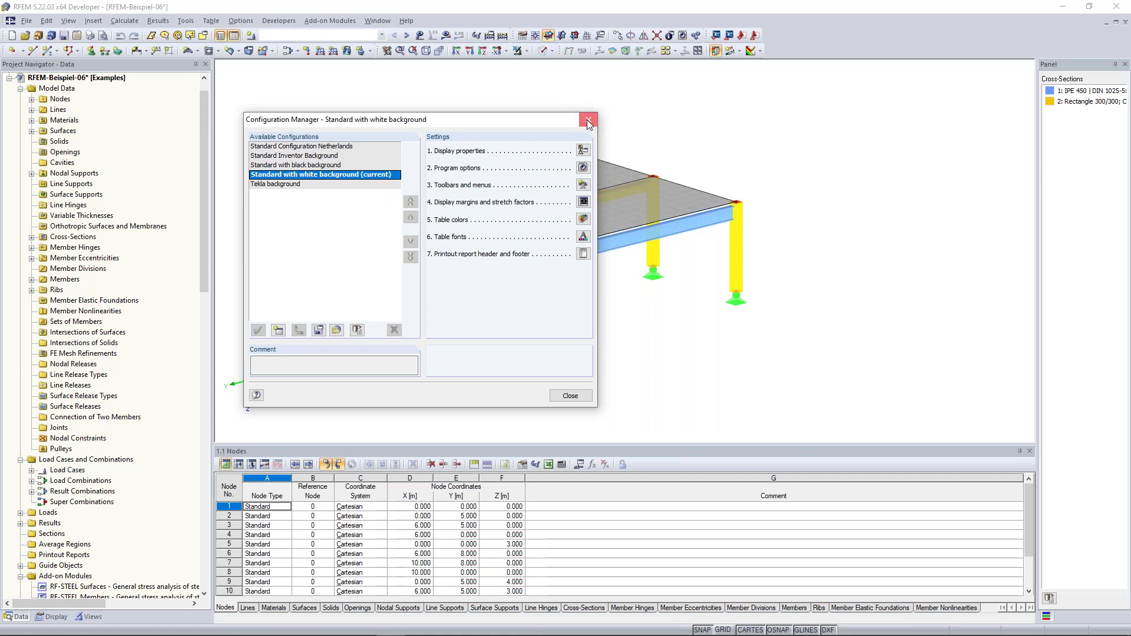
Examine the available program languages in the Program Options and leave them without applying any change.
click(245, 22)
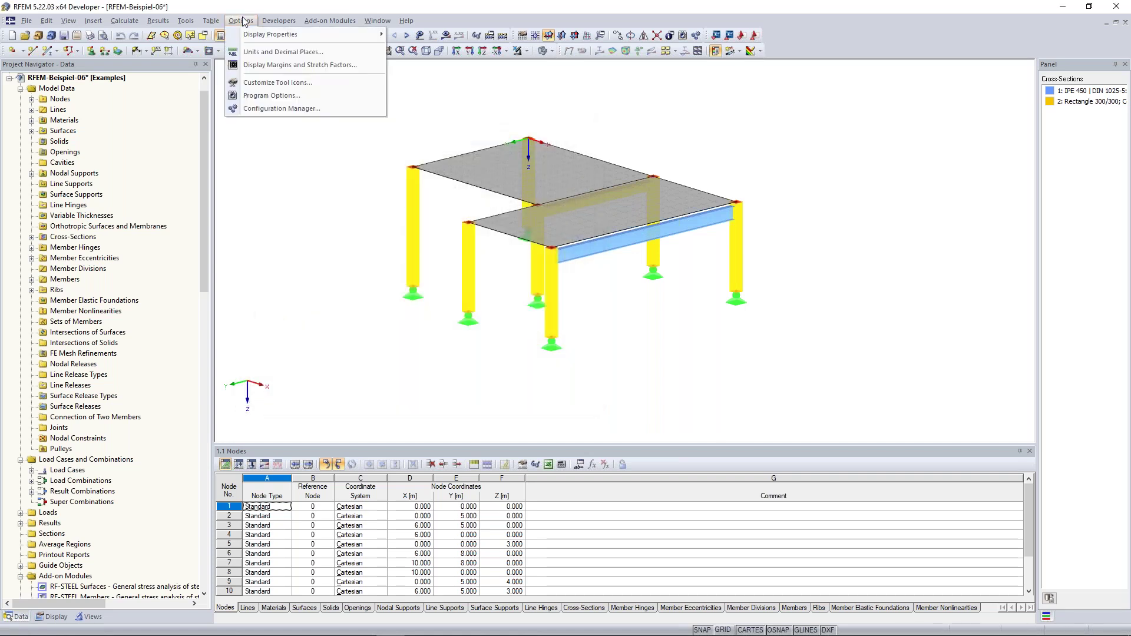
click(275, 98)
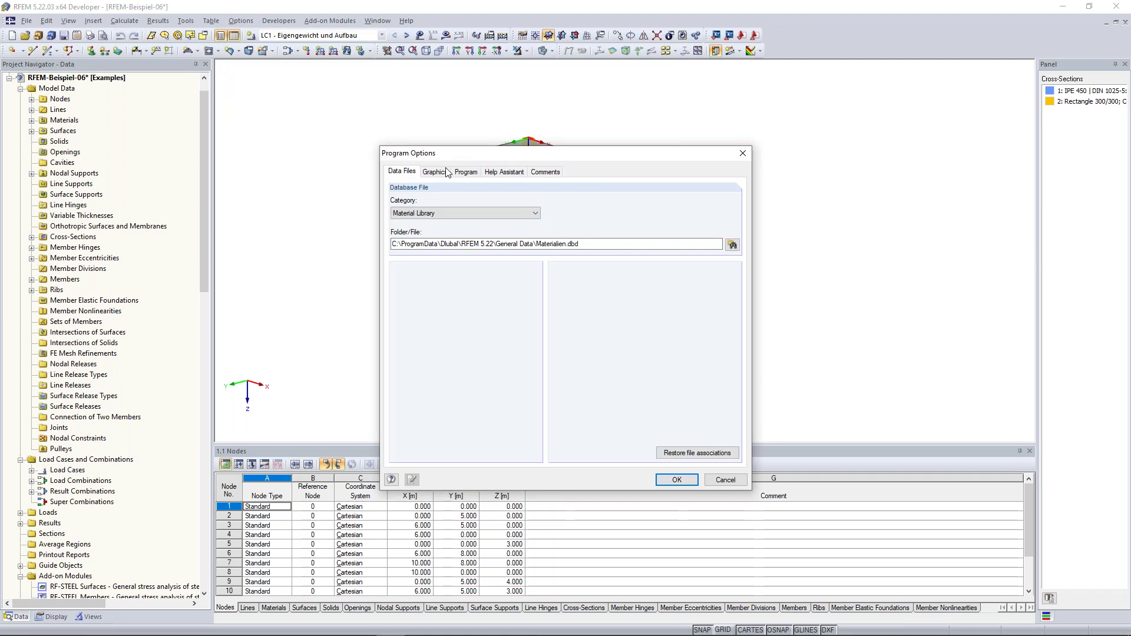
click(466, 172)
click(473, 150)
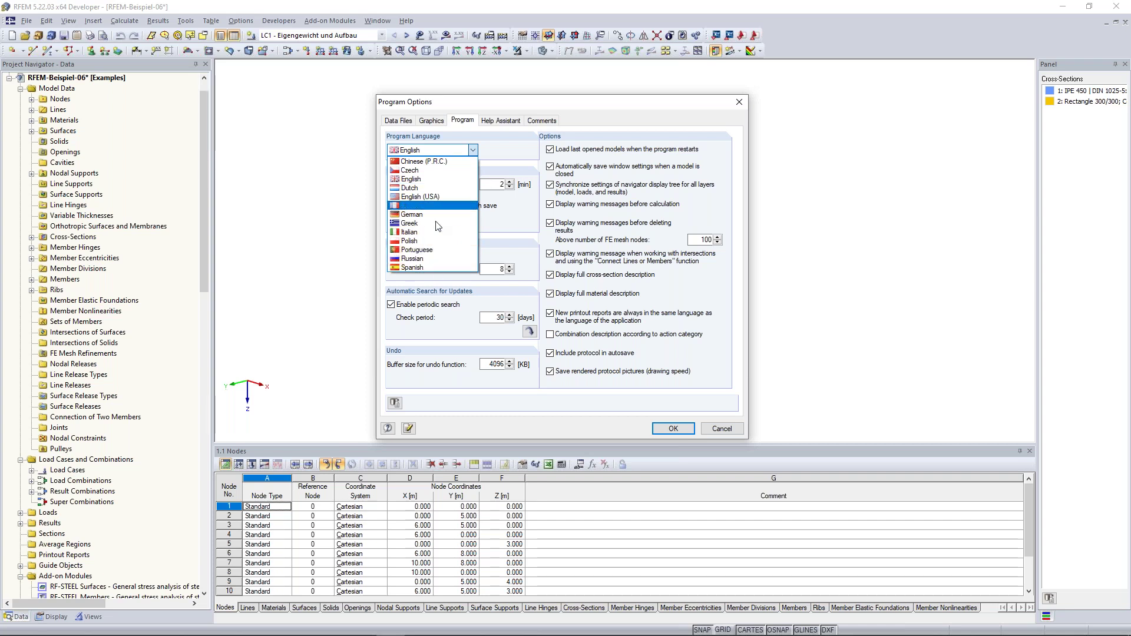
click(473, 151)
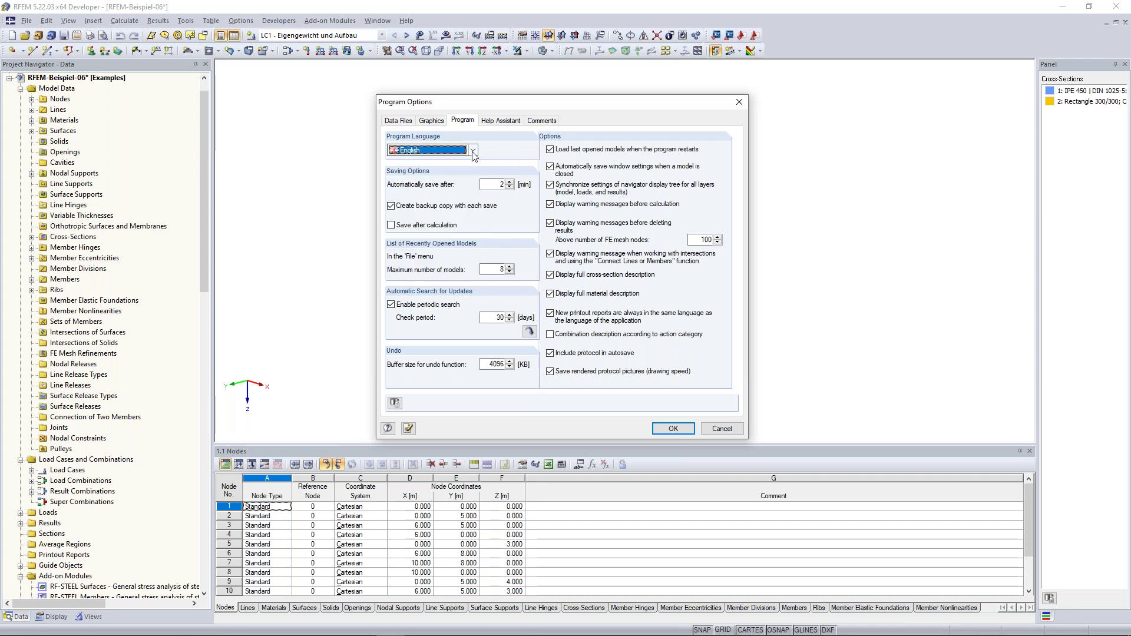
click(473, 152)
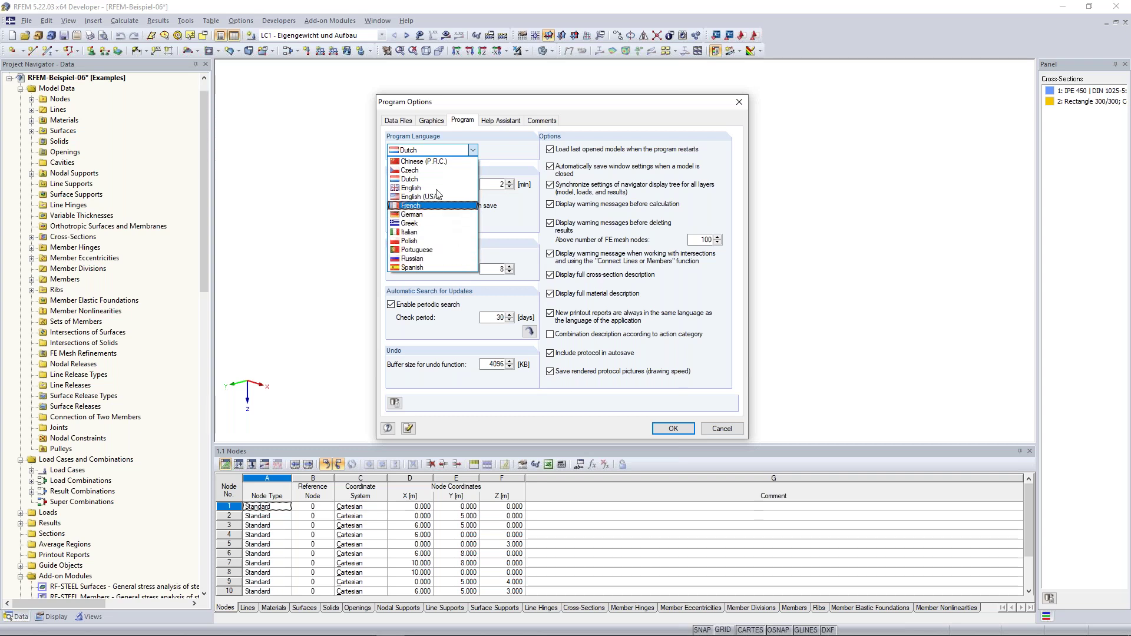
click(503, 159)
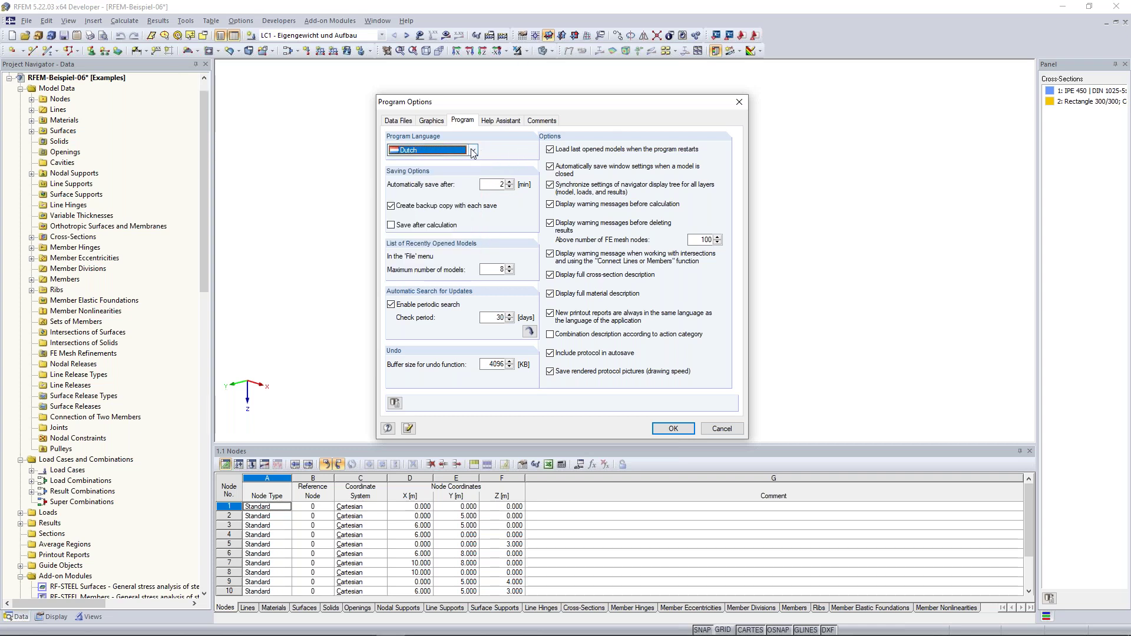
click(473, 150)
click(497, 154)
click(727, 429)
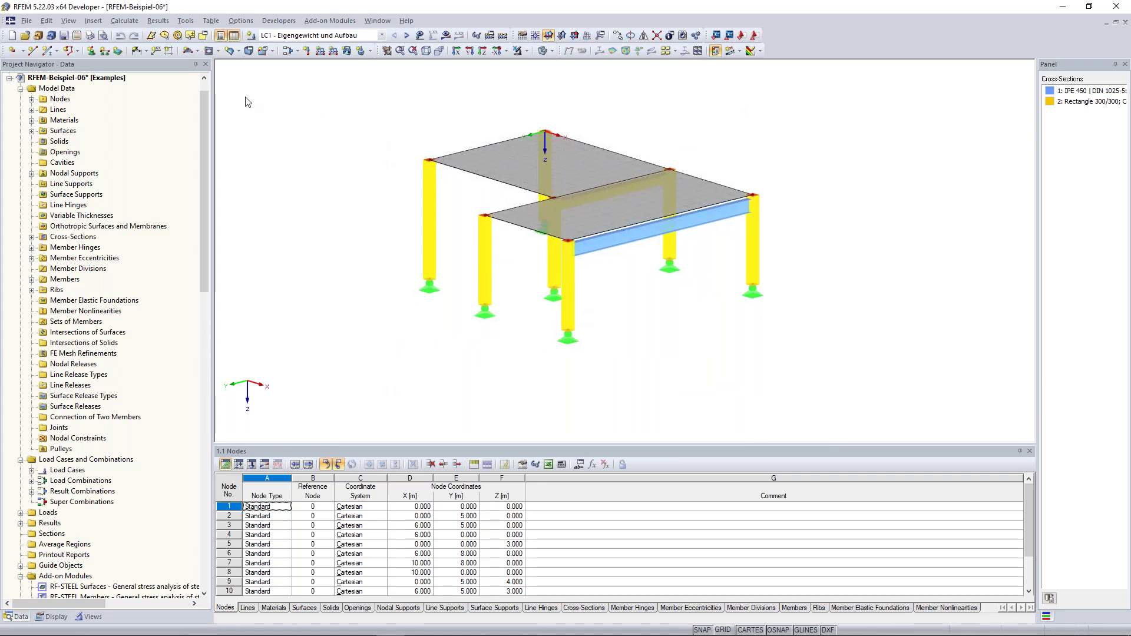
scroll(302, 124, down, 1)
middle_drag(307, 117, 313, 134)
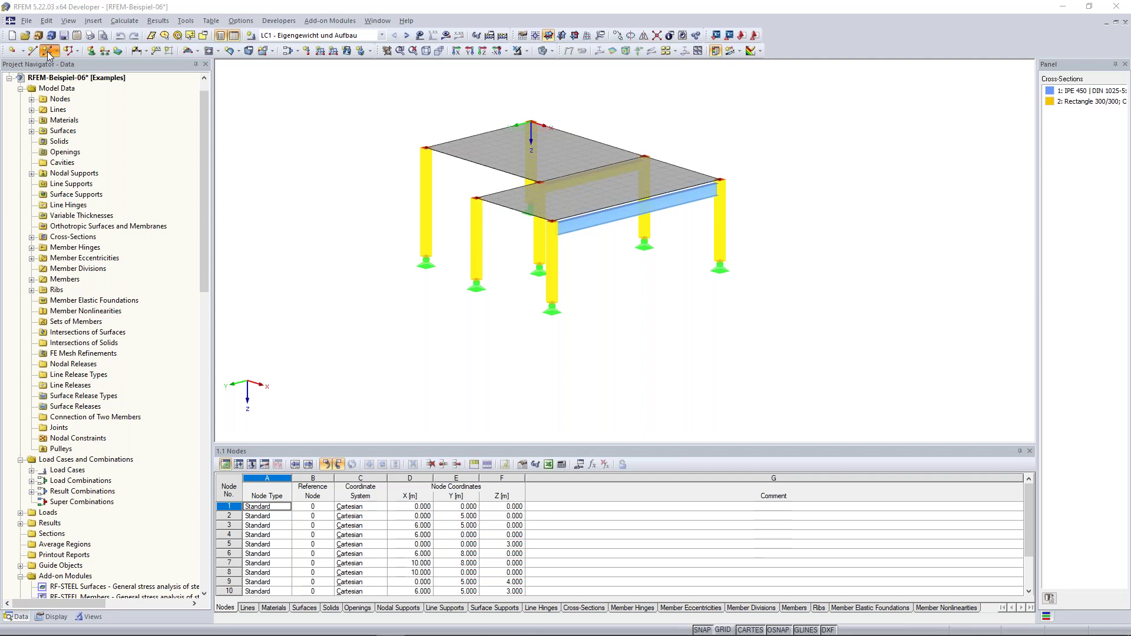
click(49, 51)
drag(871, 195, 920, 262)
key(Delete)
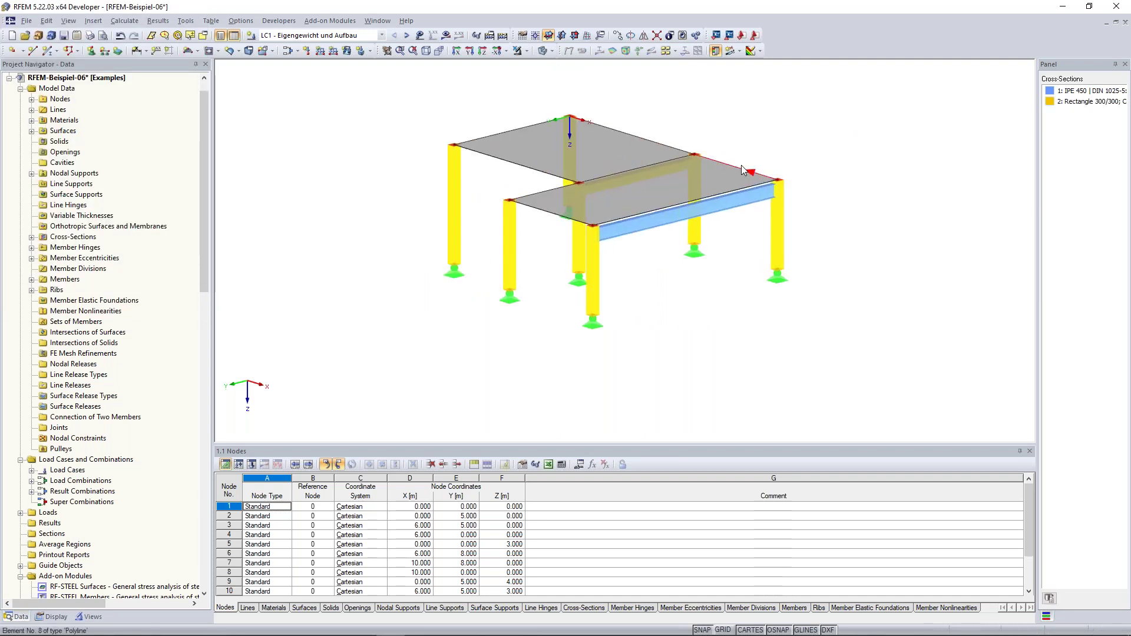
Check which toolbars can be shown or hidden, and reset the rotated model to the isometric view.
right_click(789, 41)
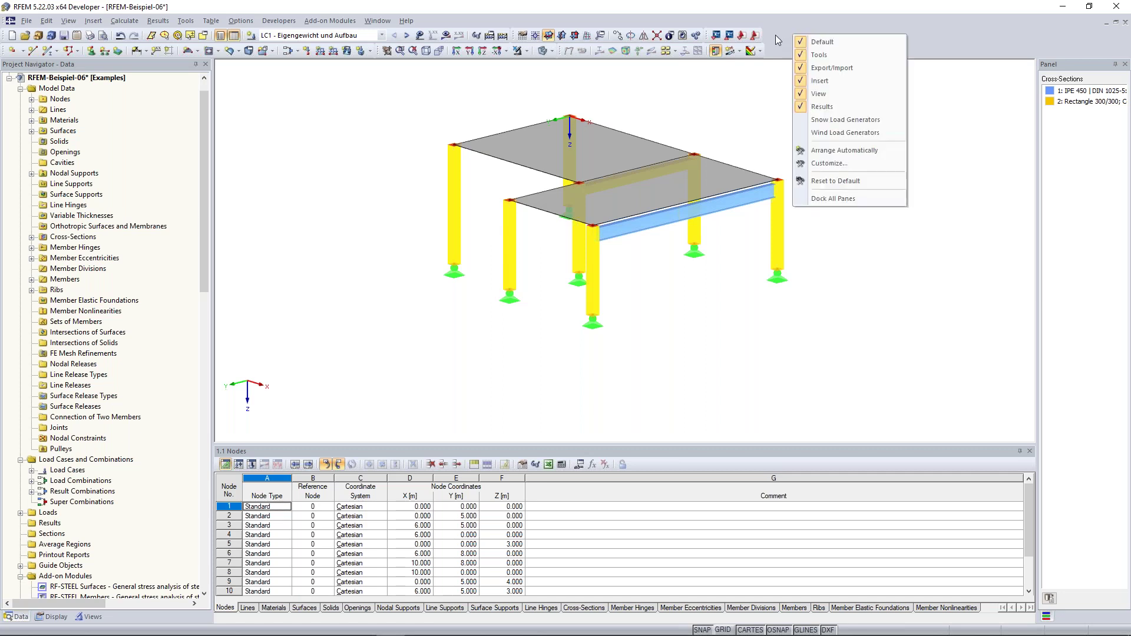
click(778, 40)
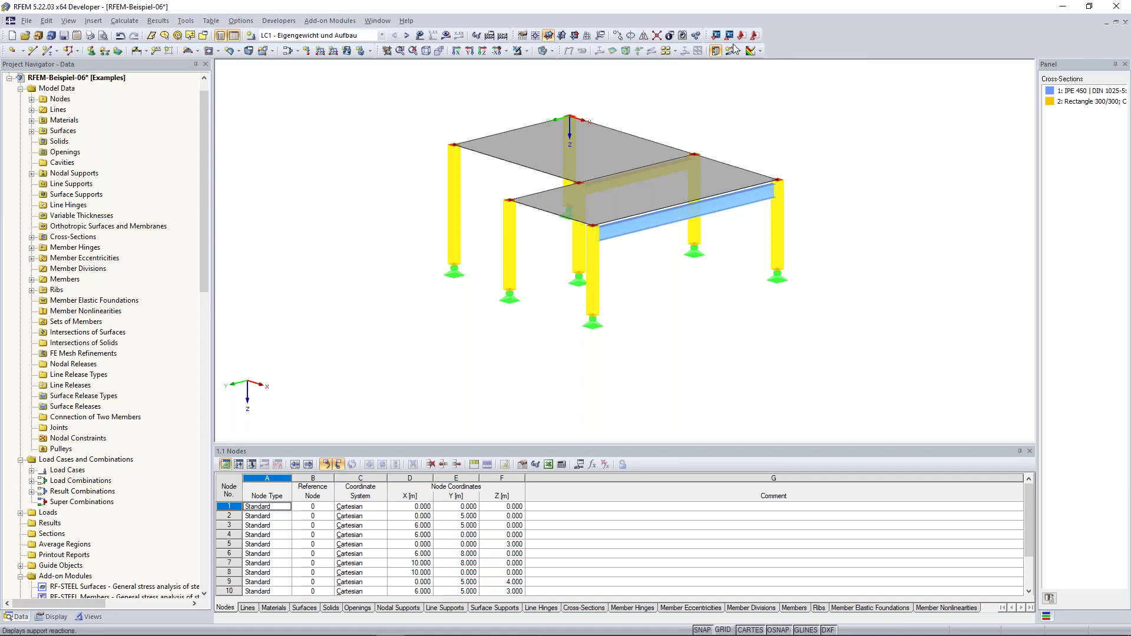
ctrl+middle_drag(382, 112, 345, 112)
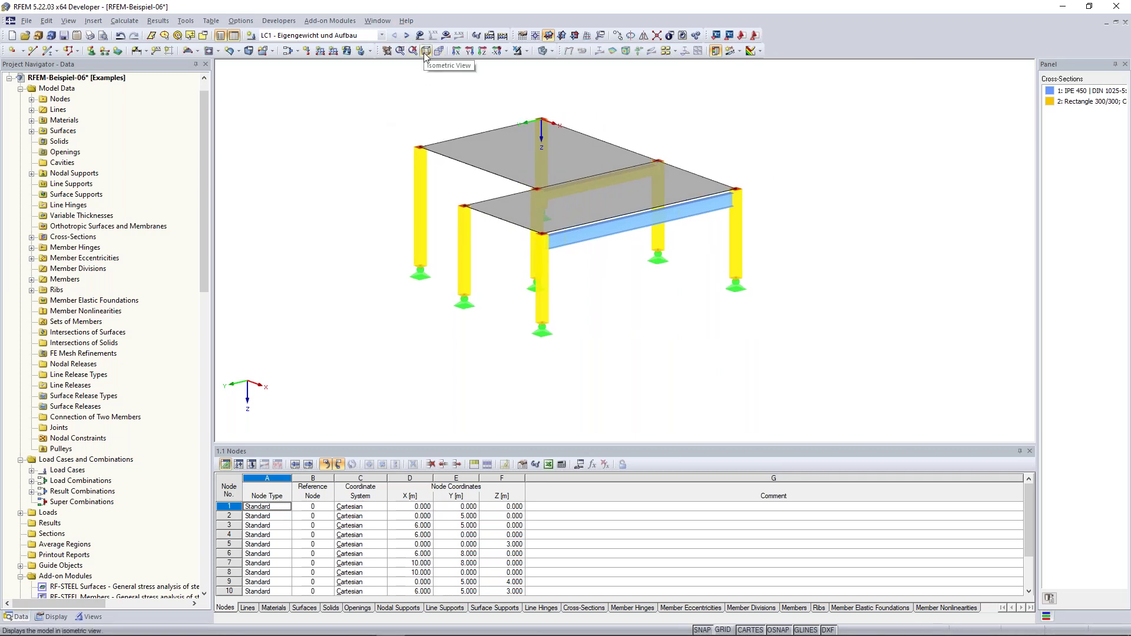
click(425, 52)
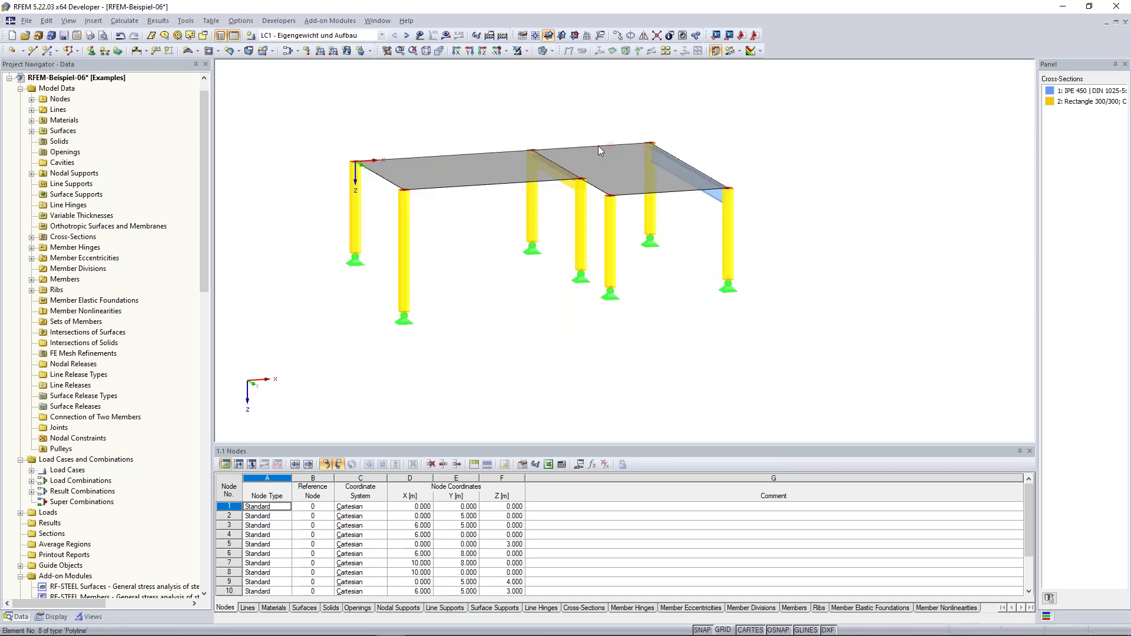
click(428, 52)
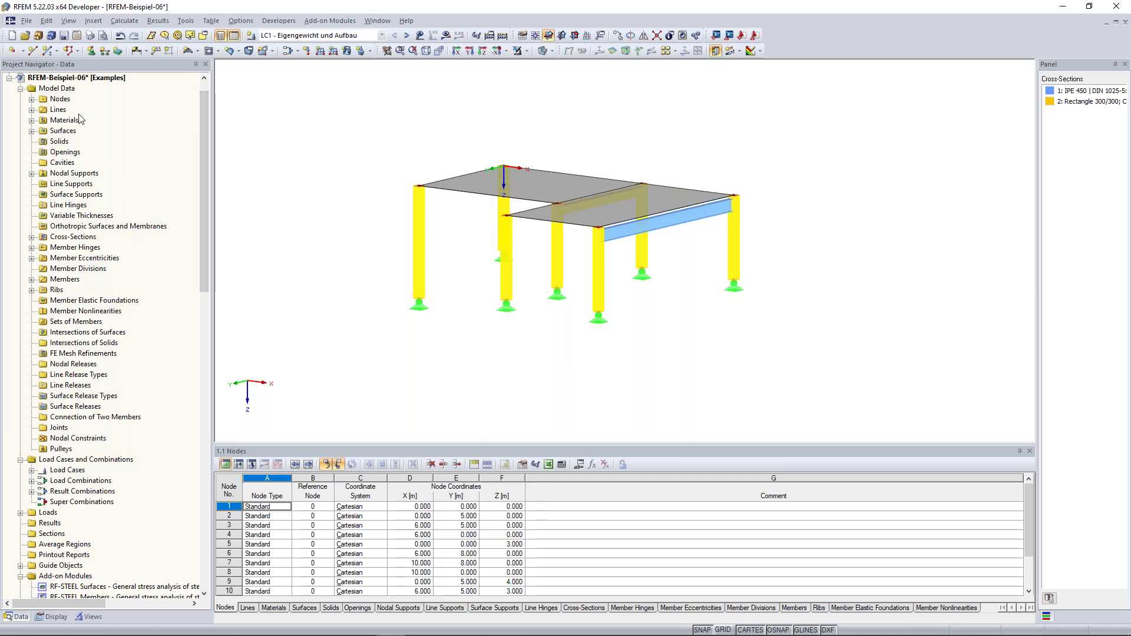
Hide the Project Navigator and show it again.
click(220, 37)
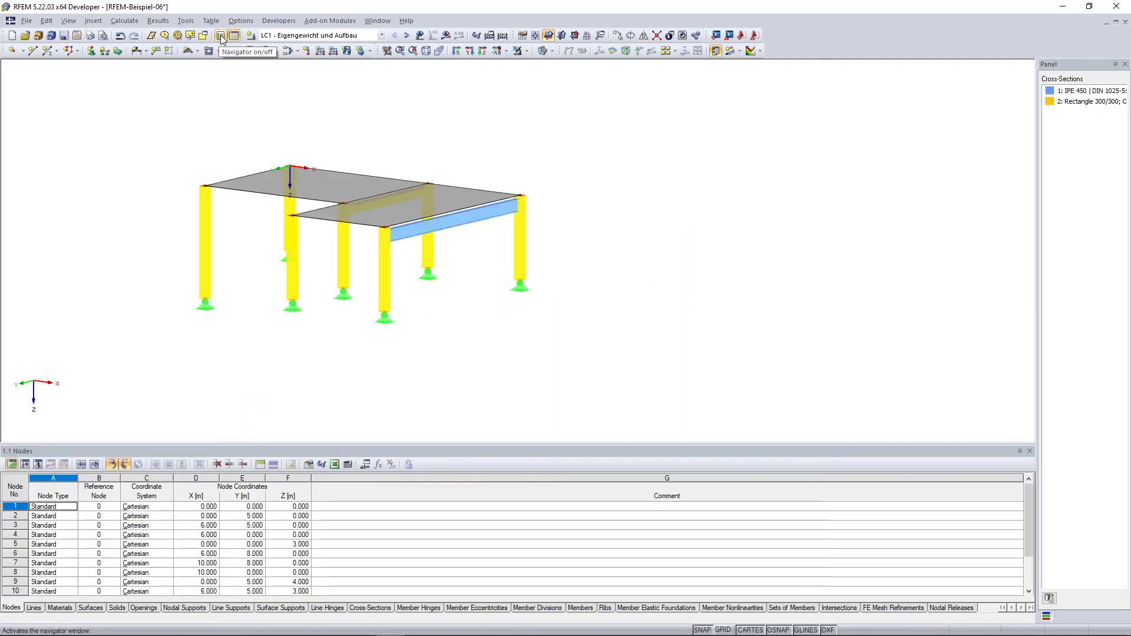
click(219, 36)
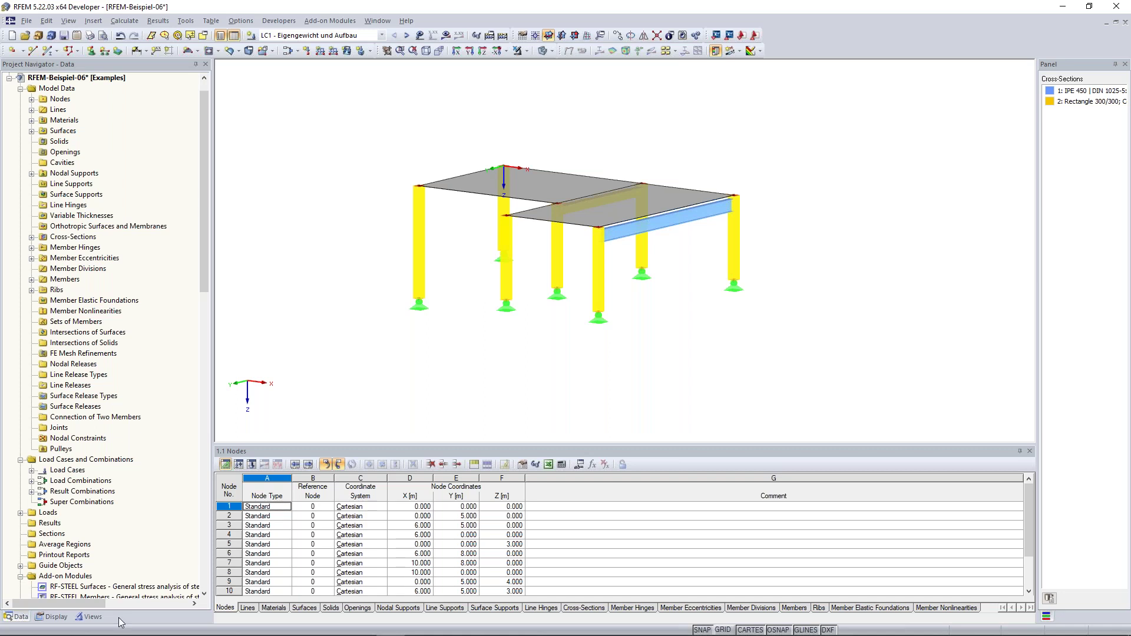
Return the Project Navigator to the model data and turn off the result display on the model.
click(21, 619)
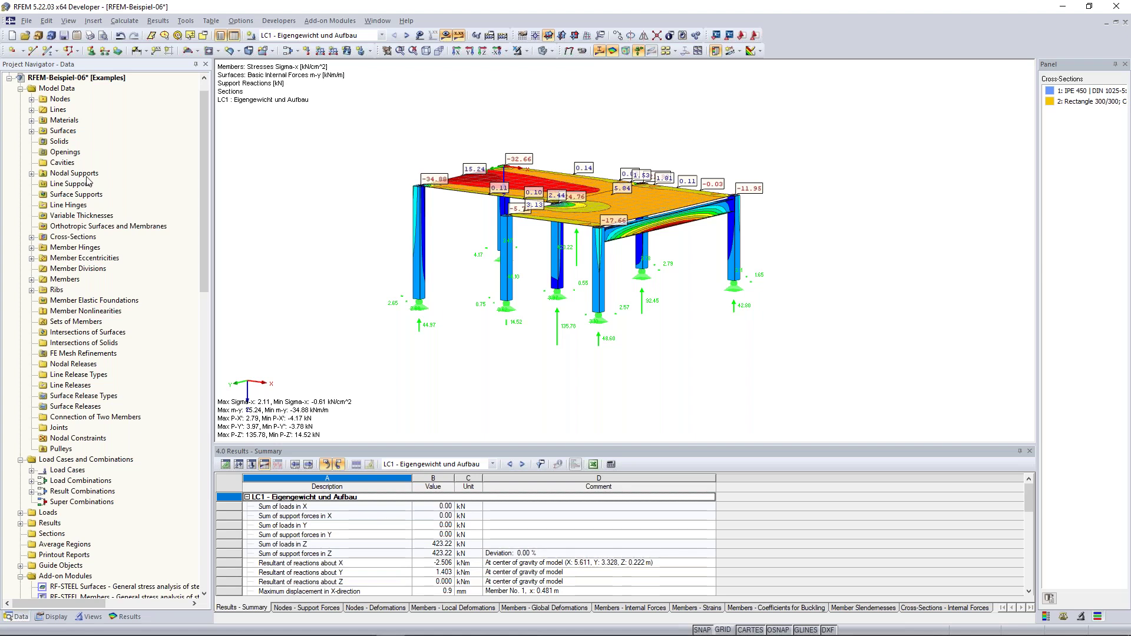
ctrl+middle_drag(352, 187, 323, 221)
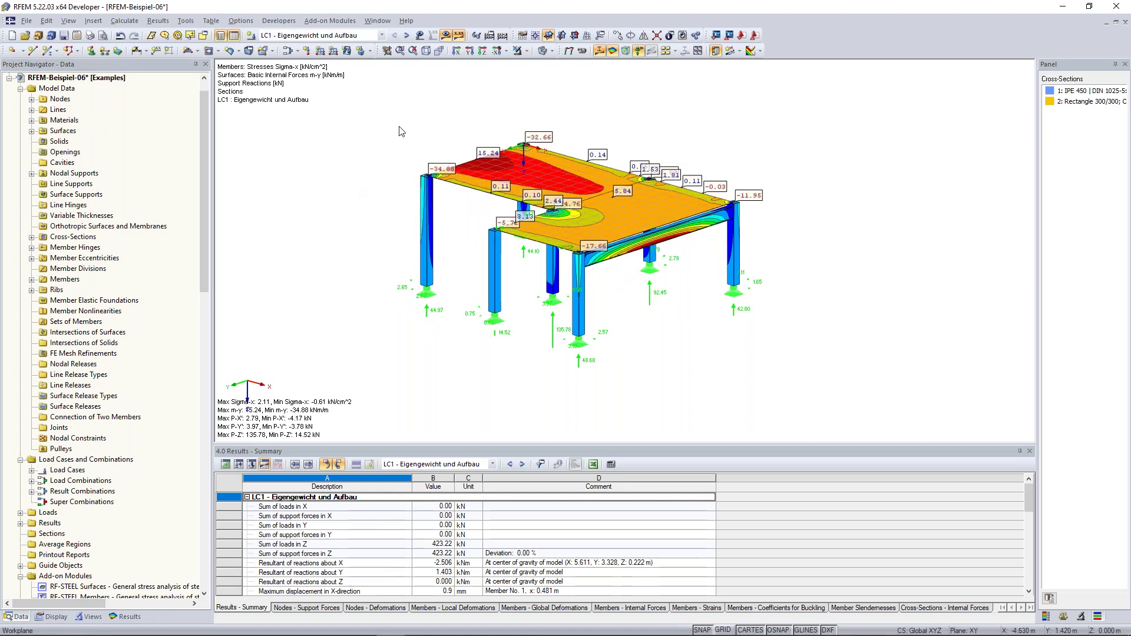
click(446, 35)
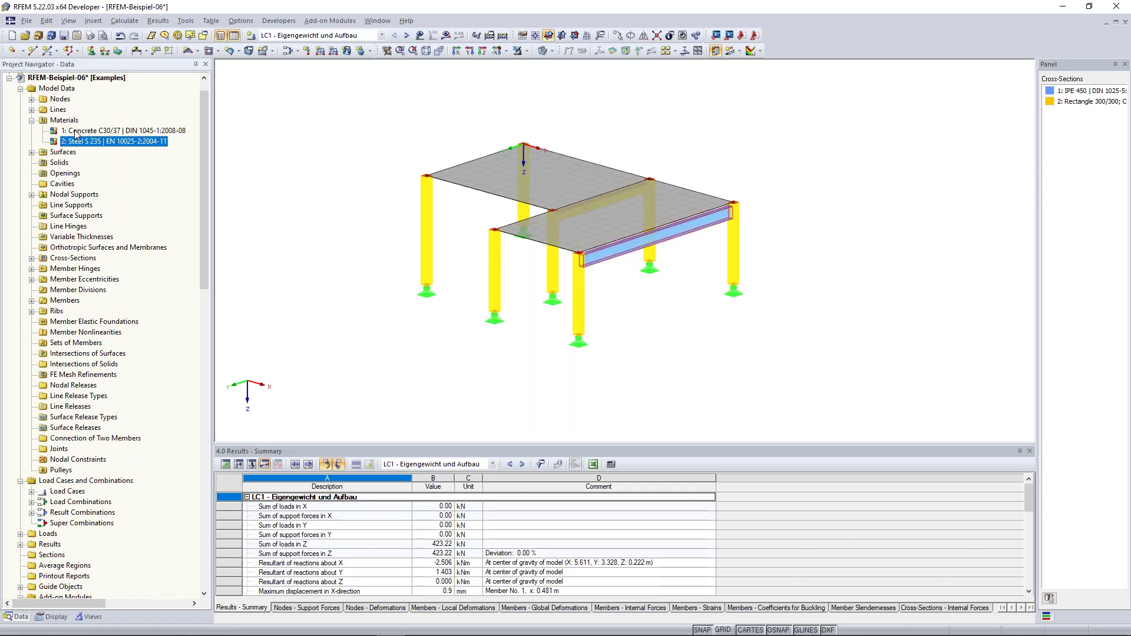
List the surfaces in the Project Navigator and highlight surfaces 1 and 2 in the model.
click(30, 154)
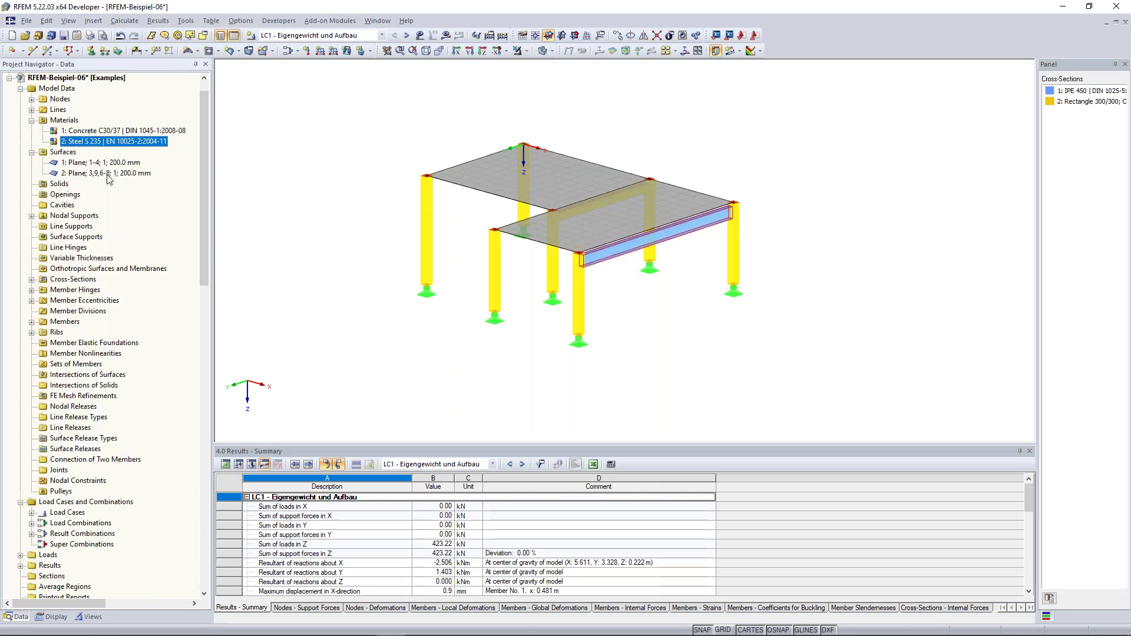
click(86, 162)
click(83, 174)
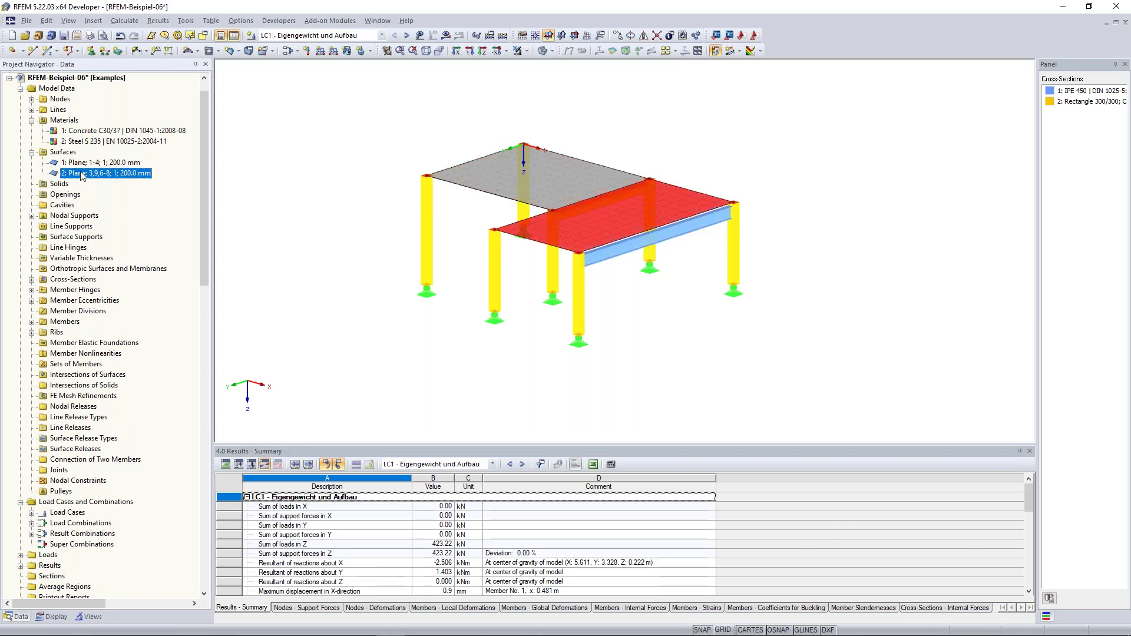
click(81, 164)
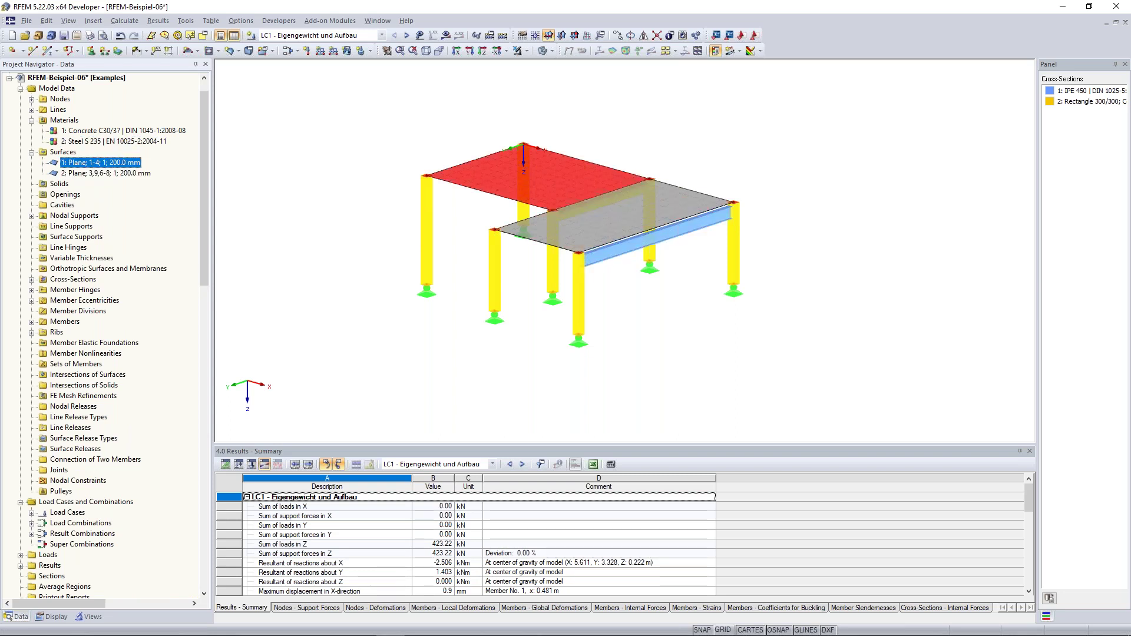
List the nodes in the Project Navigator and locate node 5 (0,0,3 m) in the model graphic.
click(31, 99)
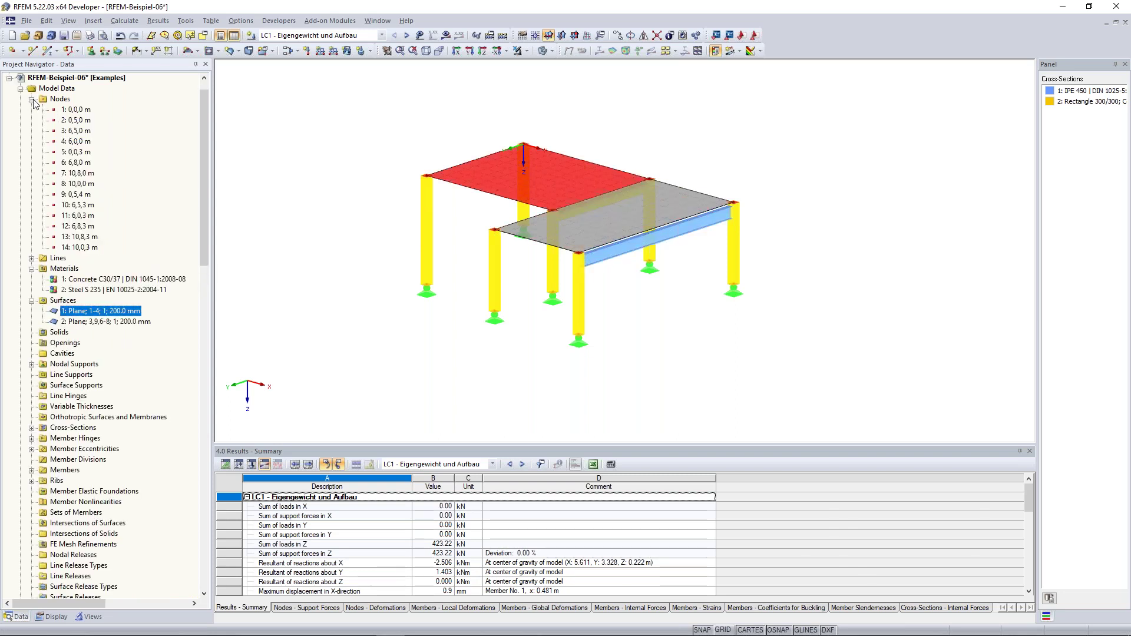
click(76, 152)
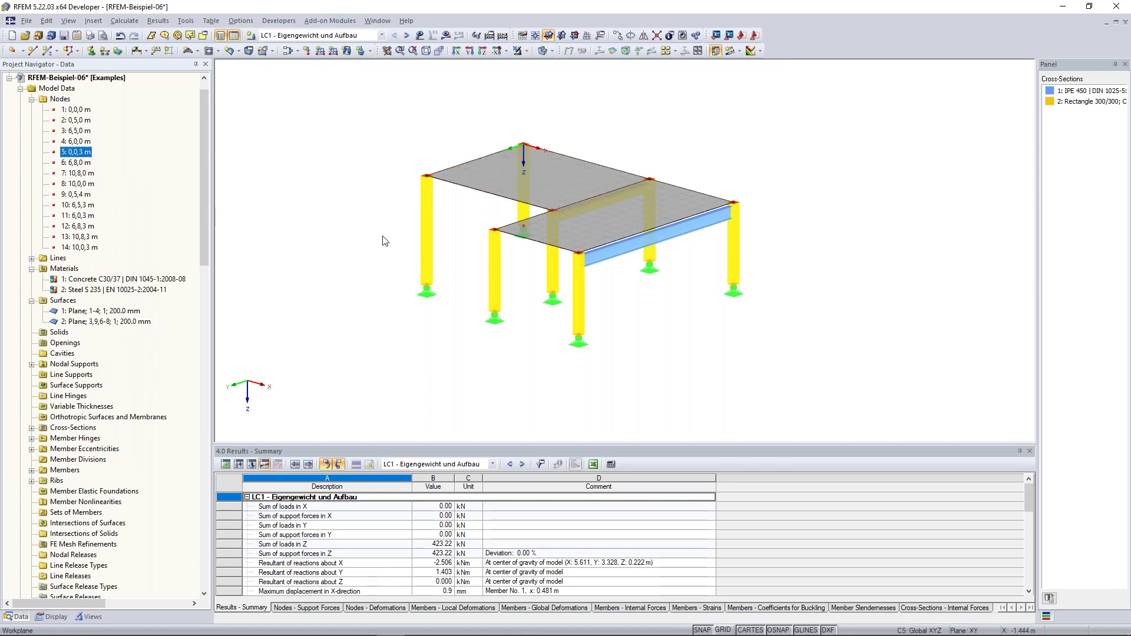
ctrl+middle_drag(314, 202, 340, 212)
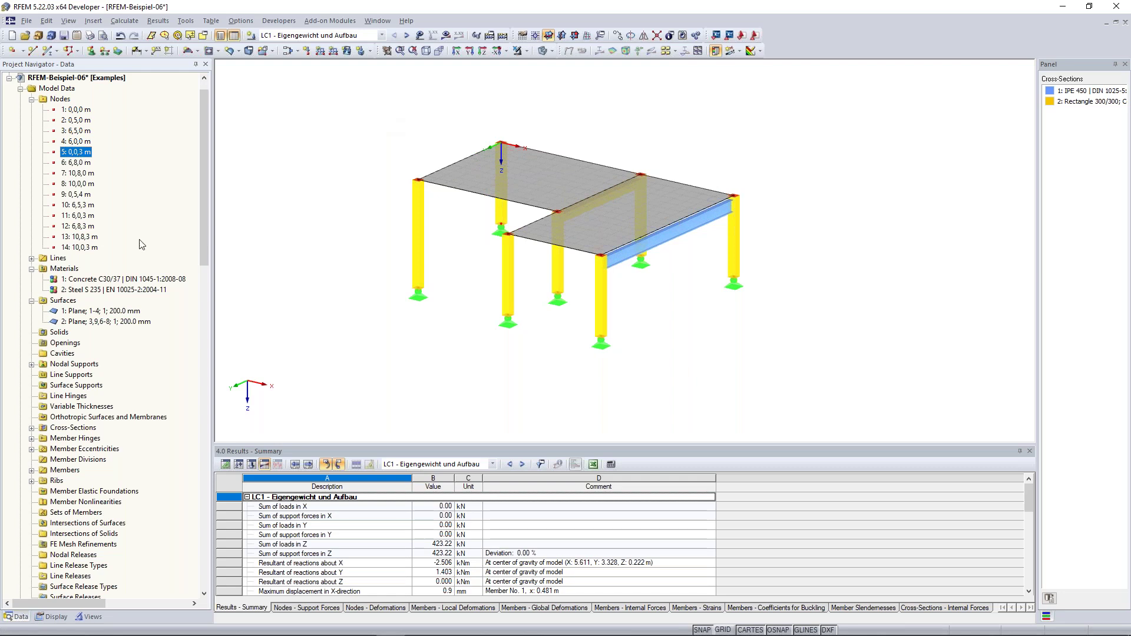
right_click(80, 155)
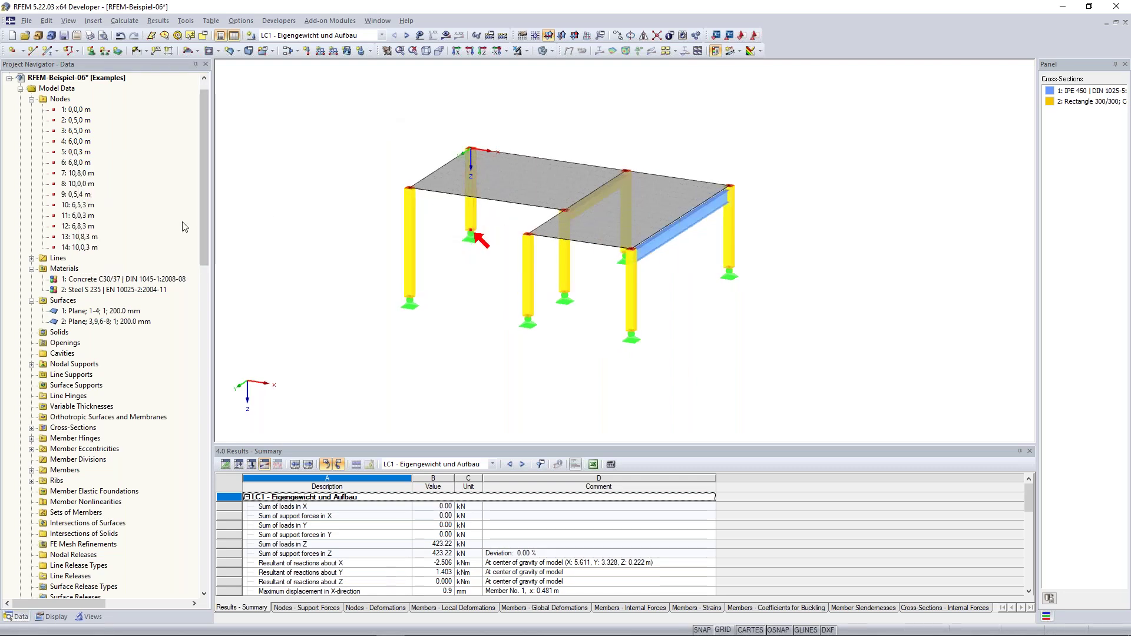
drag(201, 151, 203, 212)
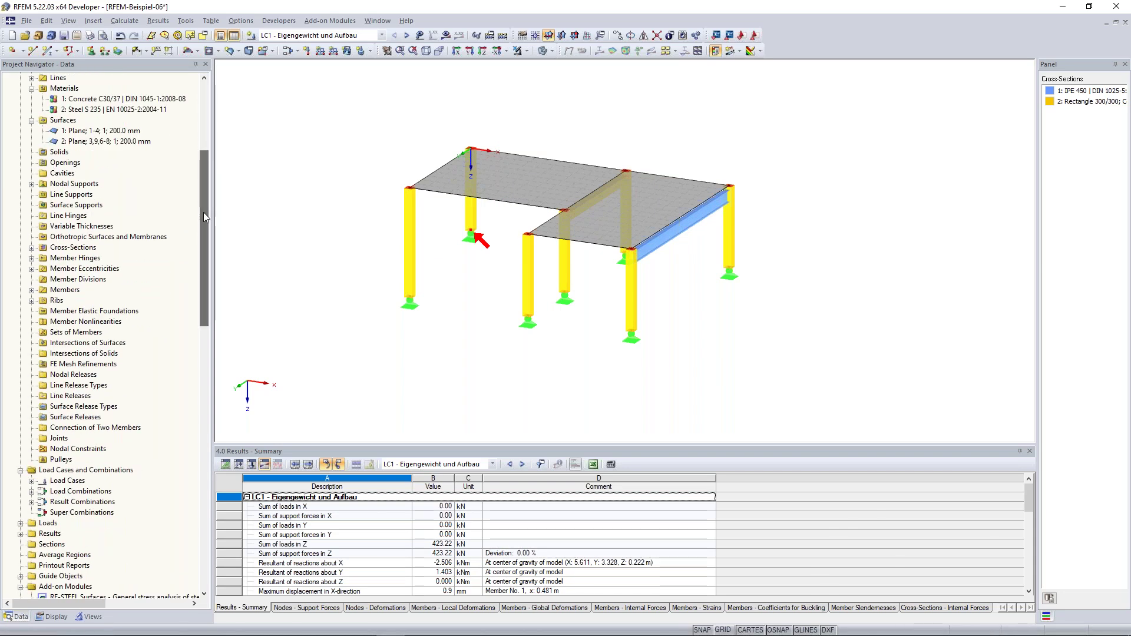
List the cross-sections in the Project Navigator and highlight the member using IPE 450 in the model.
double_click(64, 249)
click(87, 258)
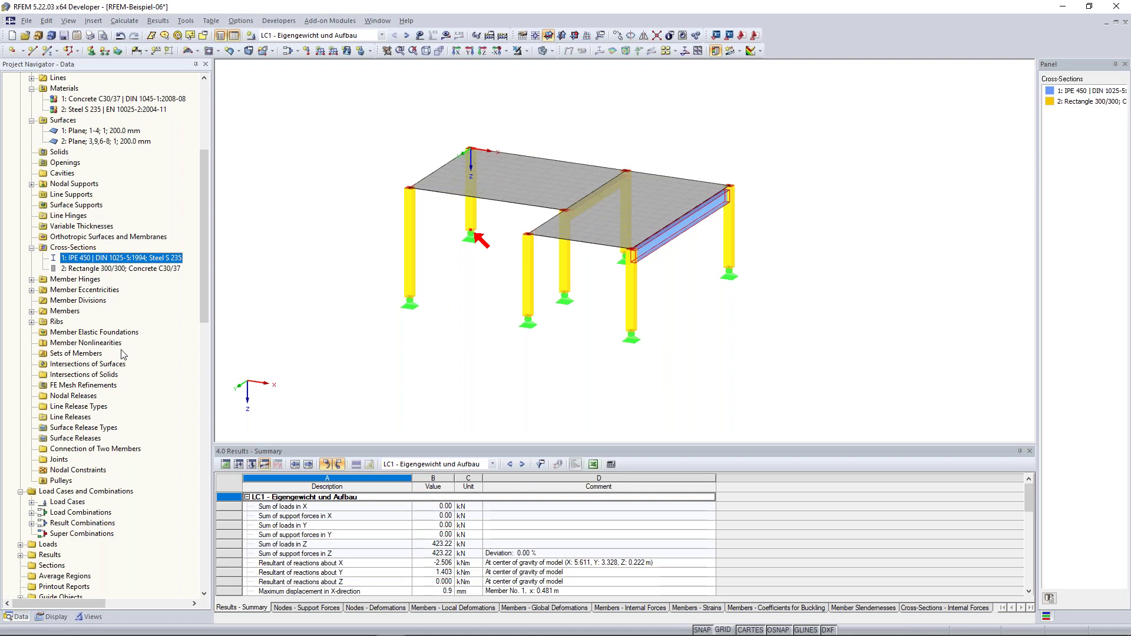
List the add-on modules in the Project Navigator, look through them and return to the start of the model data.
scroll(123, 354, down, 14)
double_click(92, 165)
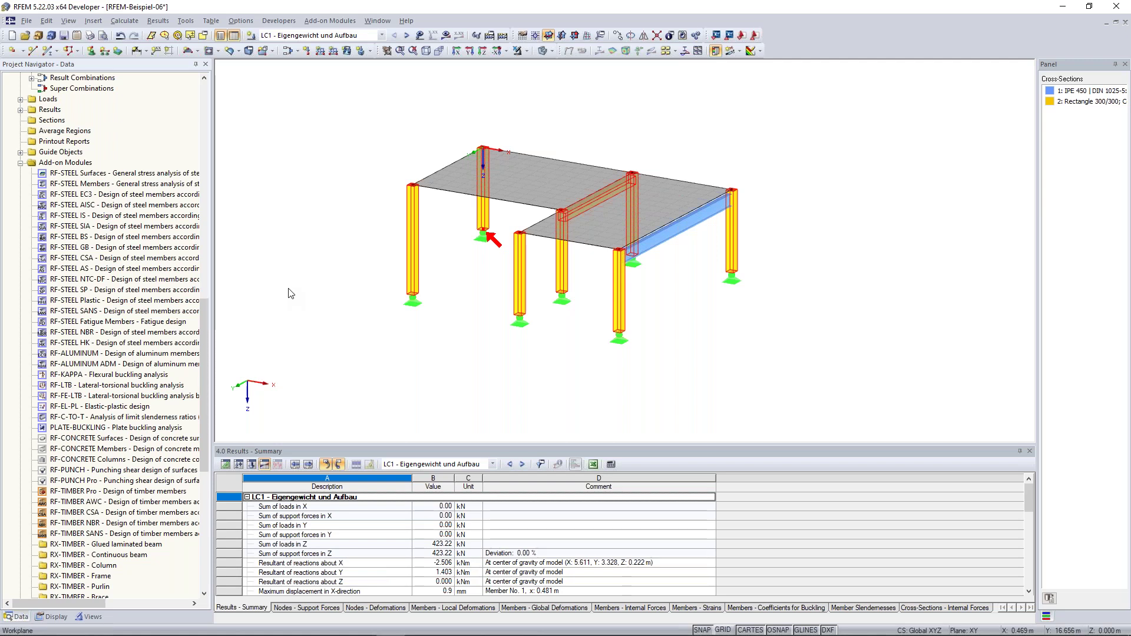
ctrl+middle_drag(294, 239, 303, 229)
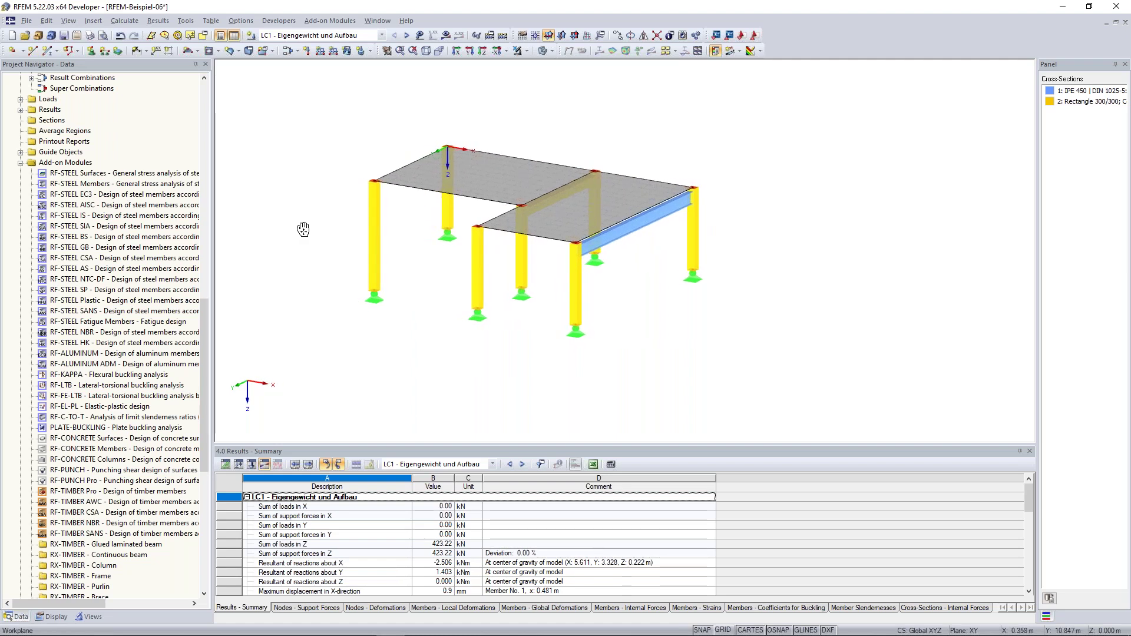
middle_drag(304, 229, 312, 234)
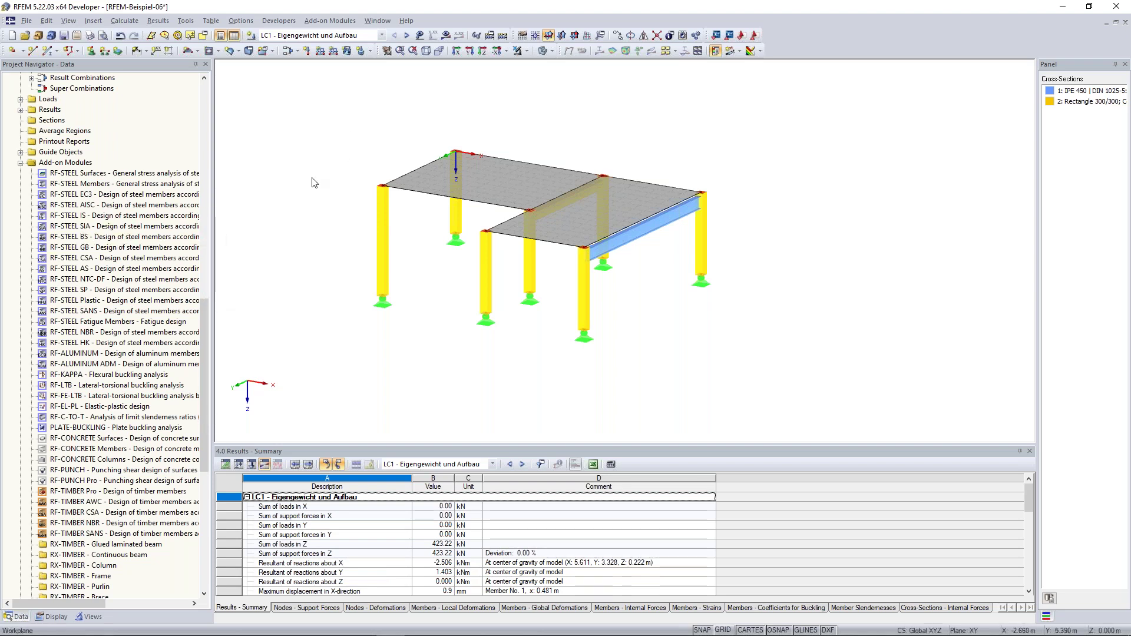
middle_drag(380, 190, 330, 201)
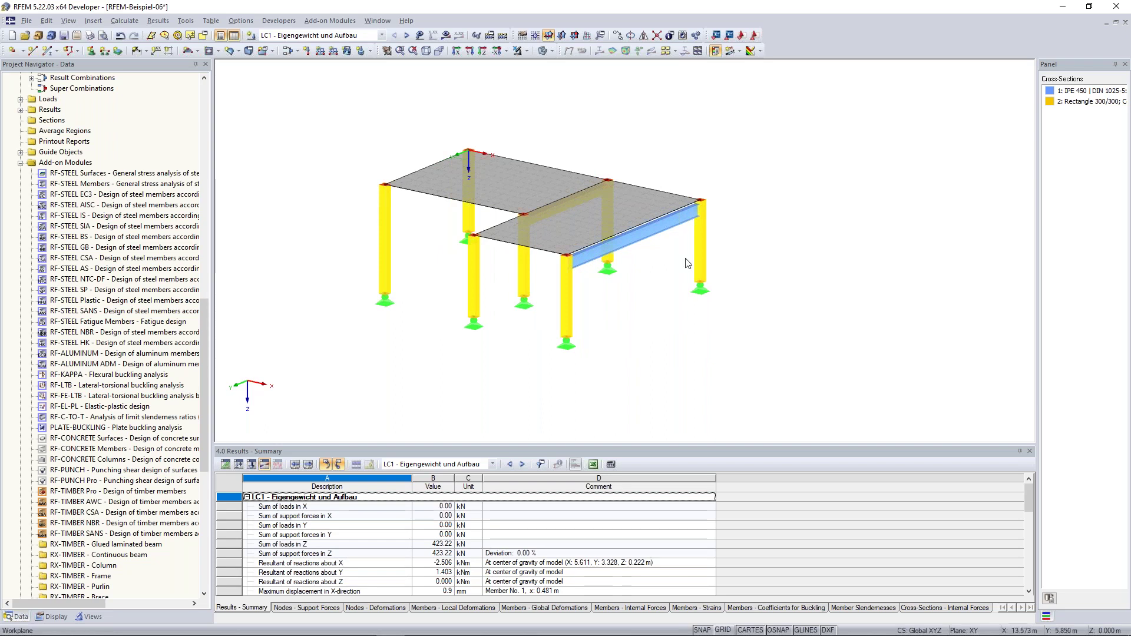
ctrl+middle_drag(681, 265, 683, 232)
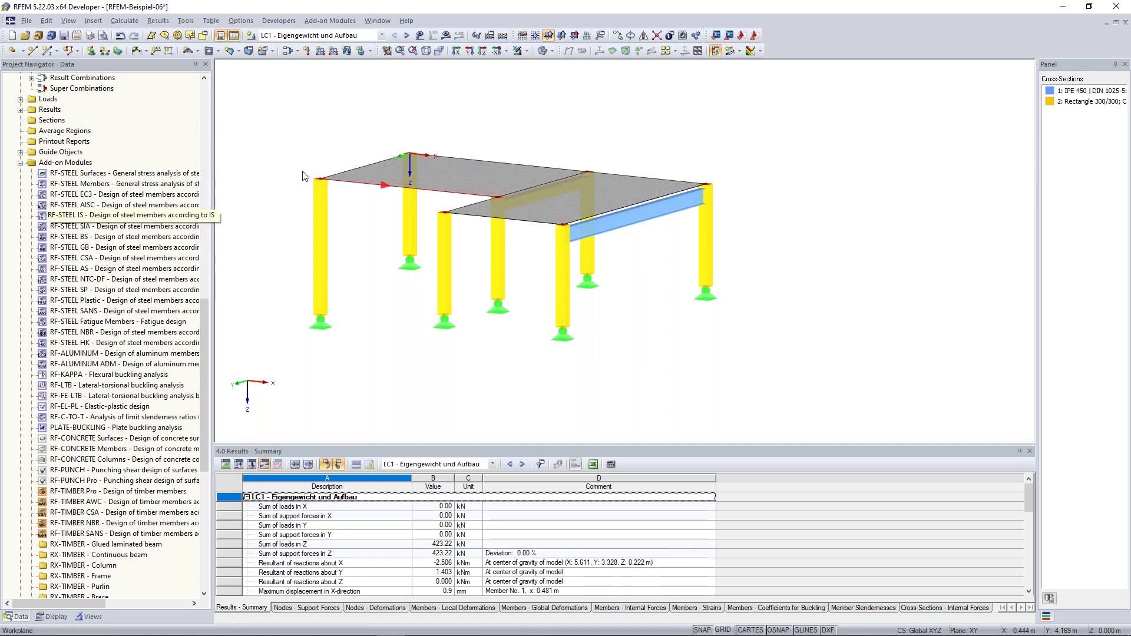
scroll(120, 369, up, 18)
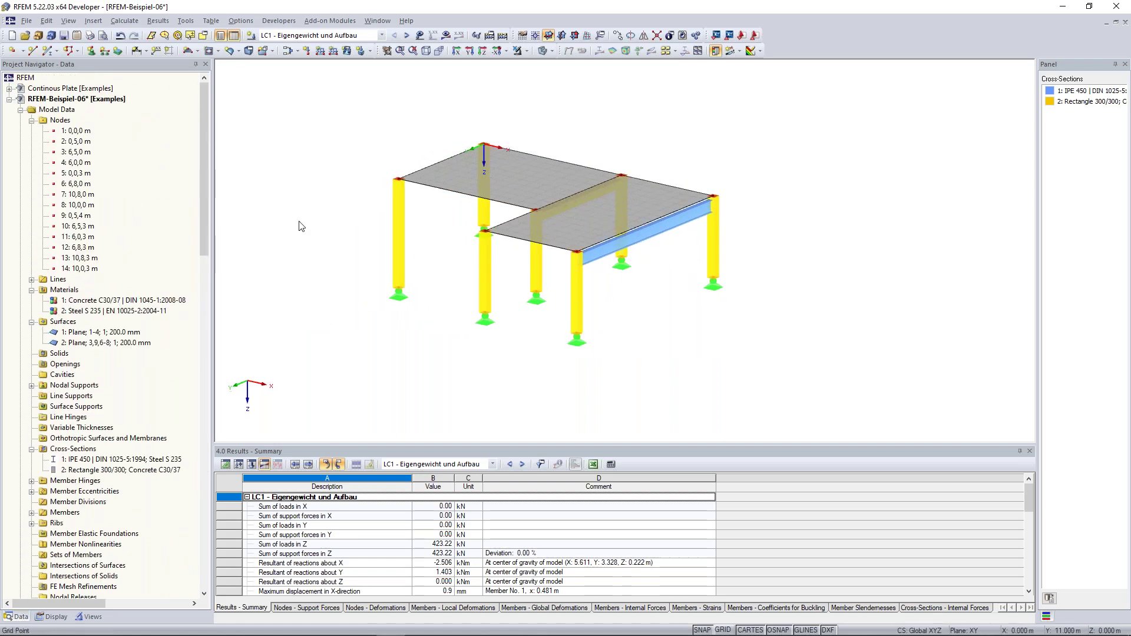
Switch the Project Navigator to the display settings and show the loads of LC1 on the model.
click(52, 617)
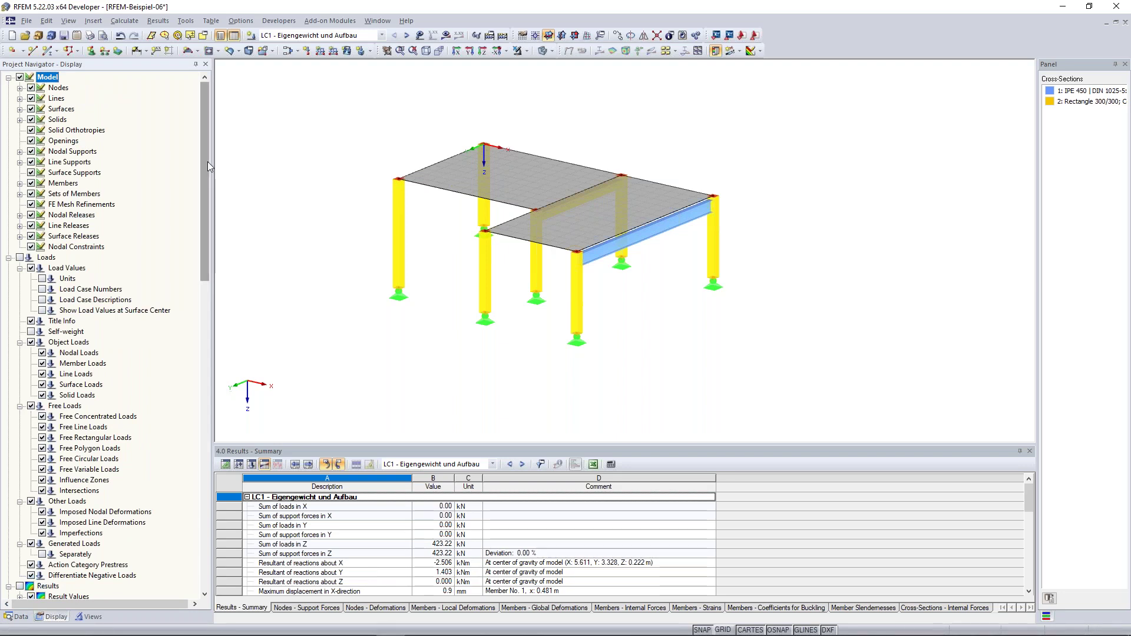
mouse_move(662, 335)
ctrl+middle_down()
mouse_move(652, 329)
mouse_move(663, 327)
ctrl+middle_up()
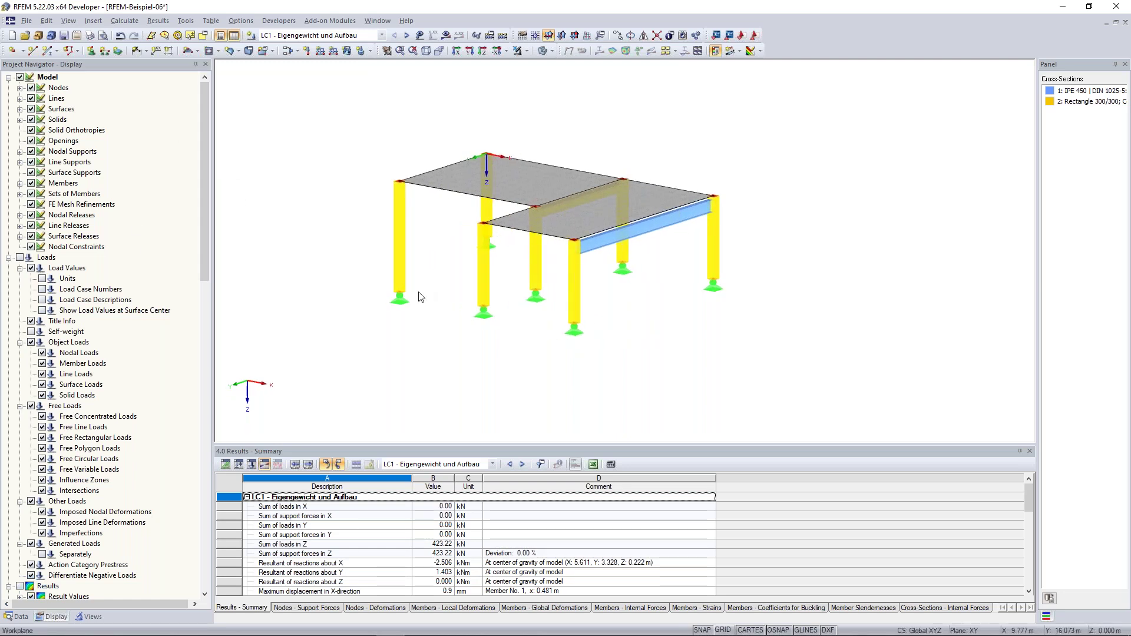
click(483, 314)
click(419, 35)
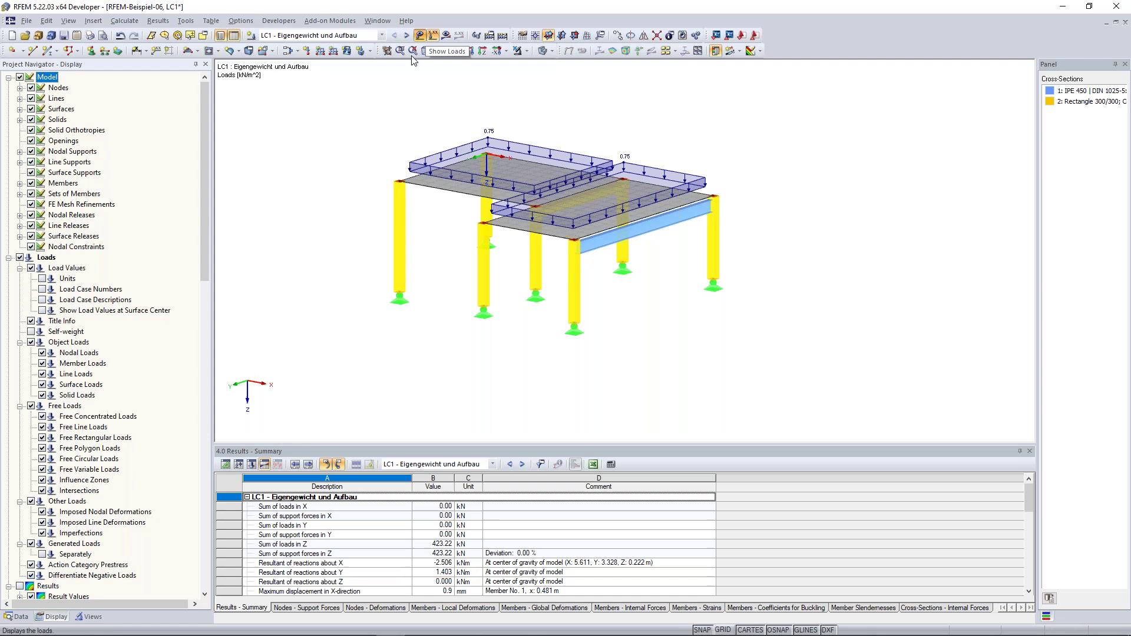
Turn on the numbering of the model objects for inspection and turn it off again.
scroll(52, 360, down, 7)
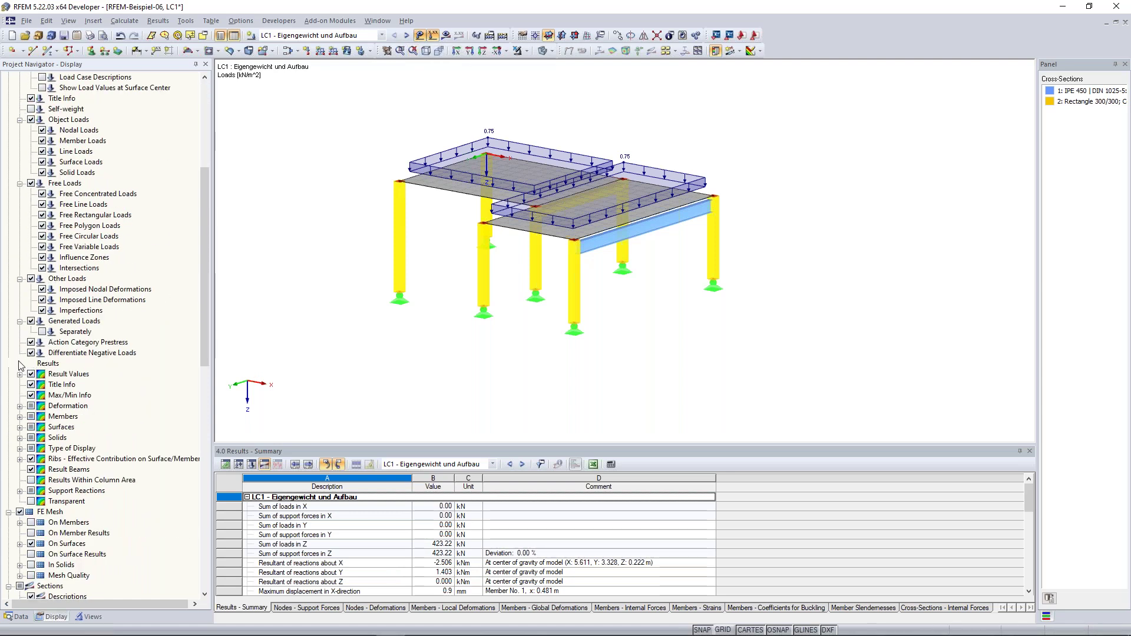
click(21, 364)
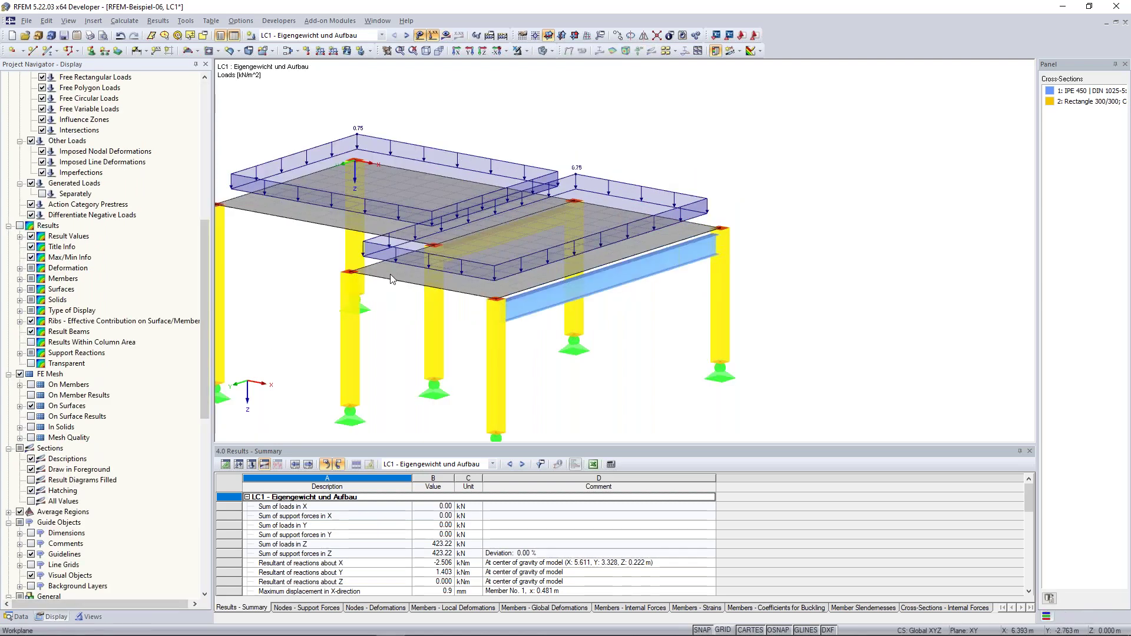
scroll(389, 280, up, 2)
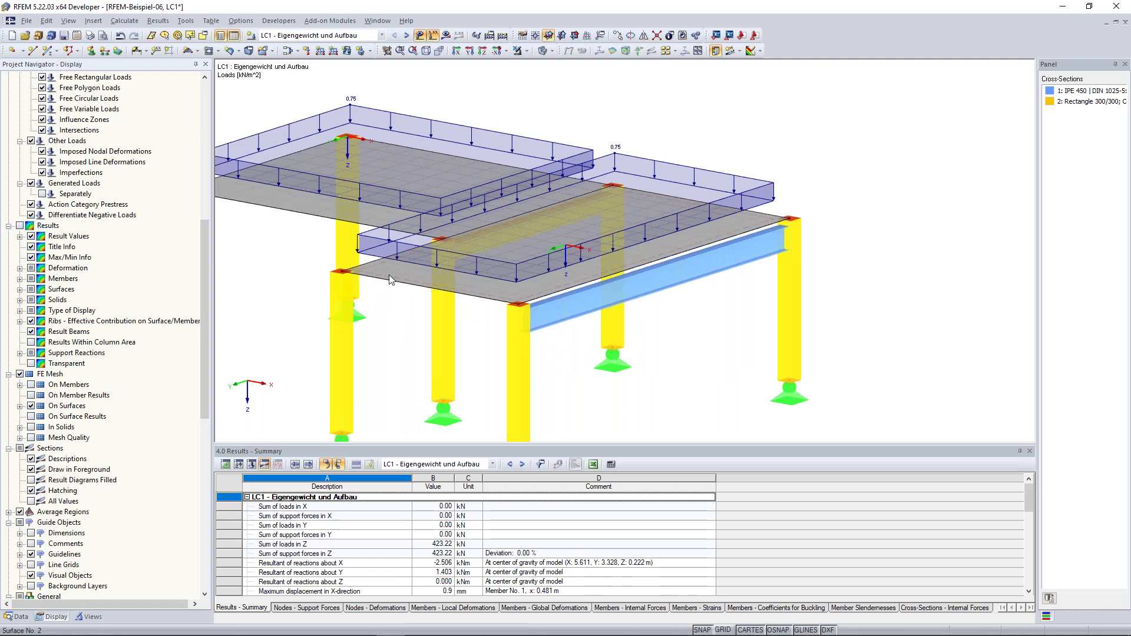
scroll(389, 280, up, 1)
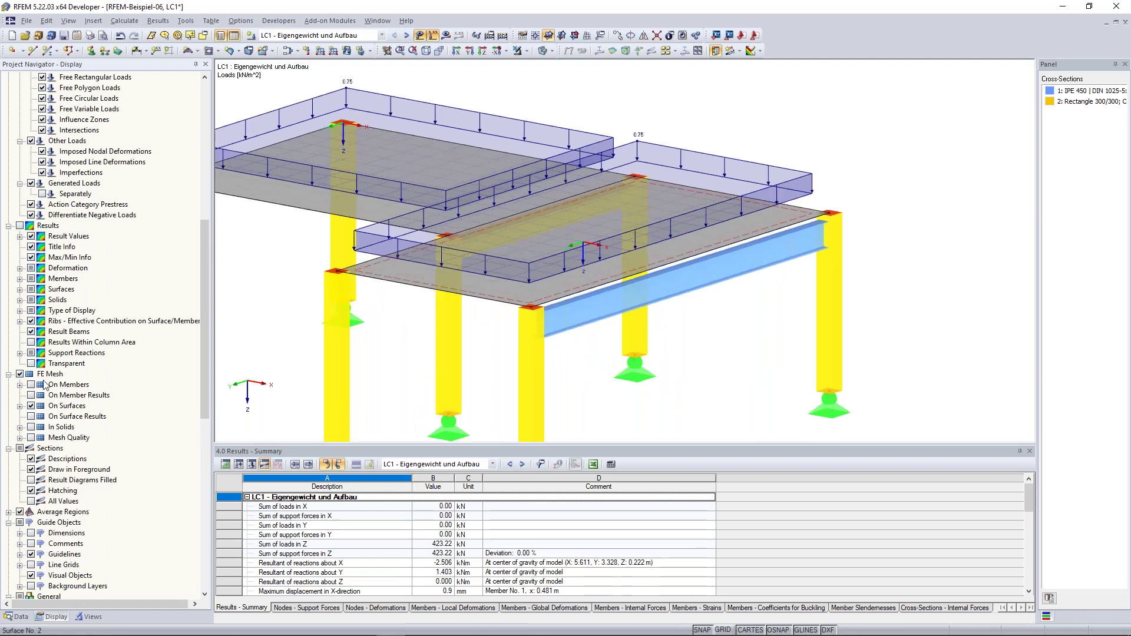
scroll(43, 381, down, 9)
click(19, 374)
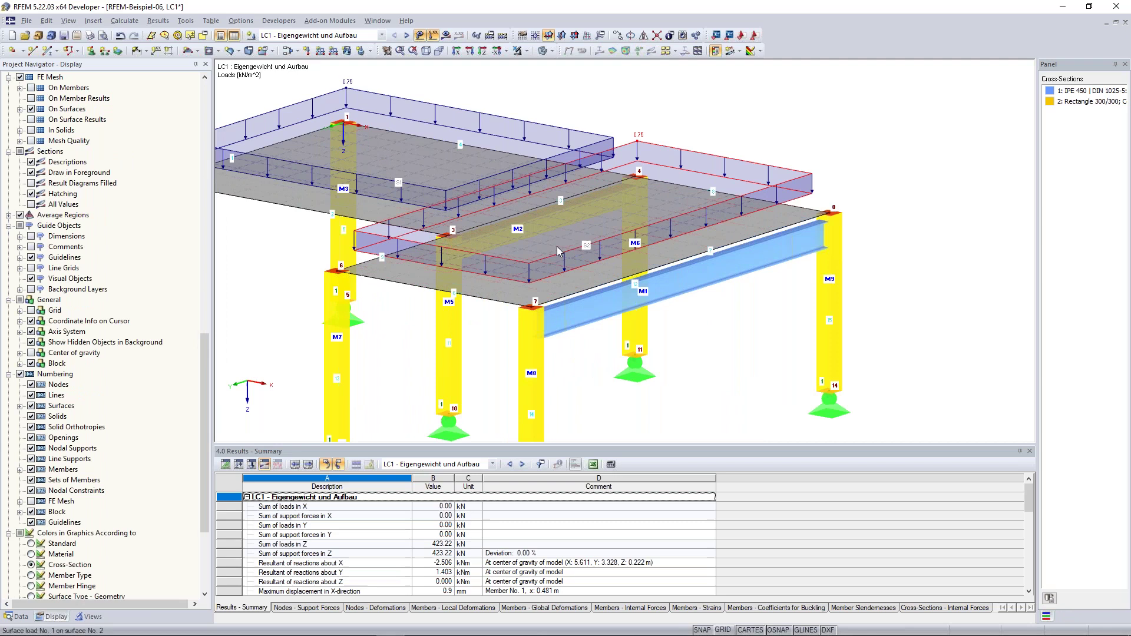
scroll(555, 244, down, 2)
middle_drag(386, 262, 482, 235)
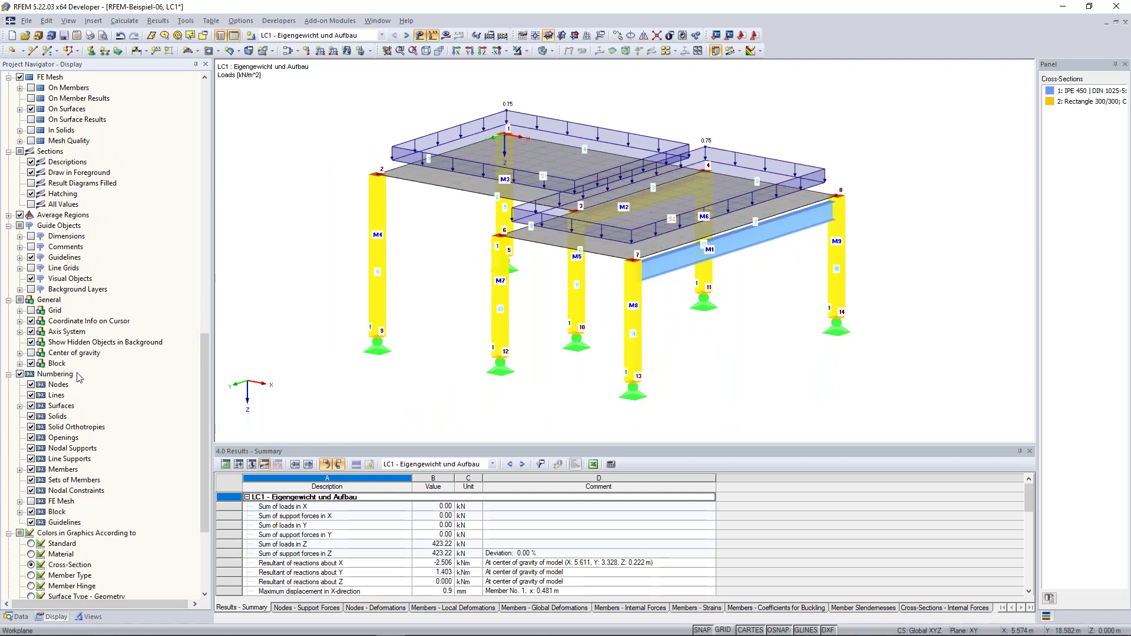
click(20, 374)
Color the model graphics by the Standard scheme, then switch back to coloring by Cross-Section.
scroll(64, 386, down, 5)
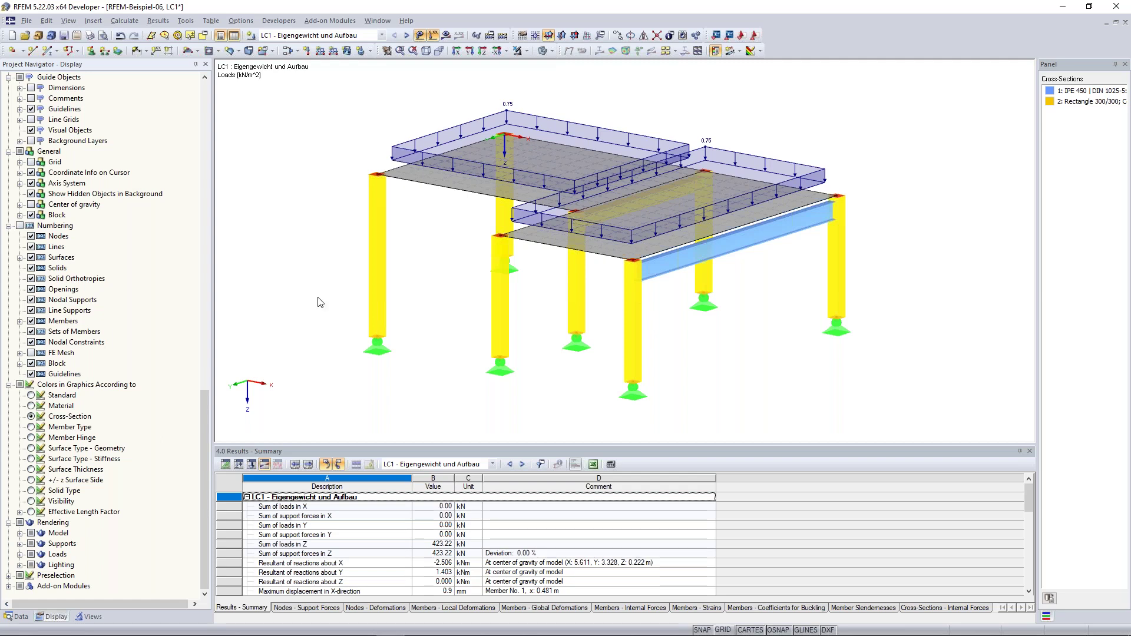
scroll(295, 302, down, 2)
scroll(288, 292, down, 1)
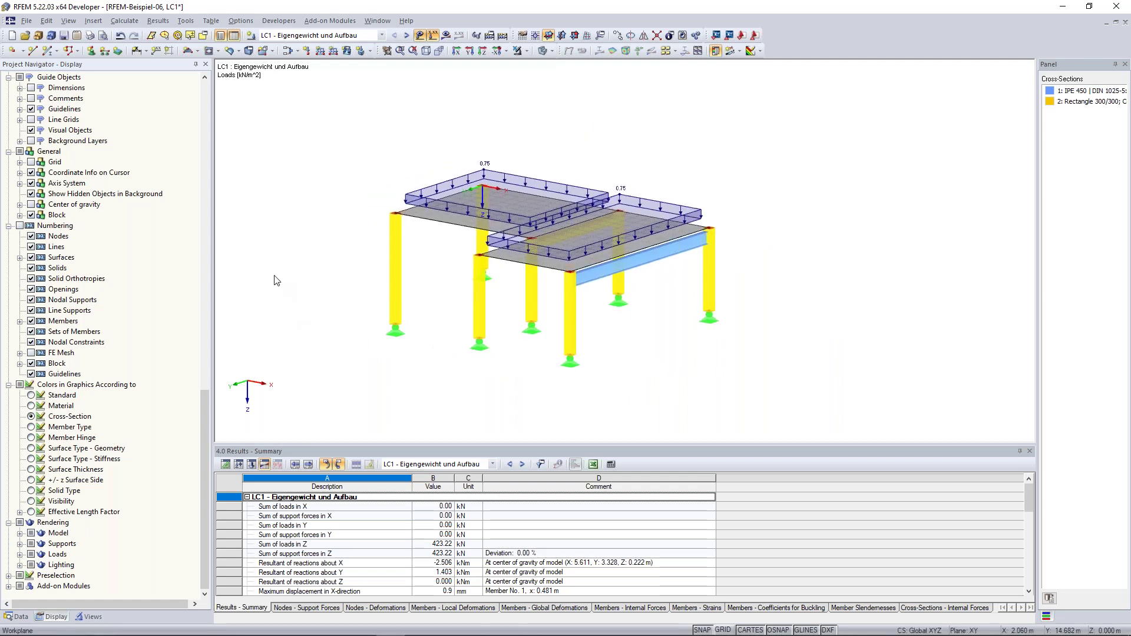
ctrl+middle_drag(274, 275, 271, 283)
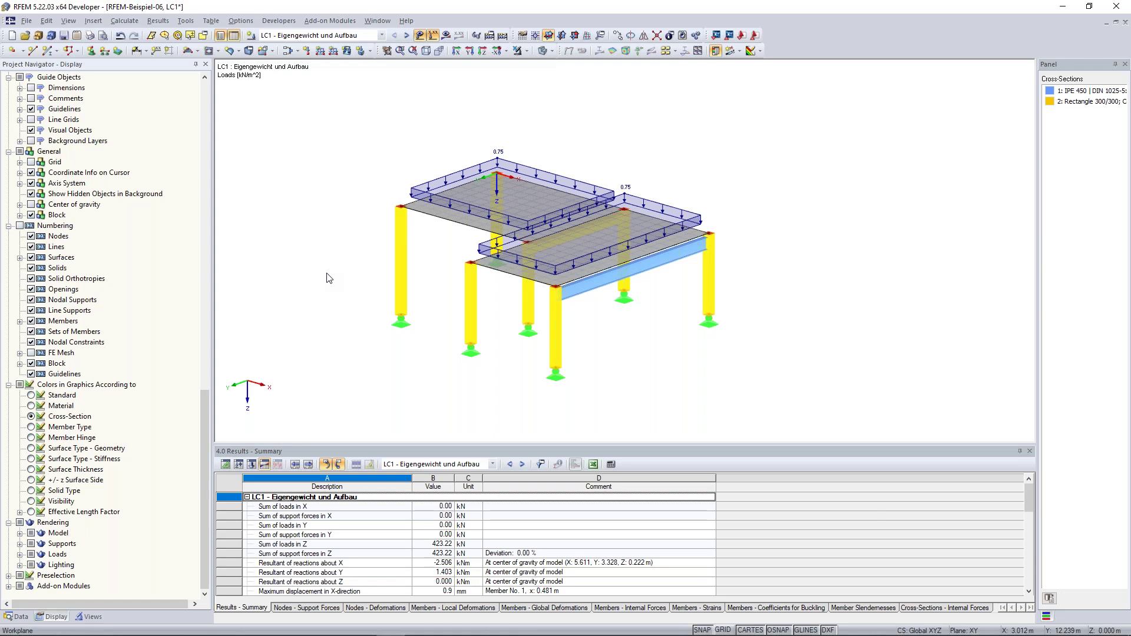
ctrl+middle_drag(327, 274, 353, 288)
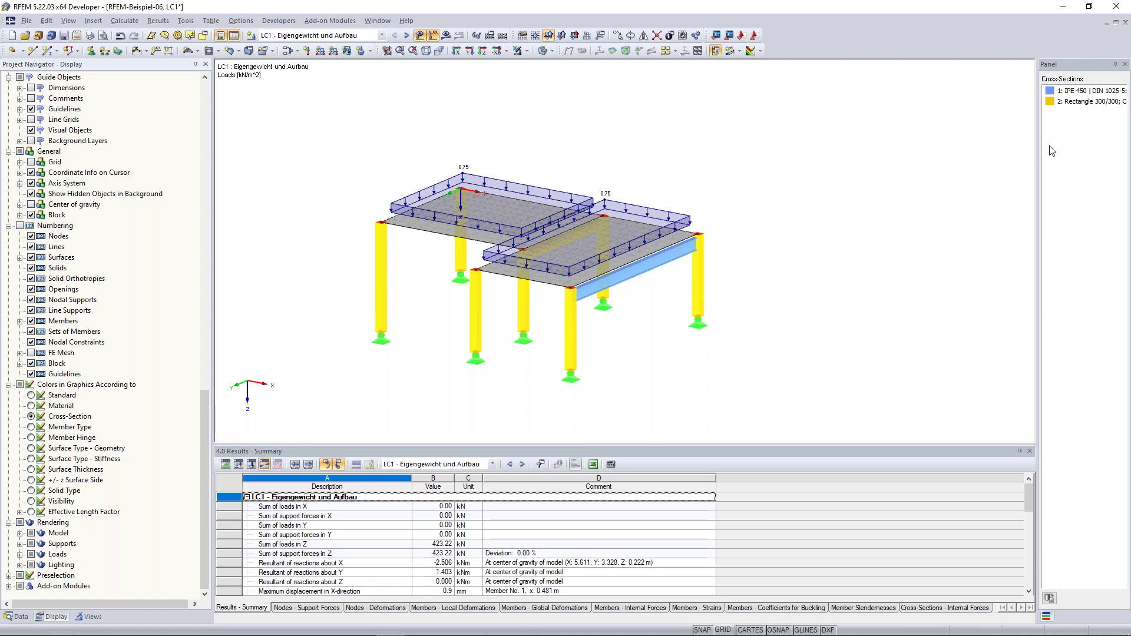
click(32, 396)
mouse_move(384, 310)
ctrl+middle_down()
mouse_move(371, 311)
mouse_move(385, 291)
ctrl+middle_up()
drag(421, 288, 369, 273)
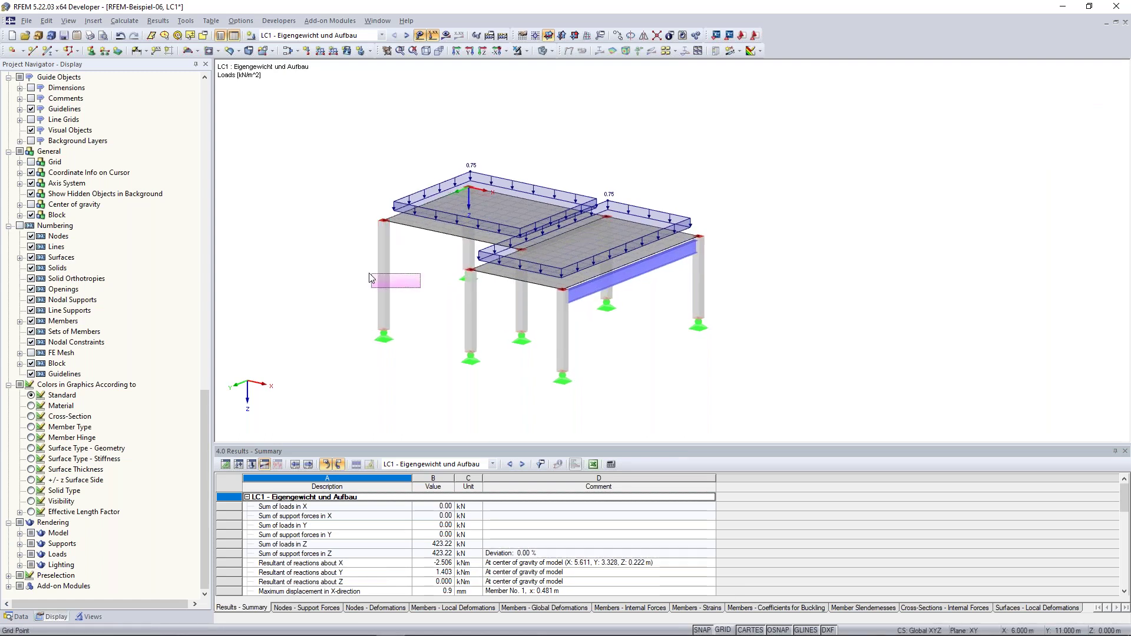
drag(369, 273, 369, 274)
ctrl+middle_drag(663, 315, 642, 317)
click(32, 416)
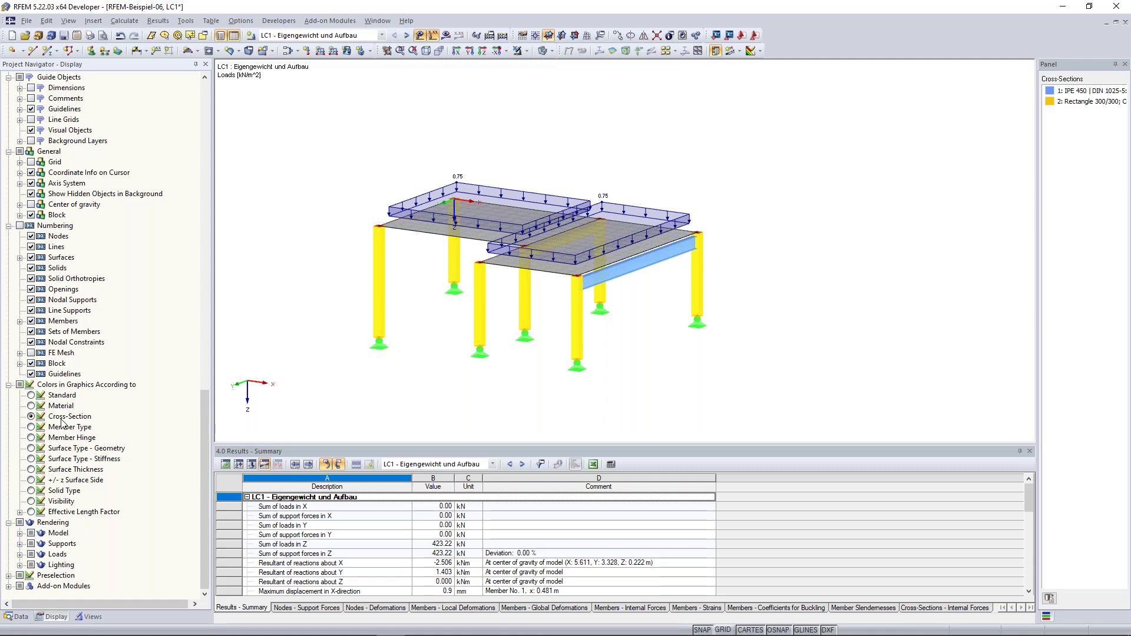
Rotate the model to show it from the opposite side and save this as a user-defined view named "Favorite view".
click(94, 617)
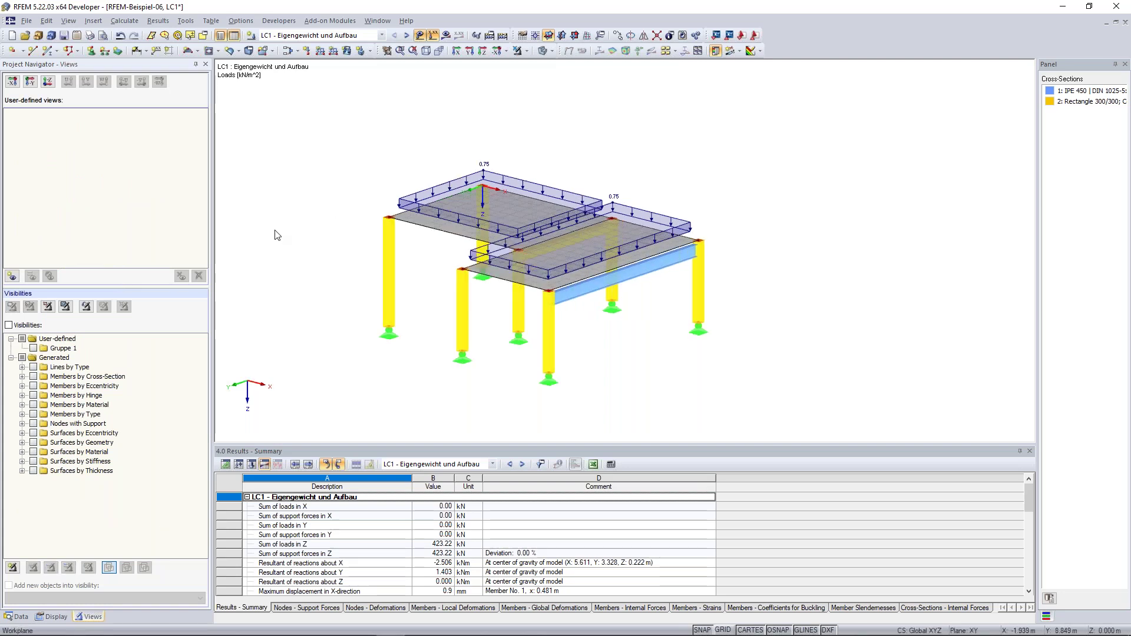
ctrl+middle_drag(298, 138, 245, 170)
ctrl+middle_drag(737, 236, 595, 127)
ctrl+middle_drag(440, 154, 419, 137)
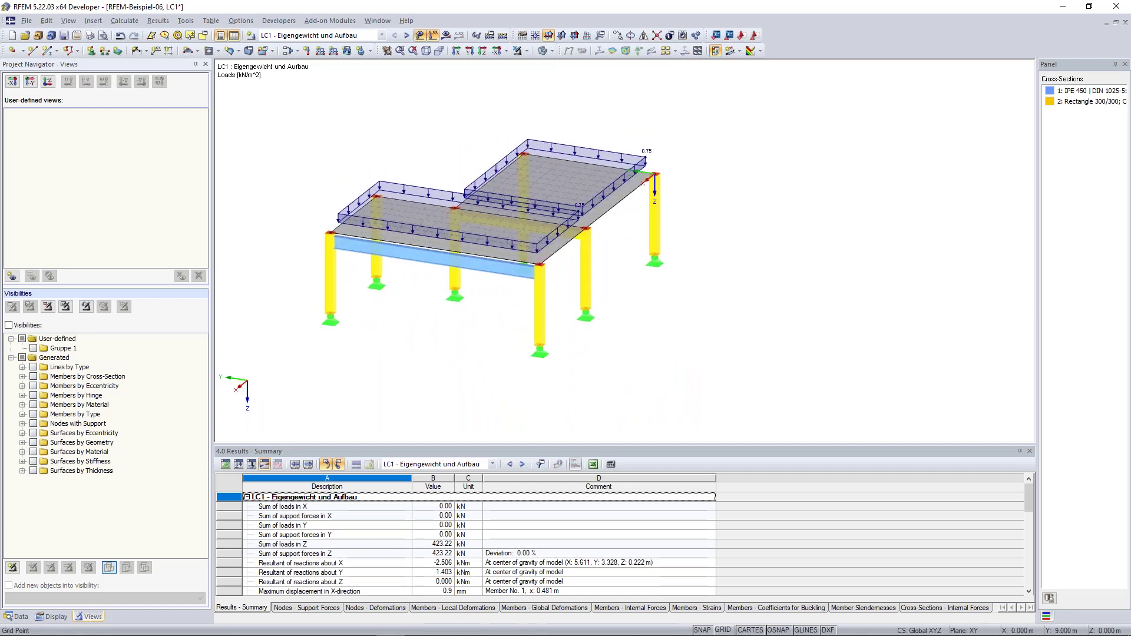
ctrl+middle_drag(419, 137, 384, 130)
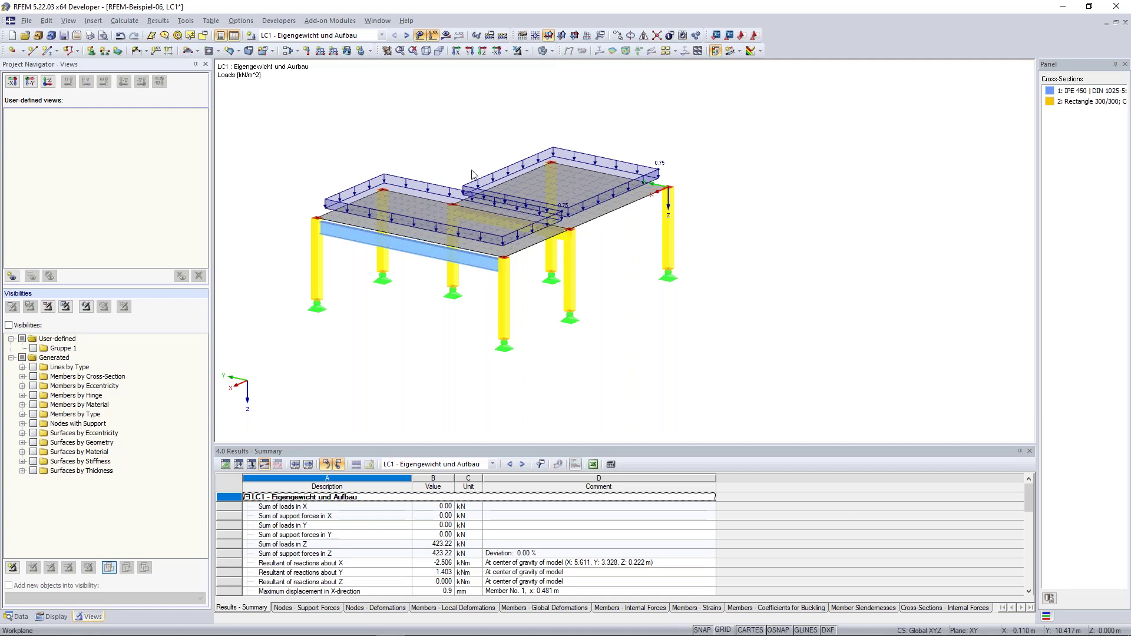
middle_drag(416, 118, 361, 153)
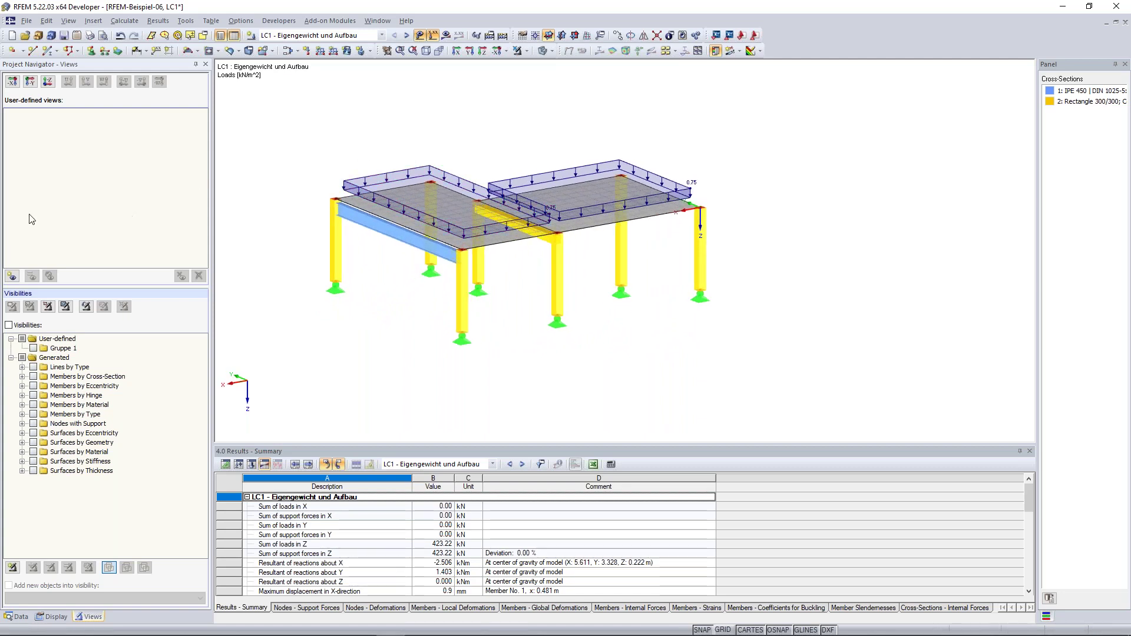
click(12, 276)
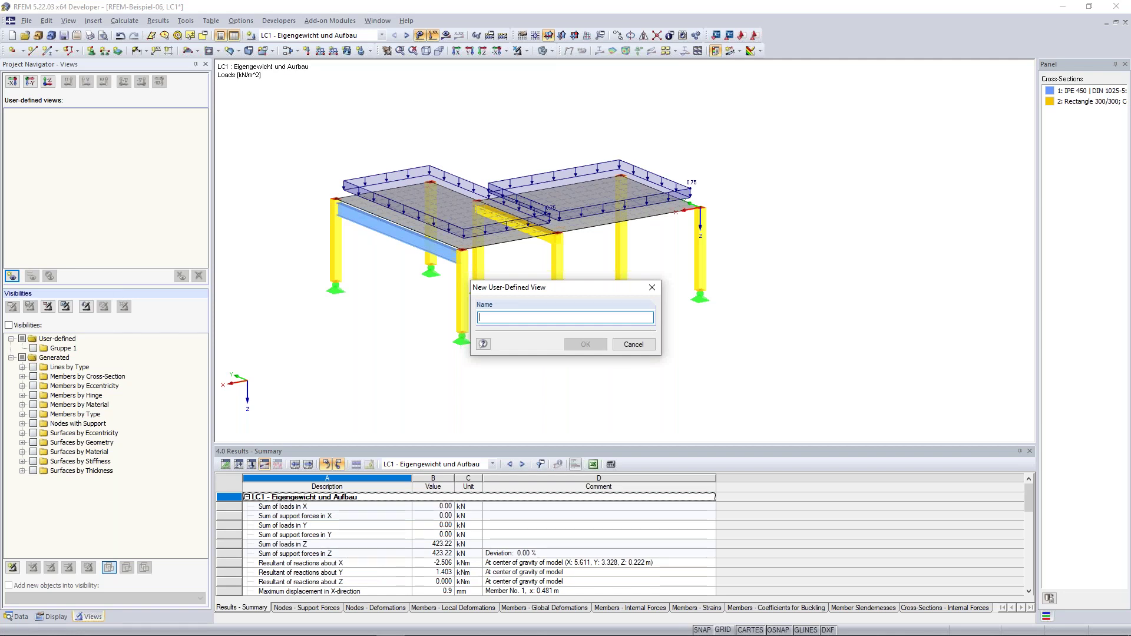
text(Favorite view)
key(Return)
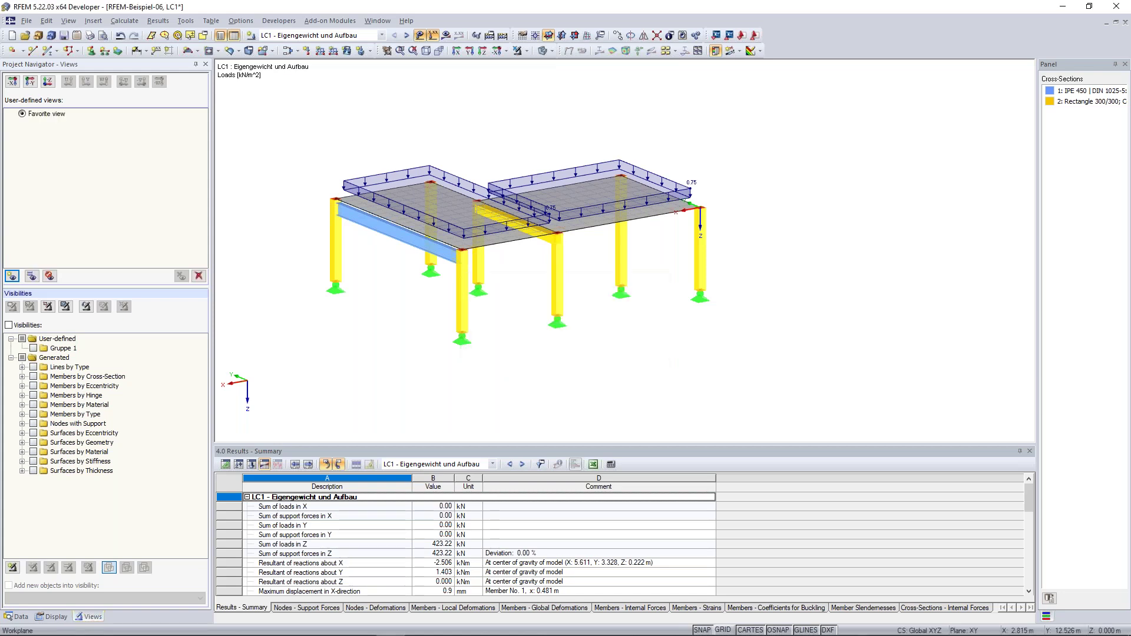
Rotate the model away from the saved orientation and recall the user-defined view "Favorite view".
ctrl+middle_drag(439, 145, 583, 235)
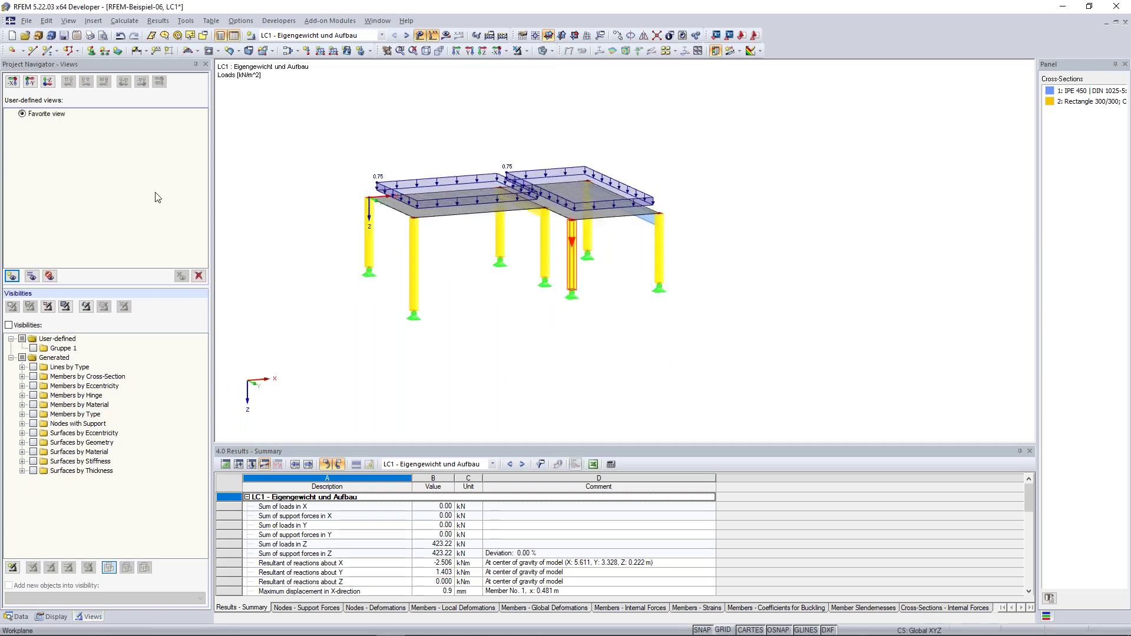
click(23, 113)
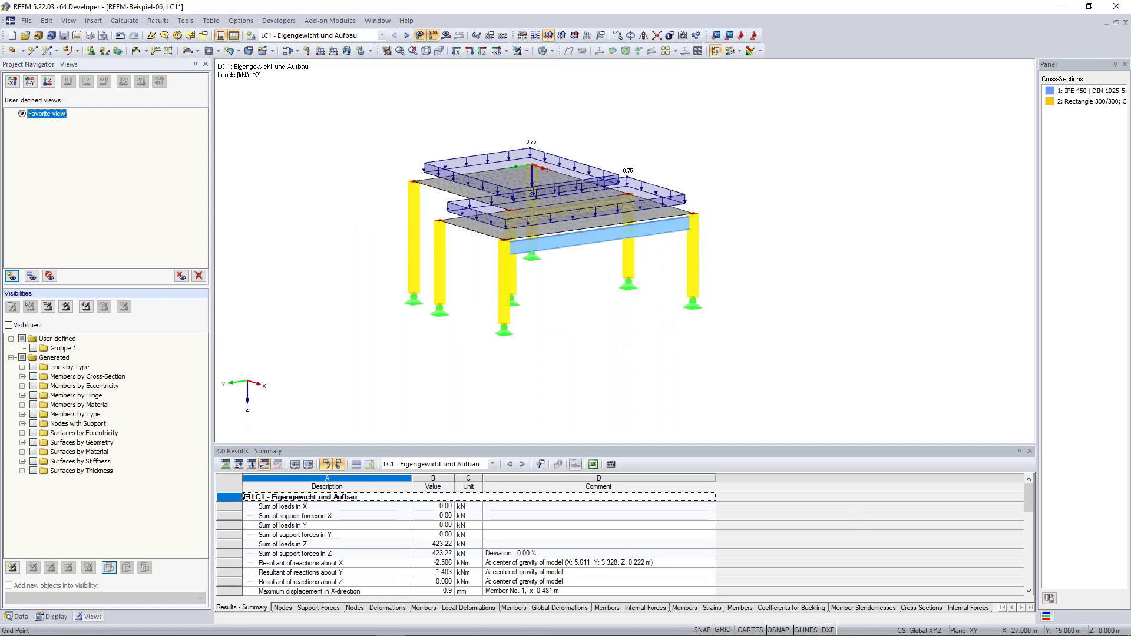
ctrl+middle_drag(614, 345, 677, 344)
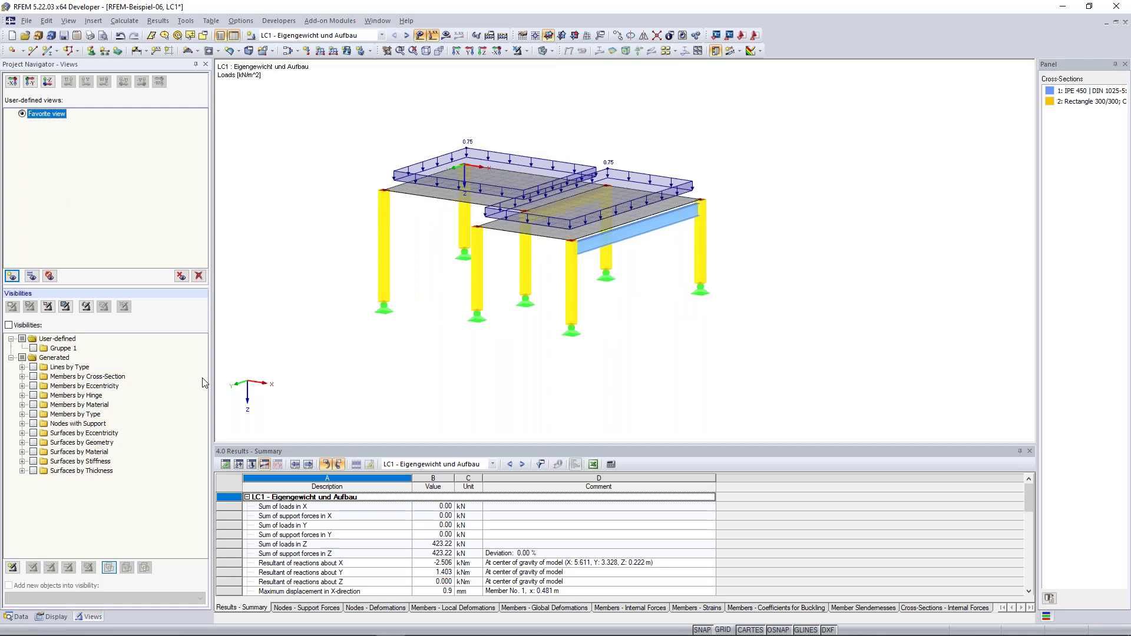
ctrl+middle_drag(660, 337, 630, 348)
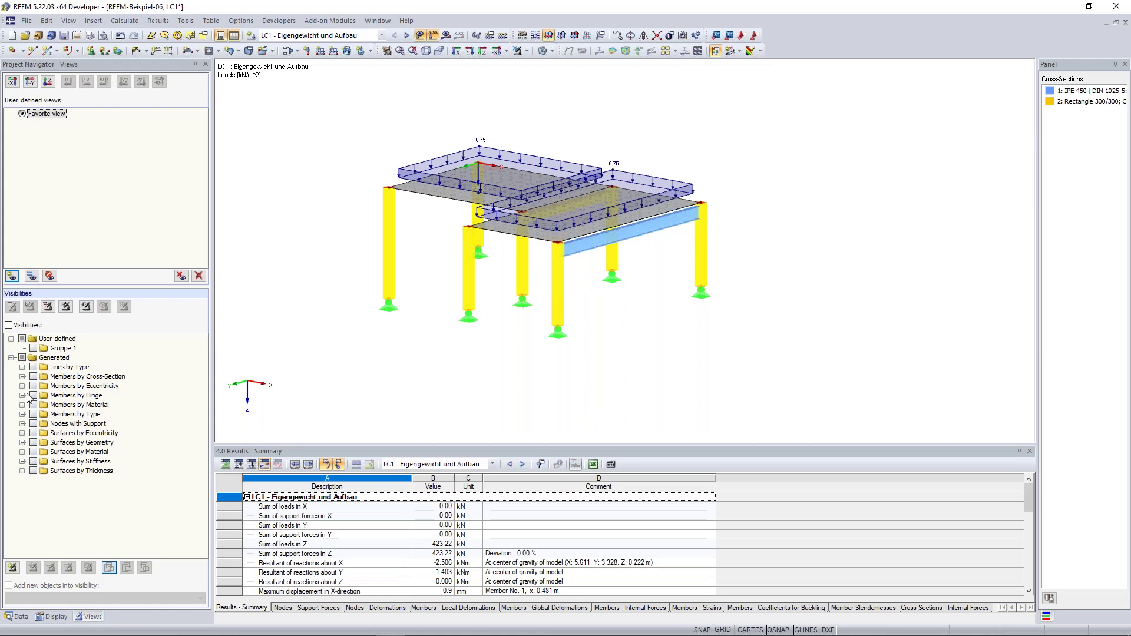
List the generated visibilities for members by cross-section and activate only 2 - Rectangle 300/300.
click(22, 377)
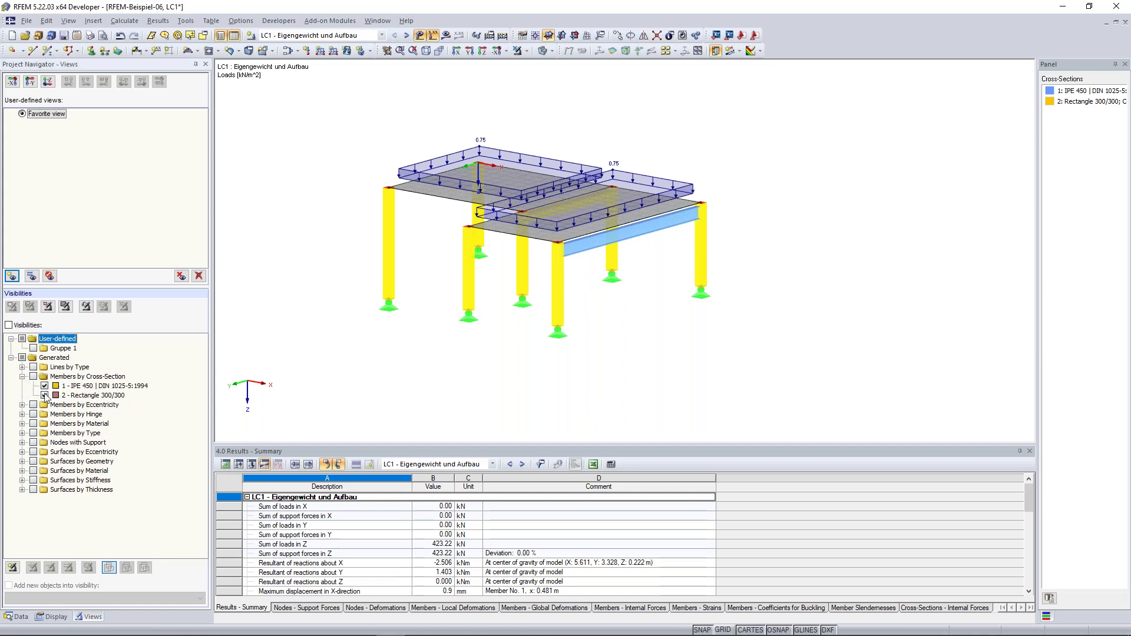
click(44, 386)
click(44, 395)
click(44, 396)
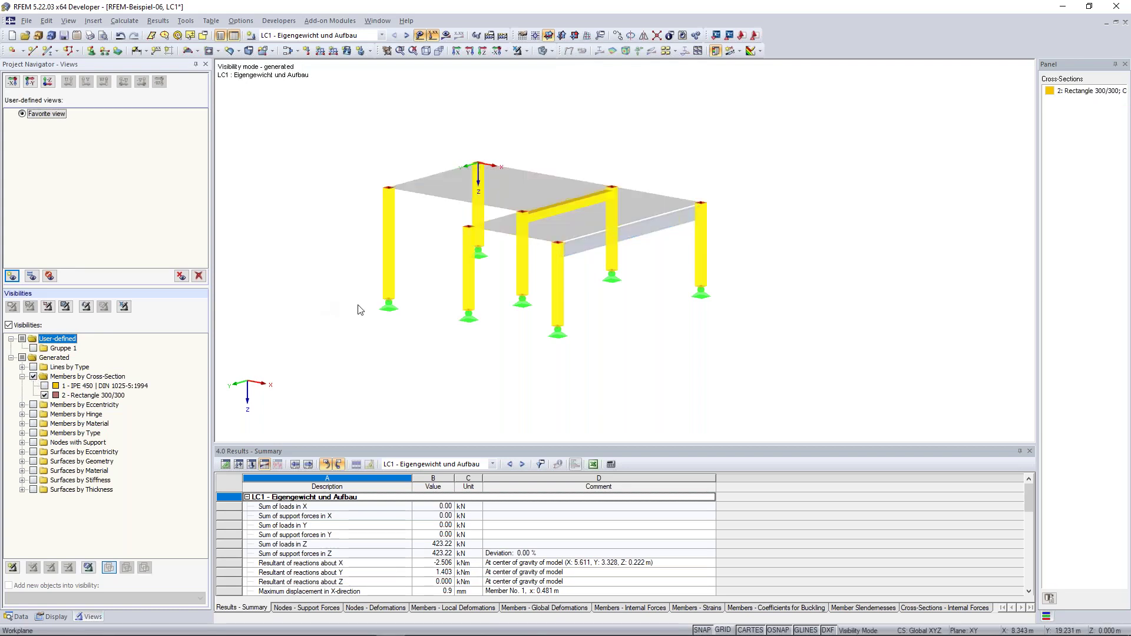
ctrl+middle_drag(649, 324, 626, 334)
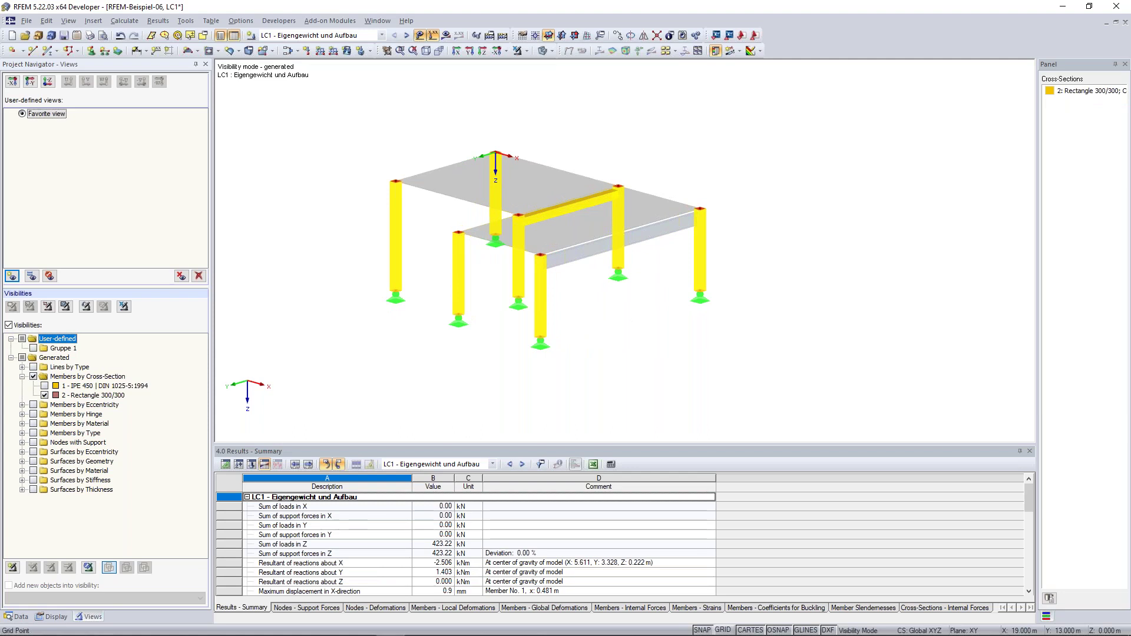
Change the generated visibility by cross-section so that only members with 1 - IPE 450 are active.
click(34, 376)
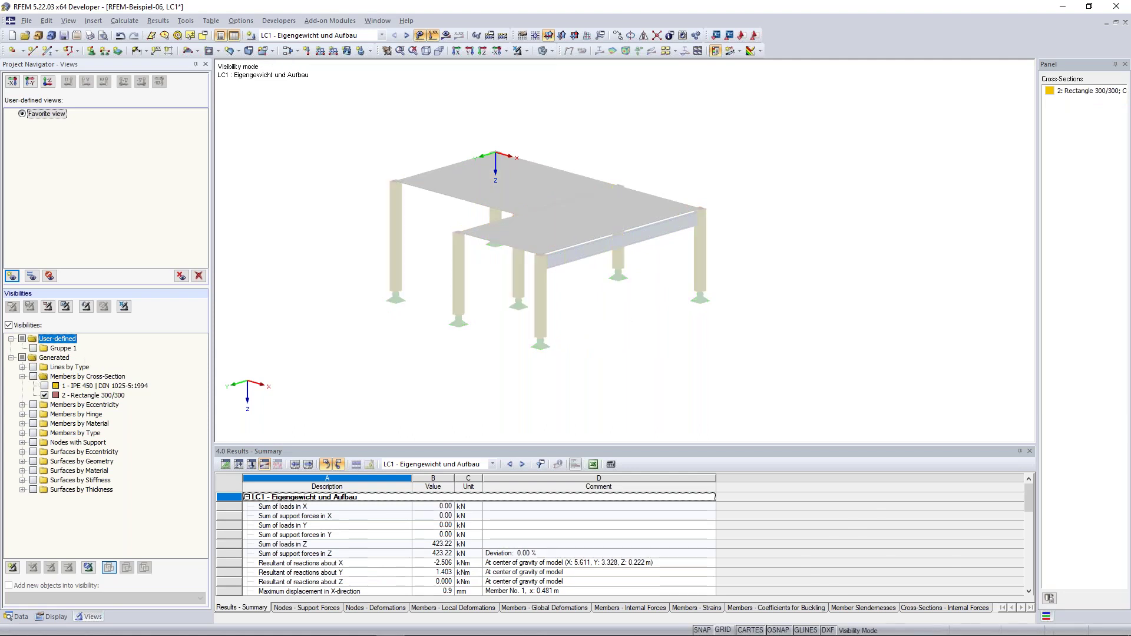
click(44, 386)
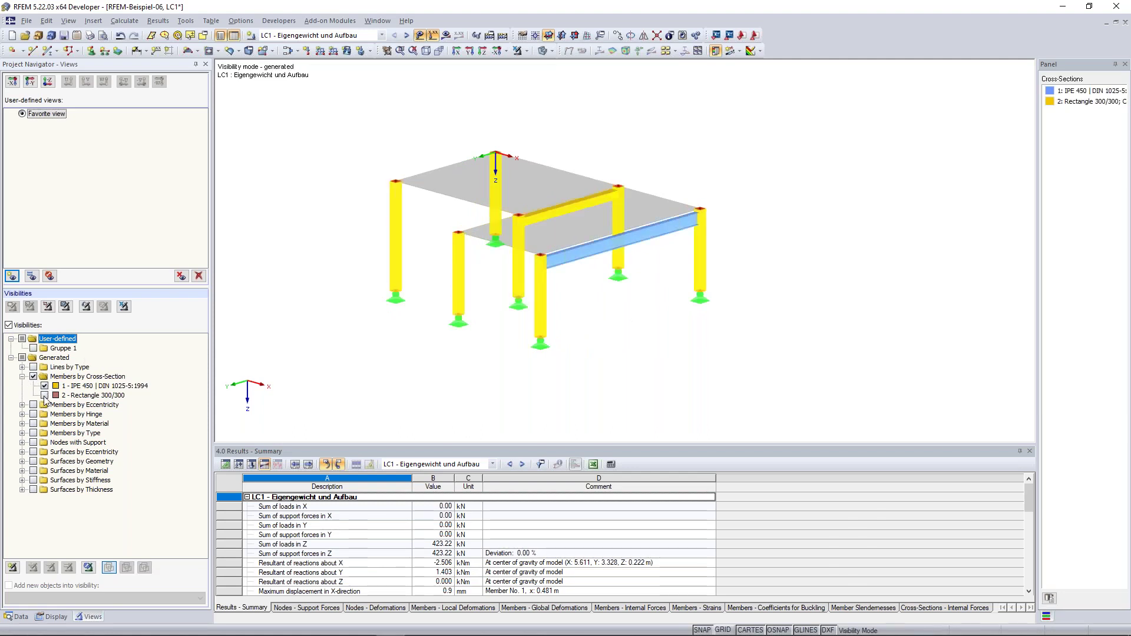
click(45, 396)
ctrl+middle_drag(351, 311, 407, 302)
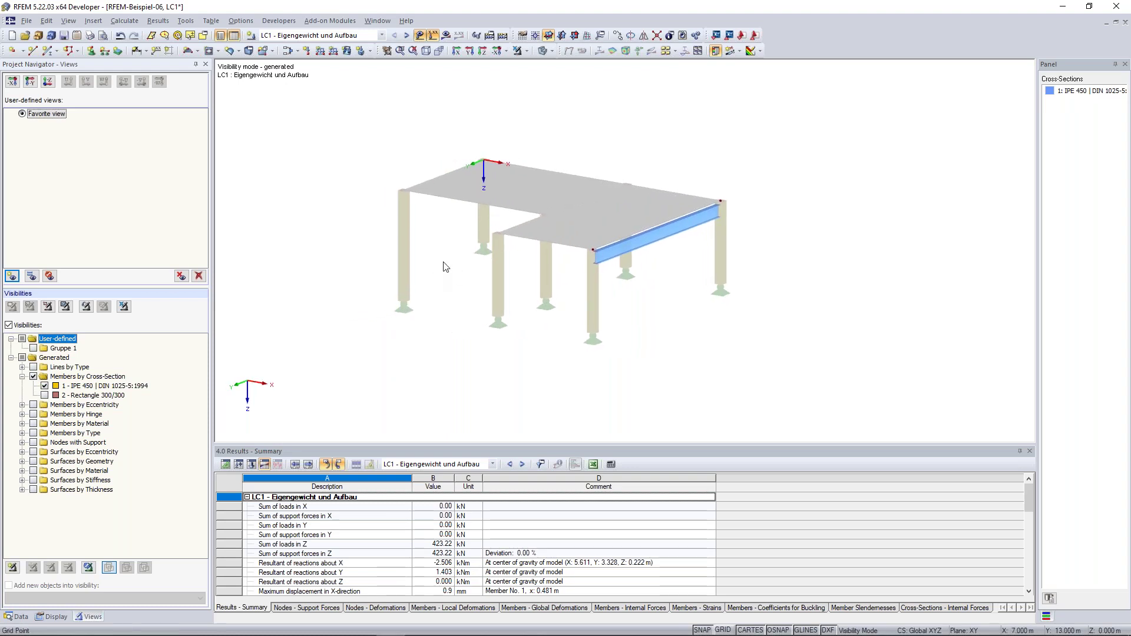
Turn on the LC1 results on the model and cancel the visibility mode to display the whole structure.
click(449, 35)
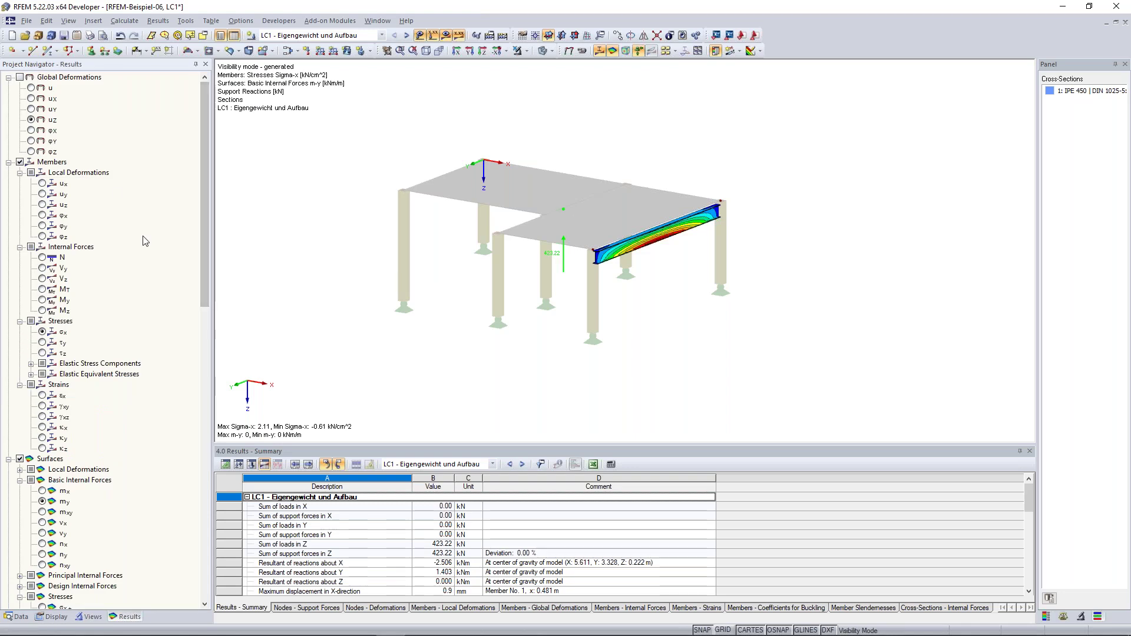
ctrl+middle_drag(515, 136, 481, 182)
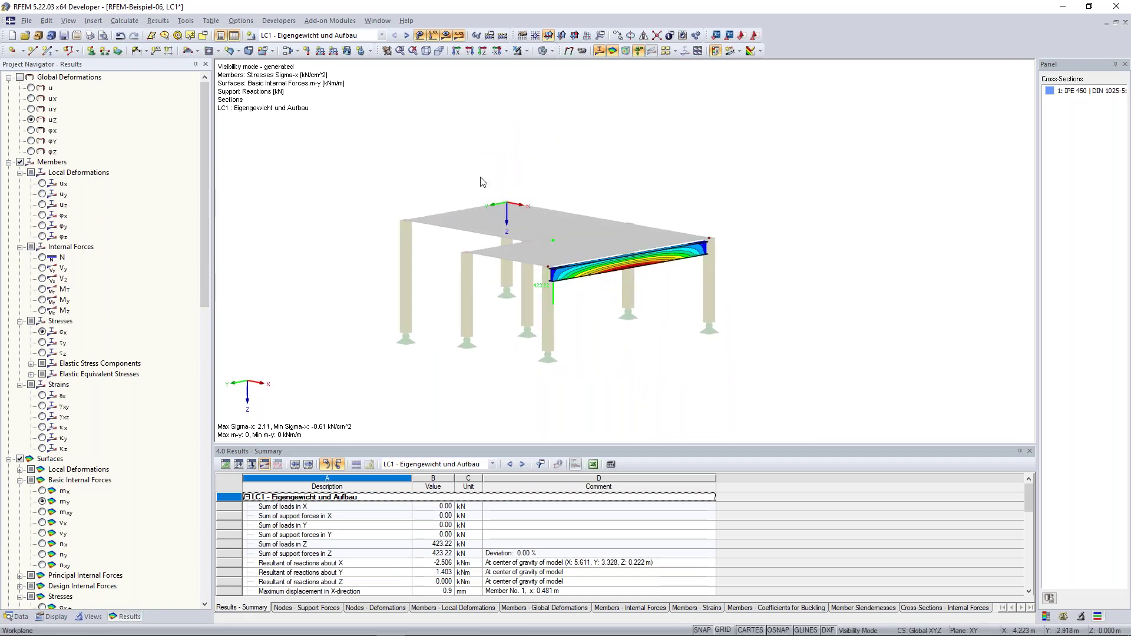
click(527, 54)
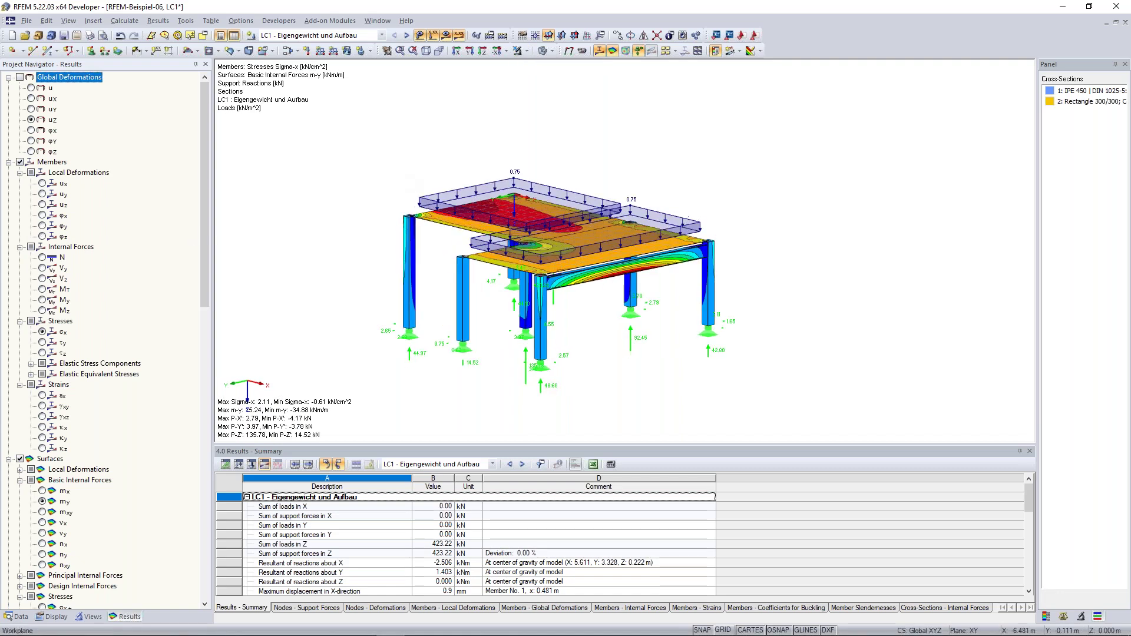
ctrl+middle_drag(386, 173, 288, 201)
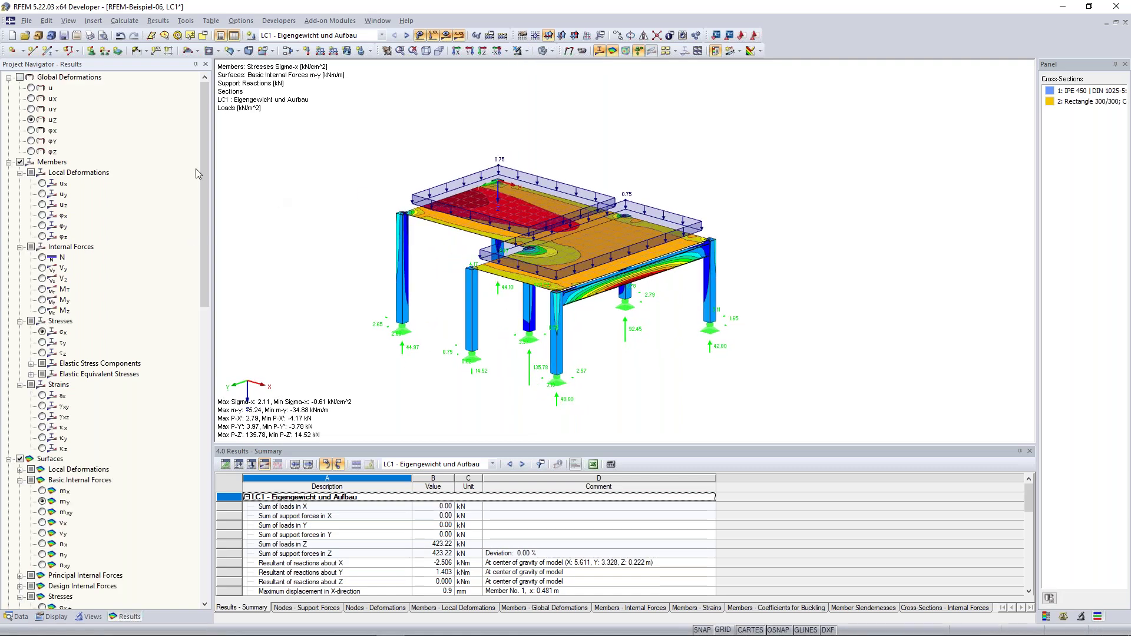
Display the global deformations u-Z of the structure and view the deflected slabs up close.
click(32, 120)
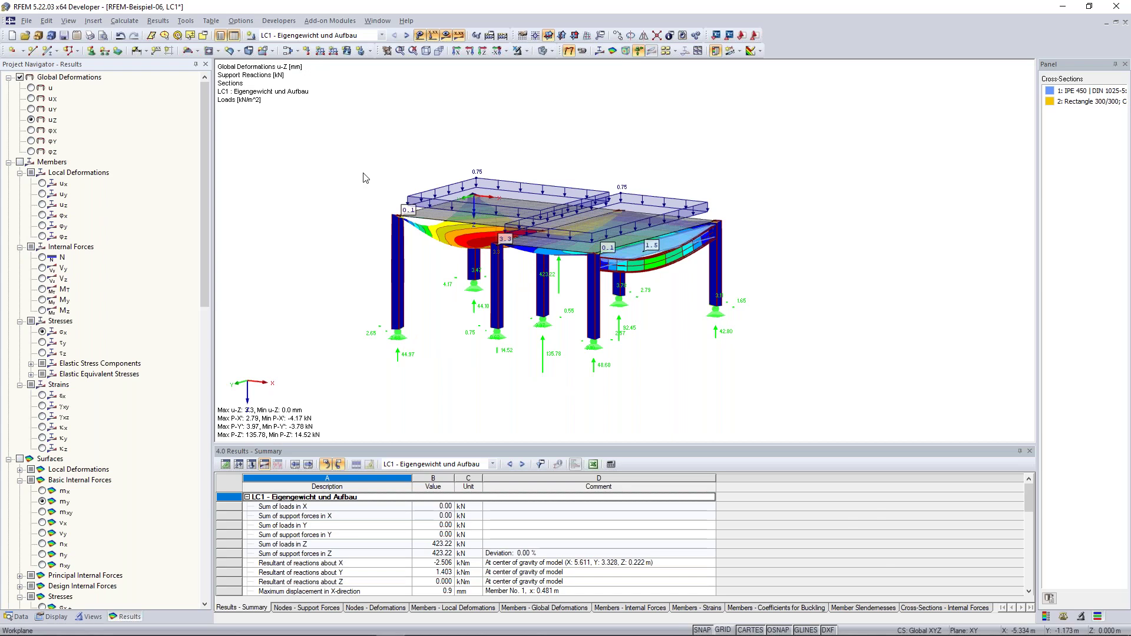
ctrl+middle_drag(493, 272, 526, 284)
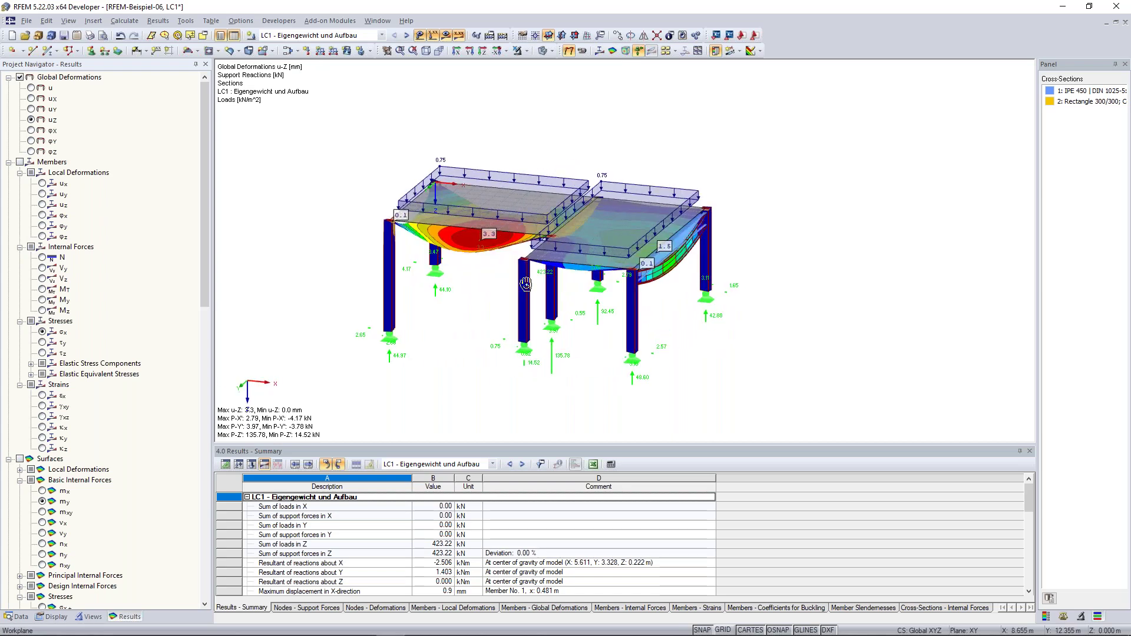
scroll(529, 274, up, 2)
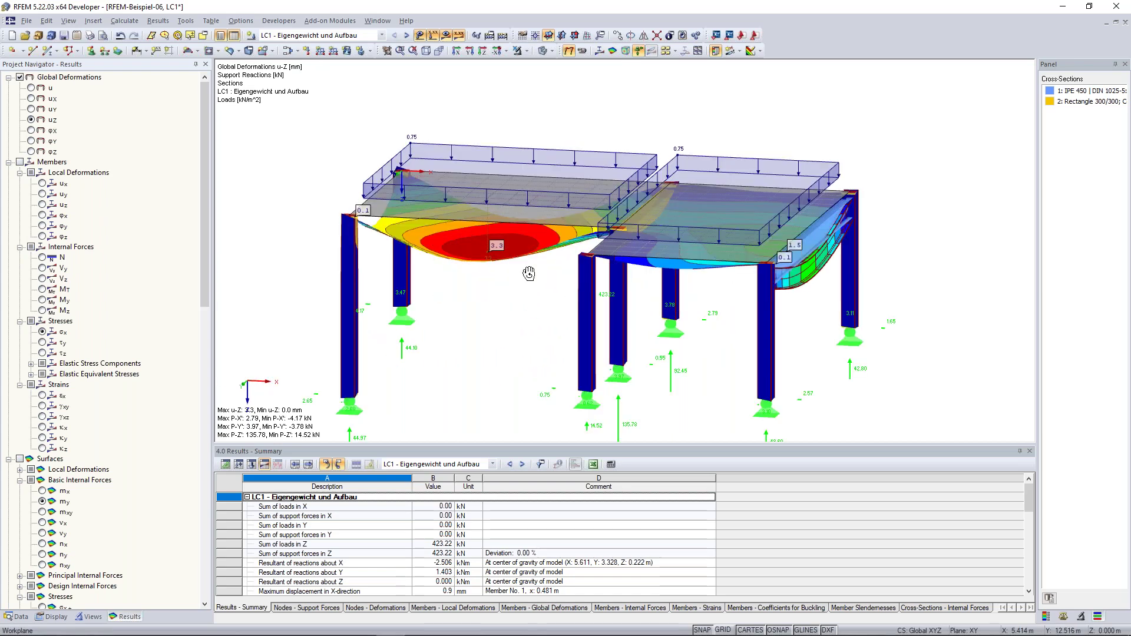
Switch to the member results and display the internal forces M-y and N.
click(20, 162)
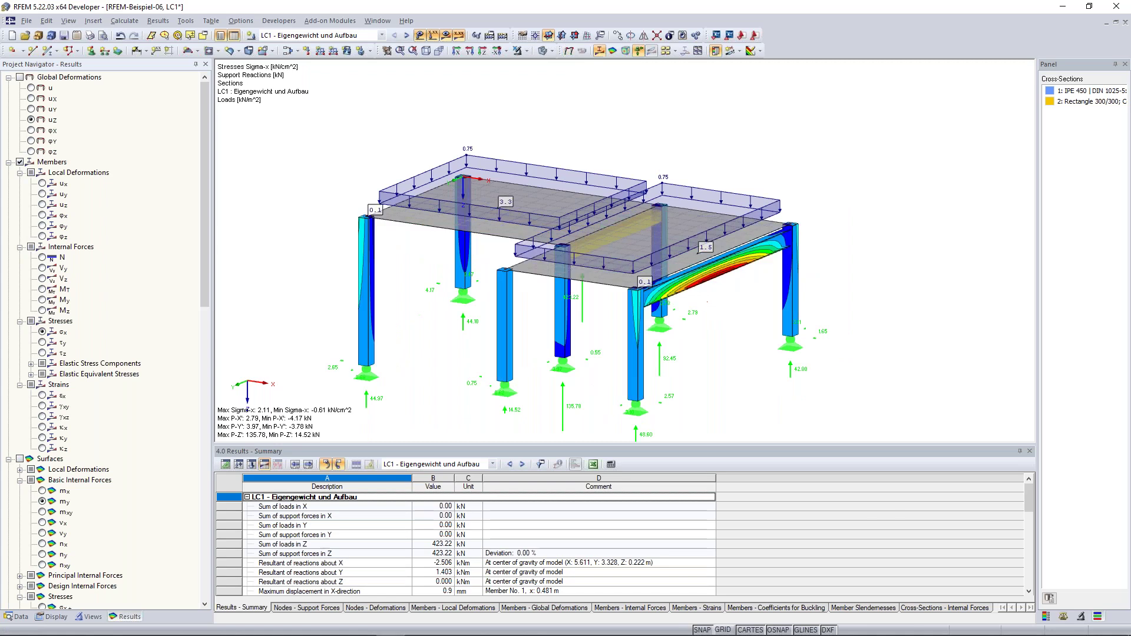
click(42, 300)
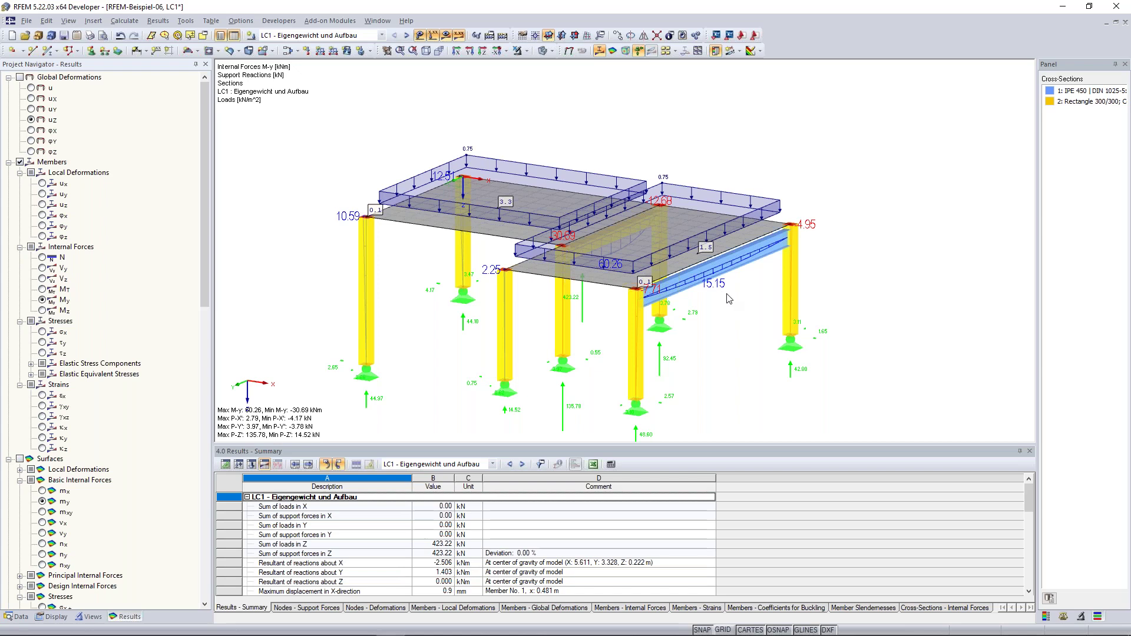
scroll(729, 297, down, 4)
ctrl+middle_drag(705, 306, 683, 279)
scroll(686, 279, up, 6)
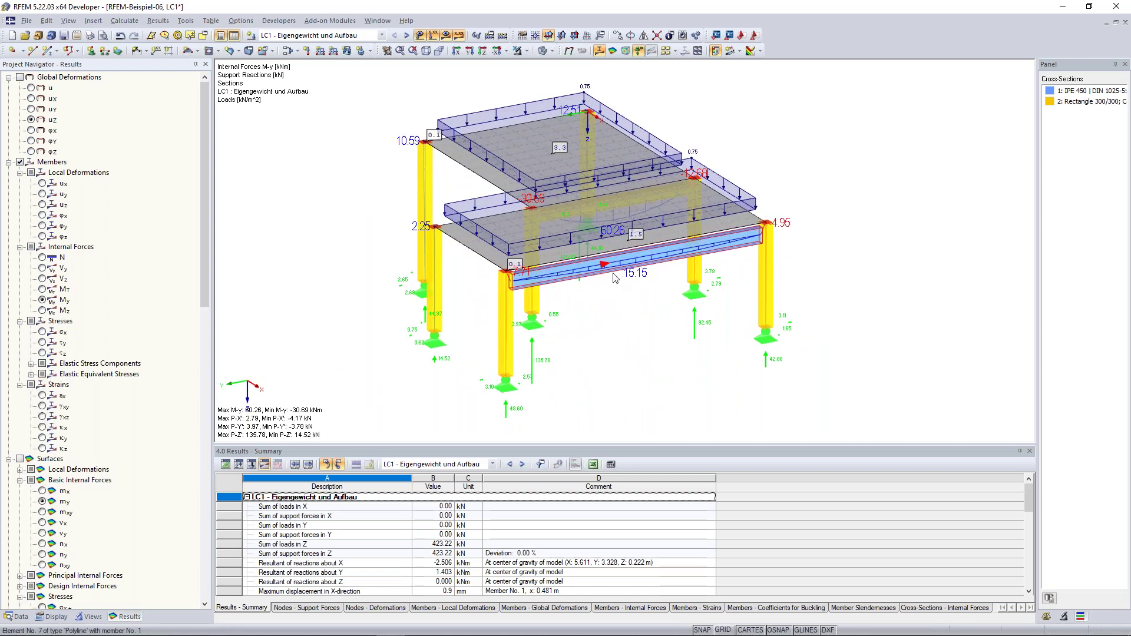
ctrl+middle_drag(606, 307, 644, 229)
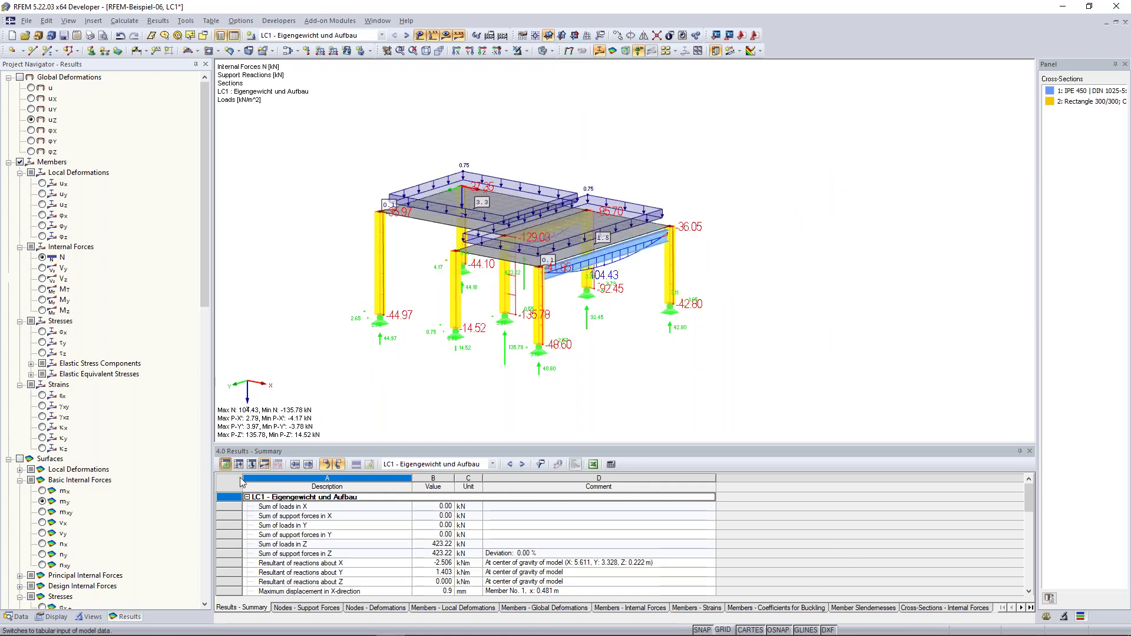
Switch the table to the model input data and look through the node coordinates in 1.1 Nodes.
click(226, 464)
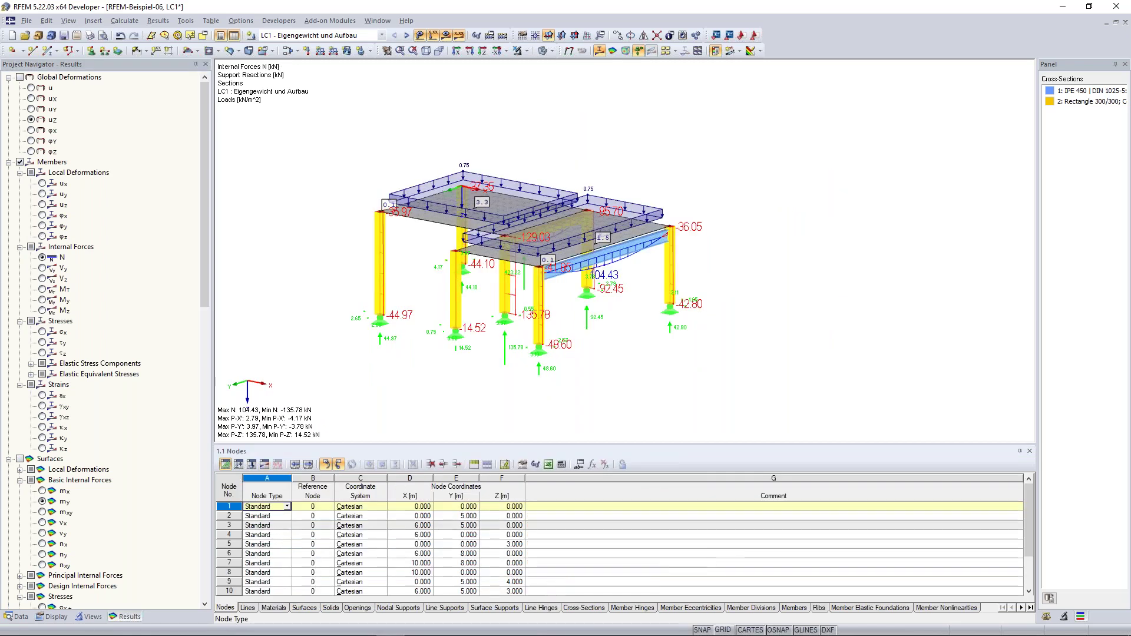
scroll(290, 562, down, 6)
scroll(290, 563, up, 6)
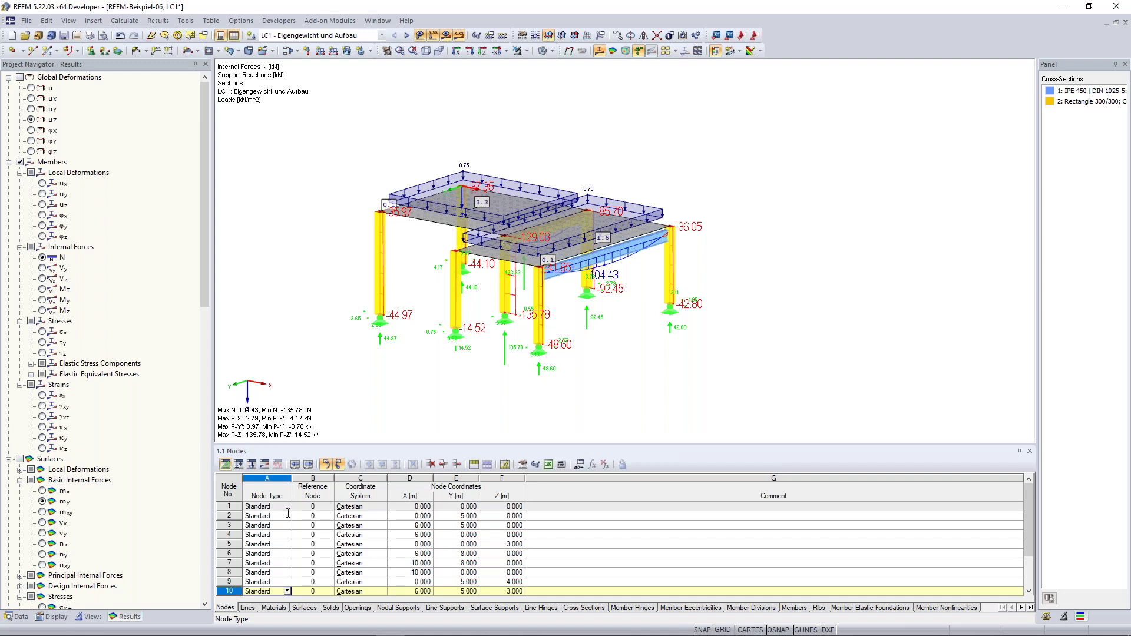
Show the Data navigator, collapse its node list, and compare the Steel S 235 entry with table 1.3 Materials.
click(17, 617)
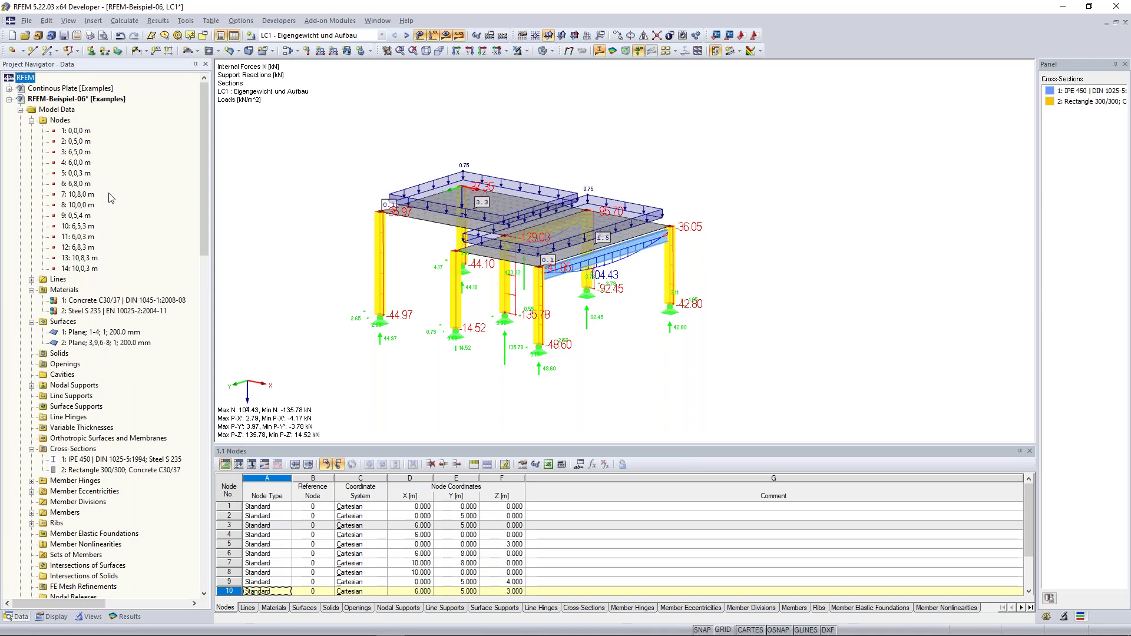
click(274, 608)
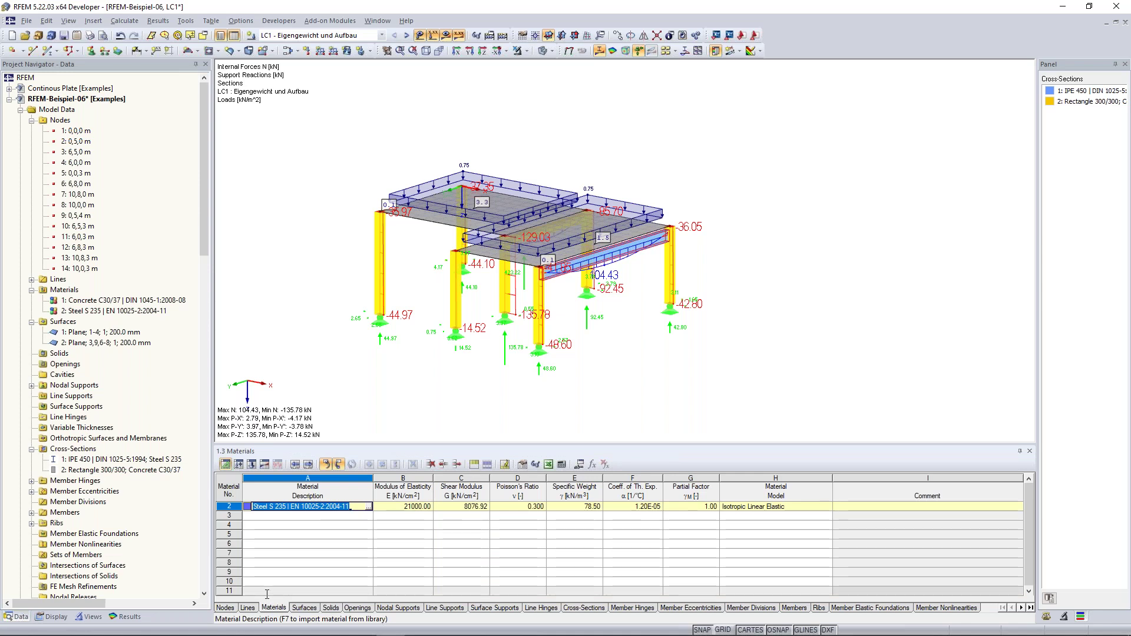
click(31, 121)
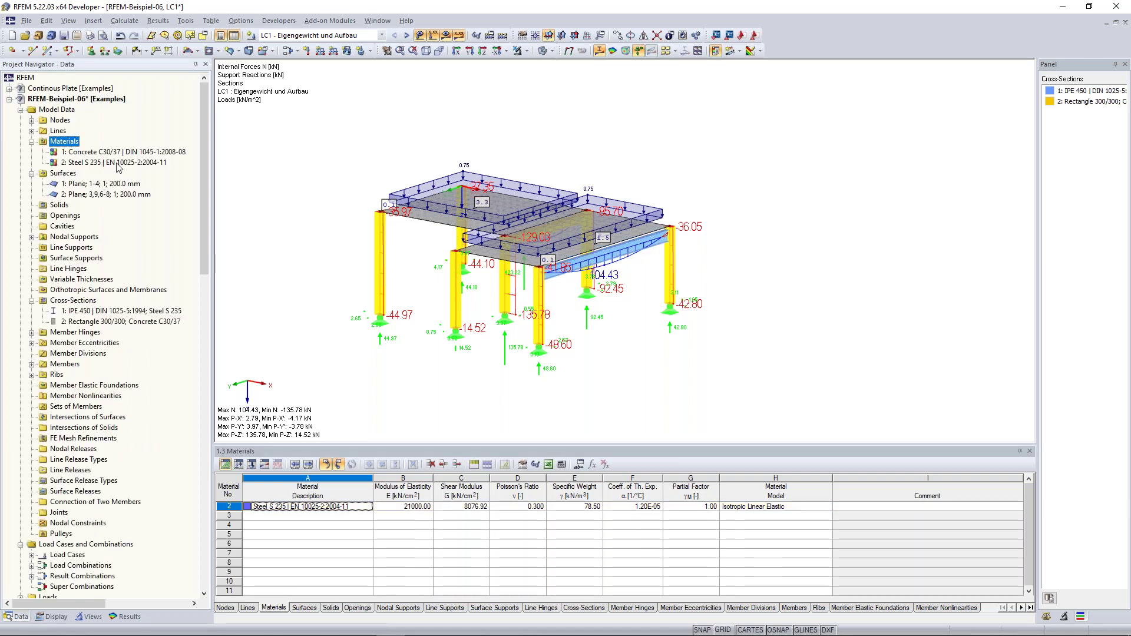
click(102, 164)
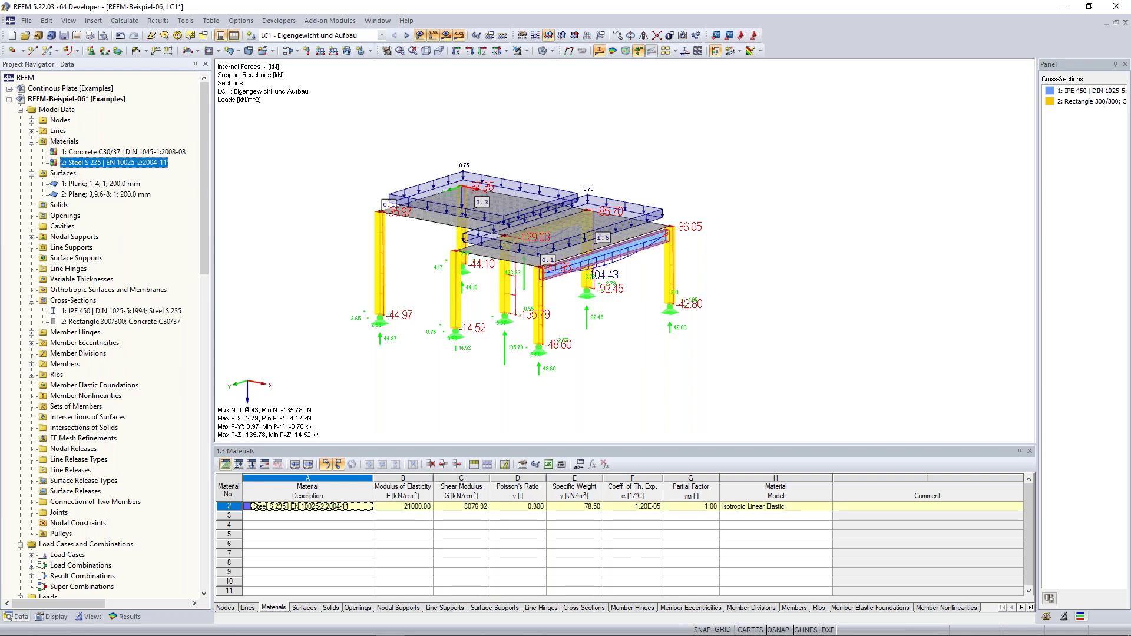
scroll(284, 537, up, 1)
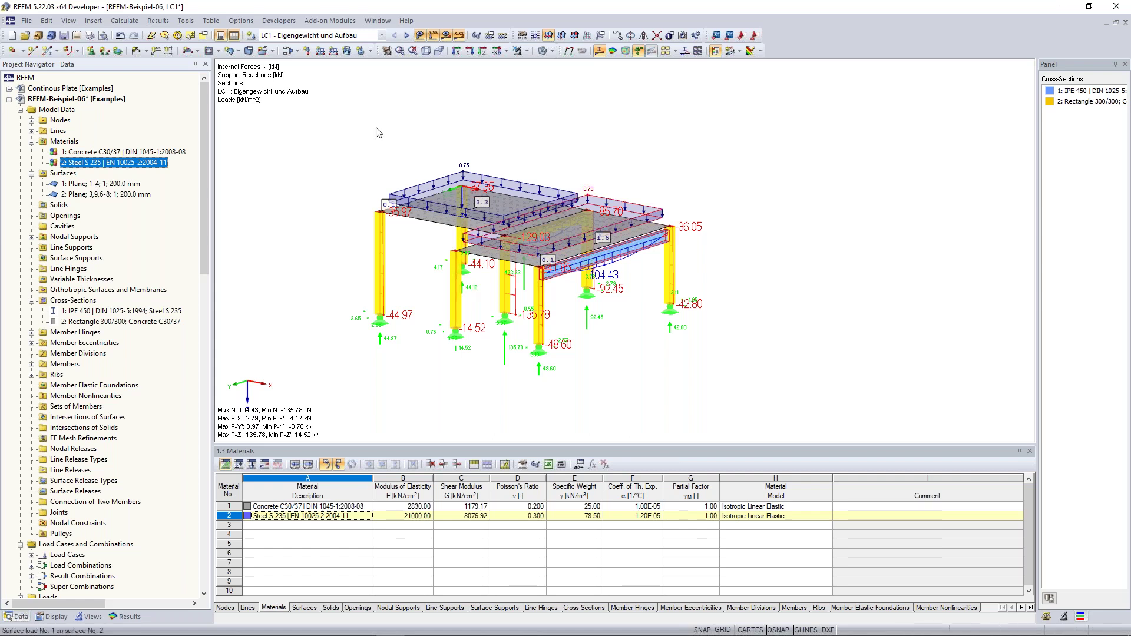
Examine the whole structure with its normal force results from different distances, positions and angles.
middle_drag(294, 277, 304, 282)
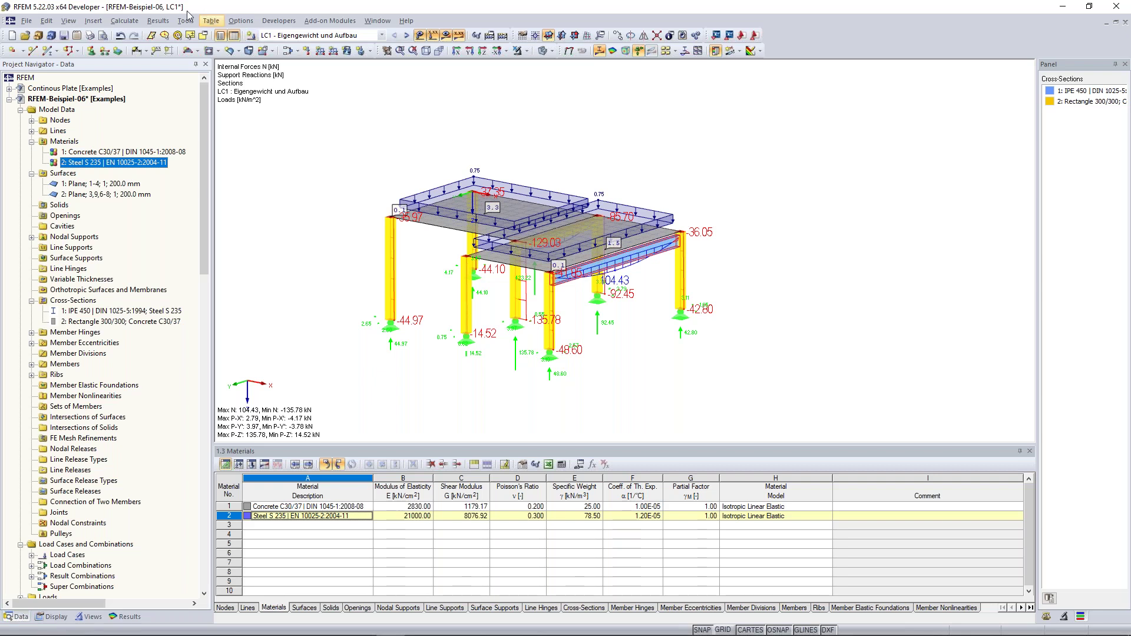
ctrl+middle_drag(722, 208, 725, 209)
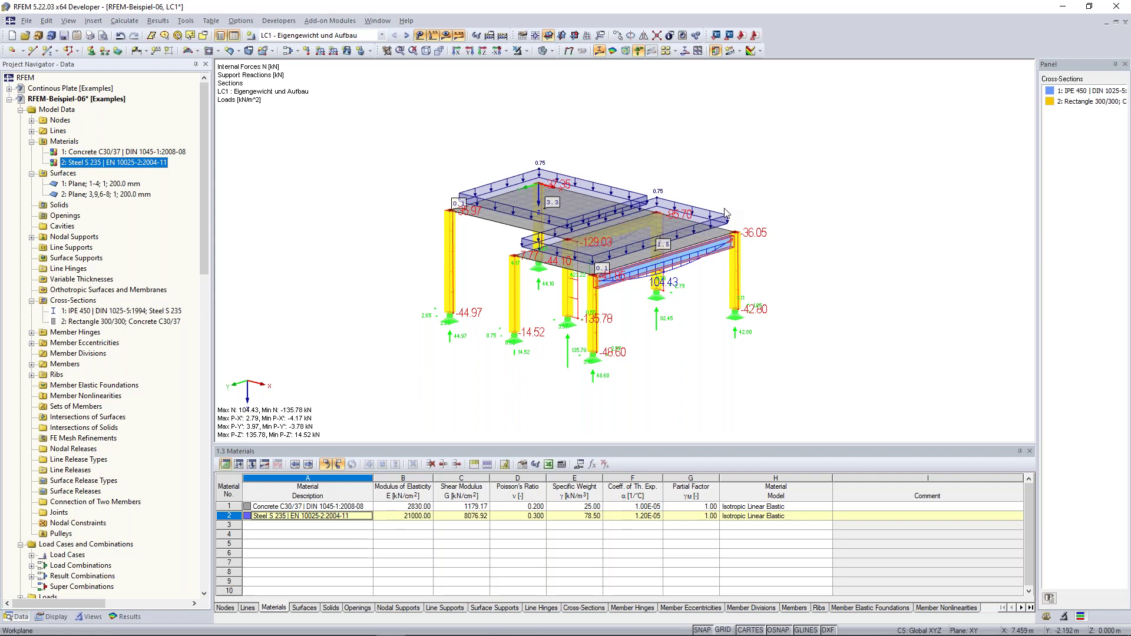
scroll(769, 323, down, 1)
ctrl+middle_drag(810, 312, 786, 313)
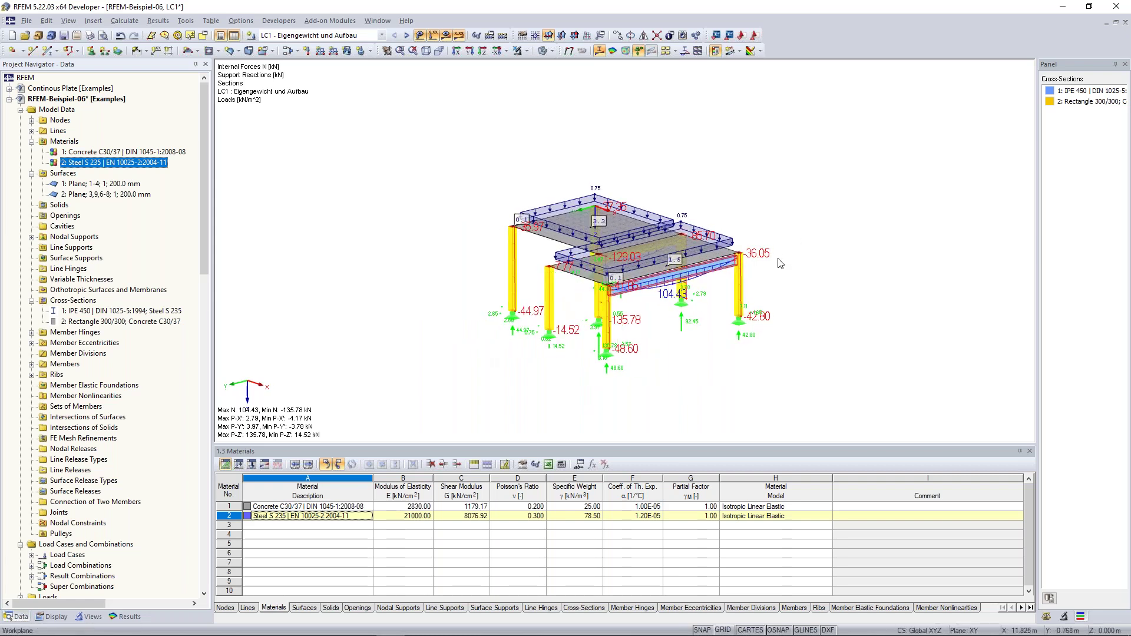
mouse_move(779, 241)
ctrl+middle_down()
mouse_move(833, 240)
mouse_move(789, 250)
ctrl+middle_up()
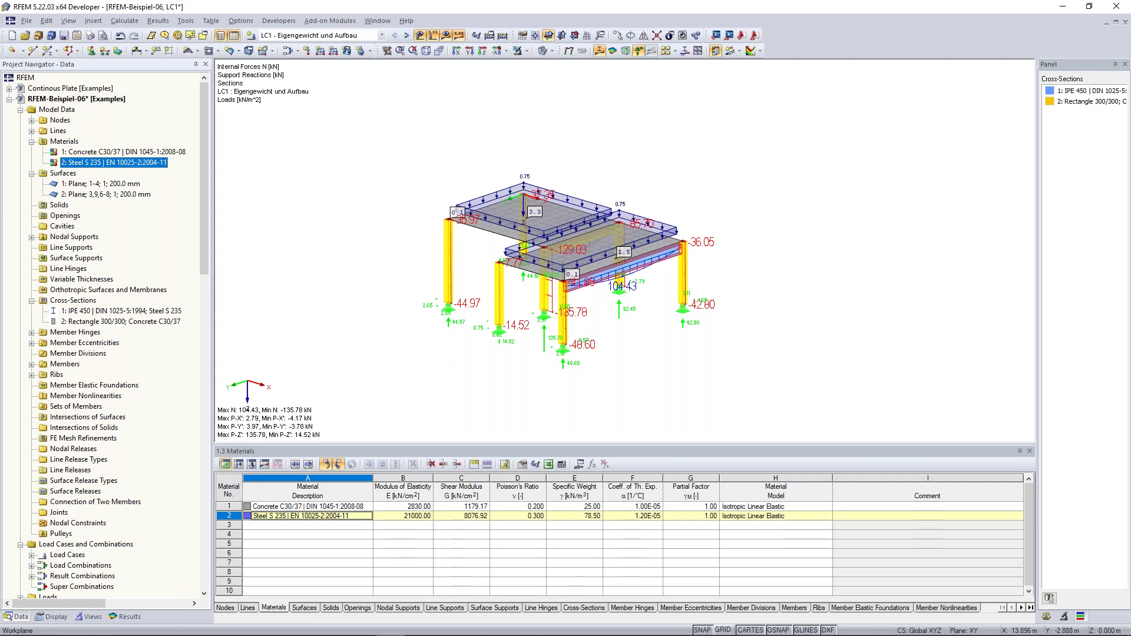
drag(744, 86, 831, 189)
middle_drag(737, 153, 824, 112)
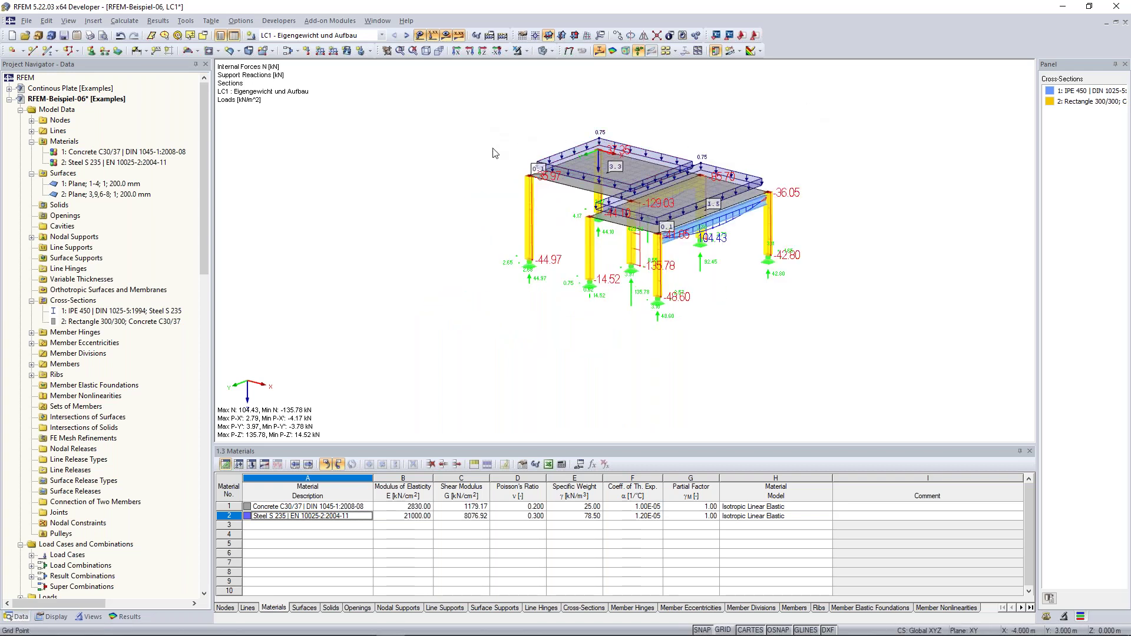
scroll(503, 151, up, 1)
mouse_move(502, 146)
middle_down()
mouse_move(484, 143)
mouse_move(495, 143)
middle_up()
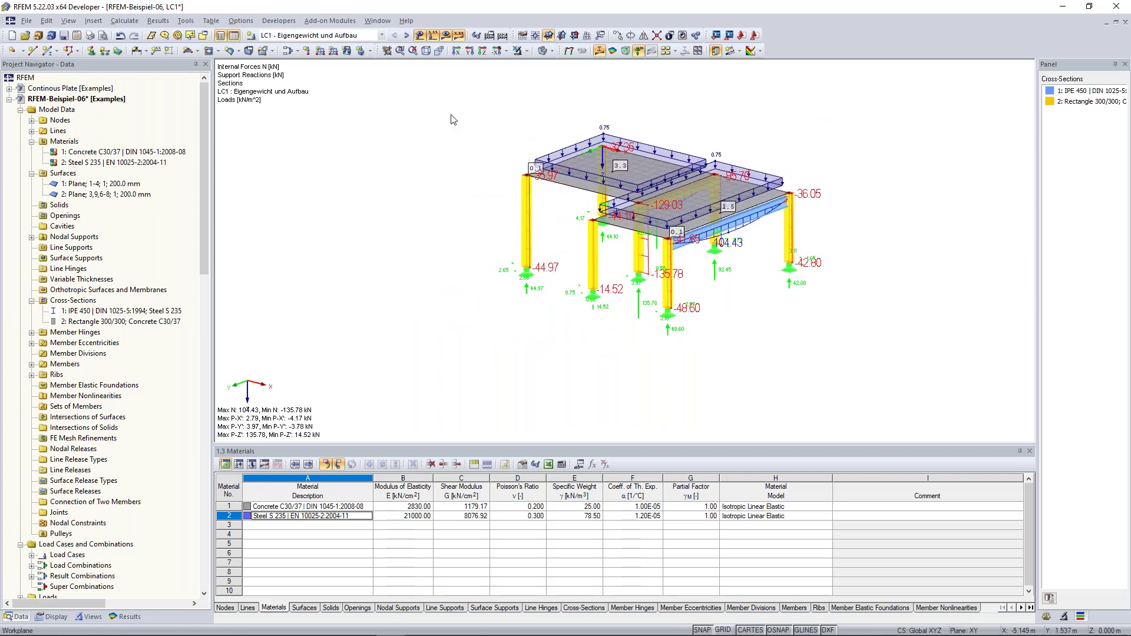
Select the outer column with its support under the upper slab using a selection window that fully encloses them.
drag(429, 99, 451, 120)
drag(451, 120, 559, 310)
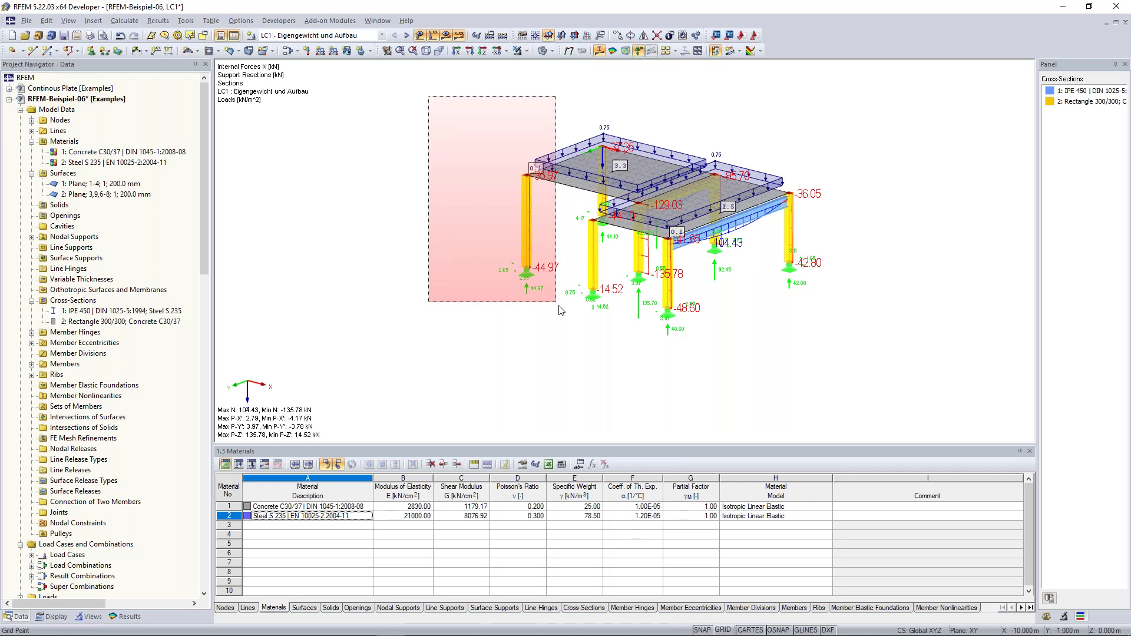
drag(560, 310, 559, 310)
scroll(497, 180, up, 1)
click(497, 180)
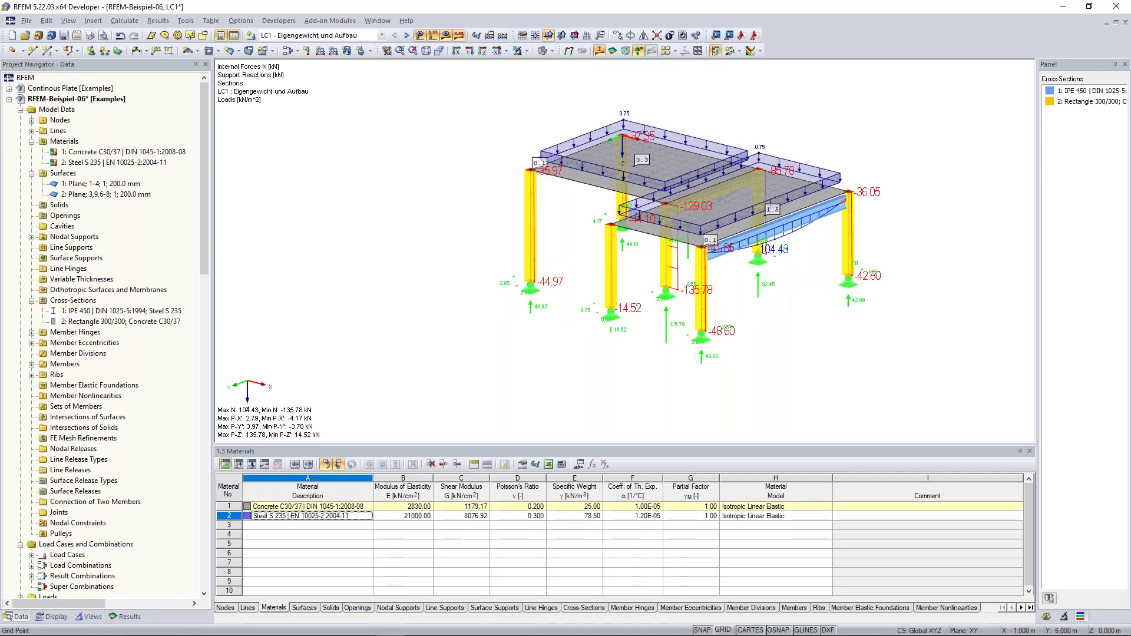
drag(443, 97, 569, 337)
drag(464, 120, 569, 337)
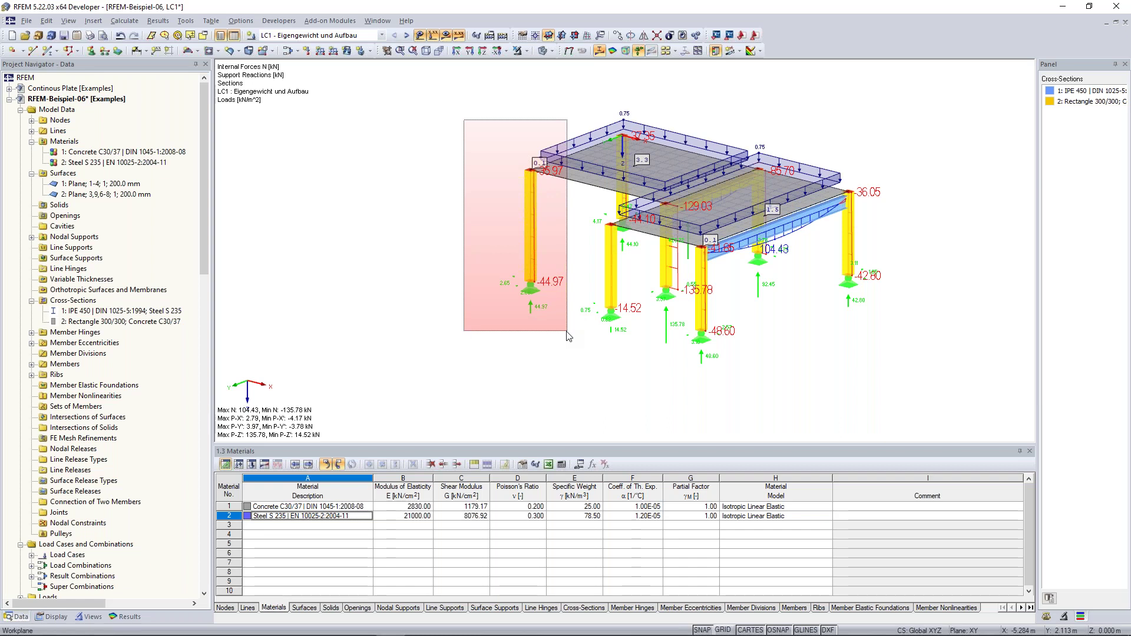
drag(567, 331, 567, 331)
Select the column and support at the far end of the IPE 450 beam with a crossing window, and clear the selection.
drag(822, 334, 711, 215)
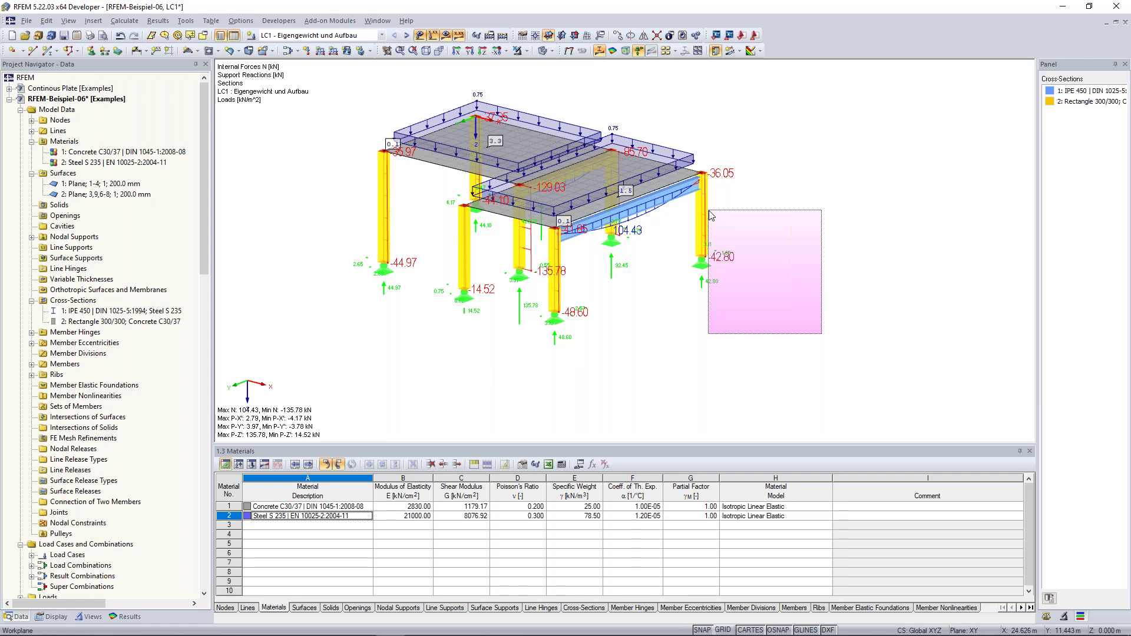
drag(709, 211, 651, 119)
mouse_move(748, 283)
ctrl+middle_down()
mouse_move(769, 288)
mouse_move(760, 288)
ctrl+middle_up()
click(760, 289)
drag(782, 318, 777, 291)
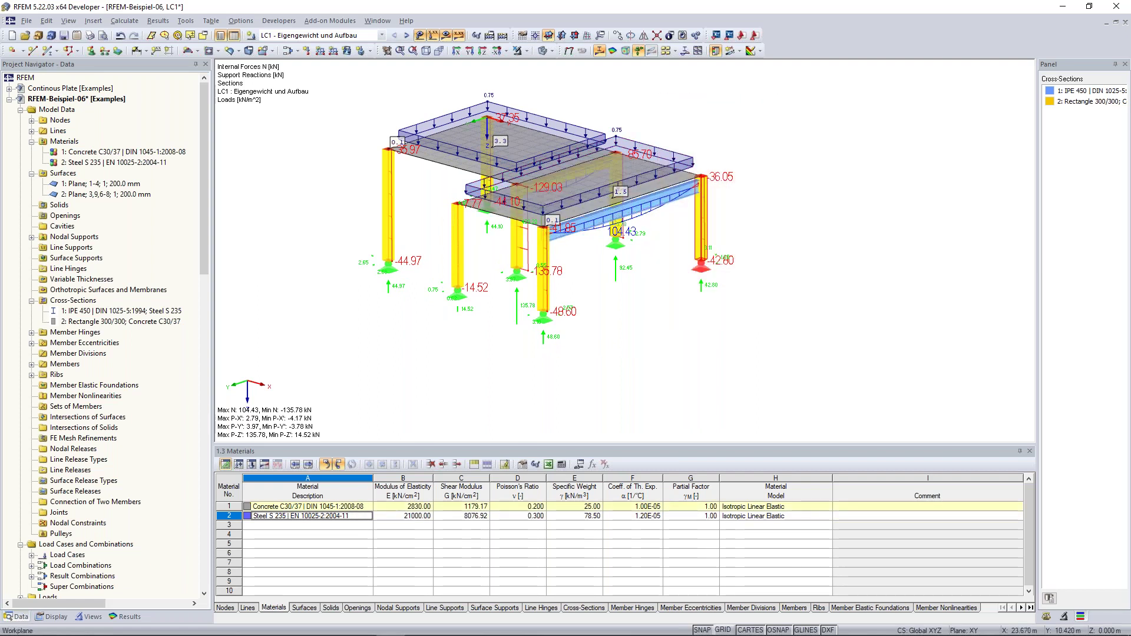
key(Escape)
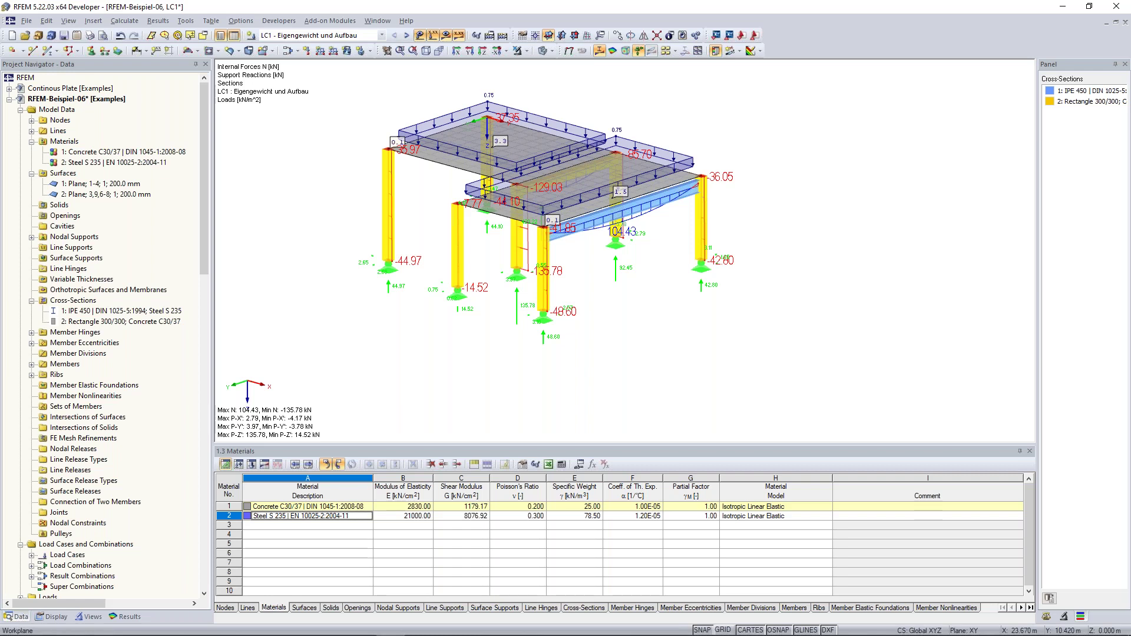
scroll(828, 109, up, 2)
scroll(727, 197, down, 2)
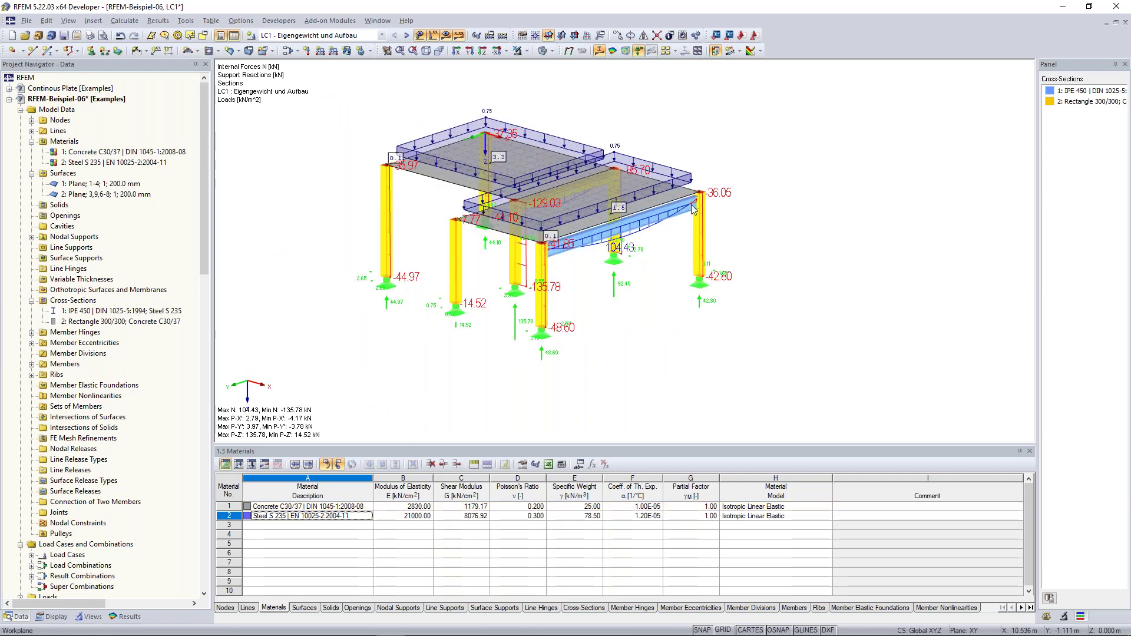
ctrl+middle_drag(693, 209, 760, 154)
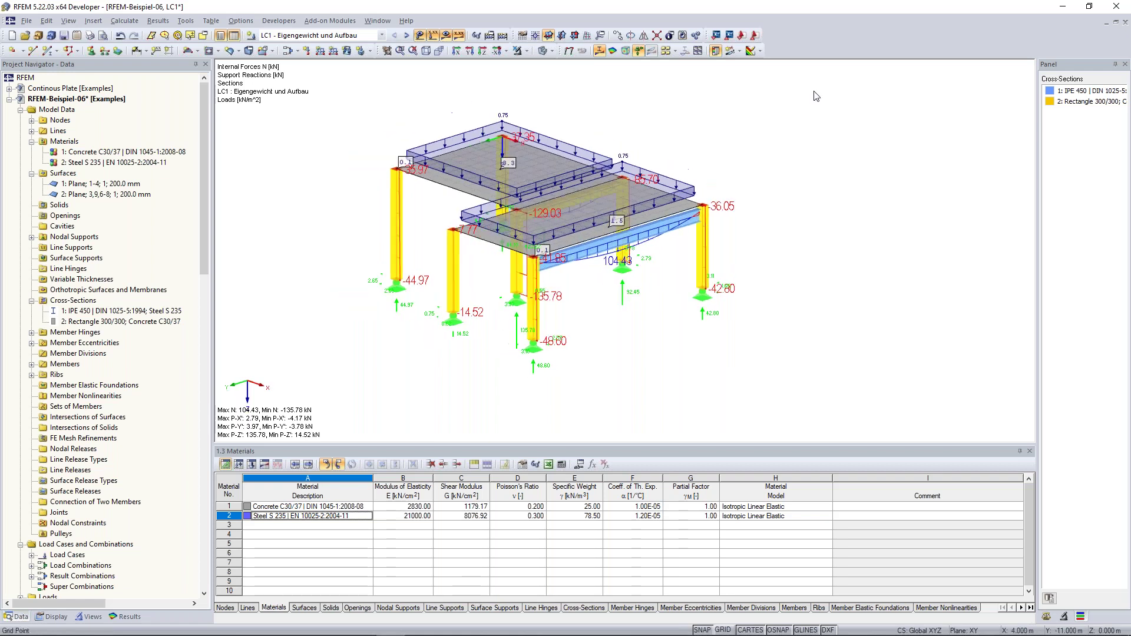
Examine the commands offered for the empty work area and for the upper slab's outer column.
right_click(810, 100)
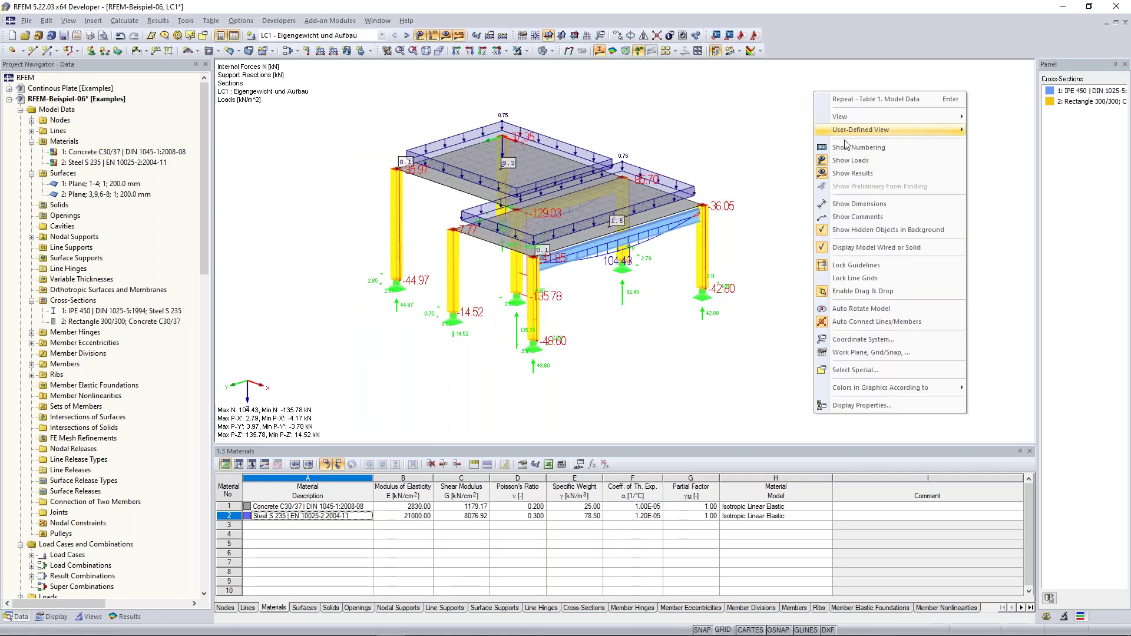
right_click(832, 102)
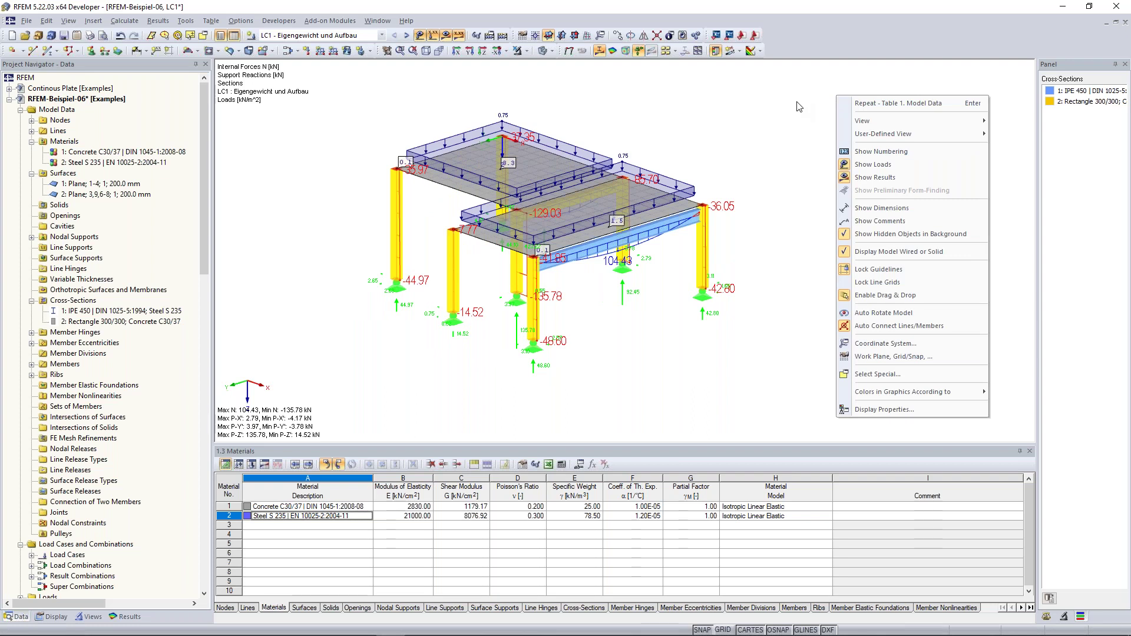
click(905, 269)
right_click(396, 186)
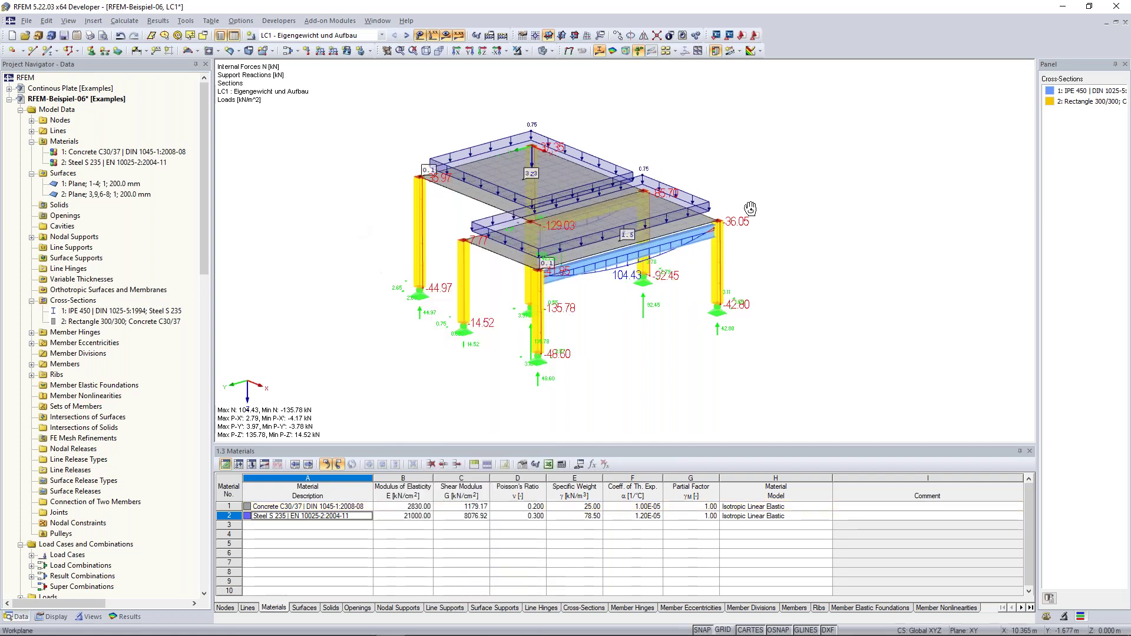
ctrl+middle_drag(751, 207, 749, 209)
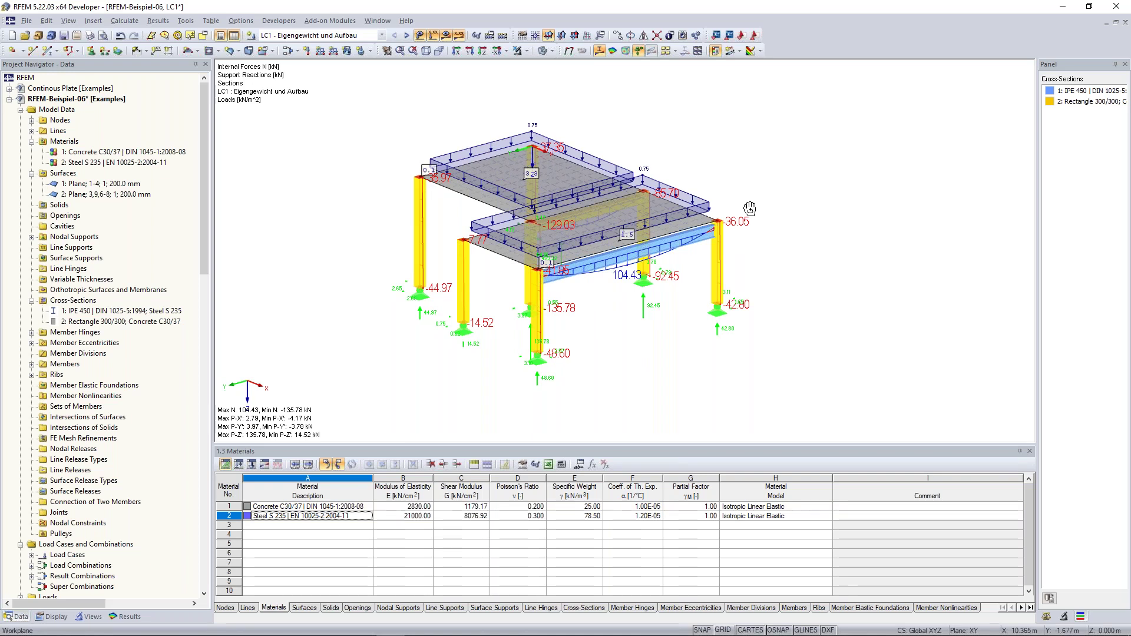
ctrl+middle_drag(750, 209, 749, 208)
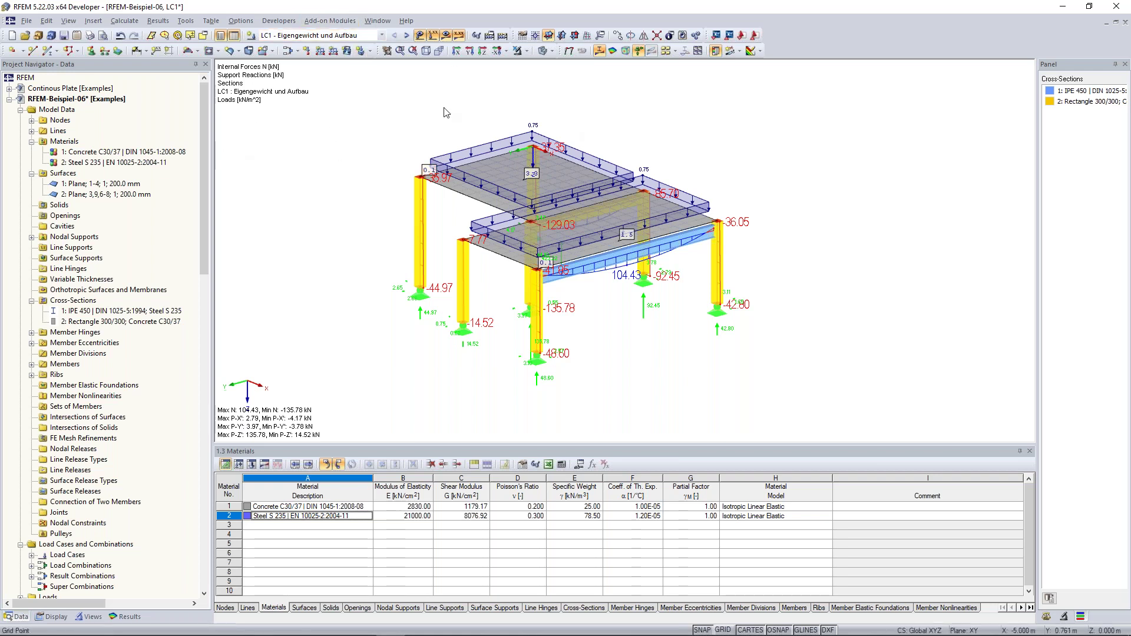
Review the model's Units and Decimal Places settings for geometry, cross-sections and materials without changing them.
click(246, 22)
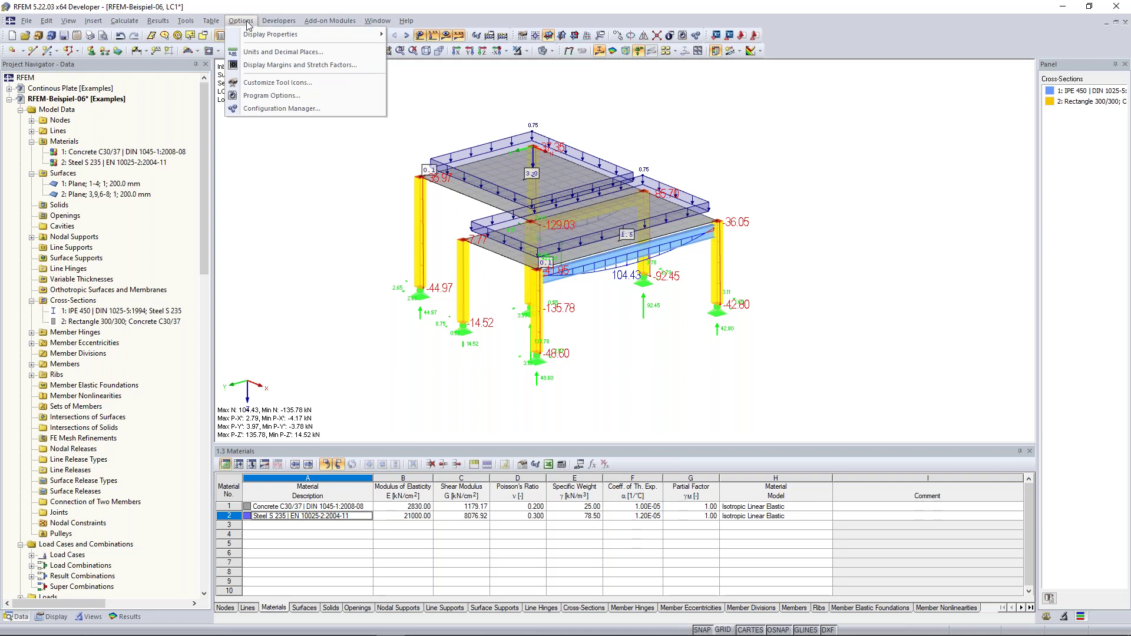
click(283, 52)
drag(487, 156, 449, 69)
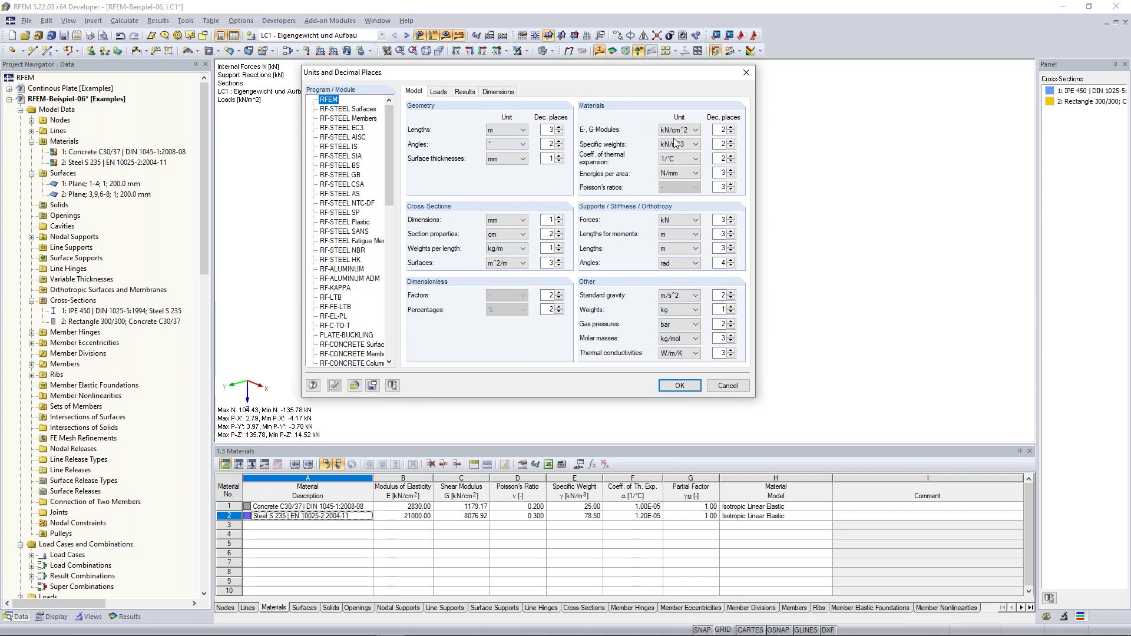
click(748, 75)
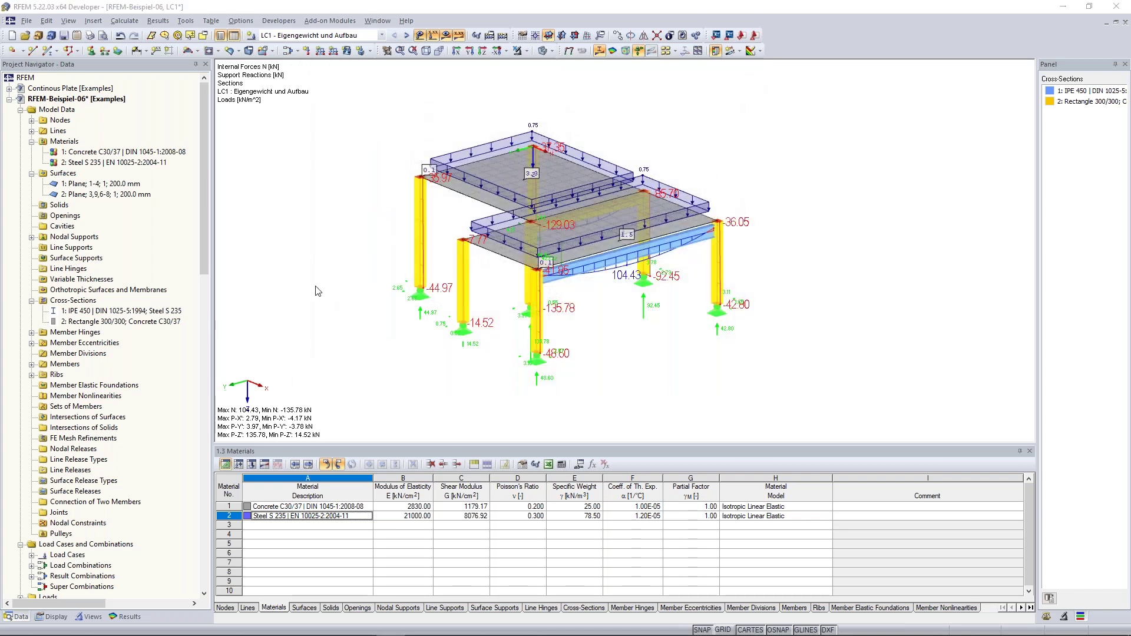
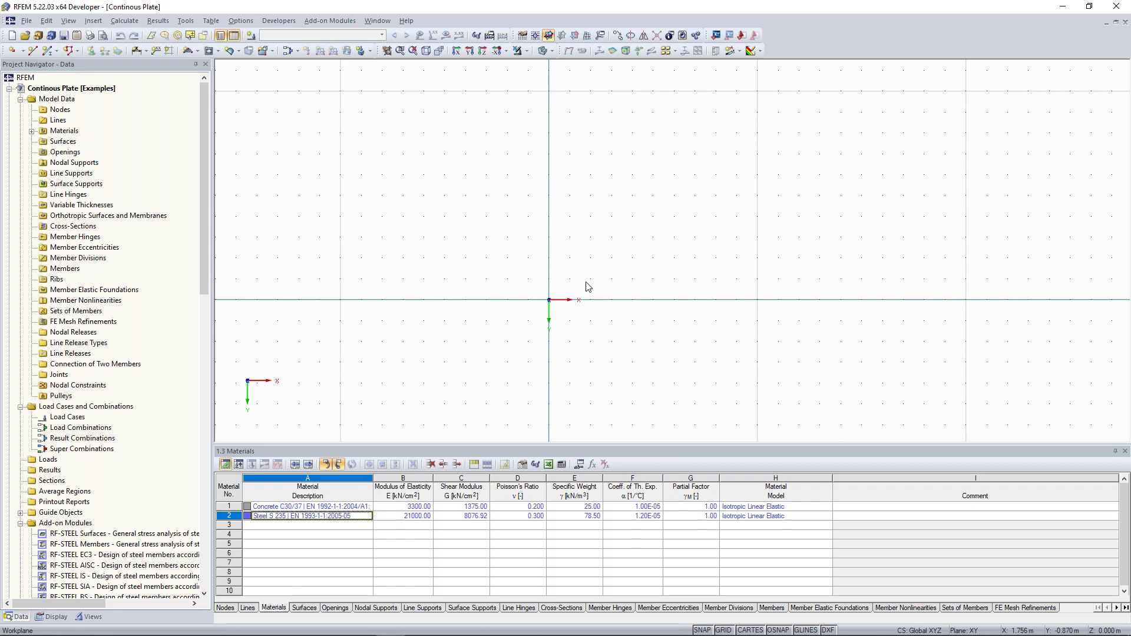
Start a new rectangular surface in the Continous Plate model and choose Concrete C30/37 as its material.
mouse_move(368, 633)
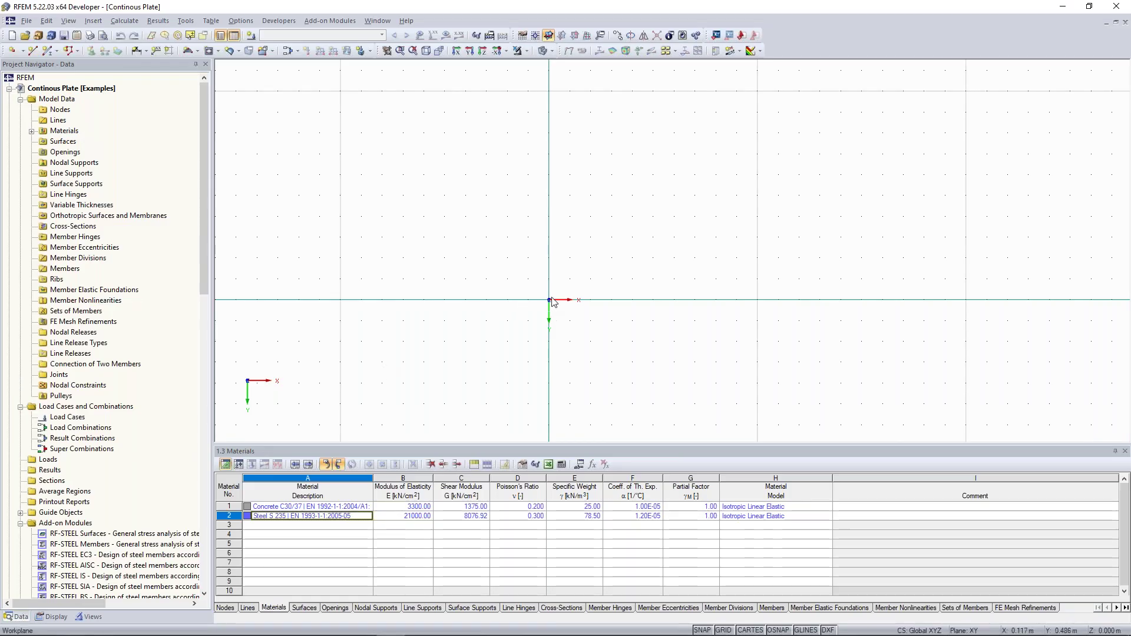
middle_drag(549, 270, 510, 254)
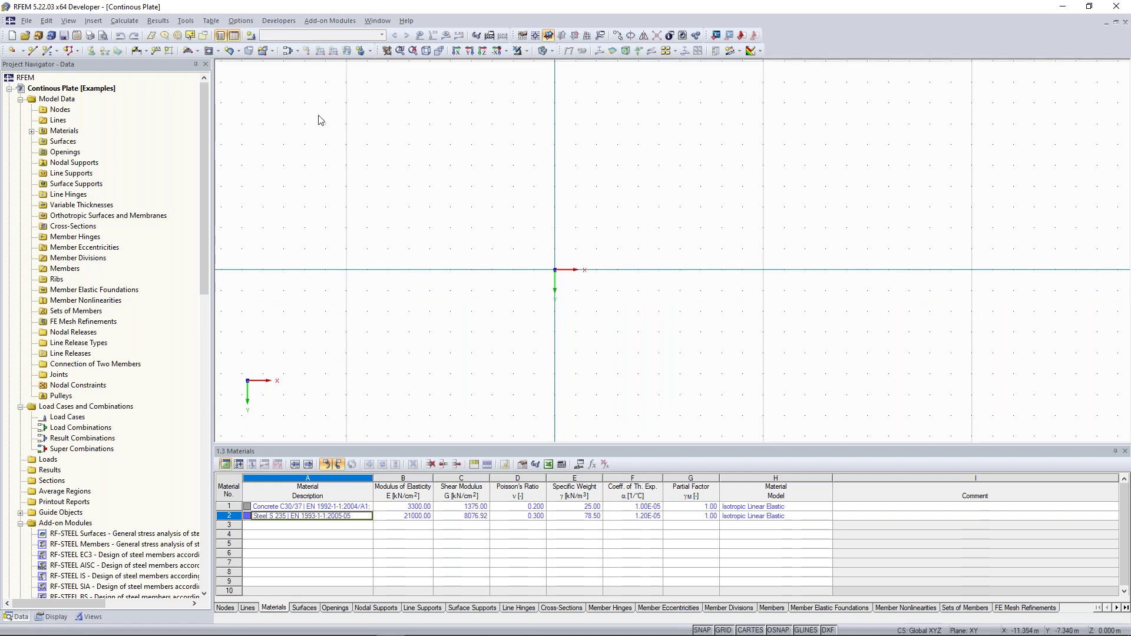
click(199, 52)
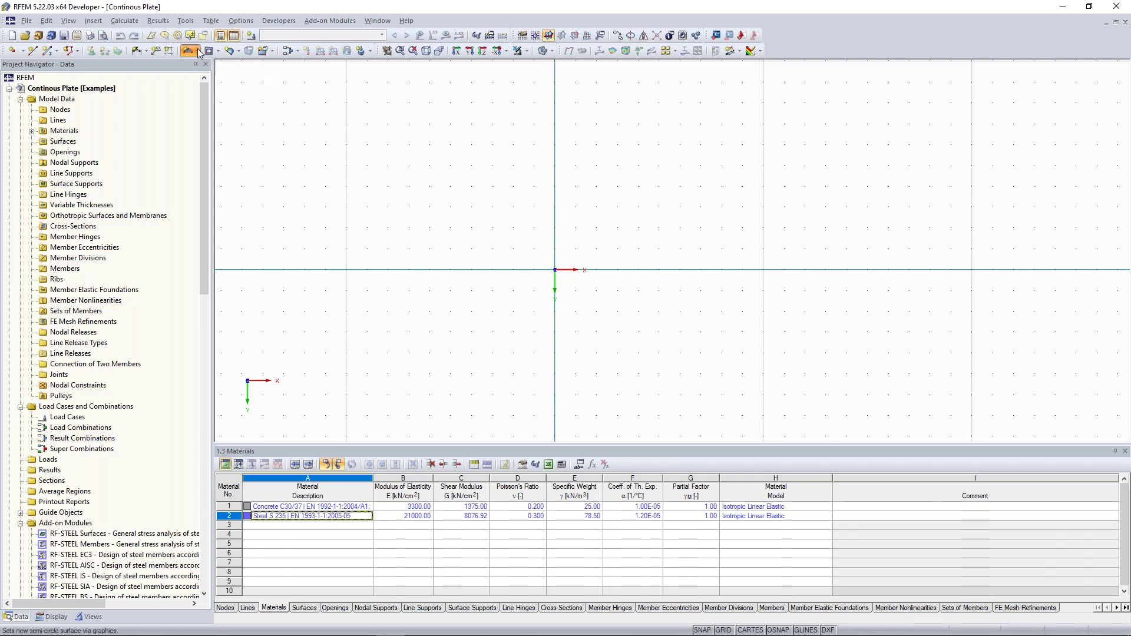
click(199, 53)
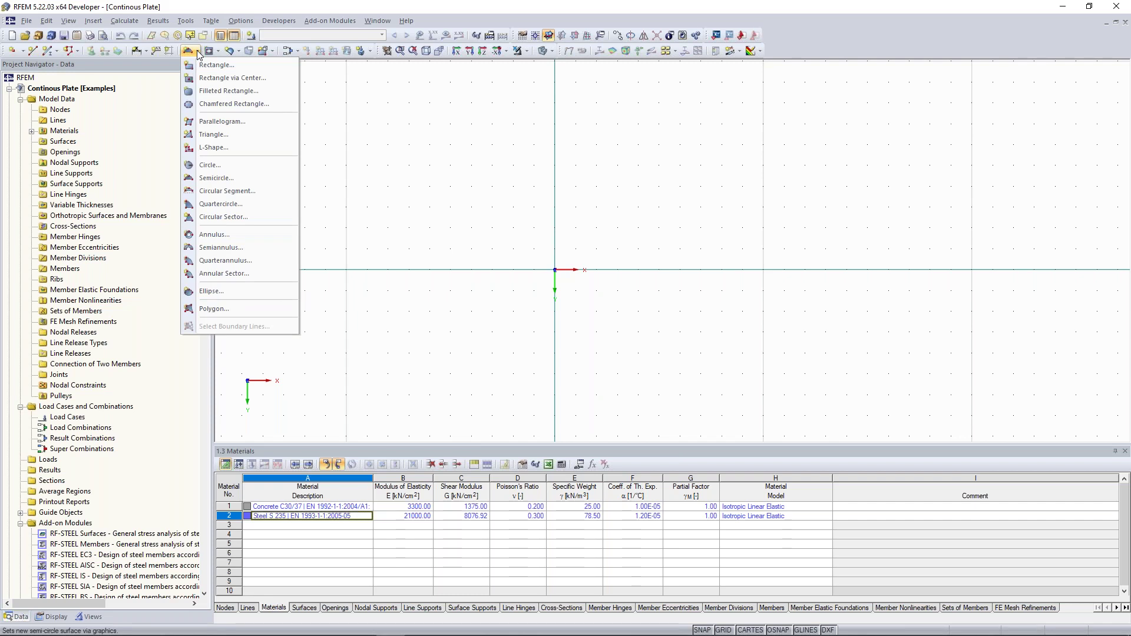
click(215, 65)
drag(533, 182, 282, 89)
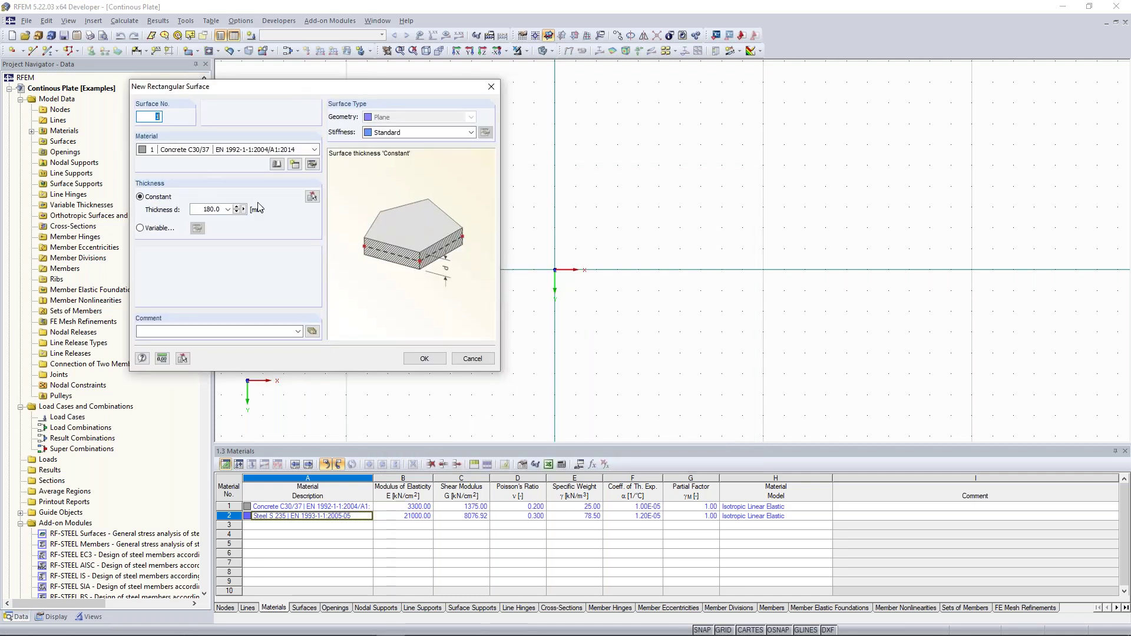
click(189, 151)
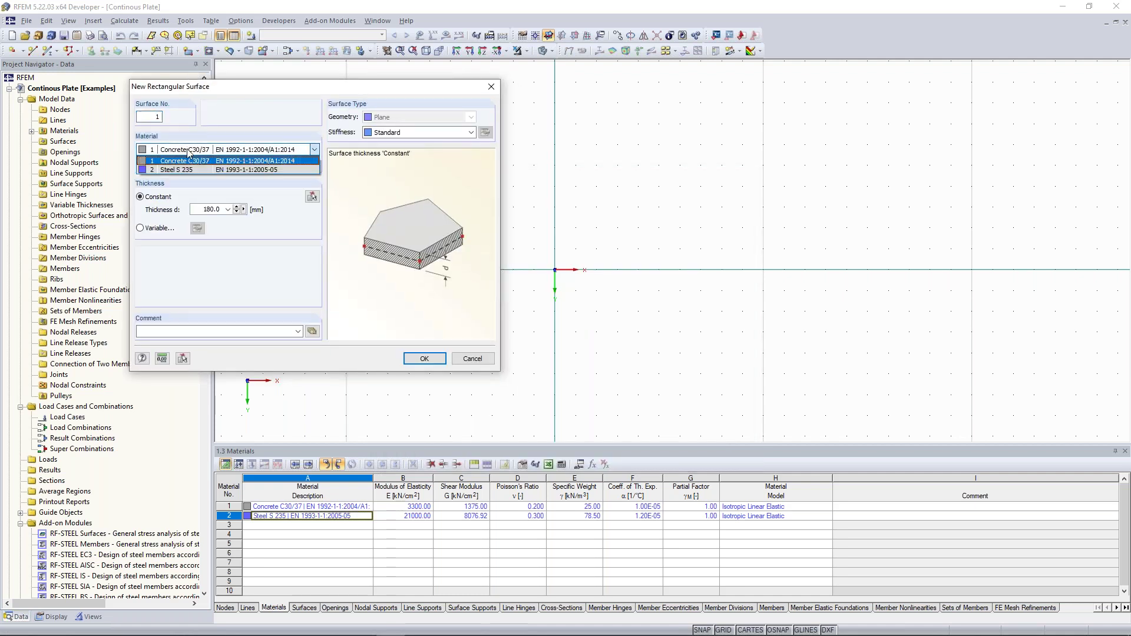
click(190, 152)
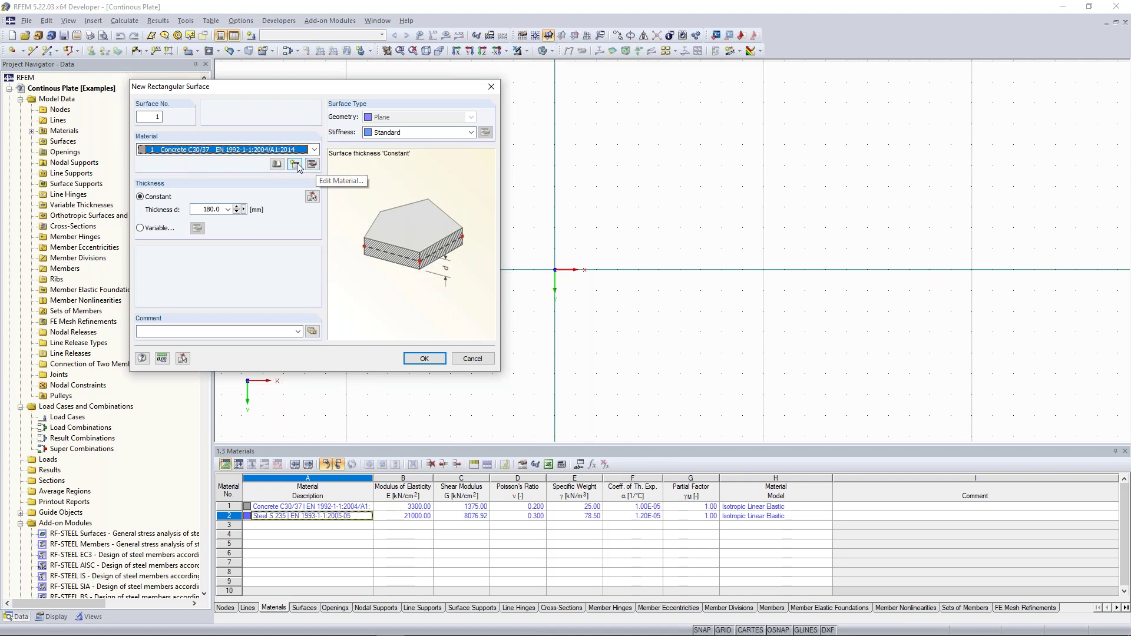
click(192, 152)
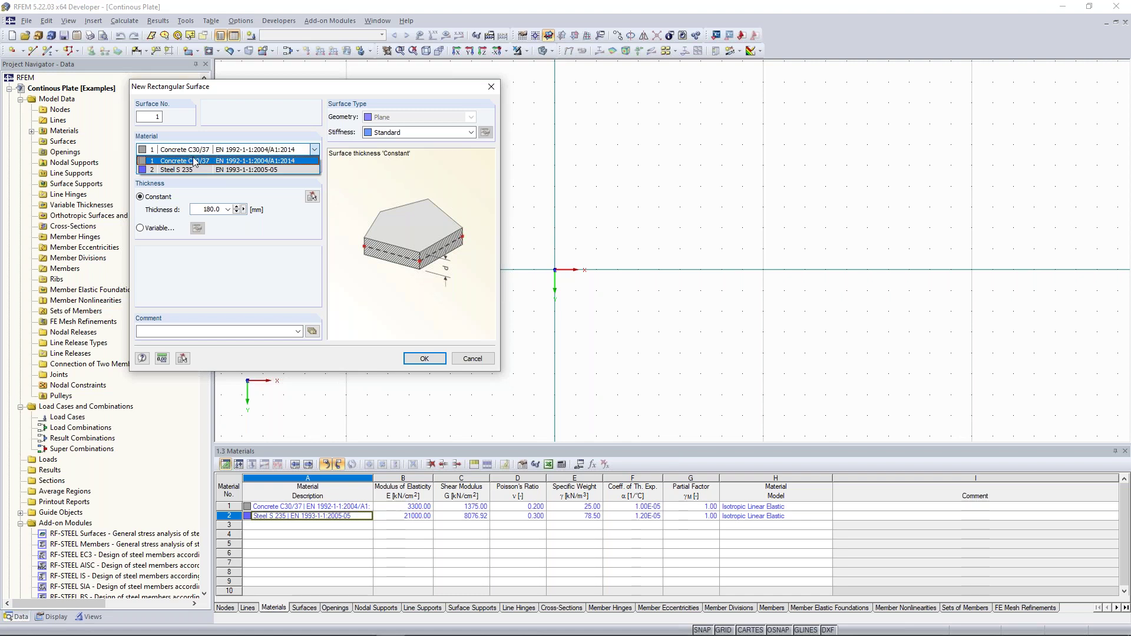
click(202, 158)
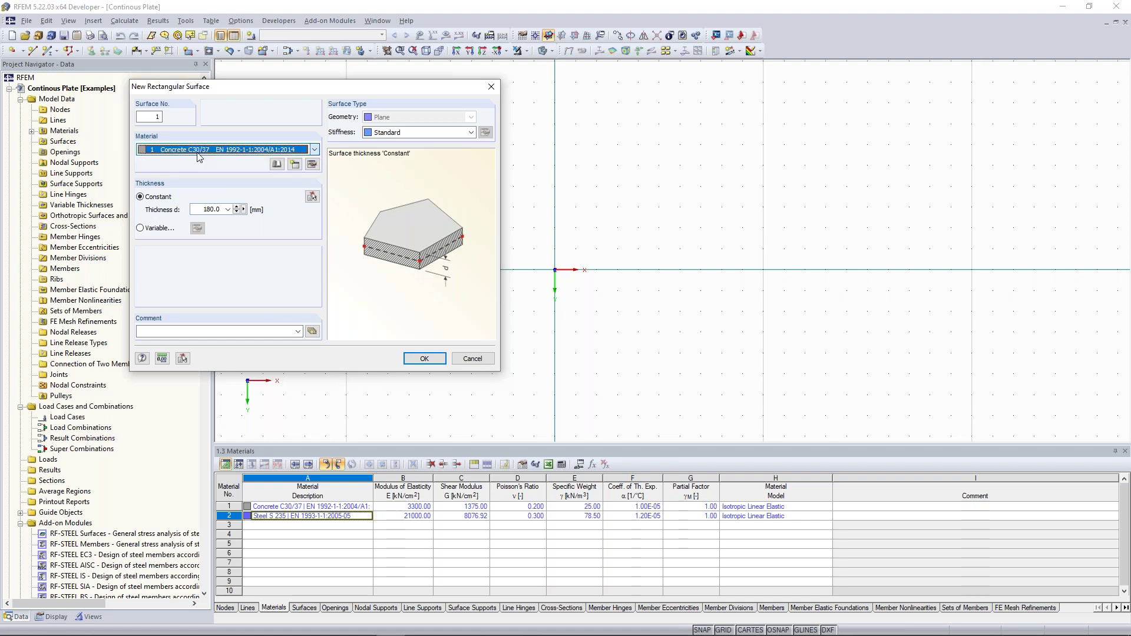
Open the surface's material for editing and take Concrete C30/37 from the material library, filtered by Concrete category group and category.
click(312, 166)
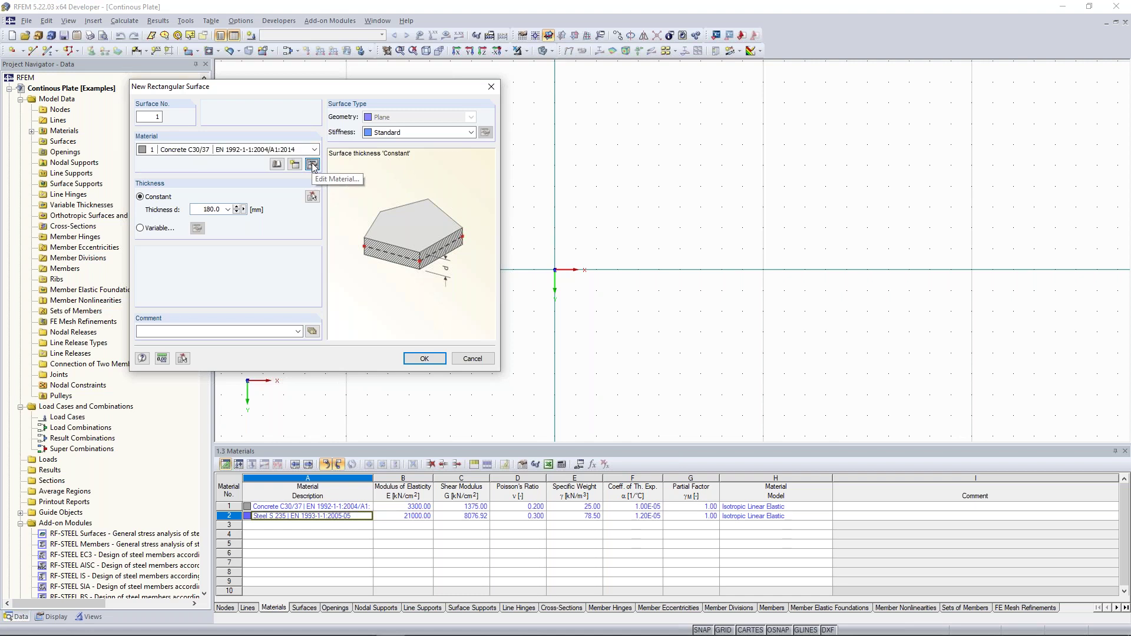
drag(352, 108, 790, 103)
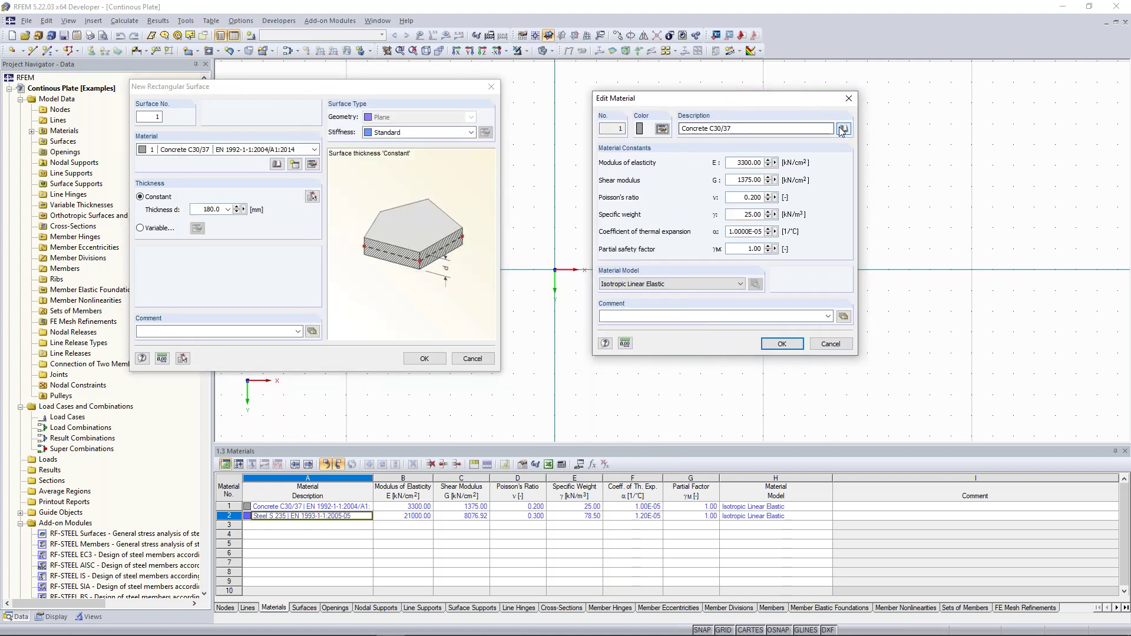
click(843, 127)
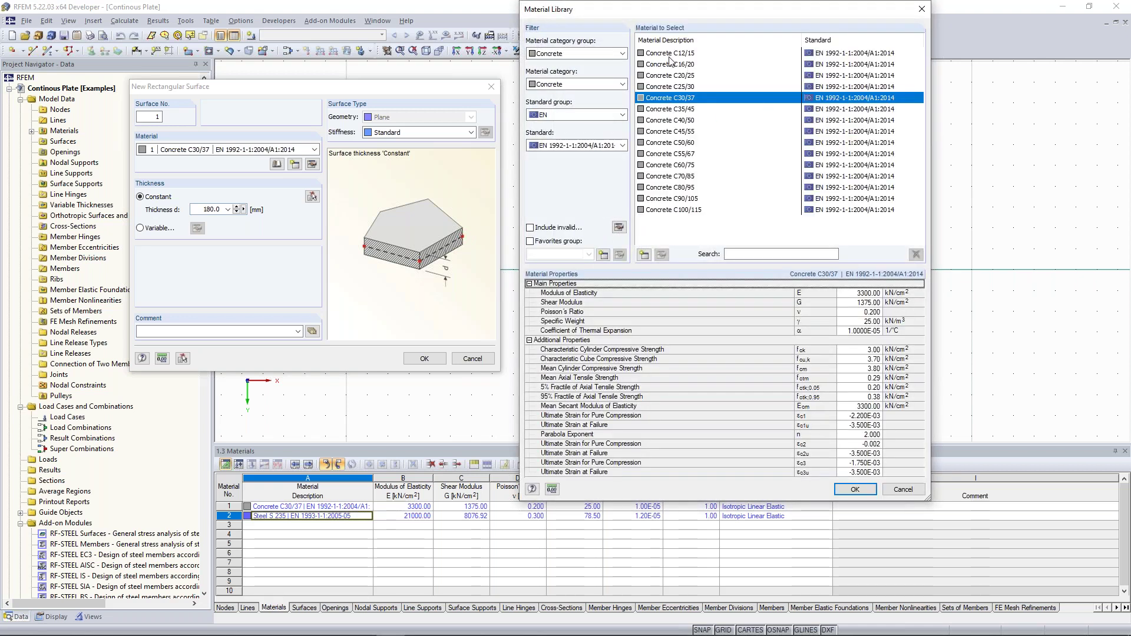
click(611, 55)
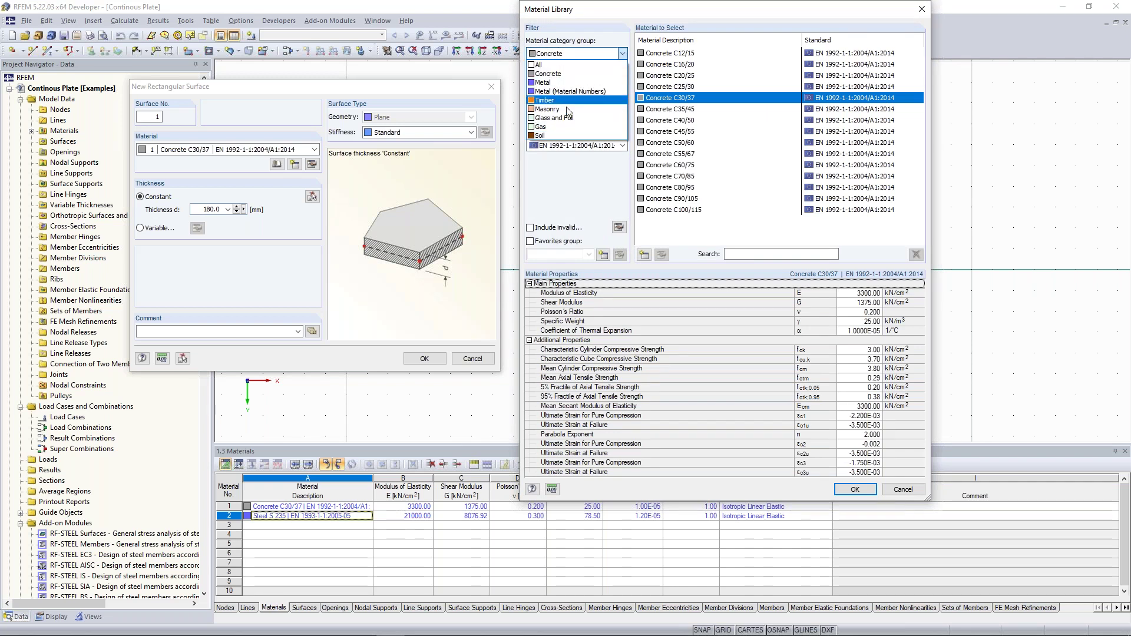
click(594, 74)
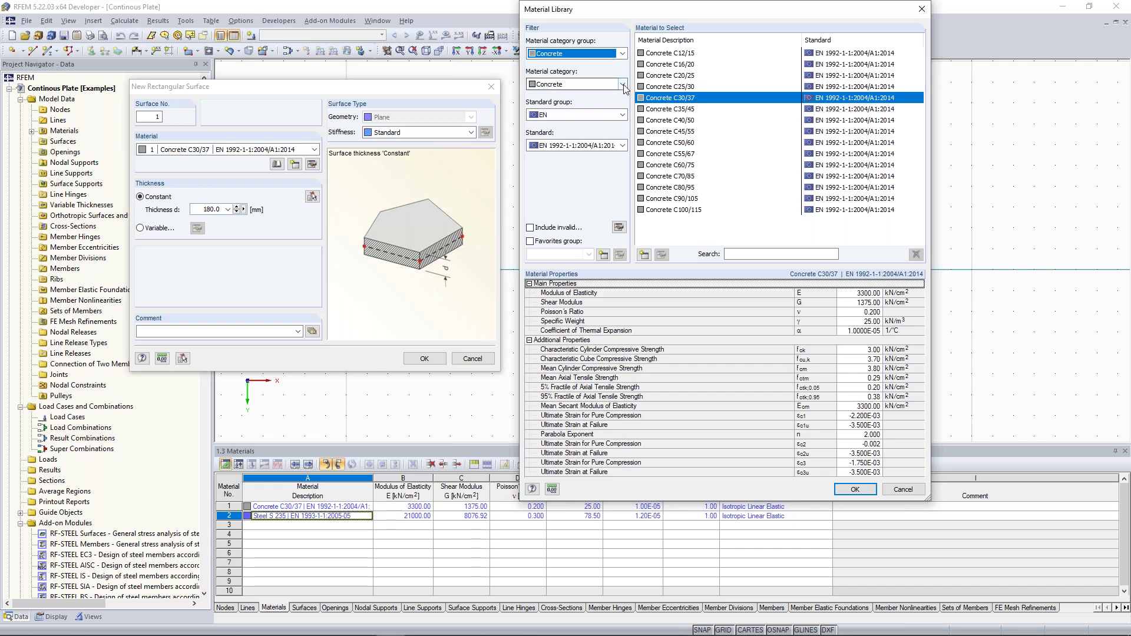
click(621, 84)
click(602, 106)
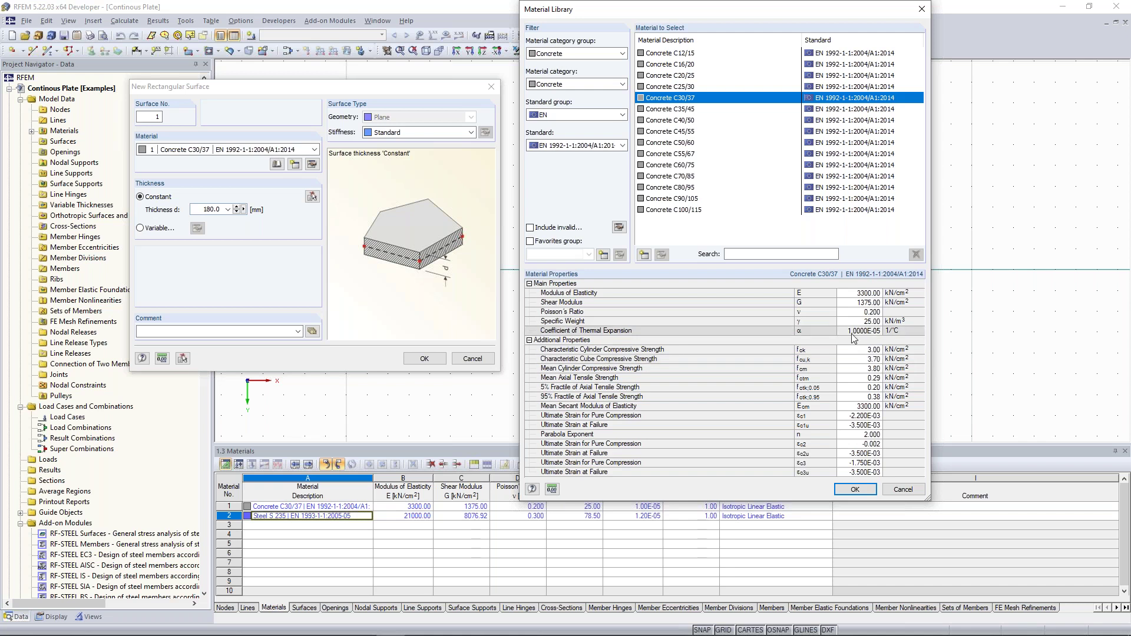
click(866, 491)
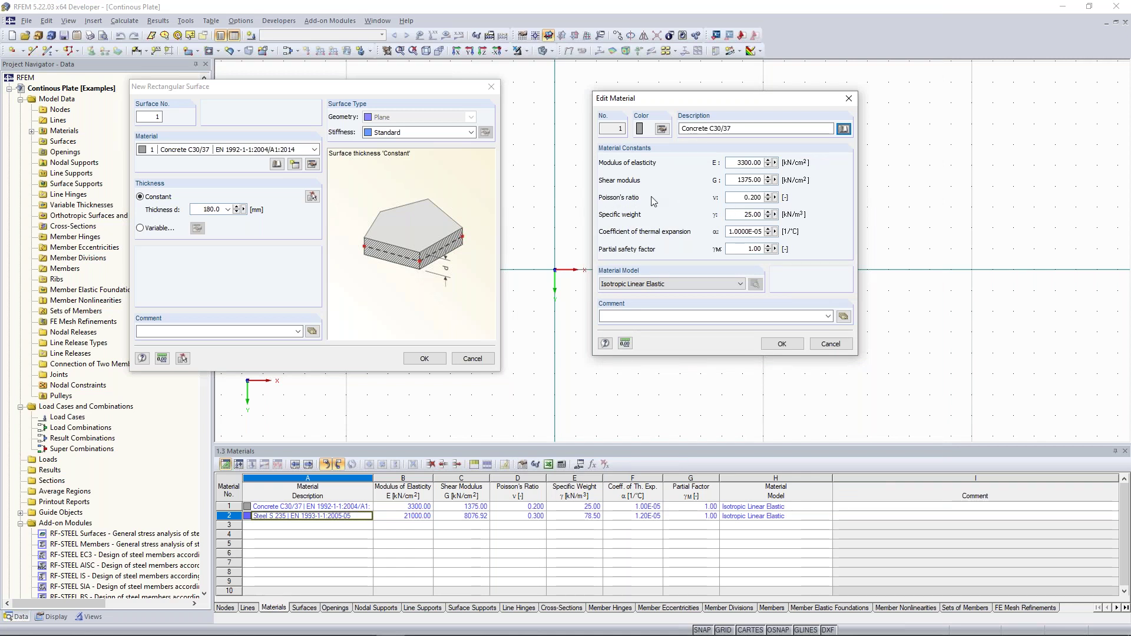
Set the Poisson's ratio of Concrete C30/37 to 0 and accept the edited material.
double_click(745, 197)
text(0)
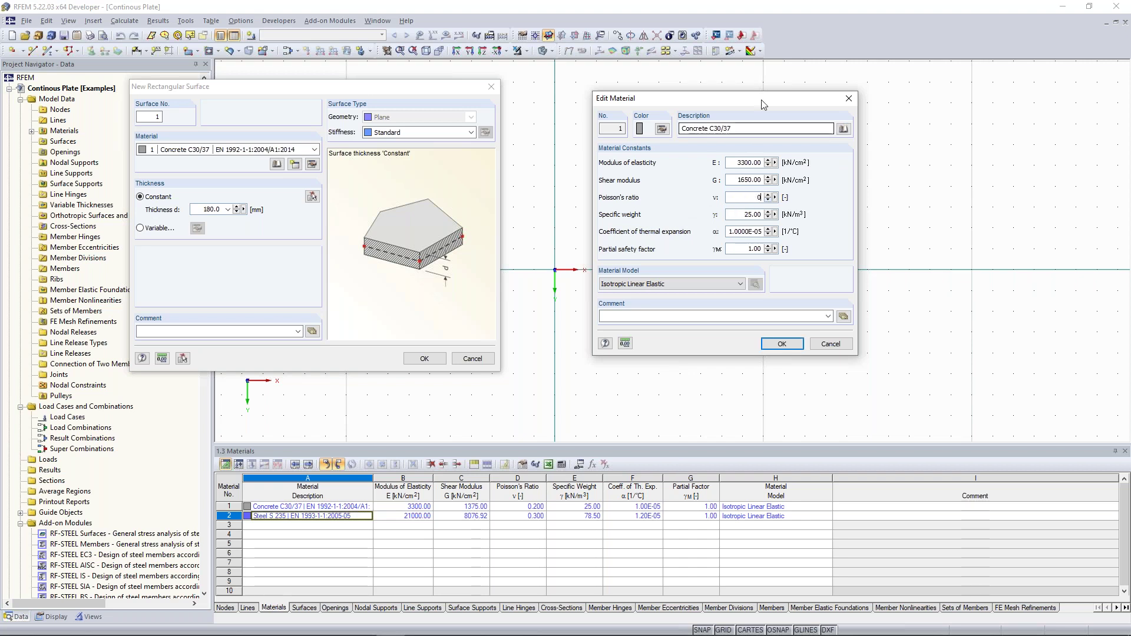
drag(738, 179, 759, 198)
click(734, 180)
drag(743, 198, 762, 198)
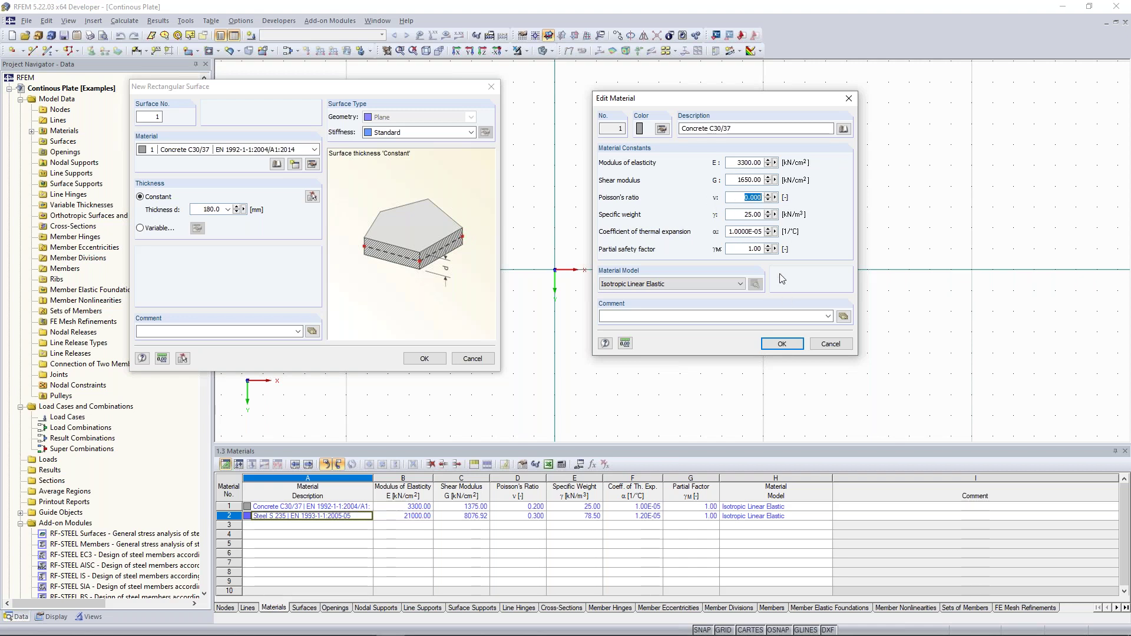
click(789, 346)
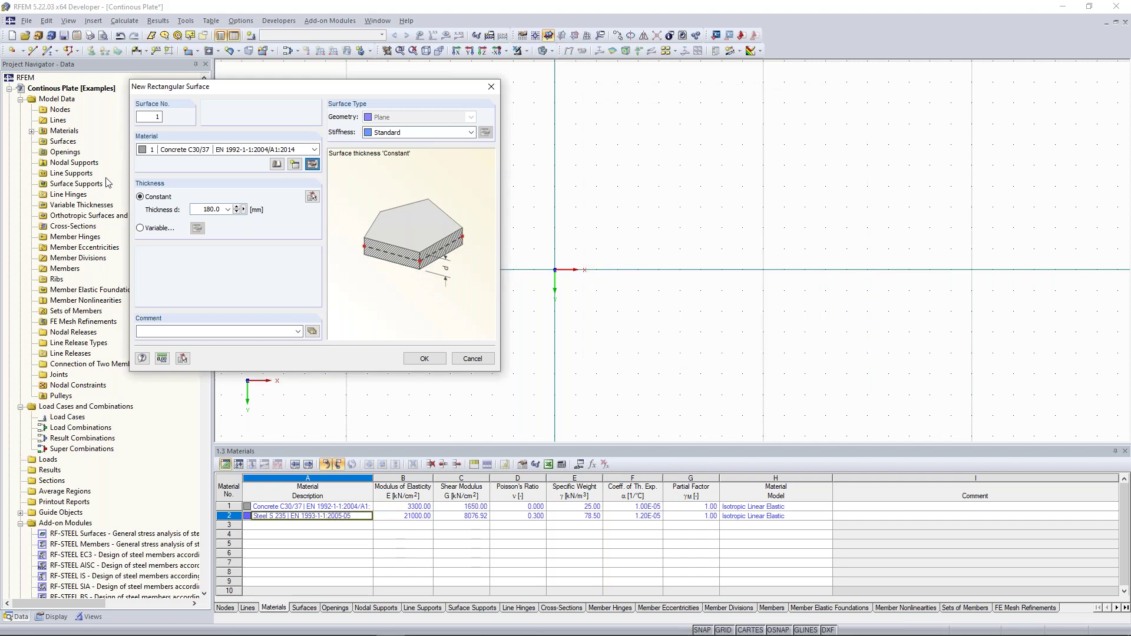
Set the rectangular surface's constant thickness to 300 mm and accept its parameters.
drag(195, 210, 251, 211)
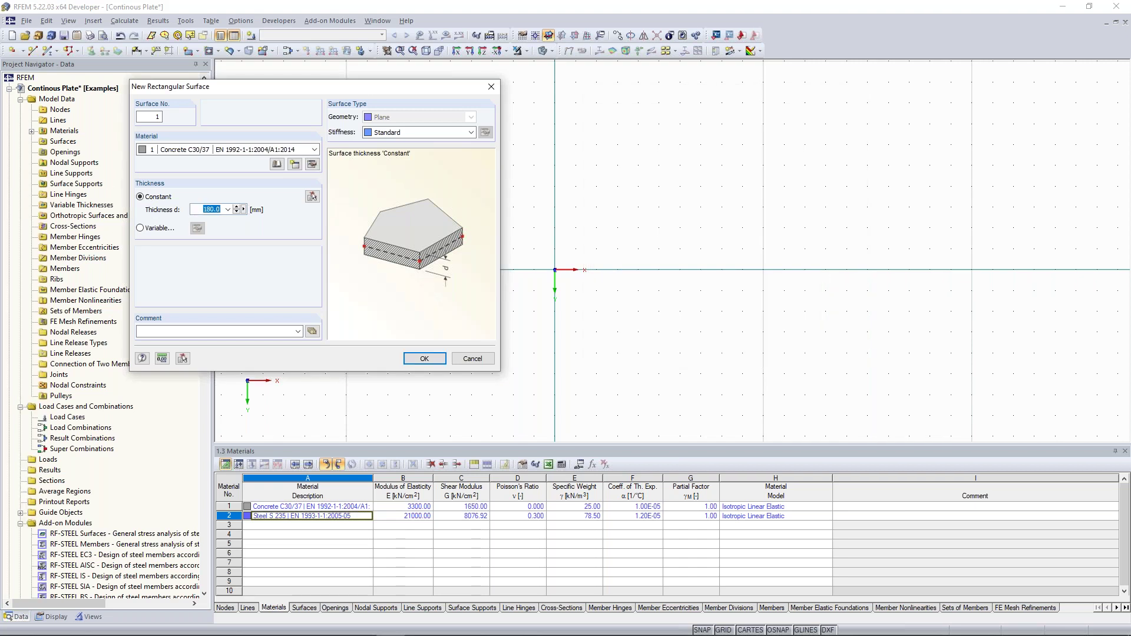
text(300)
click(425, 358)
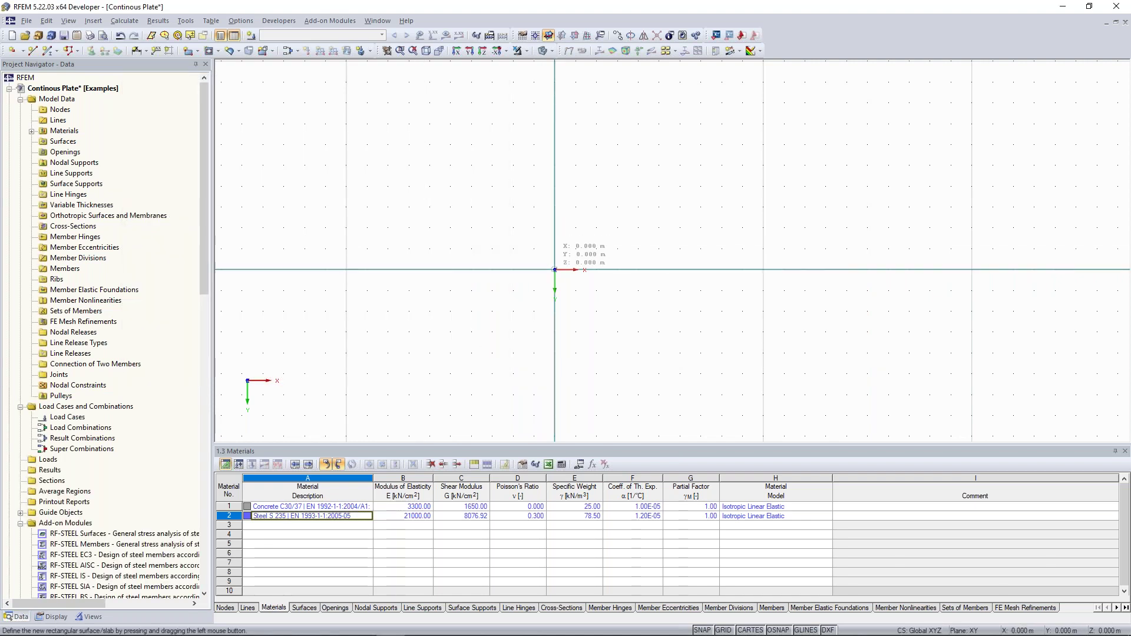
Draw the rectangular surface from the origin to the opposite corner at X 10 m, Y -5 m, and finish placing surfaces.
drag(554, 269, 763, 165)
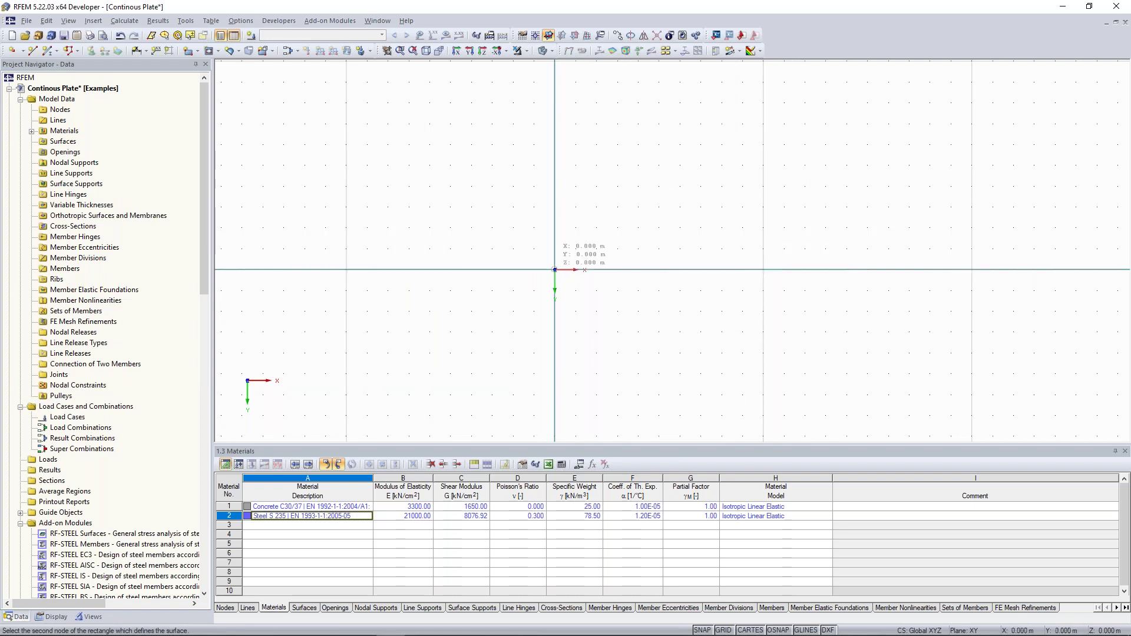
middle_drag(754, 256, 669, 288)
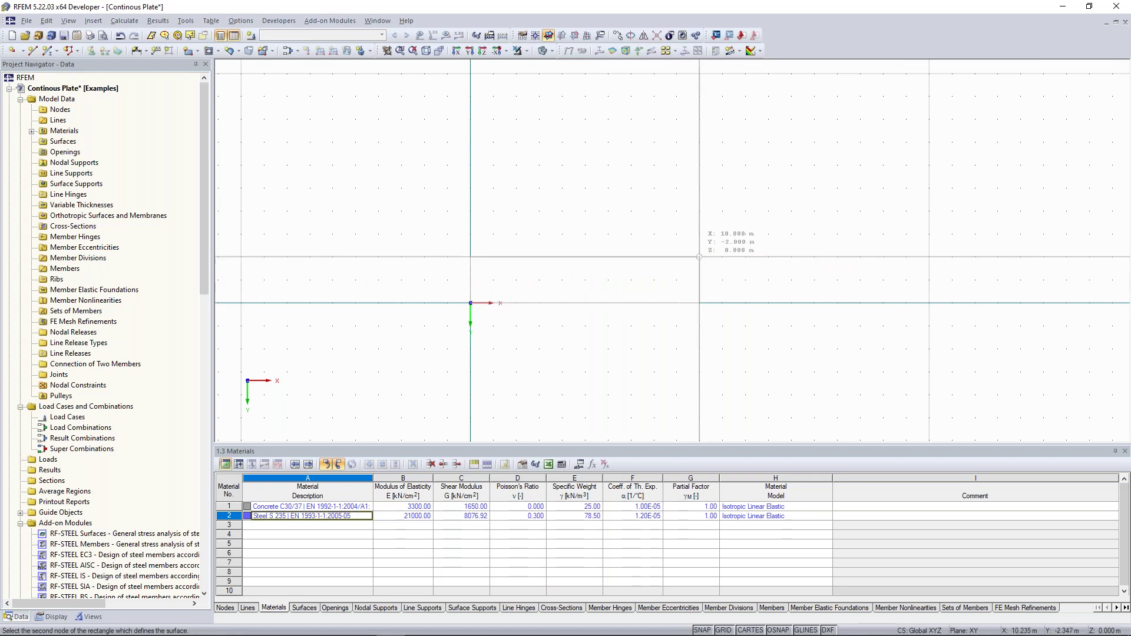
click(700, 188)
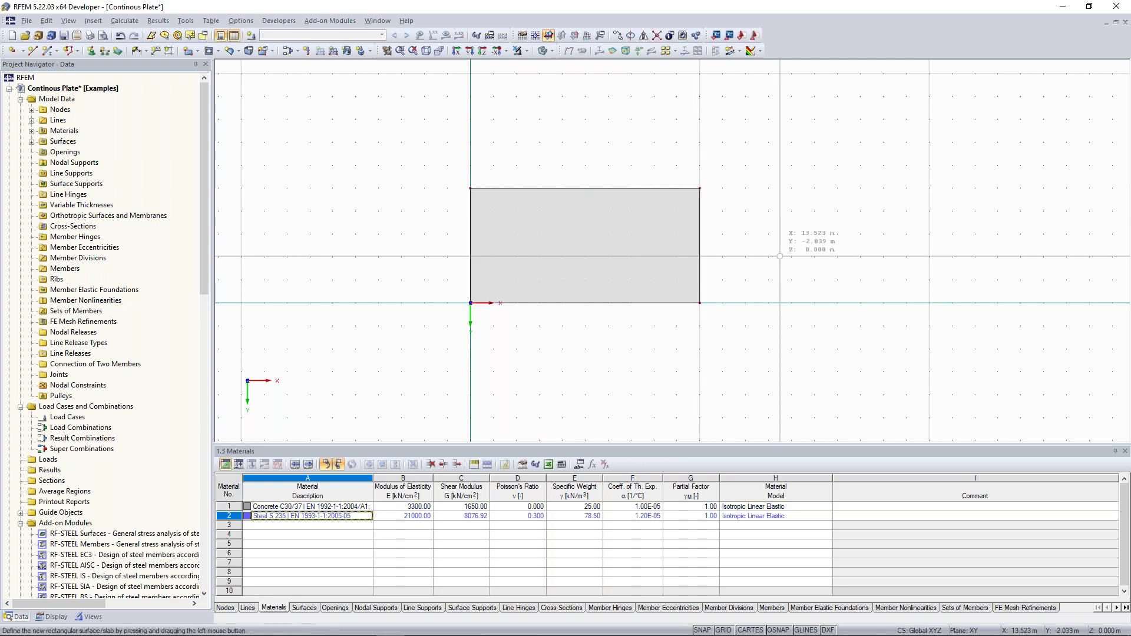
key(Escape)
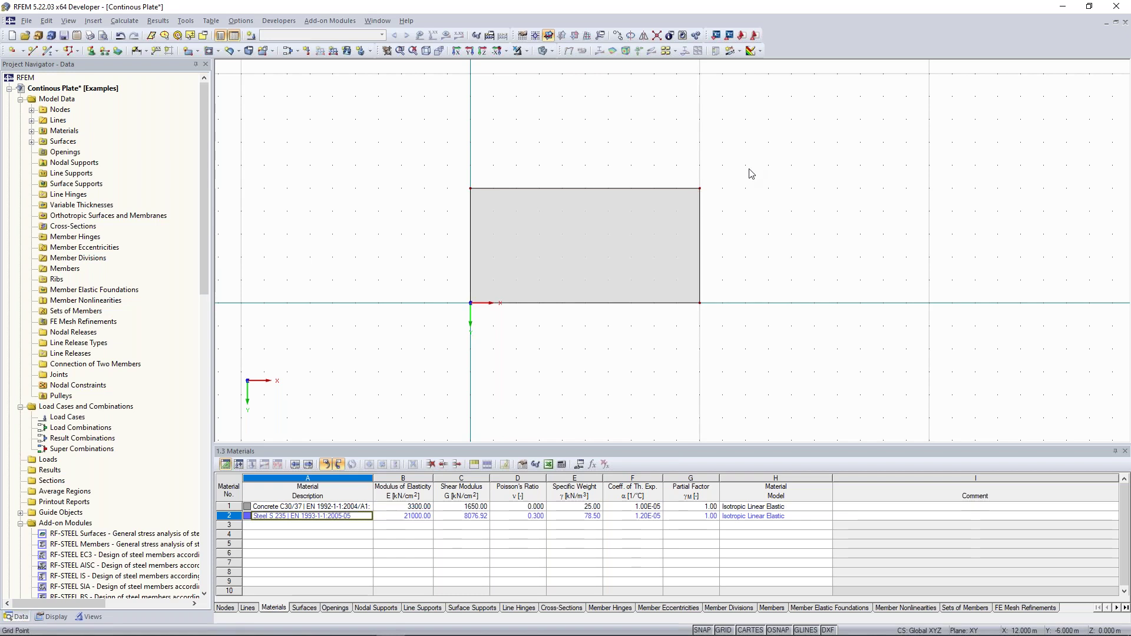
scroll(574, 138, down, 2)
middle_drag(575, 139, 587, 202)
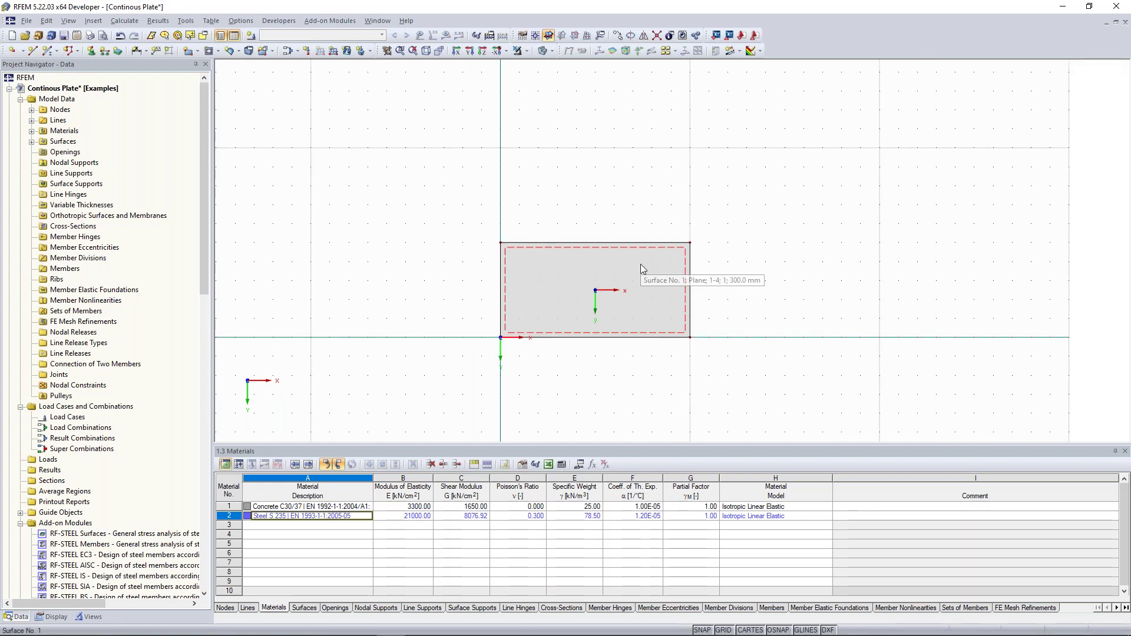
Draw a second rectangular surface from X 0 m, Y -10 m to the opposite corner at X 10 m, Y -15 m.
middle_drag(612, 169, 562, 196)
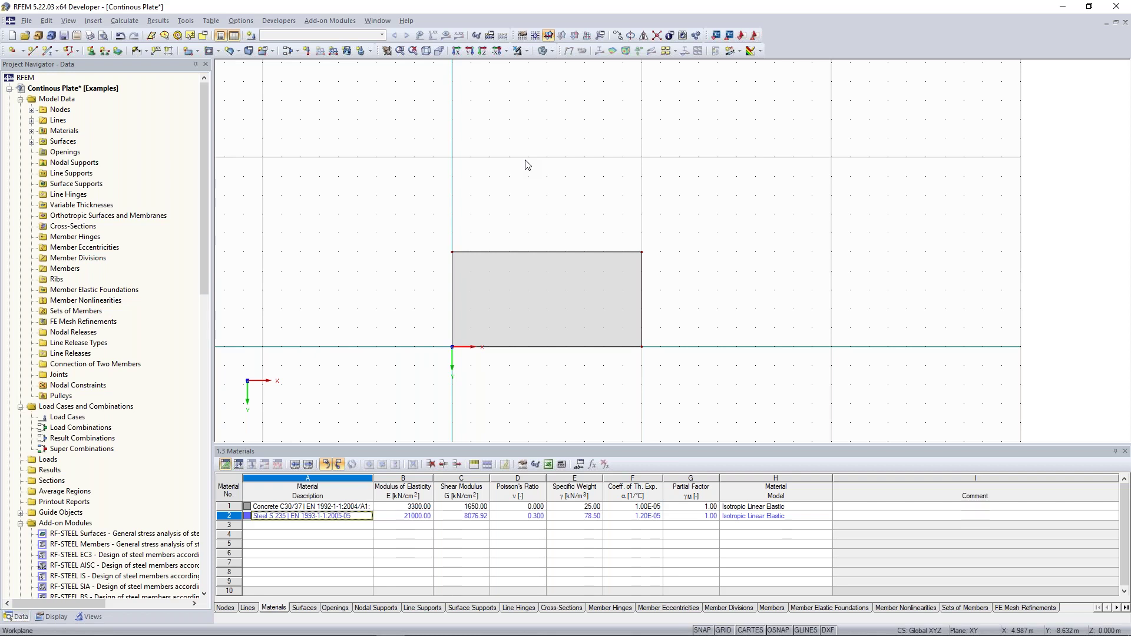
middle_drag(494, 223, 490, 280)
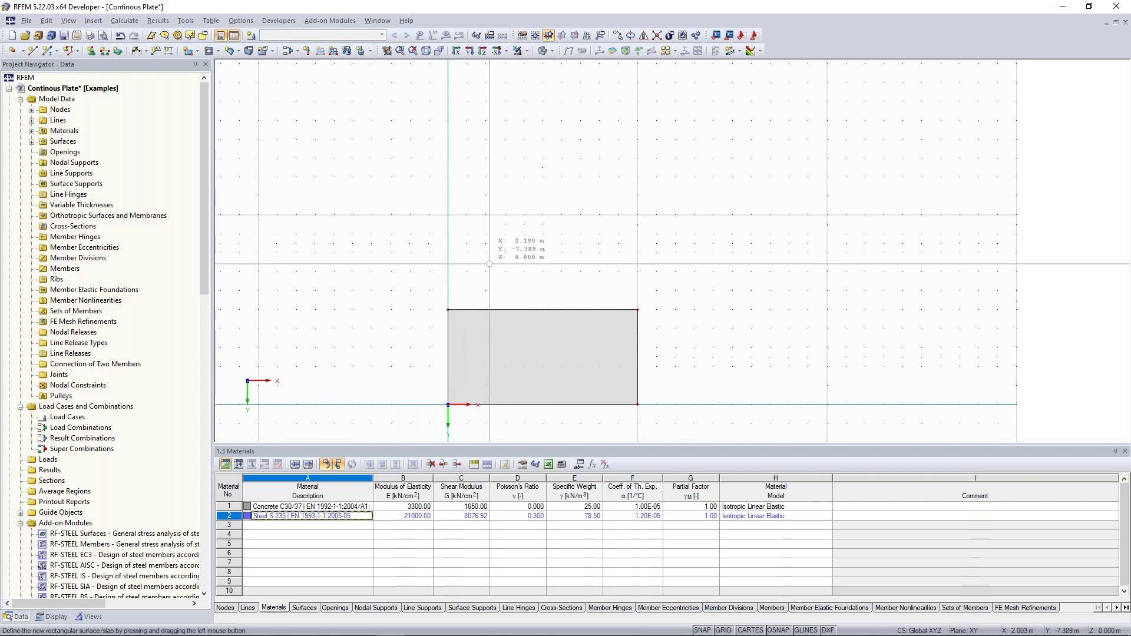
click(447, 215)
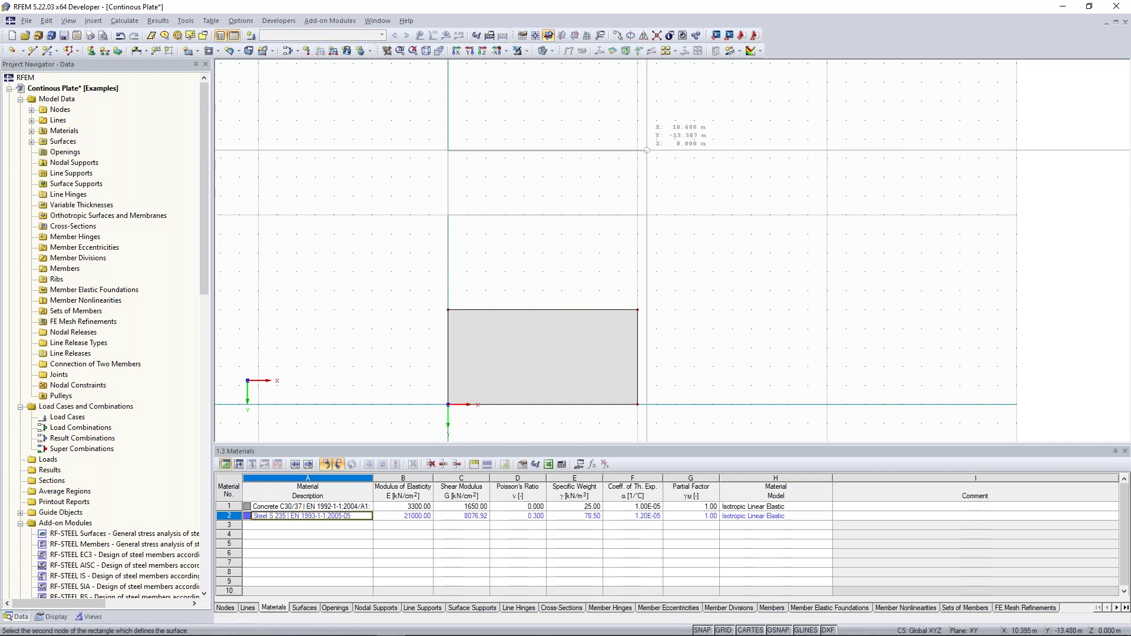
click(636, 120)
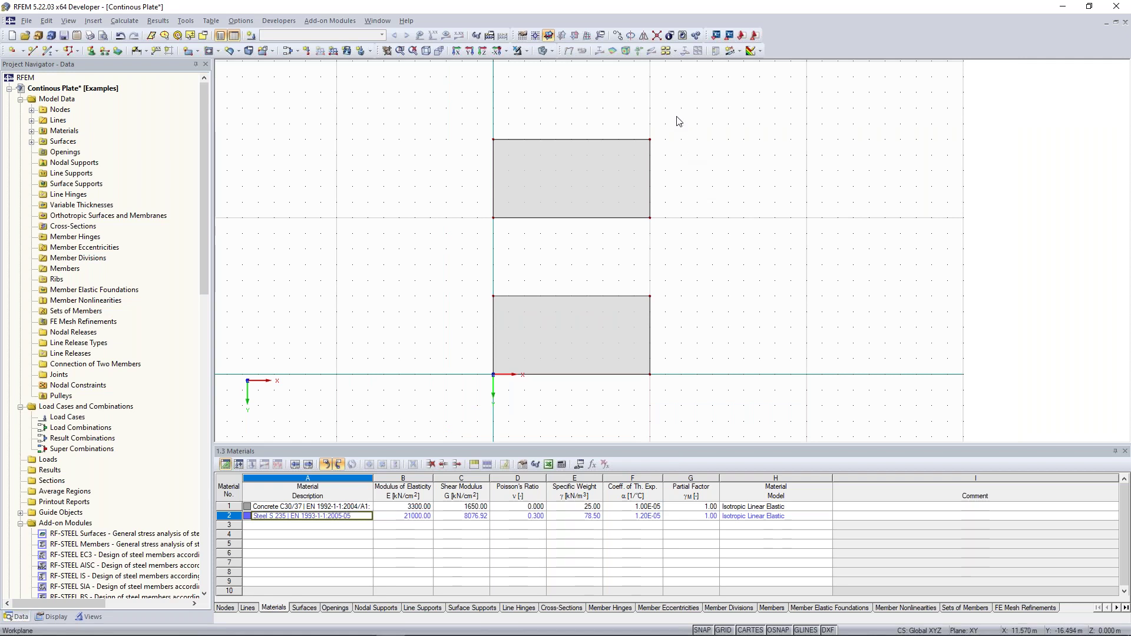
Select the second rectangular surface with its lines and nodes, and open its Move/Copy settings.
middle_drag(691, 98, 699, 203)
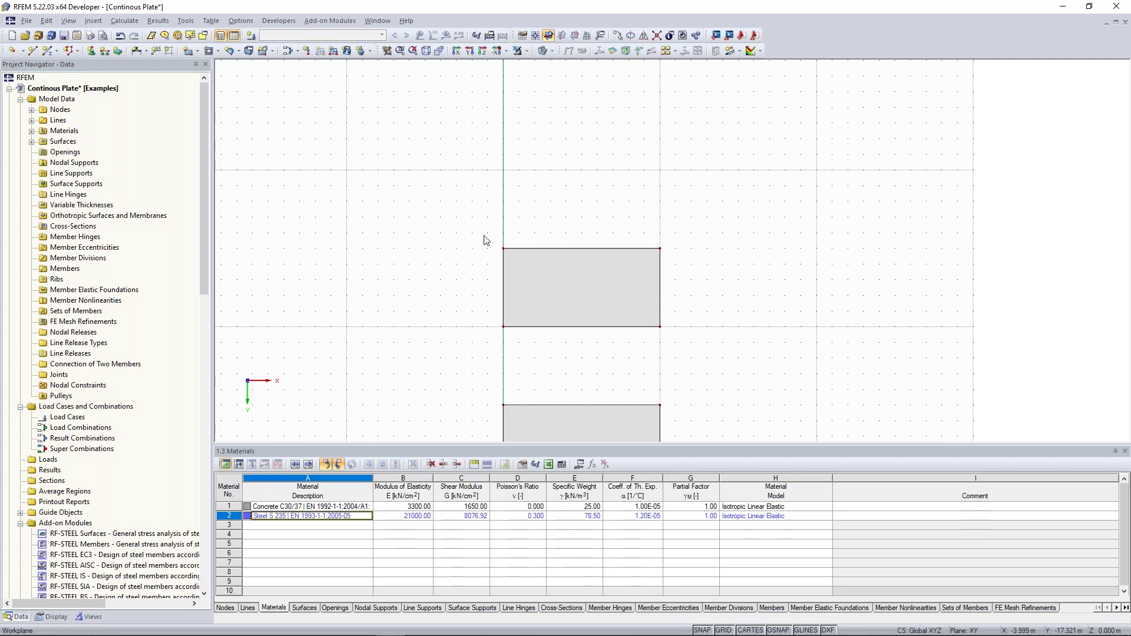
scroll(472, 227, up, 2)
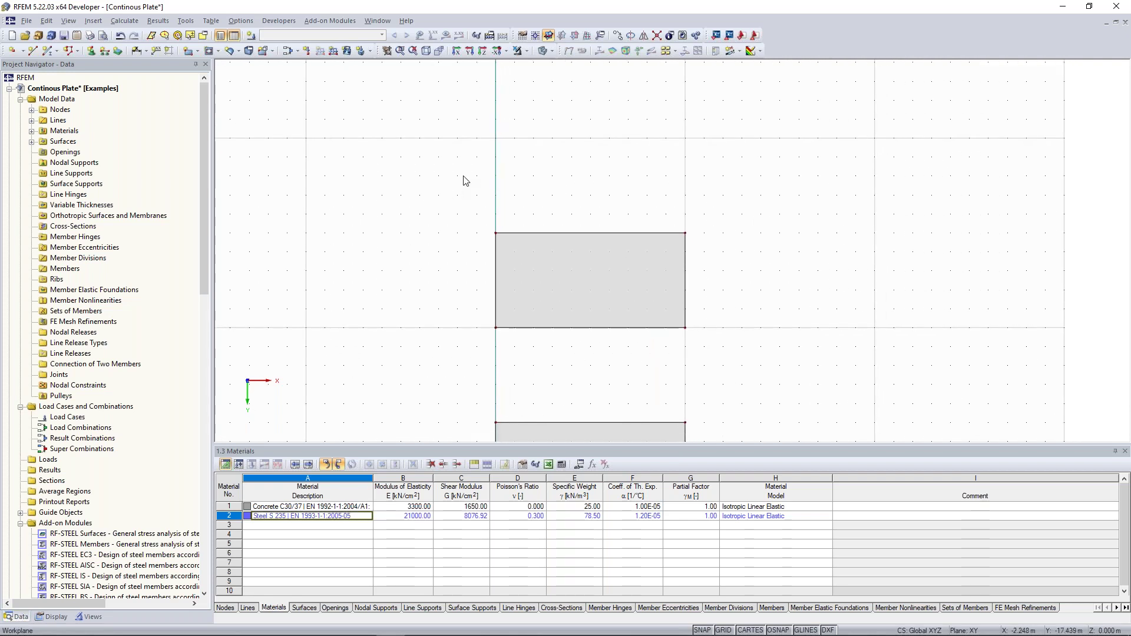
middle_drag(446, 209, 430, 167)
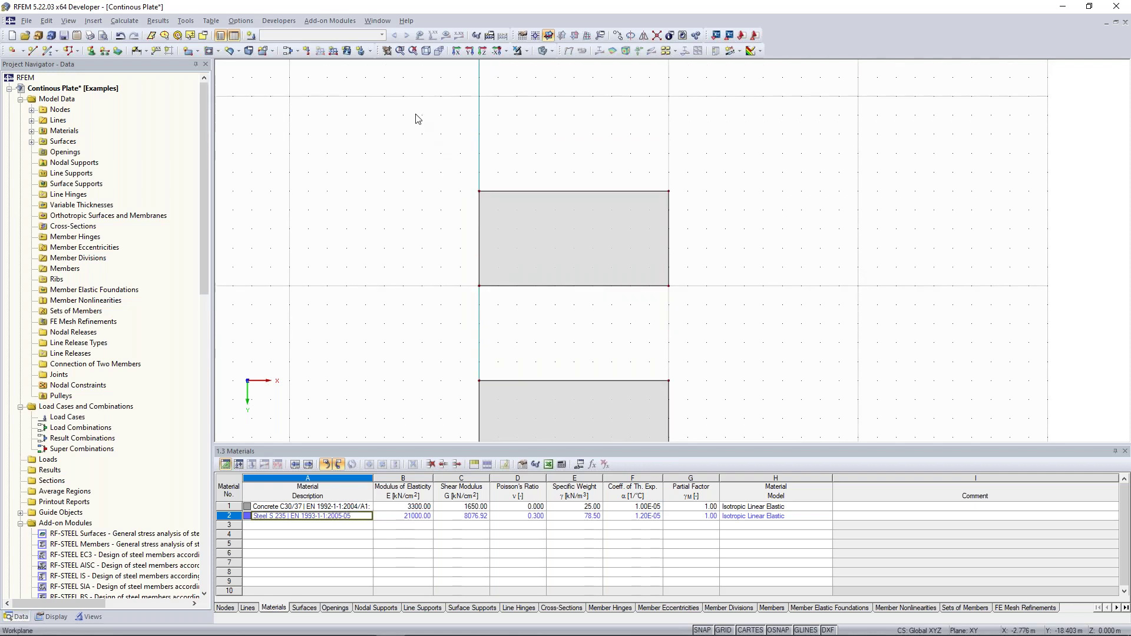
drag(398, 109, 770, 343)
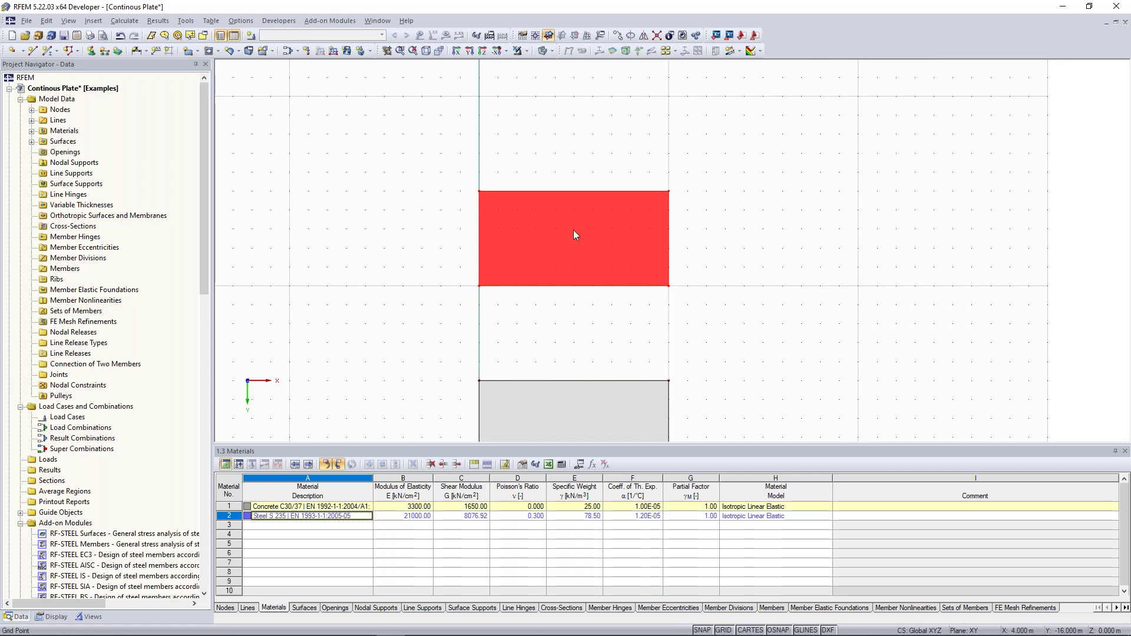
middle_drag(573, 218, 574, 230)
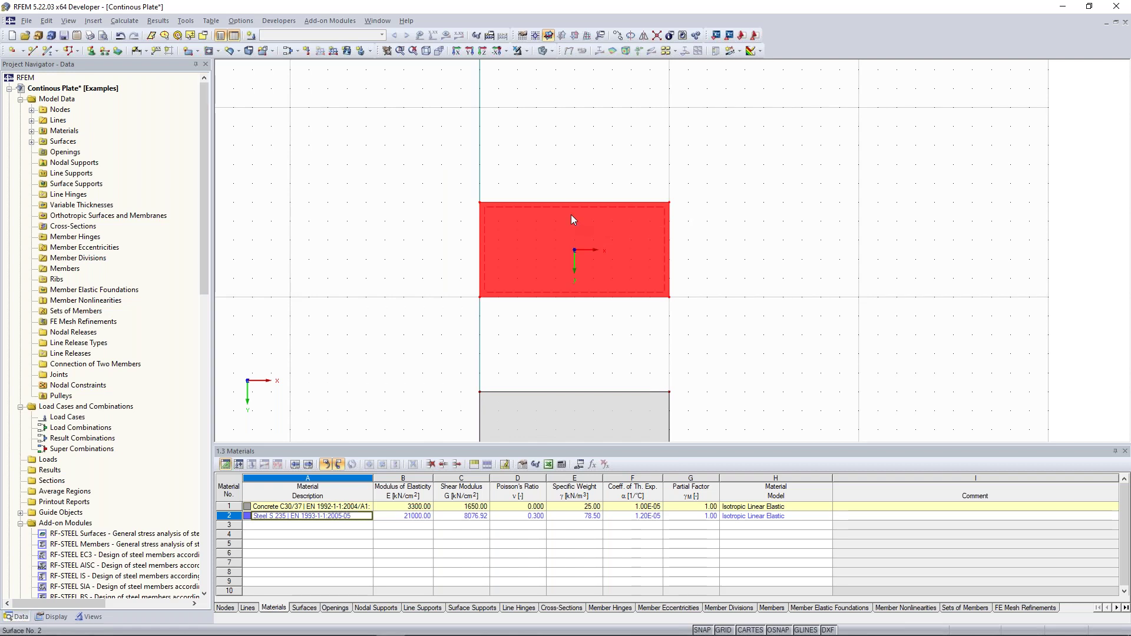
right_click(571, 217)
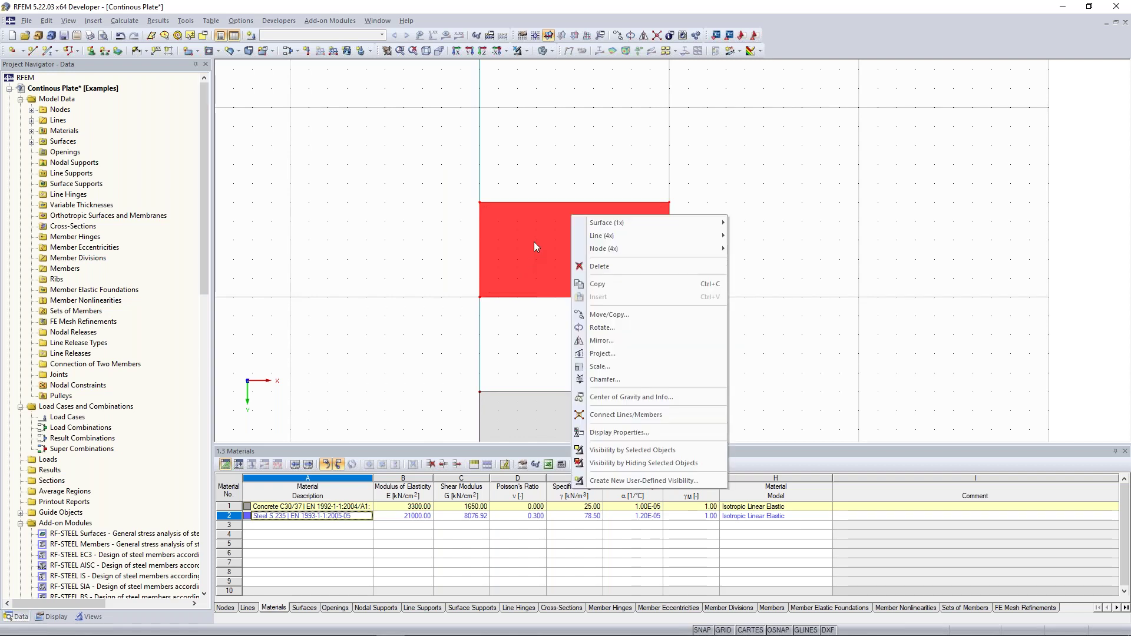
click(659, 322)
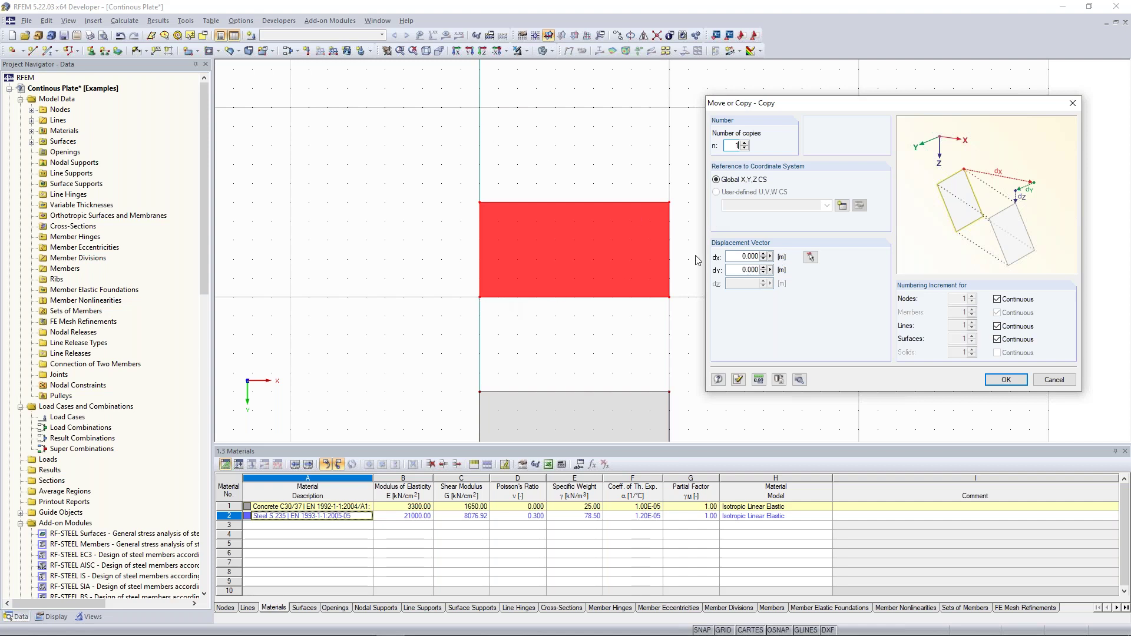
Make one copy of the selected surface displaced by dX 0 and dY -10 m, and clear the selection.
double_click(735, 272)
click(733, 255)
click(810, 257)
click(481, 297)
click(479, 106)
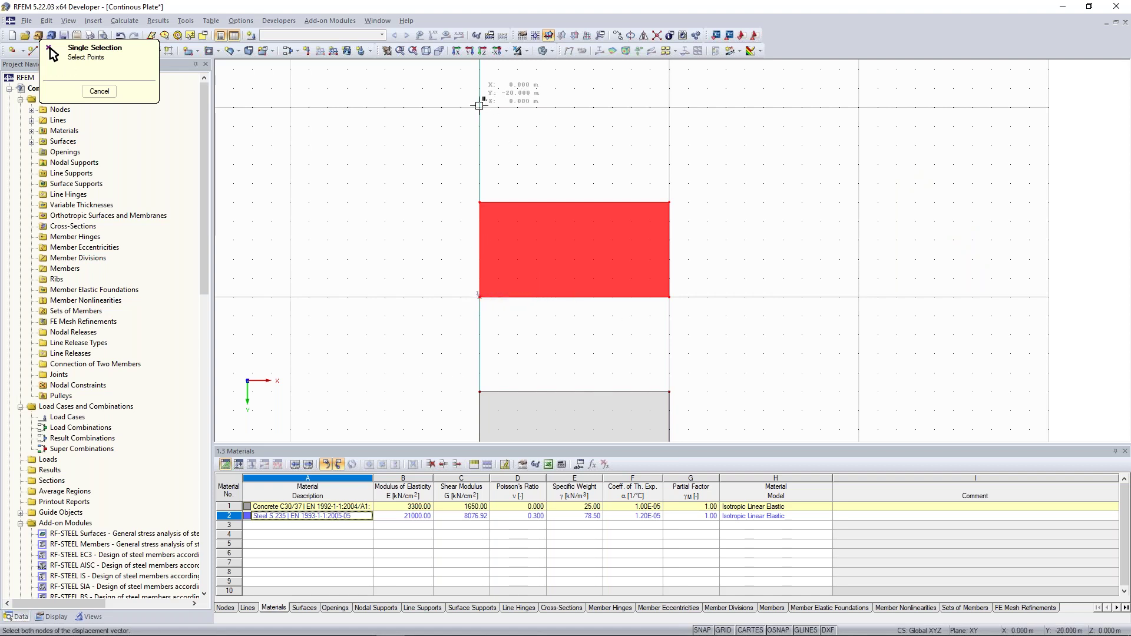
double_click(734, 272)
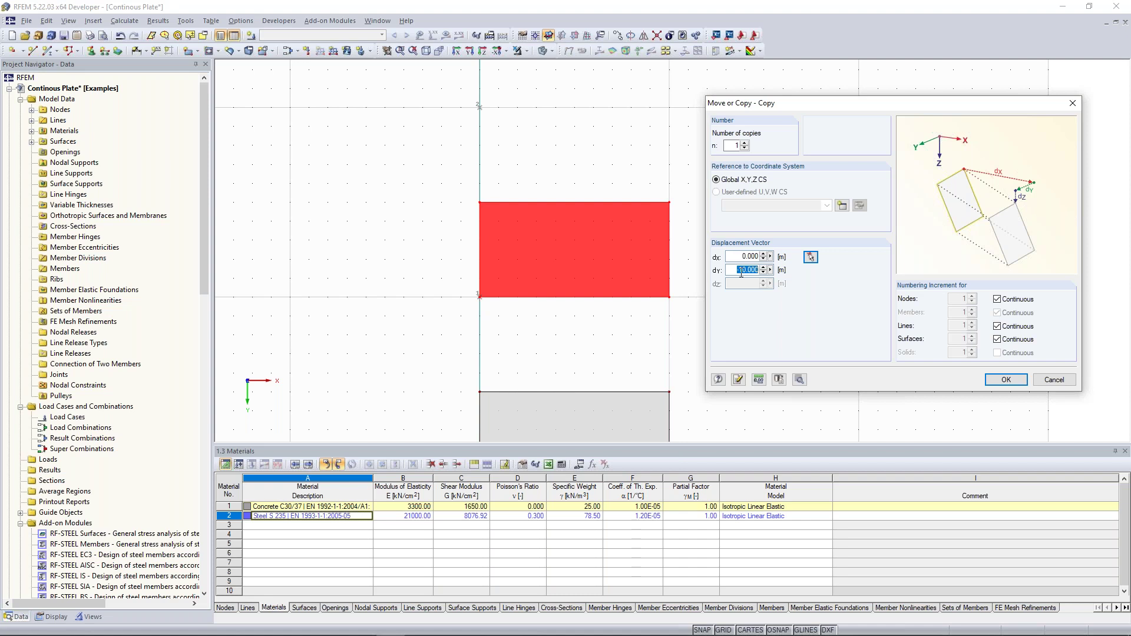
click(741, 274)
key(BackSpace)
click(1006, 382)
scroll(810, 242, down, 4)
scroll(811, 241, up, 2)
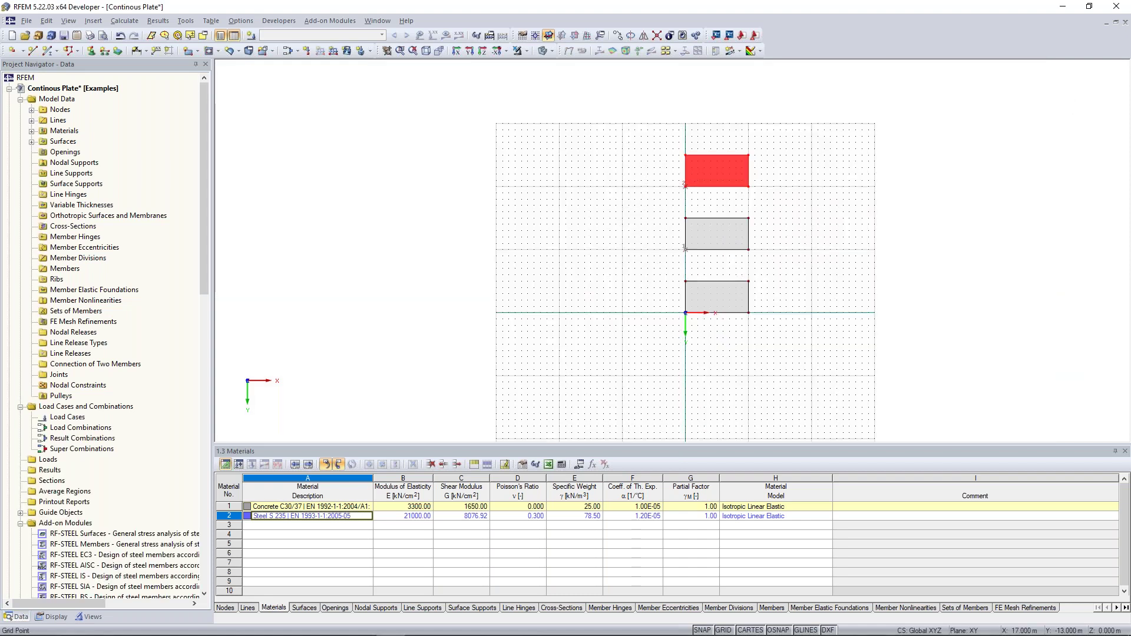
scroll(791, 231, up, 2)
click(629, 110)
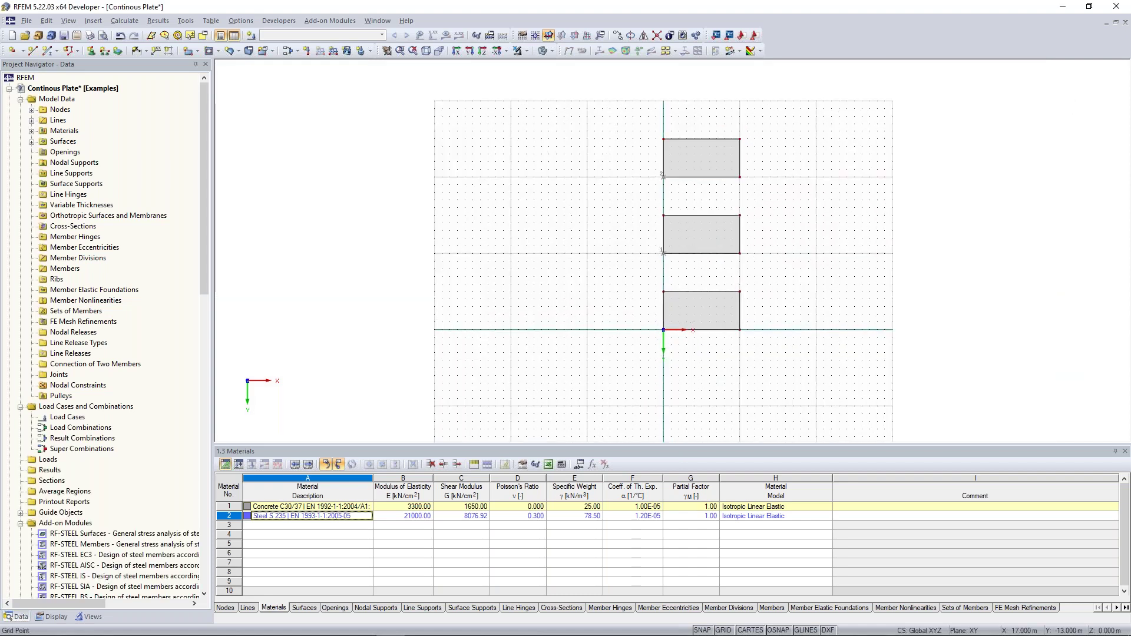
Select all three surfaces with a window enclosing them, and clear the selection again.
drag(613, 103, 796, 367)
click(622, 106)
drag(622, 106, 799, 361)
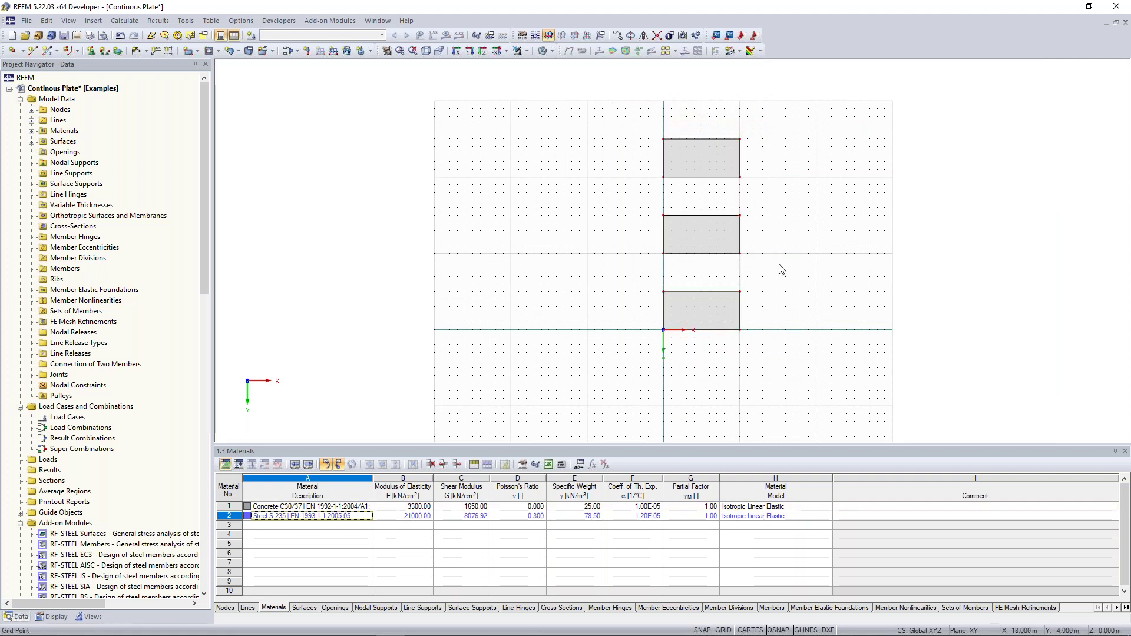
scroll(714, 213, up, 1)
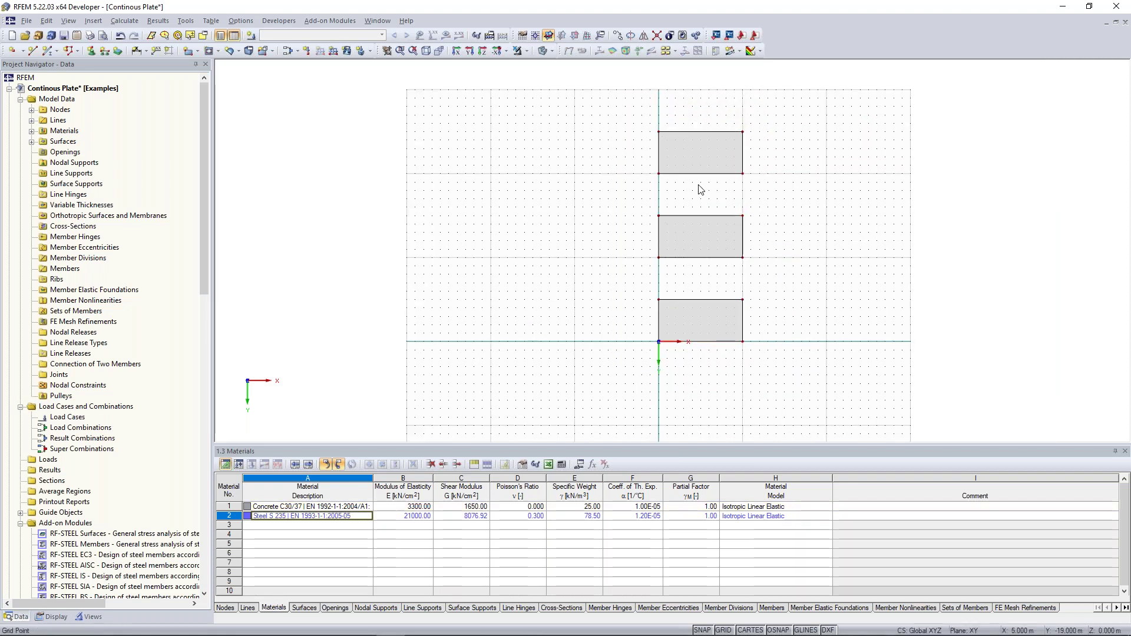
middle_drag(697, 203, 685, 205)
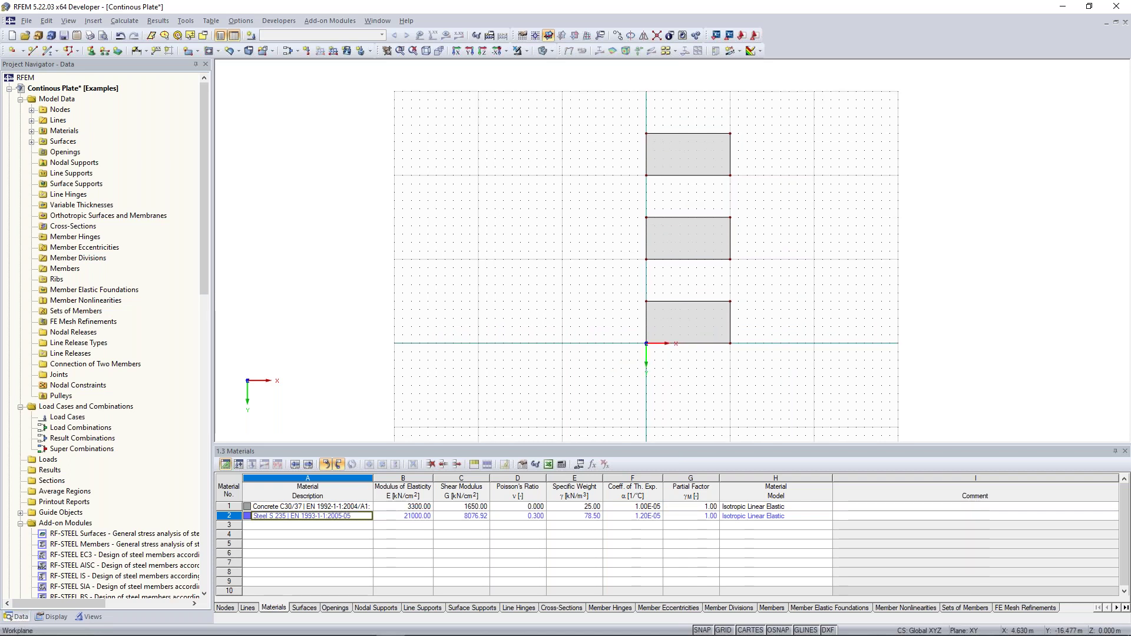
middle_drag(631, 131, 611, 110)
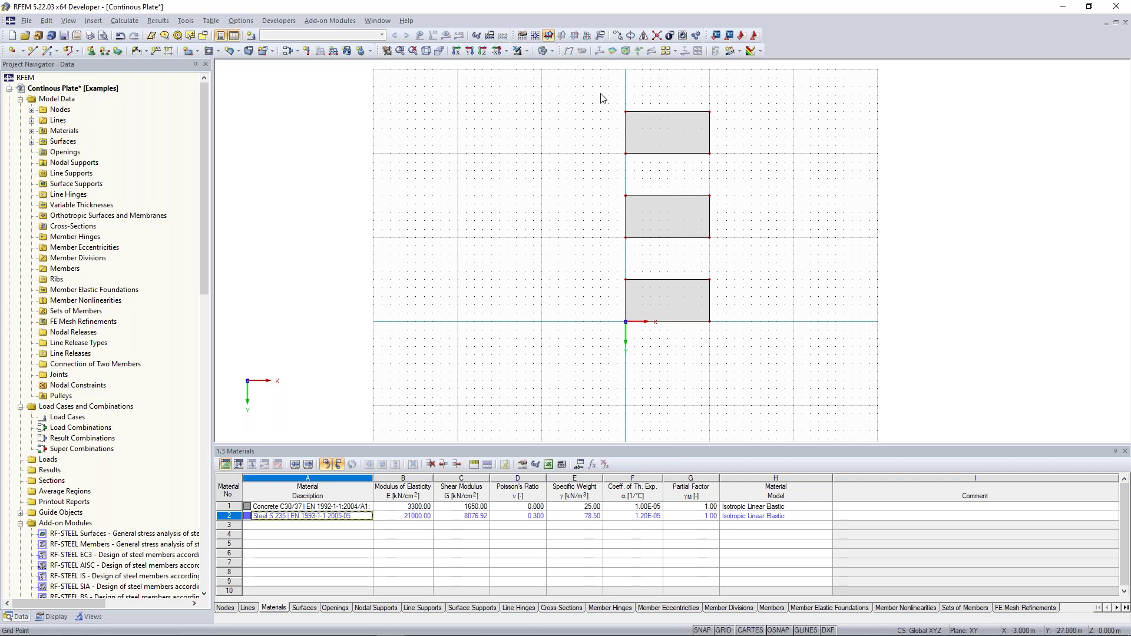
drag(600, 99, 755, 366)
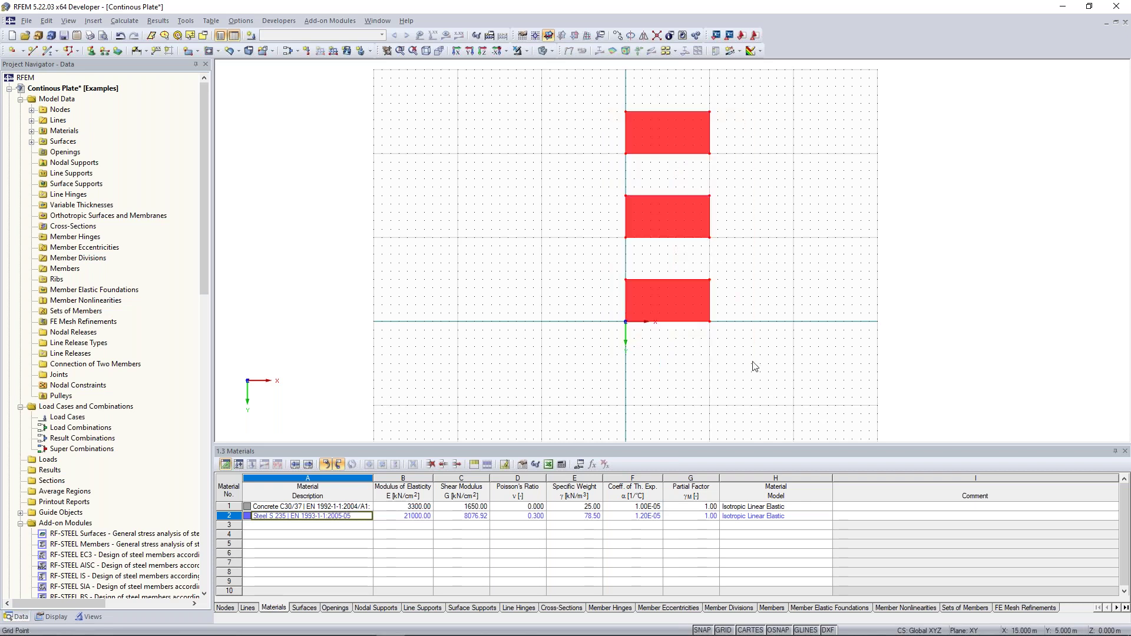
click(782, 283)
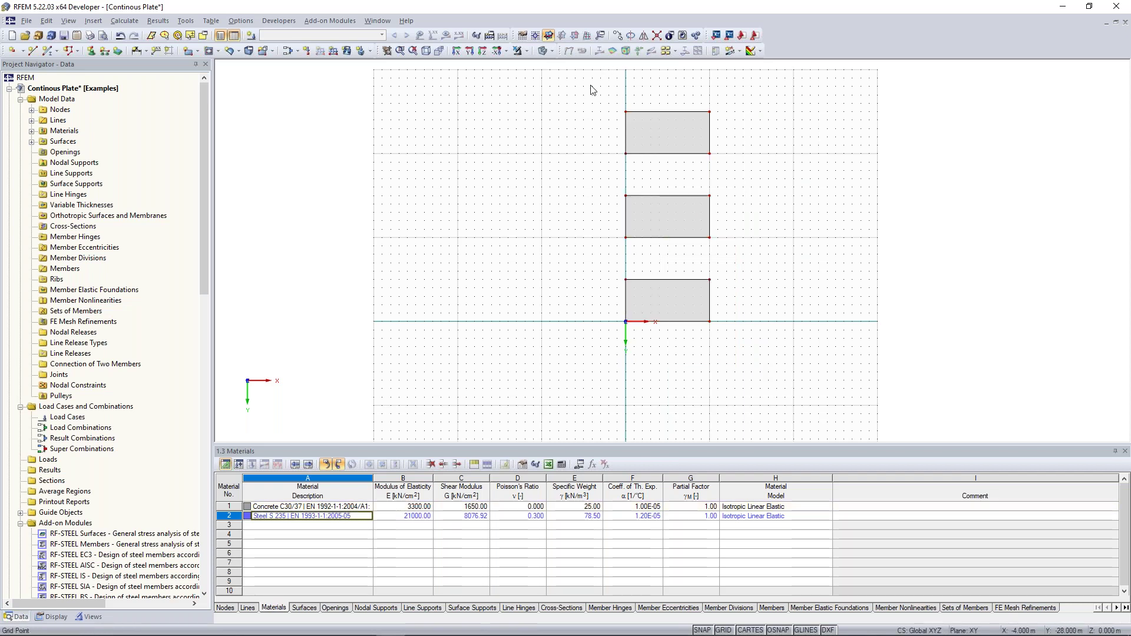
Select all three surfaces and move them 10 m in the positive Y direction, placing the middle one at the origin, and deselect them.
drag(638, 127, 750, 369)
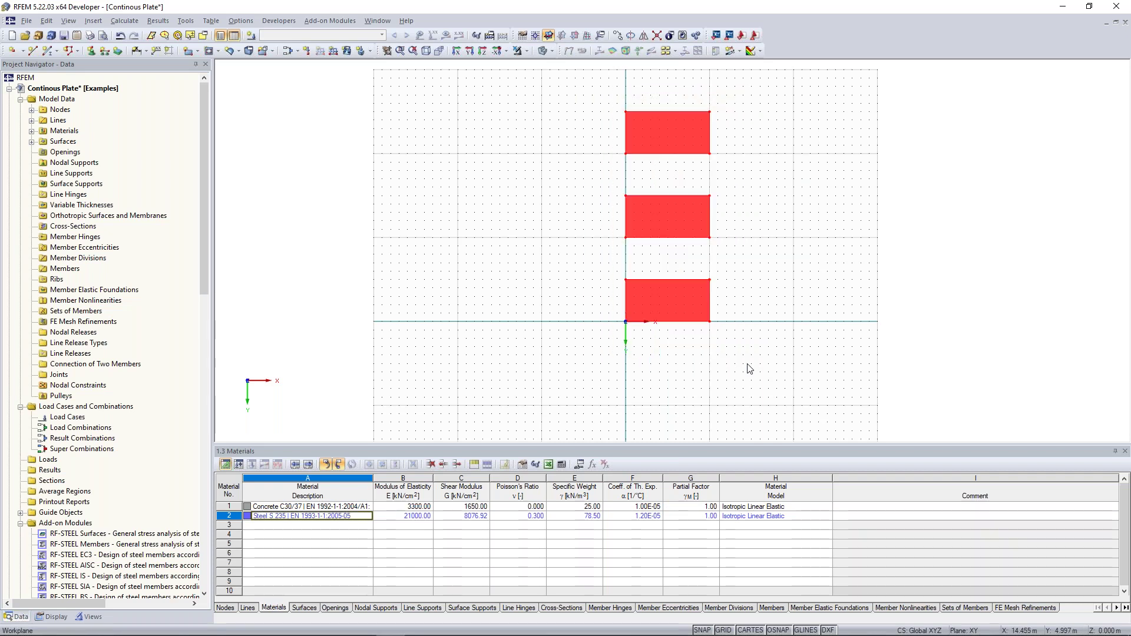
middle_drag(760, 254, 759, 181)
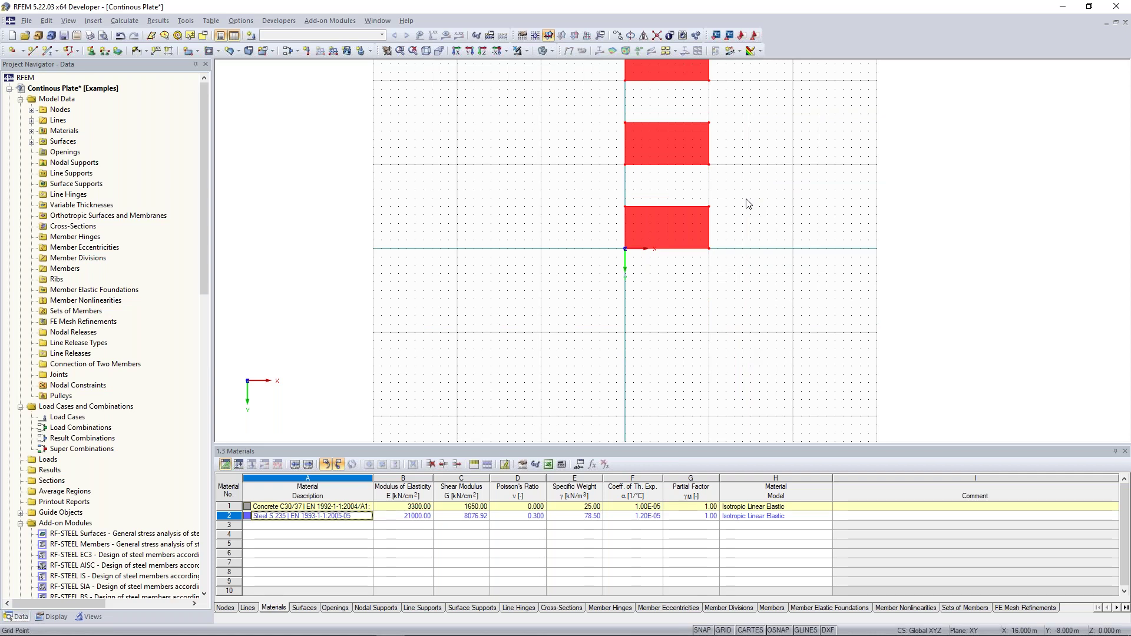
drag(580, 172, 583, 301)
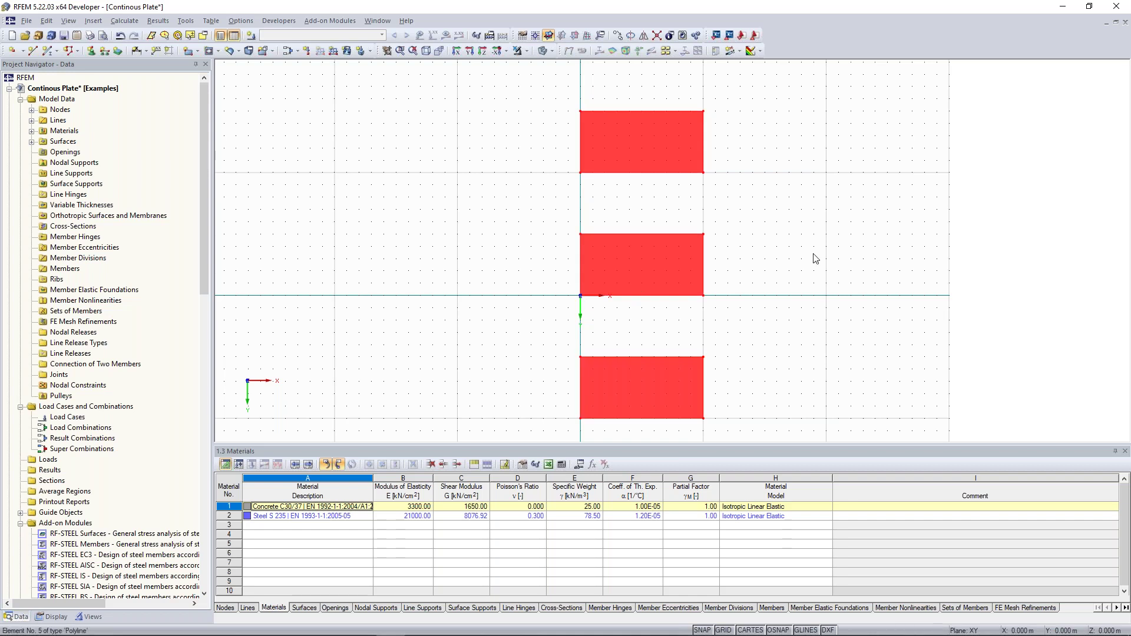
click(806, 223)
scroll(806, 223, down, 5)
middle_drag(782, 225, 726, 205)
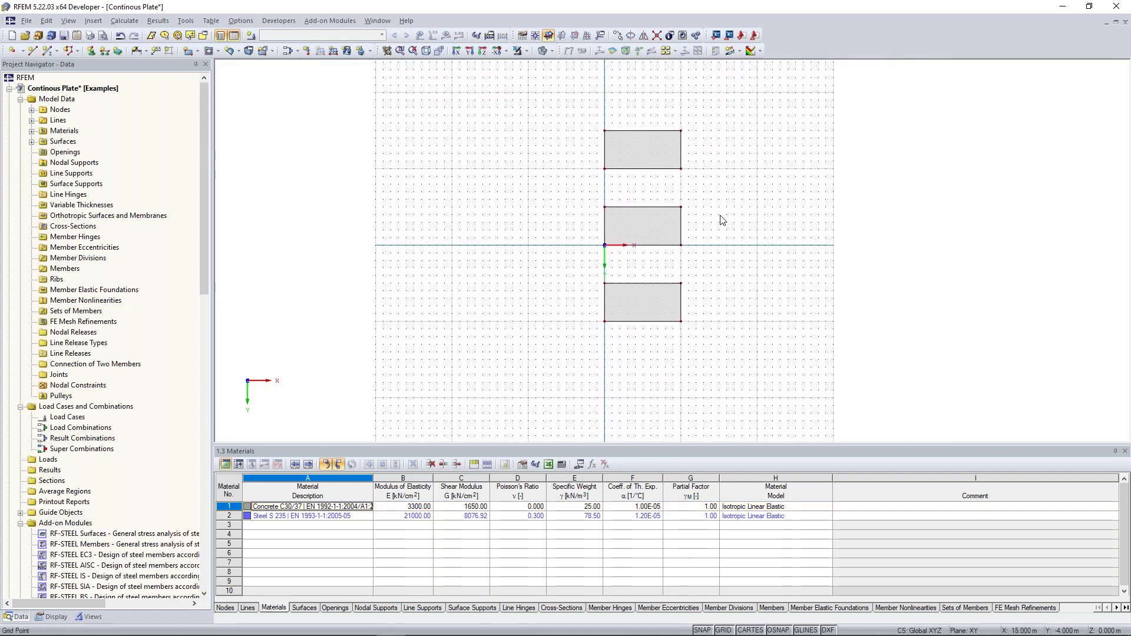
Start a new single member of type Beam and begin creating a new cross-section for the member start.
scroll(662, 147, up, 2)
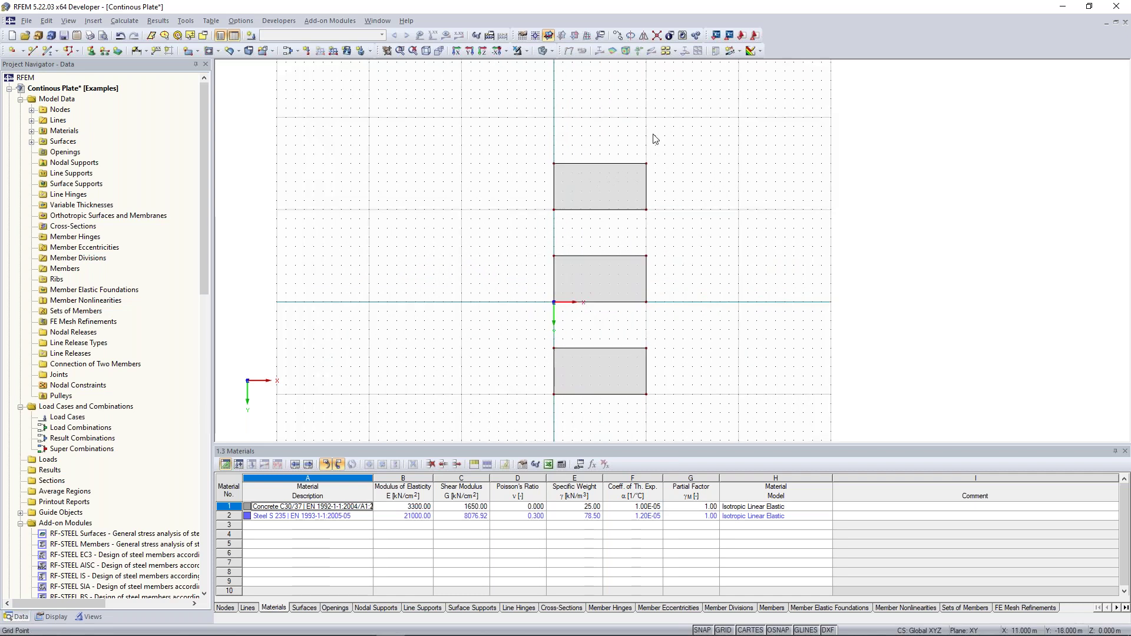
scroll(655, 139, up, 2)
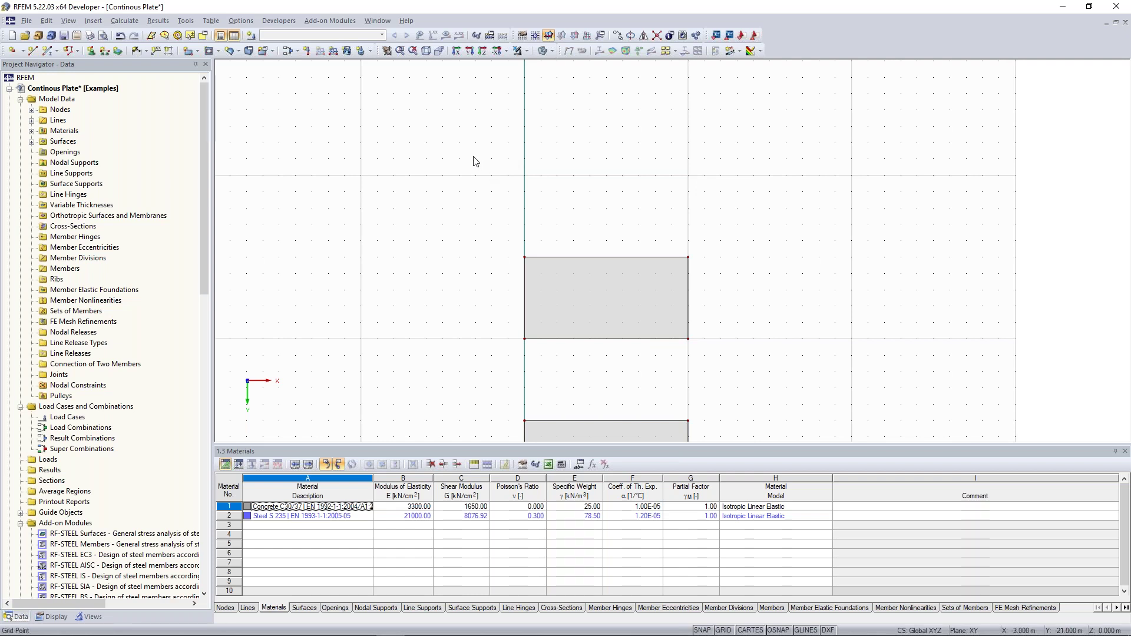
click(48, 51)
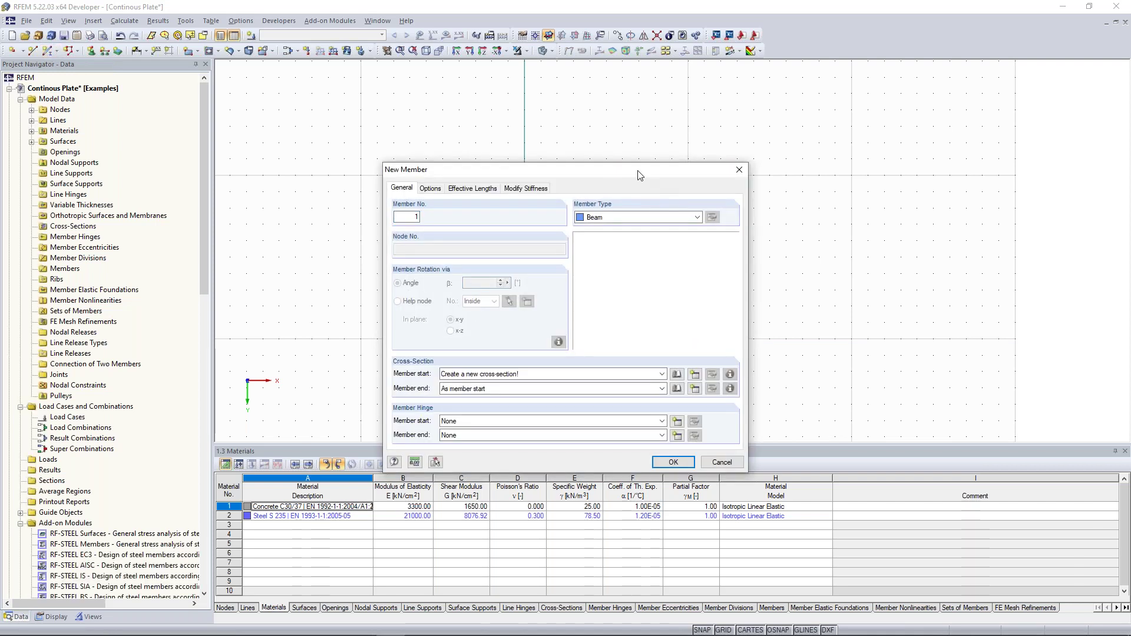
drag(638, 169, 577, 151)
drag(526, 125, 333, 93)
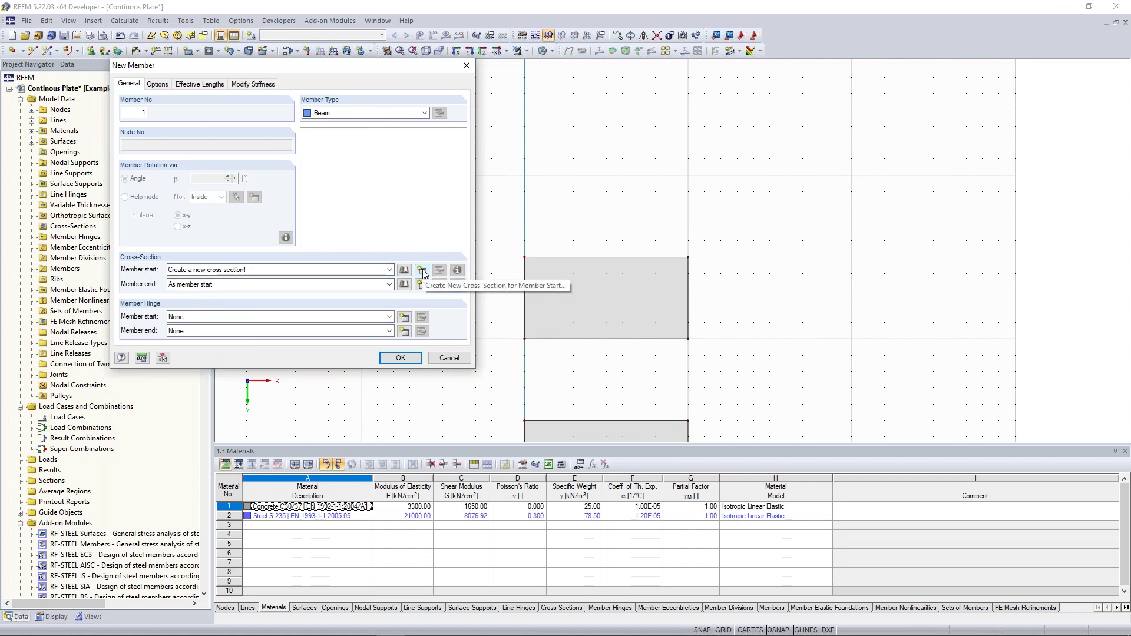
click(423, 271)
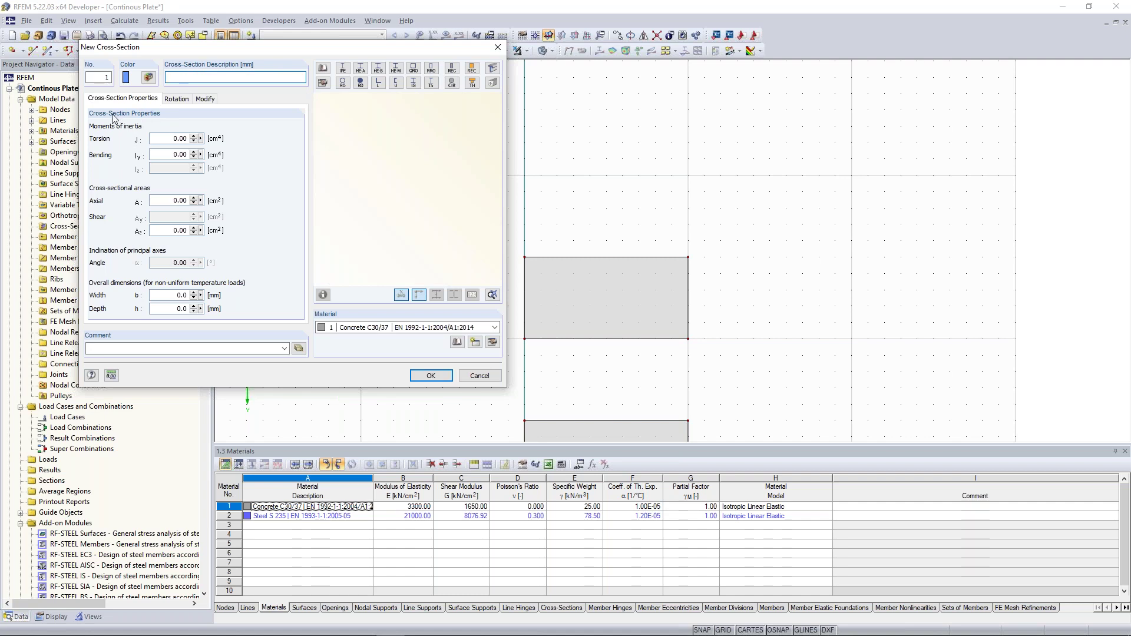
Define a solid rectangular cross-section with b 1000 mm and h 300 mm in Concrete C30/37 for the member start.
drag(165, 139, 197, 158)
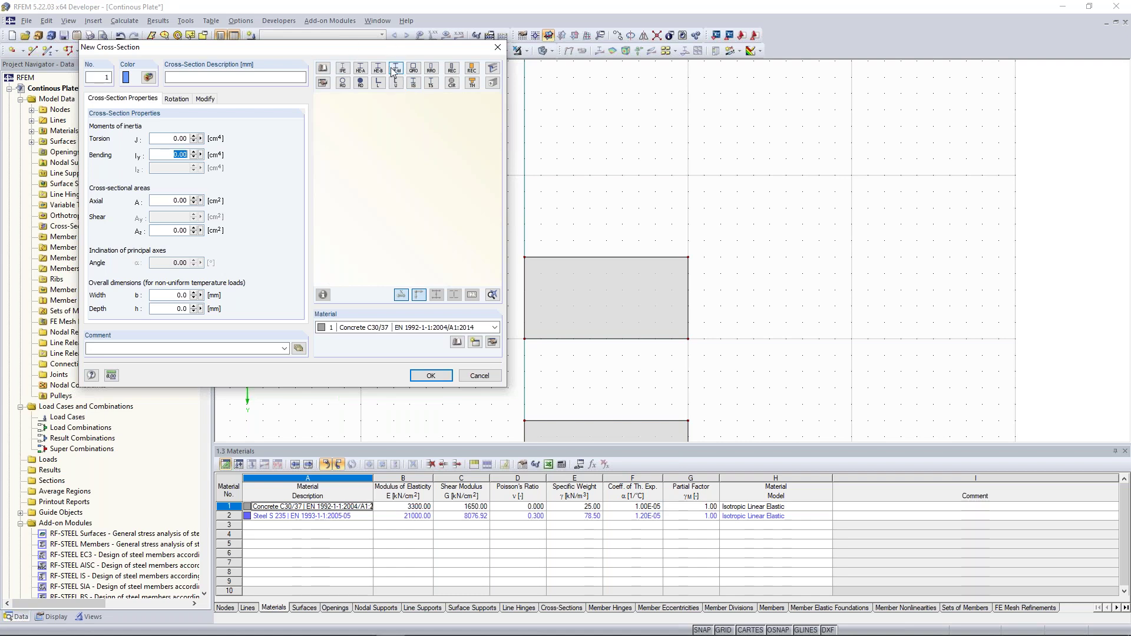
click(455, 74)
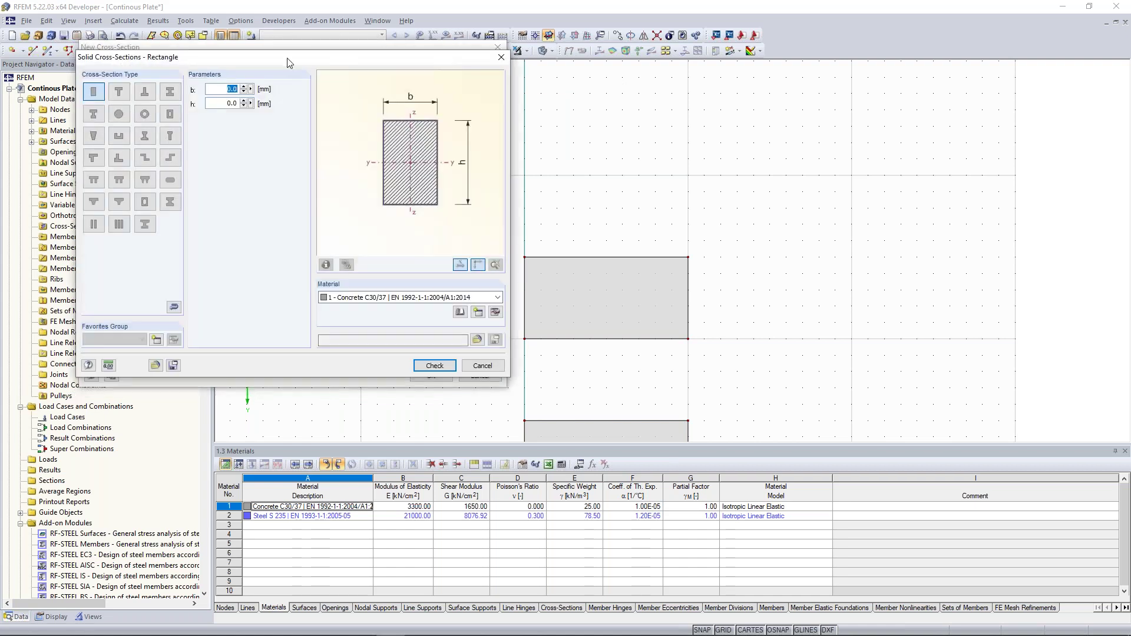
drag(294, 57, 758, 67)
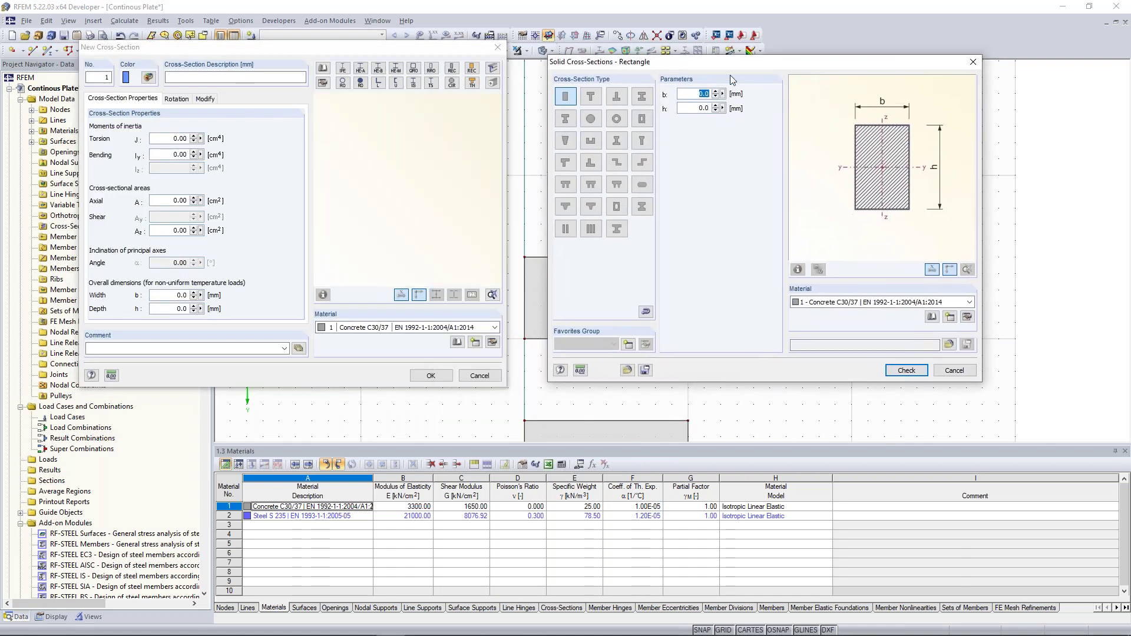
click(697, 95)
double_click(695, 94)
text(1000)
click(712, 108)
text(300)
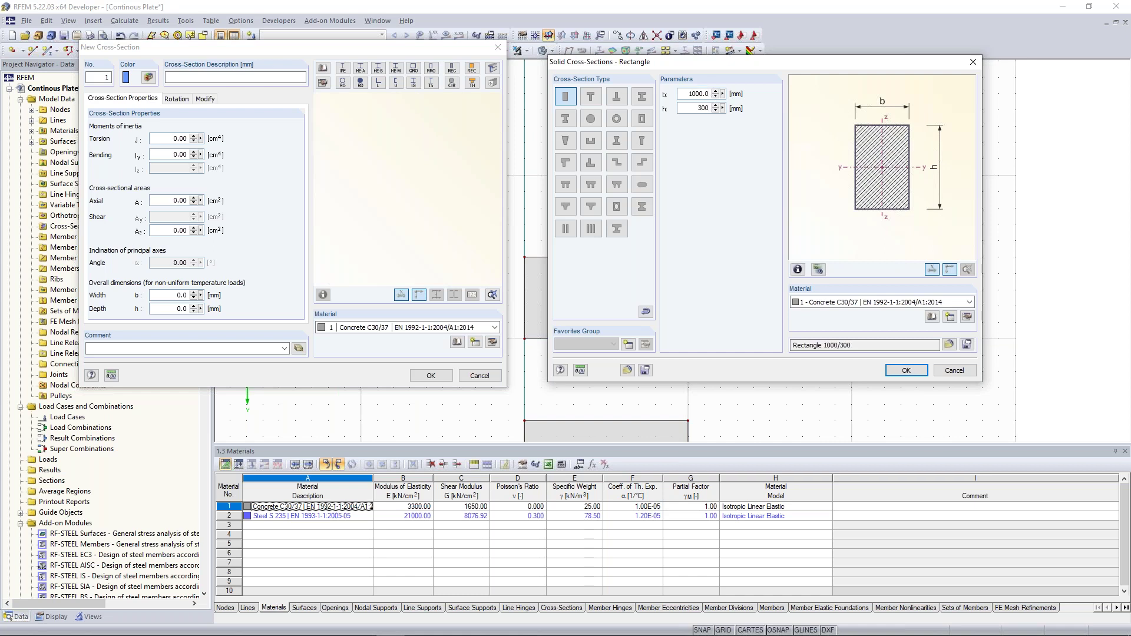
click(843, 305)
click(843, 305)
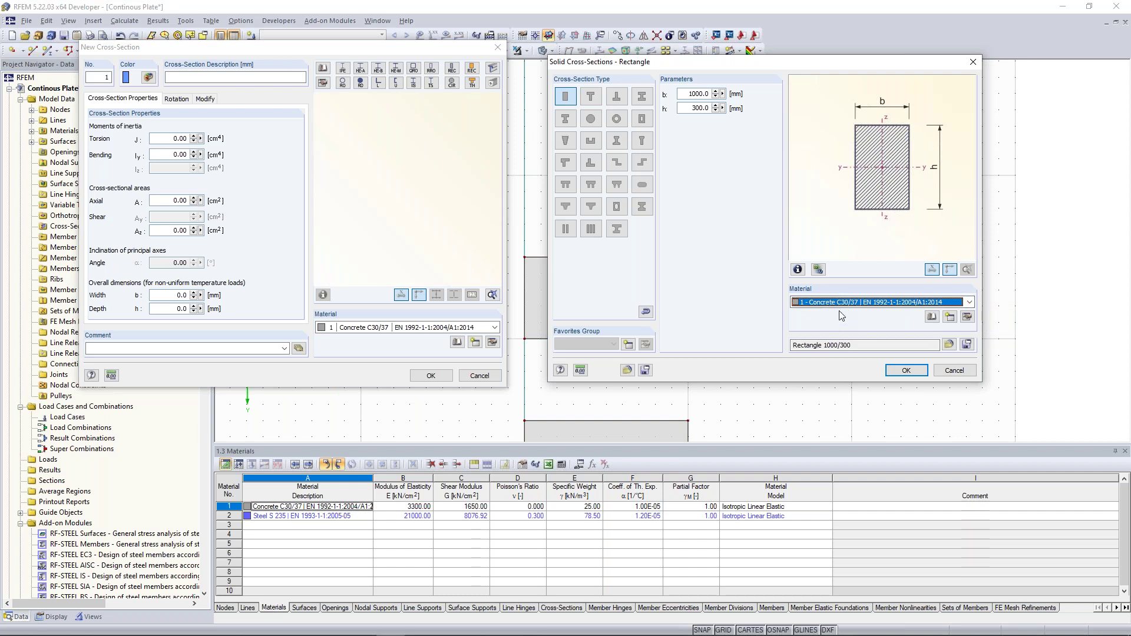
click(906, 371)
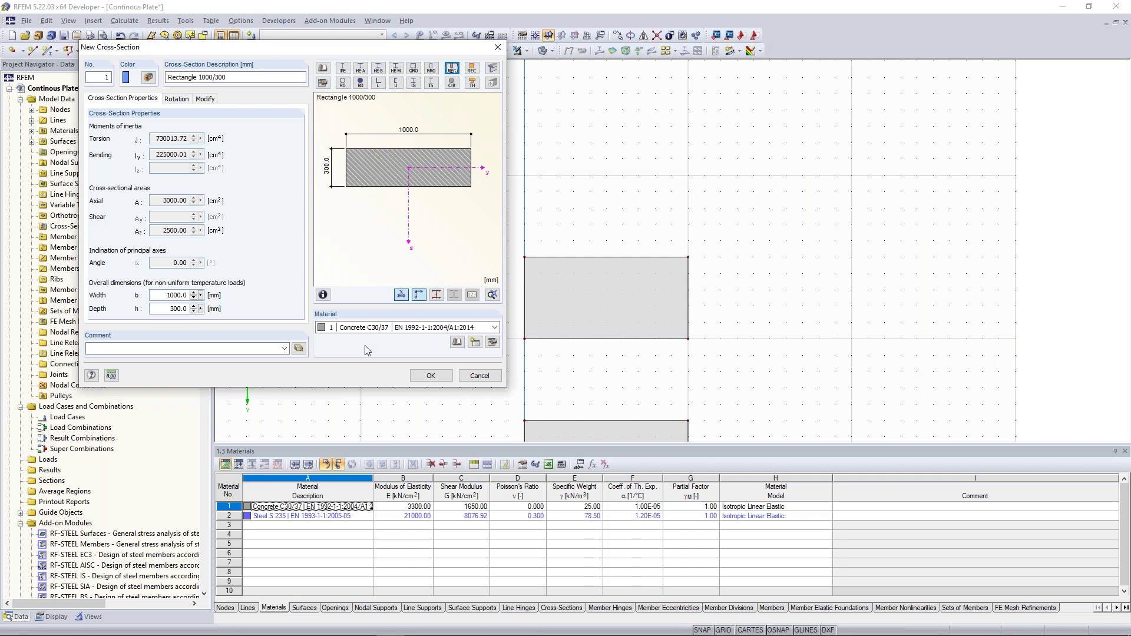
click(430, 377)
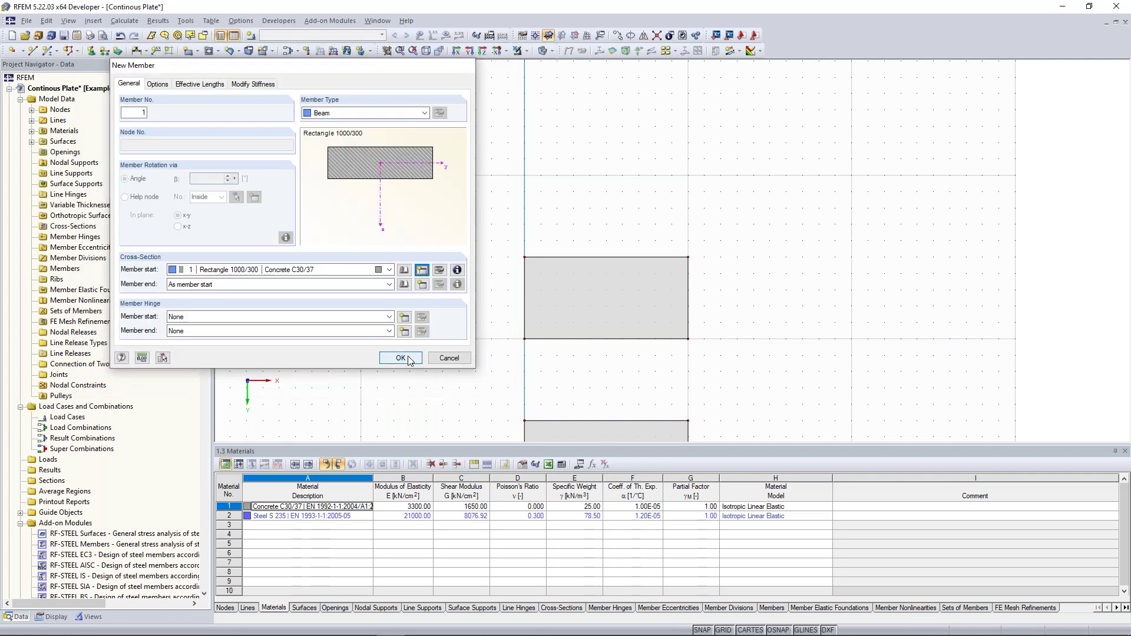
Place the beam member from X 0, Y -20 m to X 10, Y -20 m and end member placement.
click(411, 360)
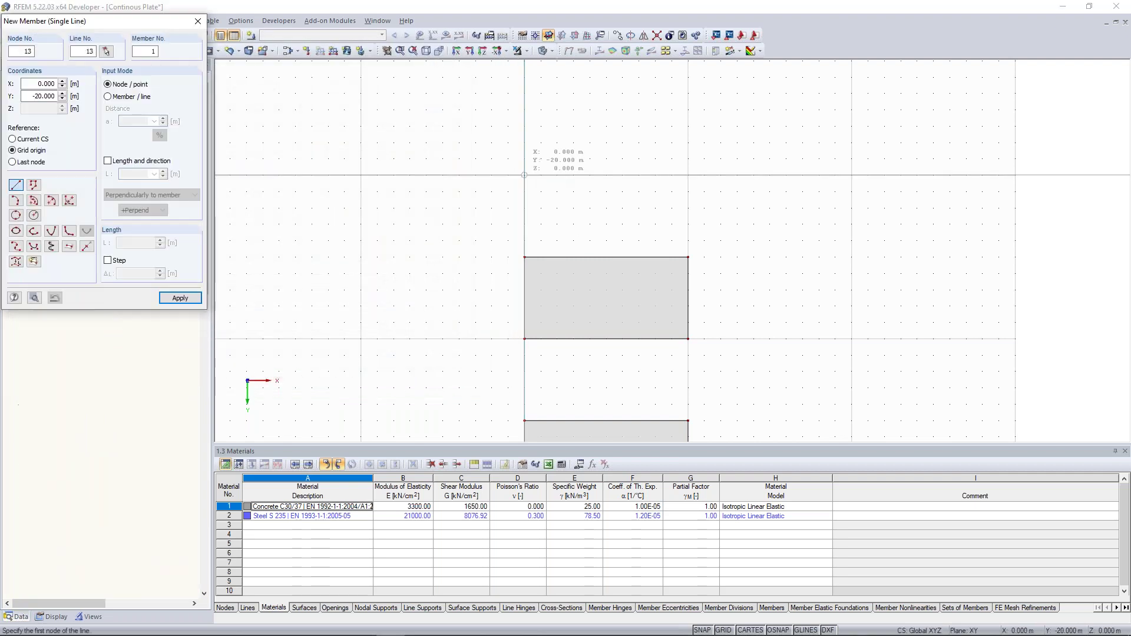
click(525, 175)
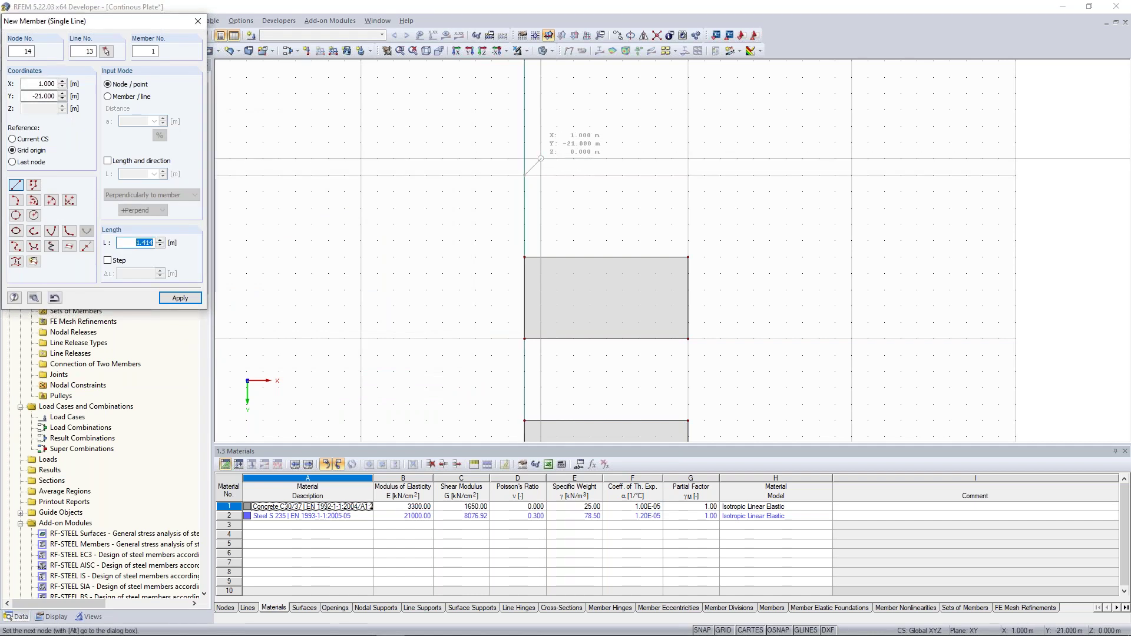
scroll(523, 169, up, 2)
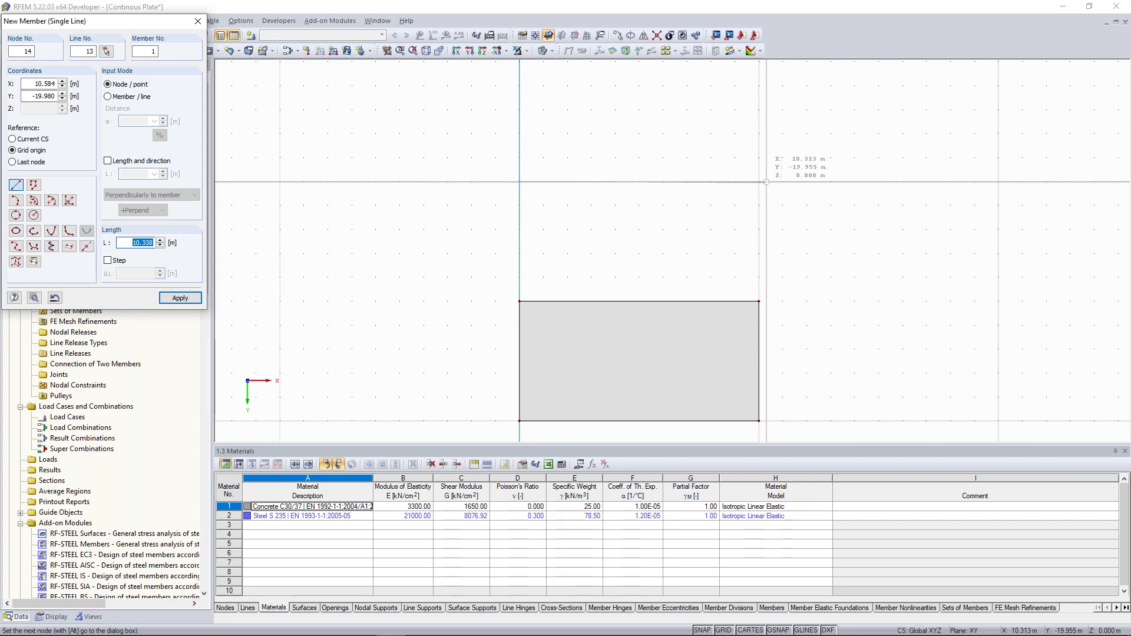
click(767, 182)
key(Escape)
scroll(795, 228, down, 2)
scroll(777, 293, down, 2)
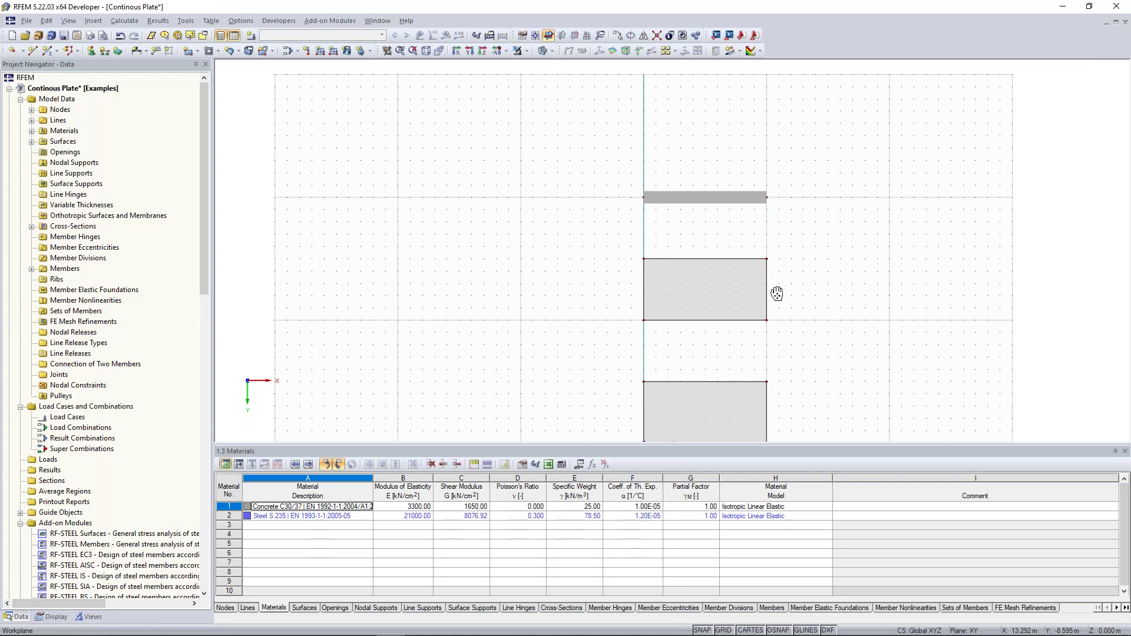
Examine the three surfaces and the beam in a tilted 3D view.
middle_drag(777, 293, 745, 238)
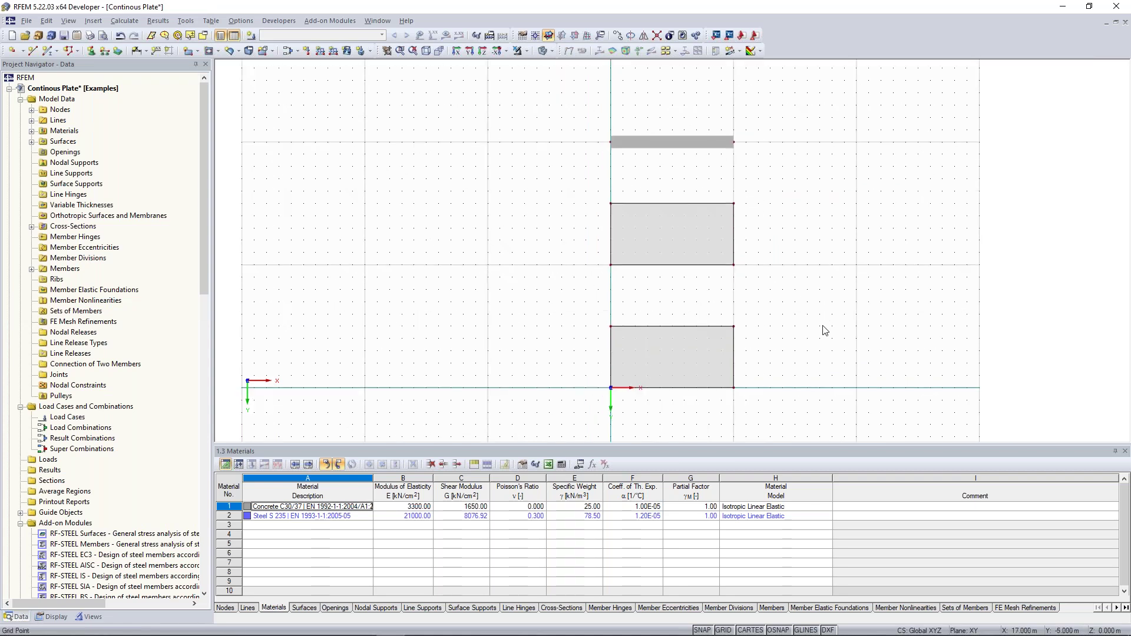
ctrl+middle_drag(817, 340, 694, 101)
middle_drag(613, 237, 598, 160)
scroll(623, 165, up, 4)
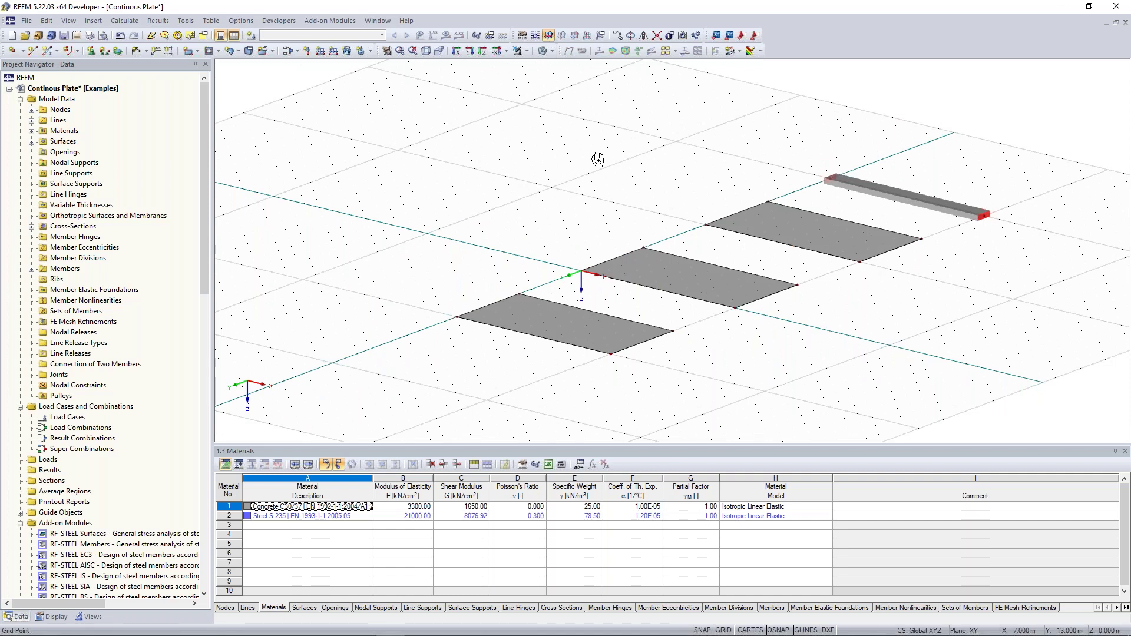
ctrl+middle_drag(598, 159, 596, 156)
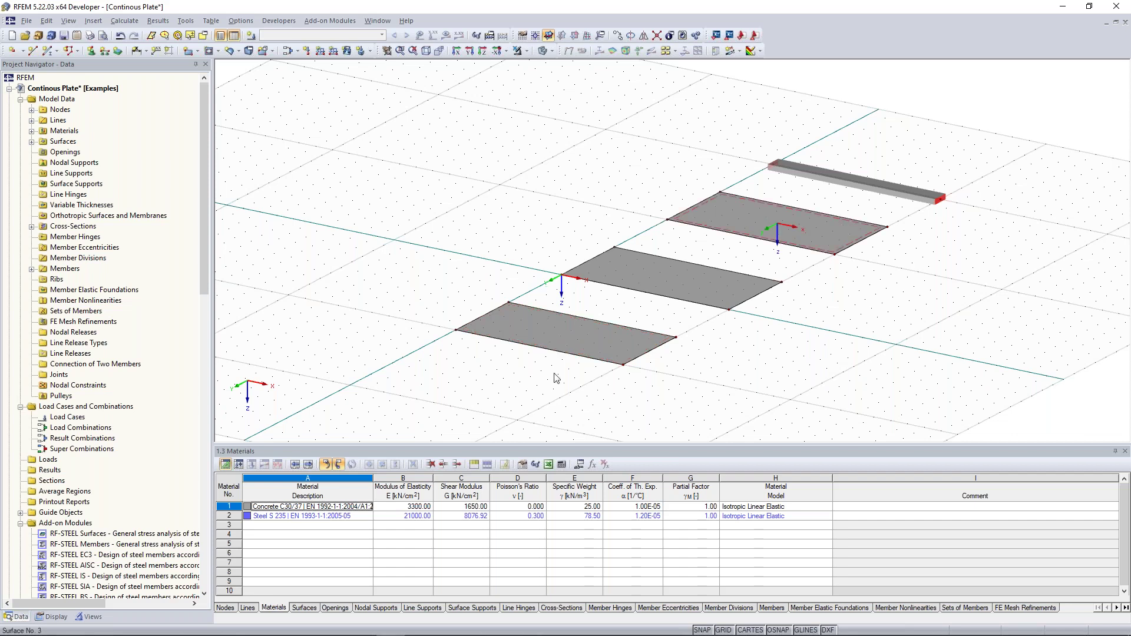
ctrl+middle_drag(555, 377, 599, 336)
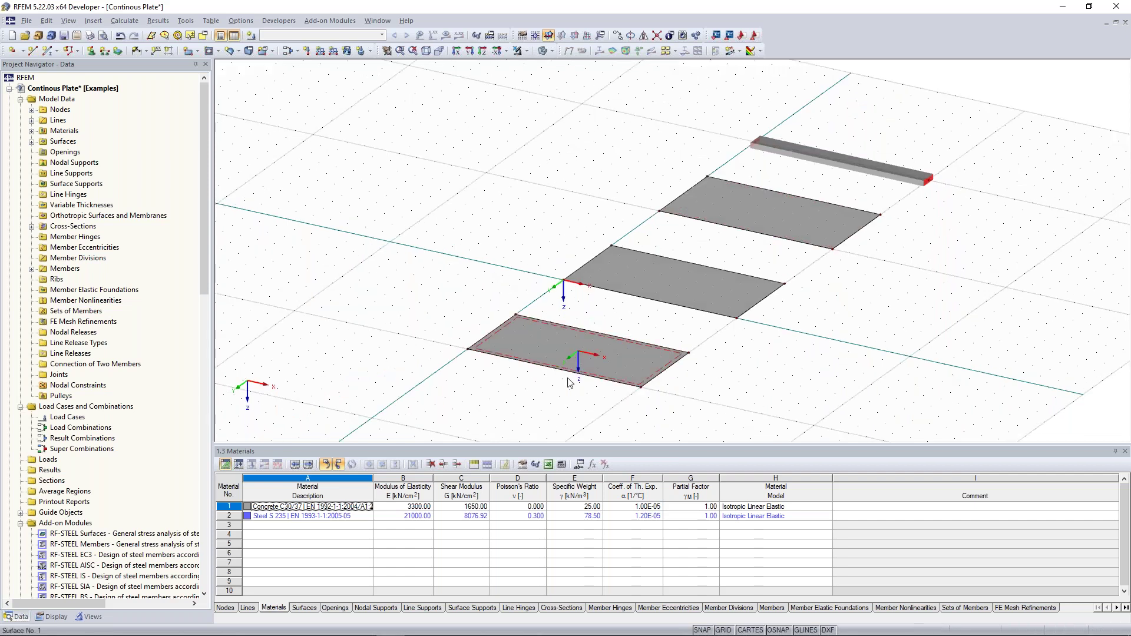
click(833, 168)
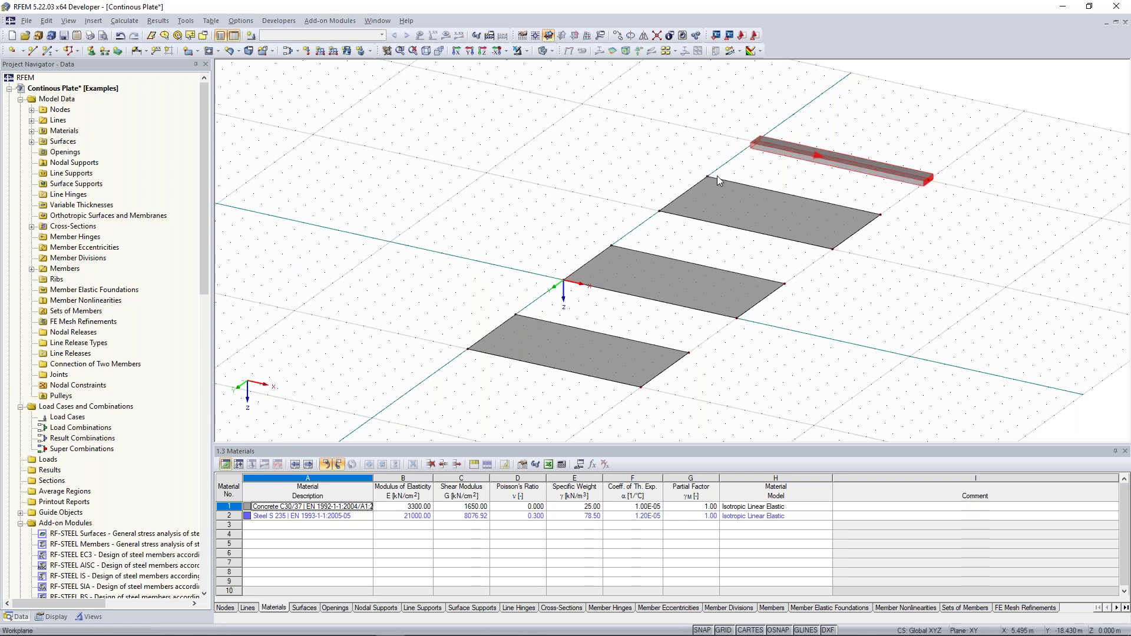
middle_drag(492, 252, 522, 248)
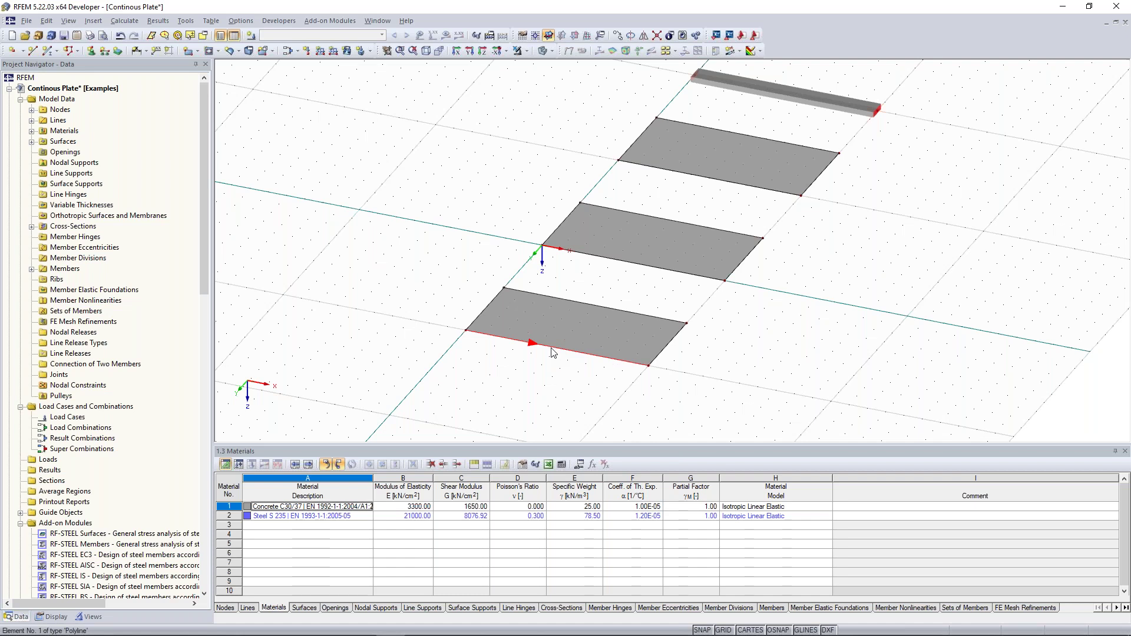
Graphically divide the Y 10 m edge of the nearest surface at its midpoint, 5 m from the start, using a 0.5 m step.
right_click(552, 353)
mouse_move(590, 95)
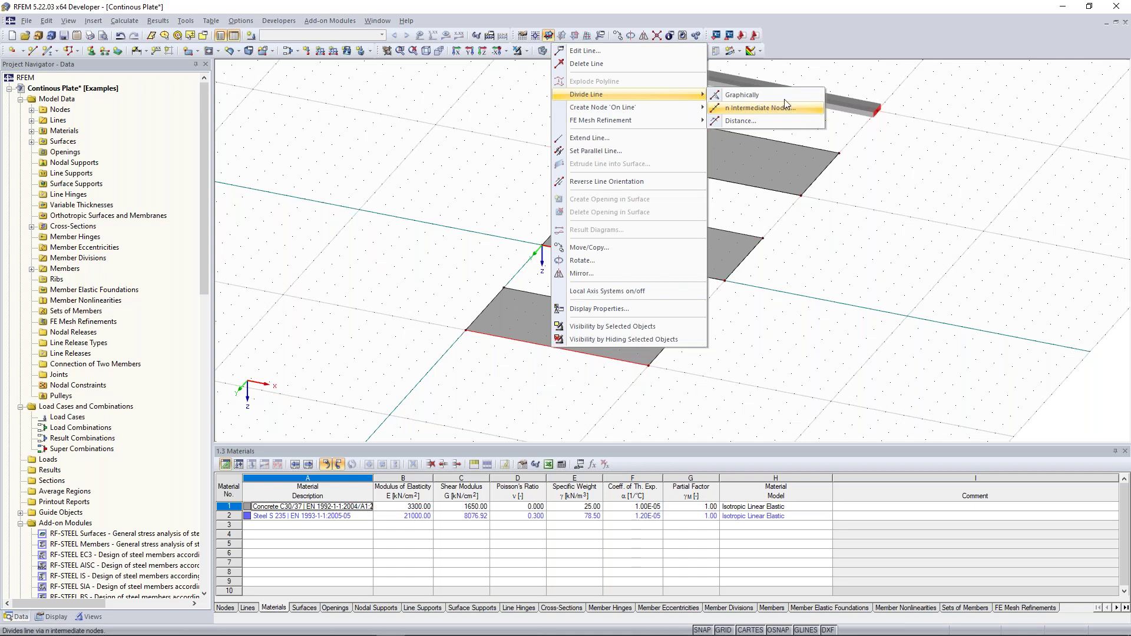
click(757, 120)
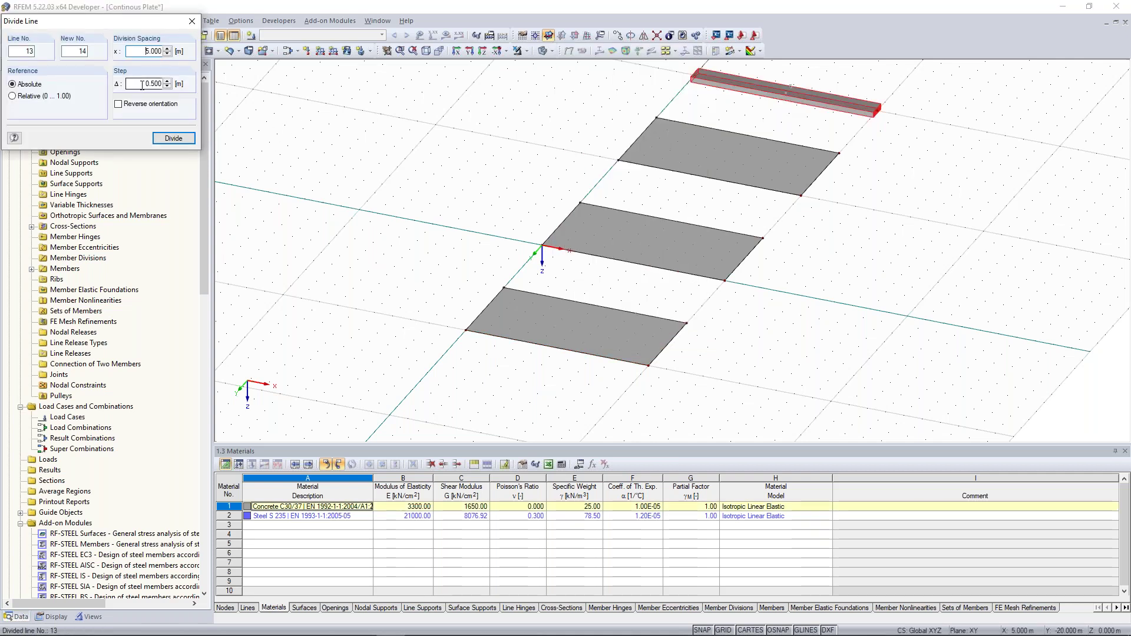
double_click(143, 83)
click(141, 84)
drag(141, 83, 162, 87)
click(141, 86)
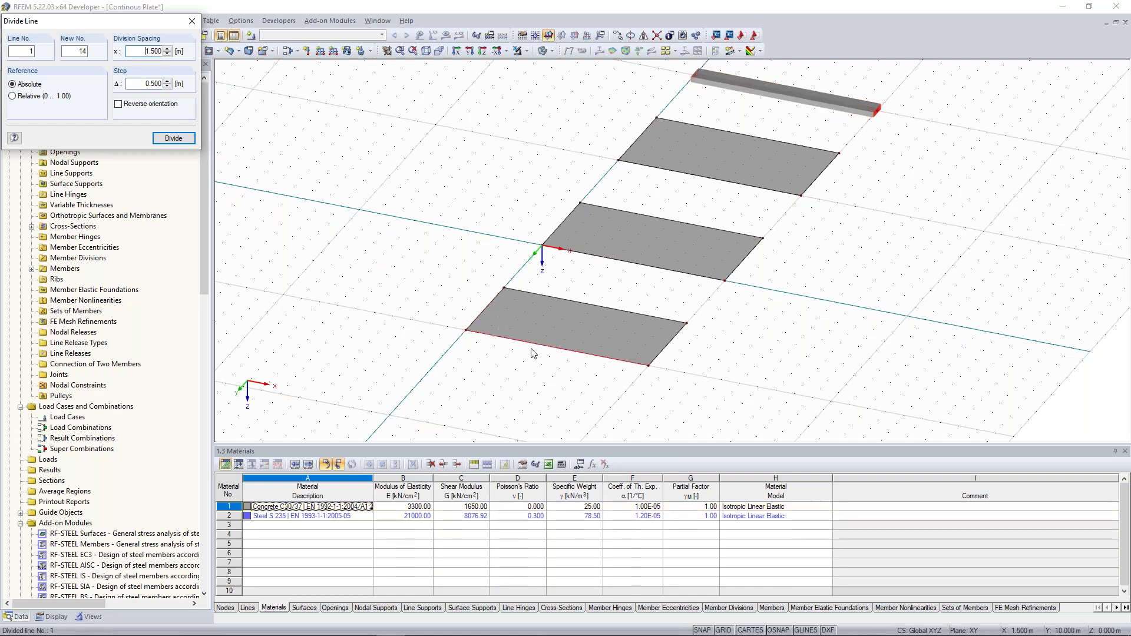
scroll(533, 354, up, 2)
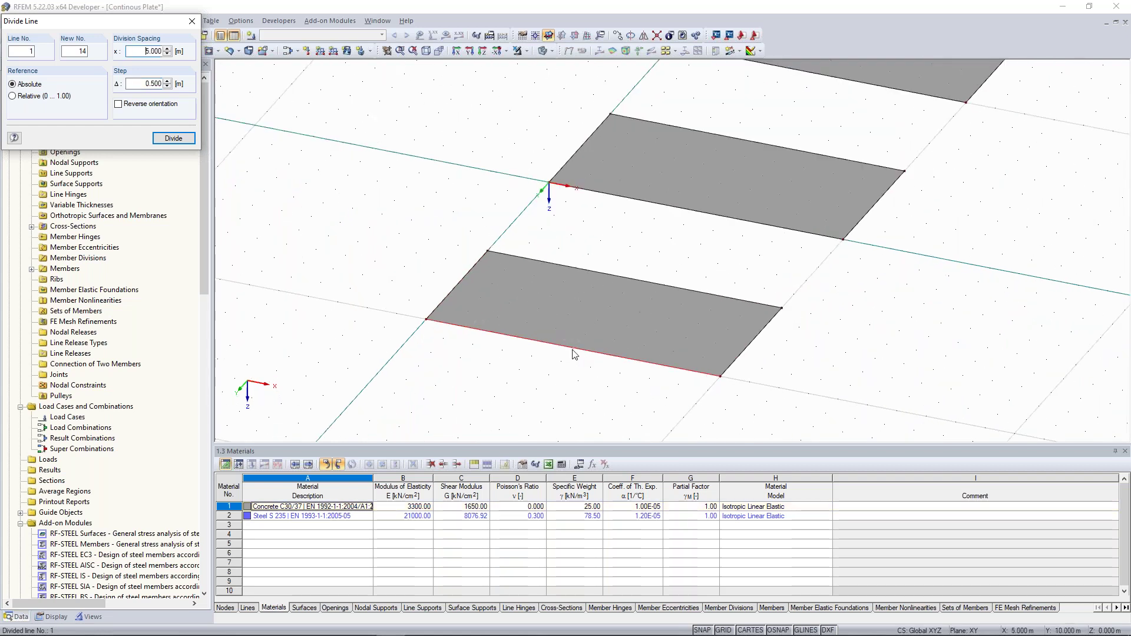
ctrl+middle_drag(573, 351, 638, 314)
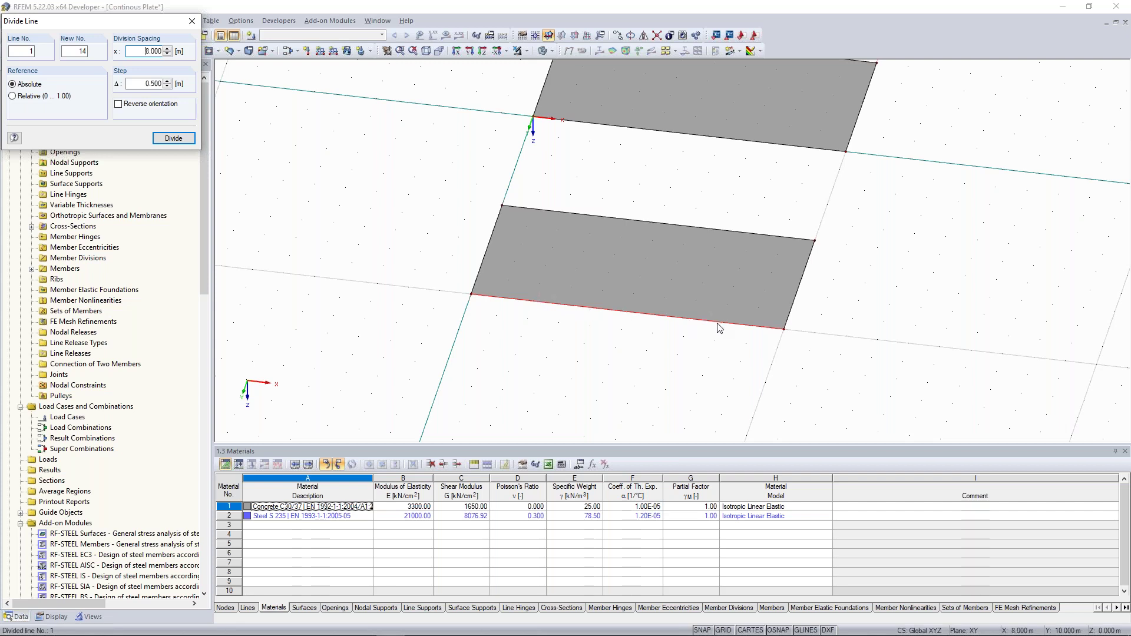
click(623, 314)
middle_drag(646, 207, 628, 230)
click(633, 154)
middle_drag(712, 215, 567, 315)
middle_drag(384, 291, 483, 186)
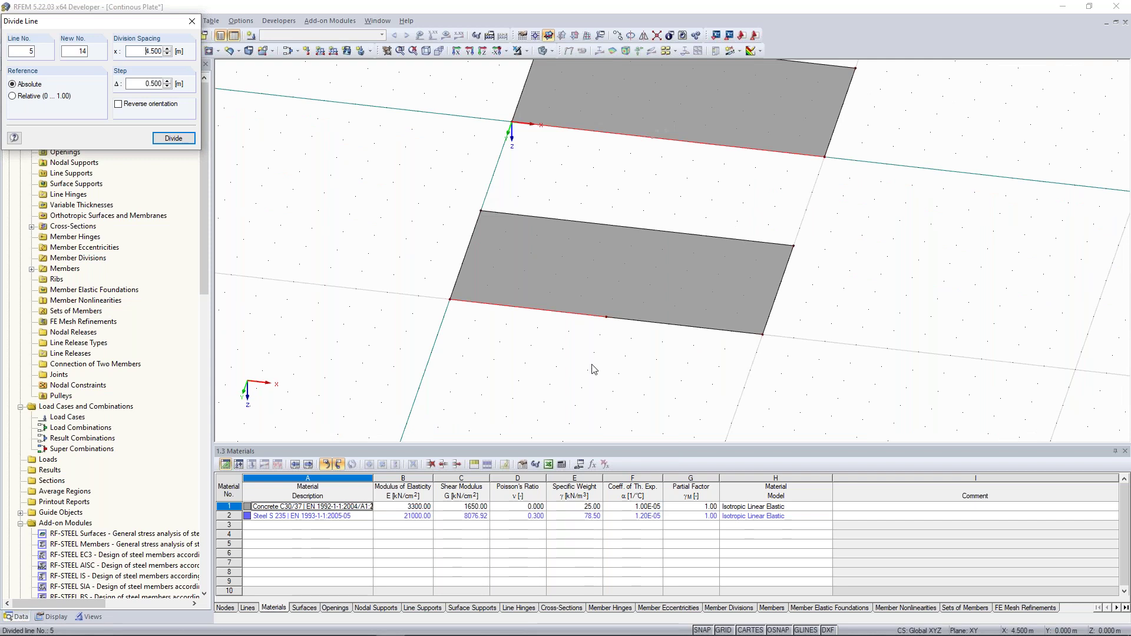
key(Escape)
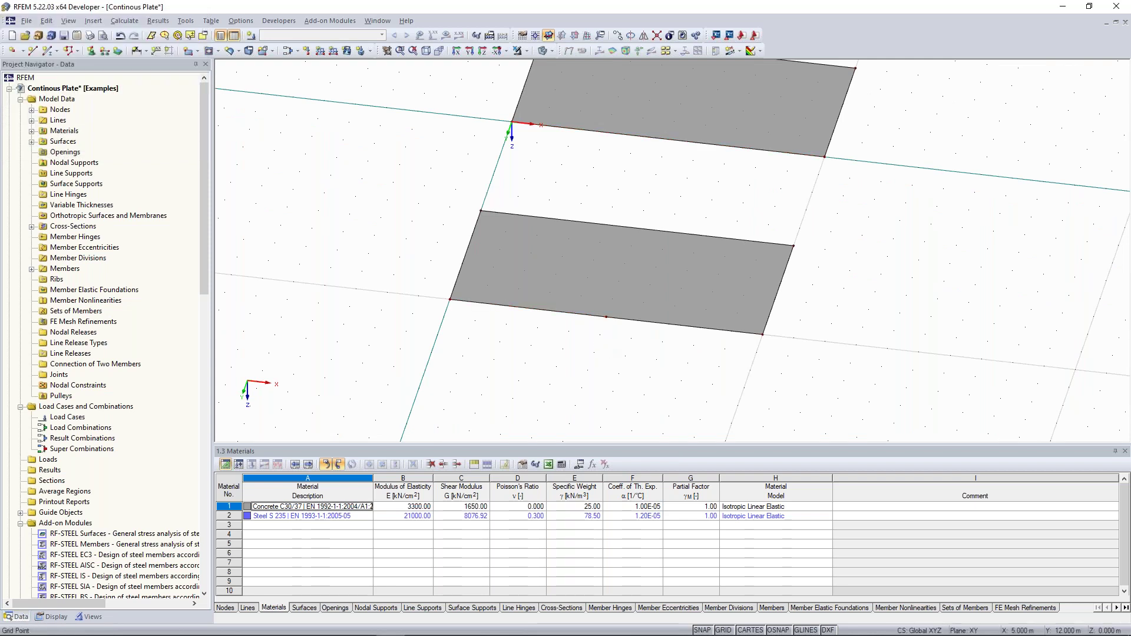
Draw a line across the nearest surface from the new midpoint node at Y 10 m to the midpoint of its opposite edge.
click(561, 317)
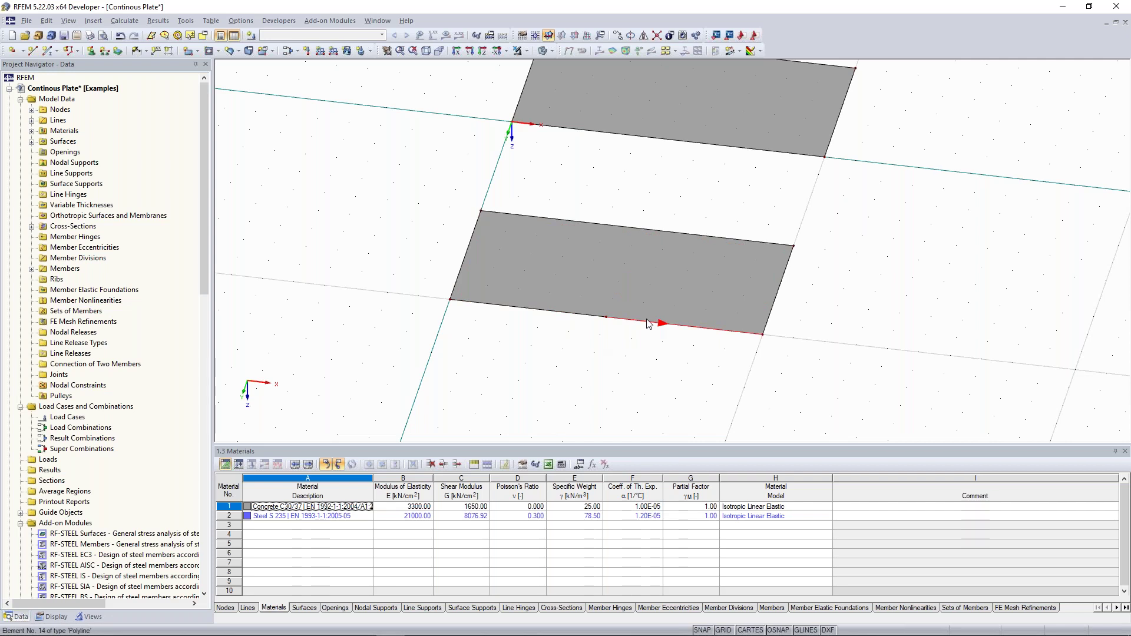
middle_drag(431, 202, 403, 202)
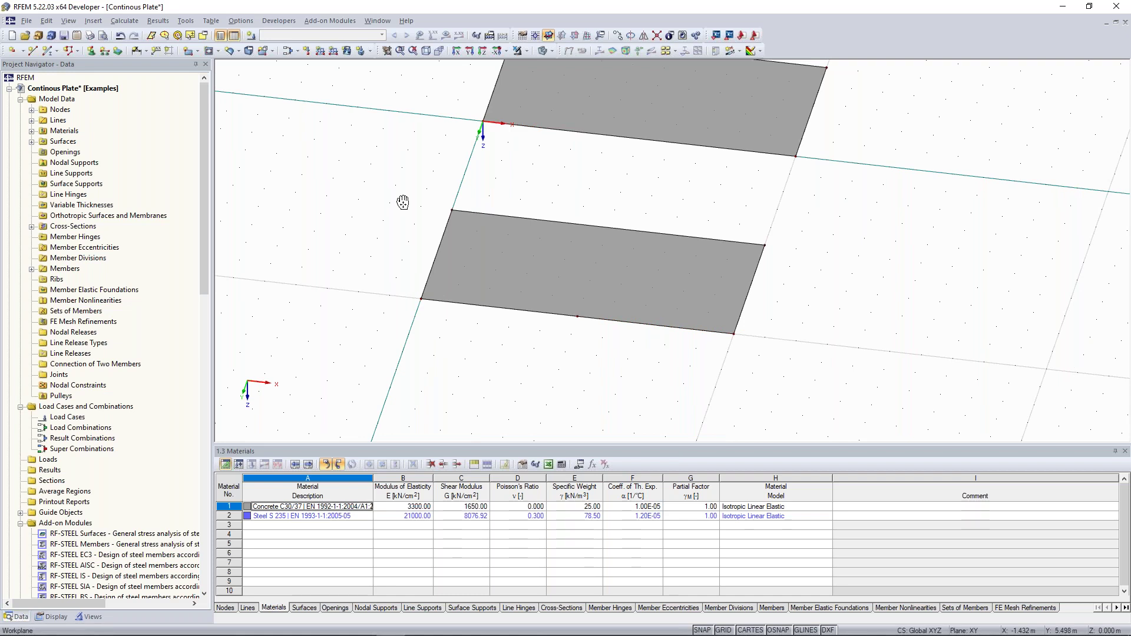
middle_drag(403, 202, 404, 185)
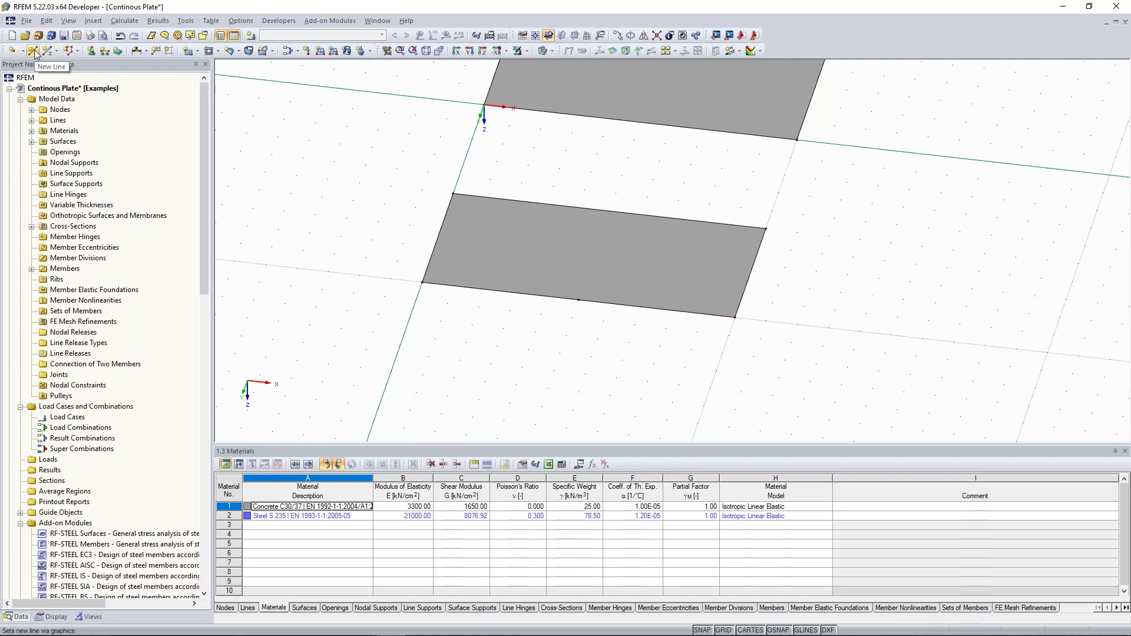
click(35, 53)
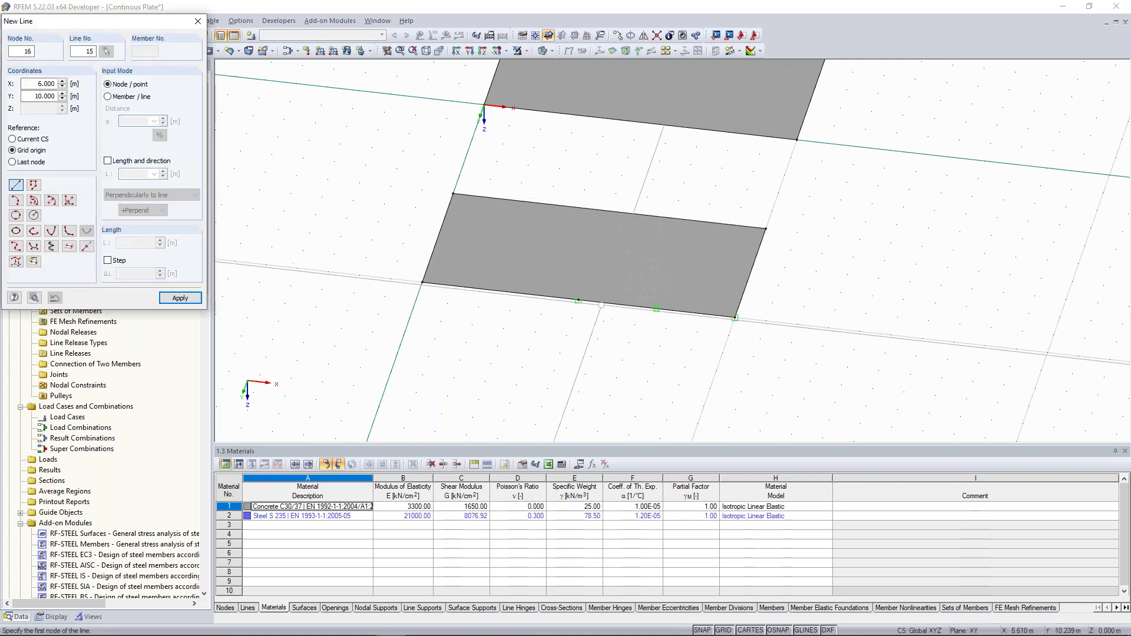
click(578, 300)
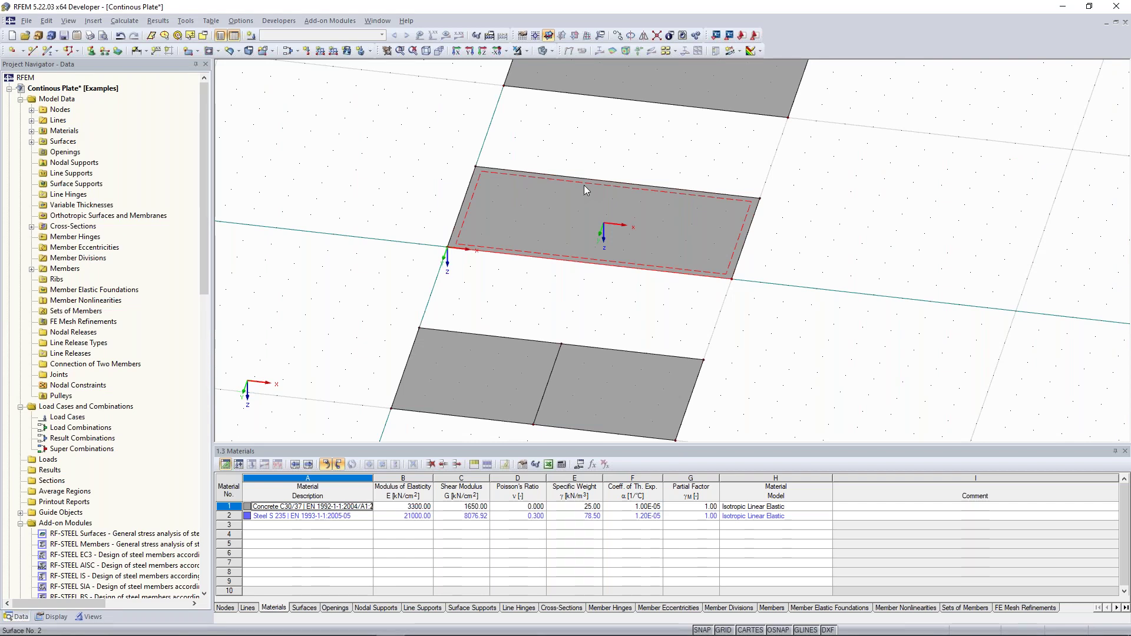
Divide the middle surface's Y 0 edge by distance, with a new intermediate node 5 m (50 %) from the line start.
right_click(583, 293)
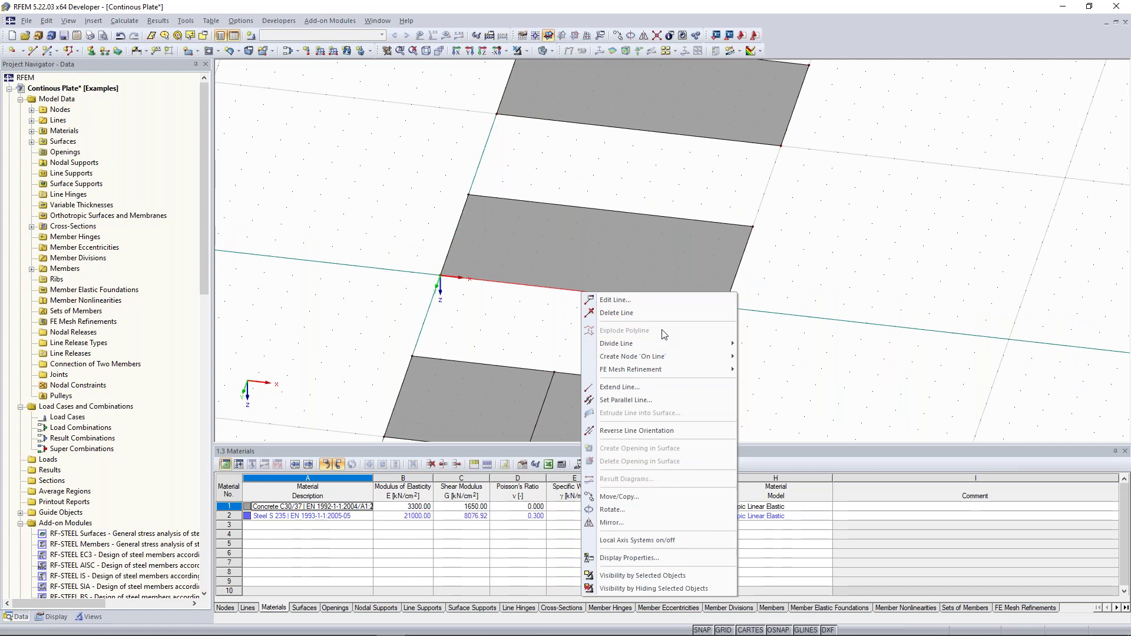
mouse_move(727, 343)
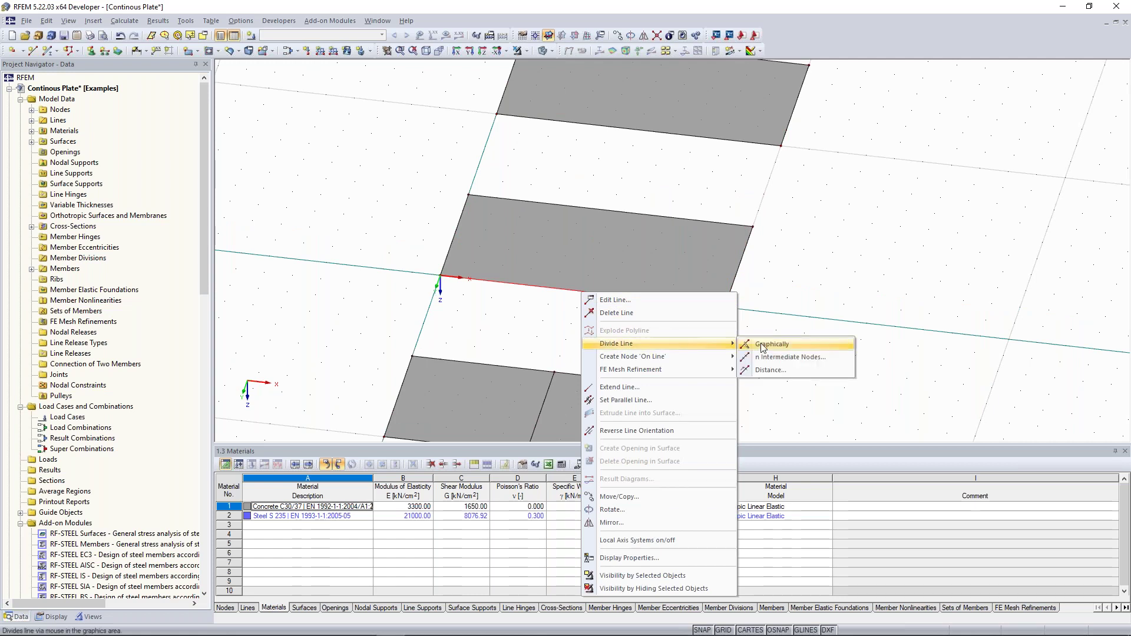
click(783, 376)
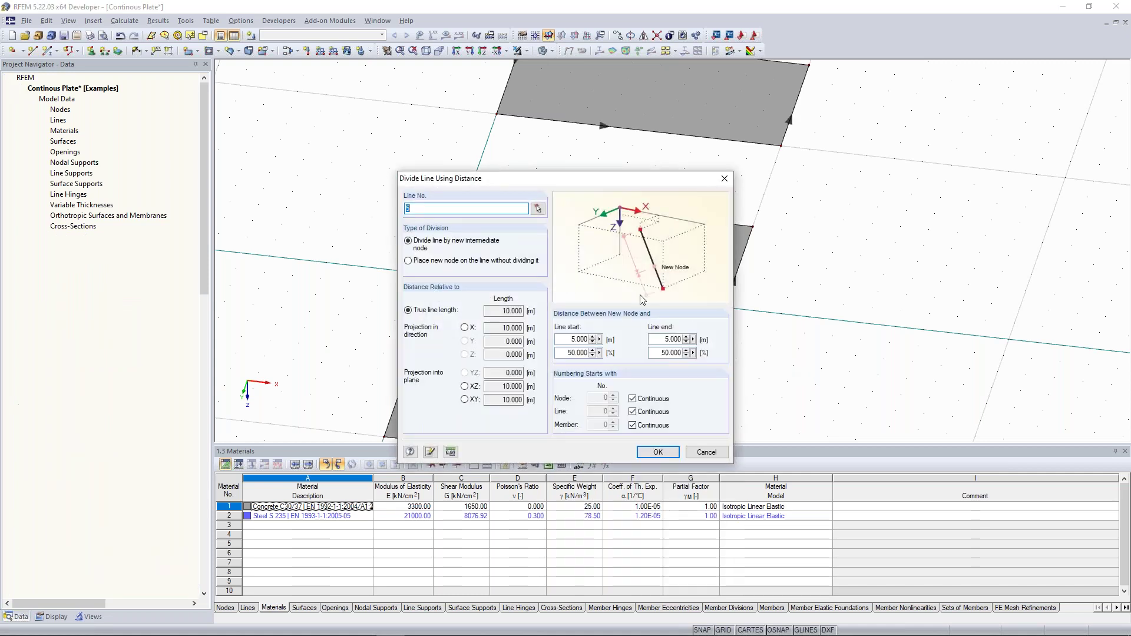
drag(537, 183, 938, 130)
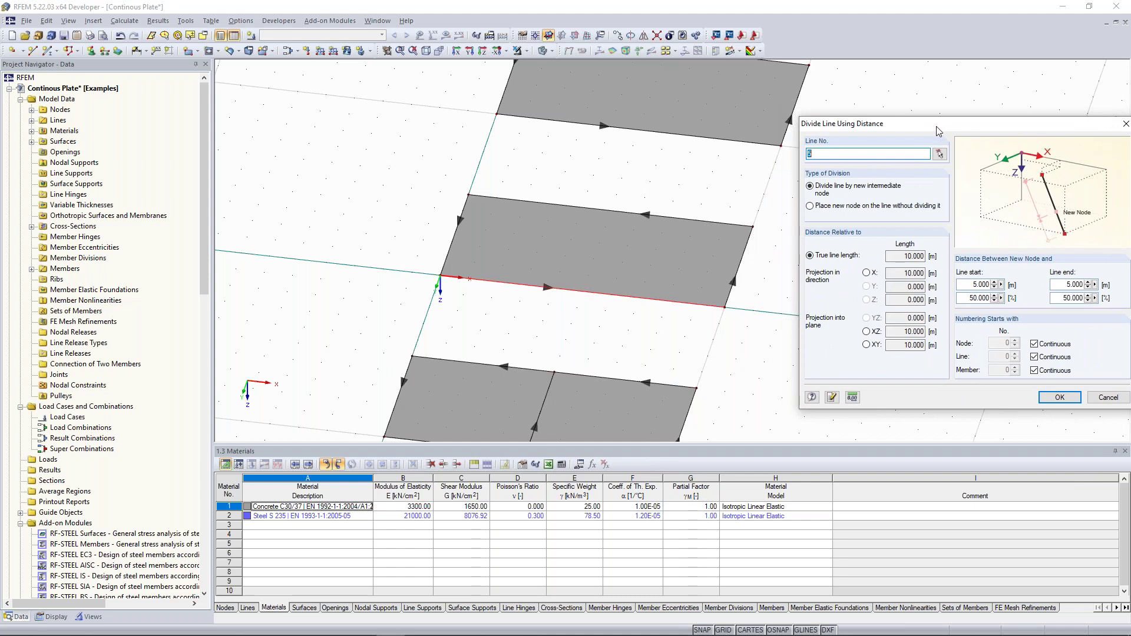
drag(937, 127, 937, 126)
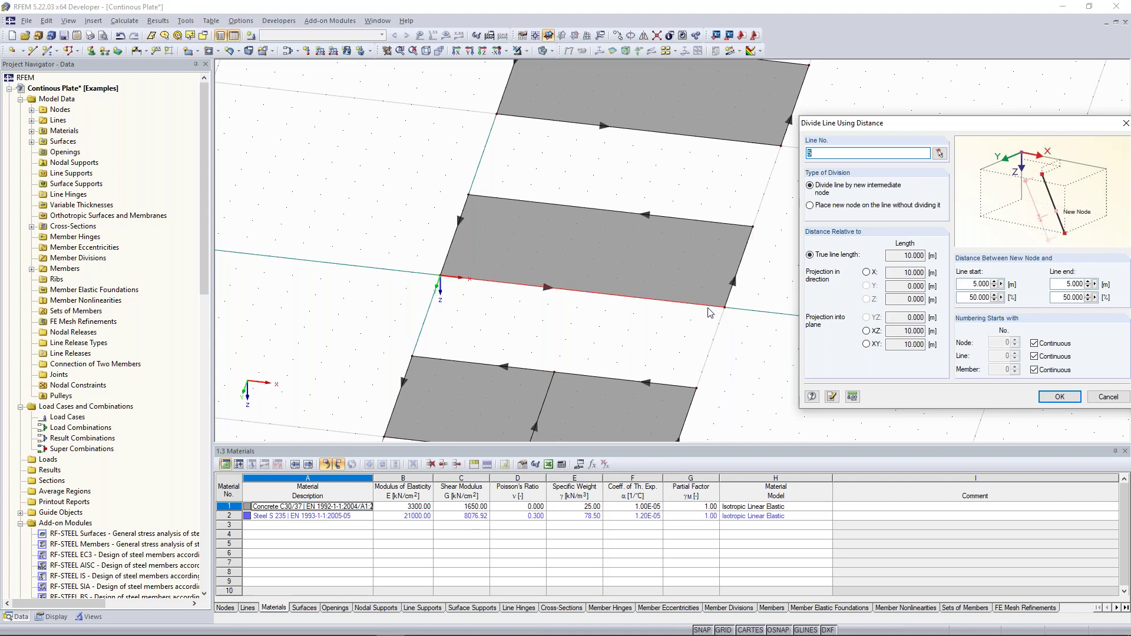
drag(914, 129, 872, 125)
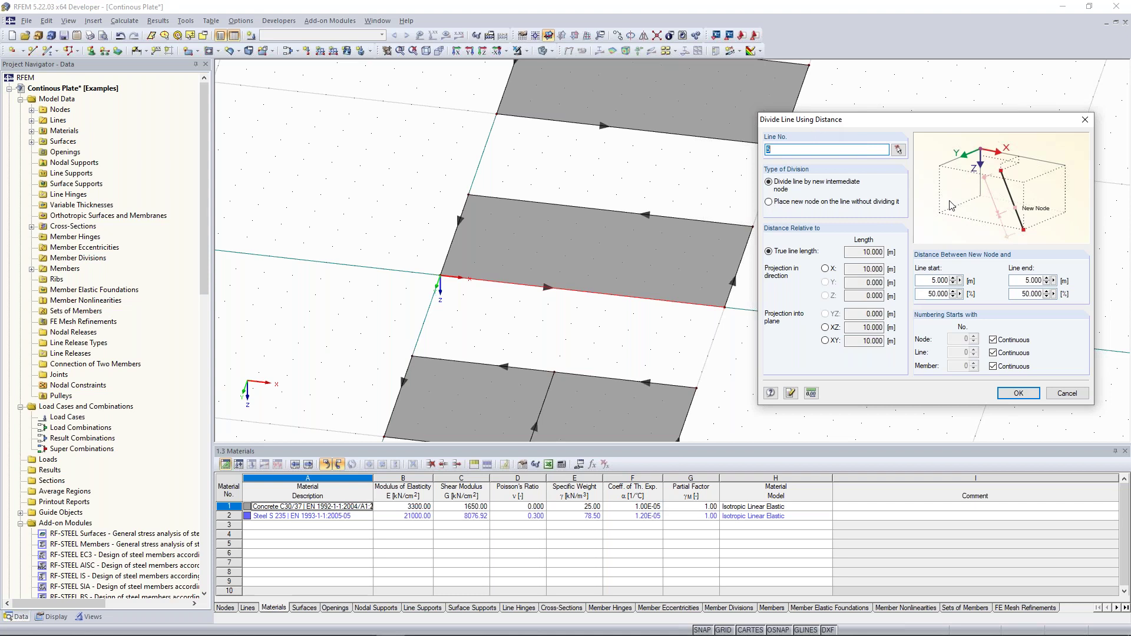
double_click(932, 281)
click(928, 283)
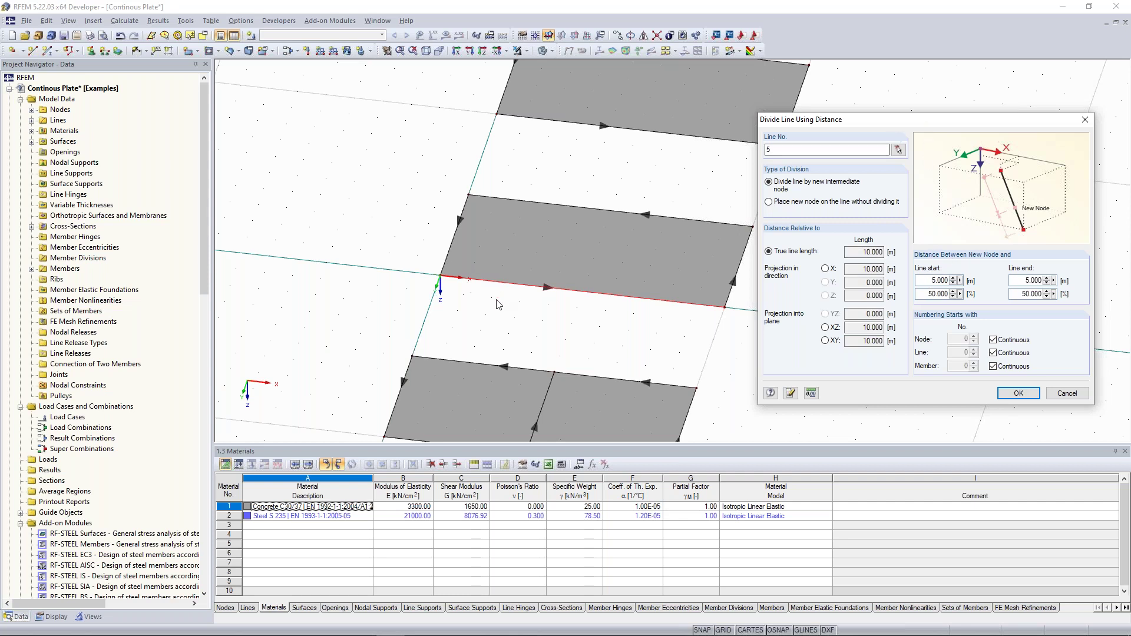
double_click(937, 281)
text(6)
double_click(944, 281)
click(1018, 393)
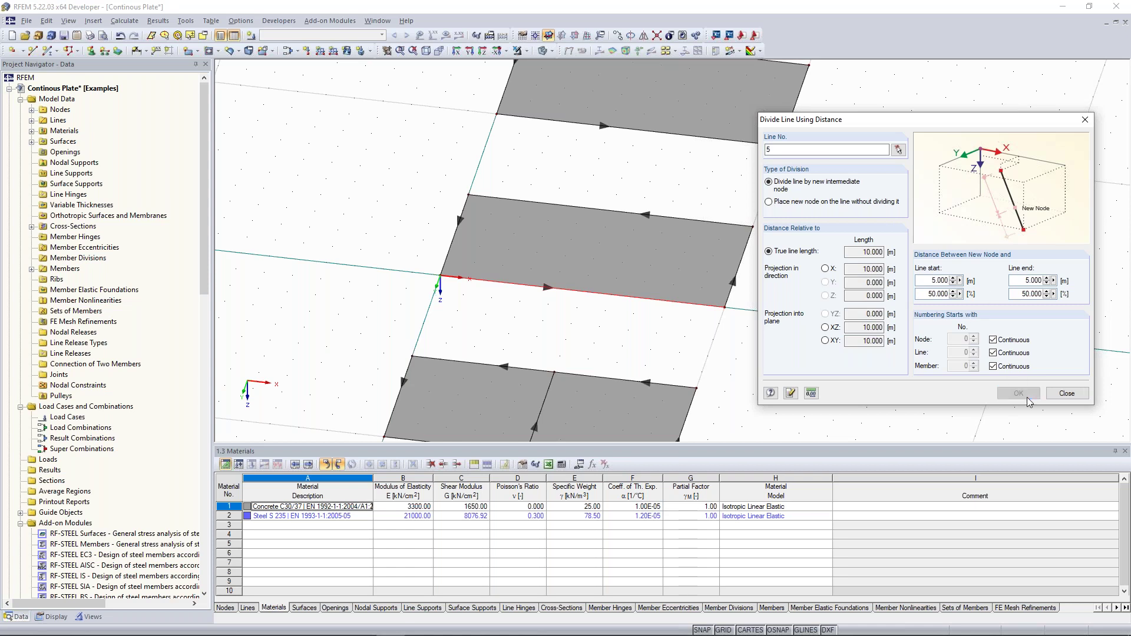
Copy the nearest surface's dividing line onto the middle surface, starting at the new midpoint node of its Y 0 edge.
scroll(831, 198, down, 2)
middle_drag(835, 191, 818, 222)
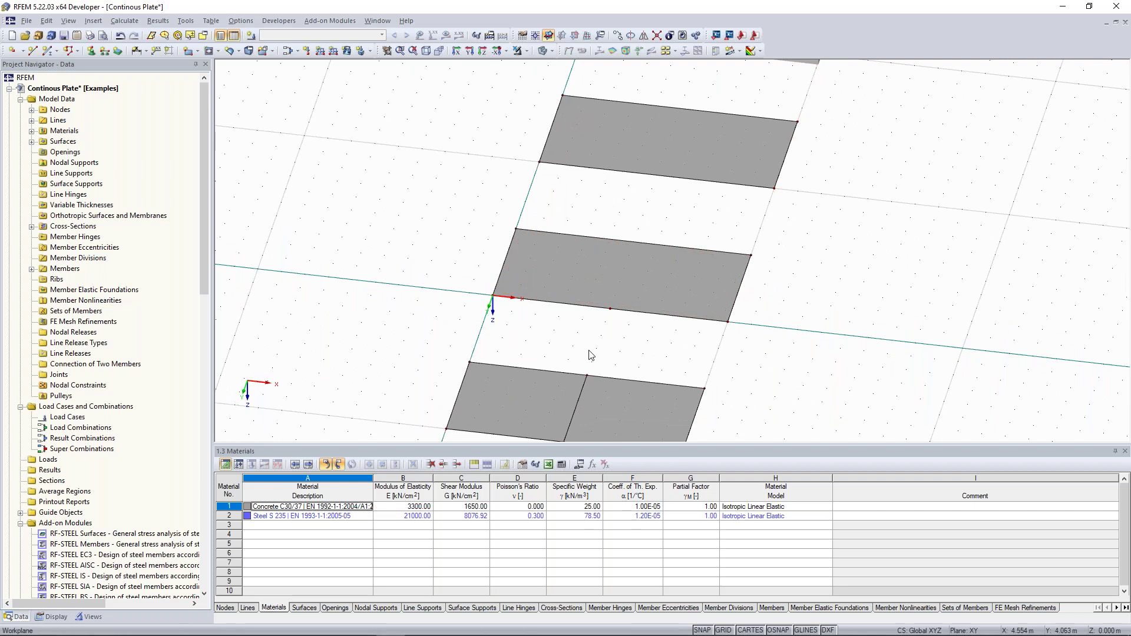
middle_drag(589, 356, 563, 310)
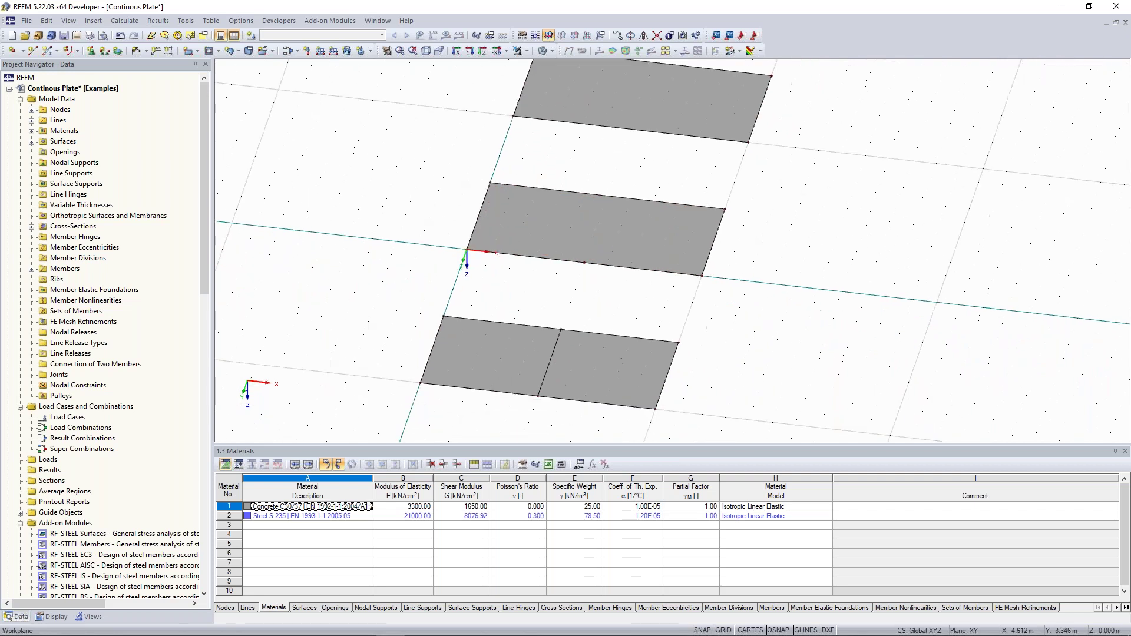
right_click(555, 348)
click(527, 334)
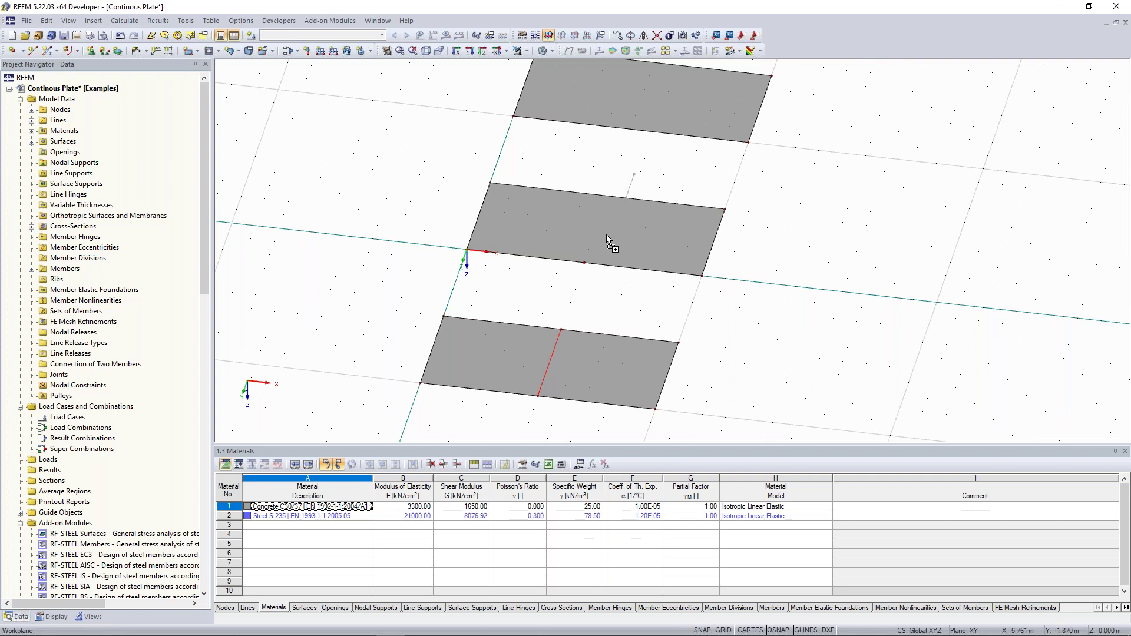
click(584, 263)
middle_drag(621, 182, 566, 260)
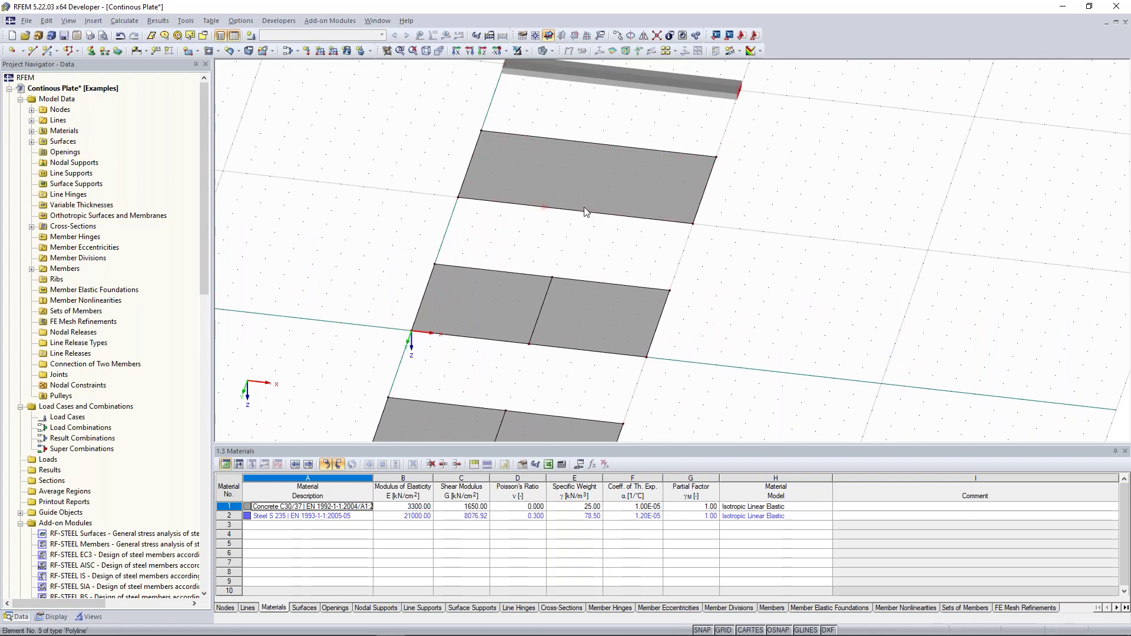
Copy the middle surface's dividing line onto the surface at Y -10 m, starting at its edge midpoint at X 5 m.
click(532, 334)
ctrl+drag(540, 303, 576, 211)
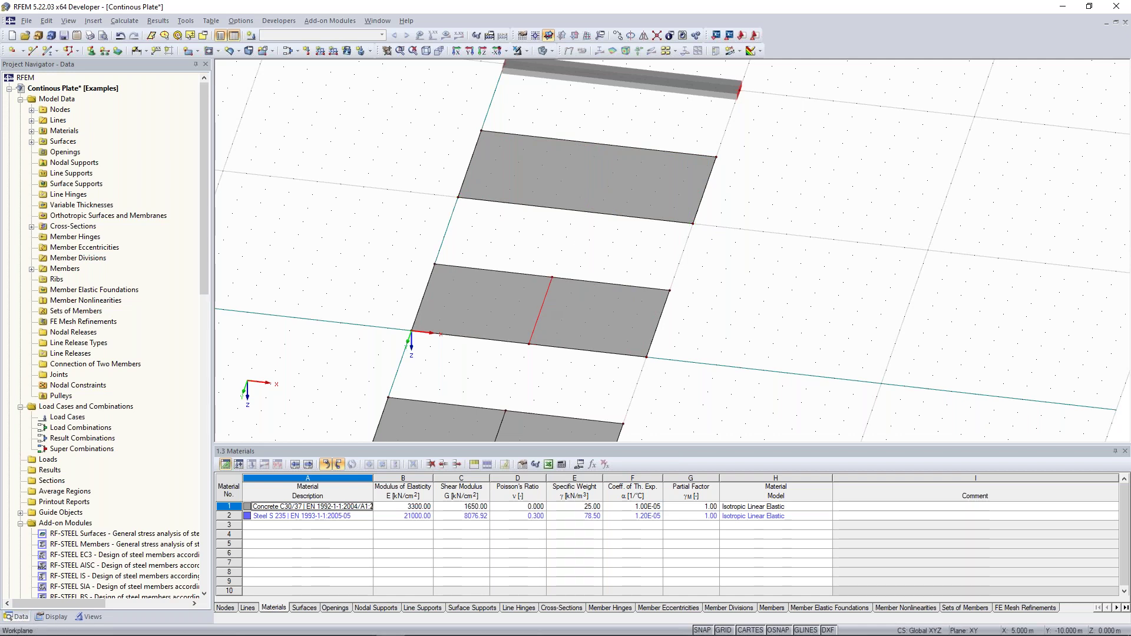
click(584, 236)
scroll(602, 165, down, 1)
mouse_move(603, 166)
middle_down()
mouse_move(631, 116)
mouse_move(613, 147)
middle_up()
scroll(613, 147, down, 1)
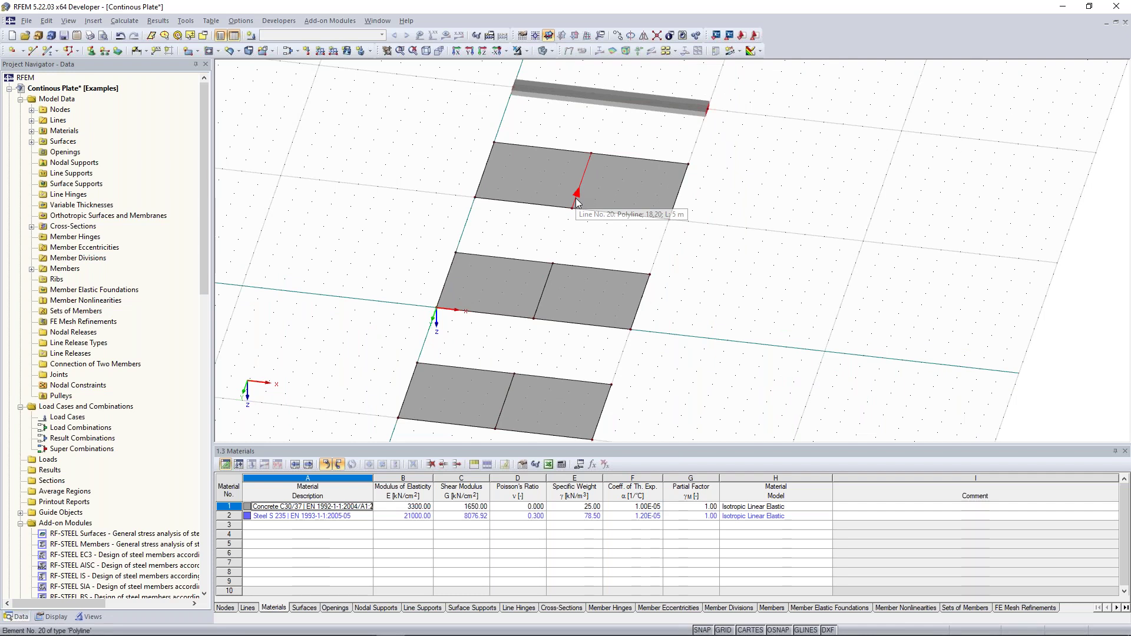
Copy the dividing line of the Y -10 m surface into the free workplane area beside it and delete that copy.
ctrl+drag(576, 203, 838, 213)
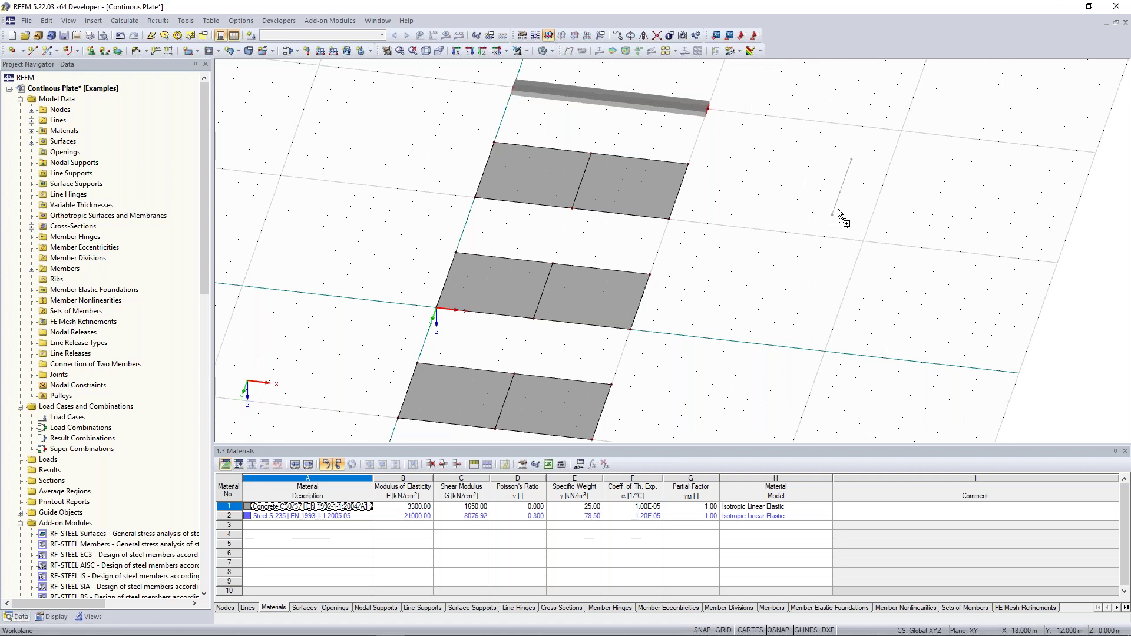
ctrl+drag(838, 209, 809, 238)
ctrl+drag(808, 237, 809, 238)
drag(781, 151, 856, 246)
key(Delete)
Divide the beam member at Y -20 m at its midpoint using one intermediate node, dividing the line by the new node.
middle_drag(744, 230, 736, 333)
scroll(628, 210, up, 4)
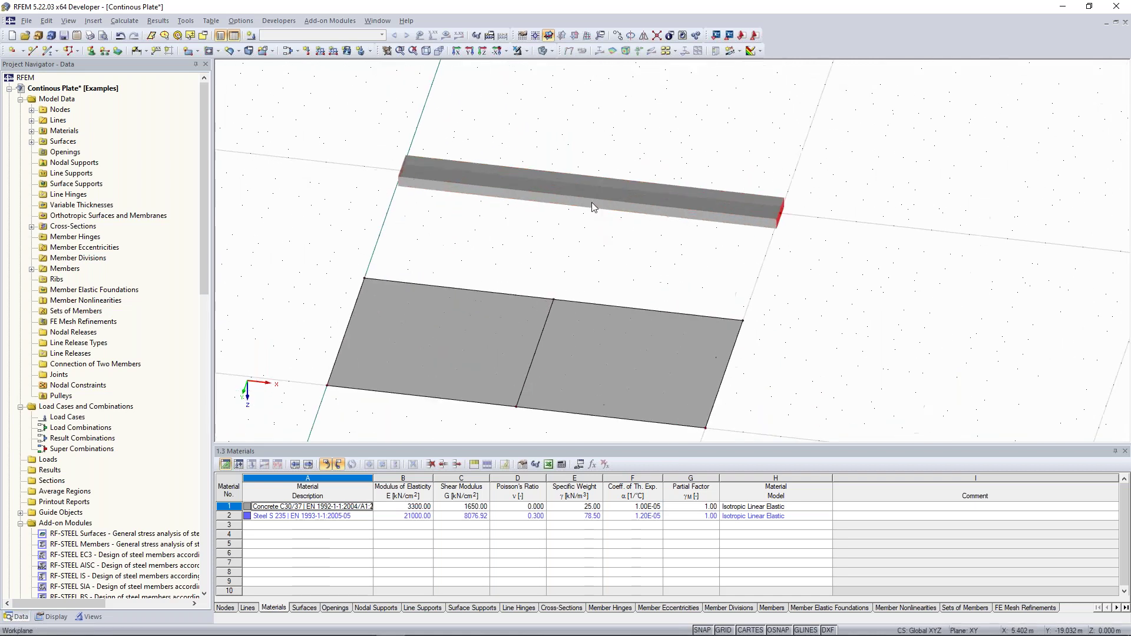
middle_drag(626, 226, 644, 245)
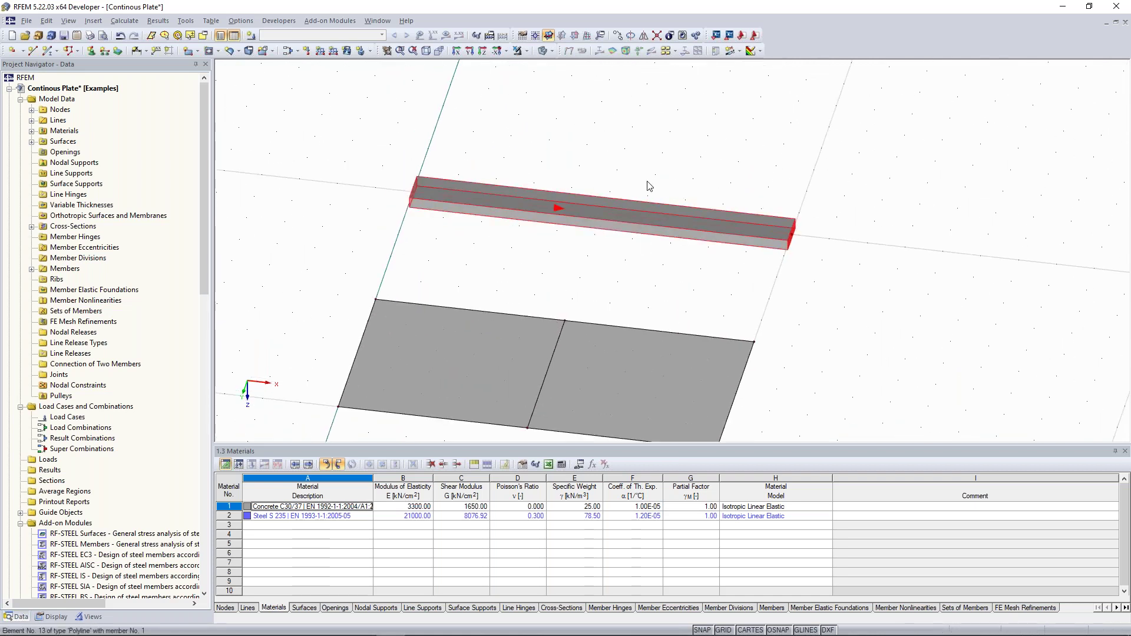
middle_drag(648, 184, 626, 191)
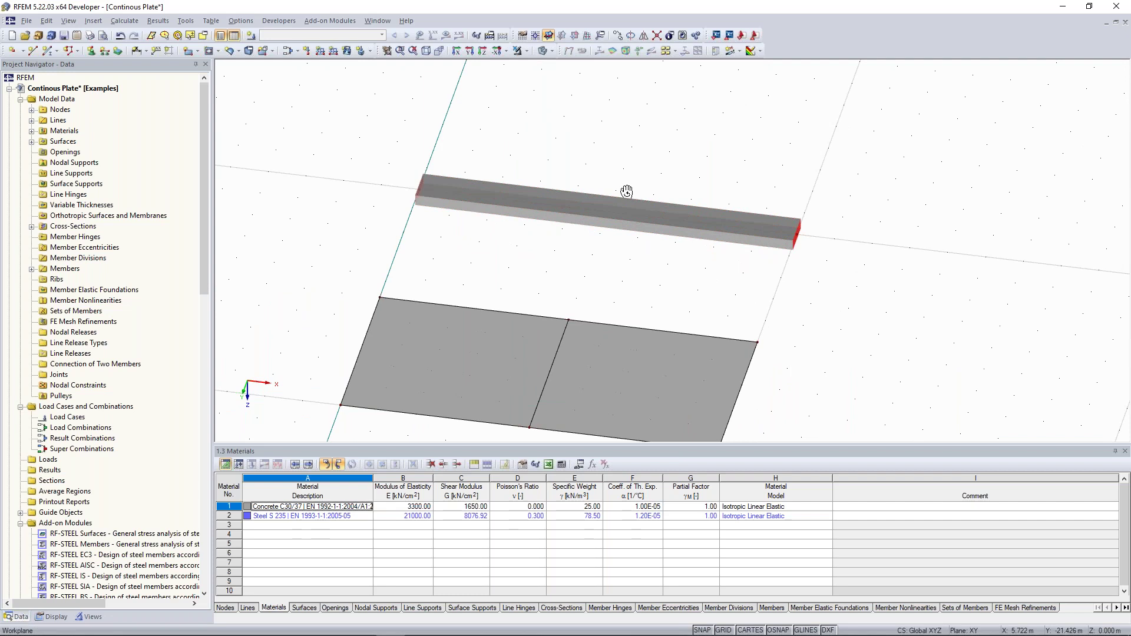
scroll(601, 265, down, 1)
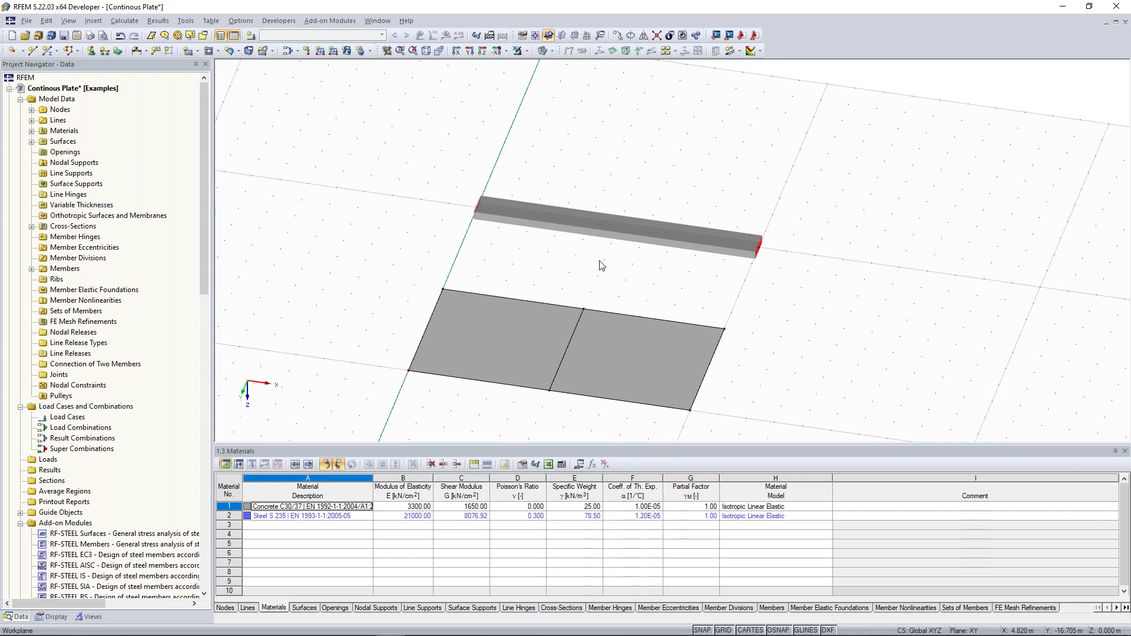
right_click(620, 231)
mouse_move(733, 70)
click(851, 87)
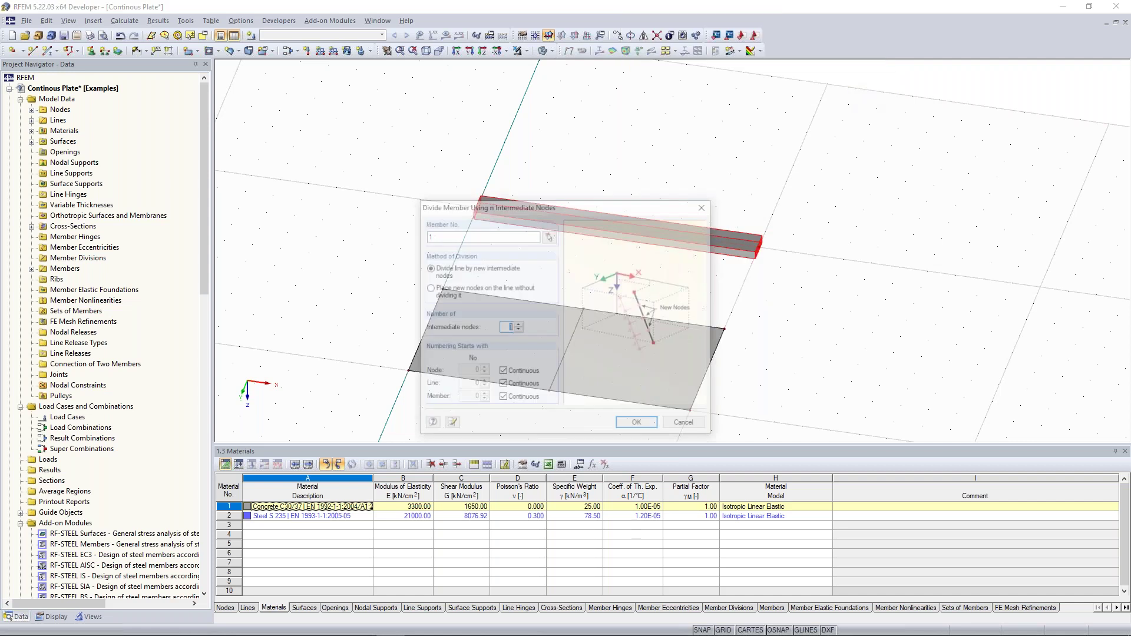
drag(542, 209, 921, 108)
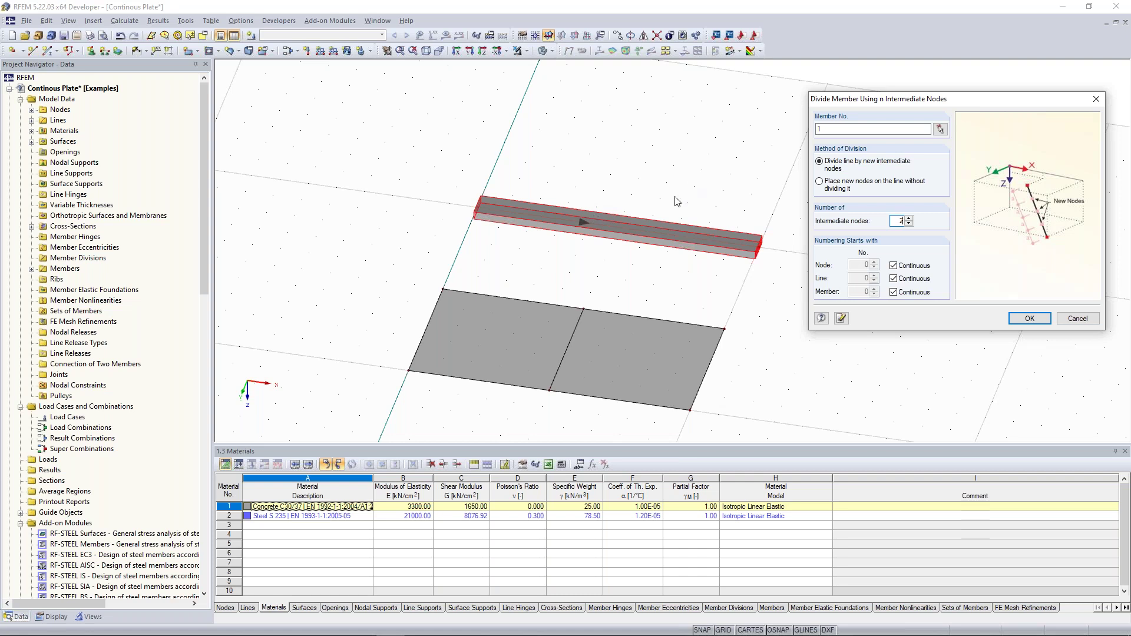
double_click(900, 221)
click(1029, 318)
Define a hinged line support in global axes X,Y,Z, restrained in uZ with φX and φY free, and start placing it.
scroll(675, 176, down, 4)
middle_drag(677, 184, 622, 150)
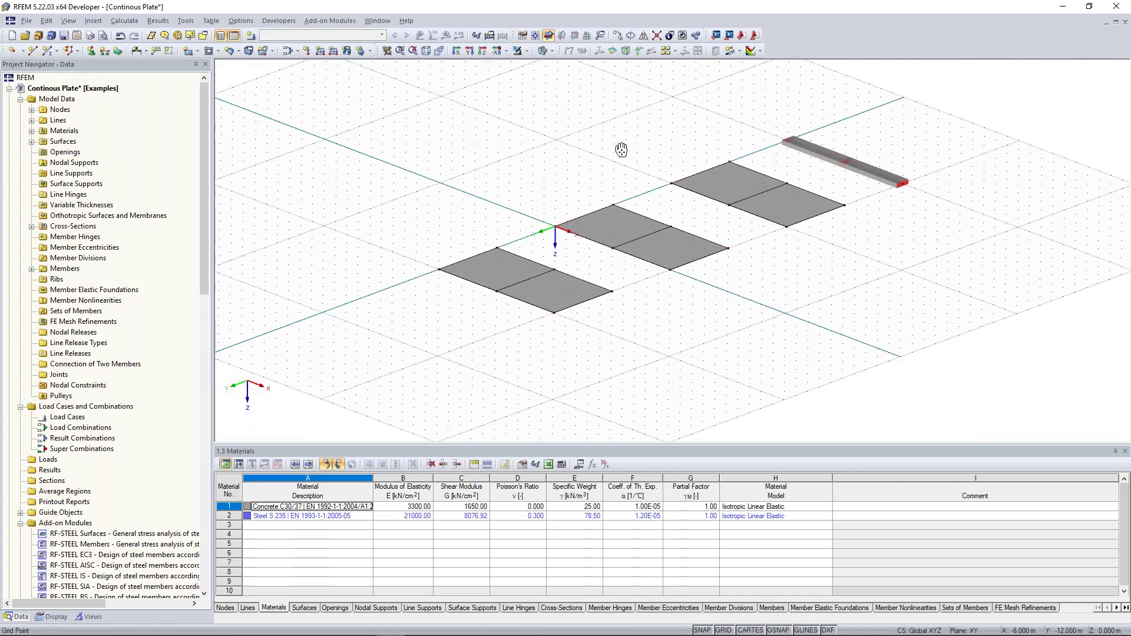
scroll(623, 150, up, 2)
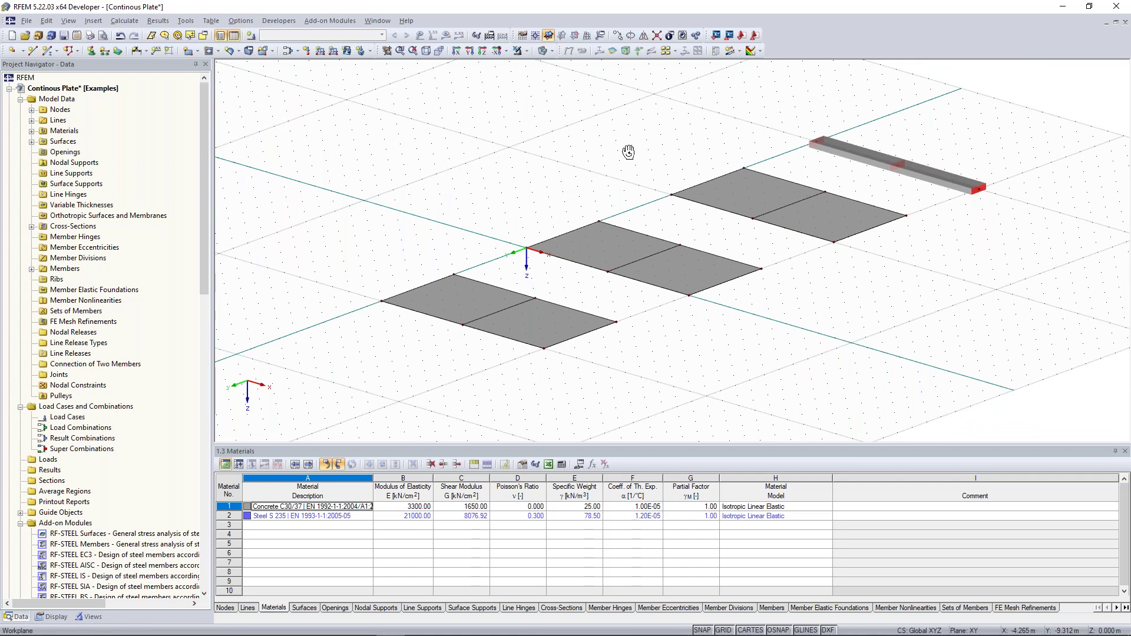
ctrl+middle_drag(629, 152, 593, 142)
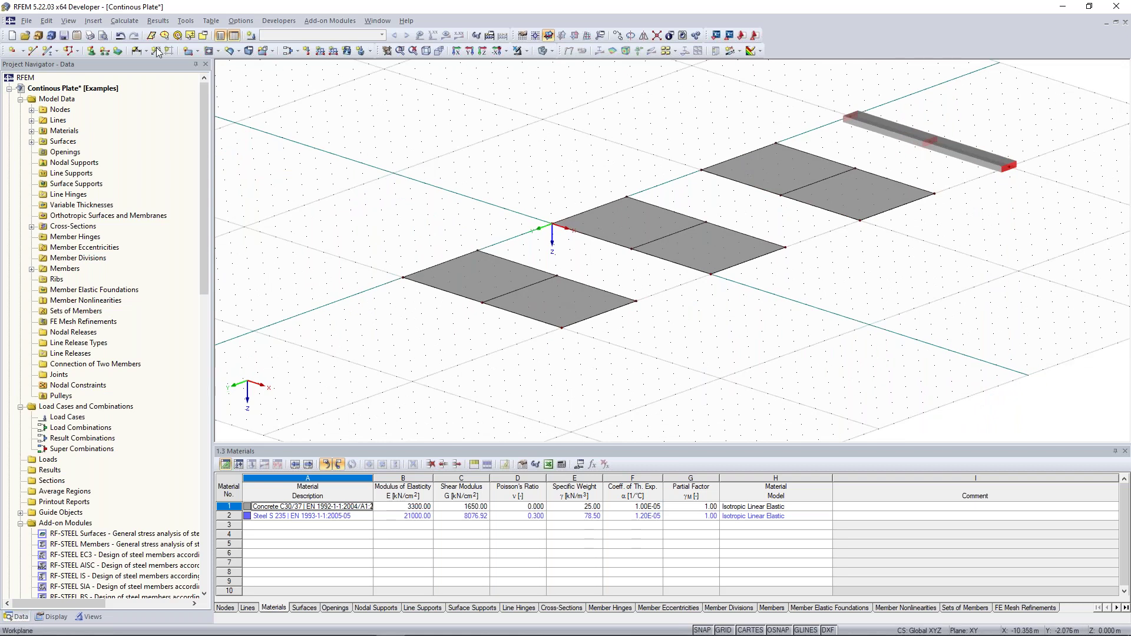
click(104, 52)
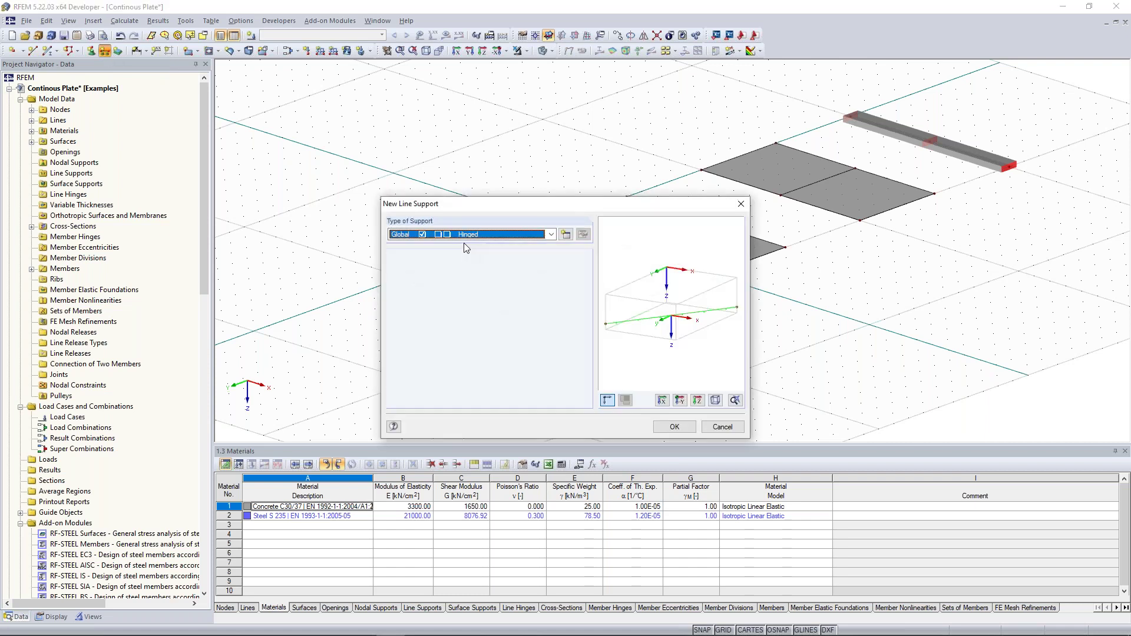
drag(468, 207, 371, 143)
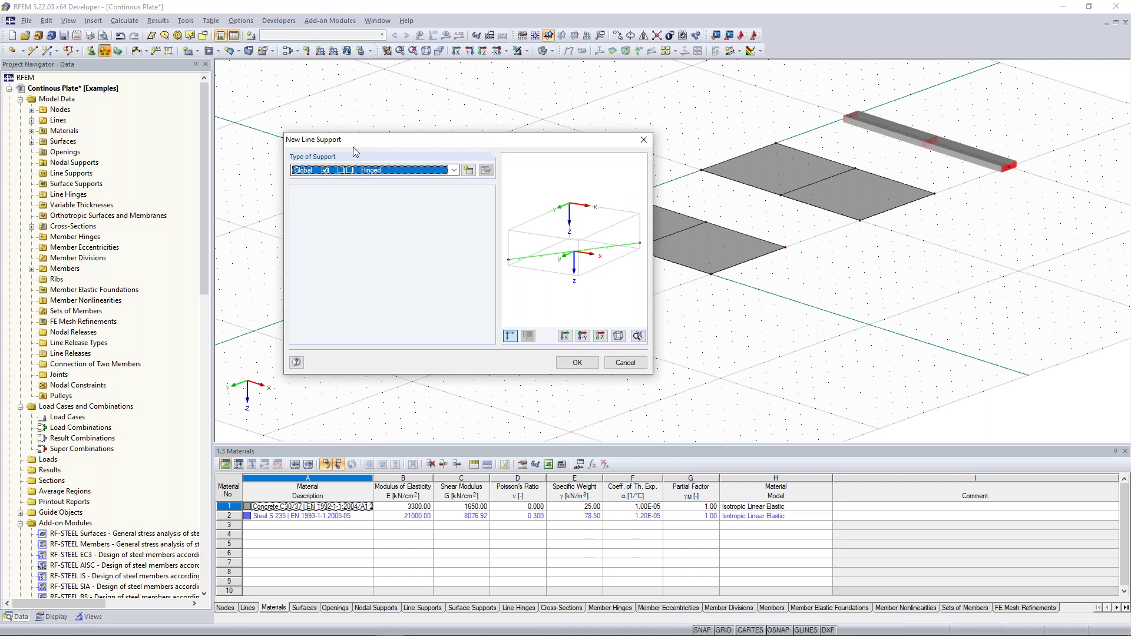
click(447, 171)
click(324, 183)
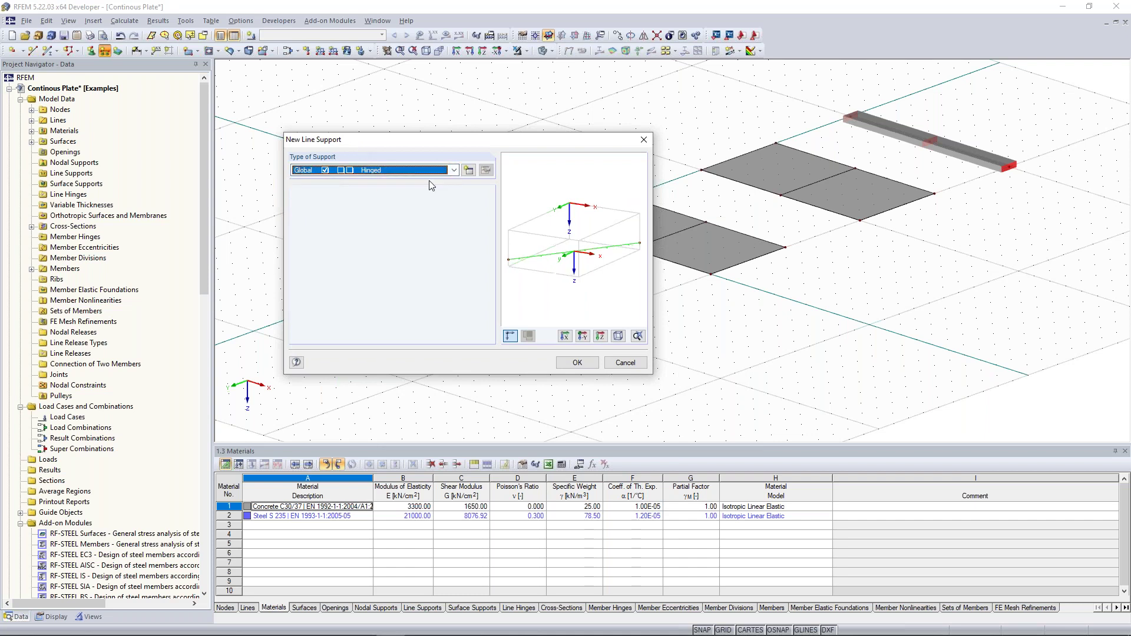
click(468, 171)
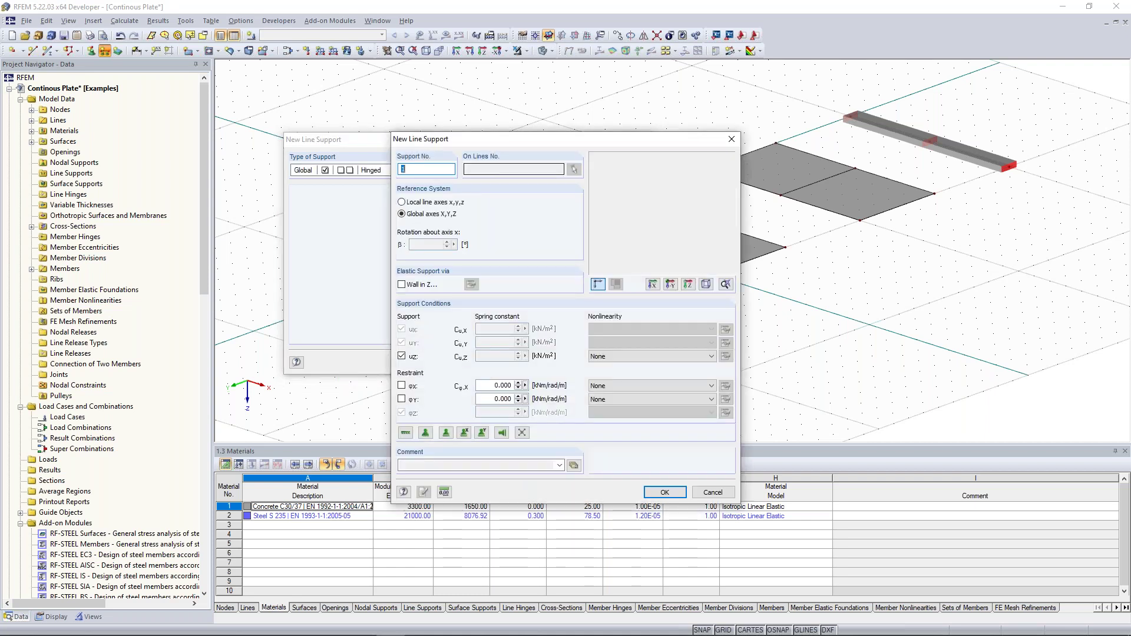
drag(513, 139, 855, 45)
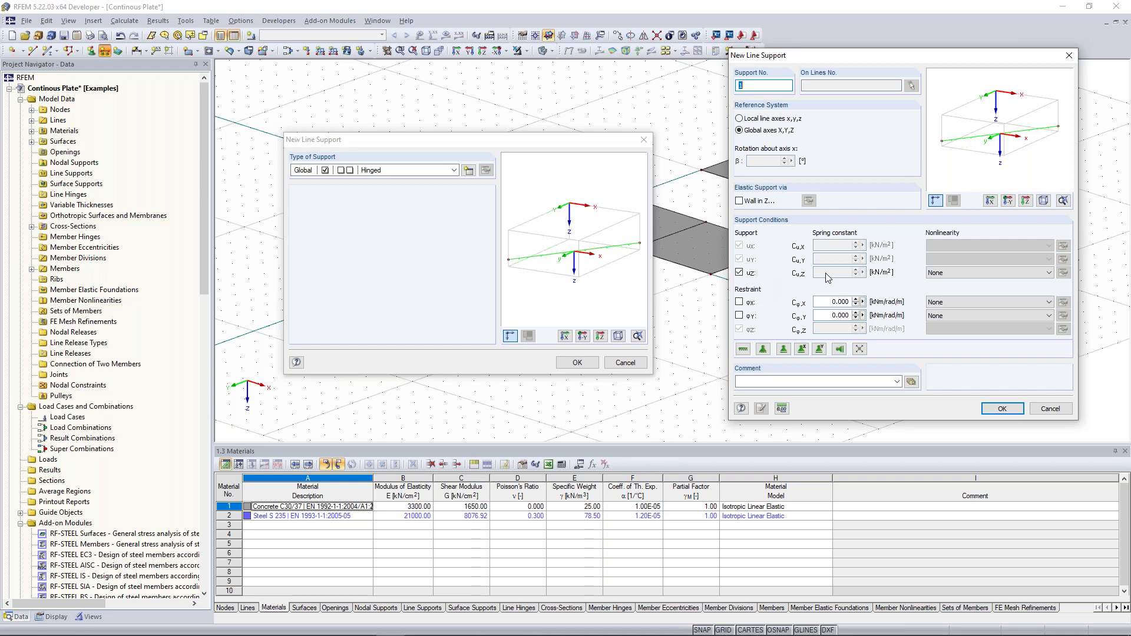
key(Return)
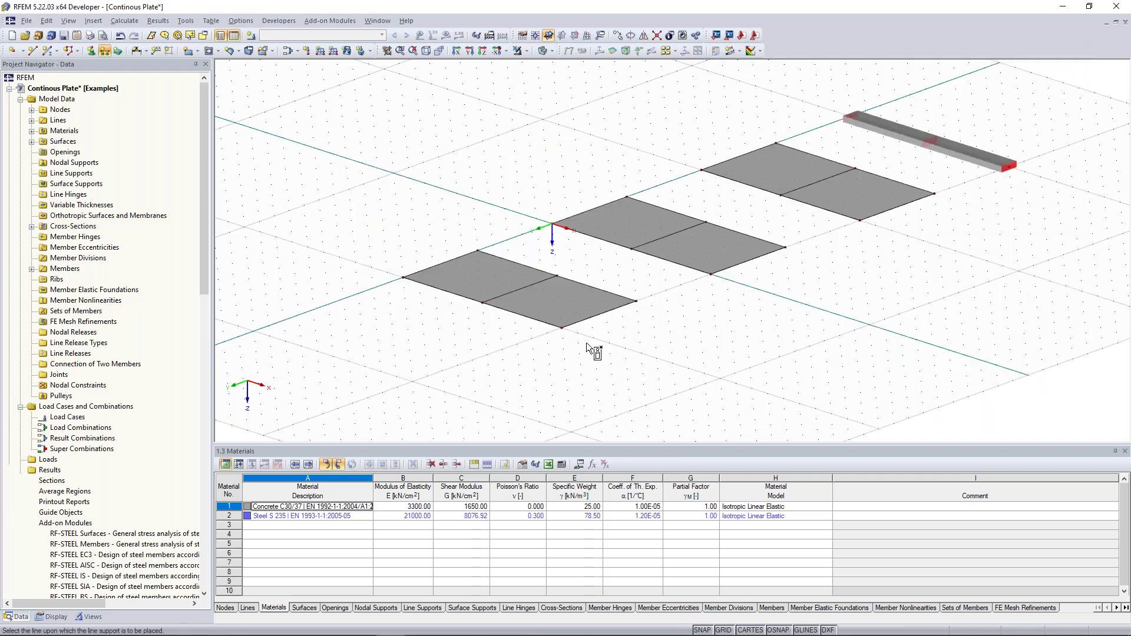
Place the hinged line support on both outer 5 m edges and the dividing line of all three surfaces, and end placement.
ctrl+middle_drag(586, 341, 497, 337)
click(454, 277)
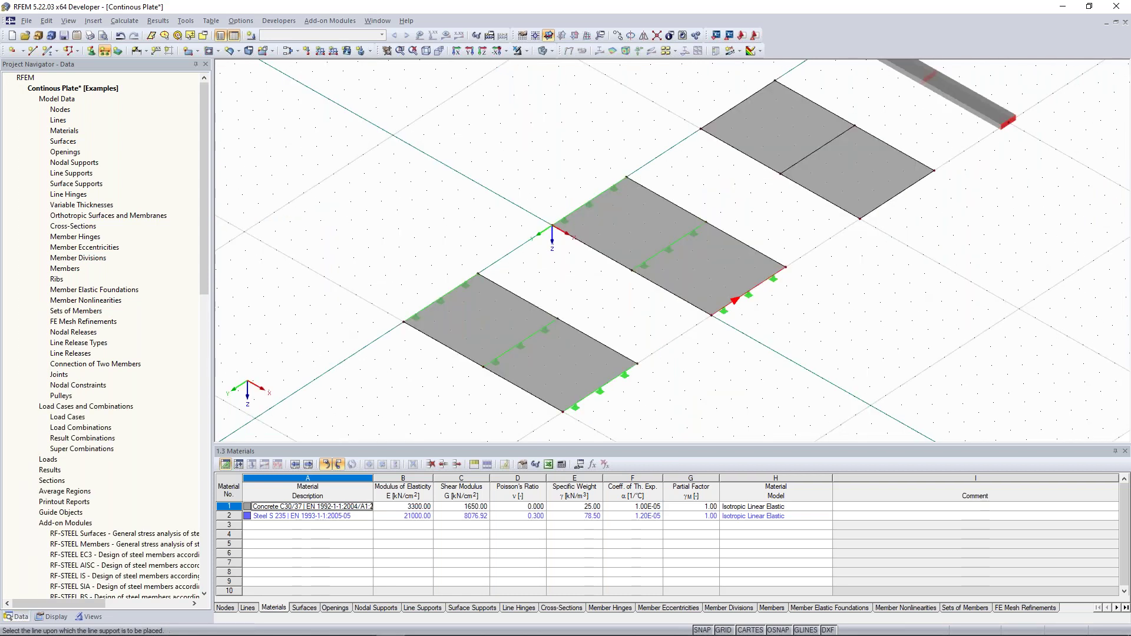
ctrl+middle_drag(740, 297, 756, 256)
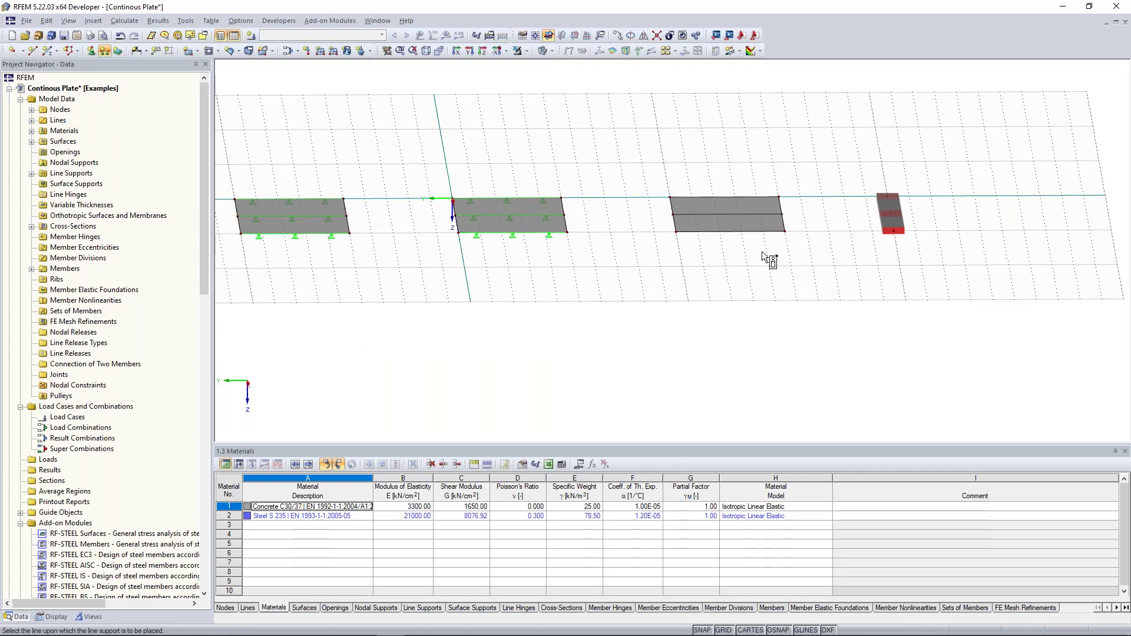
click(726, 174)
key(Escape)
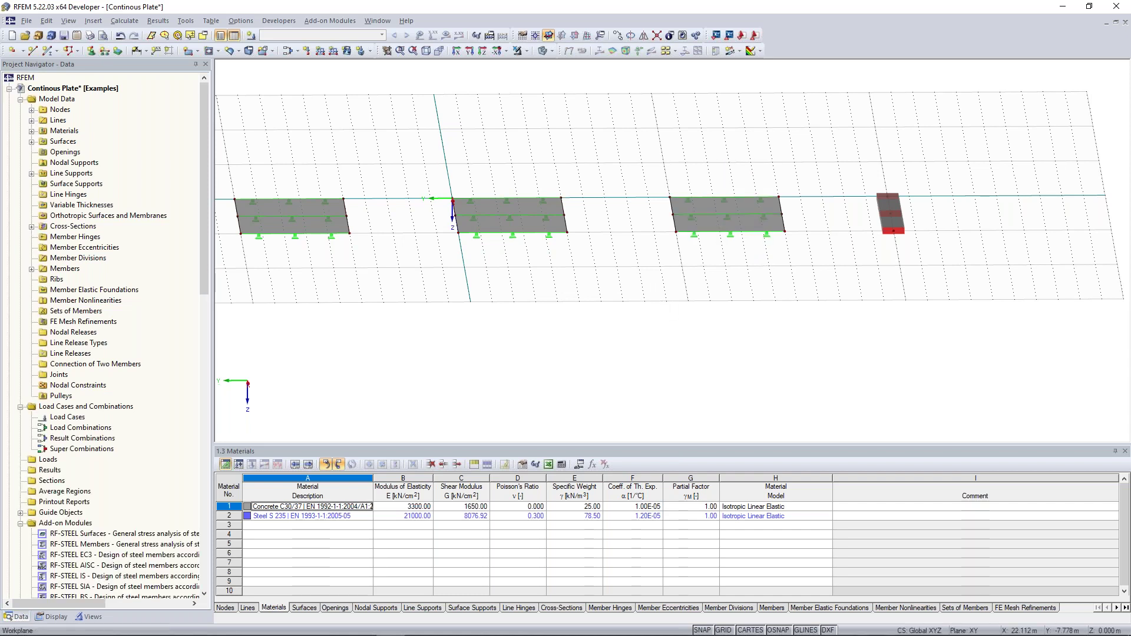
ctrl+middle_drag(615, 268, 884, 247)
middle_drag(723, 243, 712, 252)
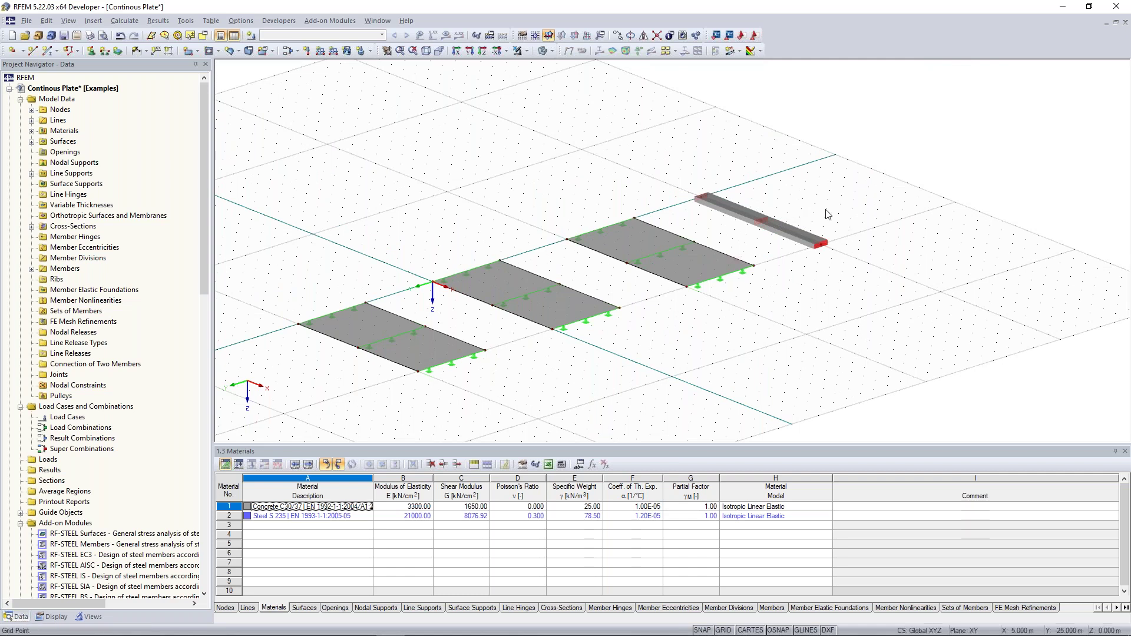
scroll(814, 216, up, 5)
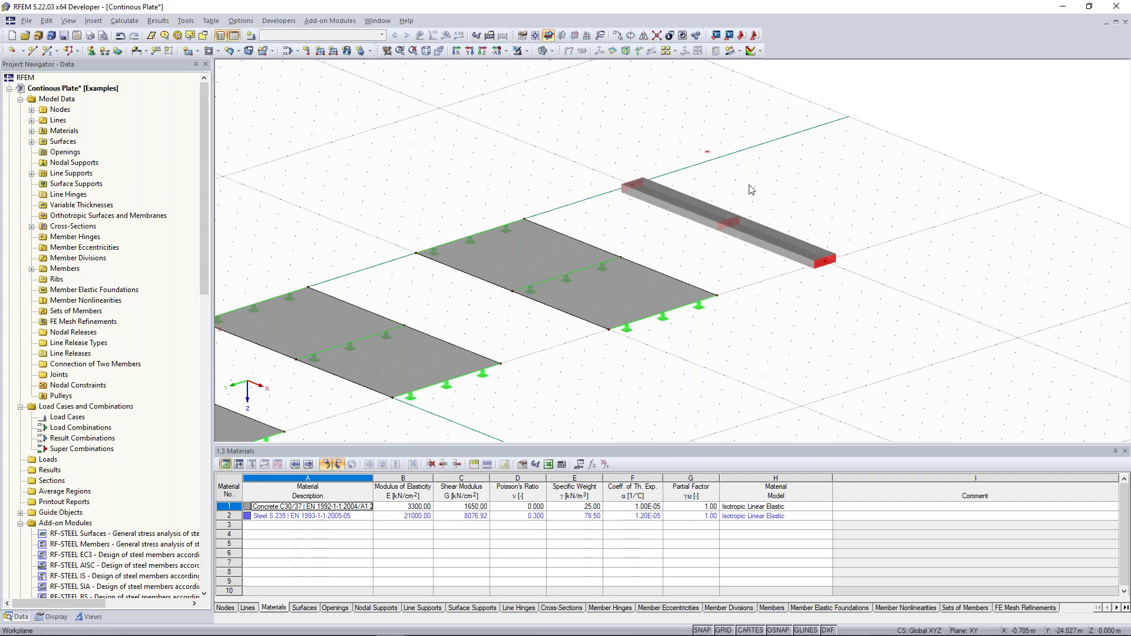
Define a hinged nodal support in global axes X,Y,Z, restrained in uZ with φX and φY free, on the beam's nodes 14 and 21.
drag(706, 150, 750, 184)
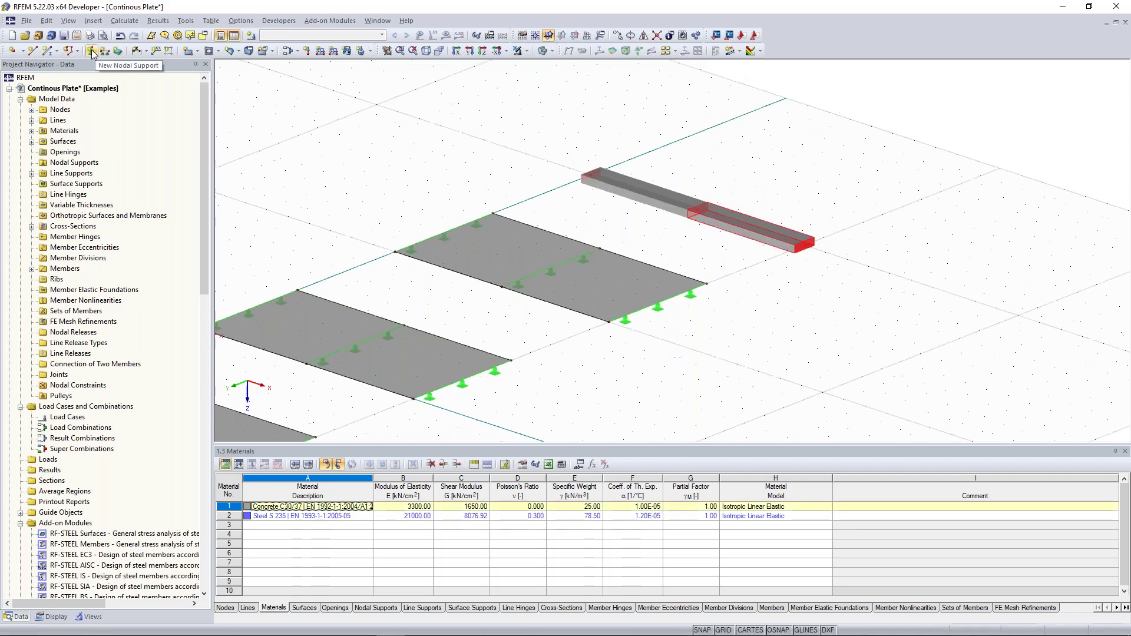
click(92, 52)
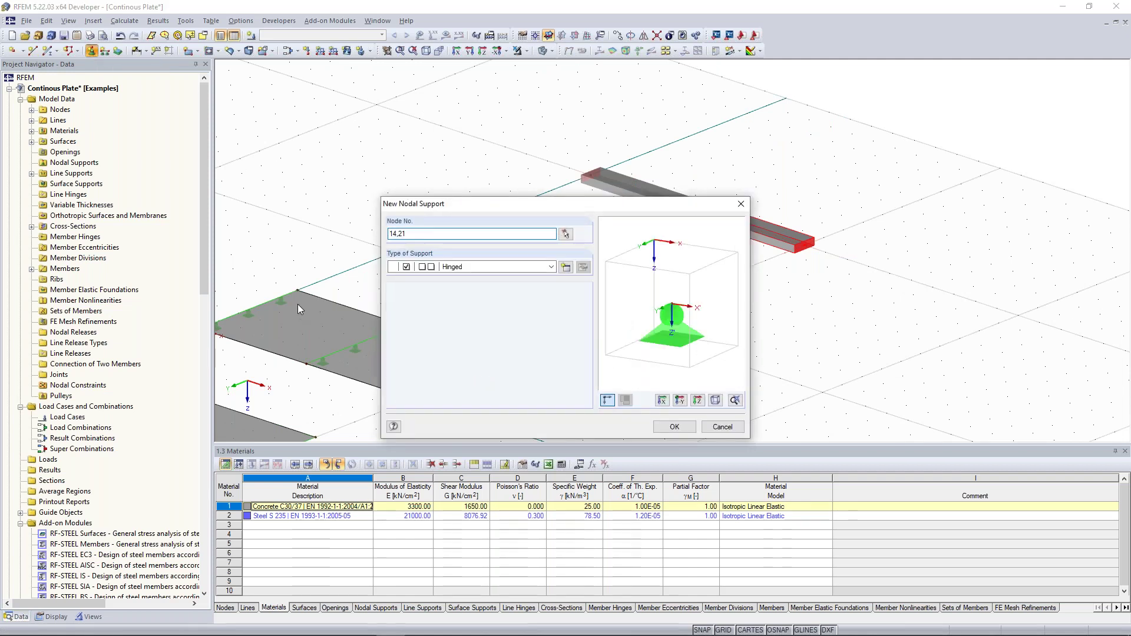
drag(457, 205, 433, 157)
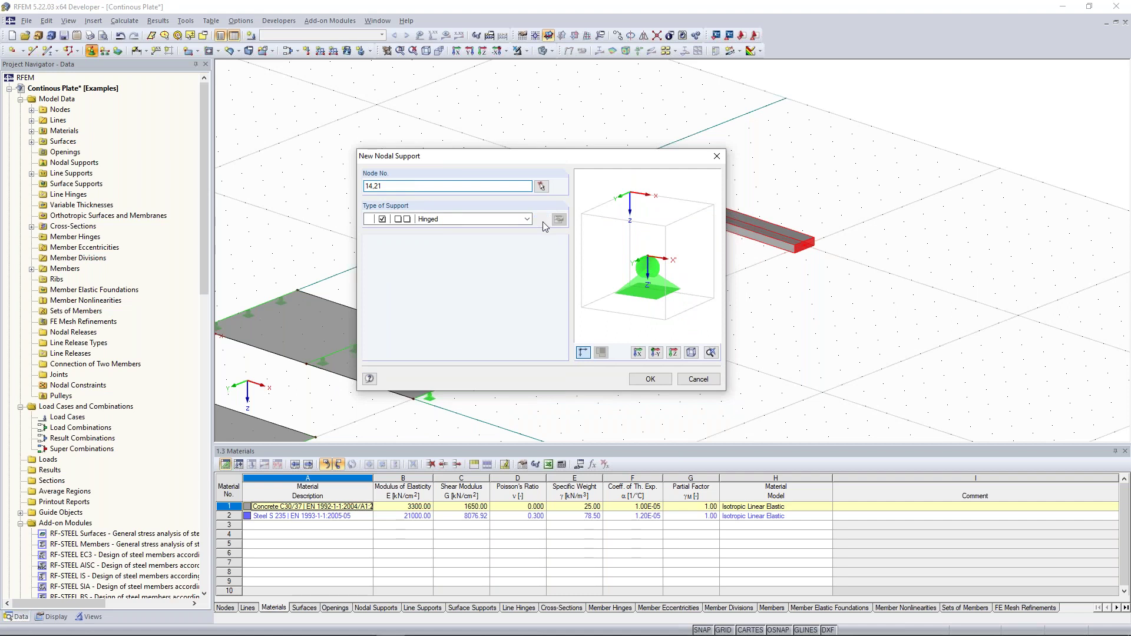
click(558, 219)
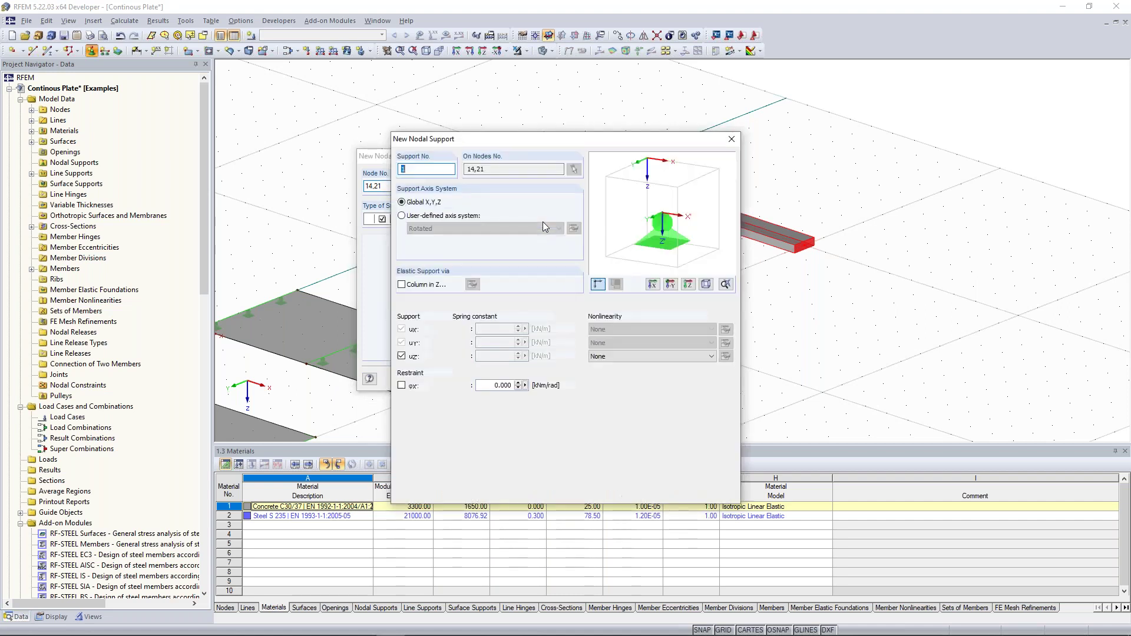
drag(589, 139, 898, 72)
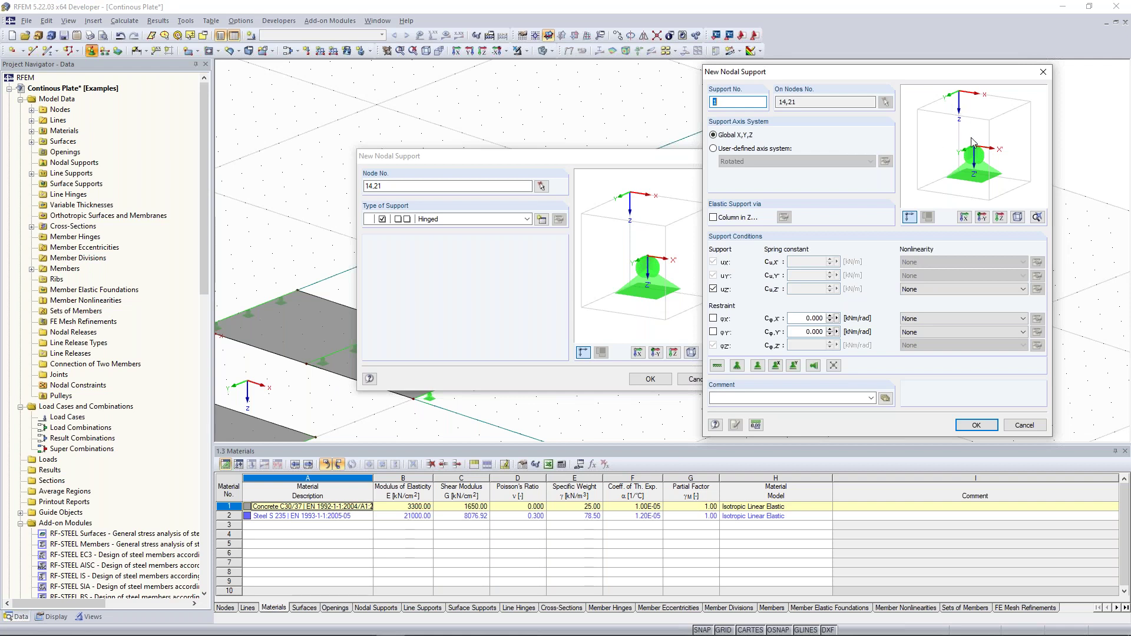
drag(978, 134, 969, 106)
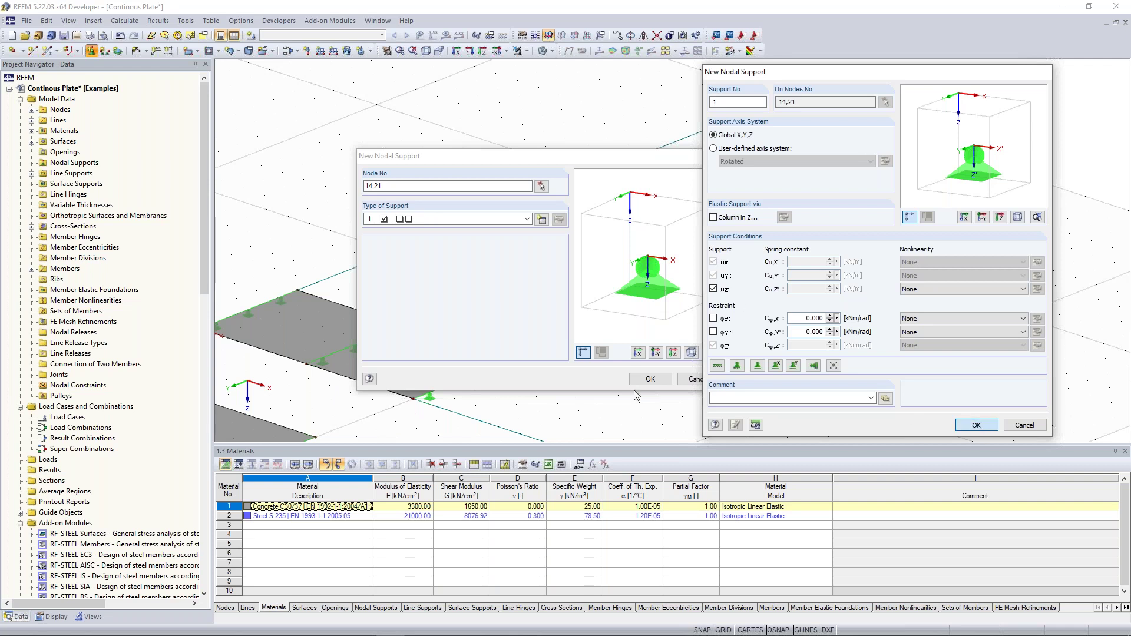
click(651, 381)
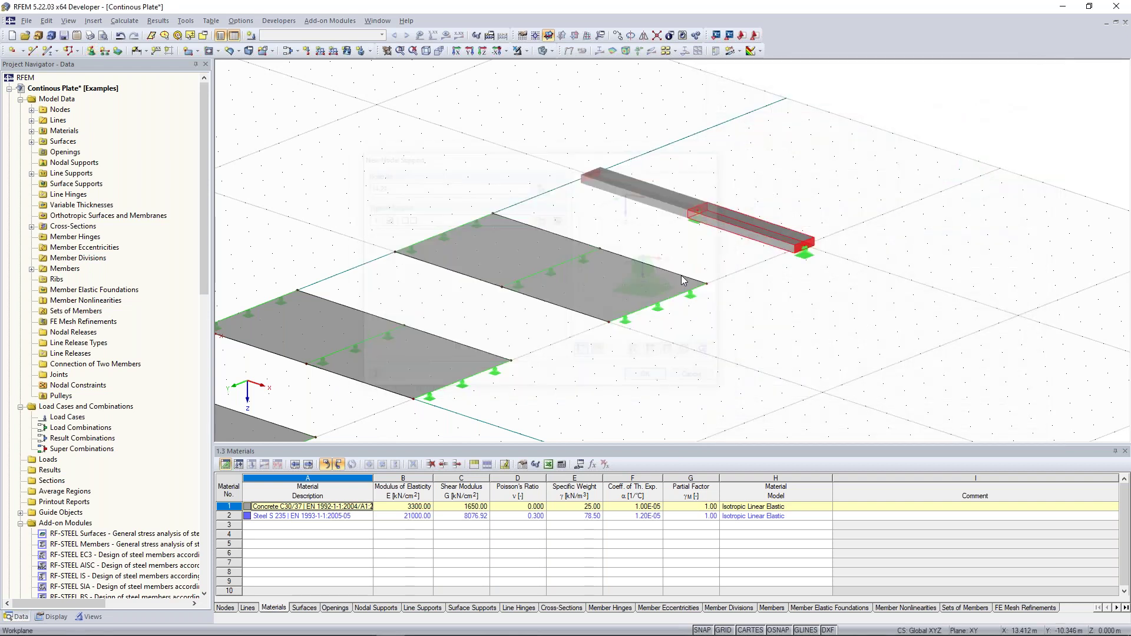
Assign a new nodal support type to the beam's remaining end node 13, restrained in uZ and φX with φY free.
scroll(643, 147, up, 4)
scroll(651, 237, down, 1)
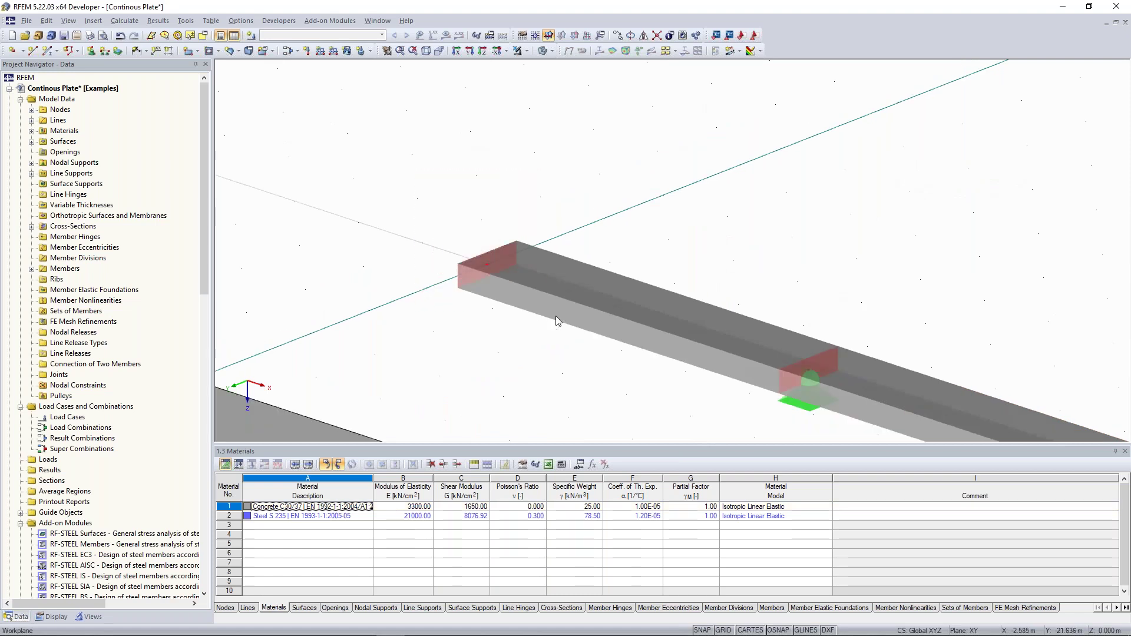
scroll(556, 321, down, 3)
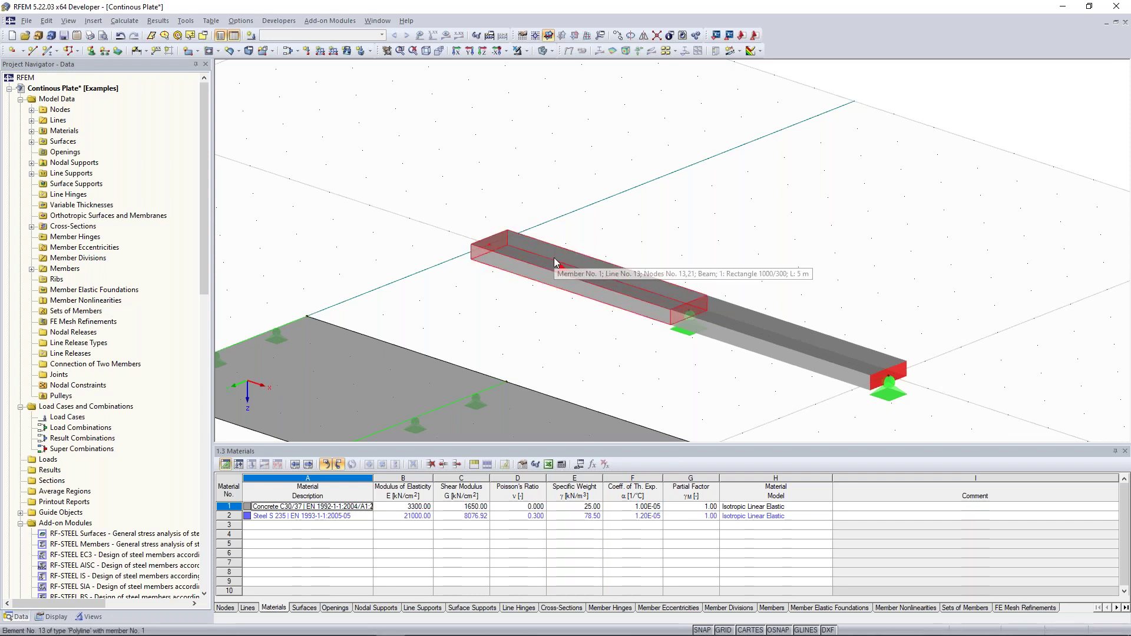
click(92, 51)
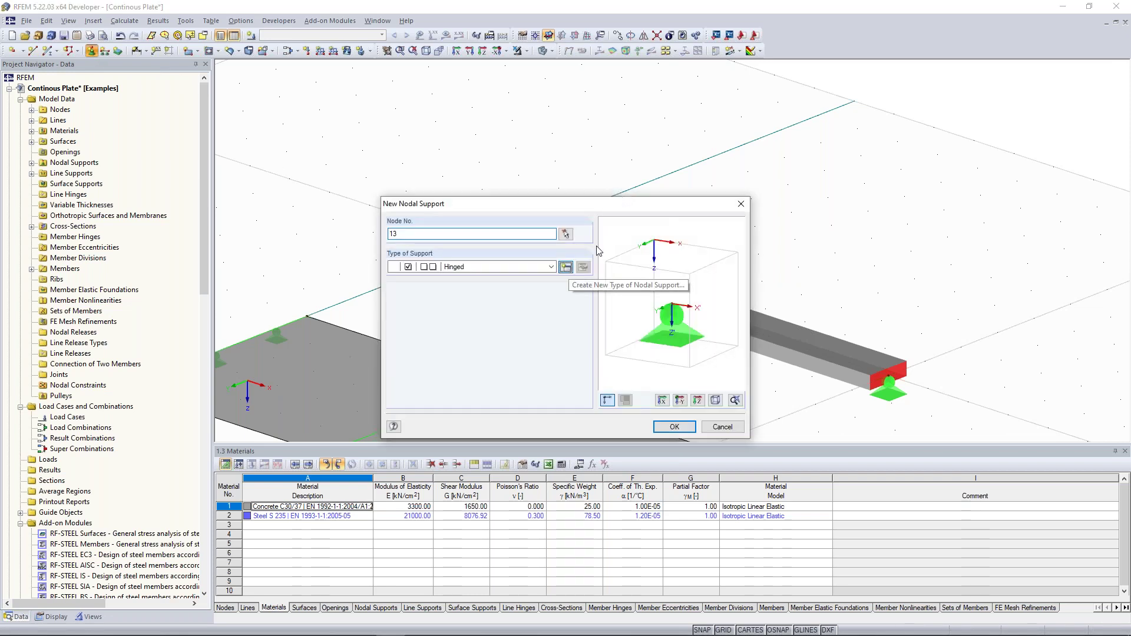
drag(567, 139, 414, 109)
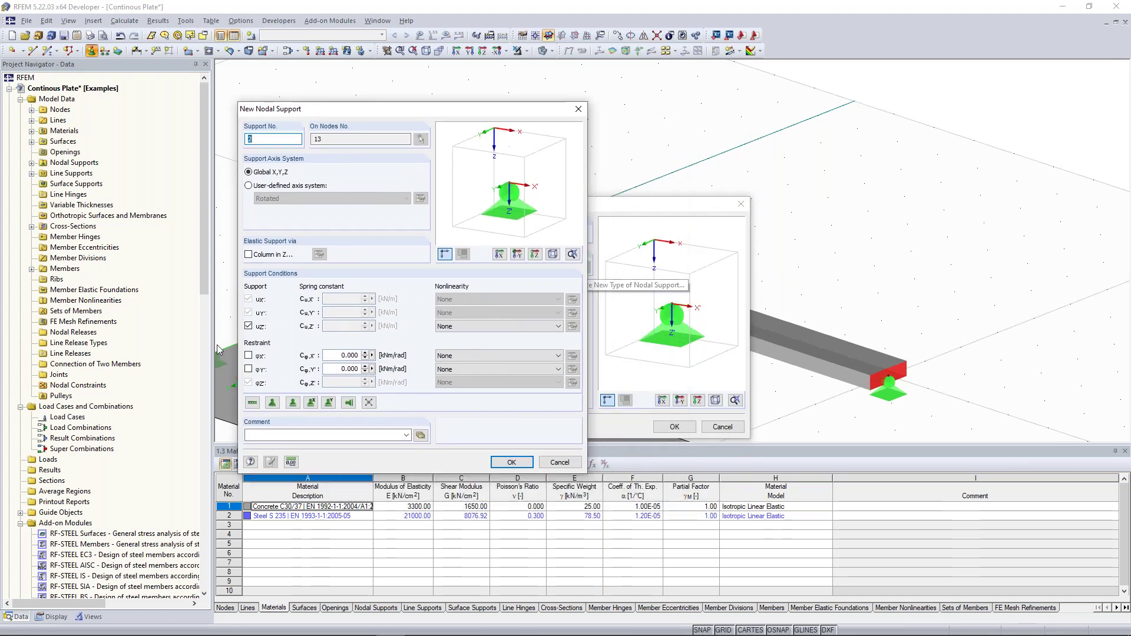
click(248, 356)
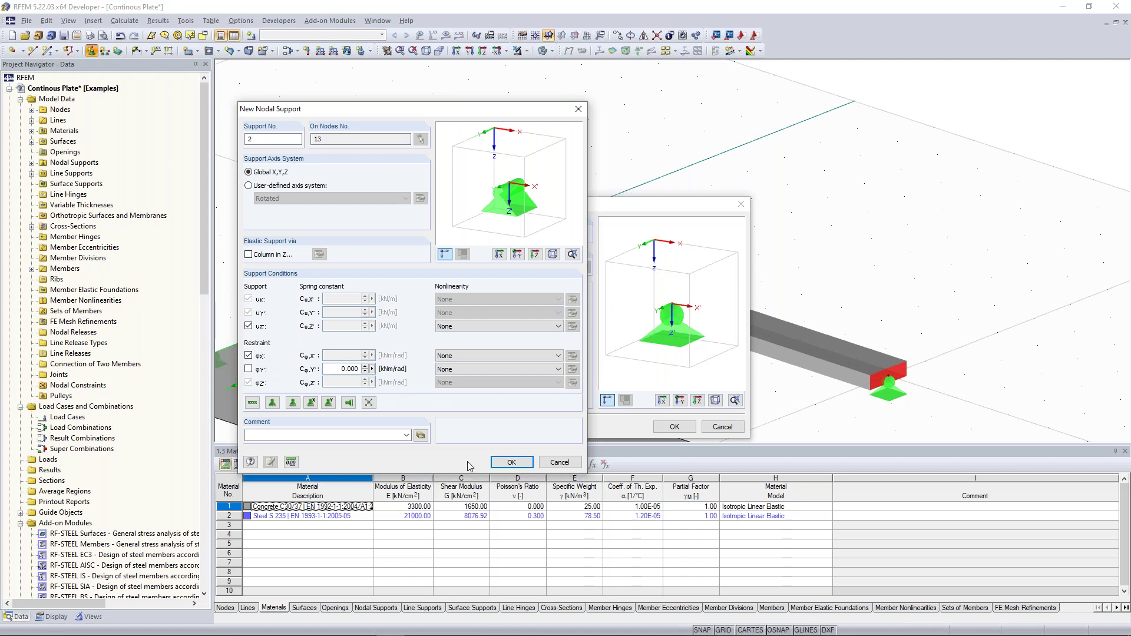
click(516, 463)
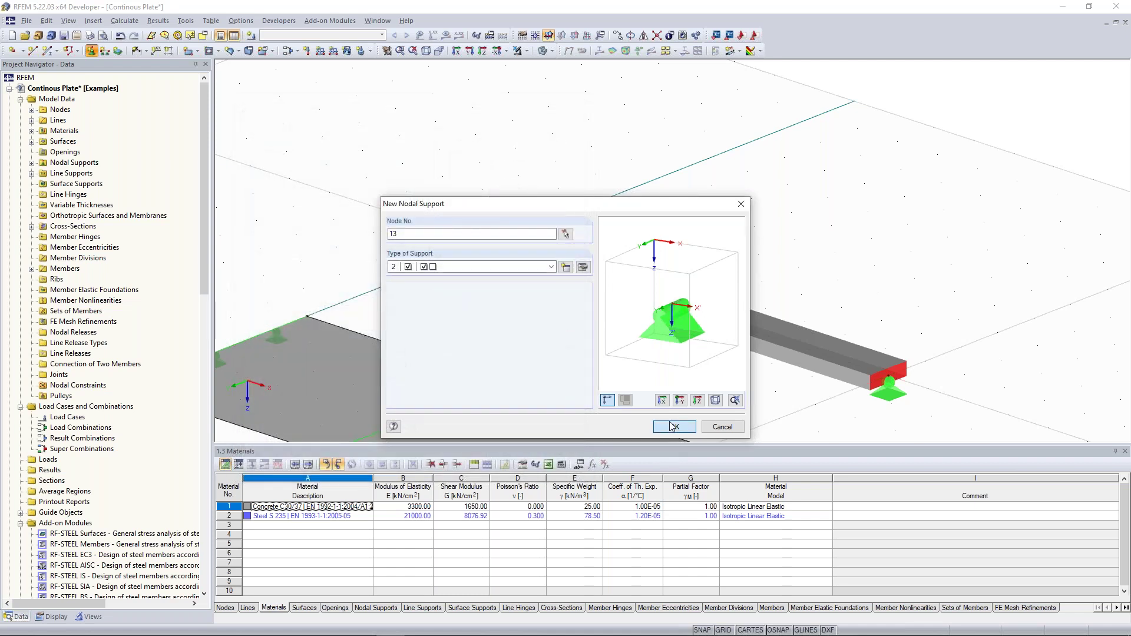
click(672, 426)
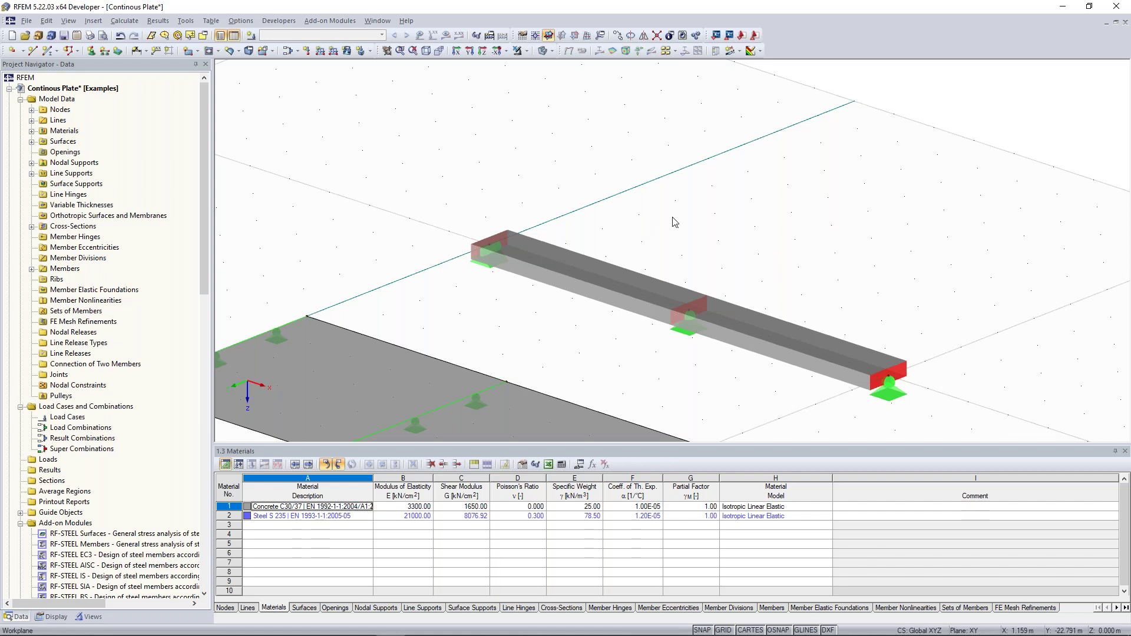
Examine the beam's three nodal supports and the overall arrangement of the three supported plates beside it.
middle_drag(618, 207, 635, 119)
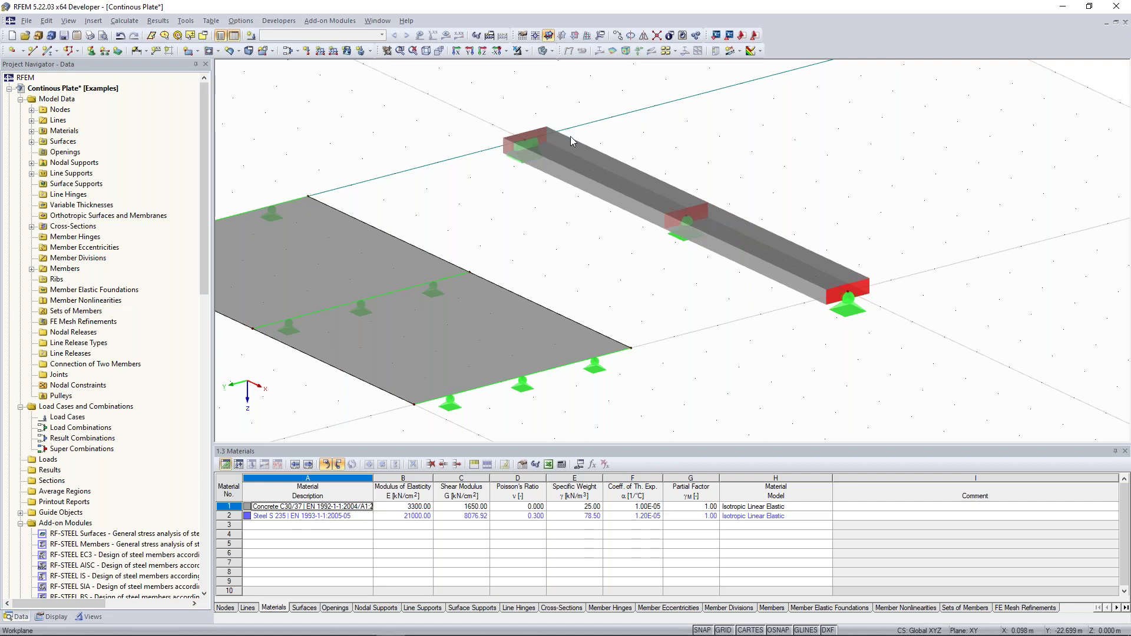
scroll(609, 180, down, 1)
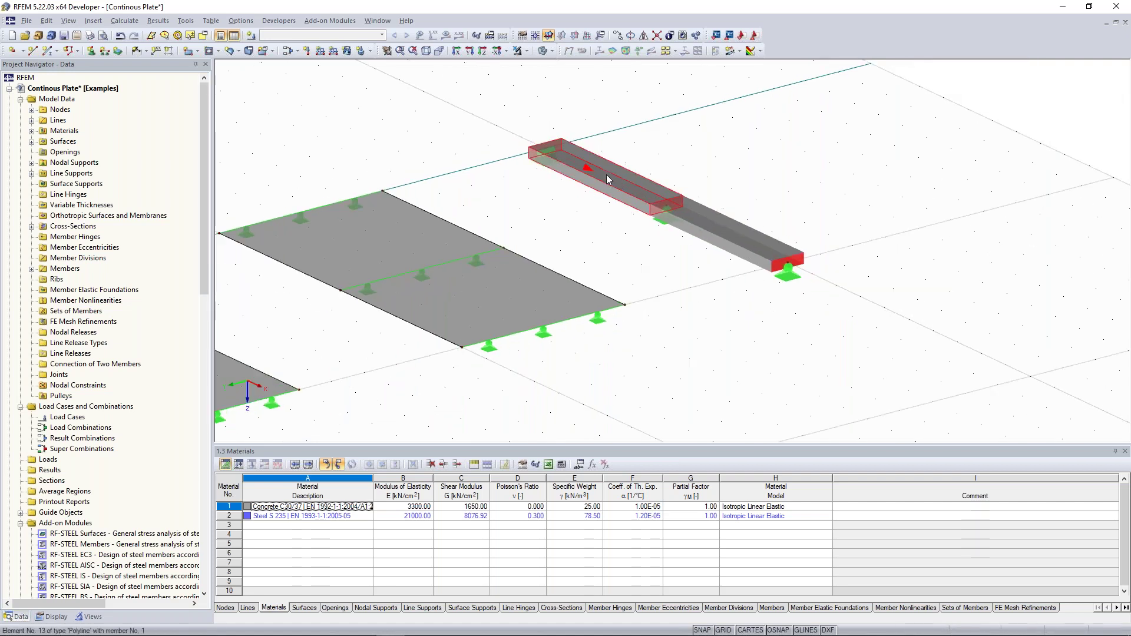
scroll(654, 171, up, 1)
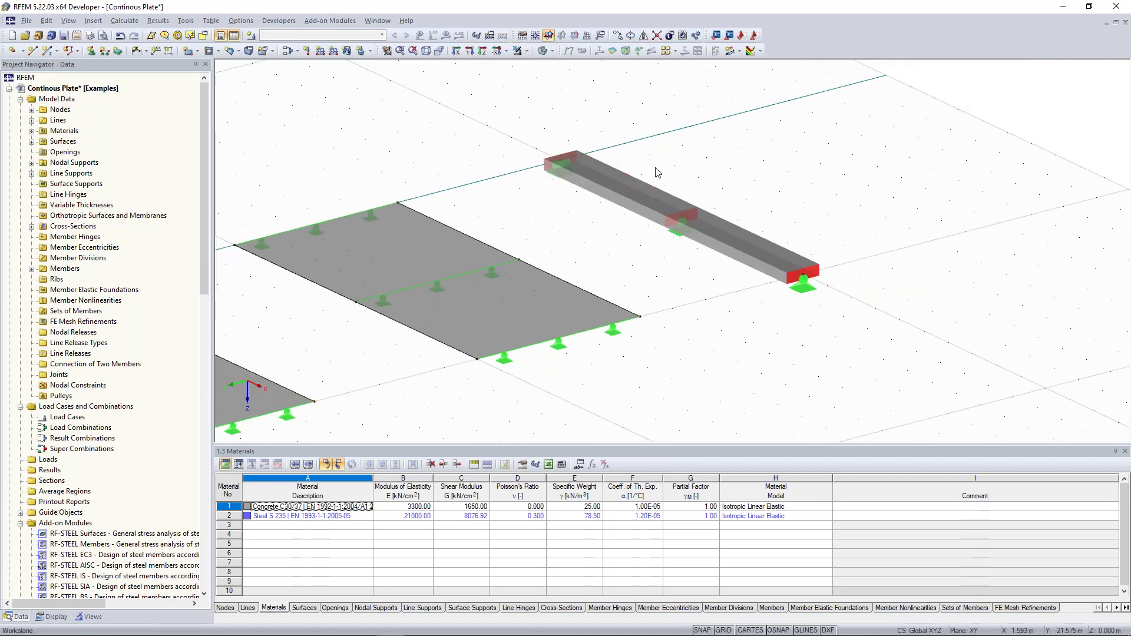
scroll(690, 188, up, 1)
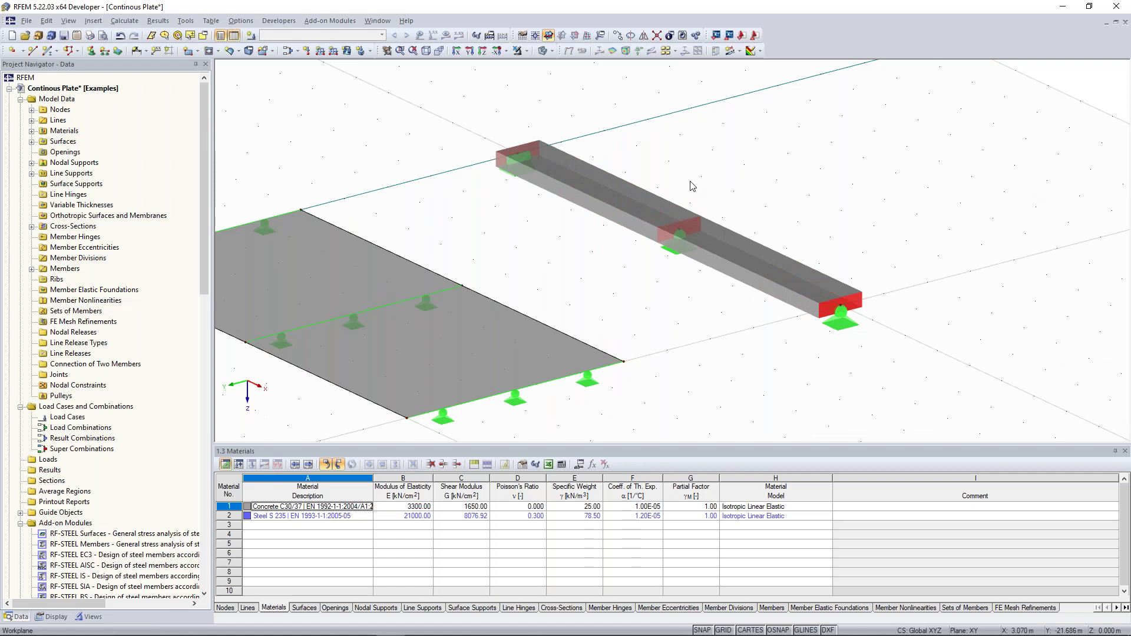
scroll(760, 189, down, 1)
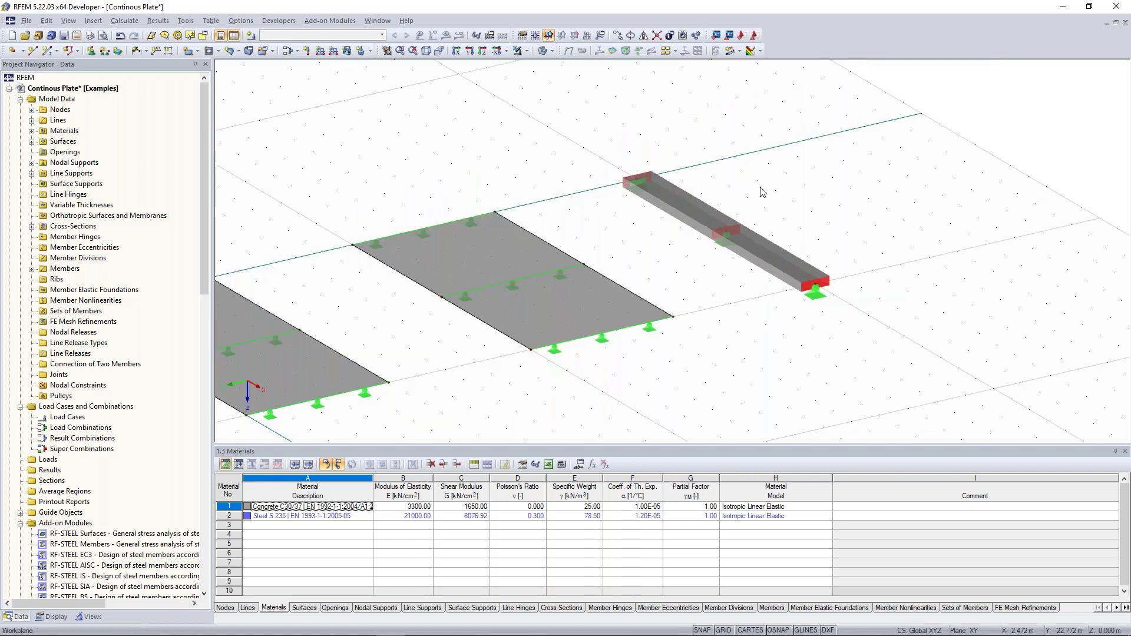
scroll(647, 215, down, 2)
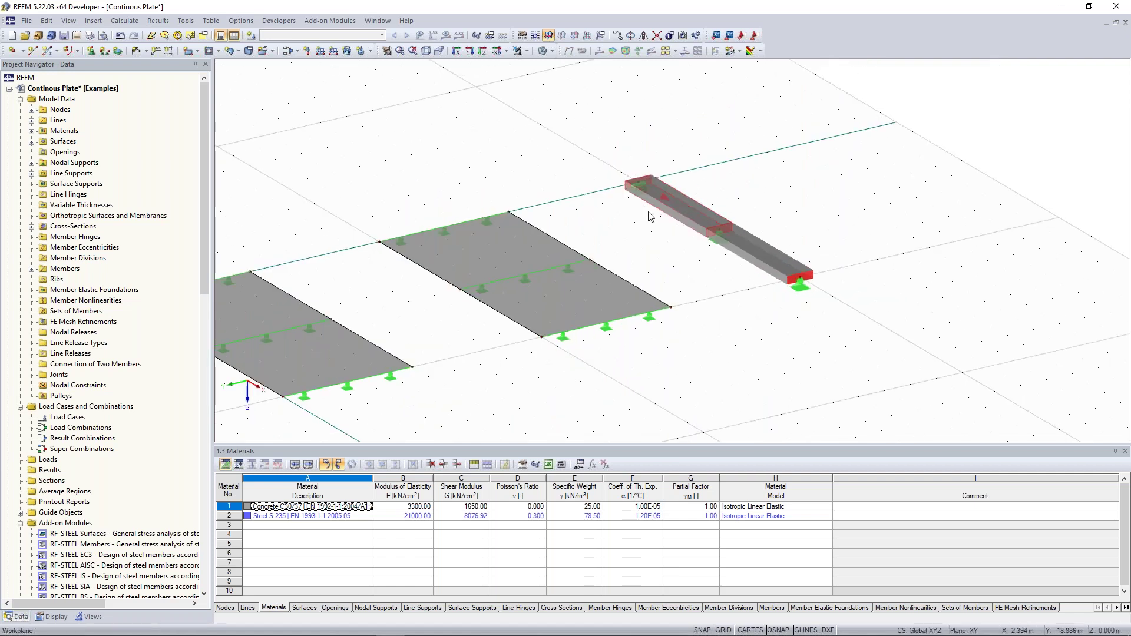
scroll(576, 190, down, 1)
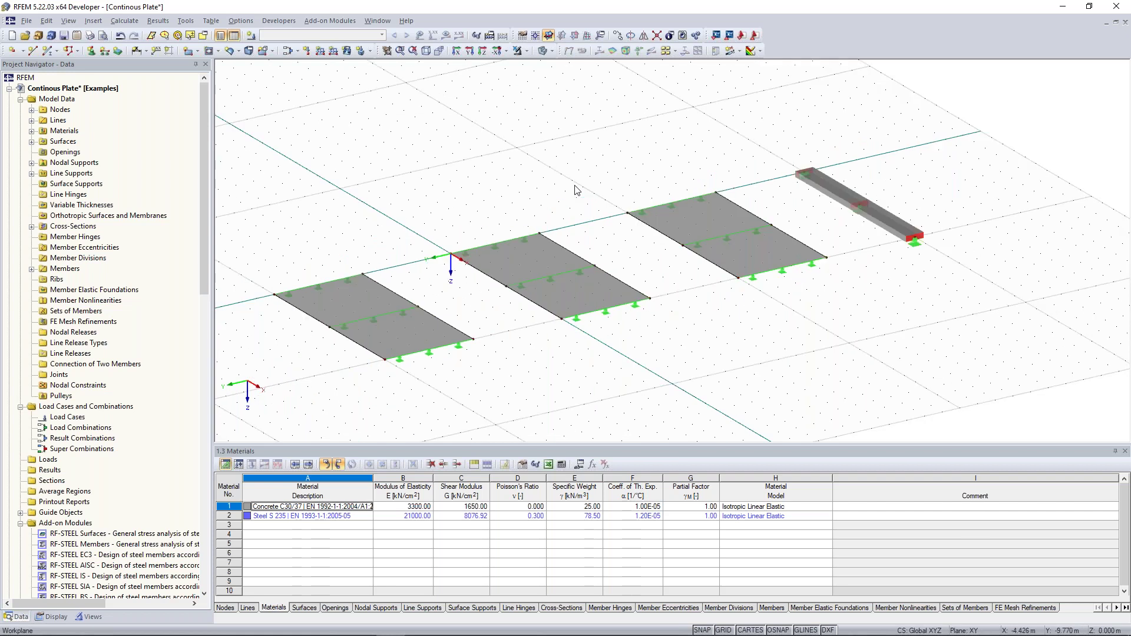
scroll(636, 146, down, 1)
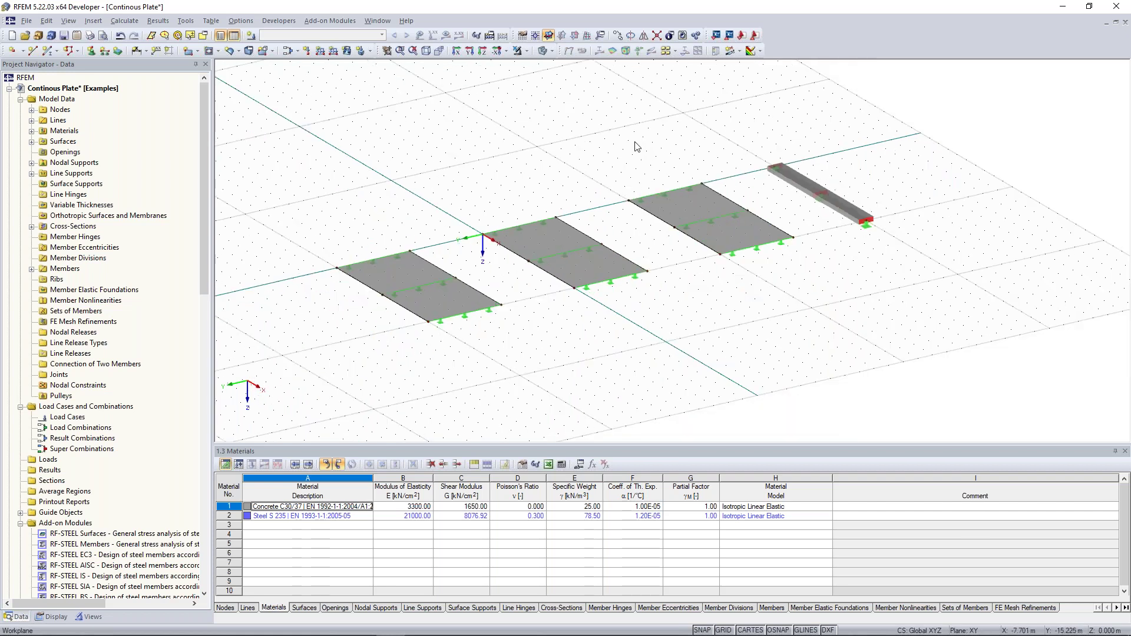
ctrl+middle_drag(577, 145, 549, 141)
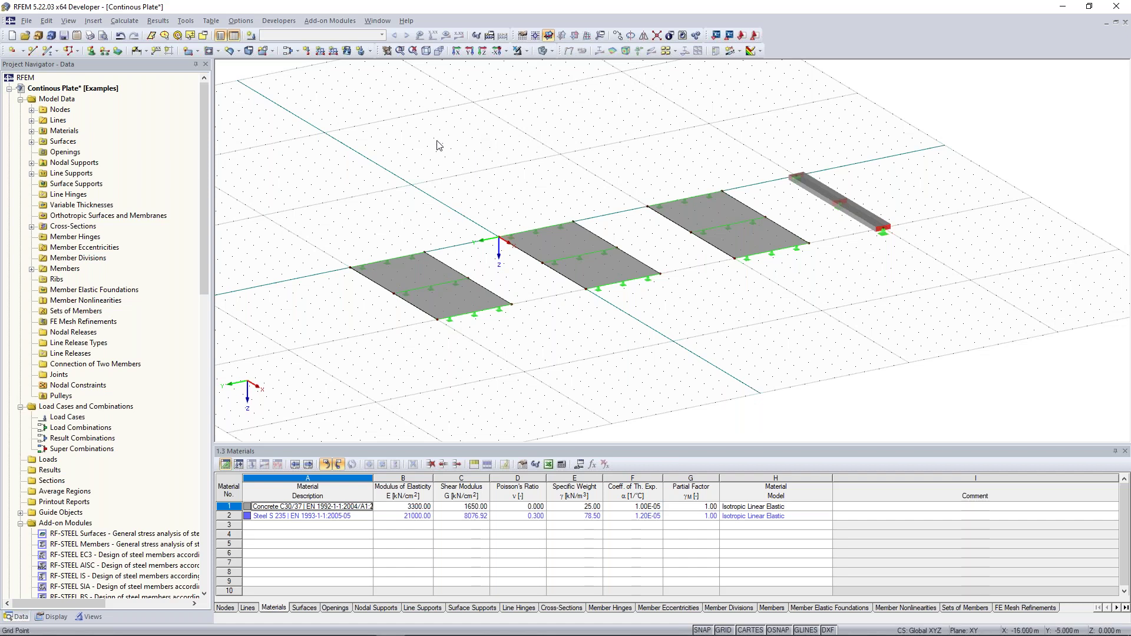
Create load case LC1 named Test Load with the Permanent action category and self-weight inactive.
click(252, 36)
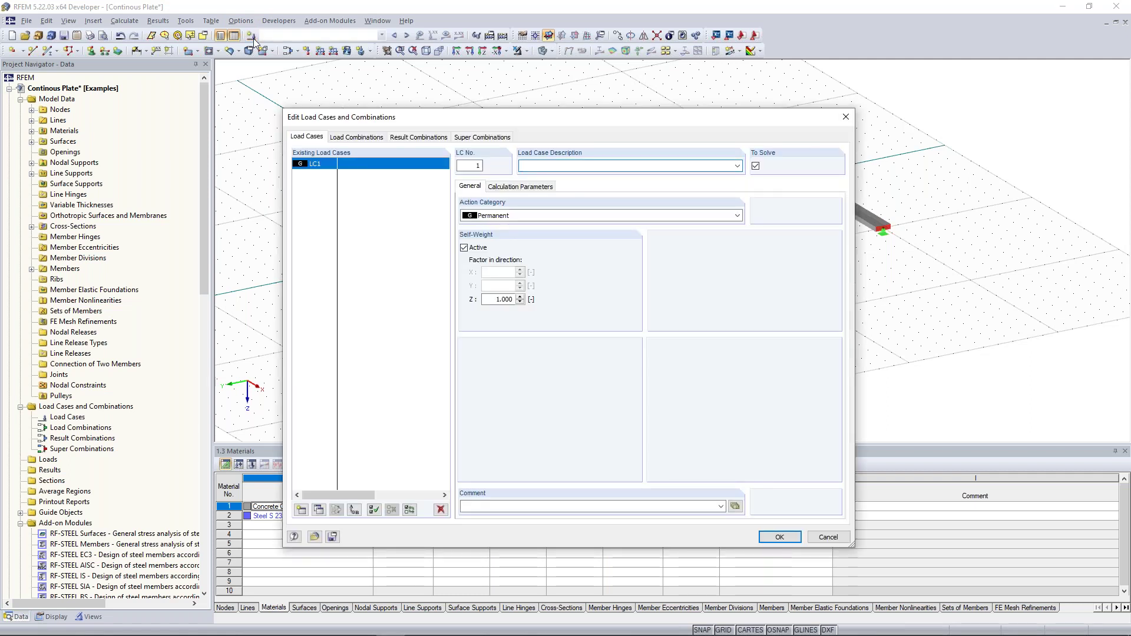
click(544, 217)
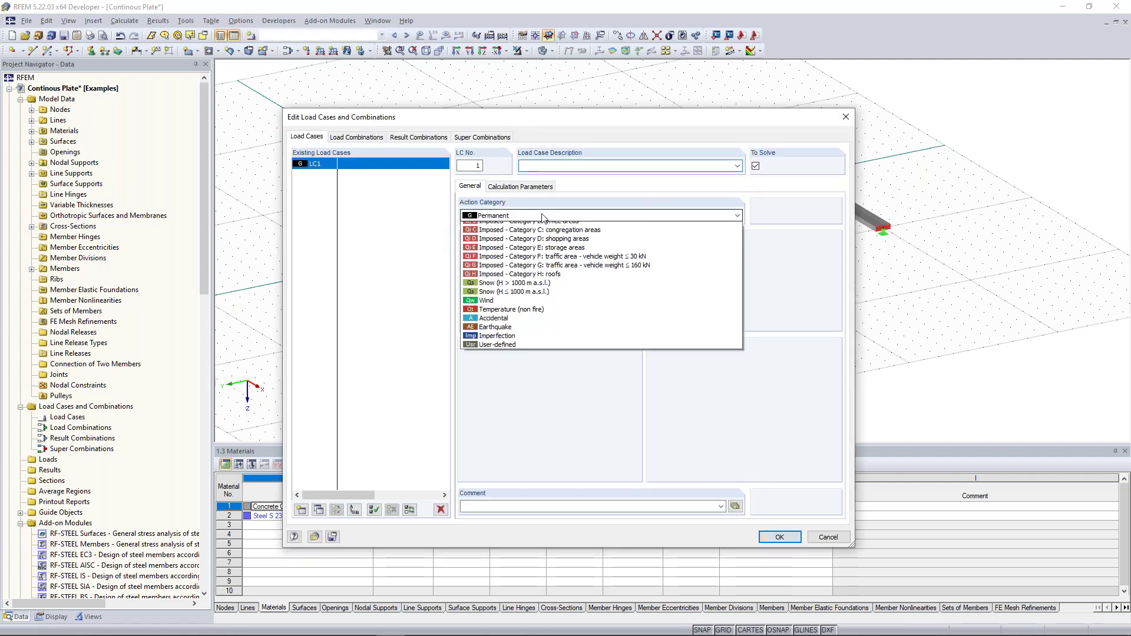
click(592, 168)
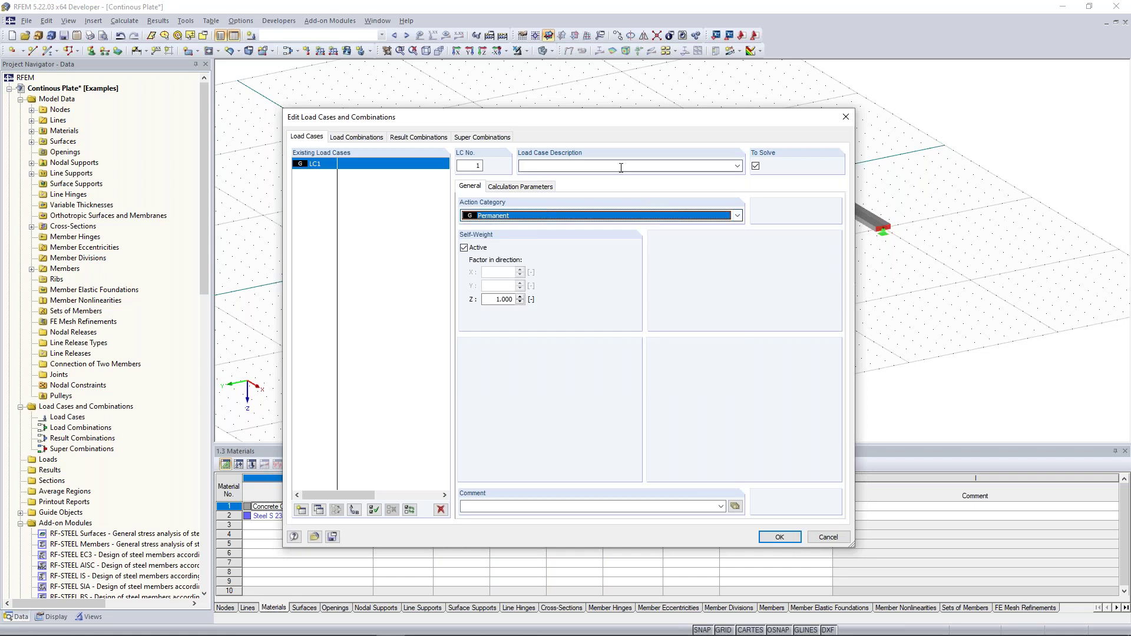
click(585, 166)
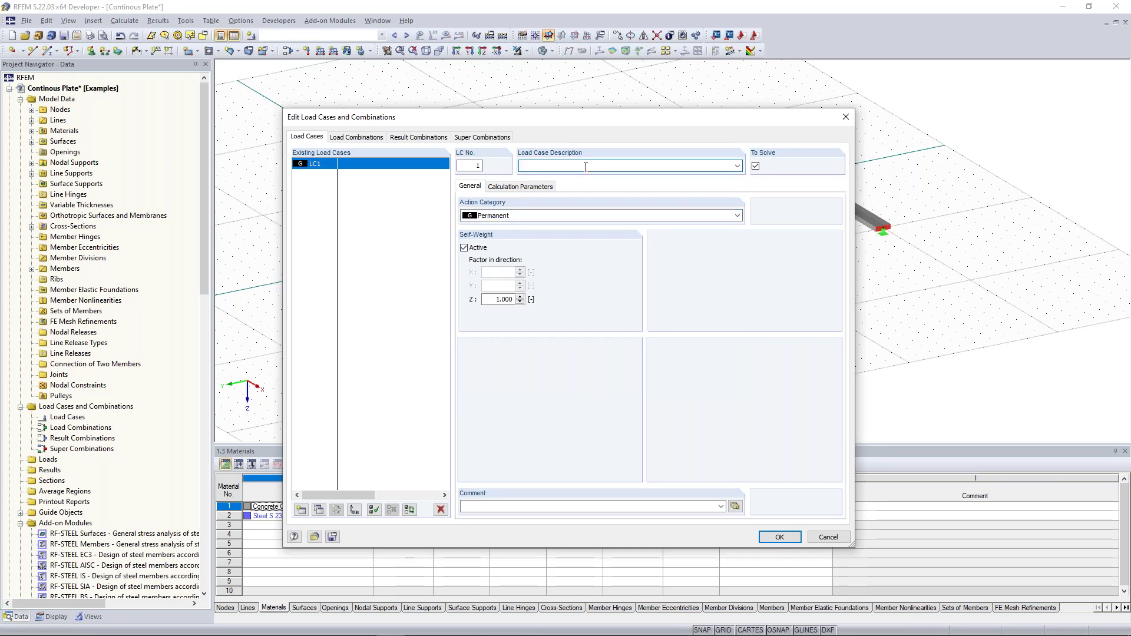
text(Test Load)
click(470, 251)
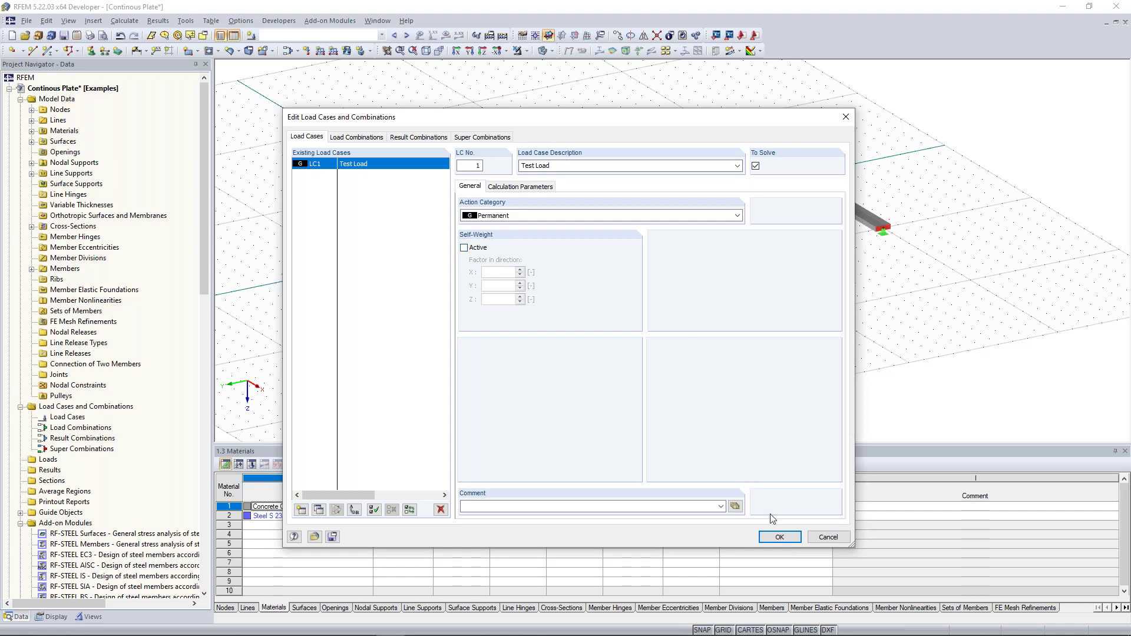
click(779, 537)
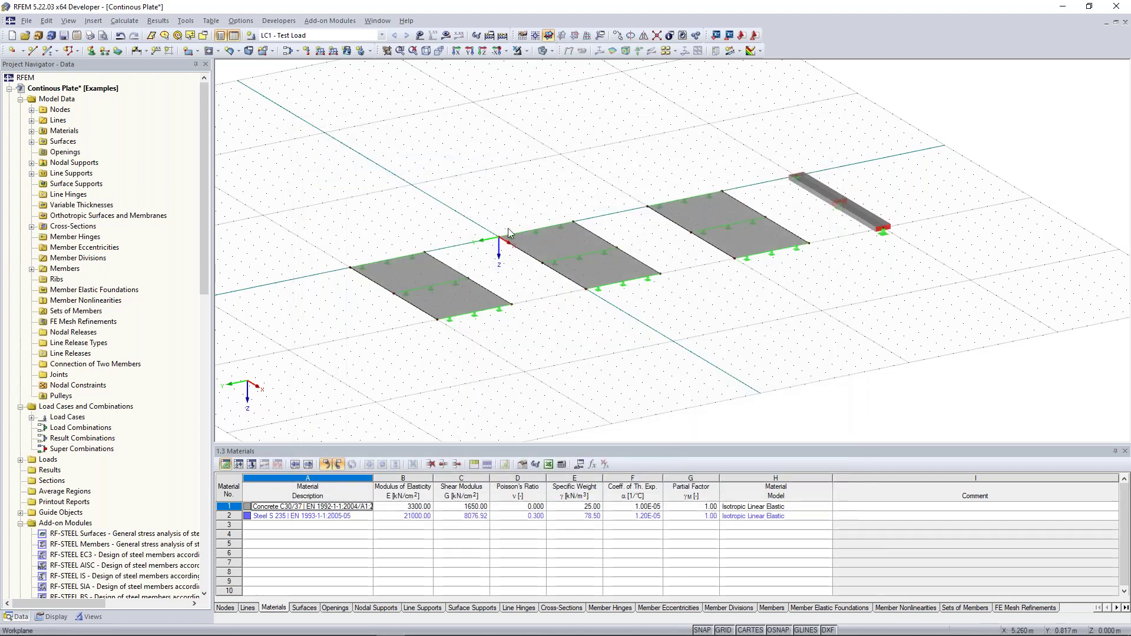
Apply a uniform force surface load of 10 kN/m² in global direction ZL to all three plate surfaces.
scroll(463, 192, up, 4)
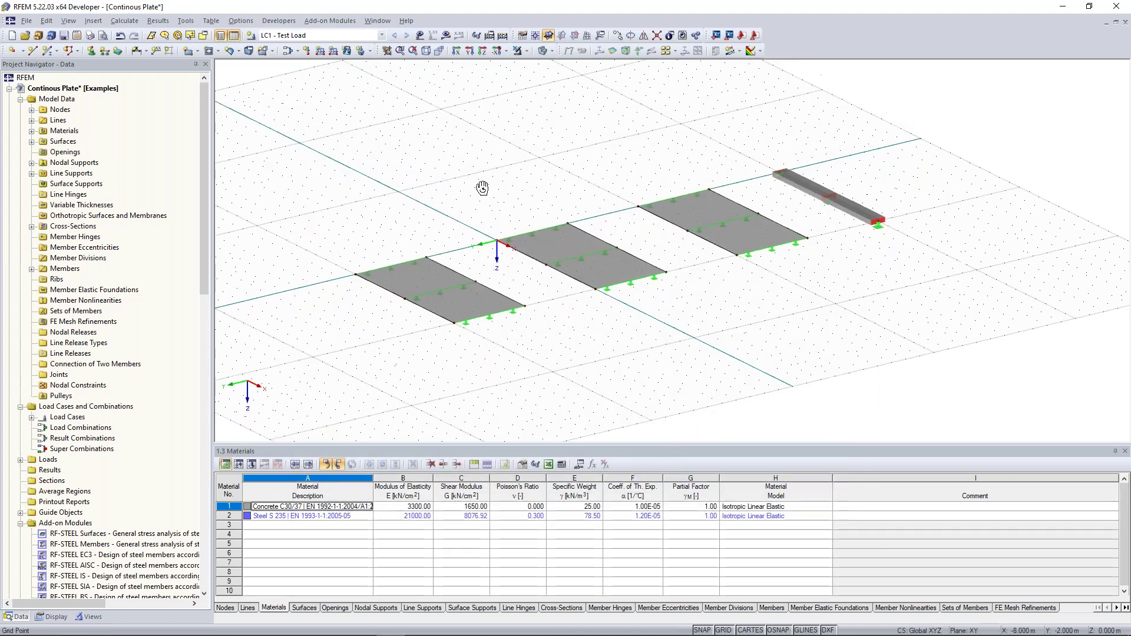
scroll(487, 177, up, 3)
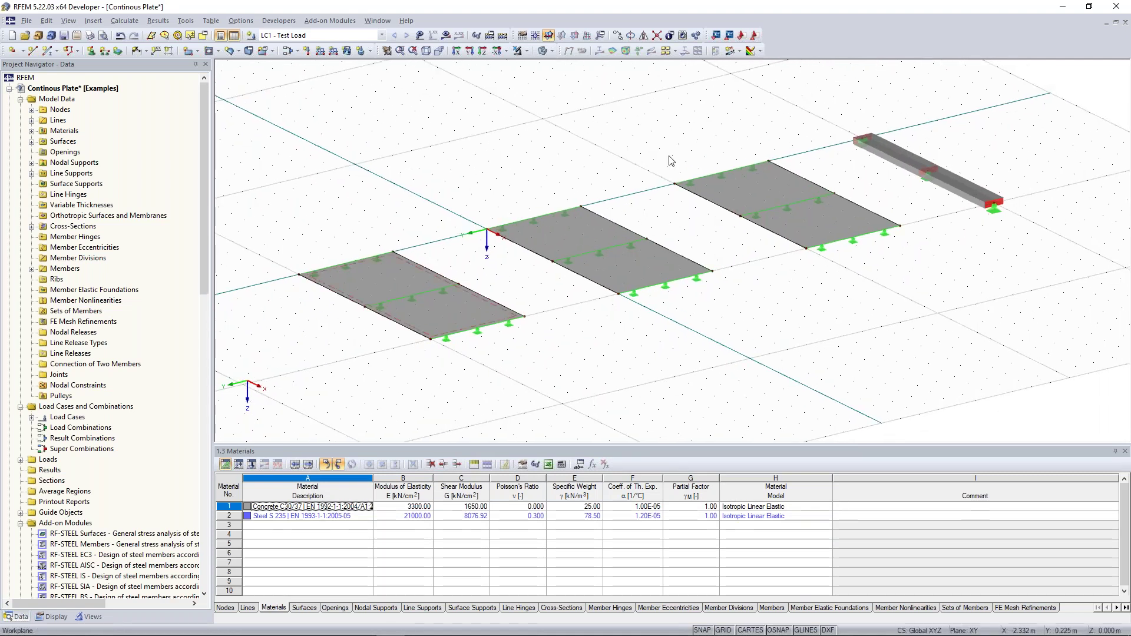
click(346, 53)
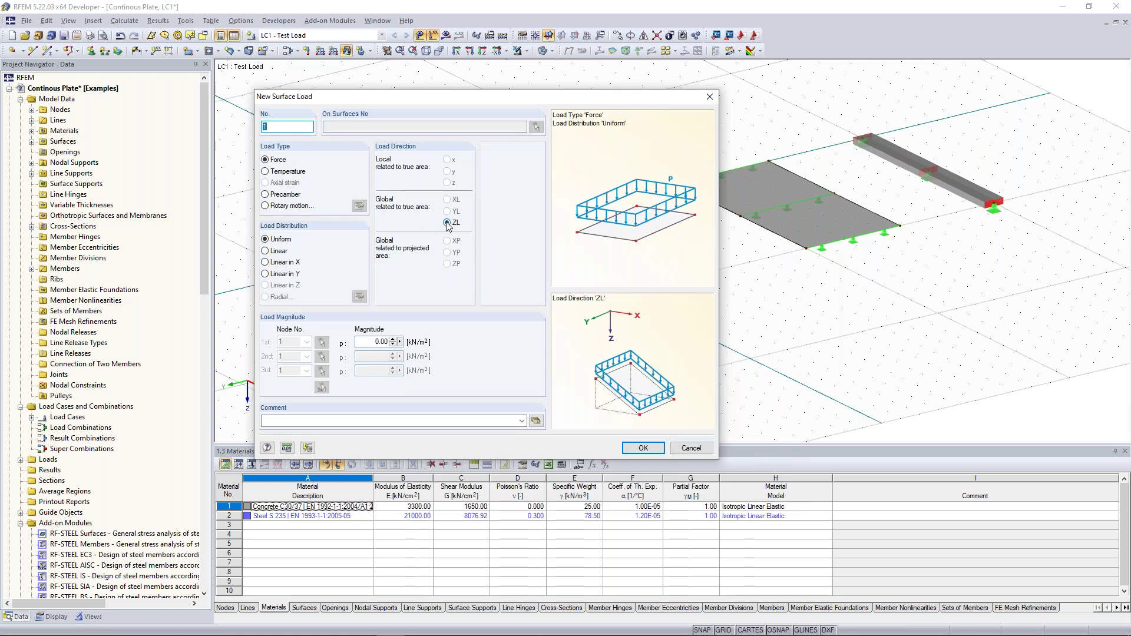
click(377, 342)
text(10)
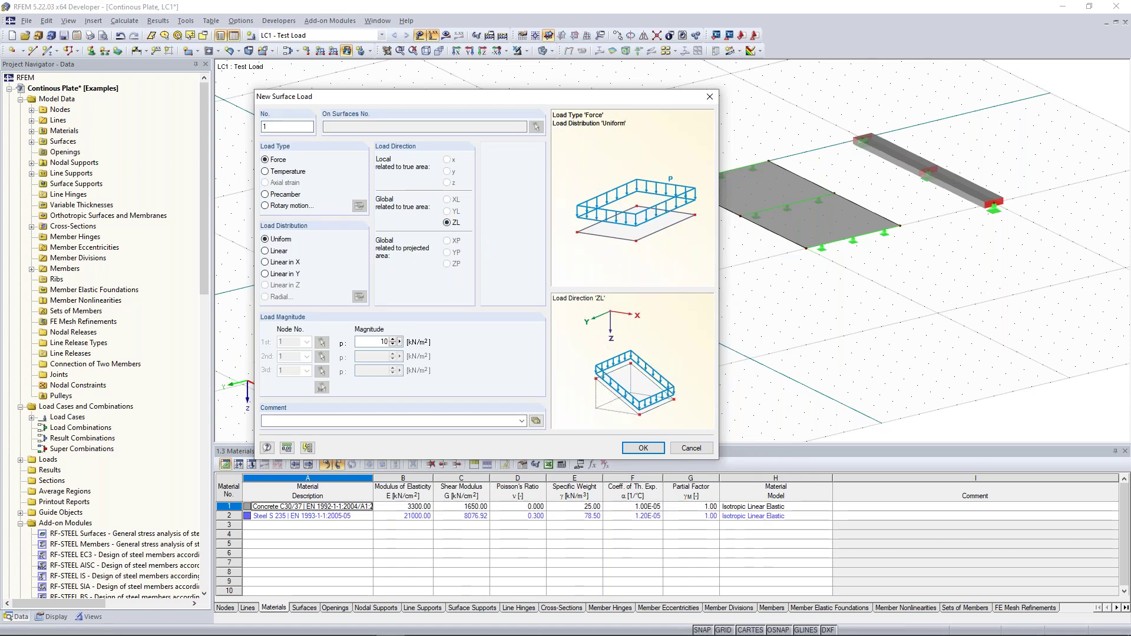
click(648, 452)
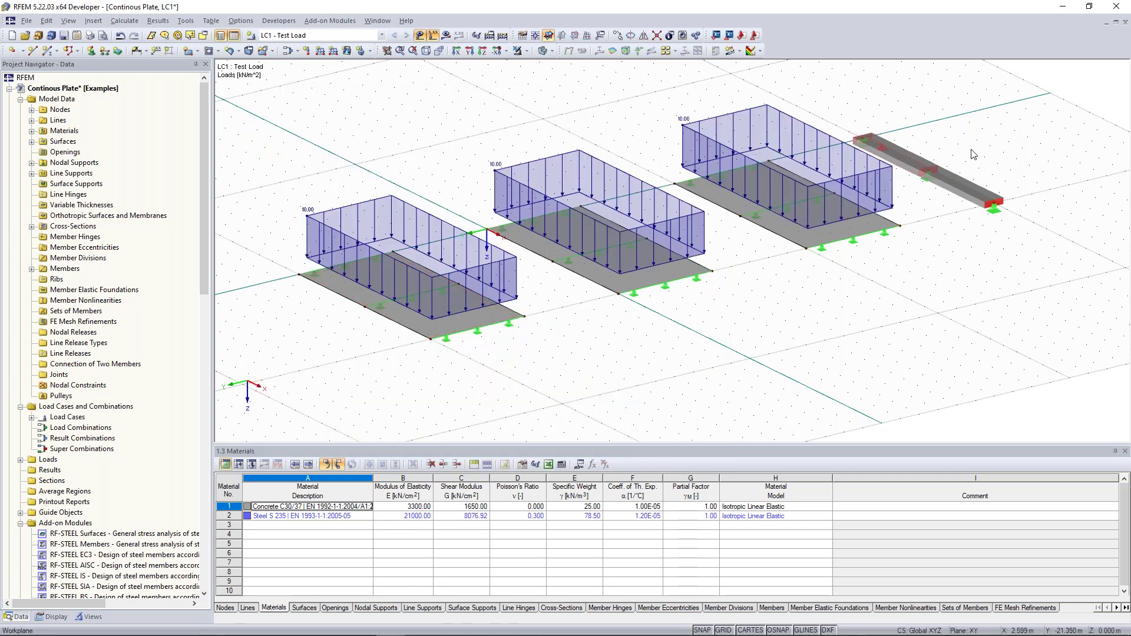
ctrl+middle_drag(972, 154, 729, 164)
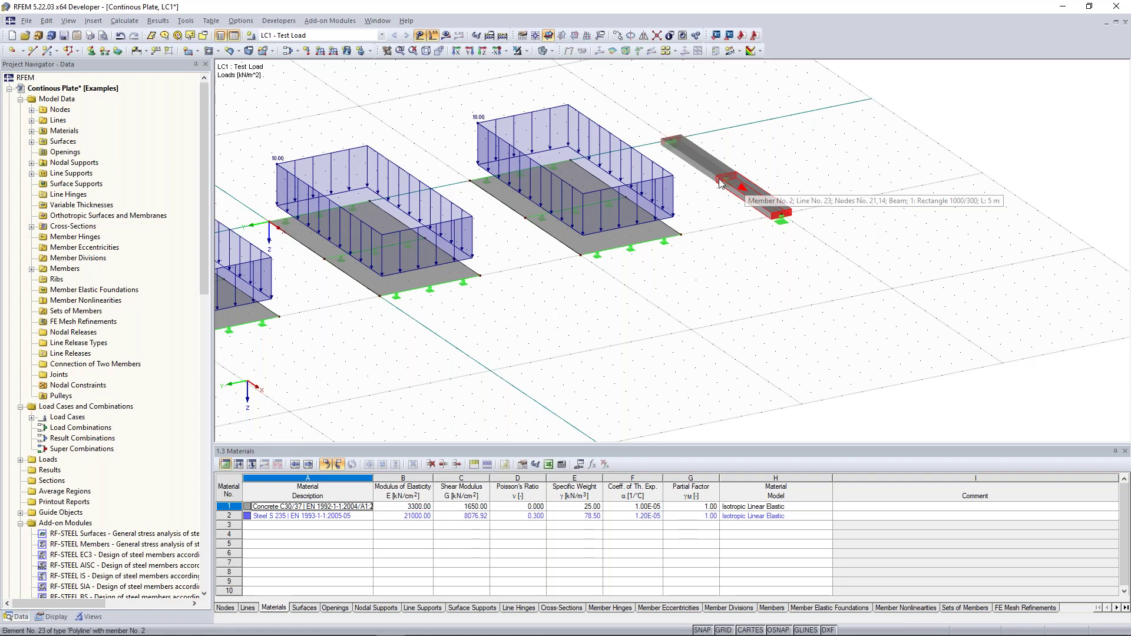
Apply a uniform force member load of 10 kN/m in global direction ZL to both members of the beam.
middle_drag(720, 184, 749, 193)
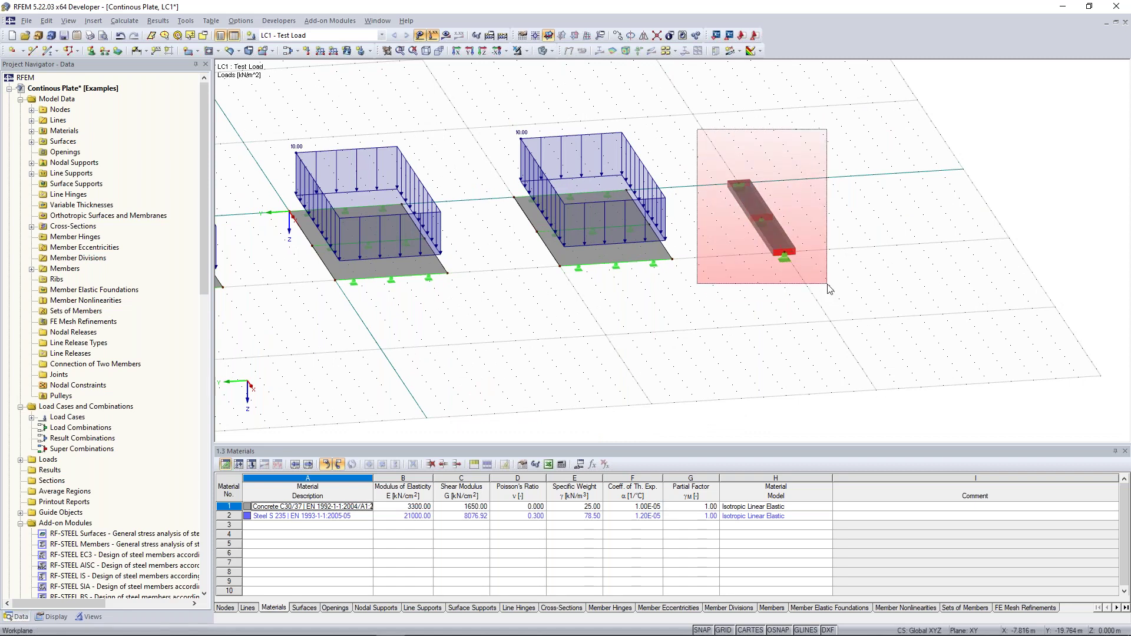
middle_drag(871, 220, 782, 223)
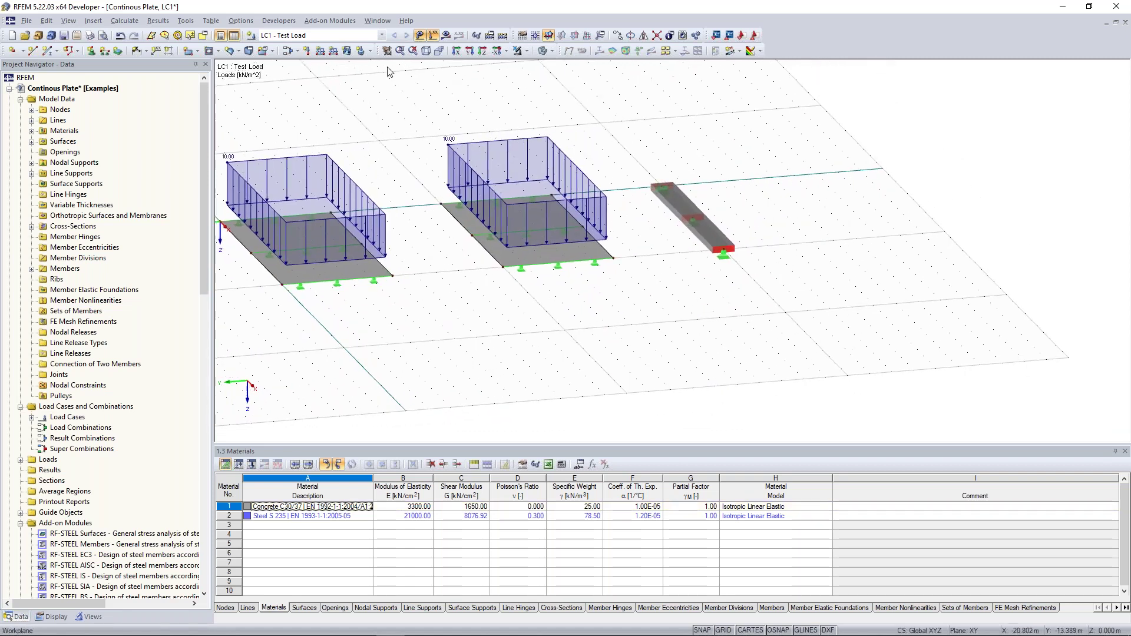
click(348, 51)
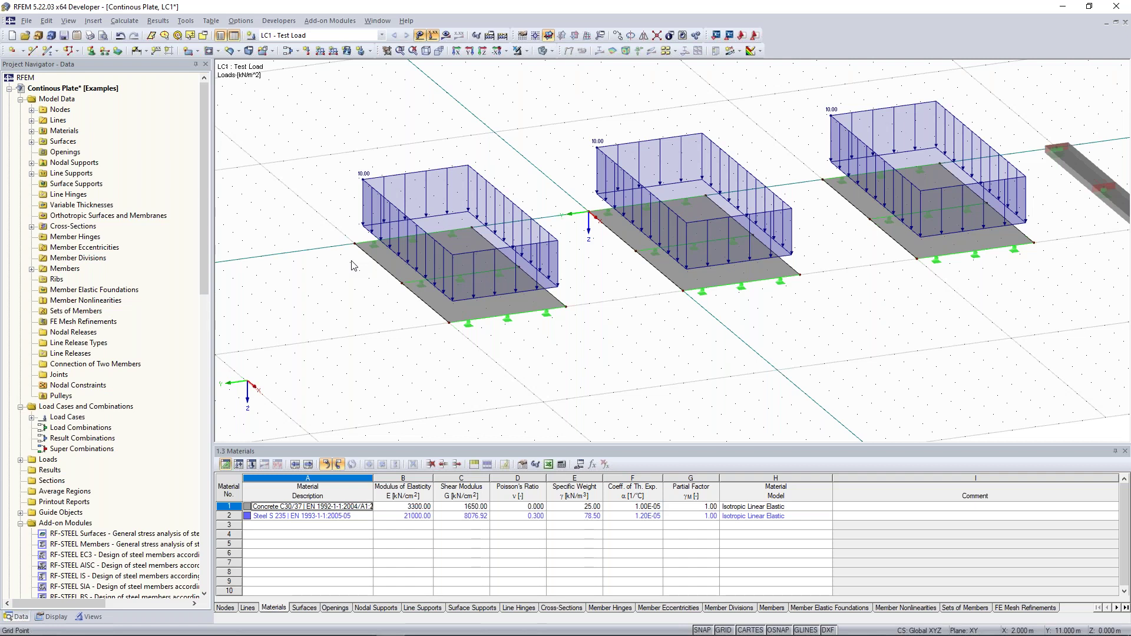
scroll(352, 266, up, 2)
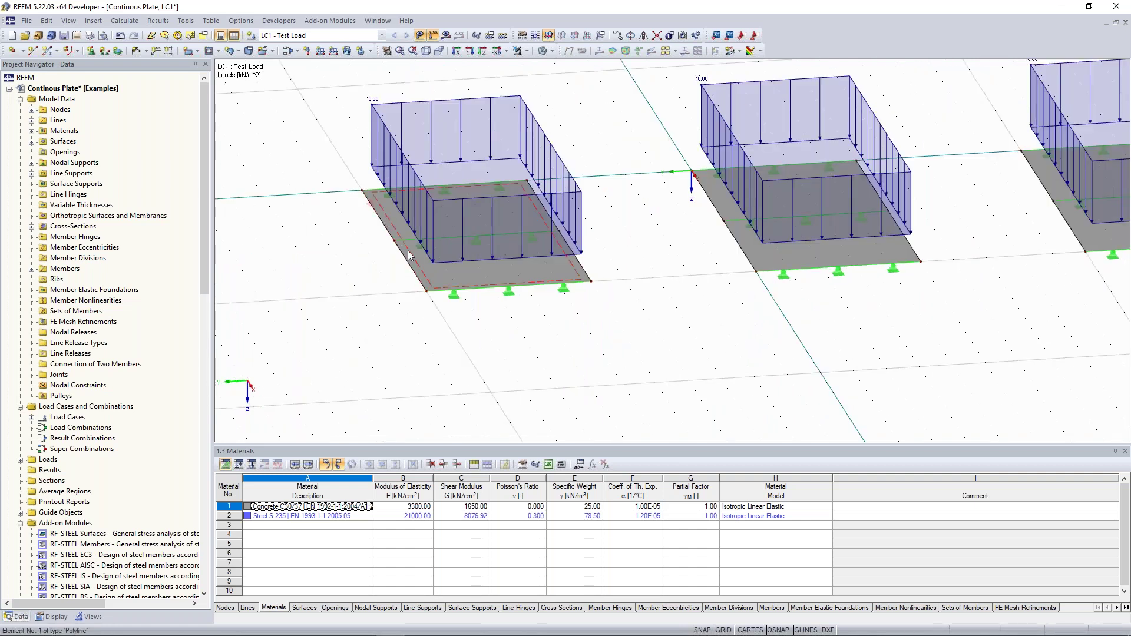
click(320, 51)
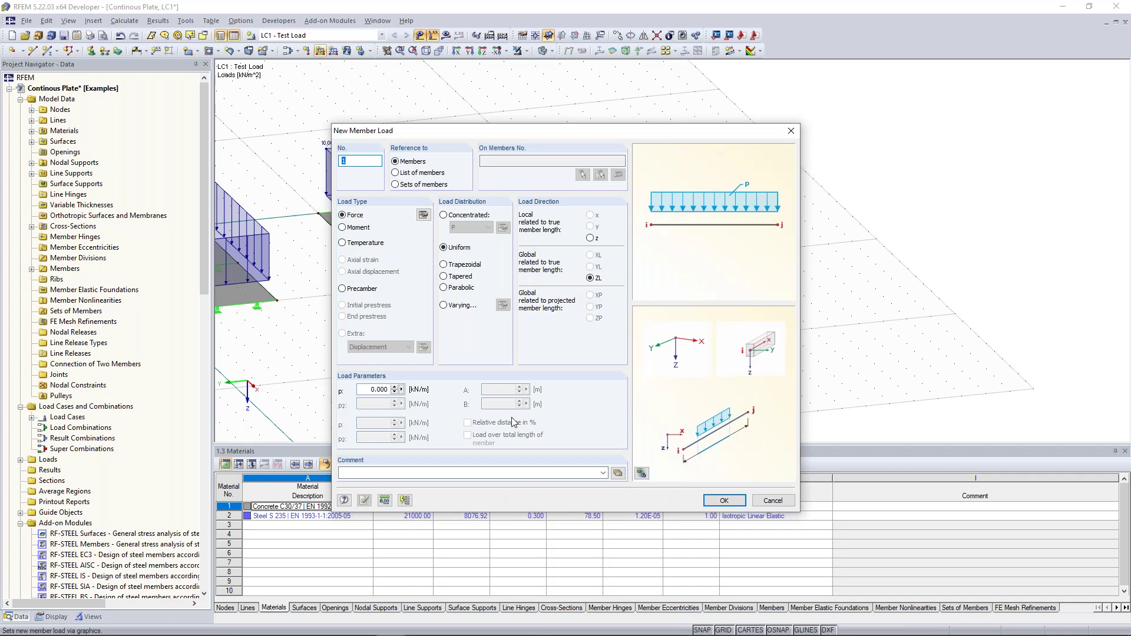
double_click(377, 389)
text(10)
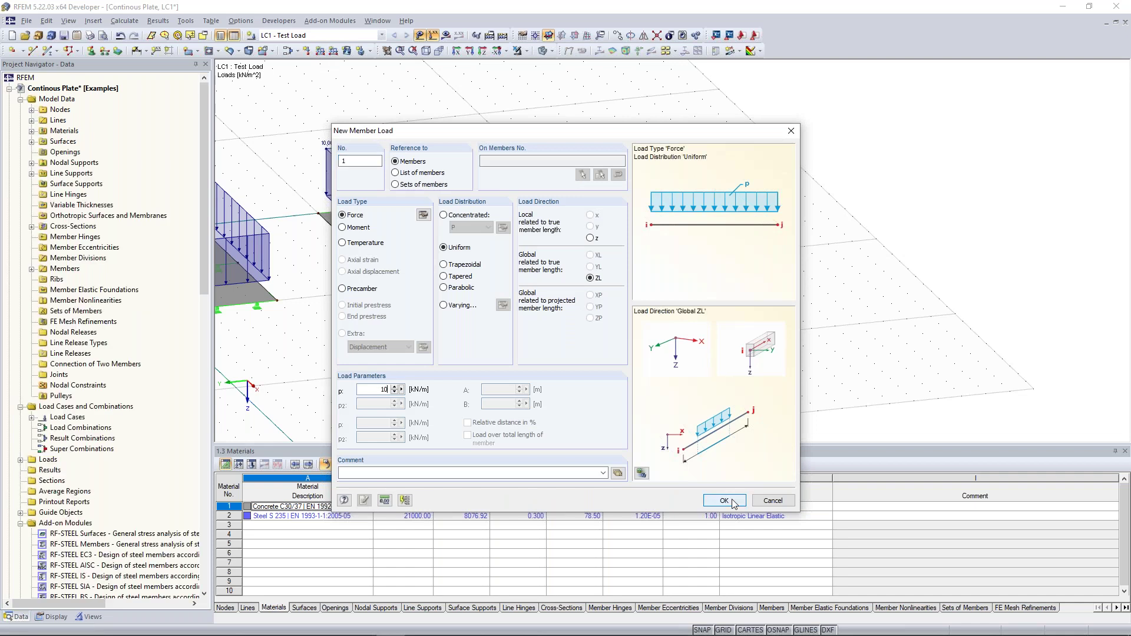
key(Return)
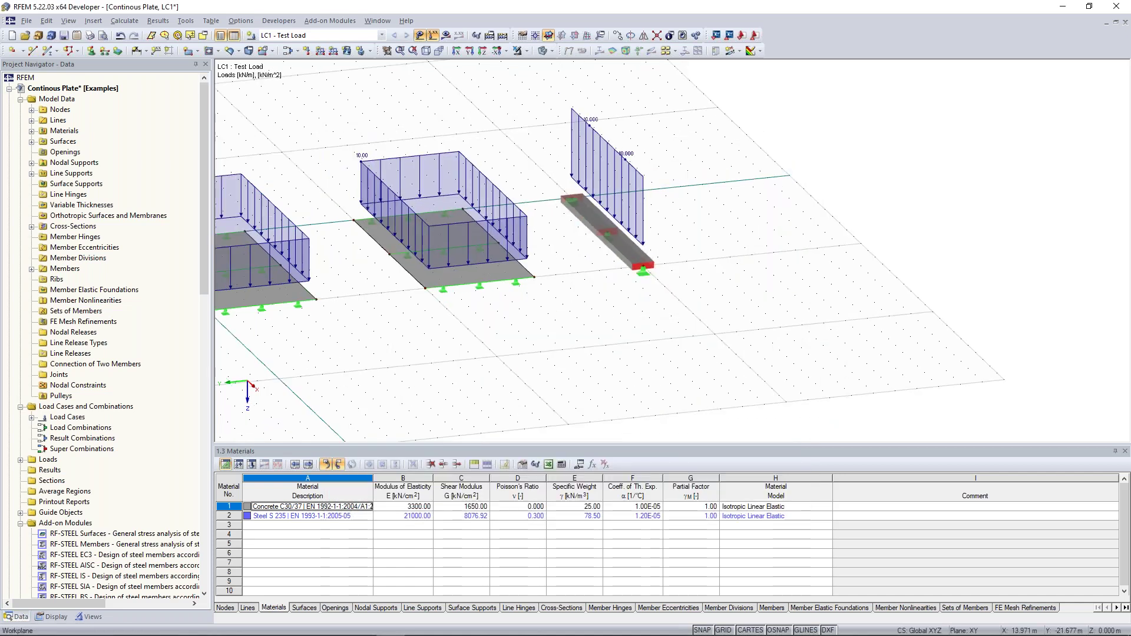
Hide the load display and review the three supported plates and the beam without their loads.
middle_drag(383, 342, 666, 347)
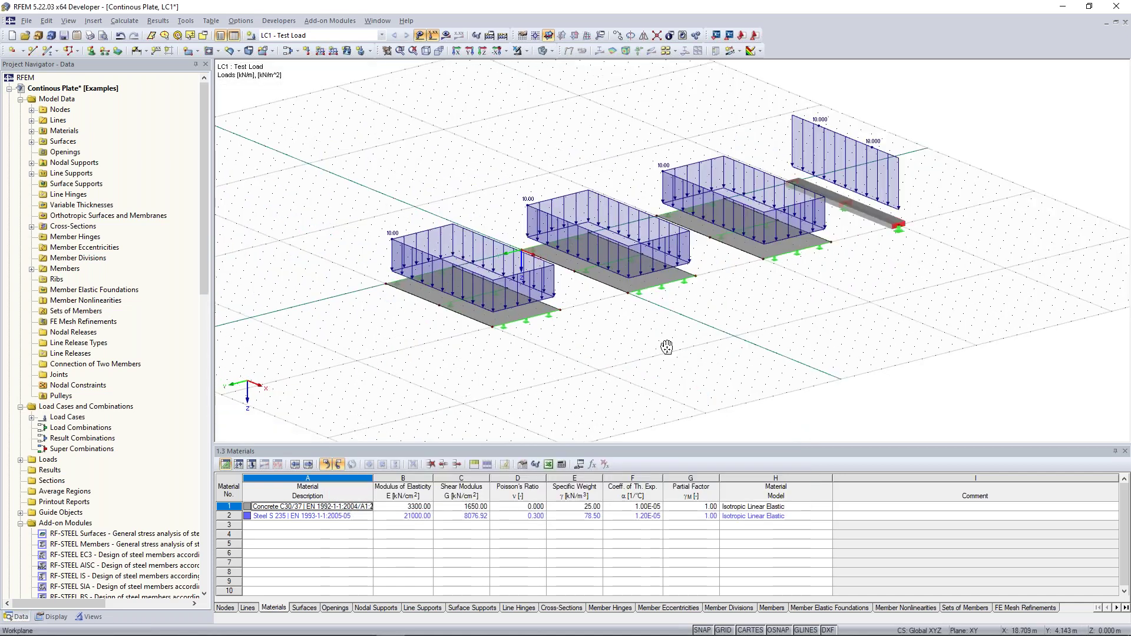
scroll(666, 347, up, 5)
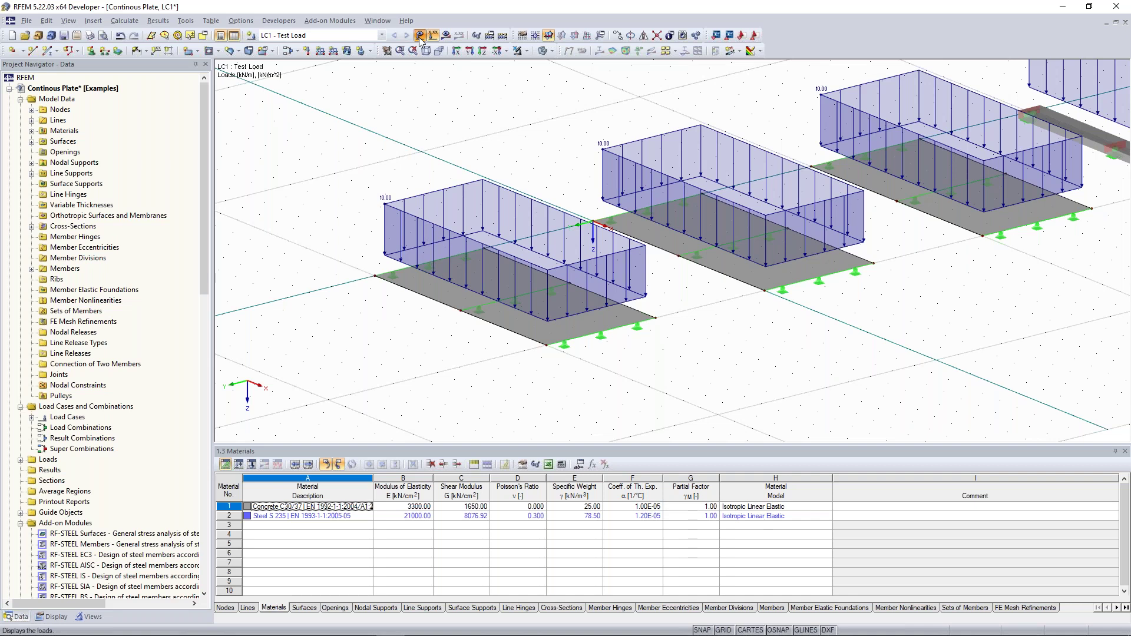
click(419, 37)
scroll(518, 189, up, 2)
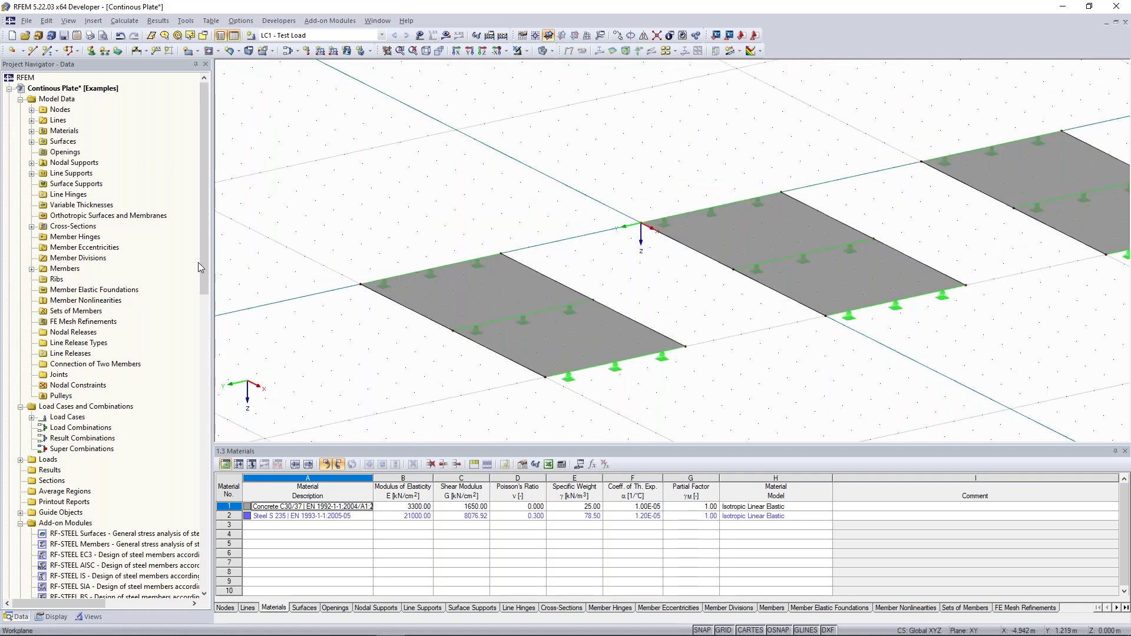
scroll(198, 263, up, 1)
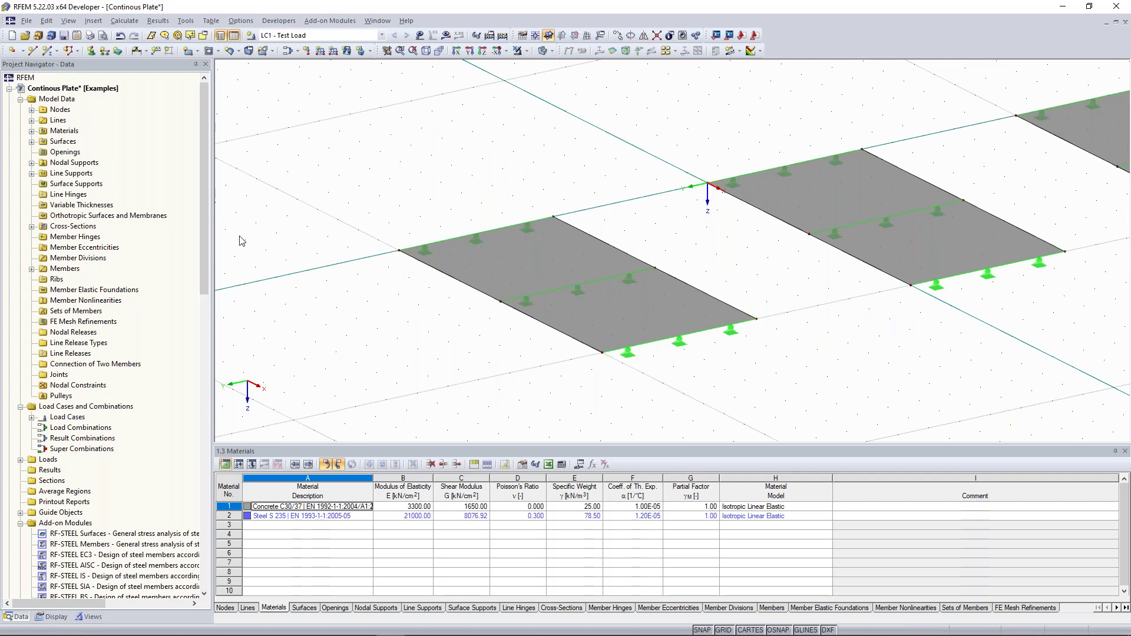
scroll(552, 275, down, 1)
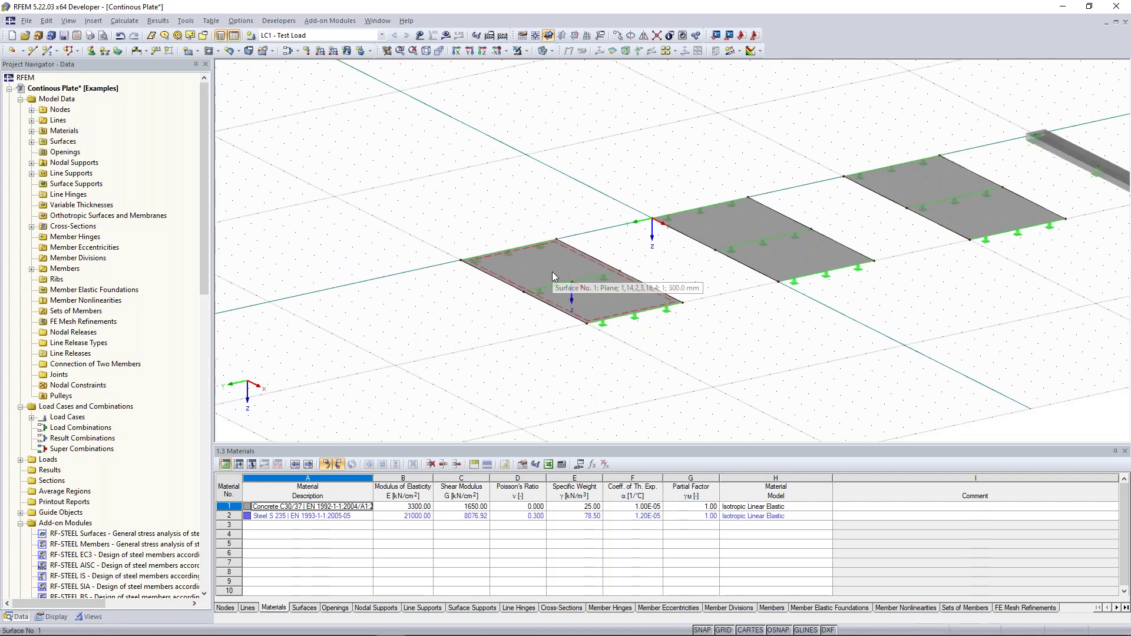
scroll(553, 272, down, 1)
middle_drag(996, 156, 903, 176)
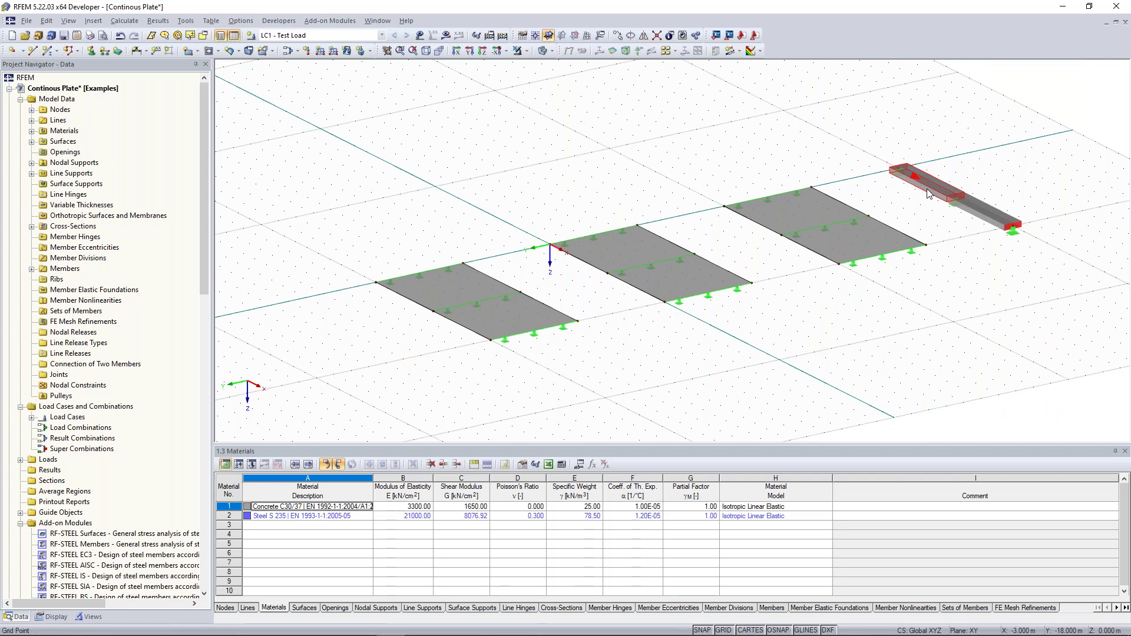
Open the FE mesh refinements in the model data.
scroll(88, 324, up, 2)
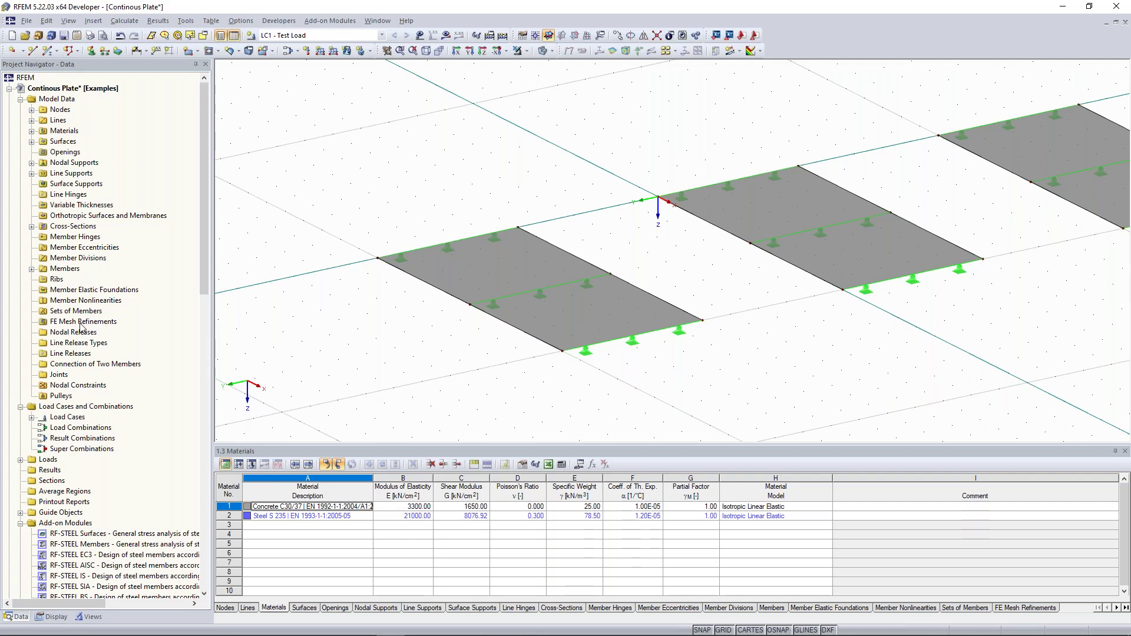
click(82, 323)
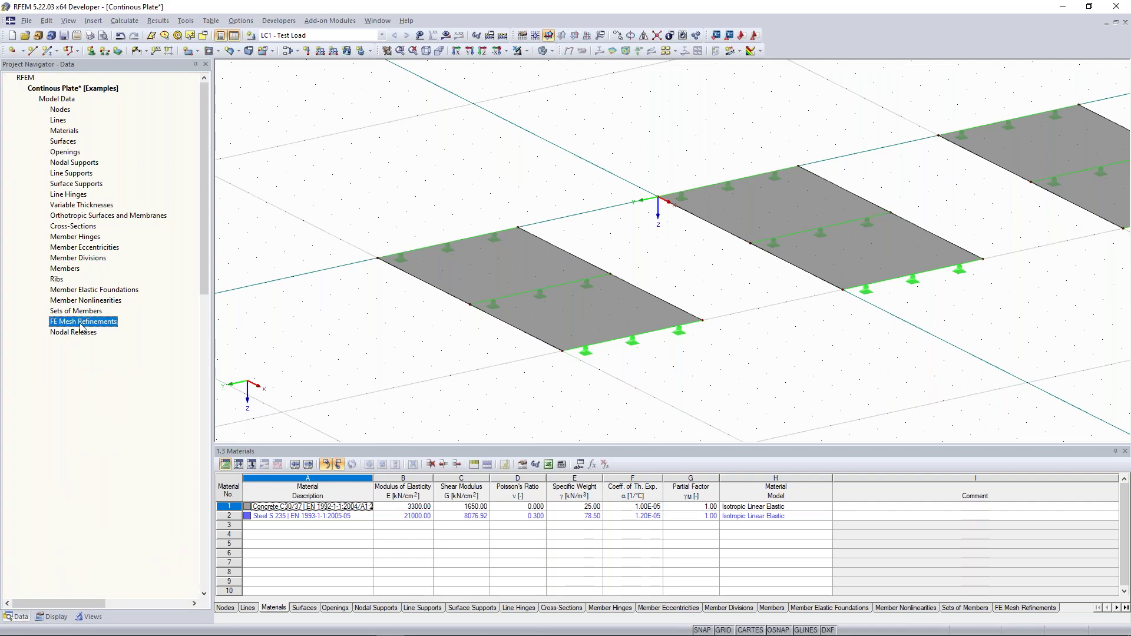
Start a new FE mesh refinement applied to a surface, with a target FE length of 1 m.
right_click(80, 324)
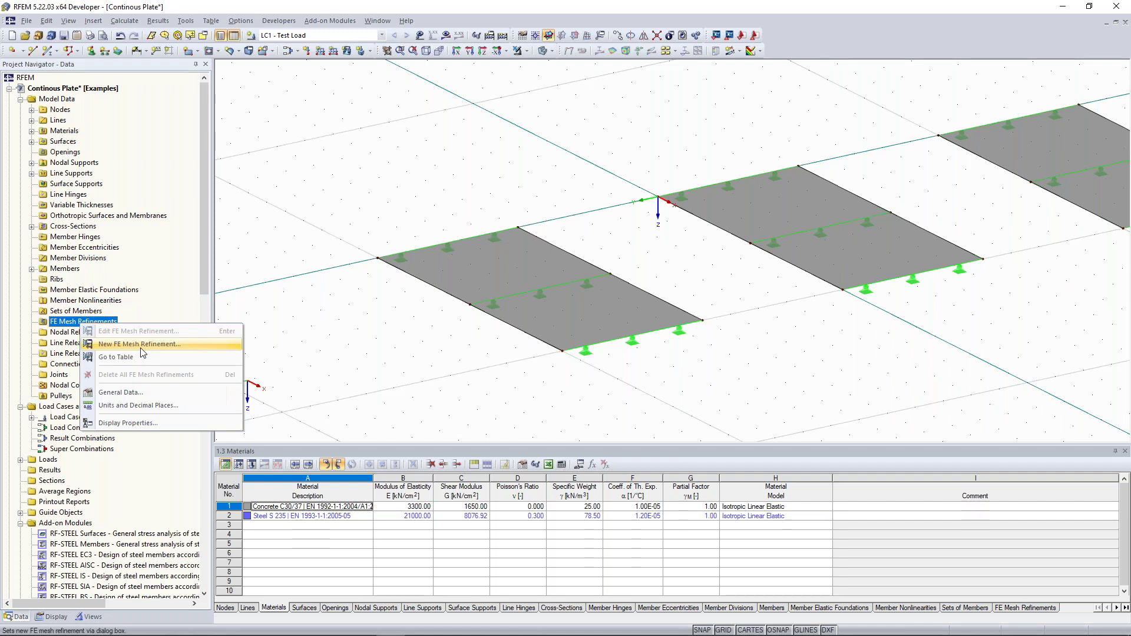
click(141, 347)
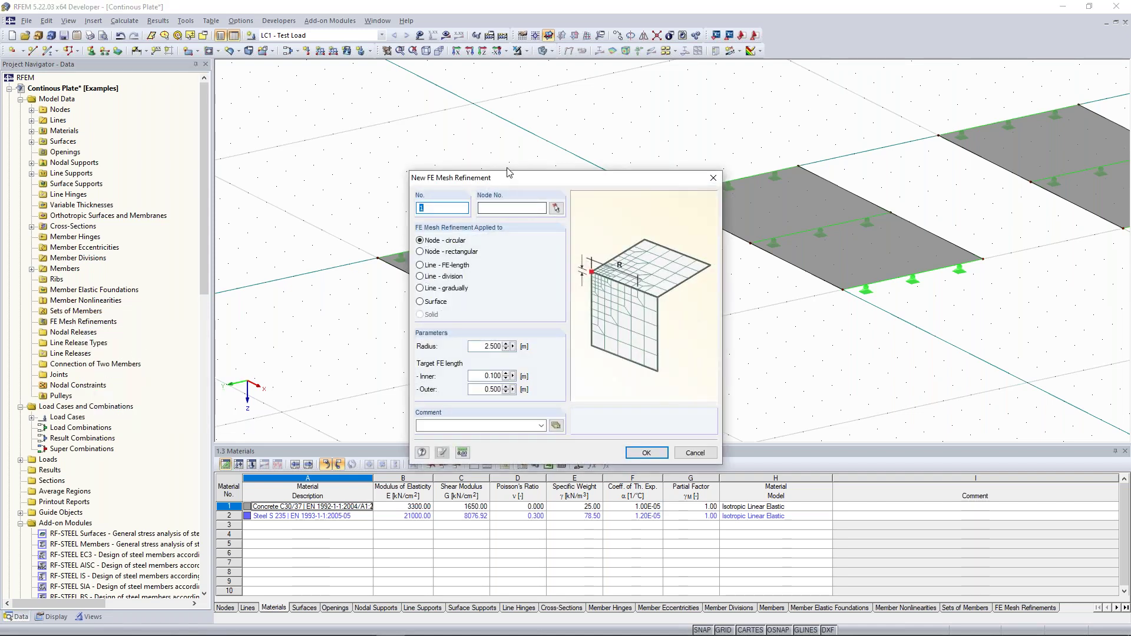
drag(448, 178, 130, 112)
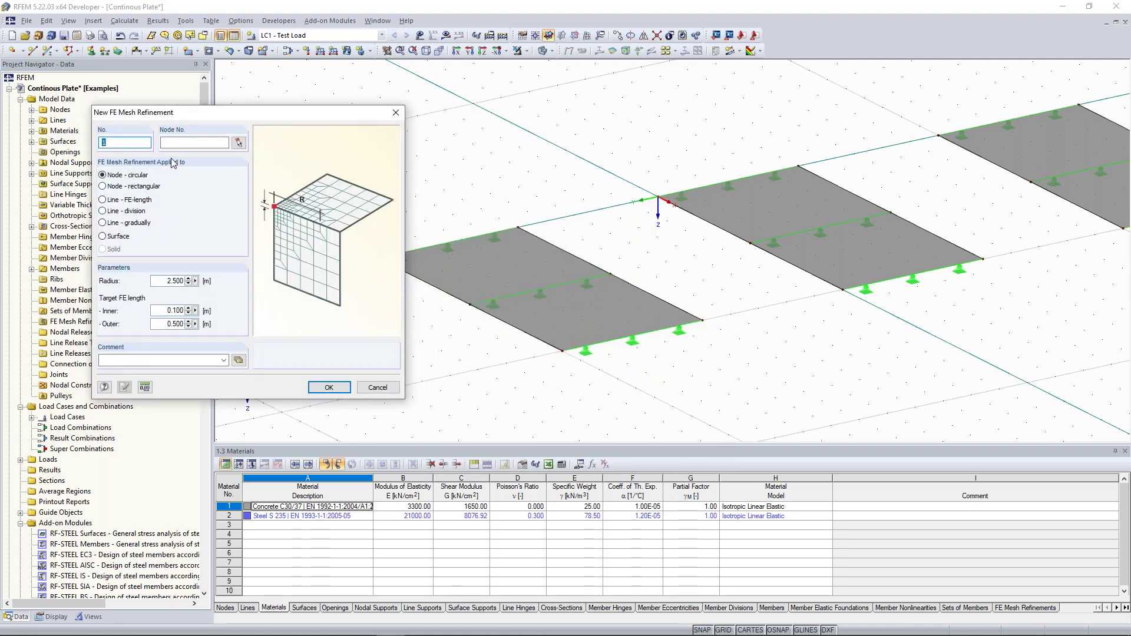
click(107, 238)
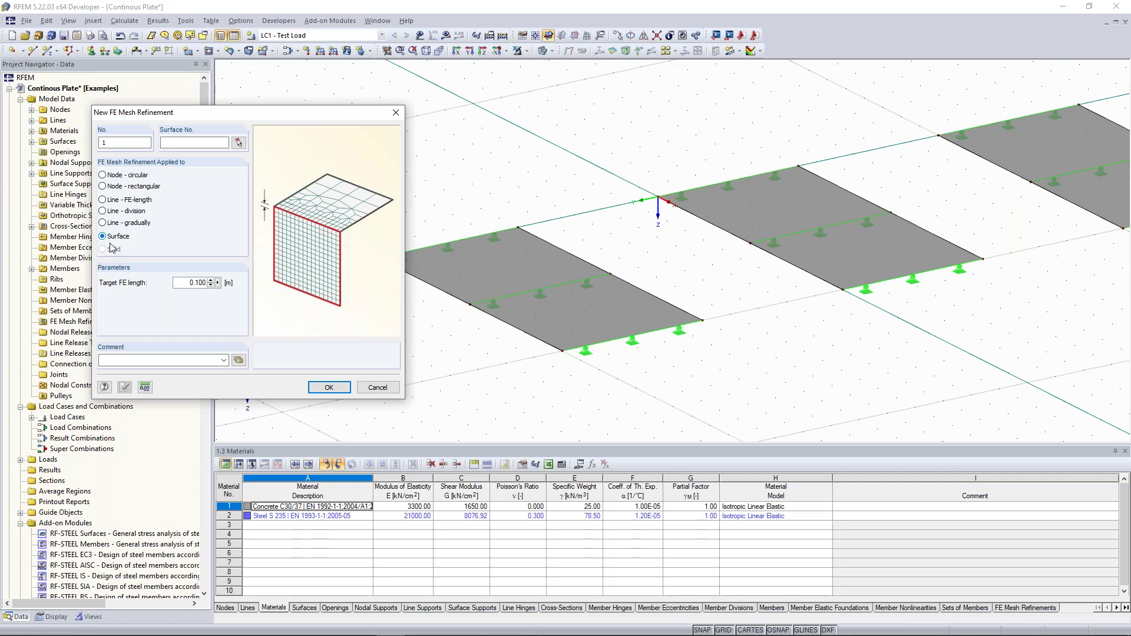
key(Tab)
text(1)
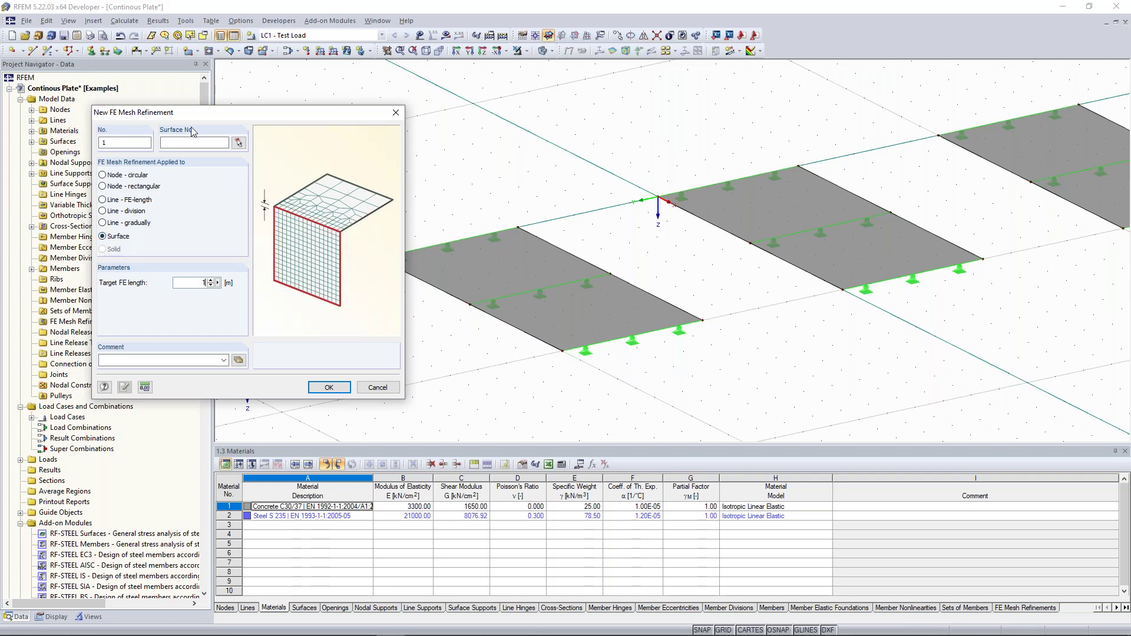
Assign the new FE mesh refinement to surface 1 by picking the first plate in the model, and create it.
click(239, 144)
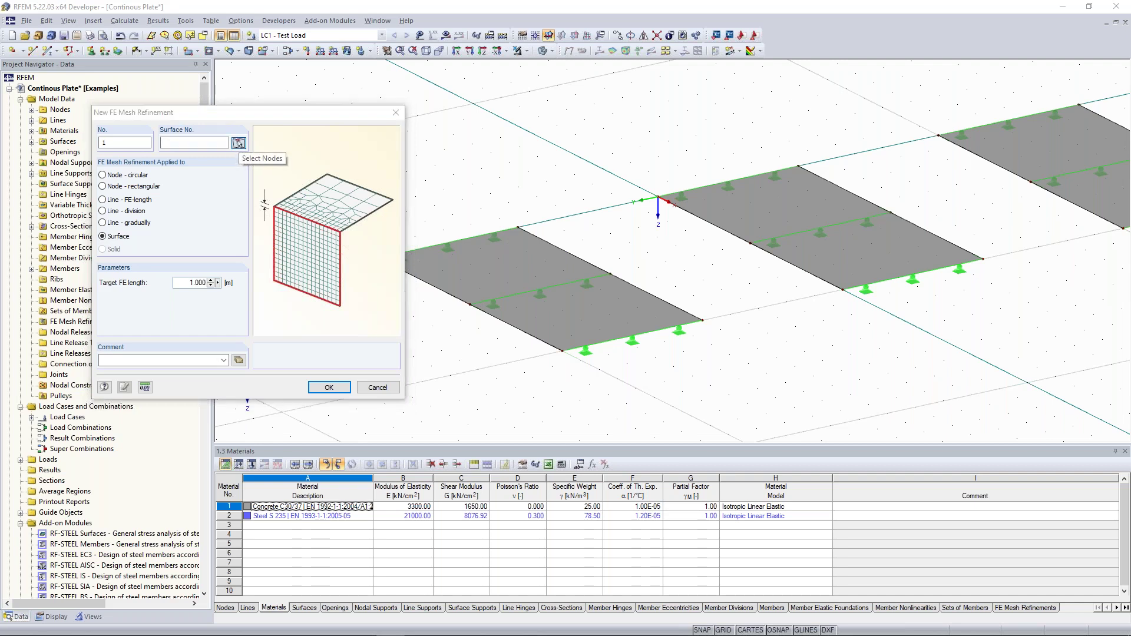
click(486, 268)
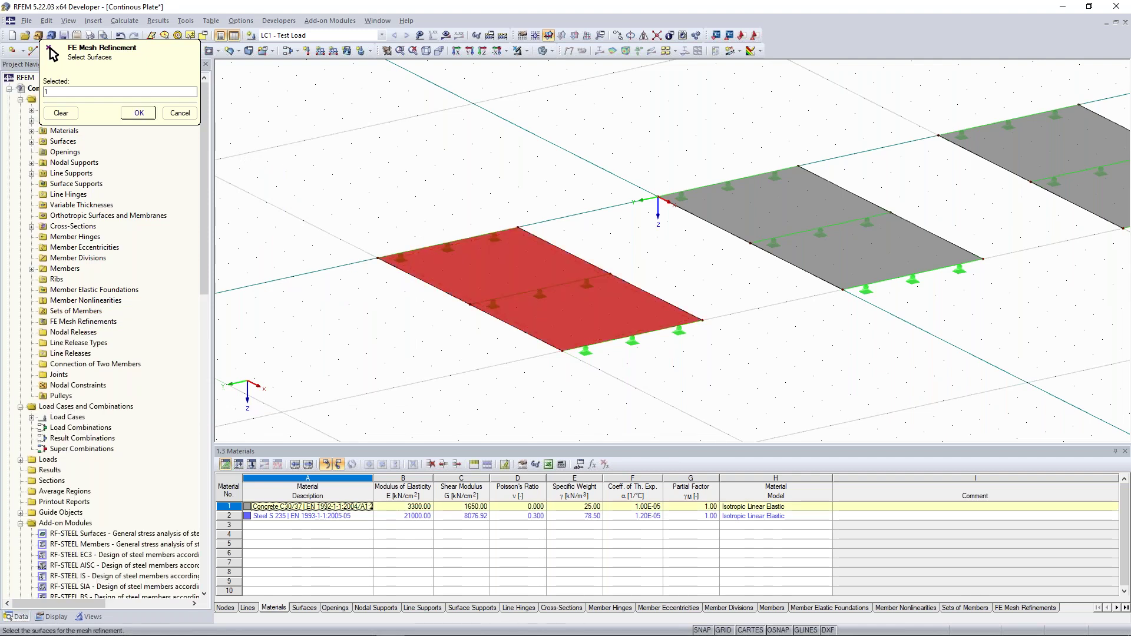
click(139, 113)
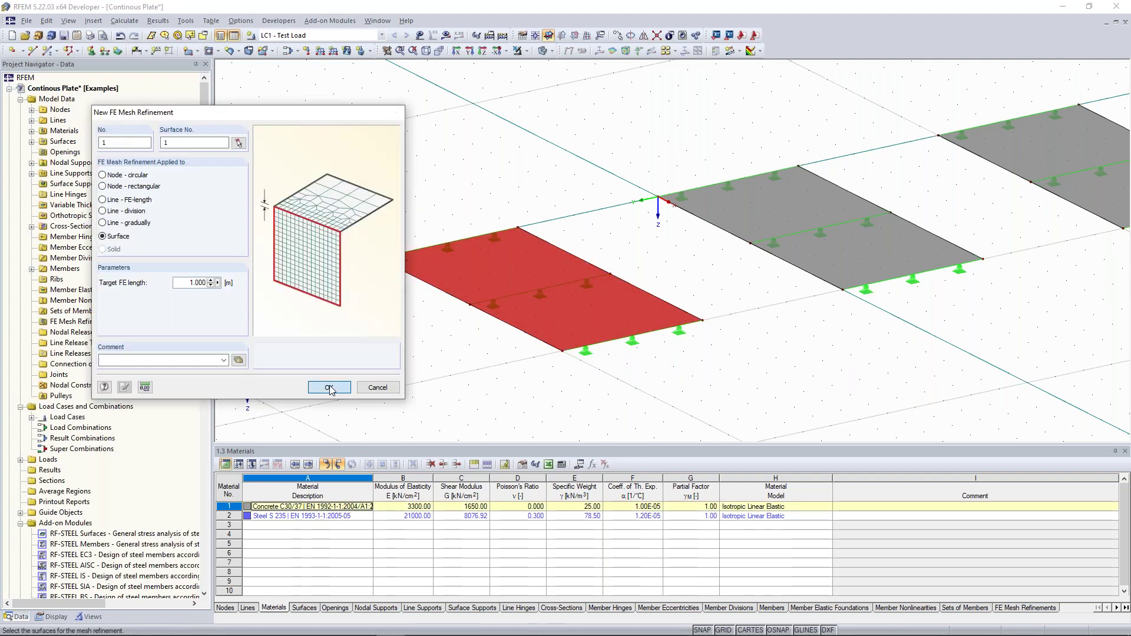
click(328, 387)
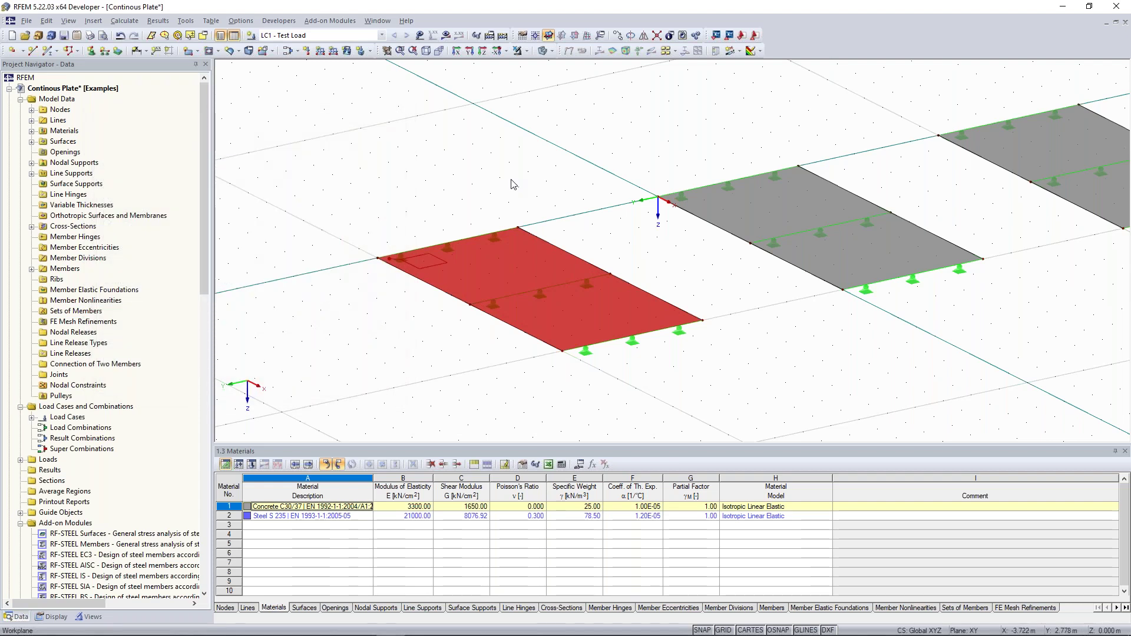
scroll(363, 259, up, 3)
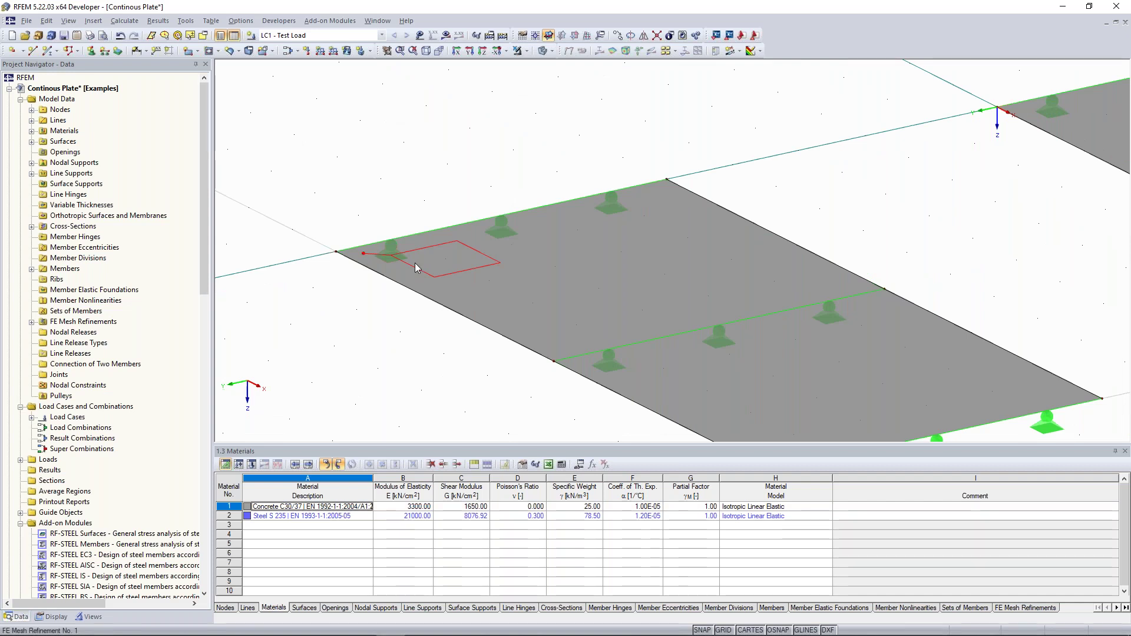
scroll(415, 268, down, 3)
scroll(419, 269, up, 3)
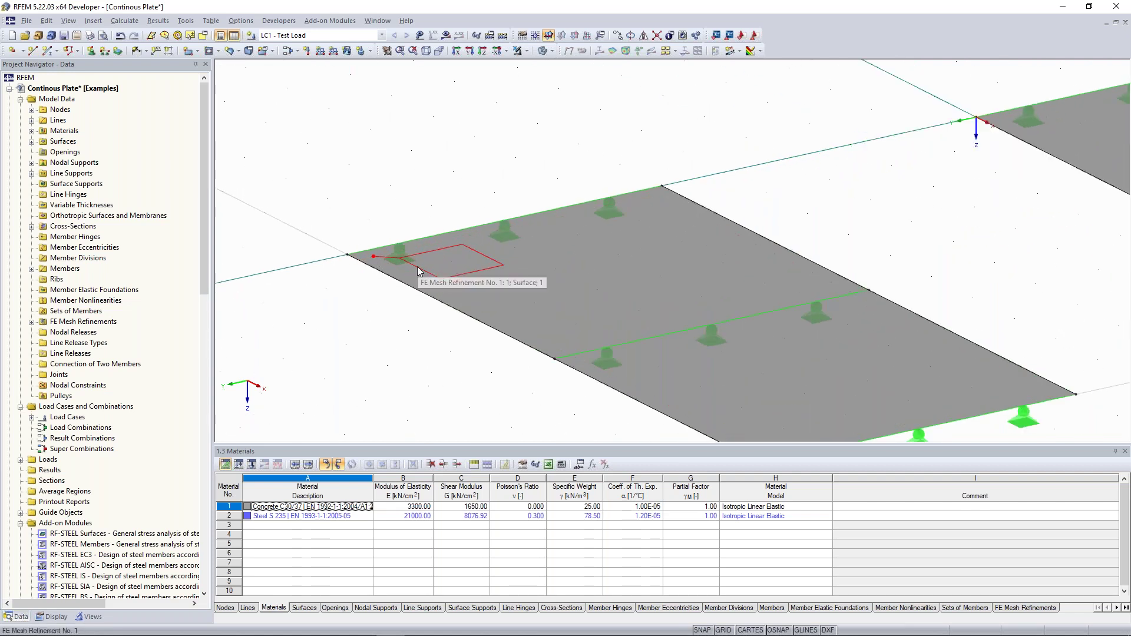
scroll(796, 241, down, 3)
Create a new FE mesh refinement with a 0.1 m target FE length on the third plate, surface 3.
middle_drag(797, 241, 435, 275)
scroll(433, 223, down, 2)
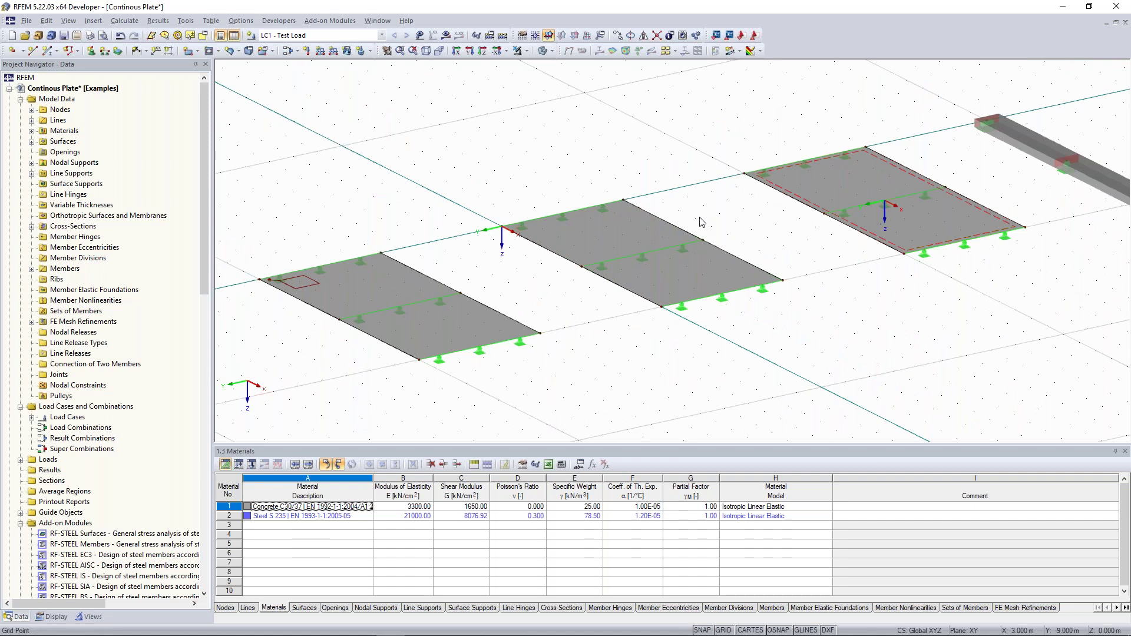
scroll(83, 325, down, 1)
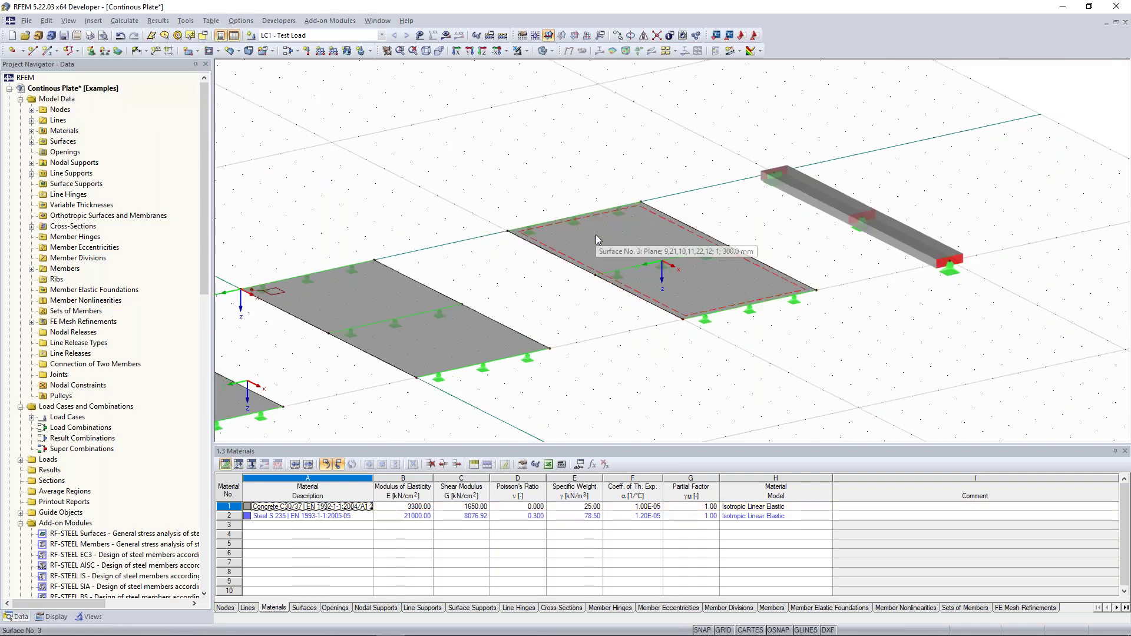
click(596, 234)
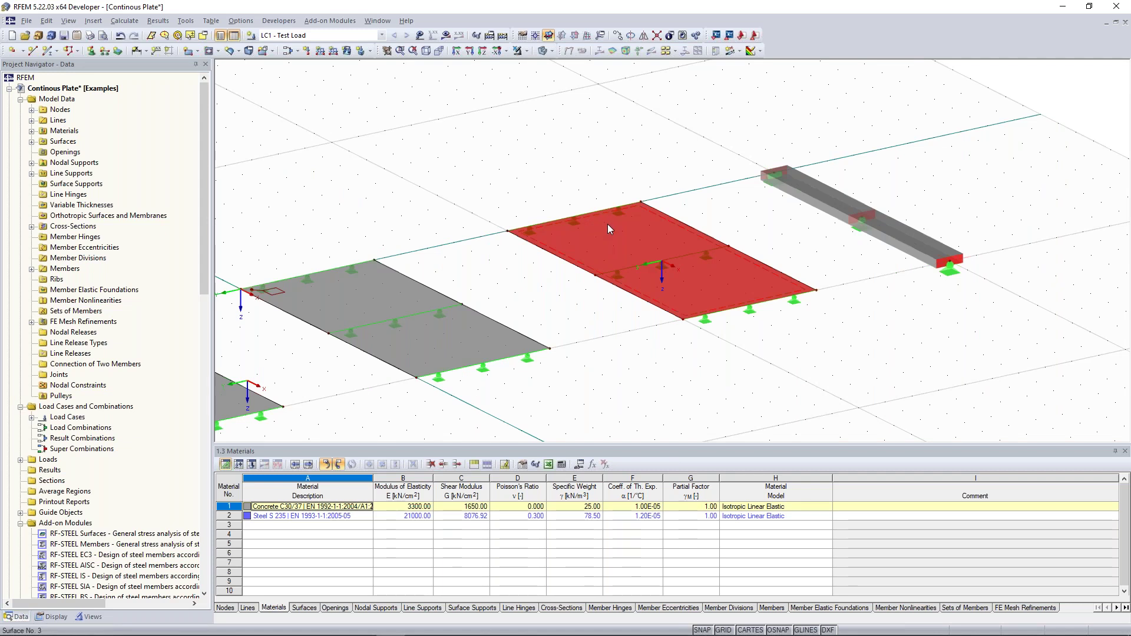
right_click(609, 225)
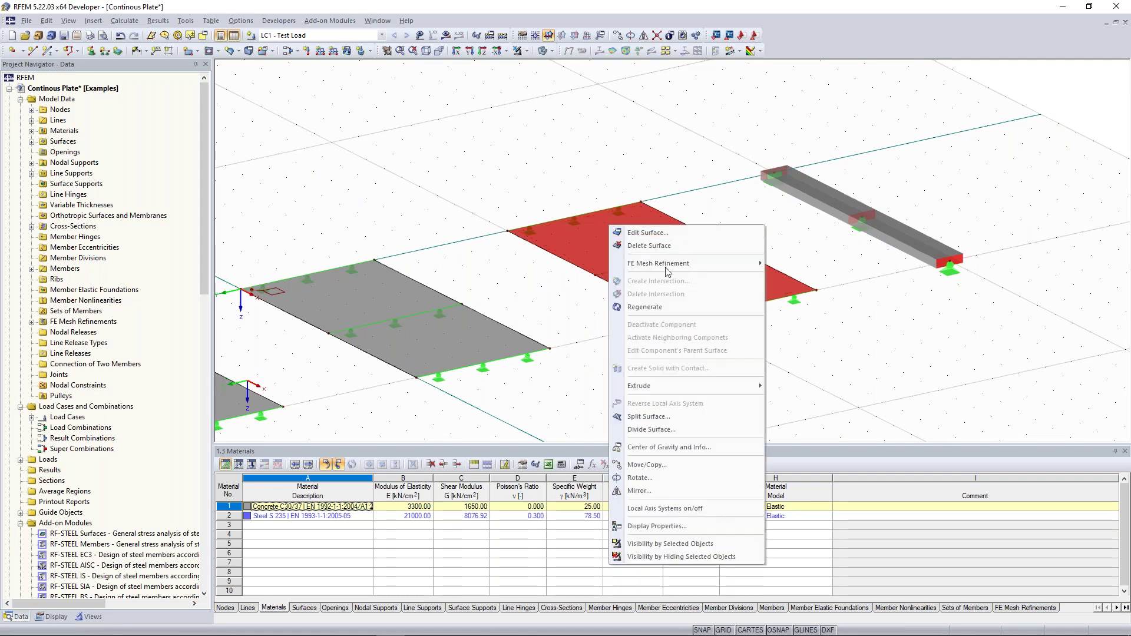
mouse_move(667, 270)
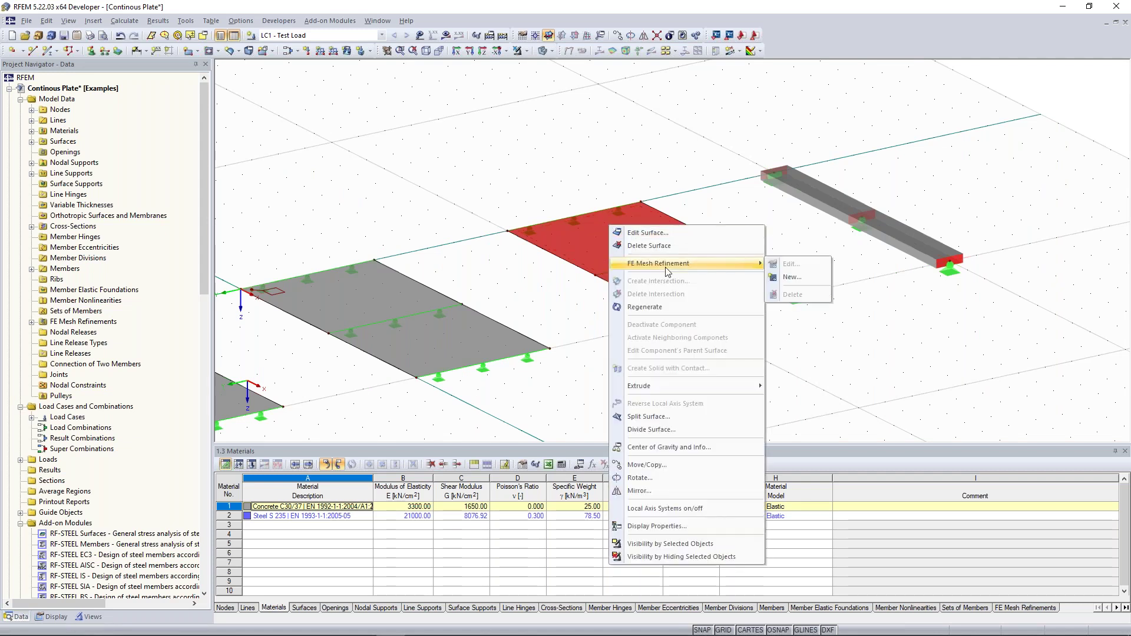
click(799, 285)
drag(532, 275, 255, 227)
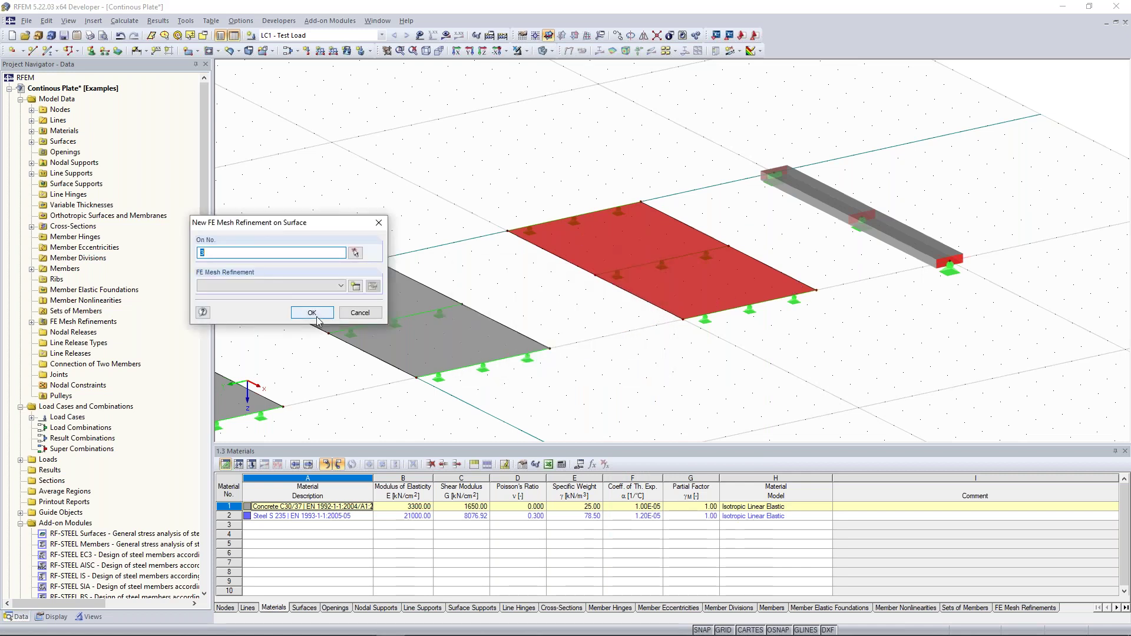
click(355, 286)
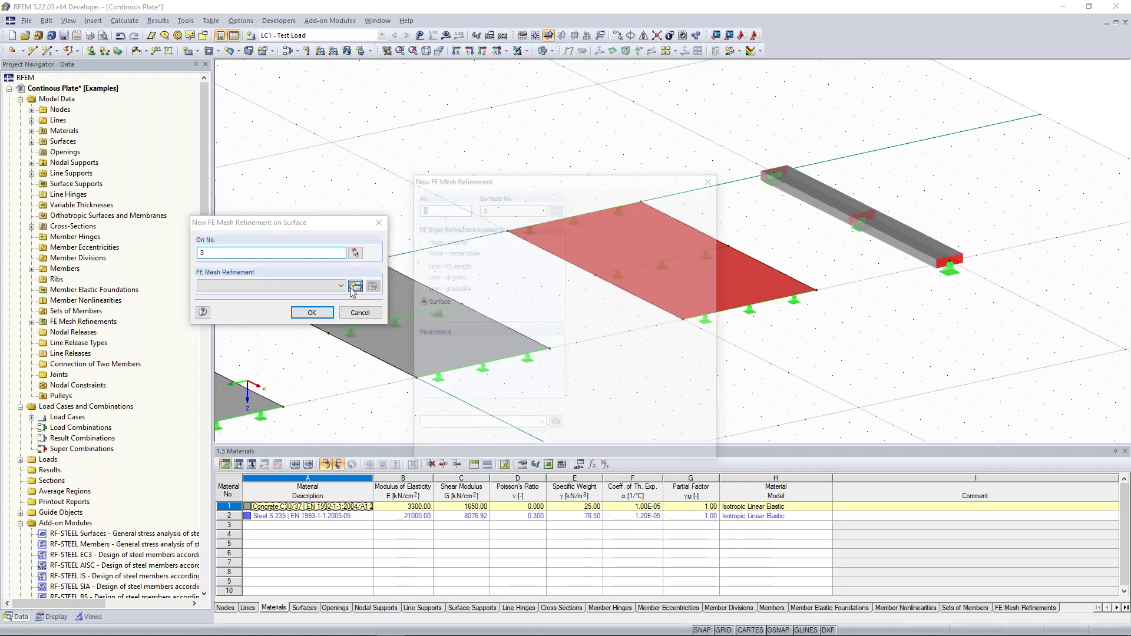
text(0.100)
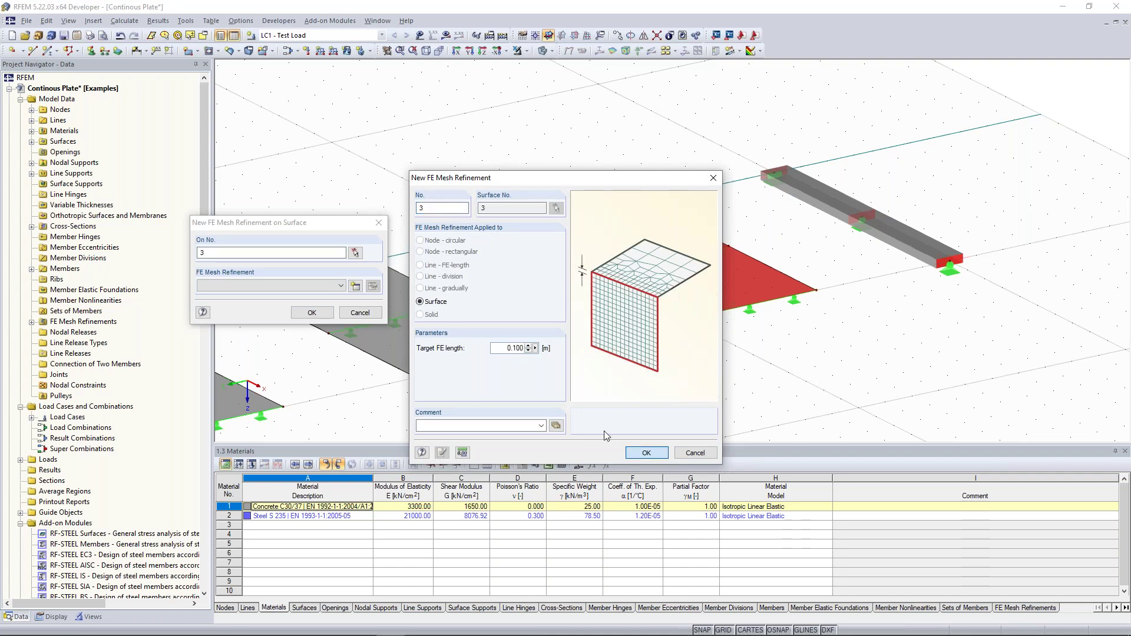
click(647, 452)
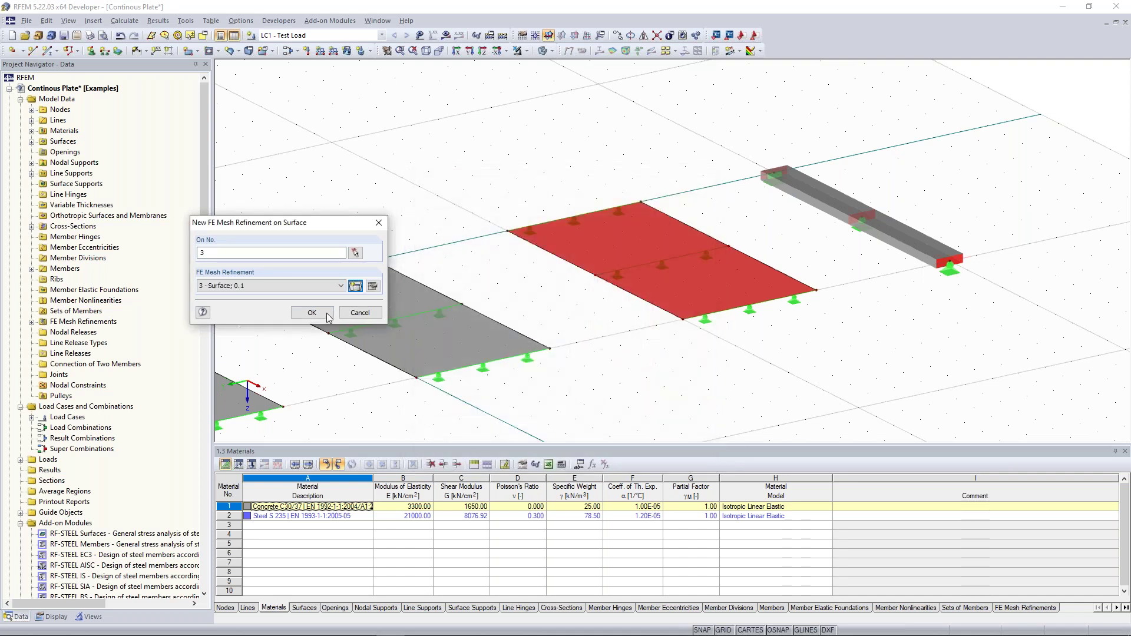
click(312, 313)
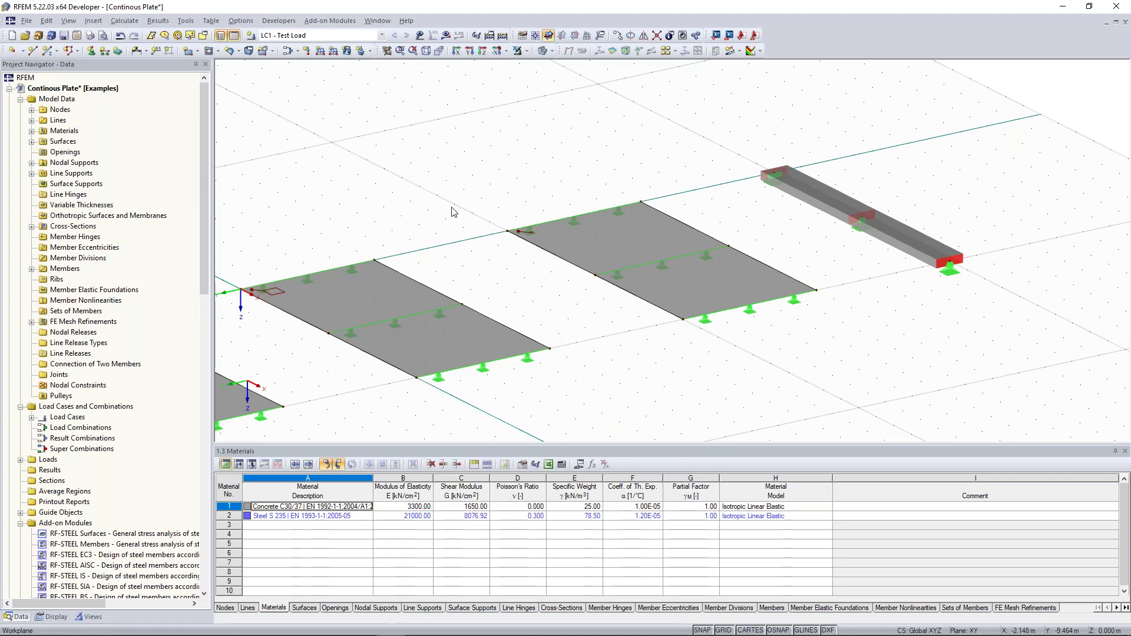
scroll(451, 207, down, 5)
middle_drag(310, 238, 502, 222)
scroll(501, 217, up, 1)
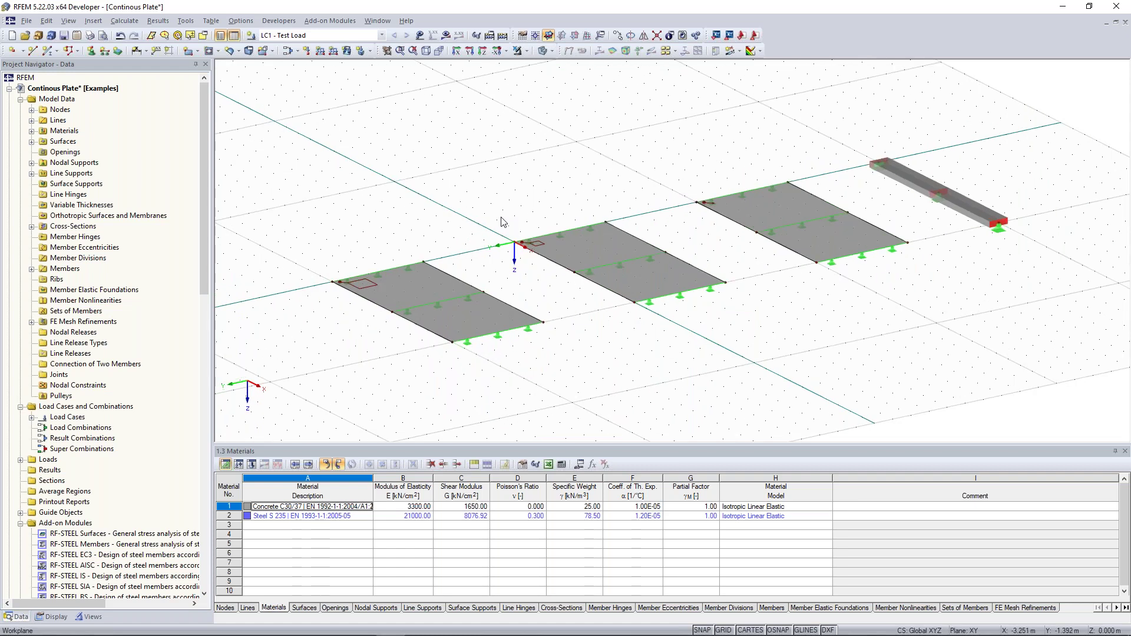
scroll(501, 218, up, 1)
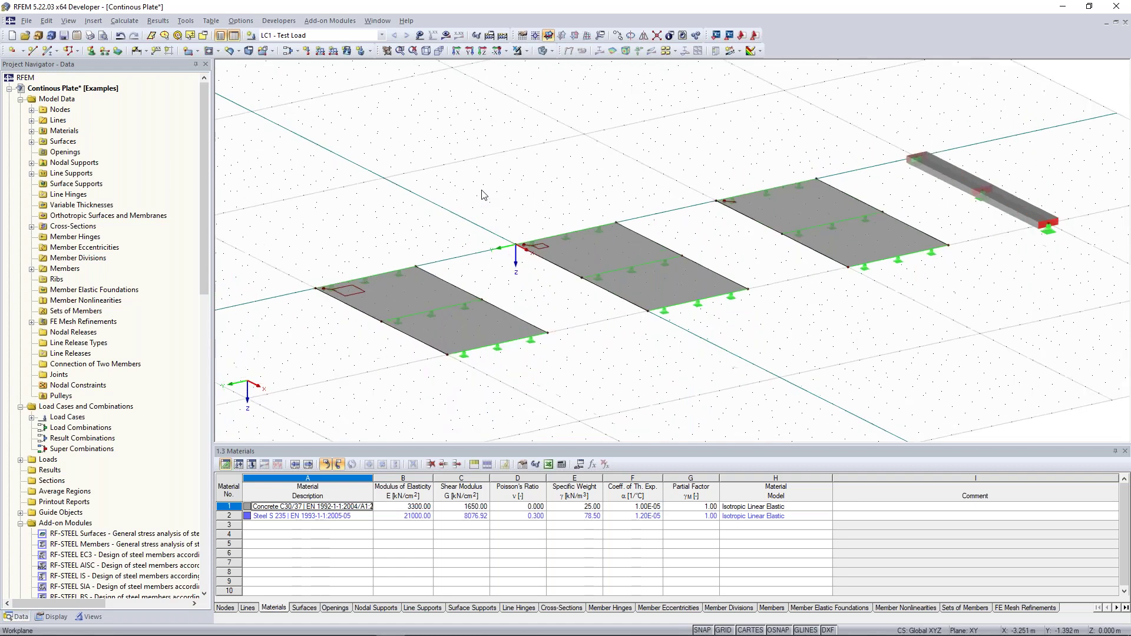
scroll(482, 194, up, 1)
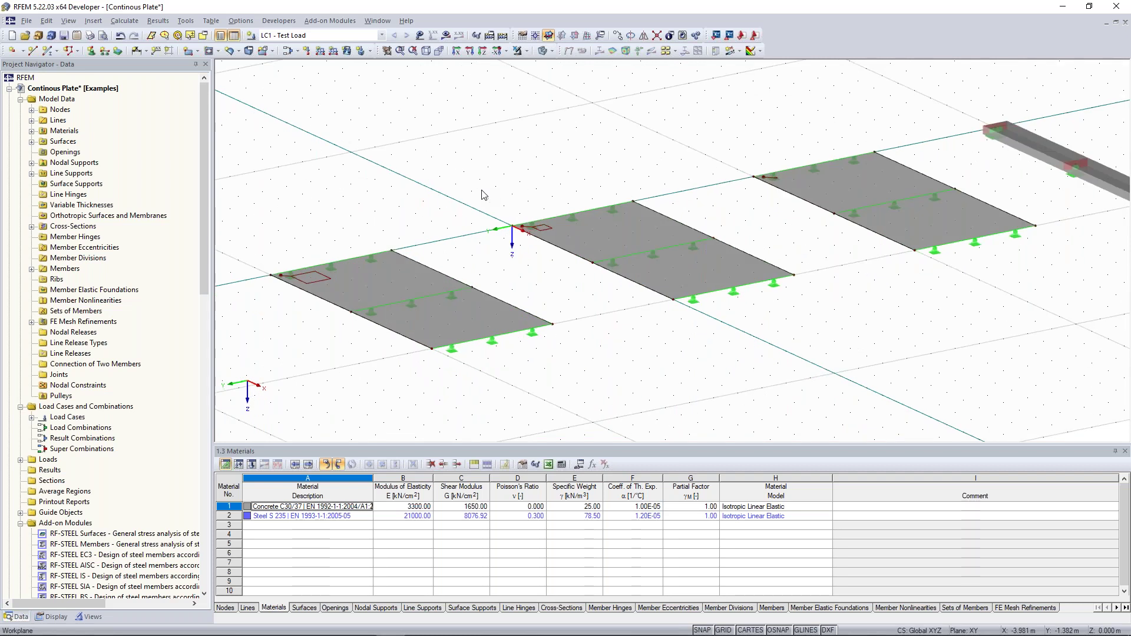
scroll(361, 251, up, 1)
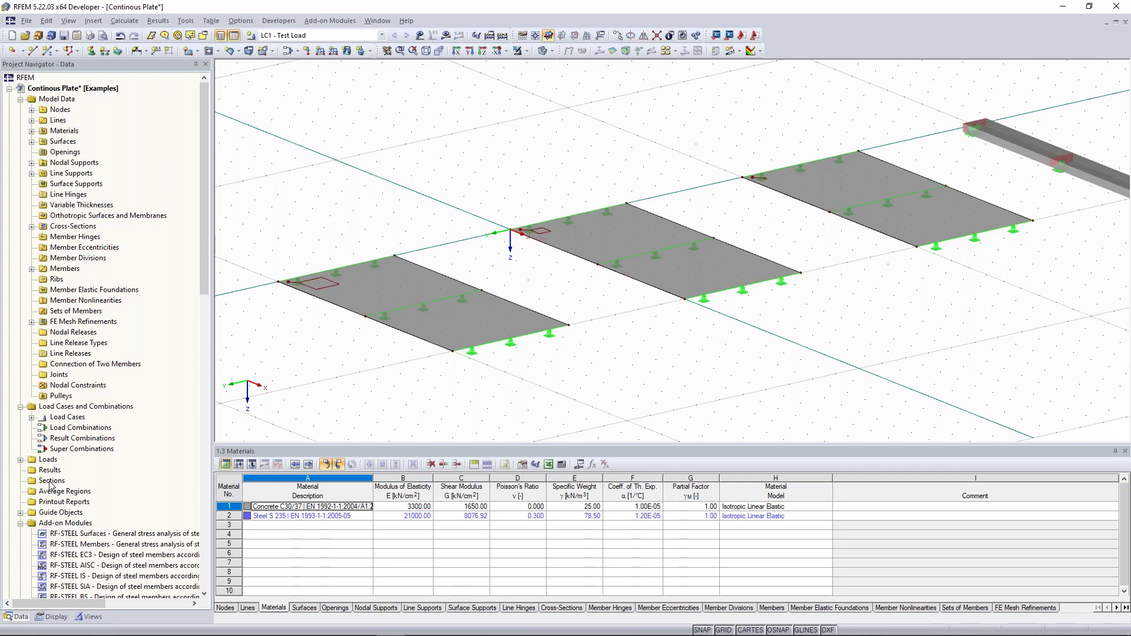
Start a new section named A-A through the first plate, with edge points (0, 7.5, 0) and (10, 7.5, 0) m.
scroll(51, 483, down, 5)
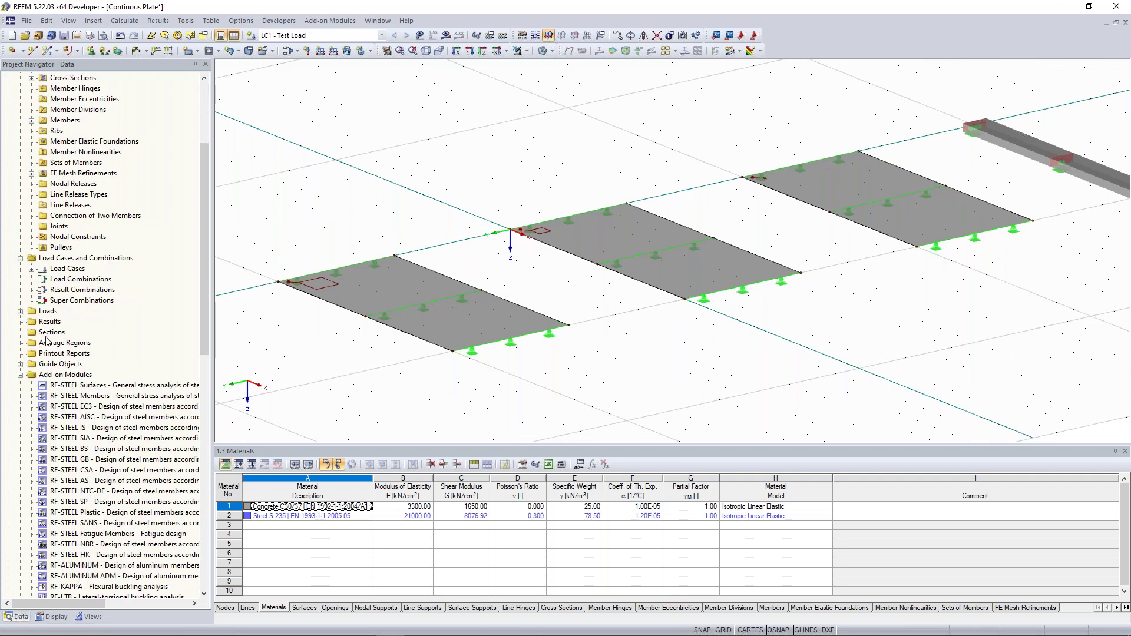
right_click(57, 336)
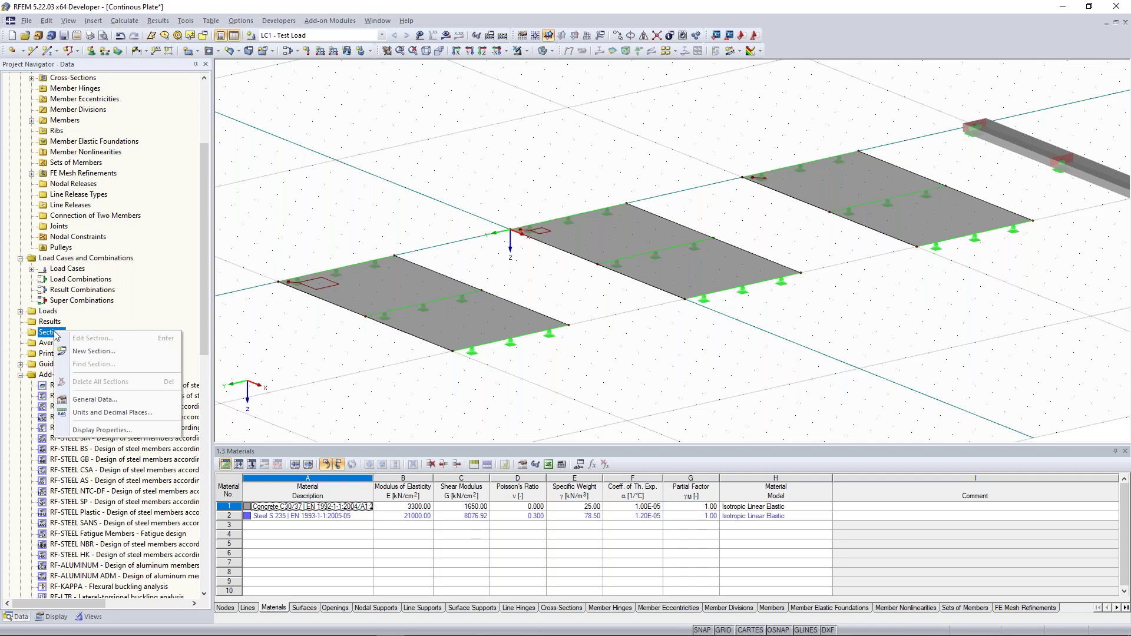
click(95, 355)
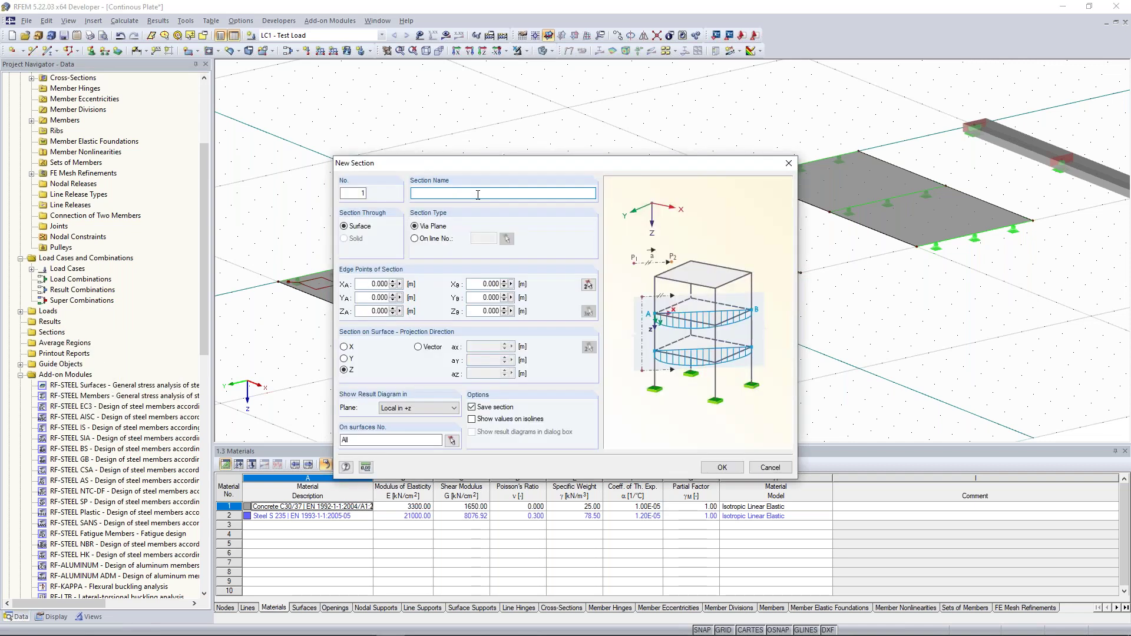
text(A-A)
click(588, 286)
scroll(368, 316, up, 2)
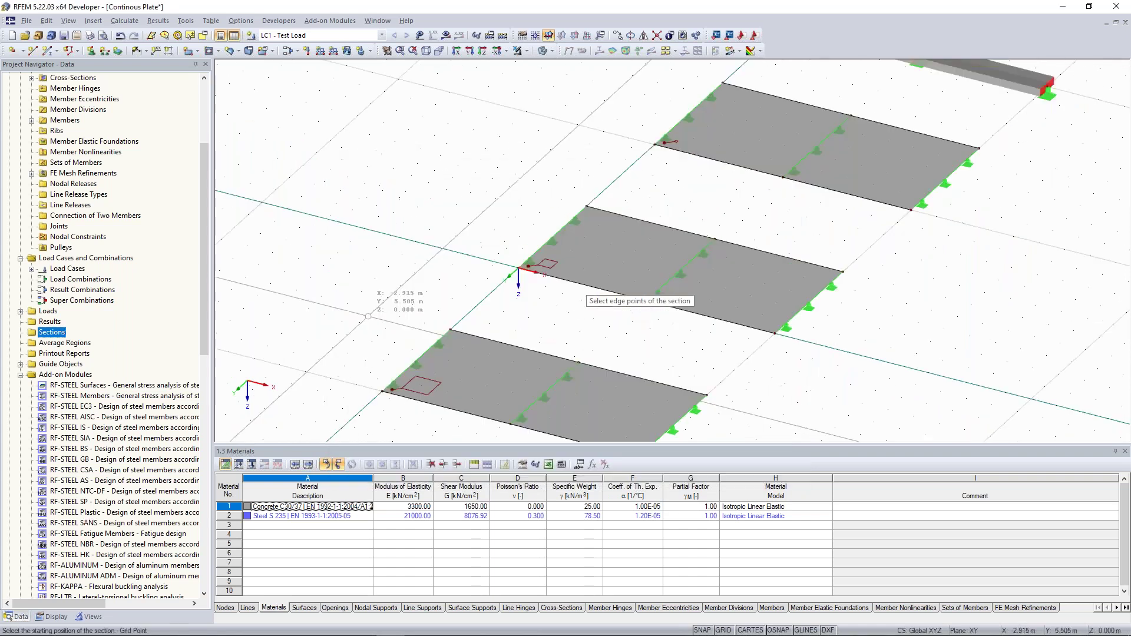
click(424, 368)
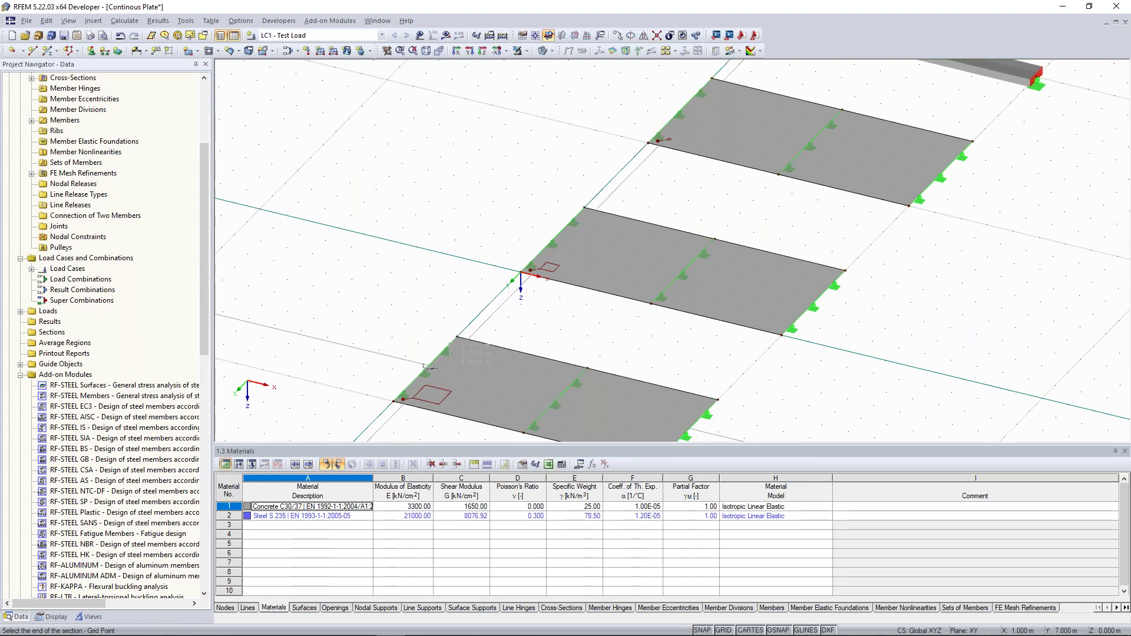
click(573, 348)
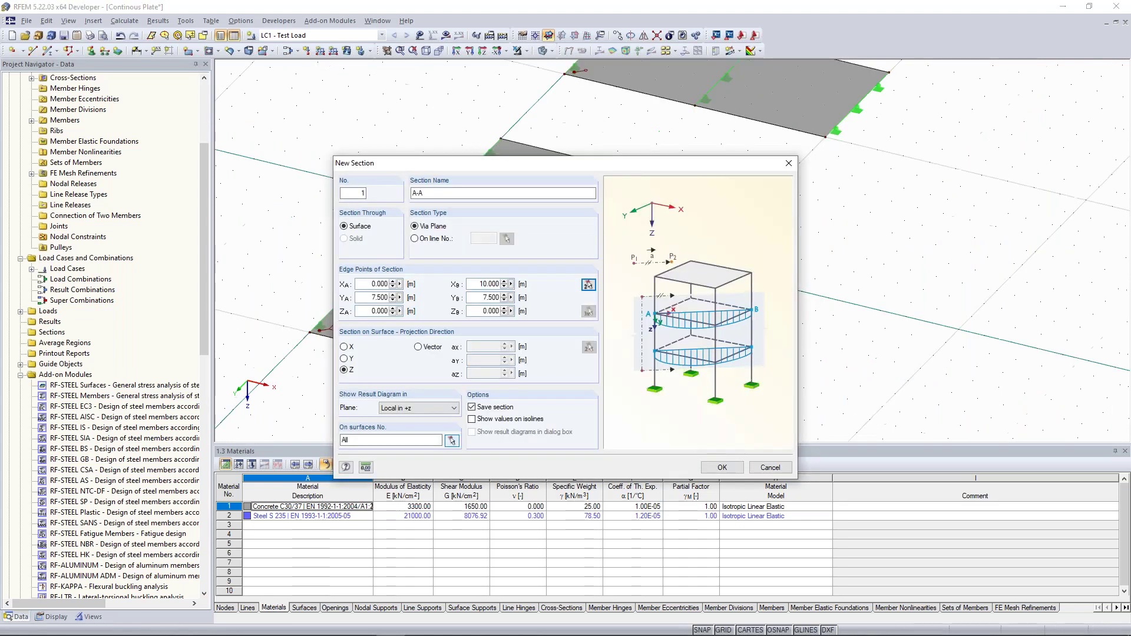
Limit section A-A to surface 1 with projection direction Z, and create the section.
click(452, 441)
click(424, 321)
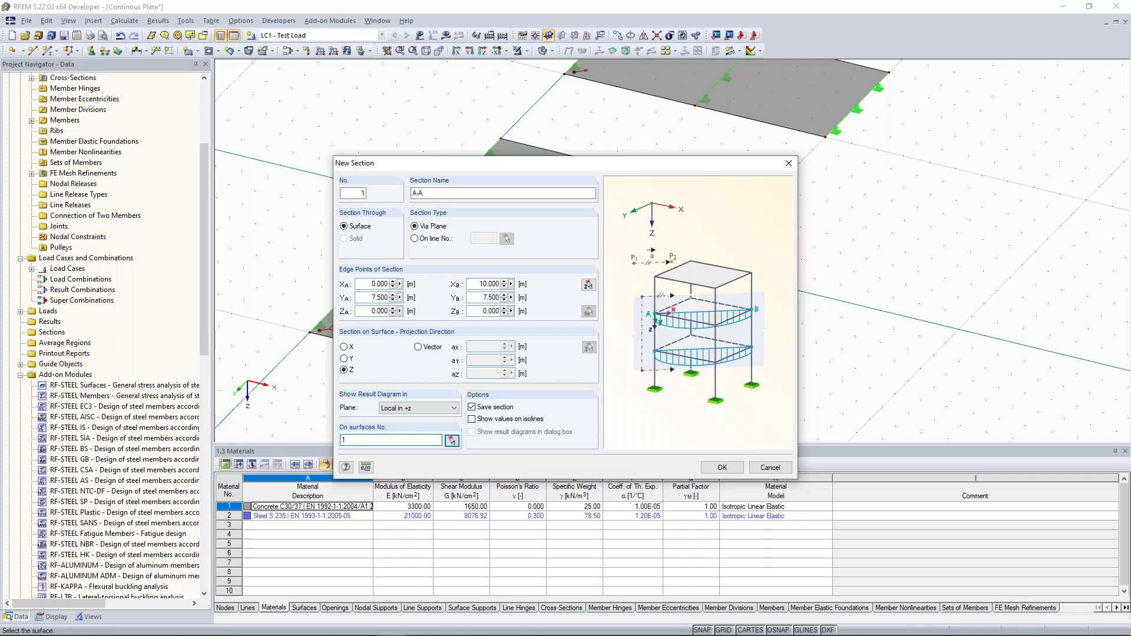
click(343, 370)
click(723, 468)
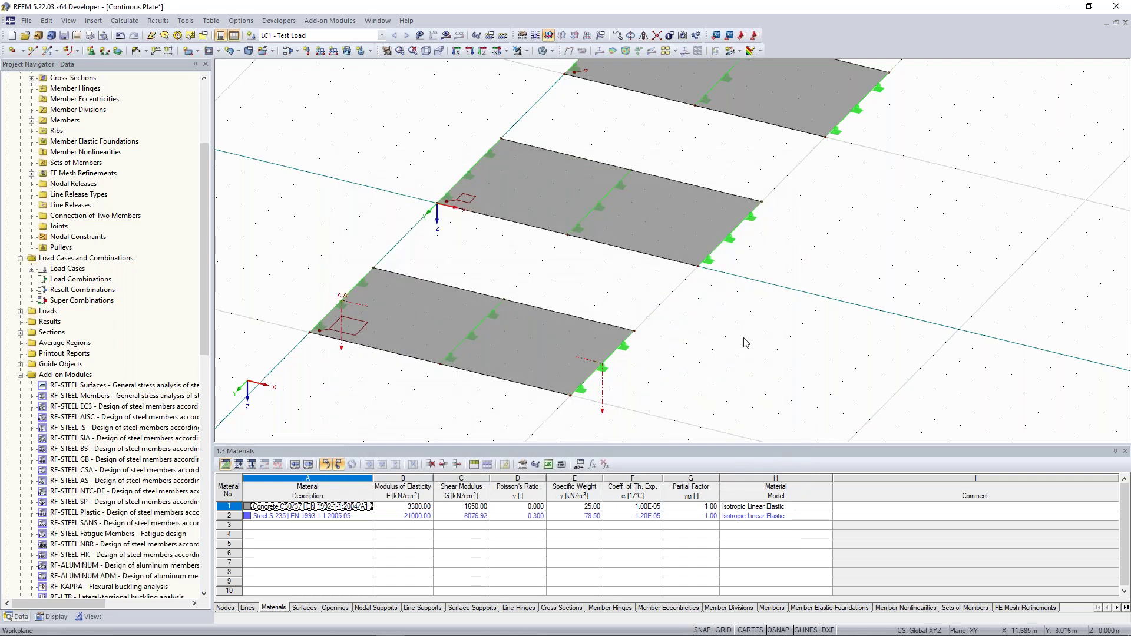
ctrl+middle_drag(733, 344, 512, 290)
scroll(541, 292, down, 3)
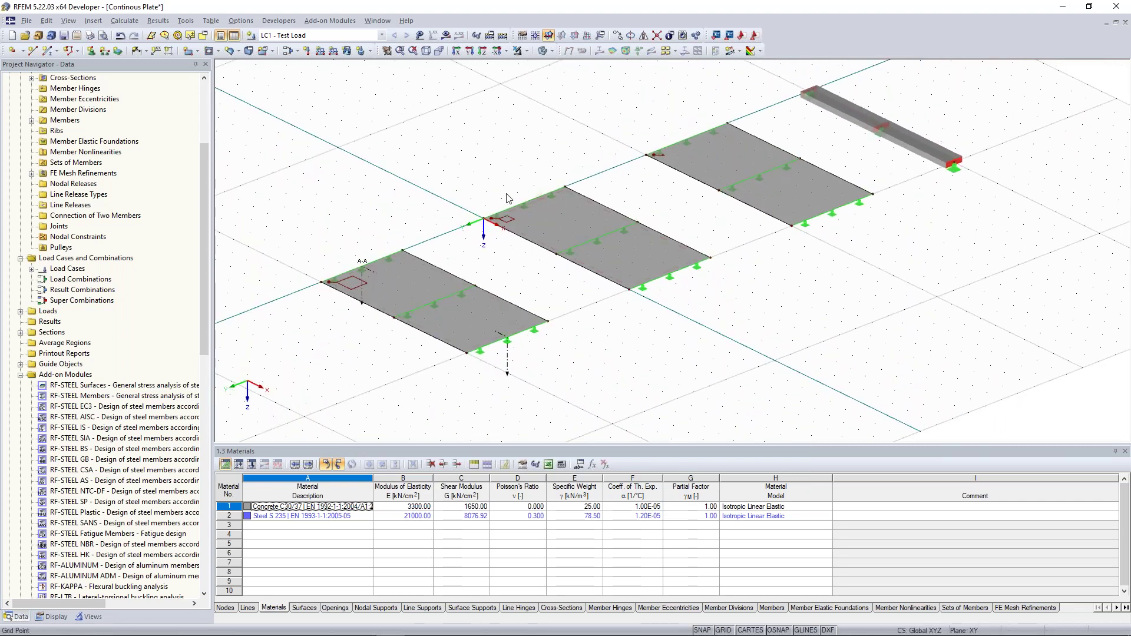
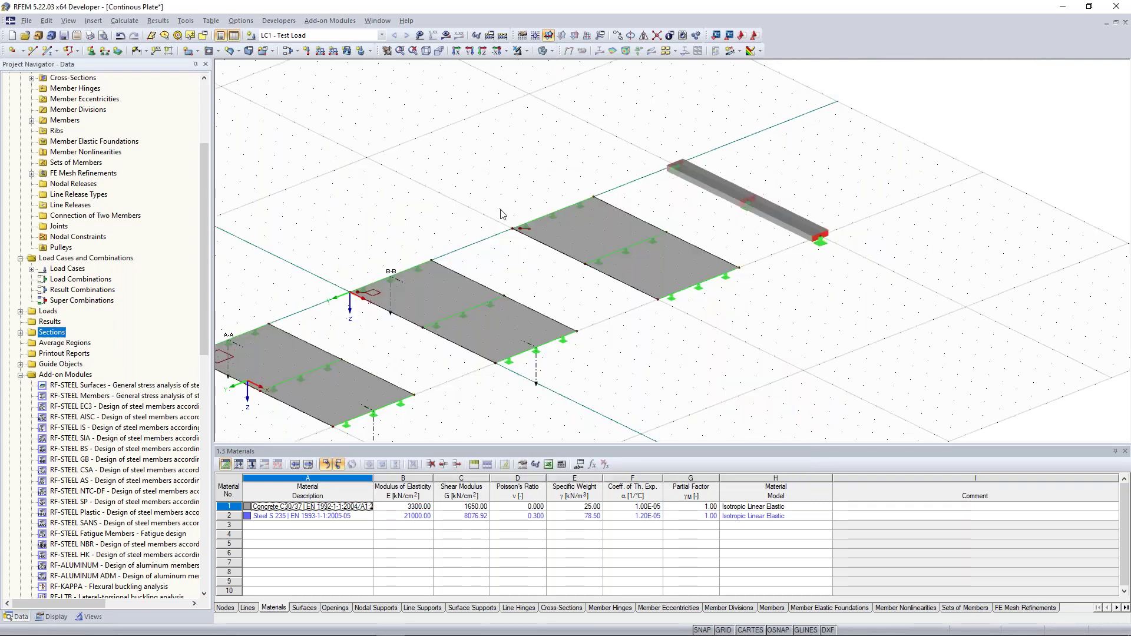
Create a new section named C-C lengthwise through the middle of the third plate, ending at (10, -12.5, 0) m.
text(c)
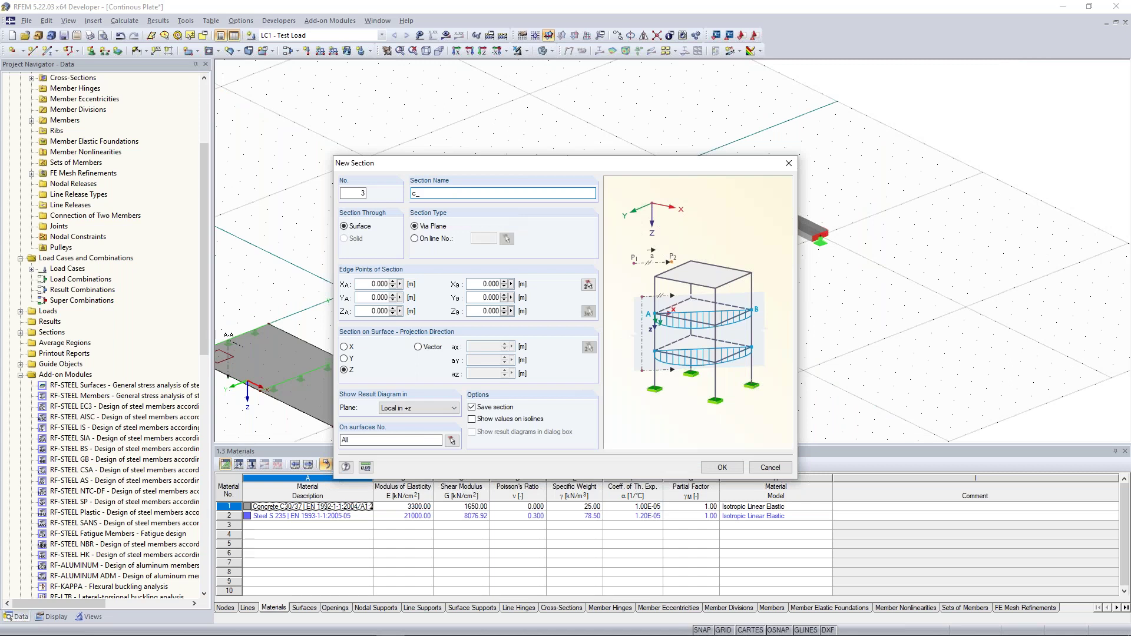
text(-C)
click(588, 286)
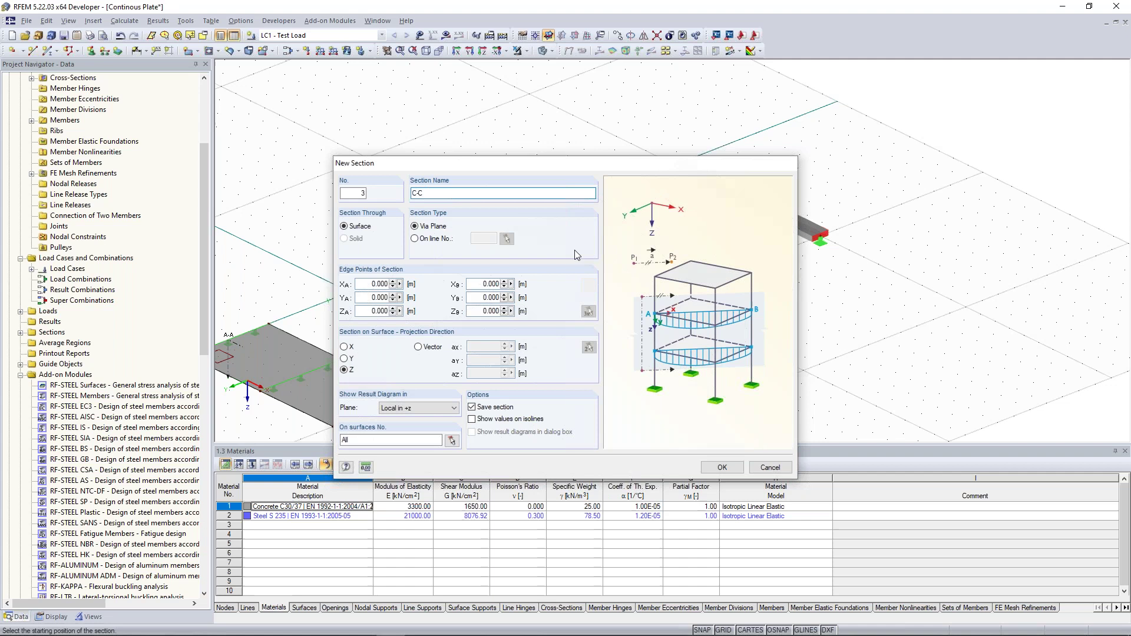
click(593, 197)
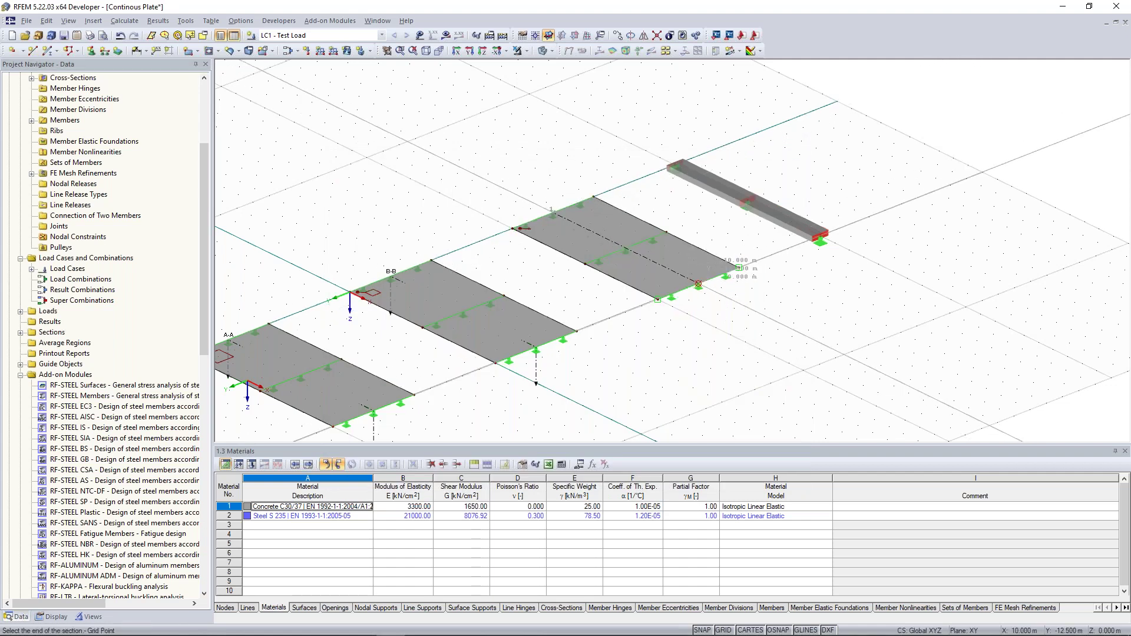
click(698, 284)
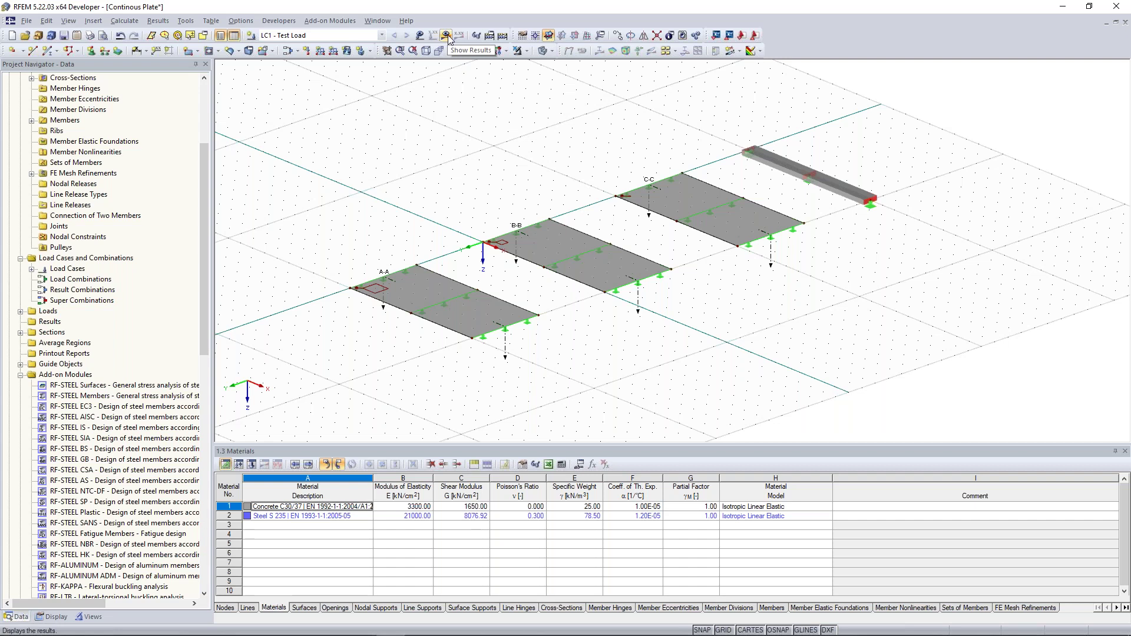
Calculate load case LC1 - Test Load and show its results on the model.
scroll(417, 159, up, 2)
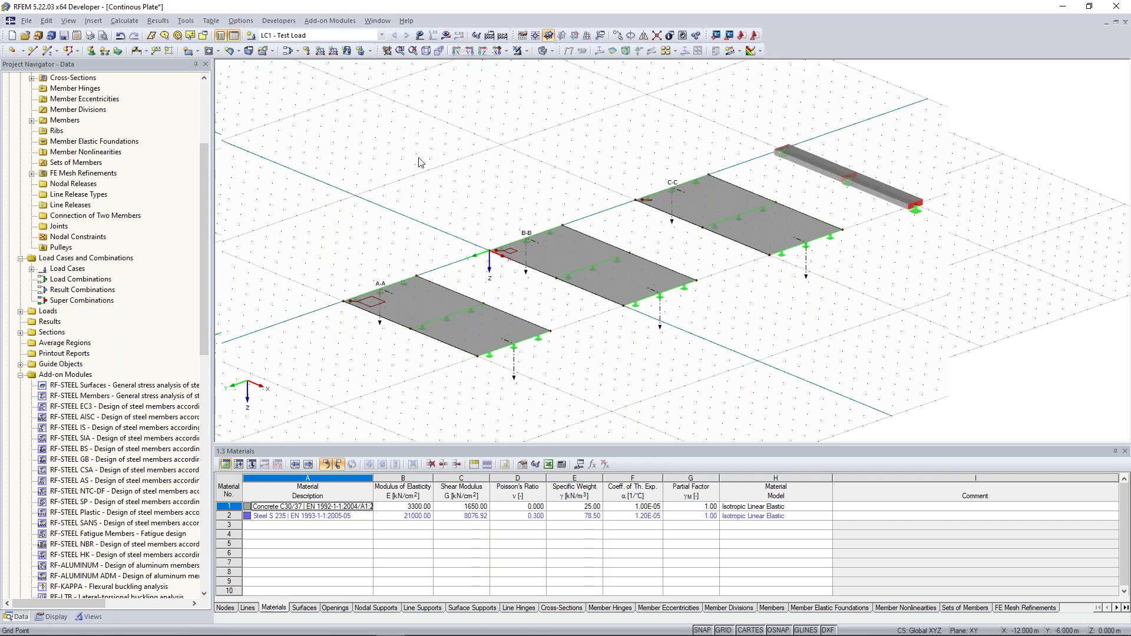
middle_drag(419, 162, 430, 144)
click(445, 36)
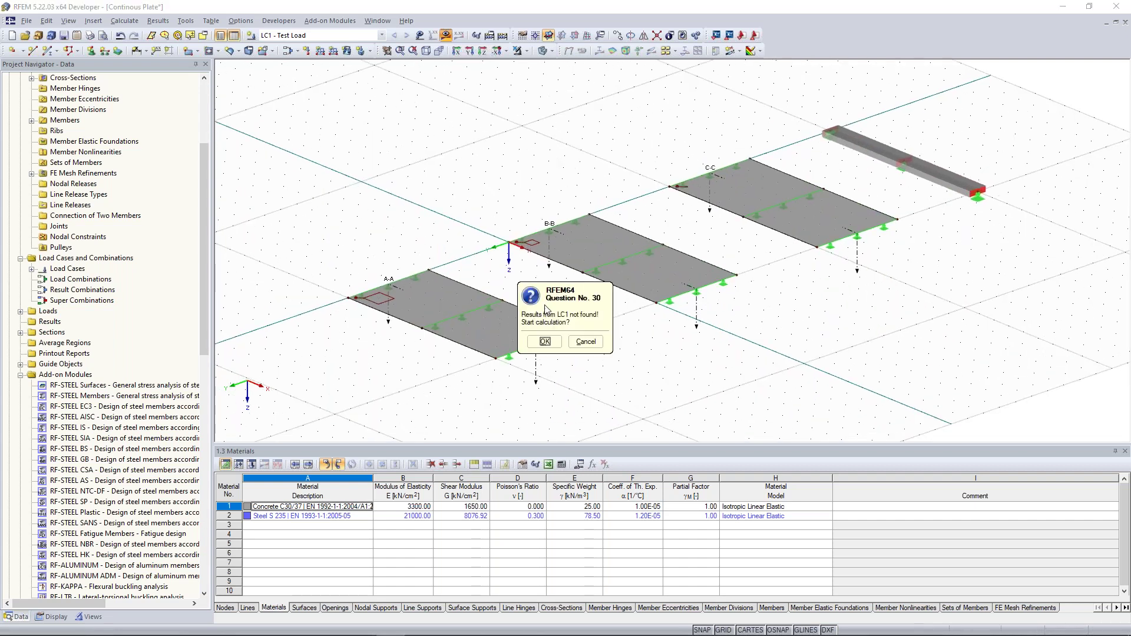
drag(563, 302, 485, 113)
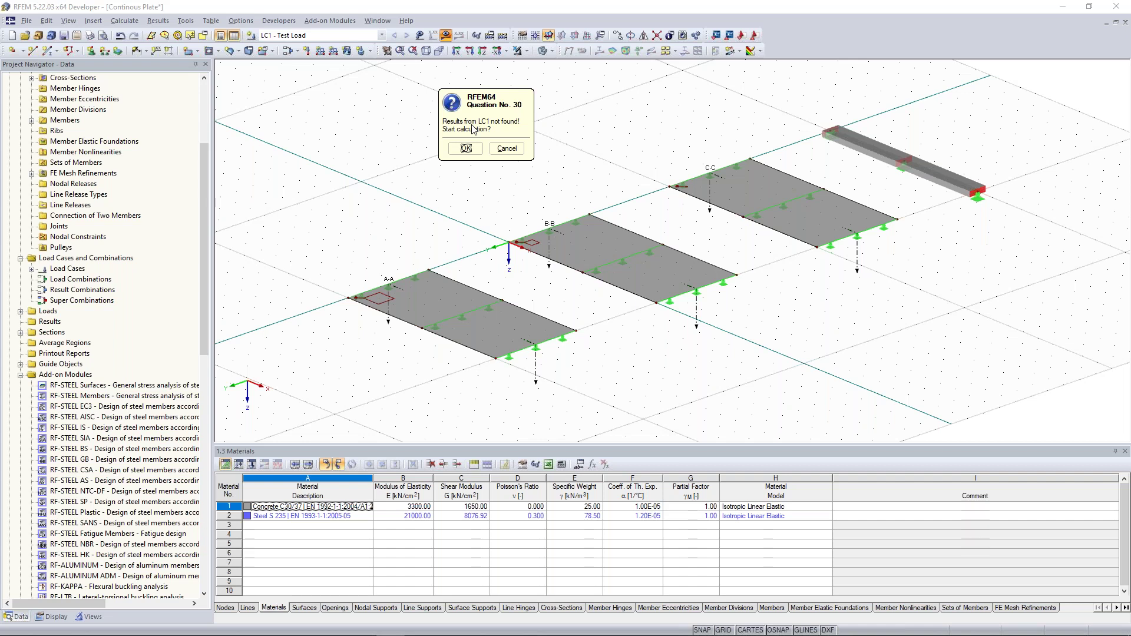
click(466, 148)
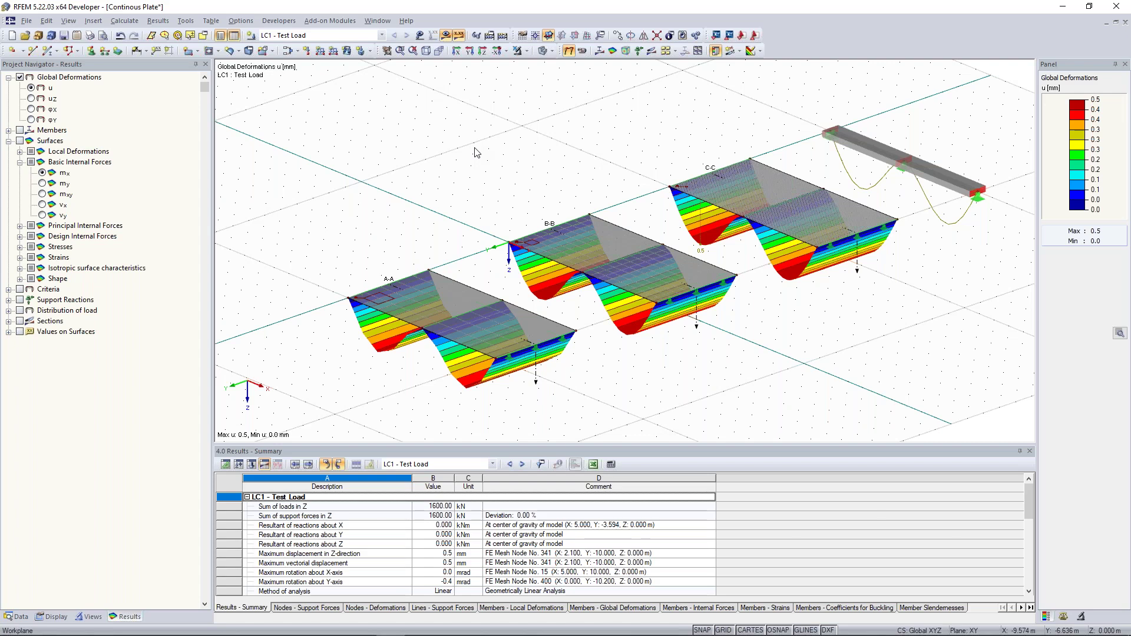
Set the deformation display of members to Cross-Sections Colored so the beam is drawn like the plates.
scroll(477, 152, down, 3)
middle_drag(459, 174, 549, 190)
scroll(465, 192, up, 2)
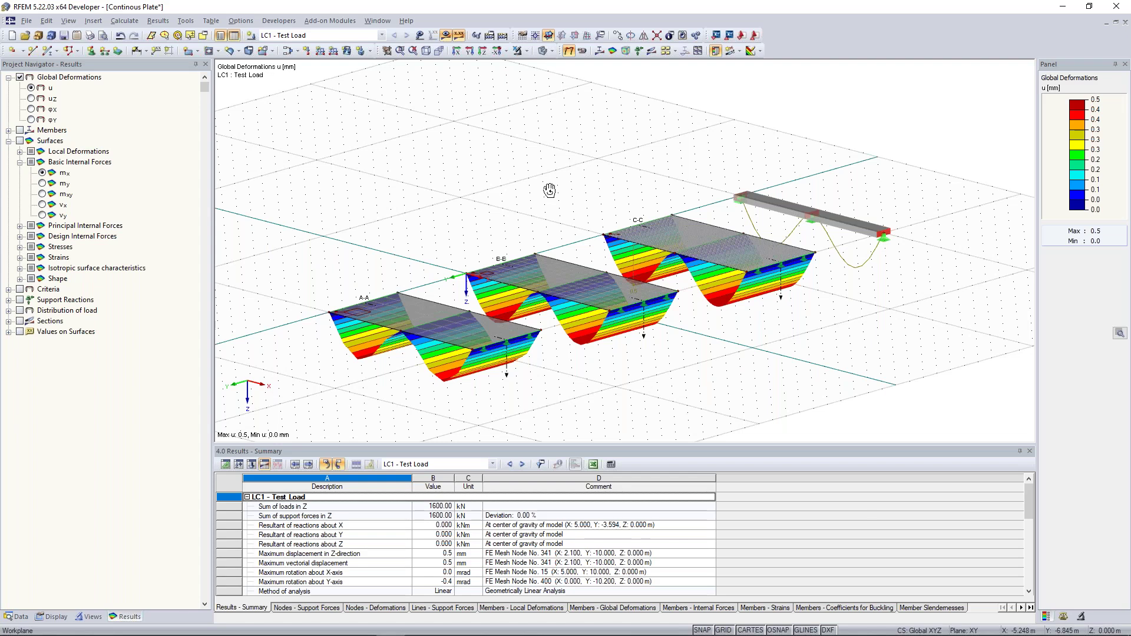
ctrl+middle_drag(550, 191, 538, 195)
scroll(758, 229, up, 3)
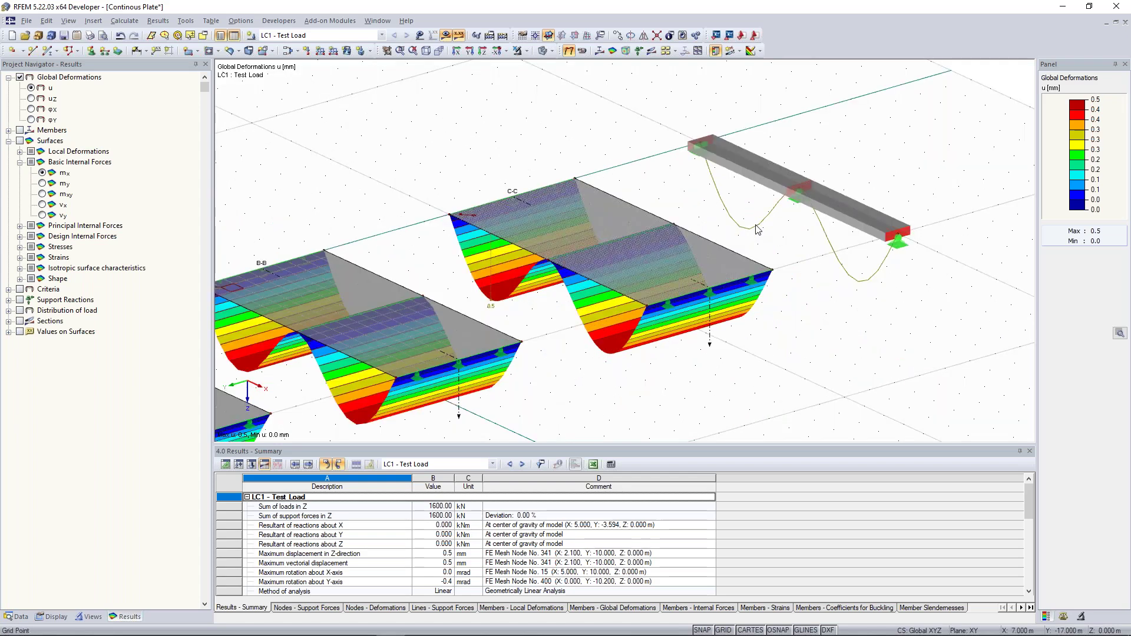
ctrl+middle_drag(758, 230, 688, 248)
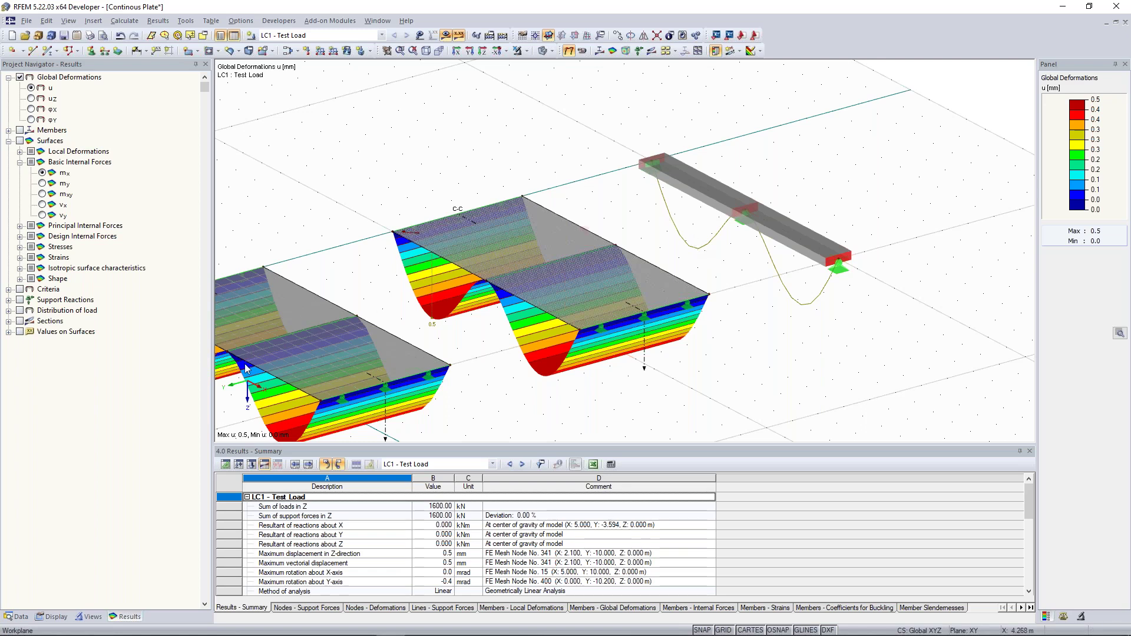
click(57, 617)
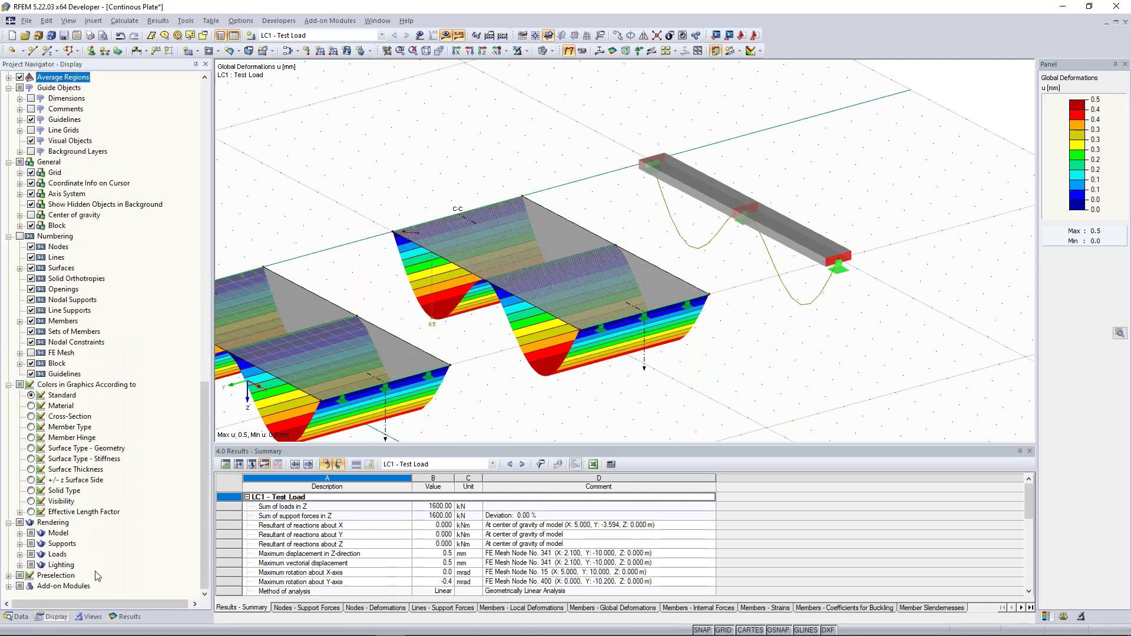
scroll(81, 380, up, 14)
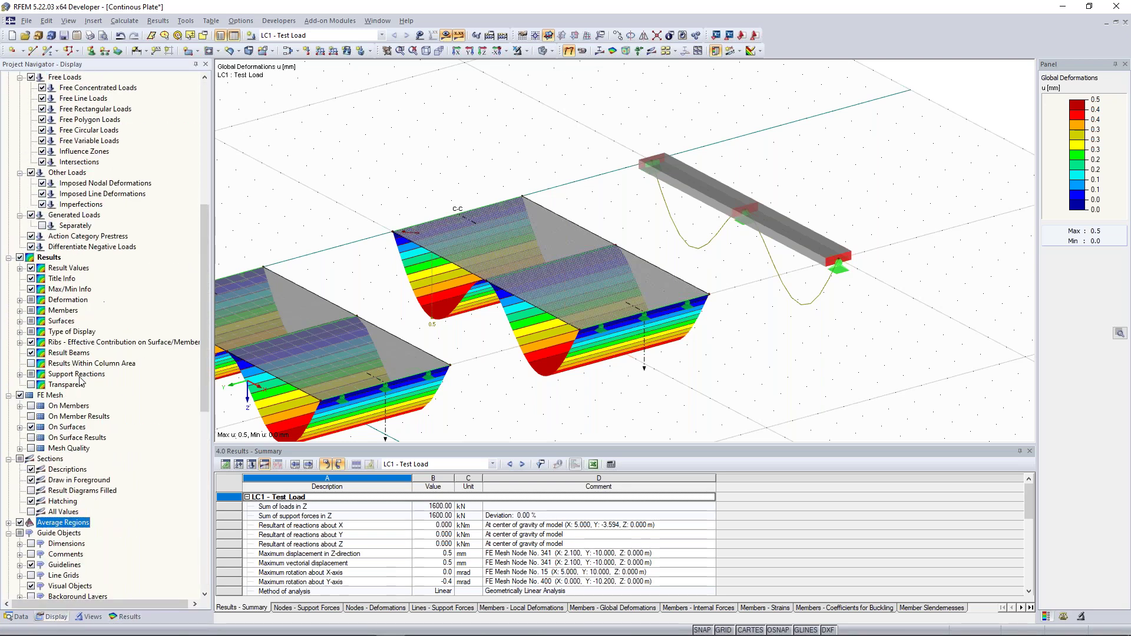
click(20, 300)
click(32, 311)
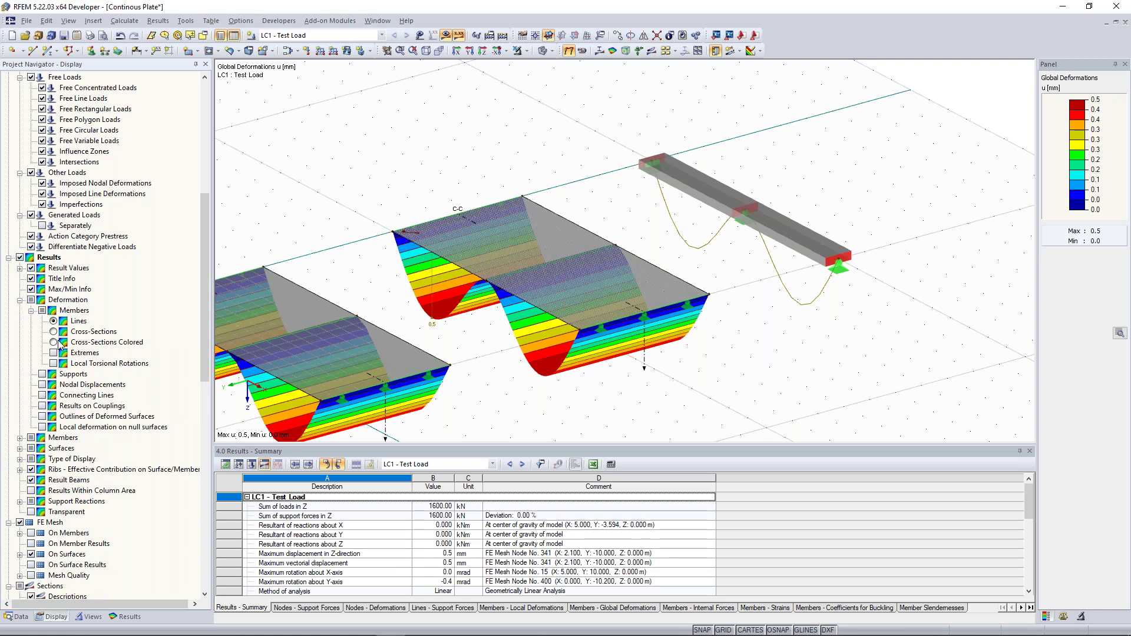
click(54, 343)
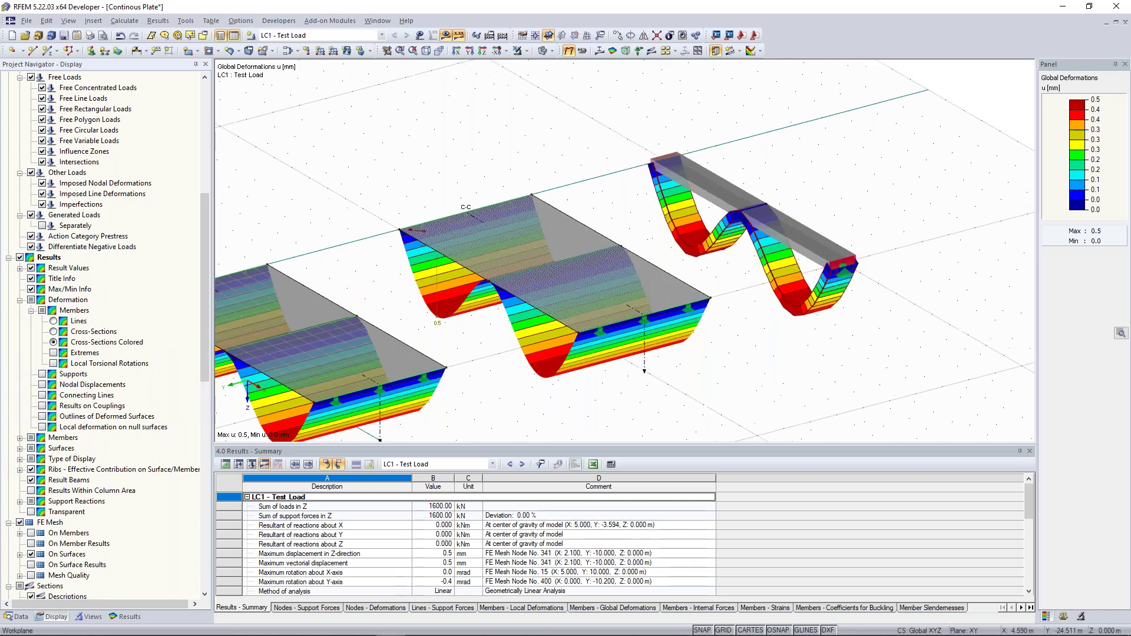
Show the basic internal force mx on the surfaces with the section diagrams, and the internal force My on the members.
scroll(856, 210, up, 5)
scroll(498, 165, down, 5)
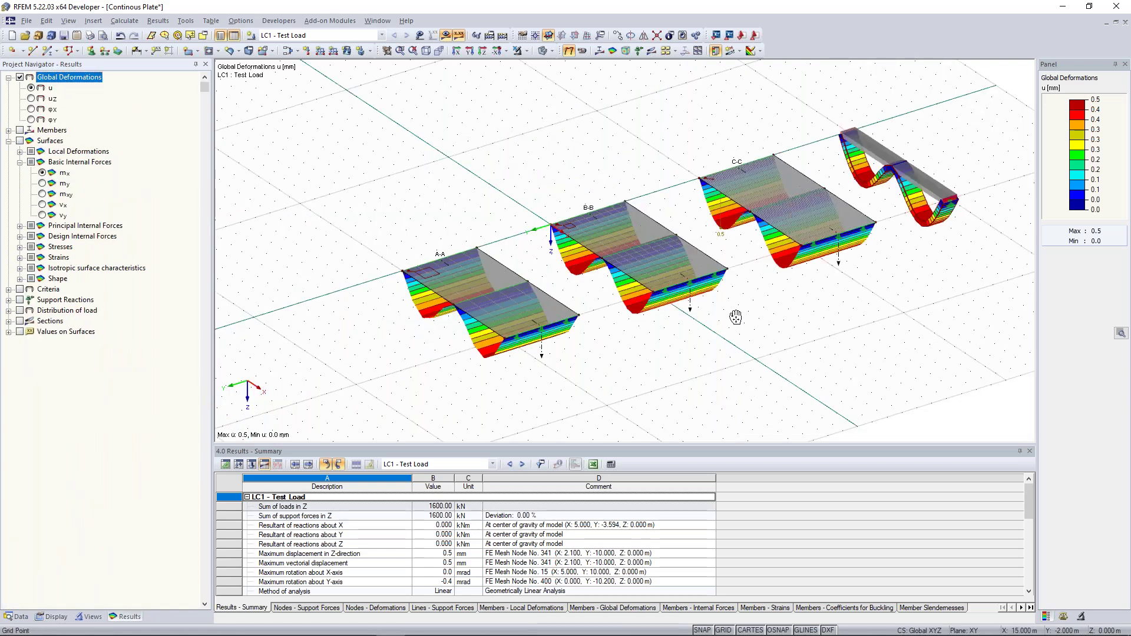
middle_drag(736, 317, 765, 305)
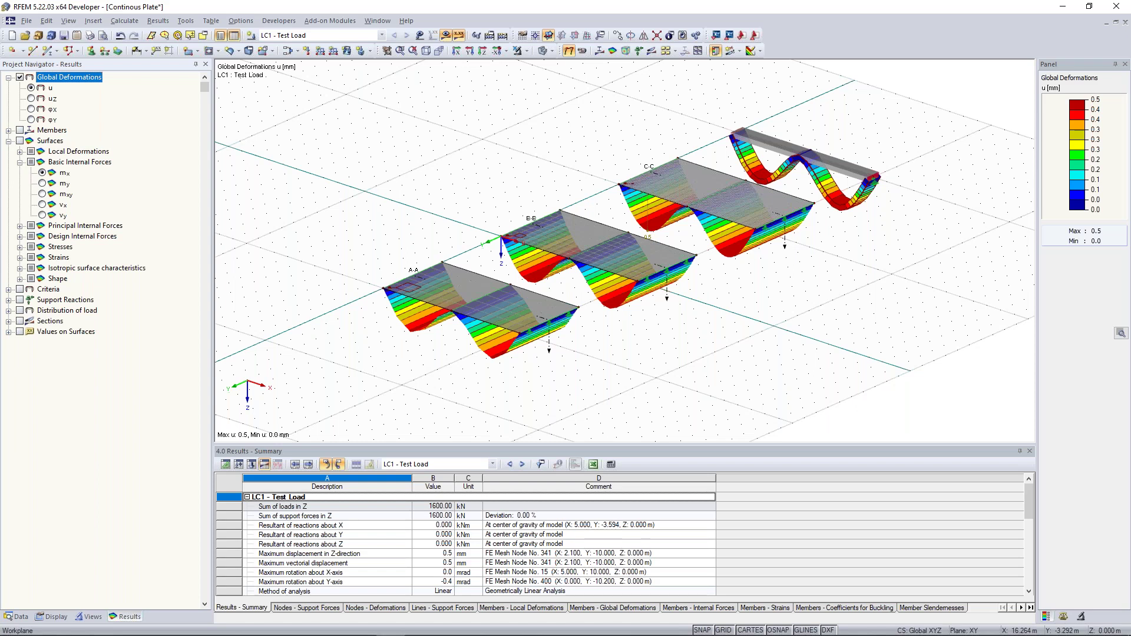
click(42, 174)
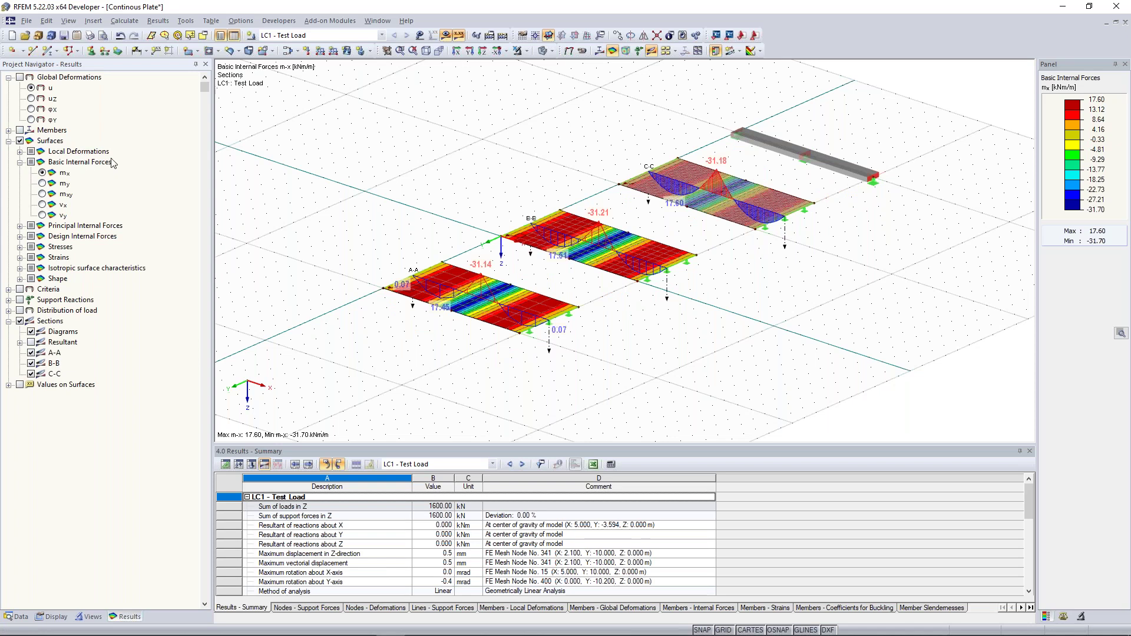
click(9, 130)
click(19, 130)
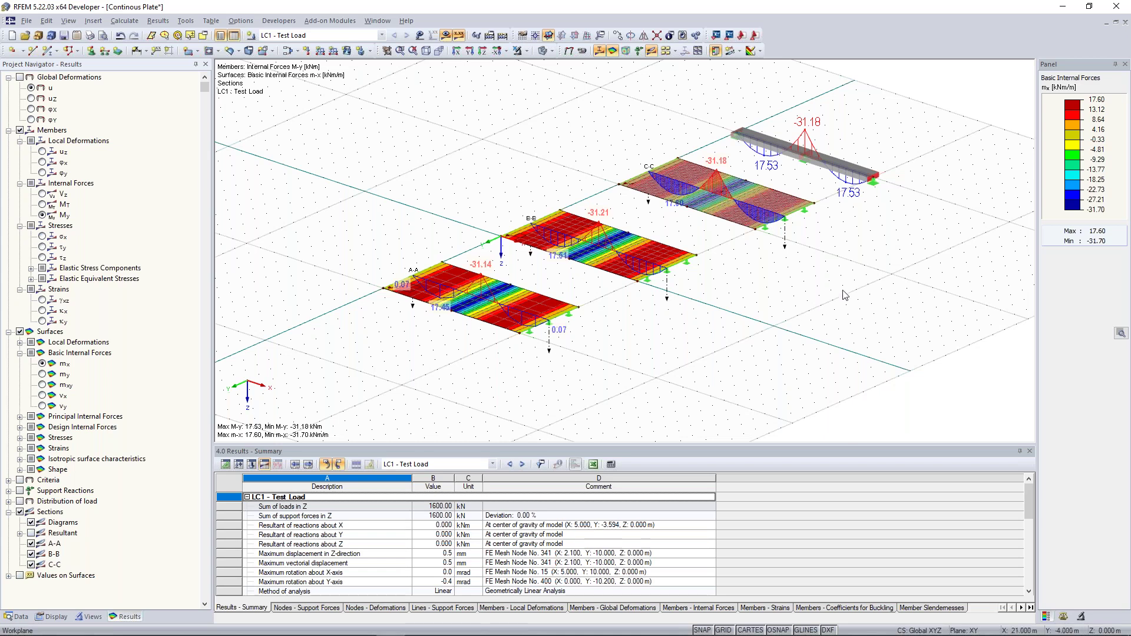
Compare the beam's My moment diagram with the mx diagrams of sections A-A, B-B and C-C.
scroll(950, 184, up, 3)
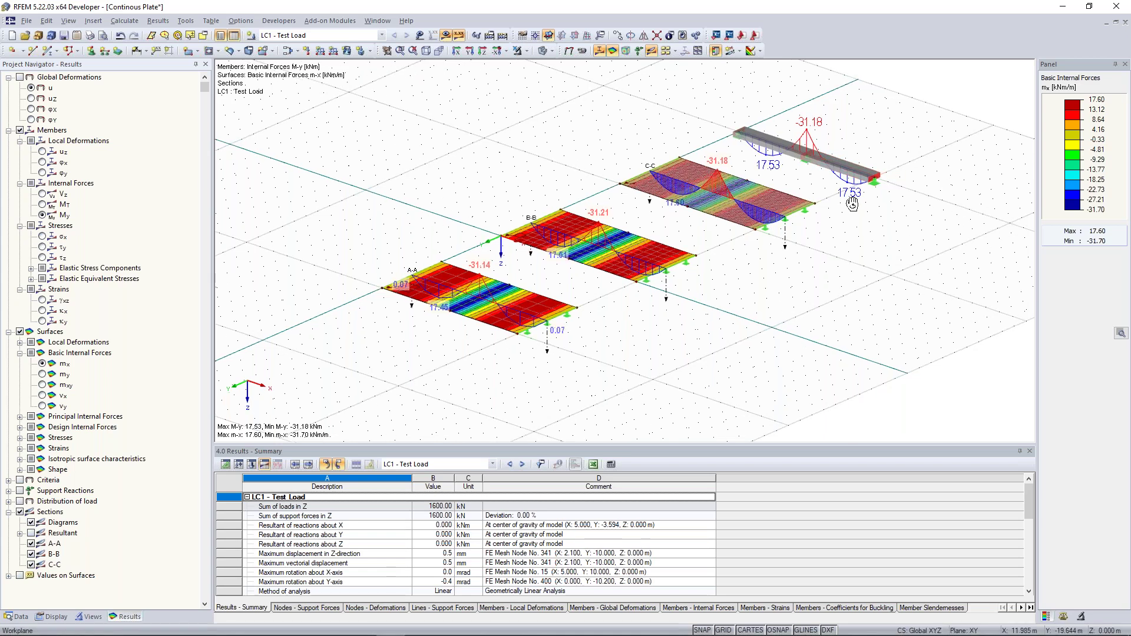
middle_drag(781, 165, 774, 183)
scroll(816, 196, up, 2)
ctrl+middle_drag(843, 184, 582, 207)
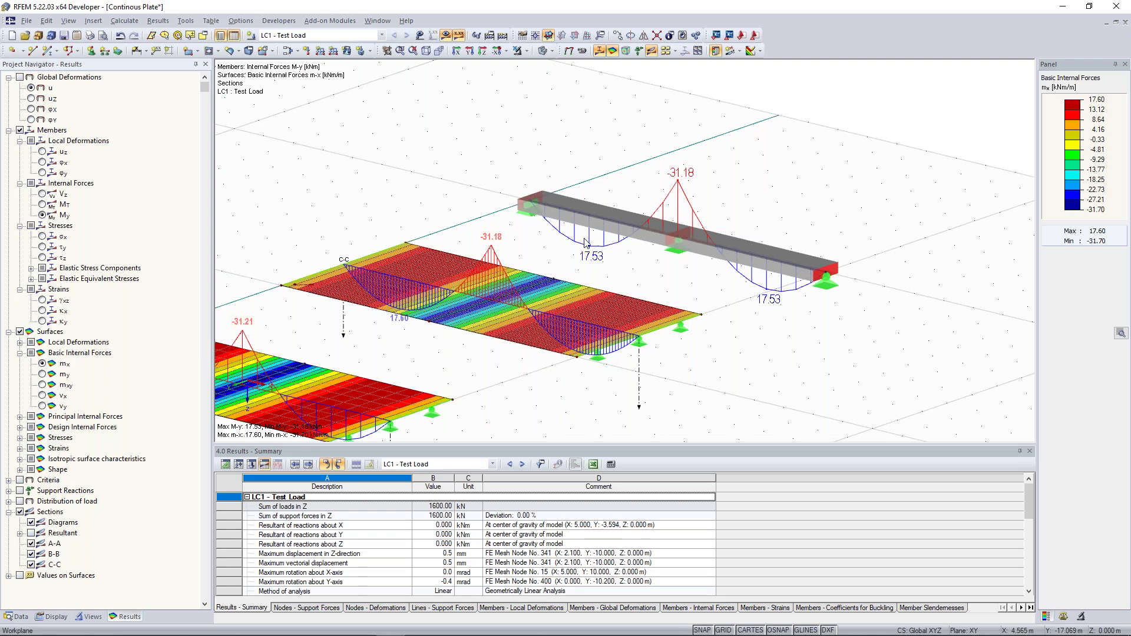
middle_drag(585, 242, 945, 71)
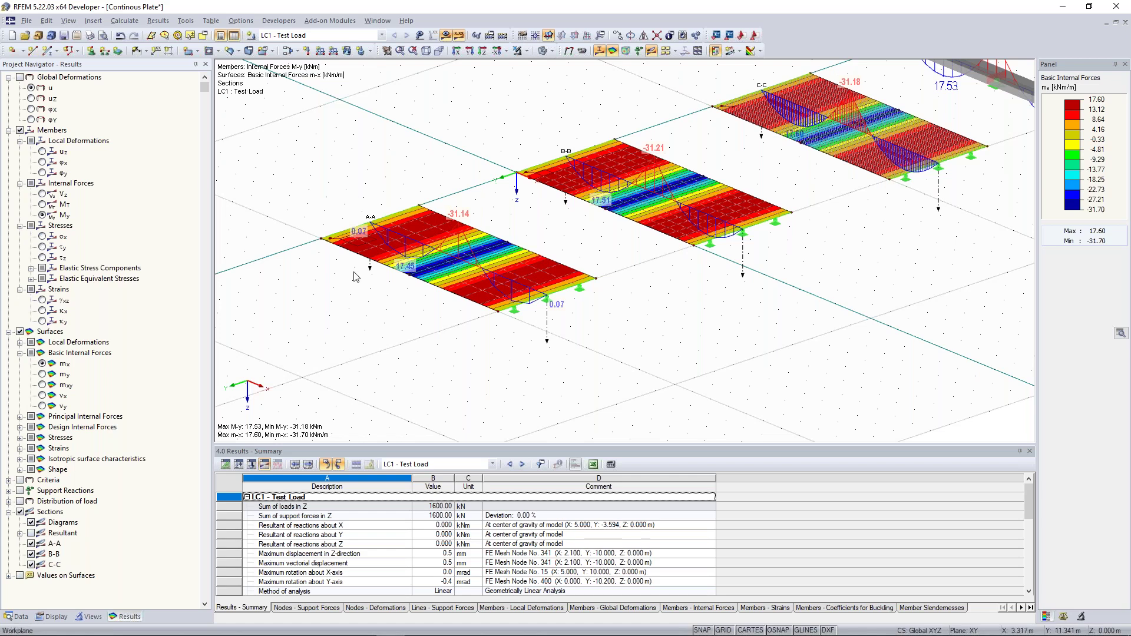
scroll(356, 276, up, 2)
scroll(356, 277, up, 1)
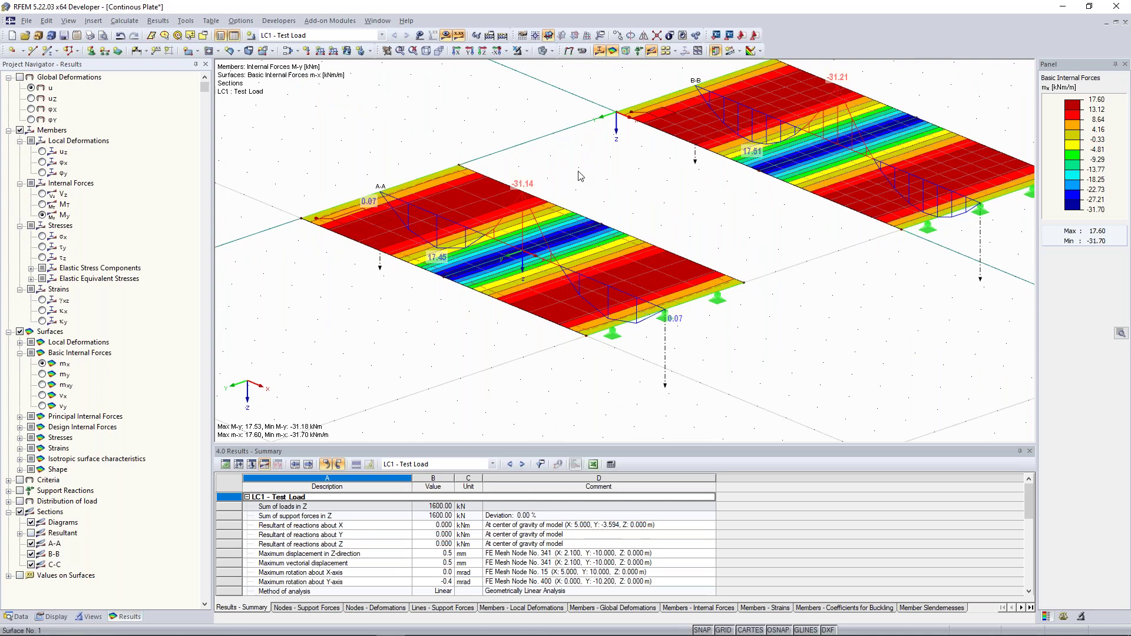
scroll(589, 172, up, 3)
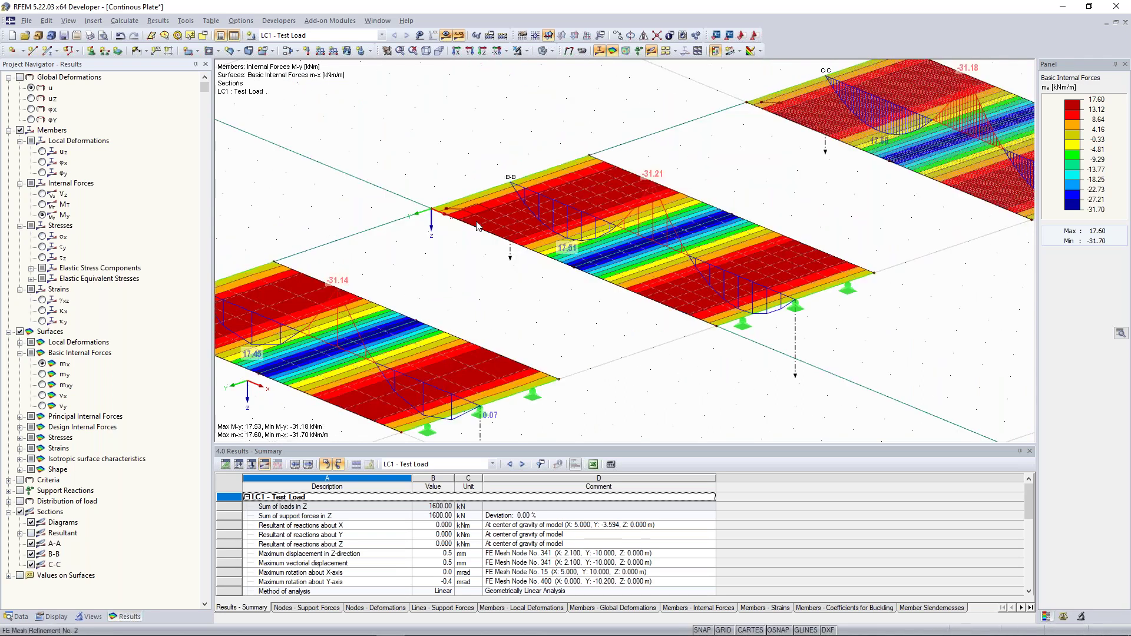
middle_drag(990, 77, 453, 361)
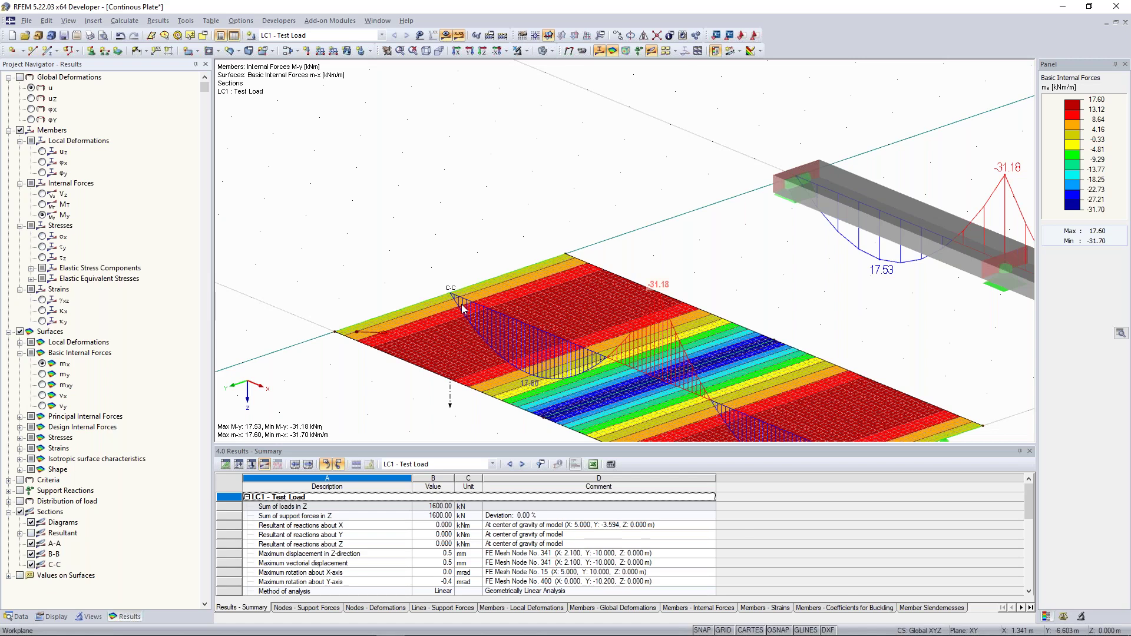
Examine how mesh size affects the section moments at the plate ends, midspans and middle supports, from the coarsest plate to the beam.
scroll(518, 272, down, 1)
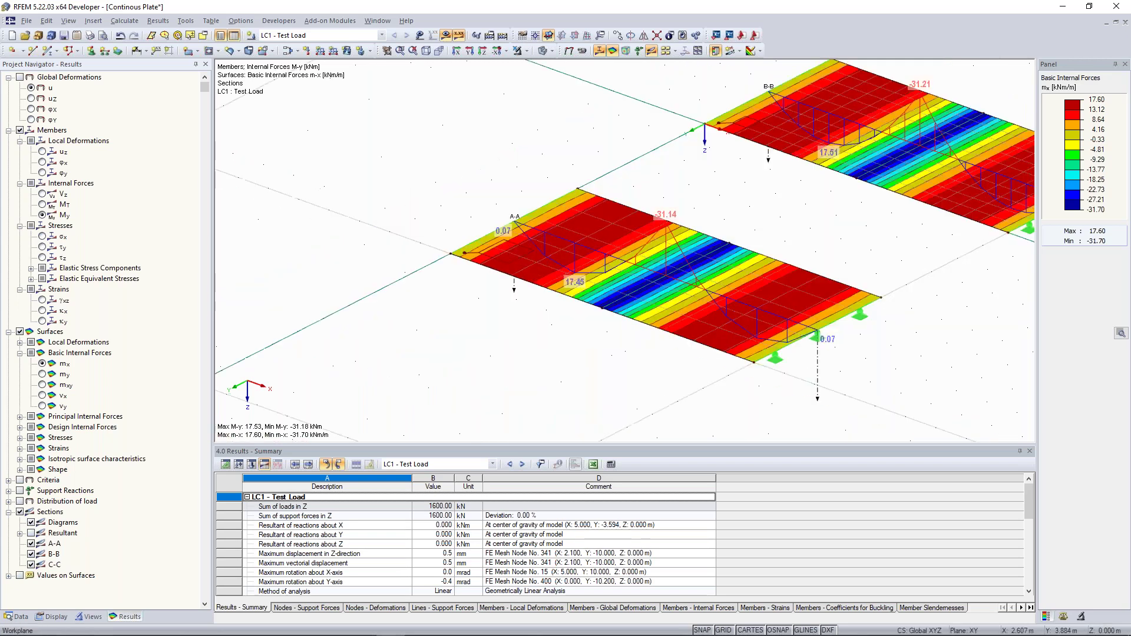
middle_drag(586, 240, 666, 198)
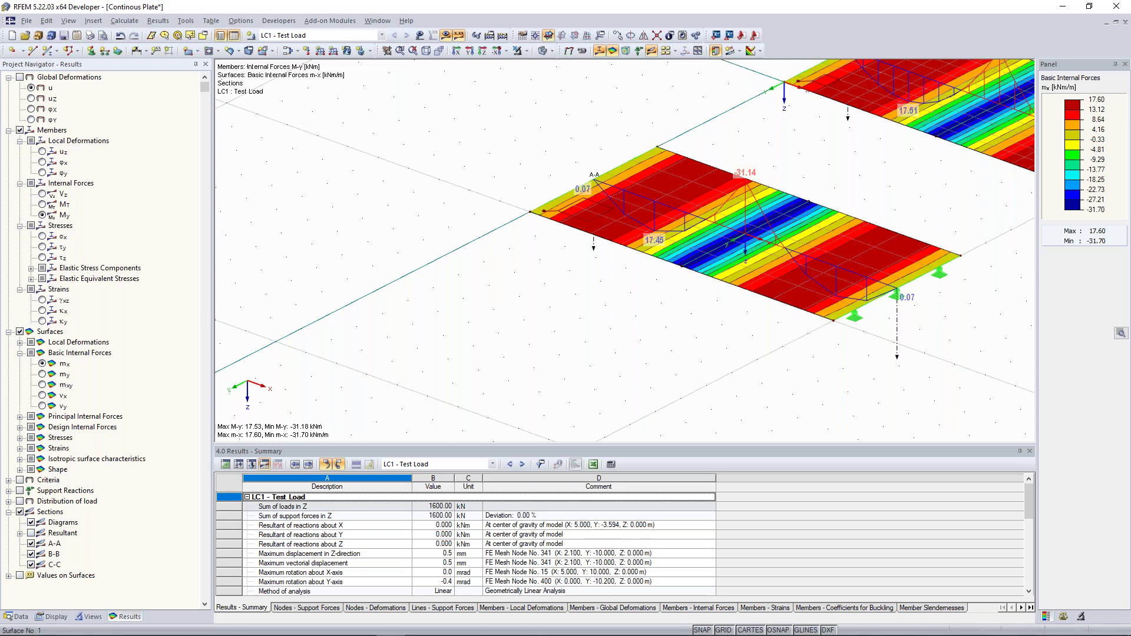
middle_drag(807, 126, 659, 221)
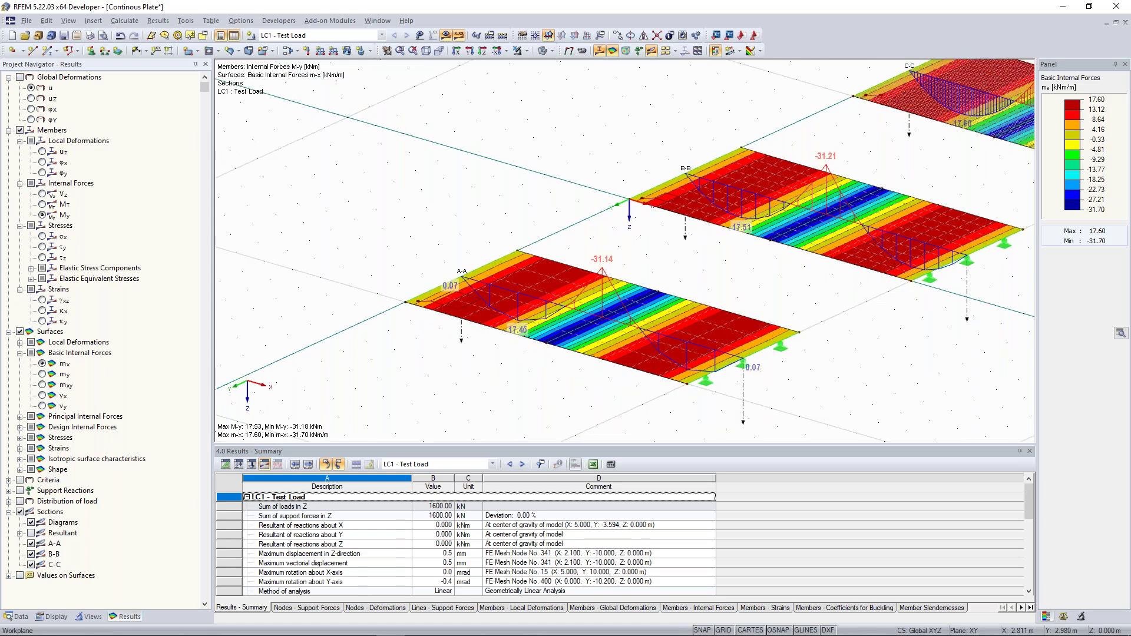
scroll(646, 242, up, 3)
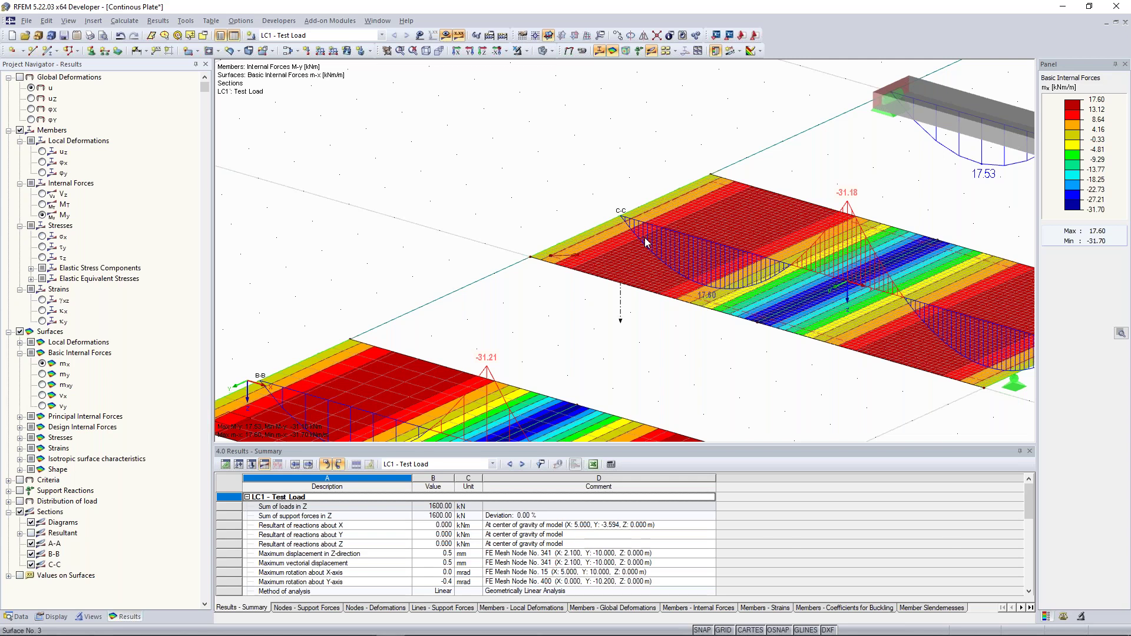
scroll(430, 359, down, 3)
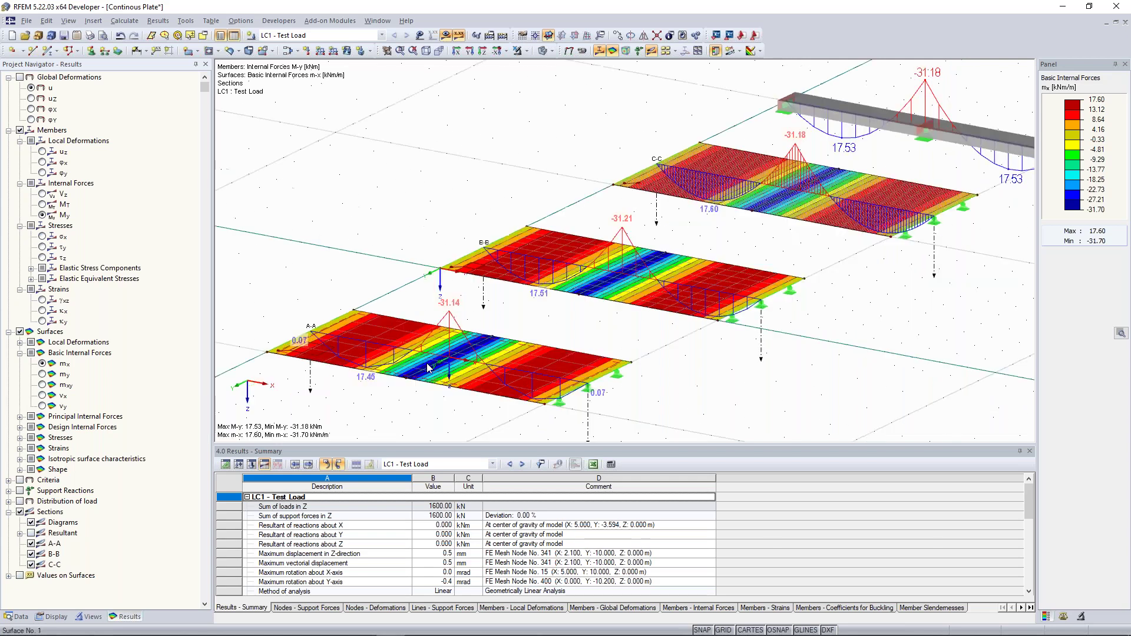
middle_drag(488, 311, 859, 256)
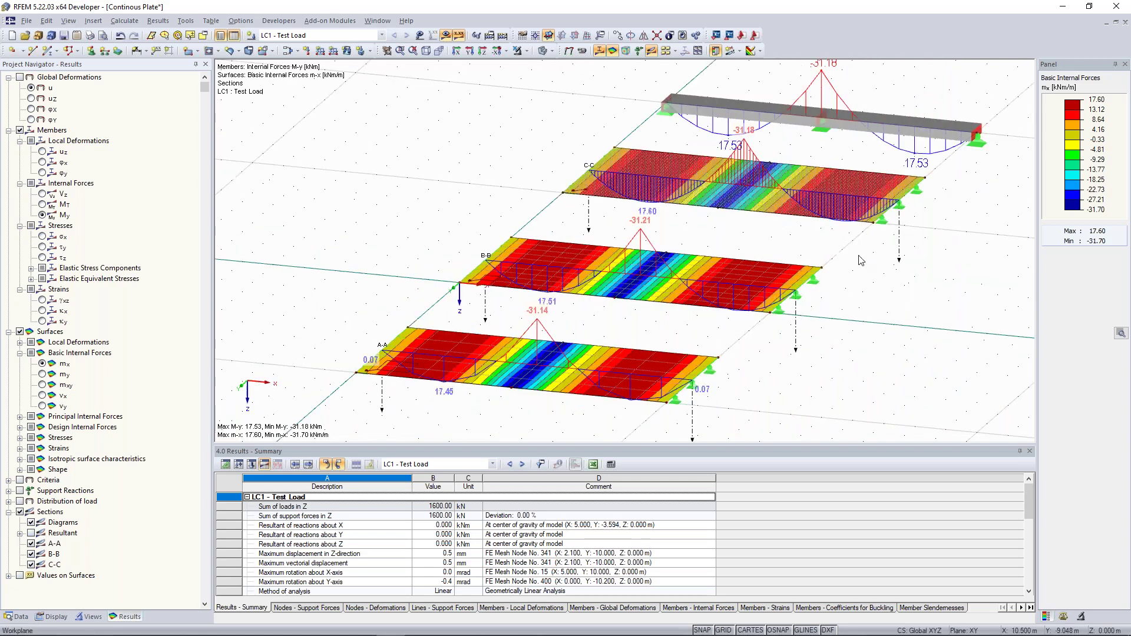
ctrl+middle_drag(468, 305, 526, 302)
scroll(453, 380, up, 3)
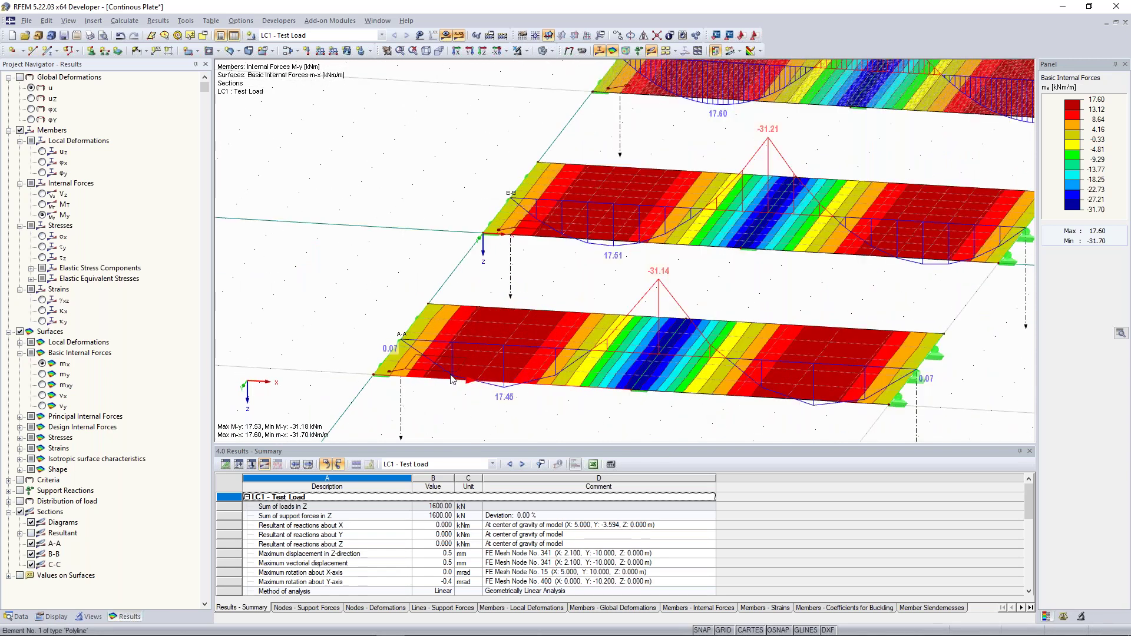
scroll(401, 369, up, 2)
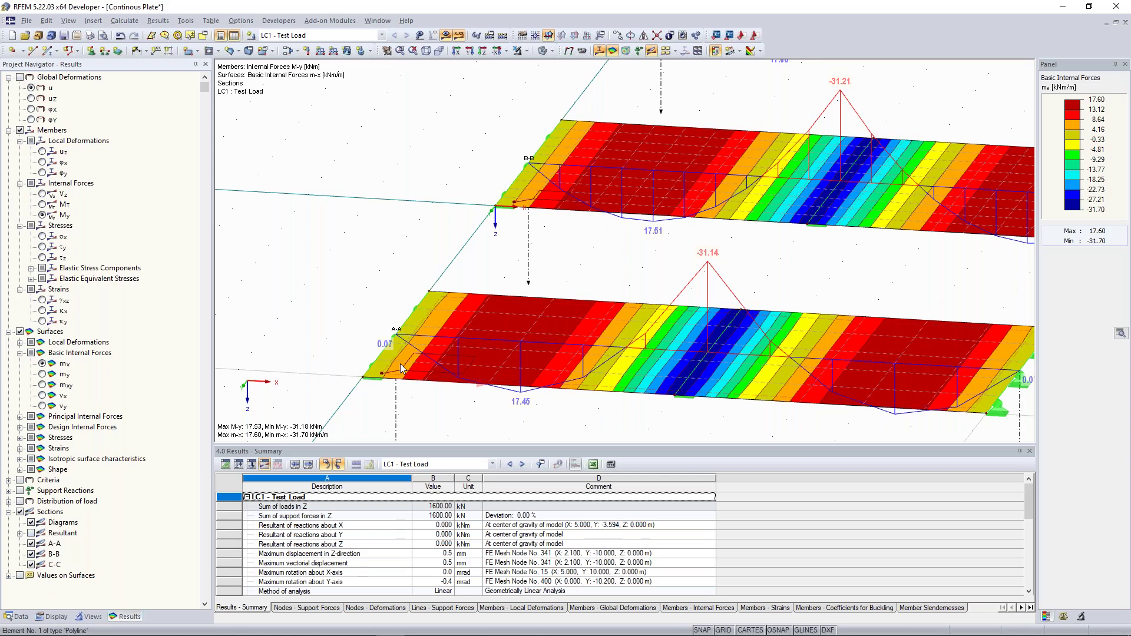
scroll(642, 305, down, 2)
ctrl+middle_drag(643, 305, 549, 340)
scroll(549, 341, down, 3)
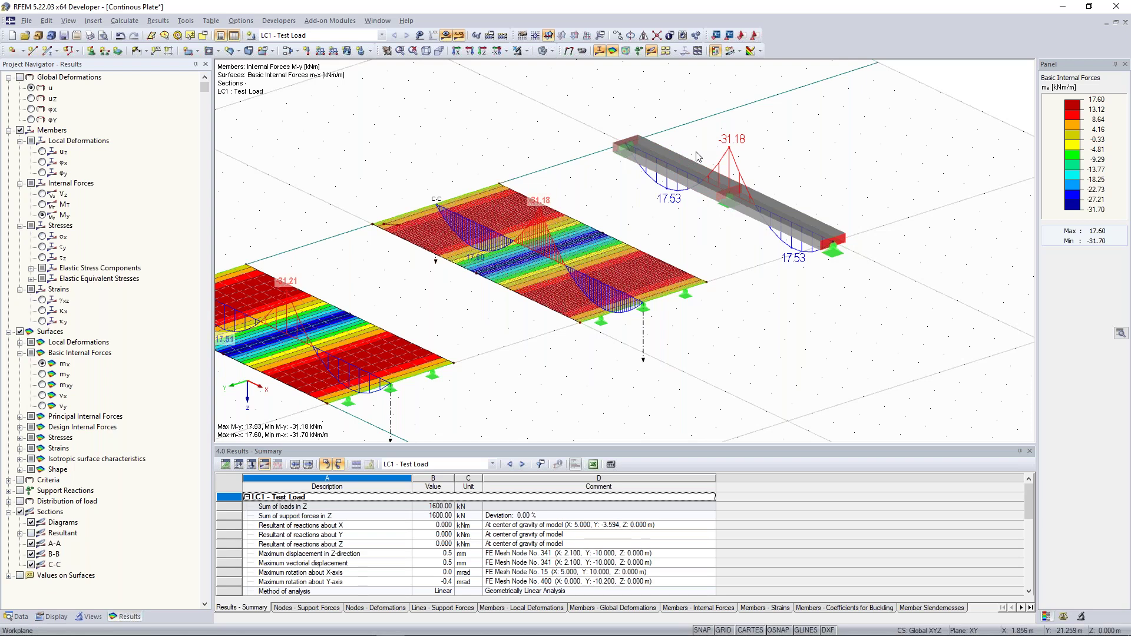
scroll(720, 156, up, 3)
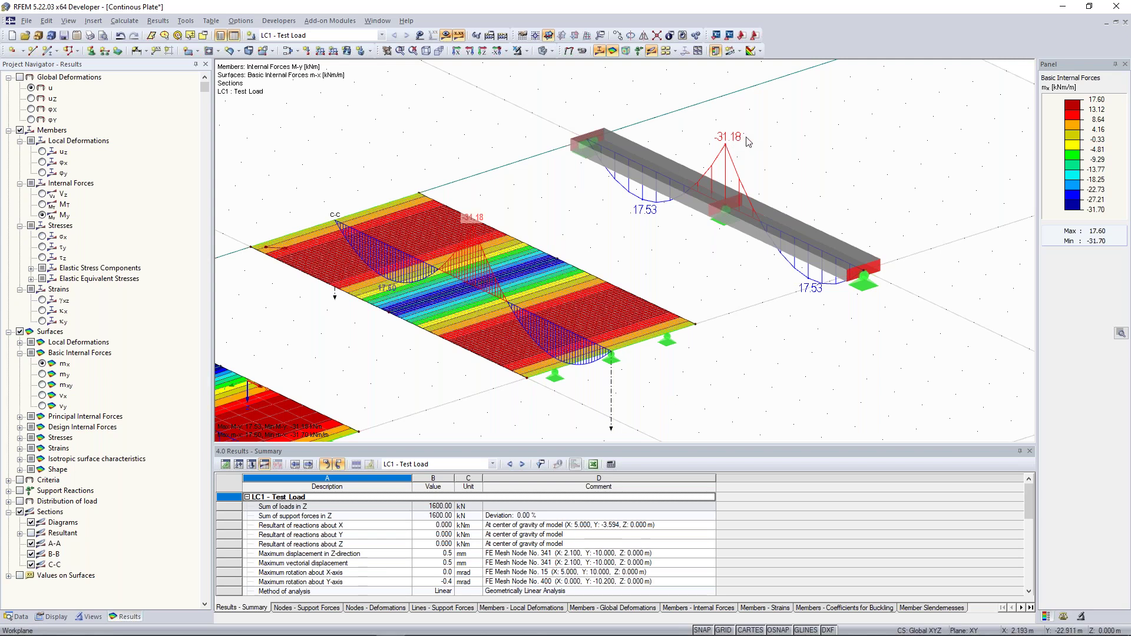
Deactivate the shear stiffness of members in the global calculation parameters, accept deleting the results, and recalculate load case LC1.
scroll(747, 141, down, 2)
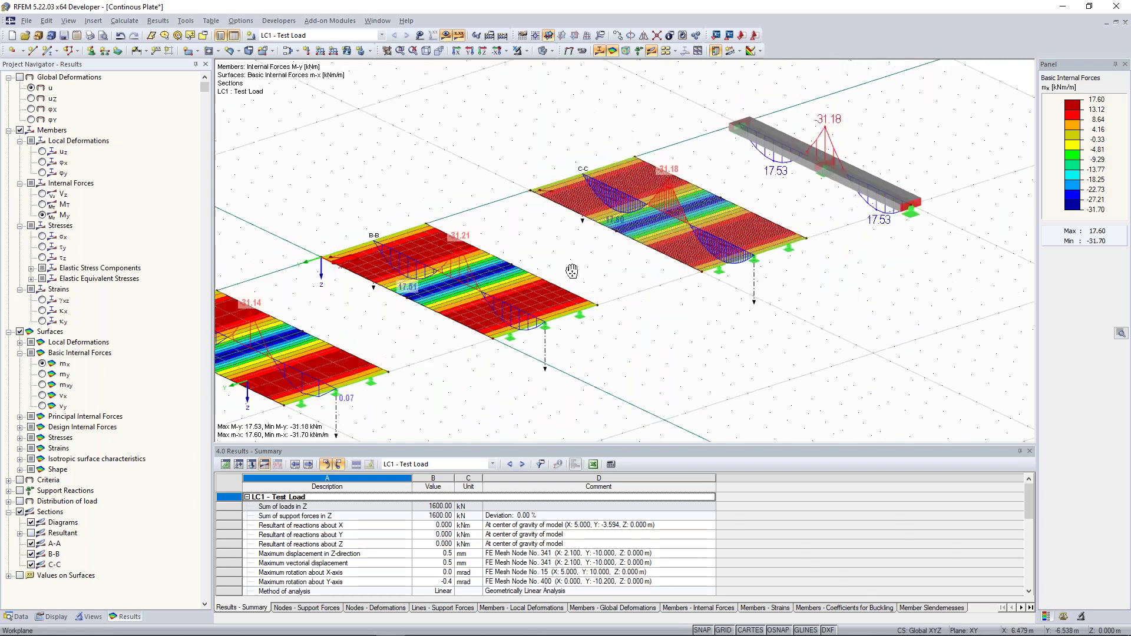
middle_drag(479, 292, 577, 281)
scroll(578, 281, down, 1)
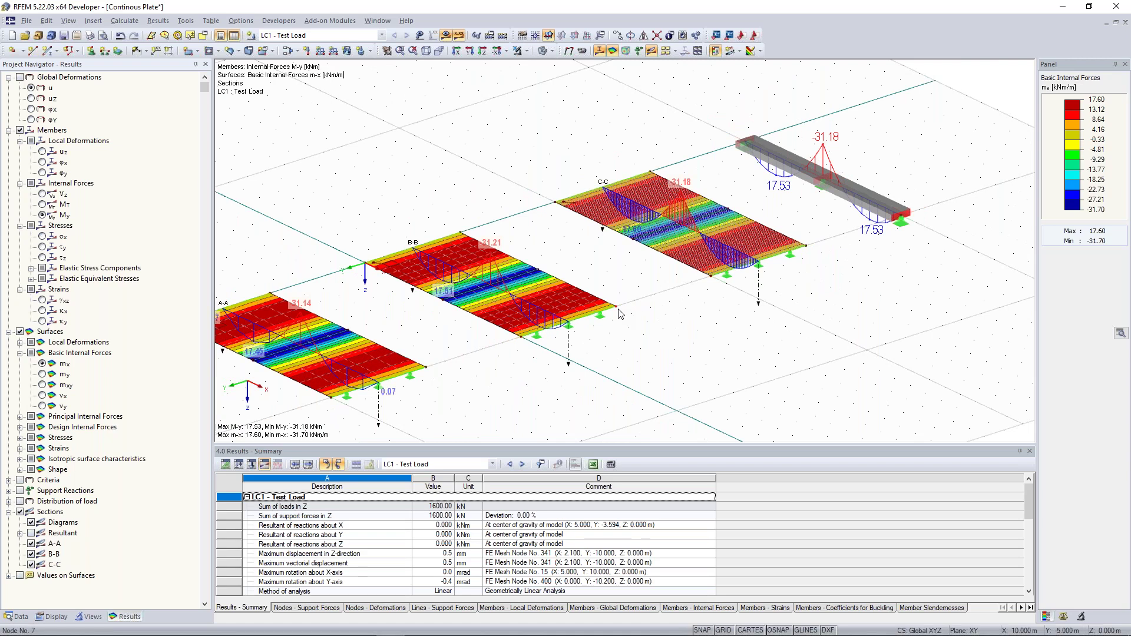
scroll(747, 177, up, 3)
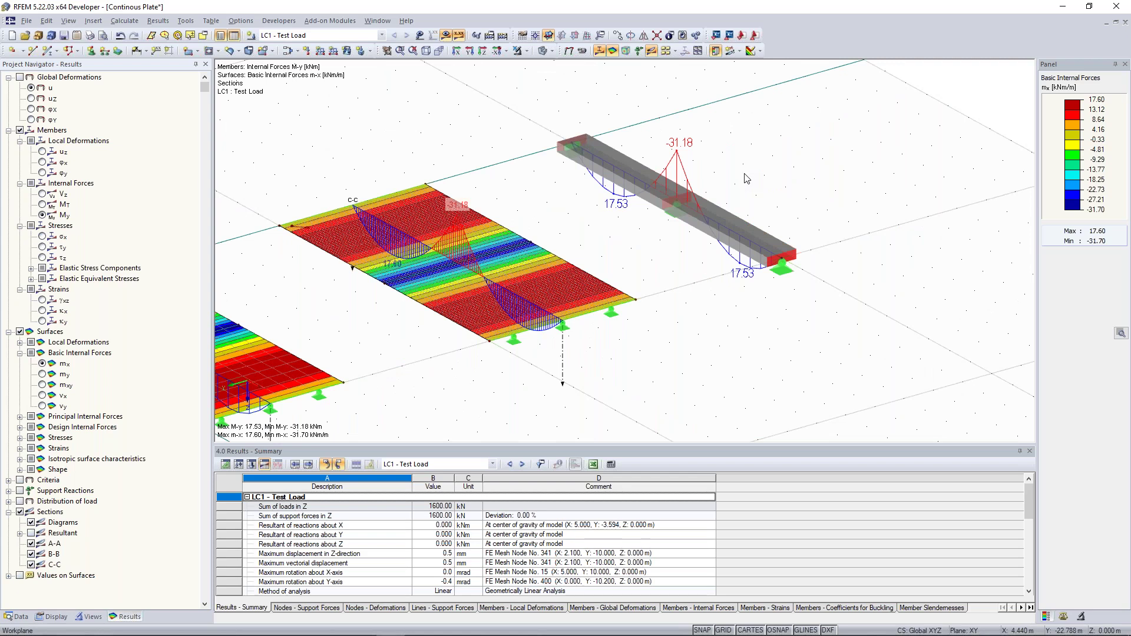
click(169, 169)
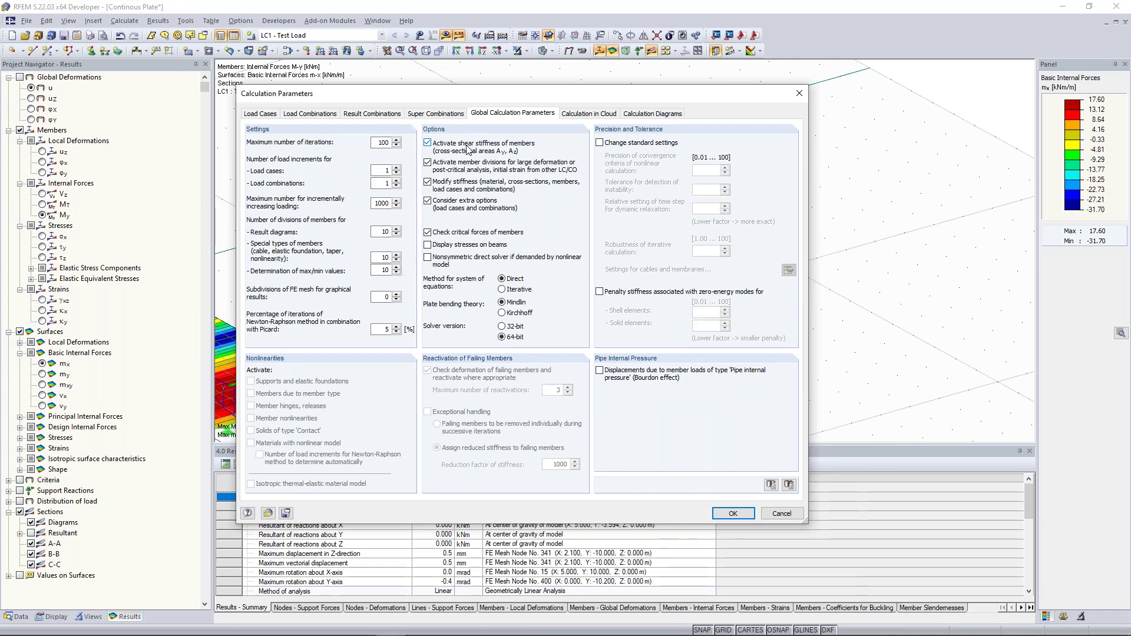
drag(524, 94, 419, 100)
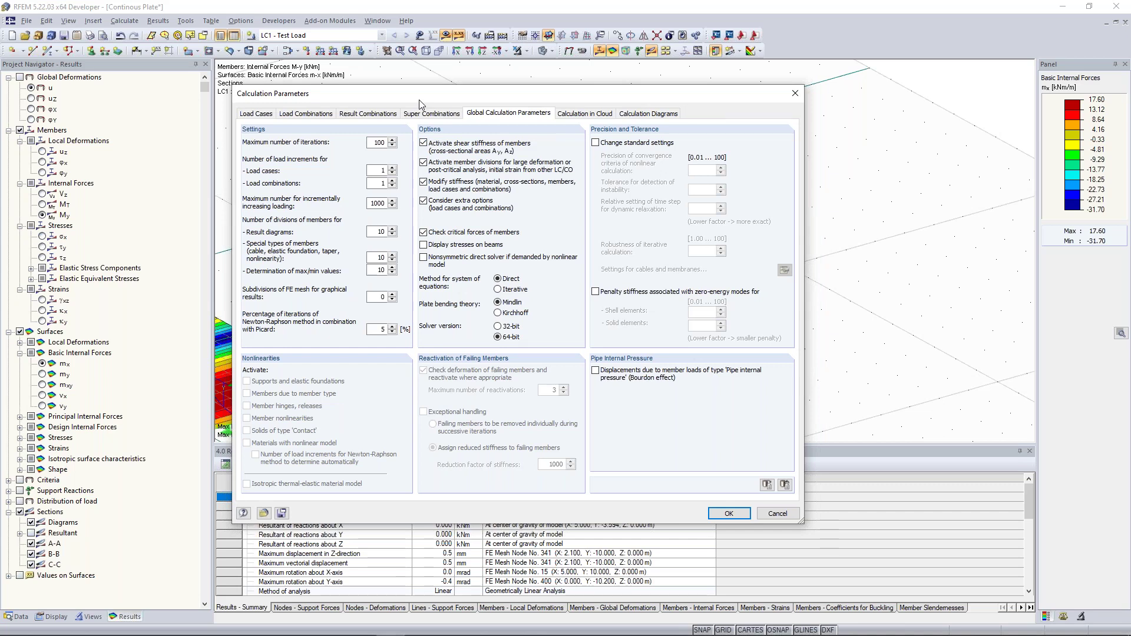
drag(419, 102, 281, 114)
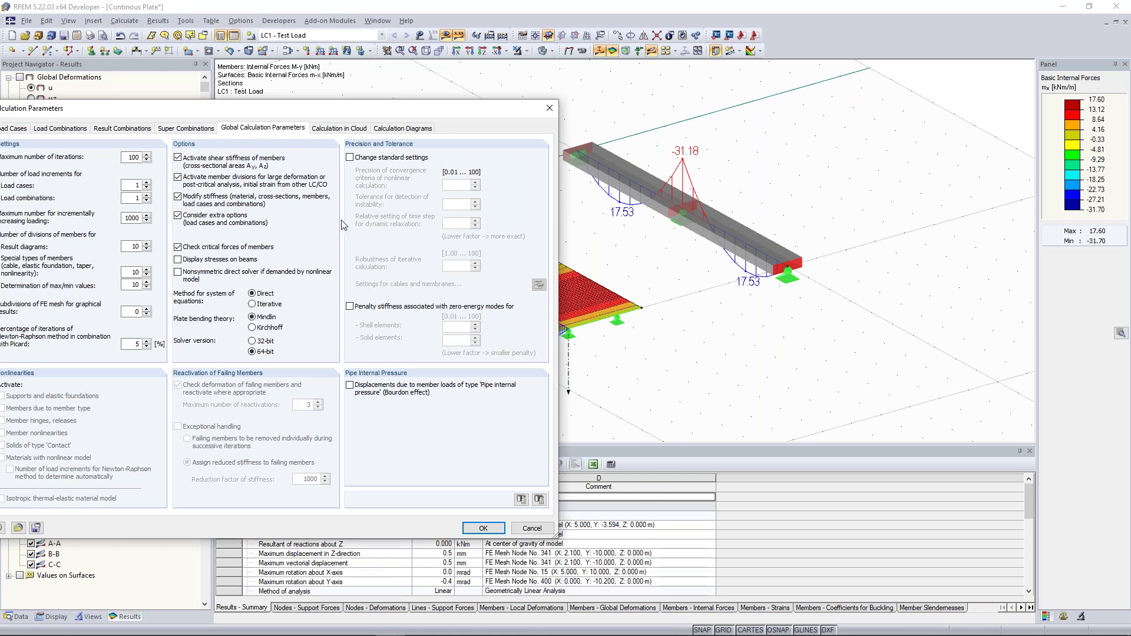
click(178, 158)
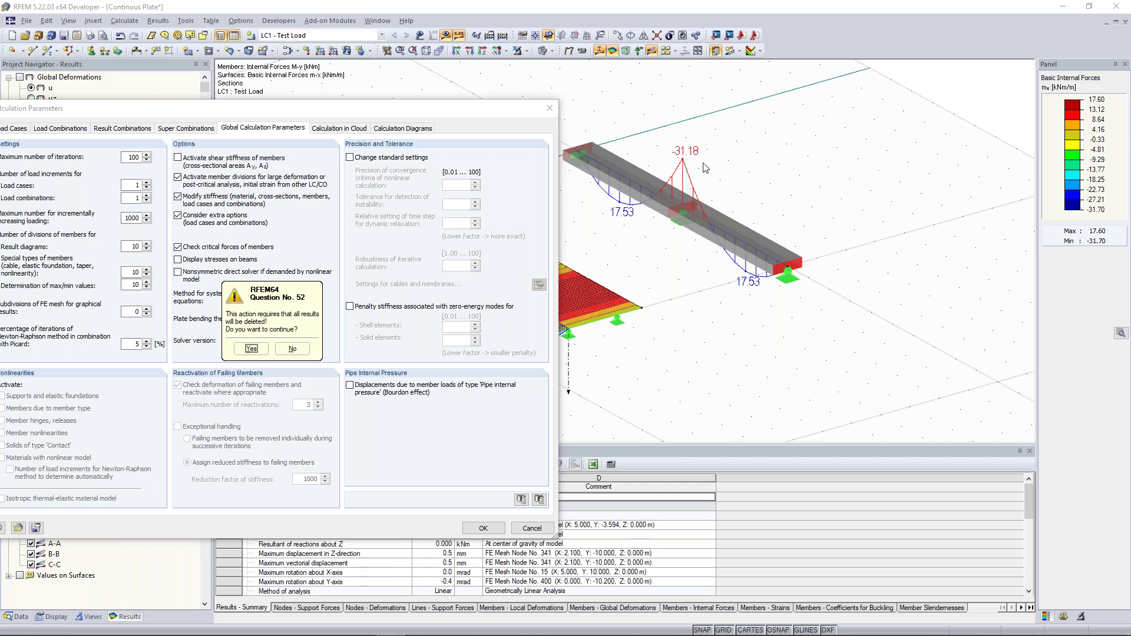
click(251, 349)
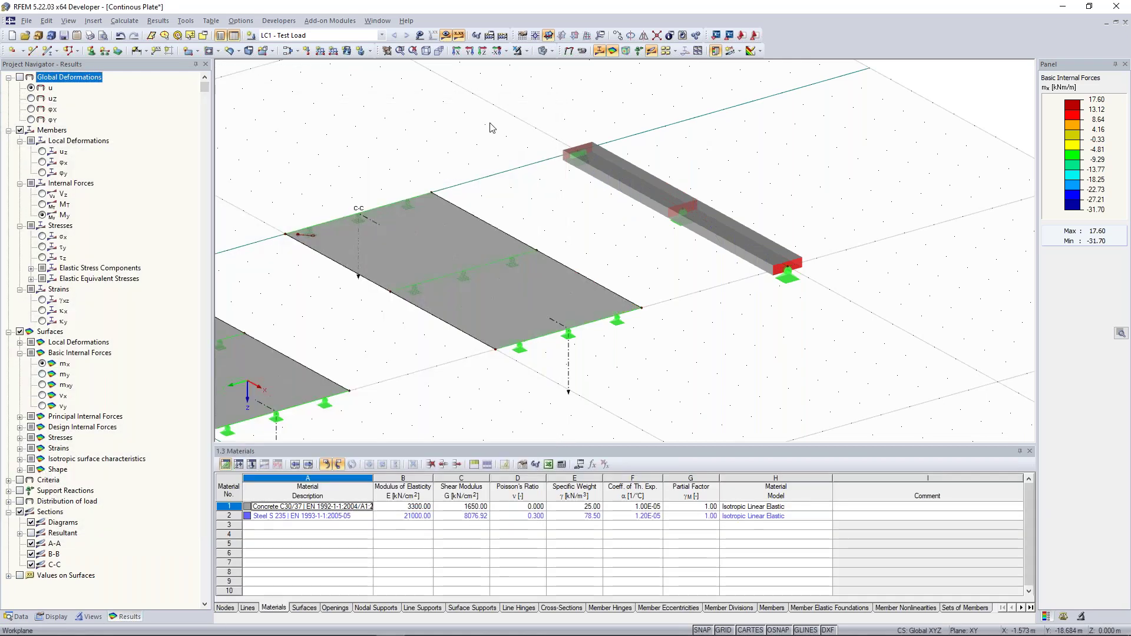
click(448, 38)
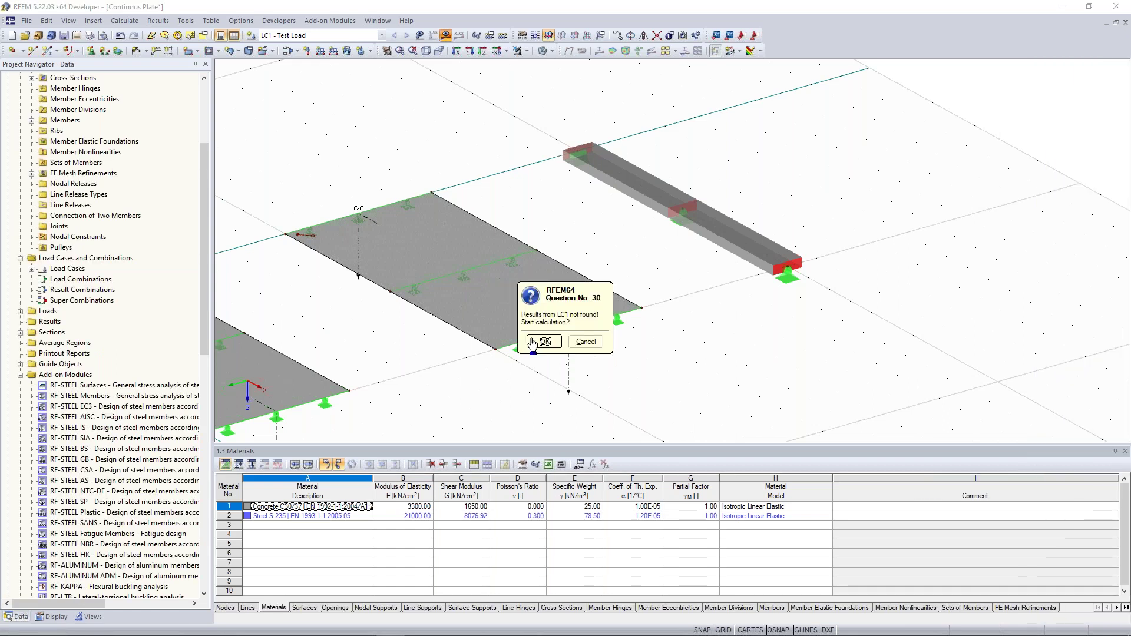
click(532, 342)
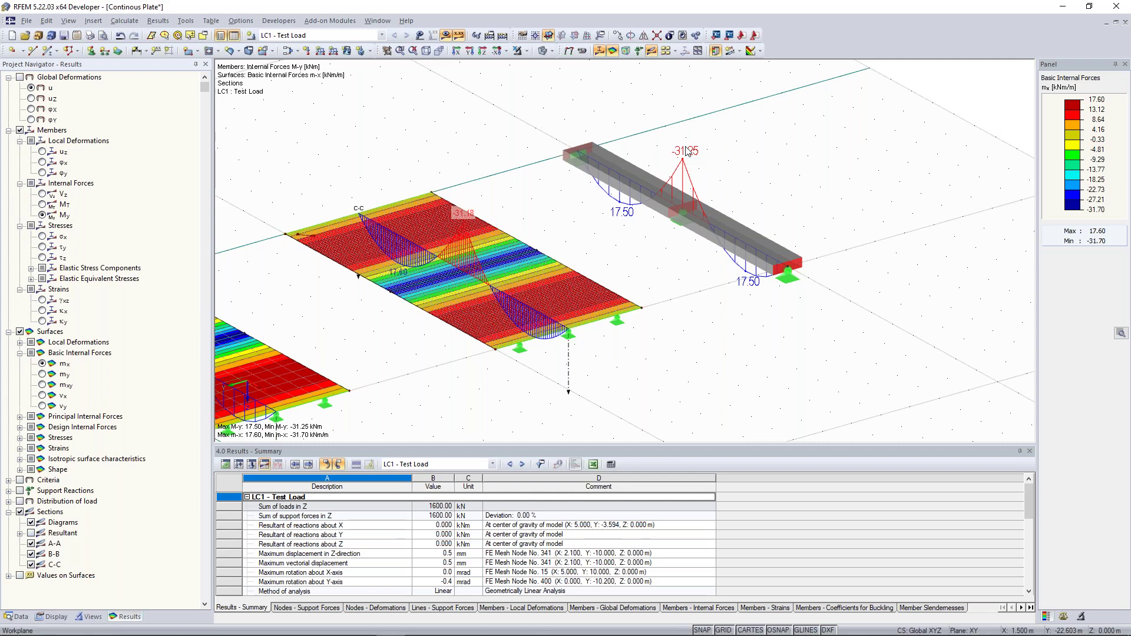
Compare the recalculated My moments of the beam with the mx diagrams of sections A-A, B-B and C-C.
scroll(786, 168, down, 3)
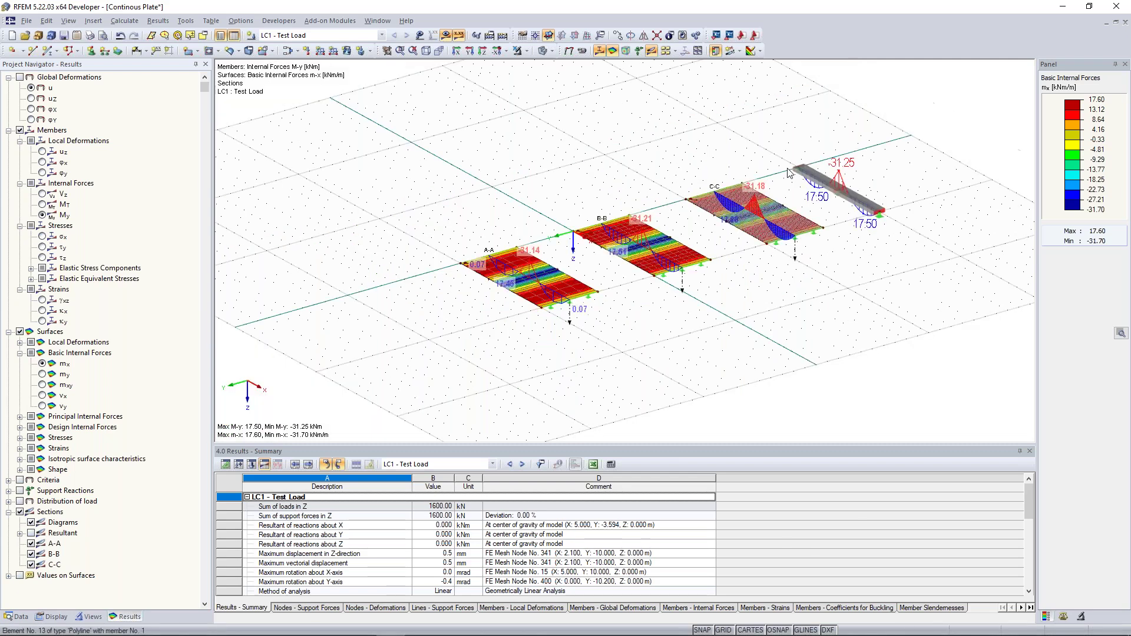
scroll(778, 159, up, 1)
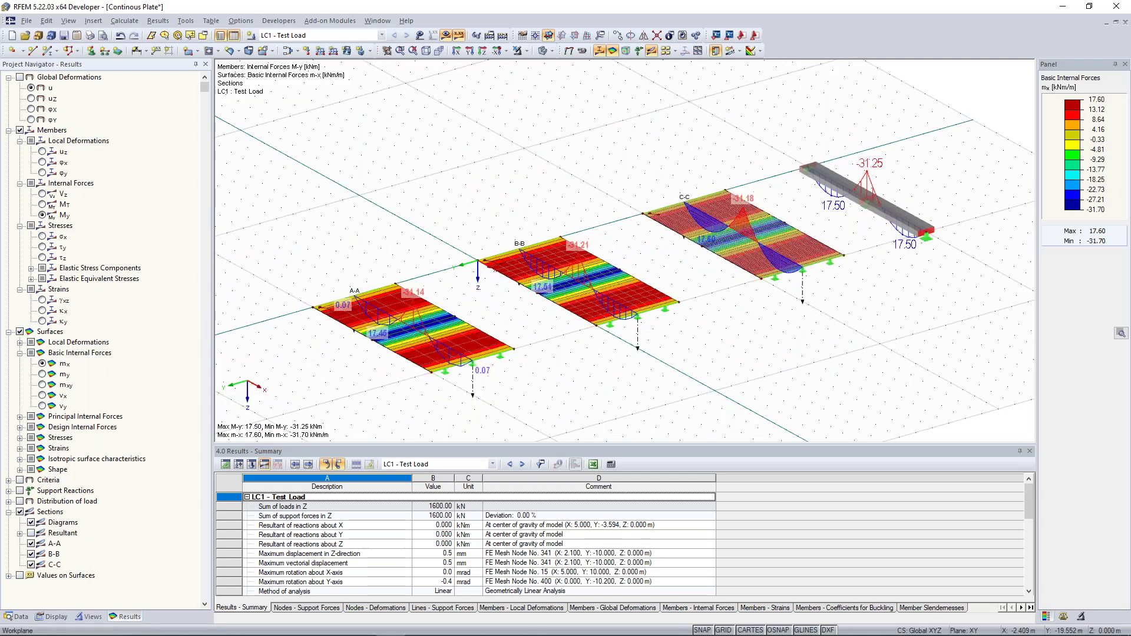
middle_drag(748, 142, 667, 146)
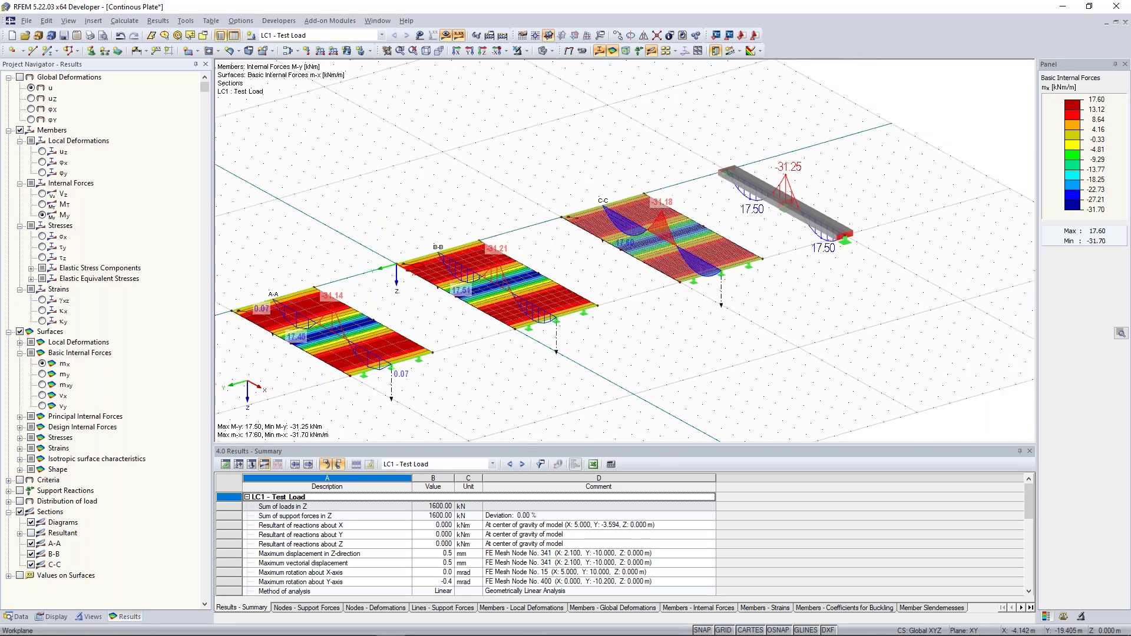
scroll(545, 178, down, 2)
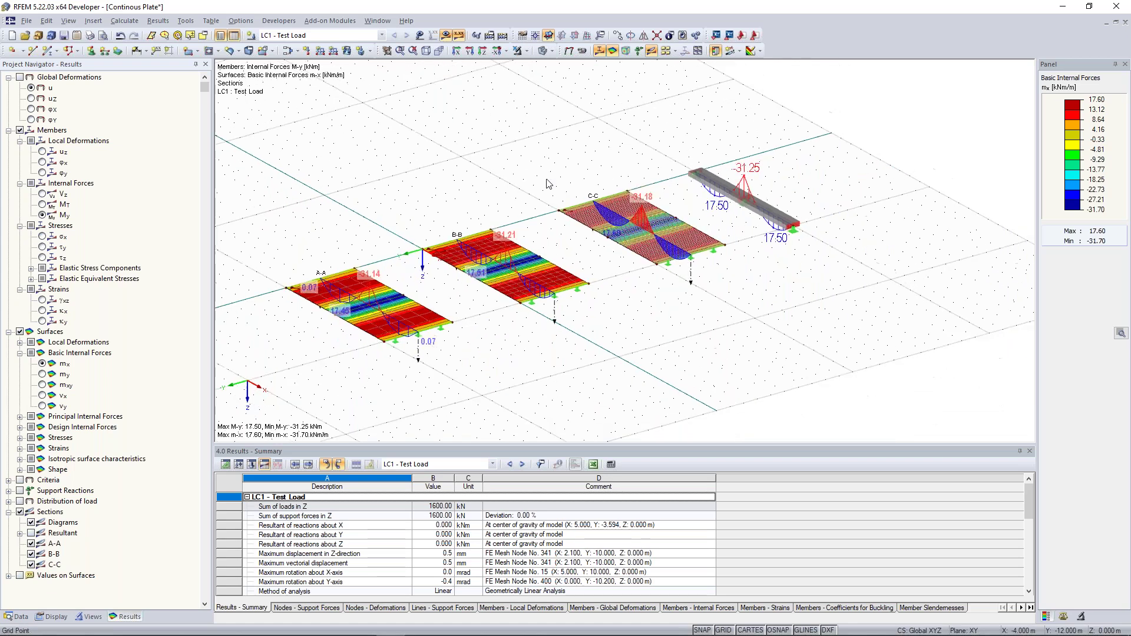
ctrl+middle_drag(546, 178, 565, 142)
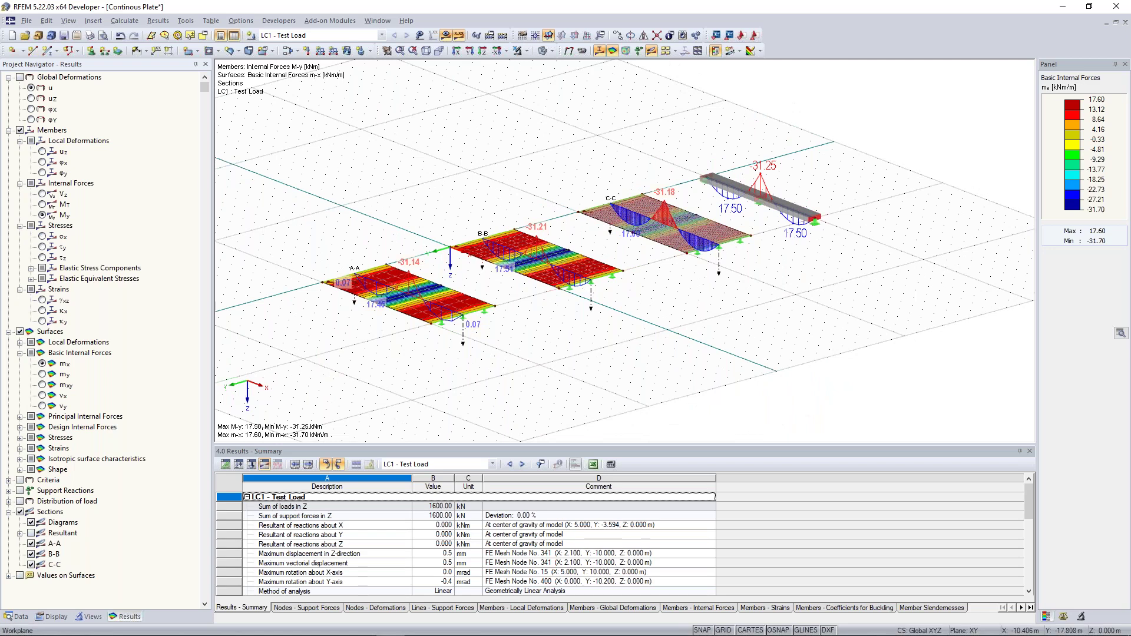
mouse_move(564, 146)
middle_down()
mouse_move(527, 152)
mouse_move(565, 152)
middle_up()
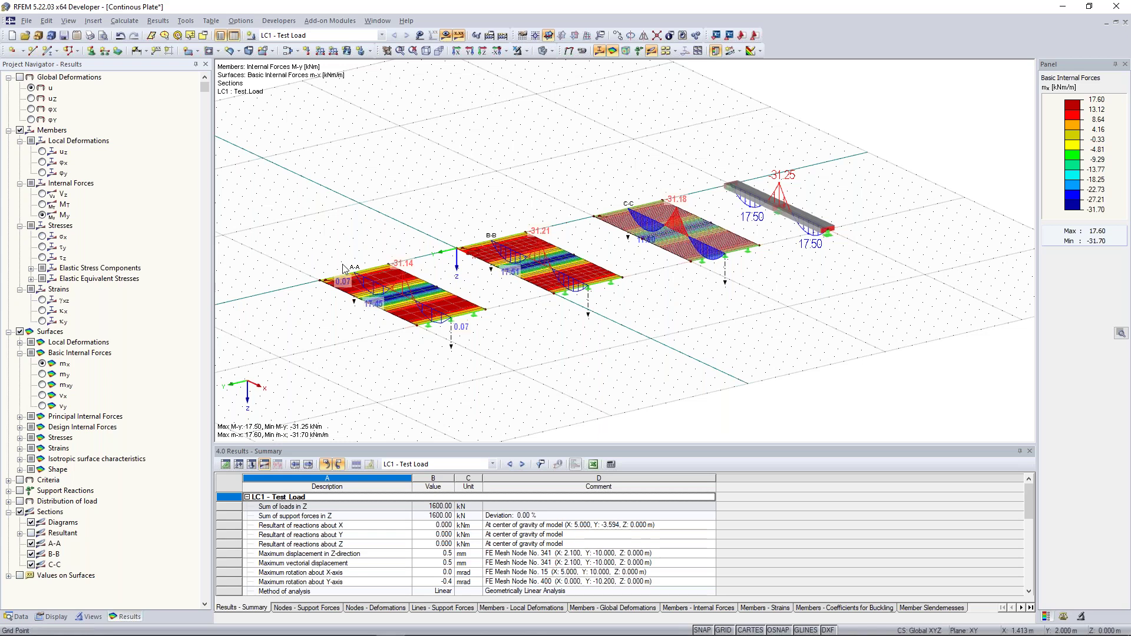
scroll(342, 264, up, 2)
scroll(458, 218, down, 2)
middle_drag(458, 218, 502, 219)
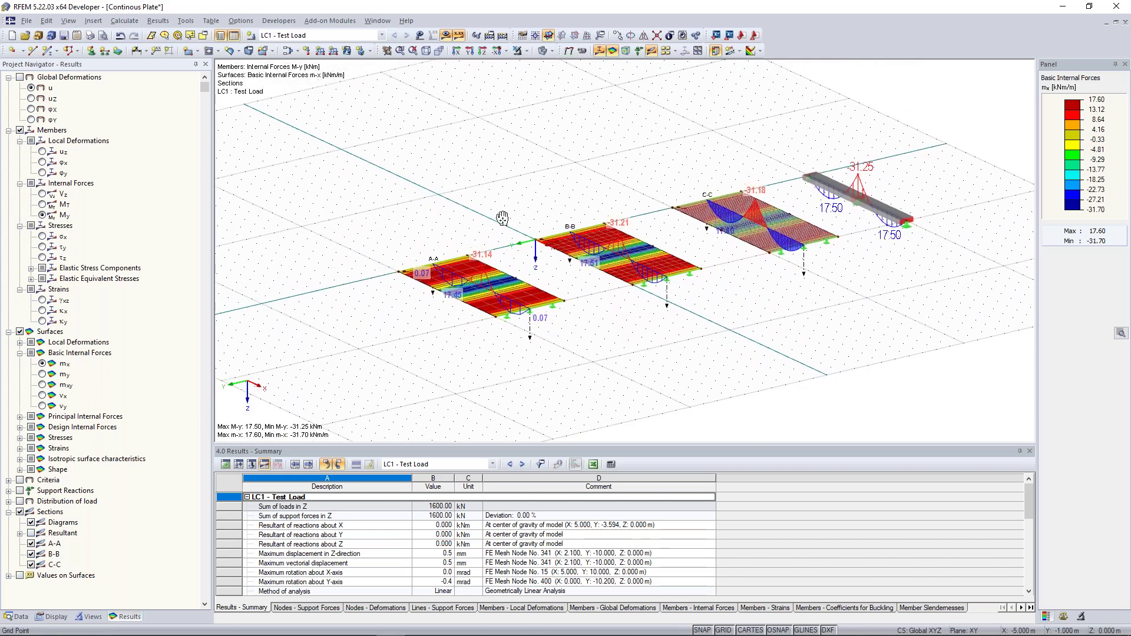
scroll(501, 218, up, 1)
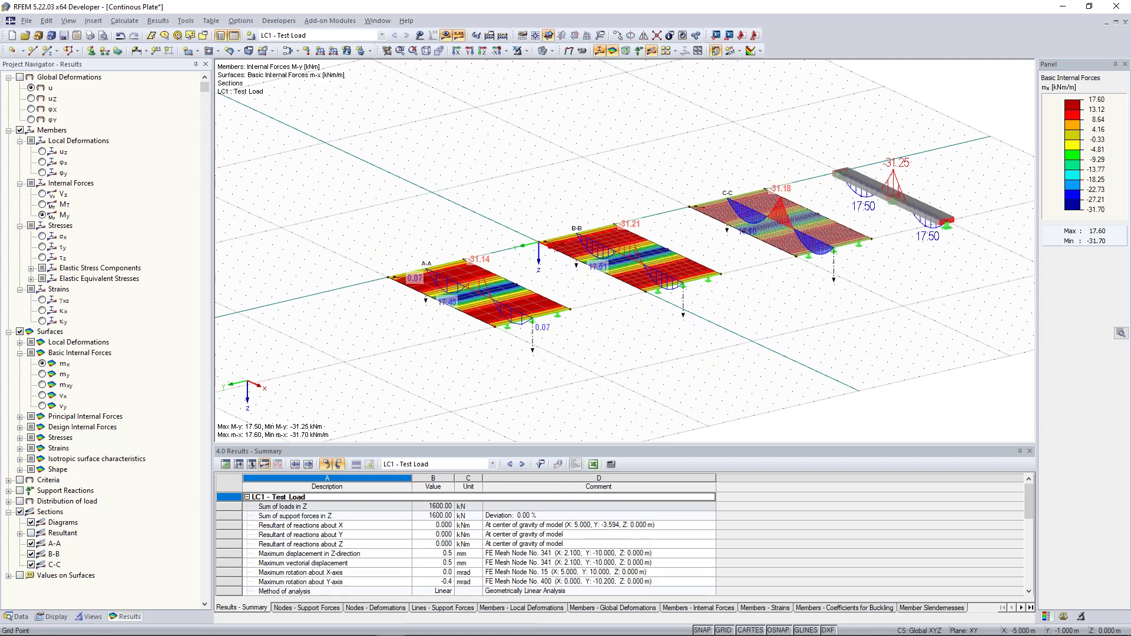
scroll(488, 256, up, 1)
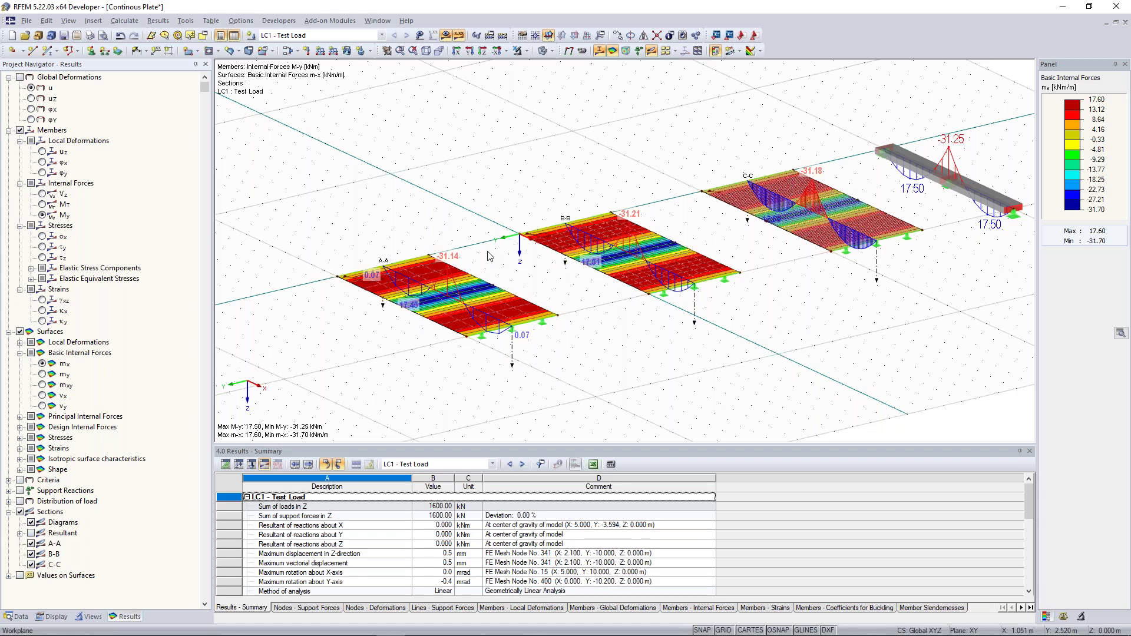
scroll(494, 252, down, 1)
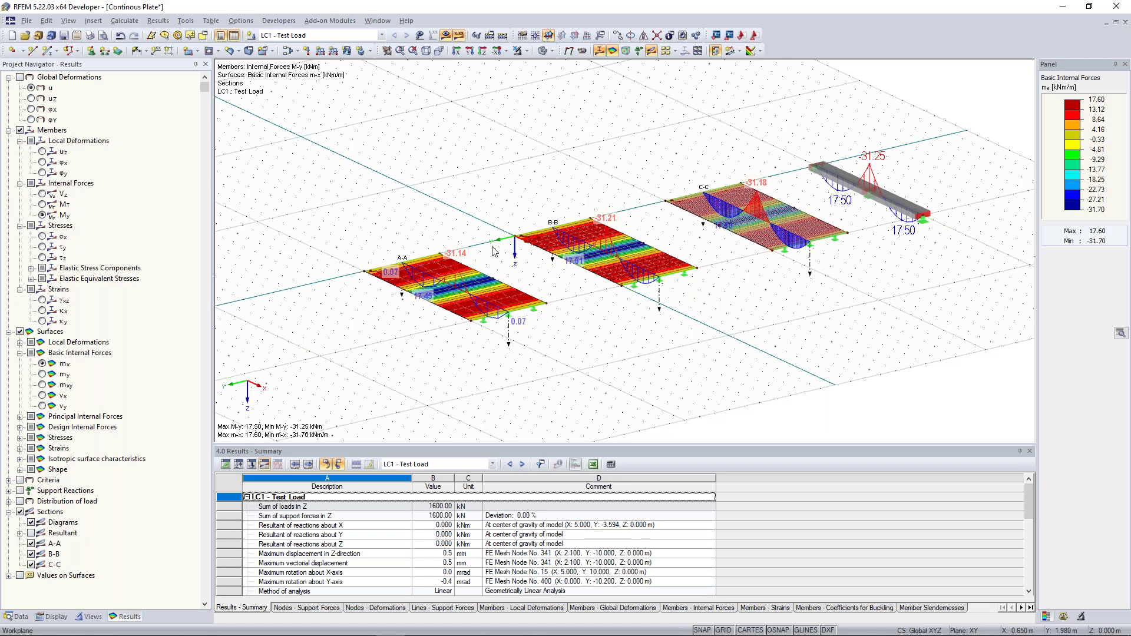
middle_drag(603, 169, 576, 185)
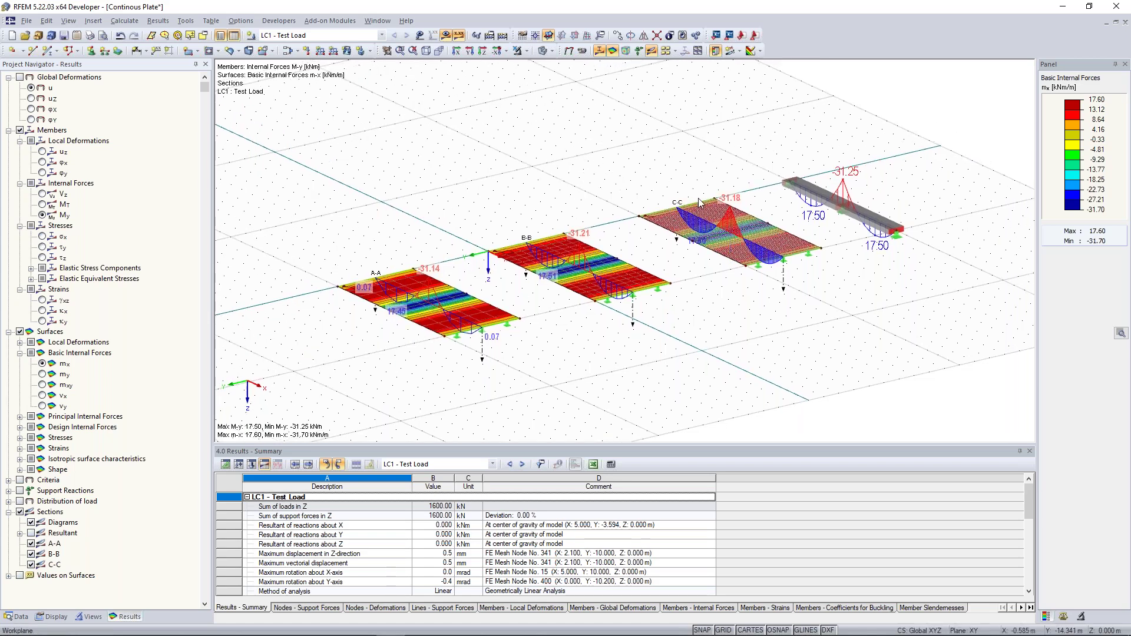
Examine the section moments up close at the end supports of plate C-C and along the coarsest plate A-A.
scroll(700, 202, up, 1)
scroll(643, 198, up, 1)
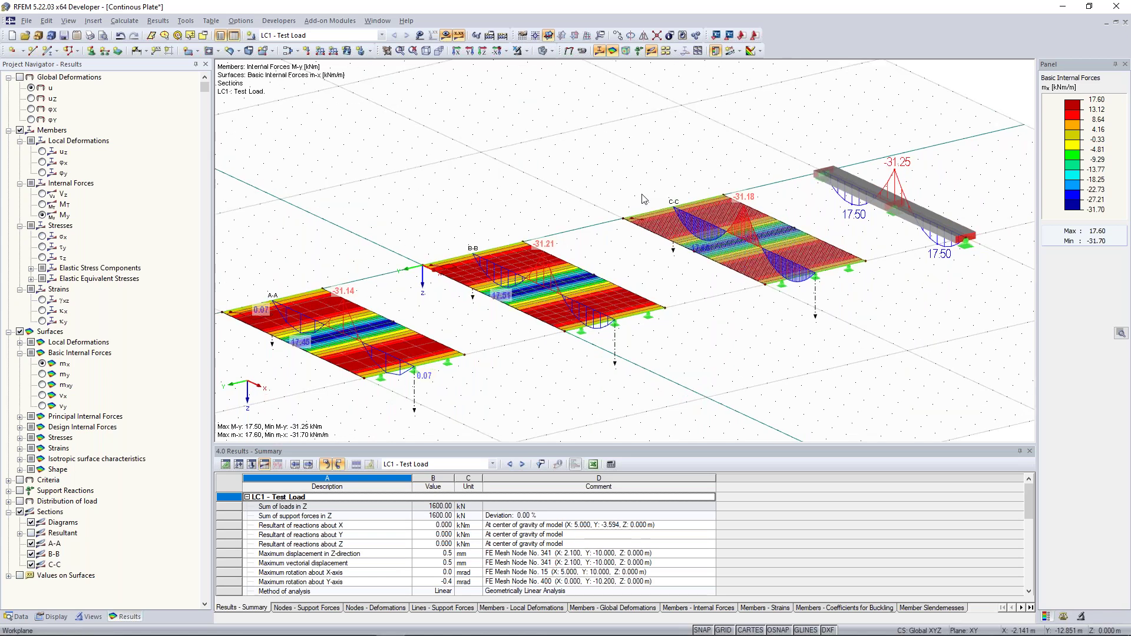
scroll(548, 177, up, 4)
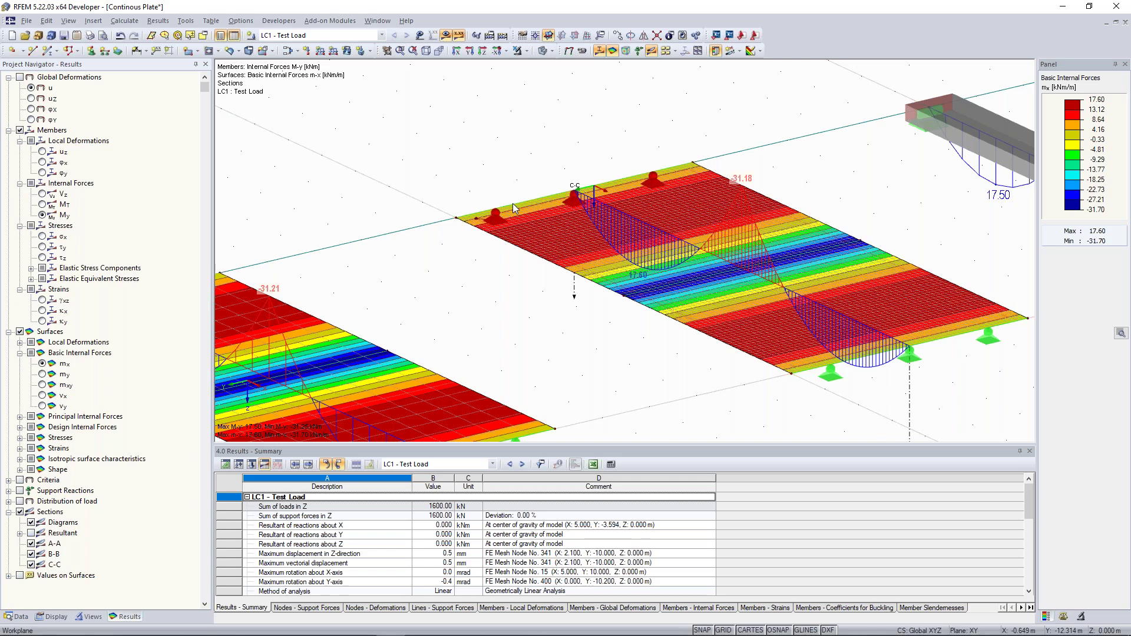
scroll(580, 197, down, 5)
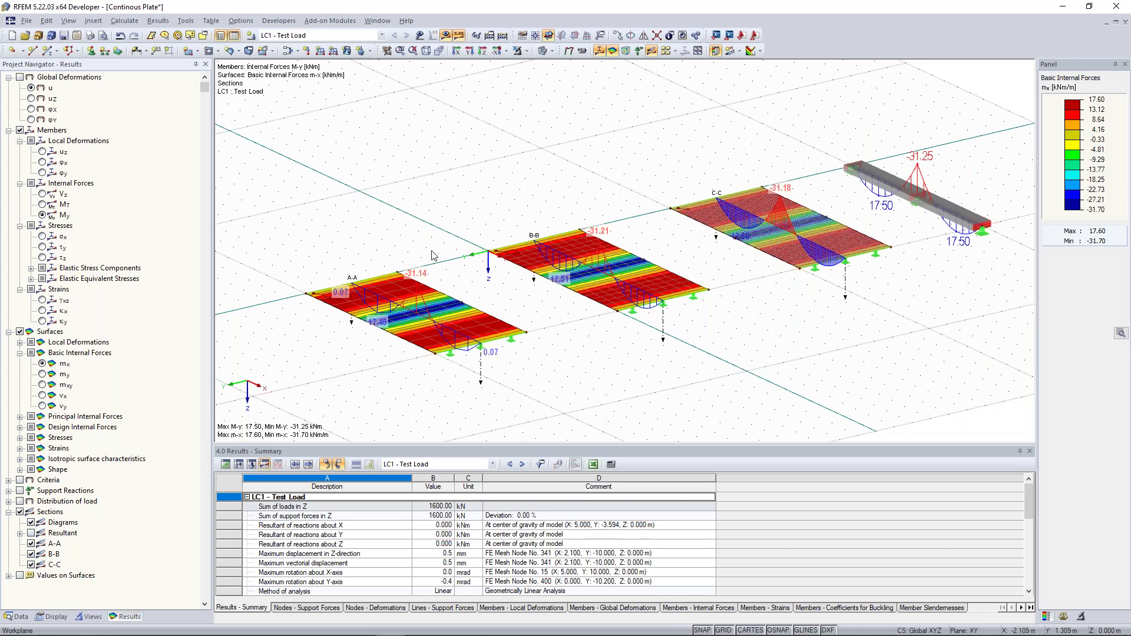
middle_drag(432, 252, 465, 245)
scroll(465, 245, up, 5)
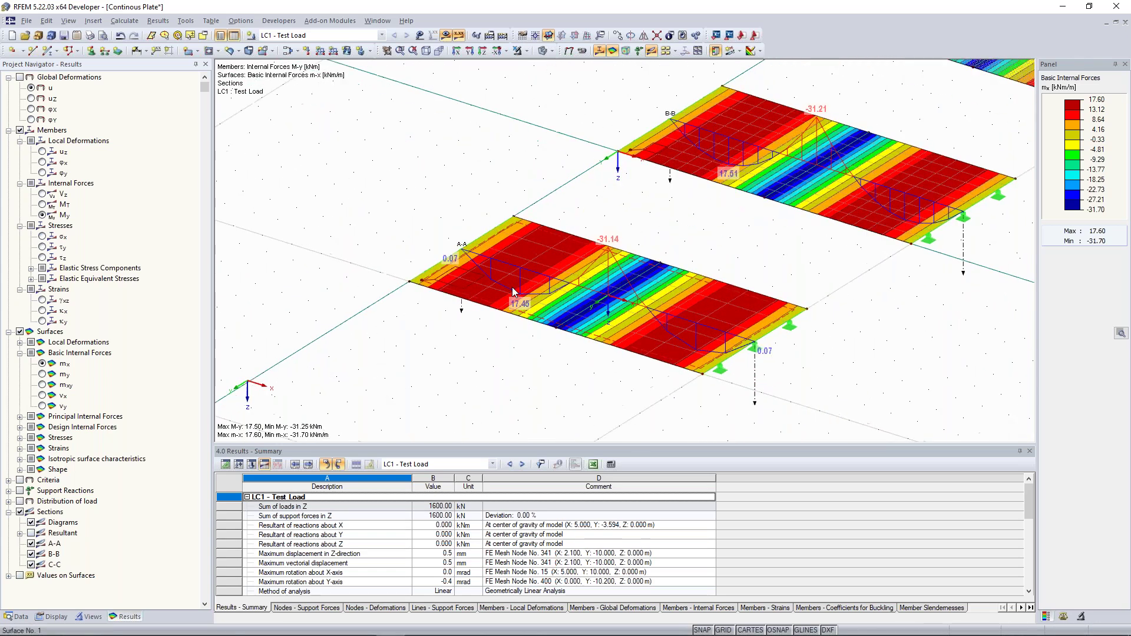
scroll(498, 259, down, 2)
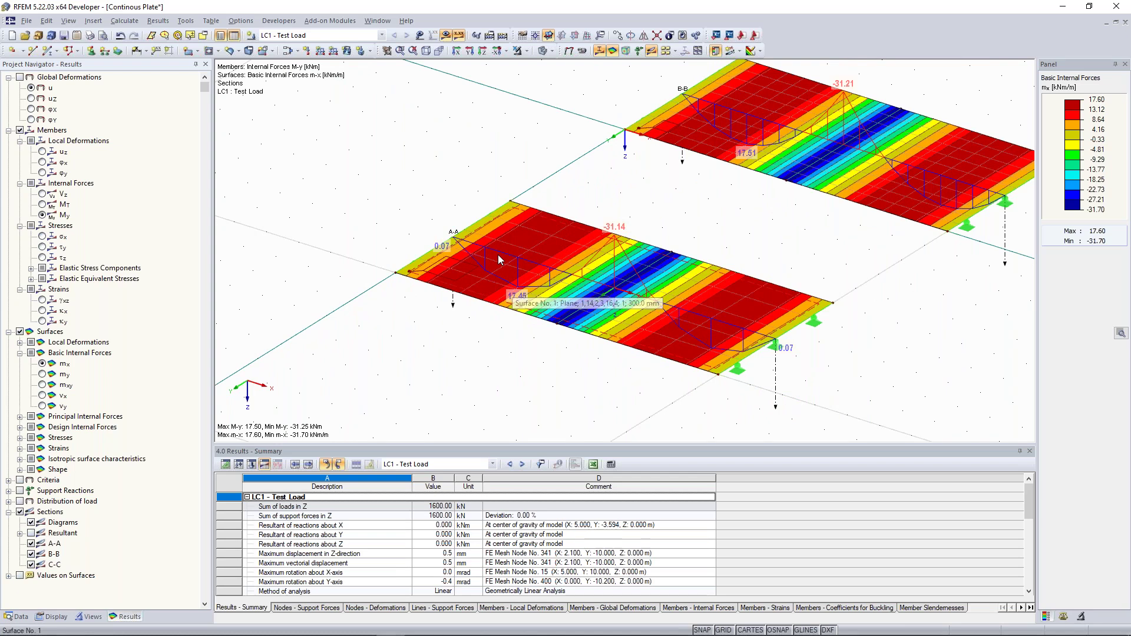
ctrl+middle_drag(499, 259, 513, 274)
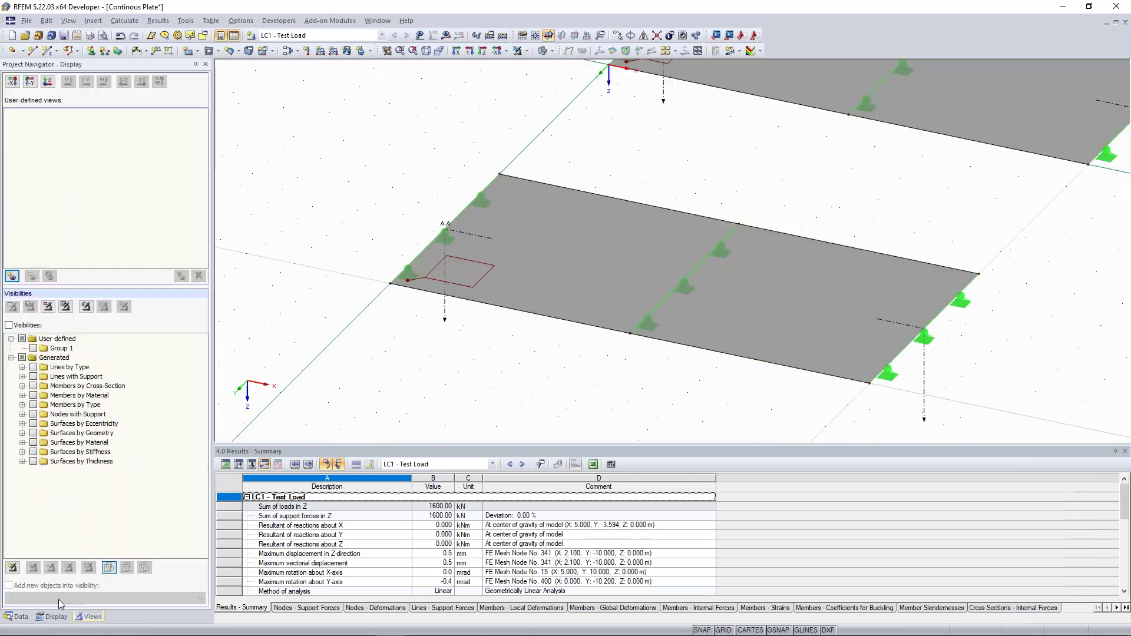
Try to display the FE mesh on the plate with section A-A while the results are hidden.
click(56, 617)
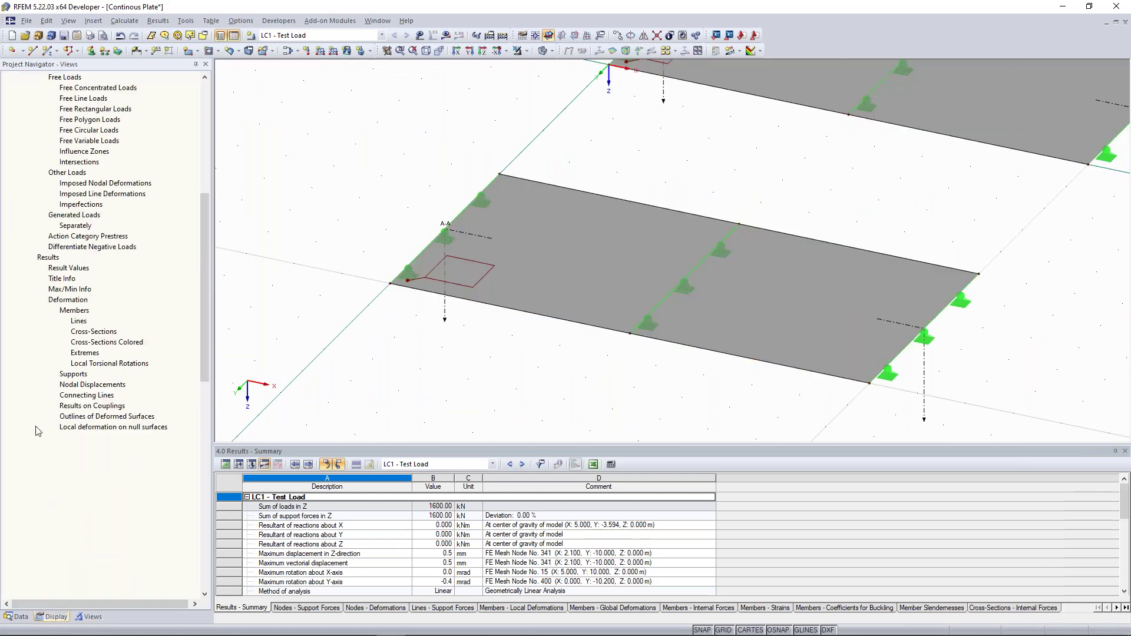
scroll(63, 272, down, 7)
scroll(64, 272, down, 7)
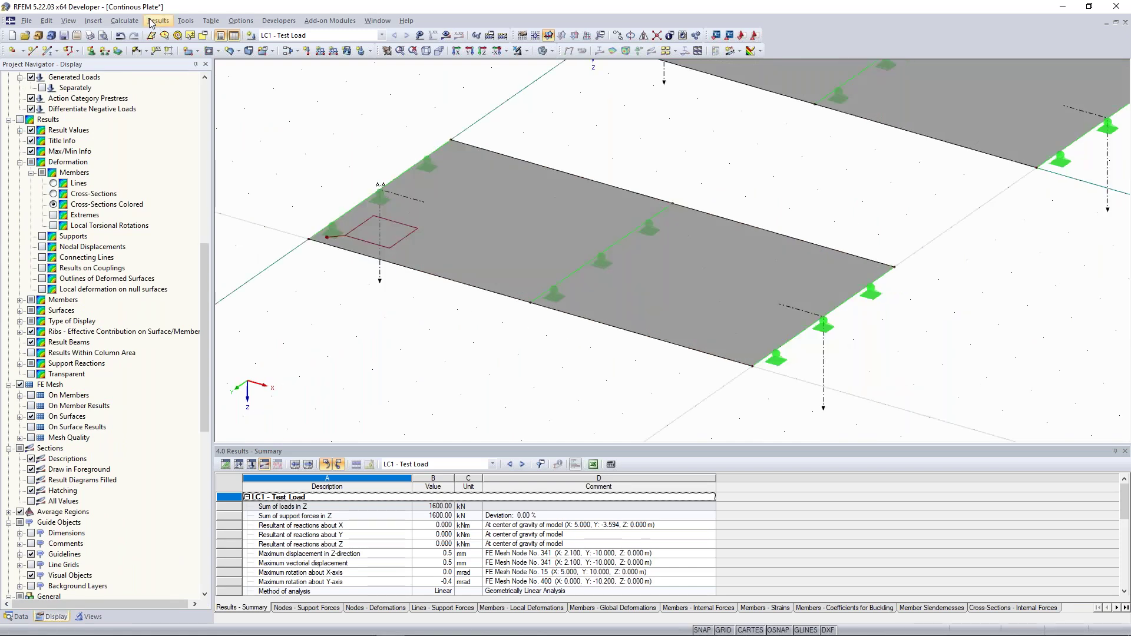
click(125, 21)
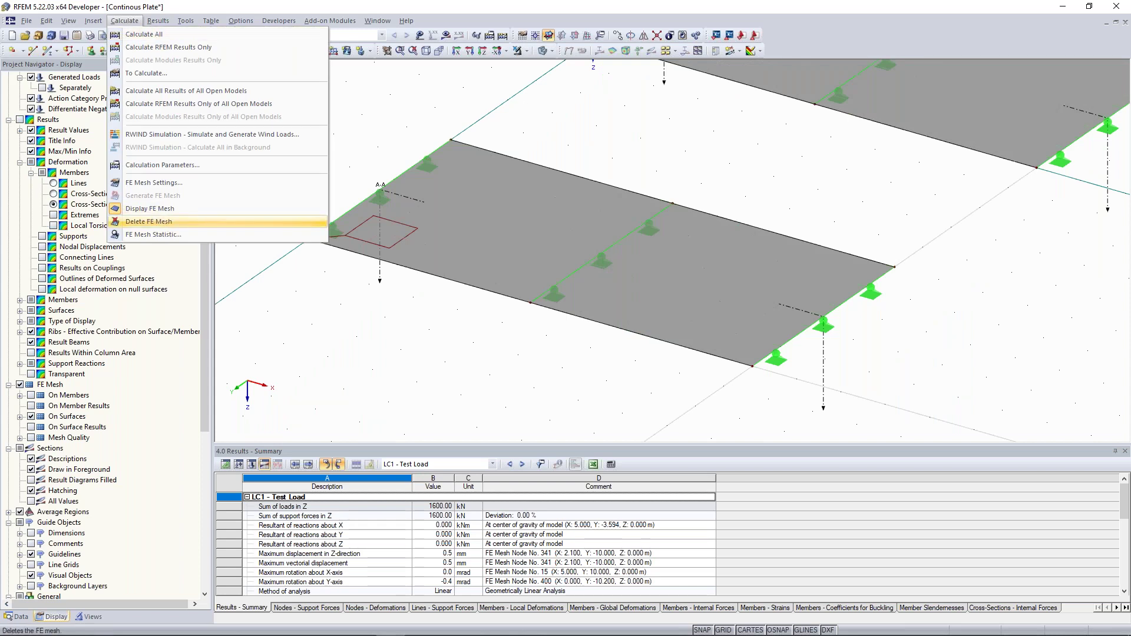
click(149, 221)
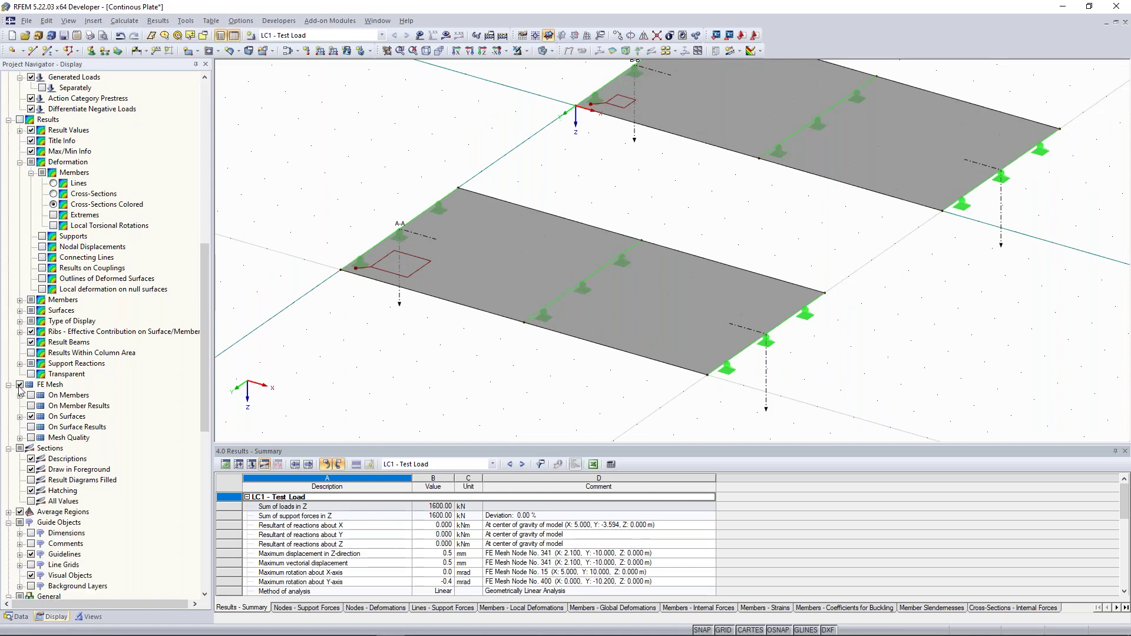
scroll(420, 141, down, 1)
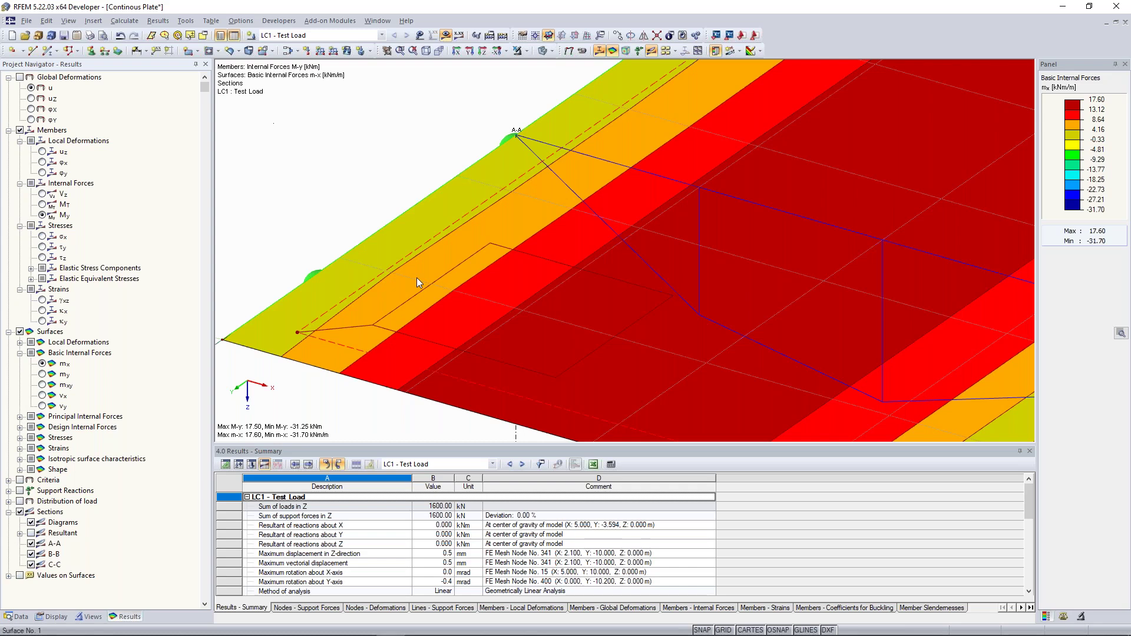
Hide the results again to show the three plates and the beam as a plain model.
scroll(416, 283, down, 5)
scroll(665, 187, down, 3)
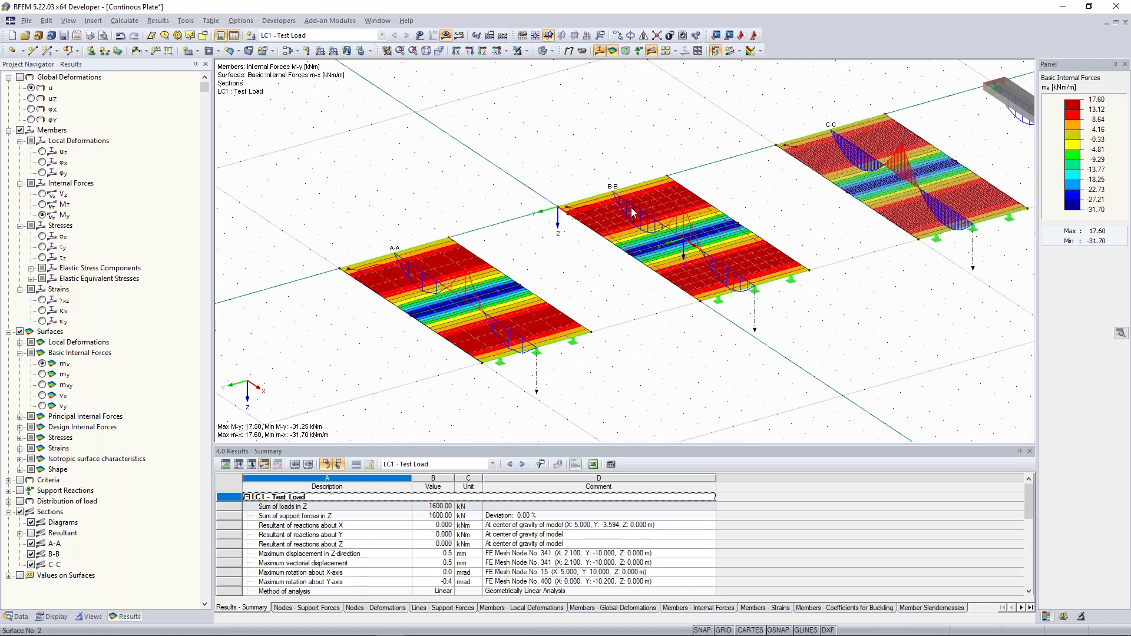
scroll(632, 212, down, 2)
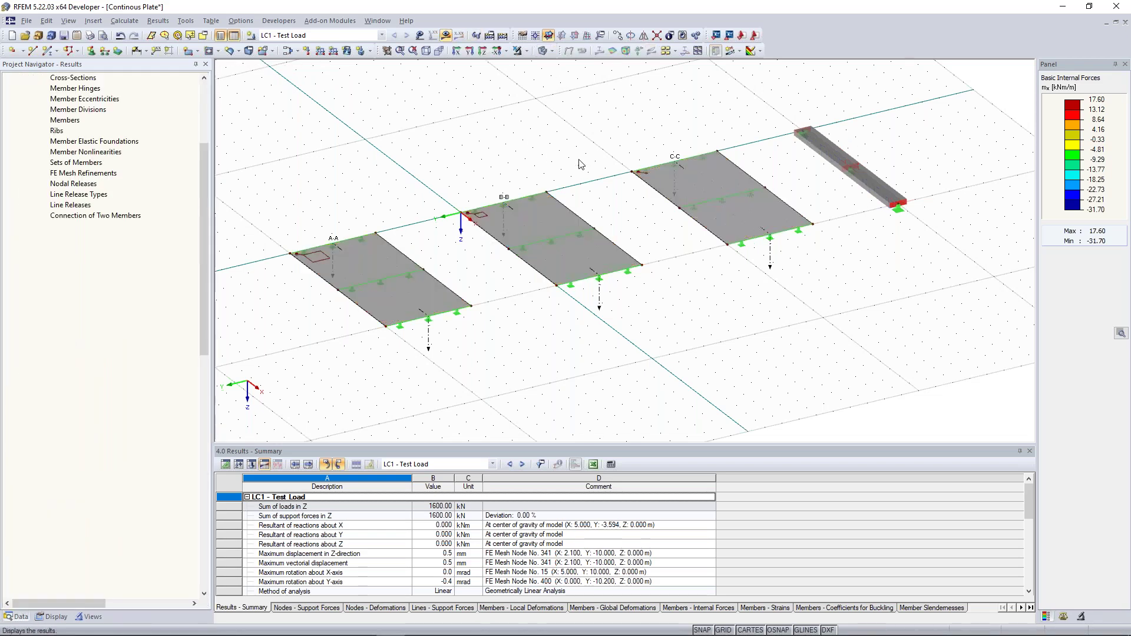
ctrl+middle_drag(640, 149, 641, 147)
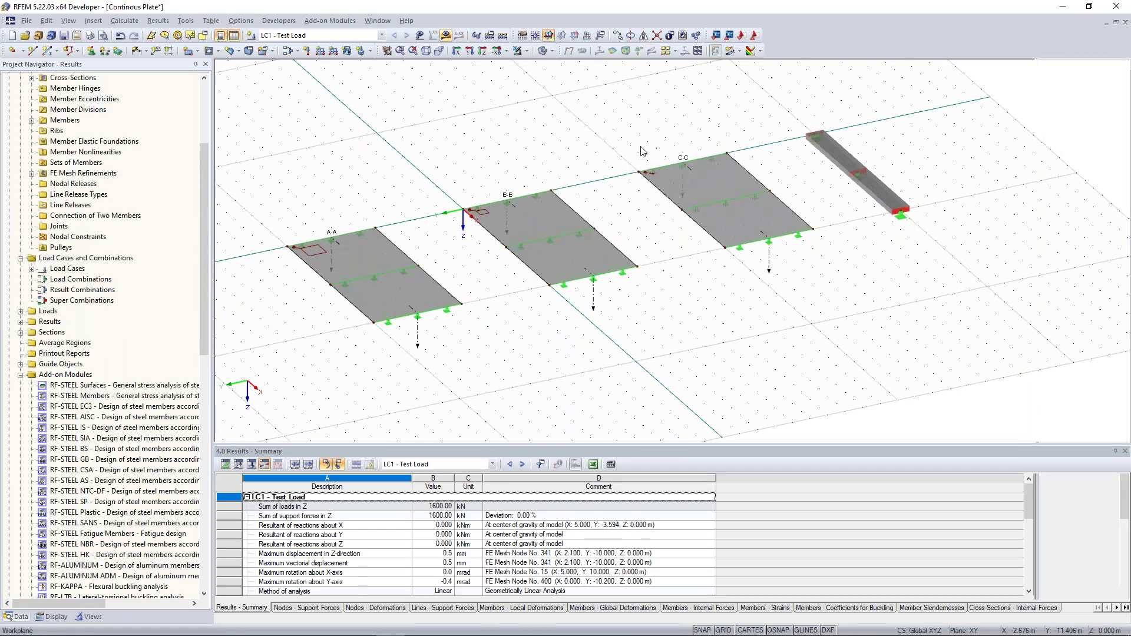
Inspect the plain model of the three plates and the beam from several angles, ending close up on plate A-A.
ctrl+middle_drag(893, 147, 872, 148)
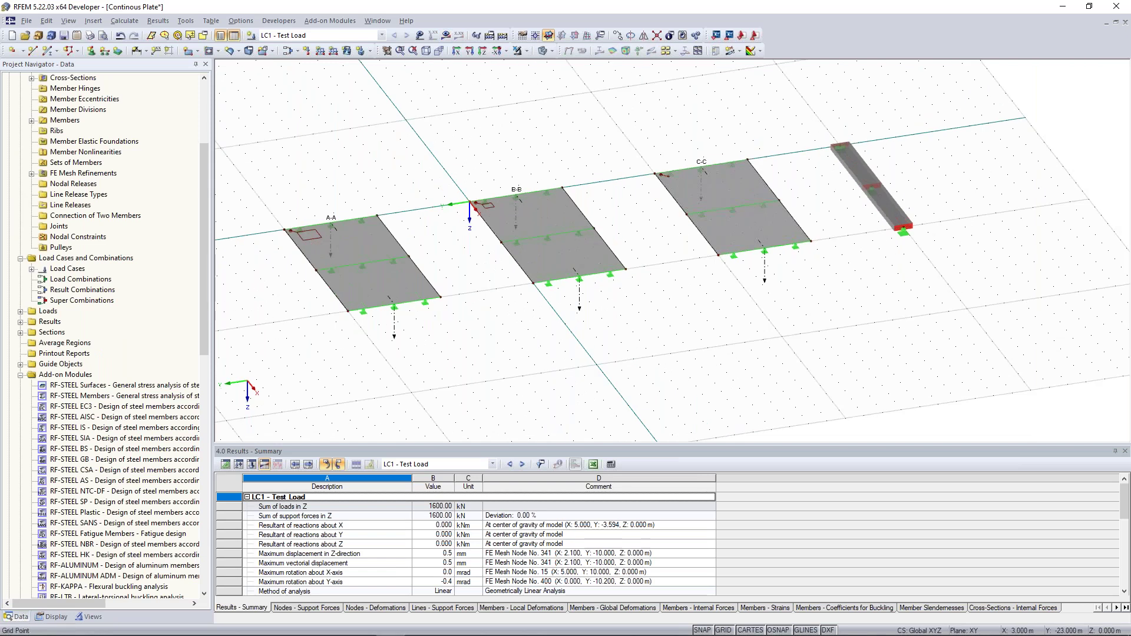
ctrl+middle_drag(982, 243, 971, 245)
ctrl+middle_drag(963, 201, 975, 190)
middle_drag(900, 201, 814, 217)
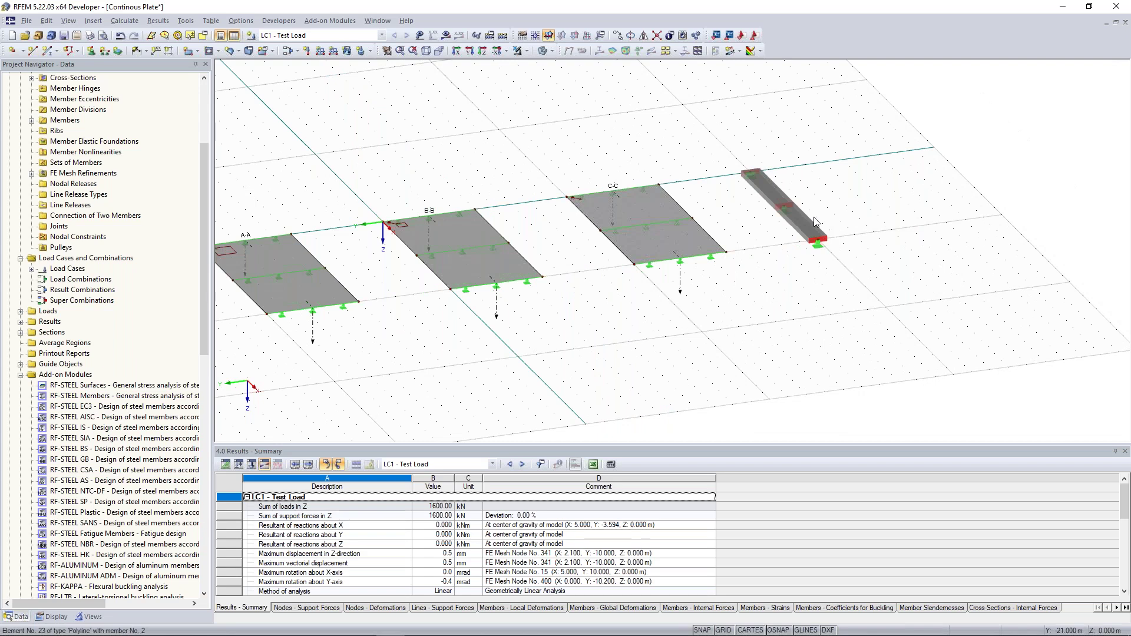
scroll(815, 221, up, 2)
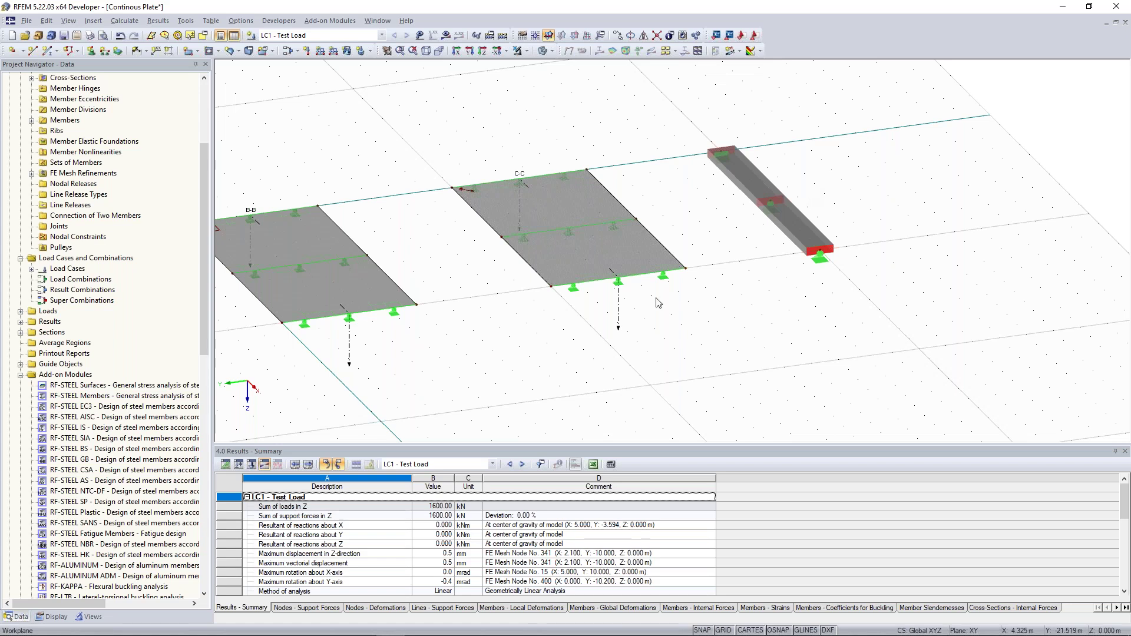
scroll(658, 302, down, 2)
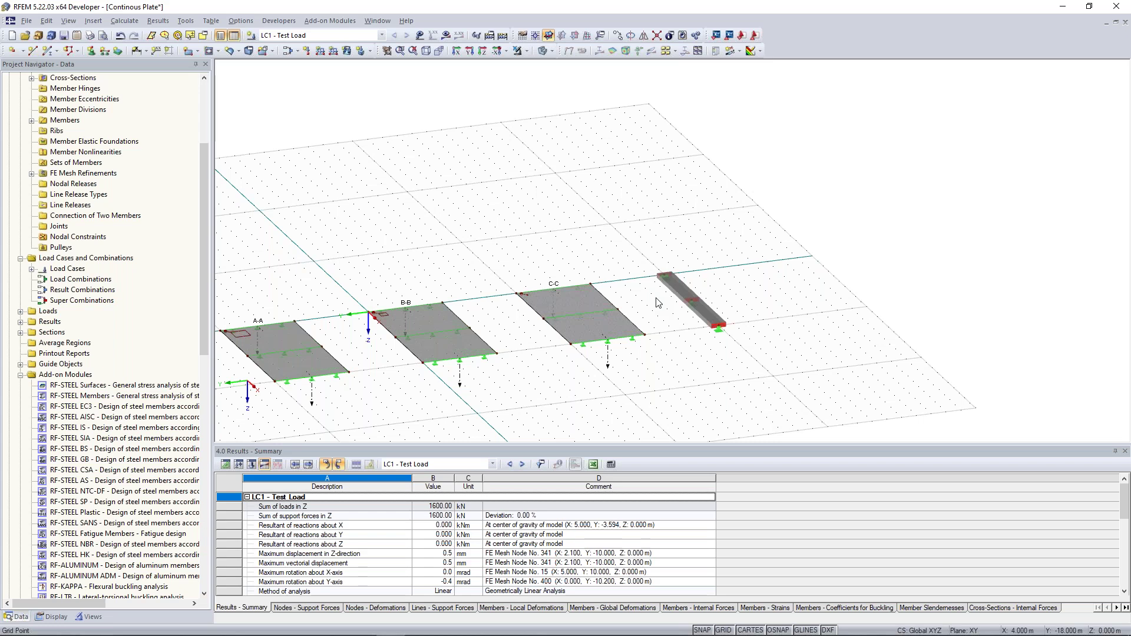
scroll(474, 222, up, 5)
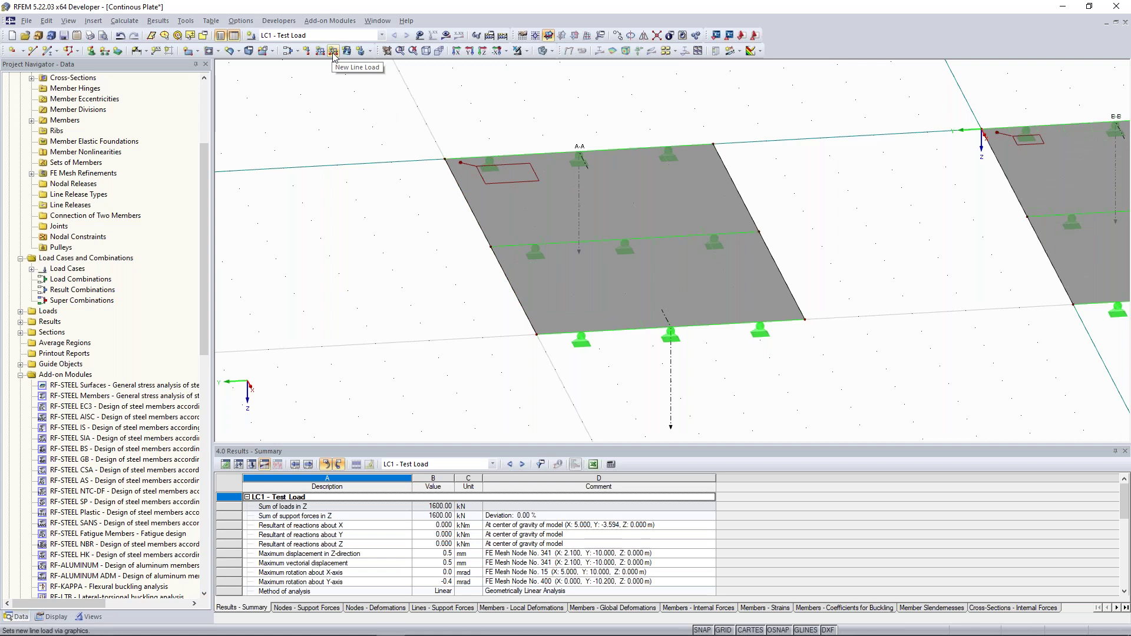
scroll(514, 244, up, 3)
ctrl+middle_drag(527, 272, 481, 249)
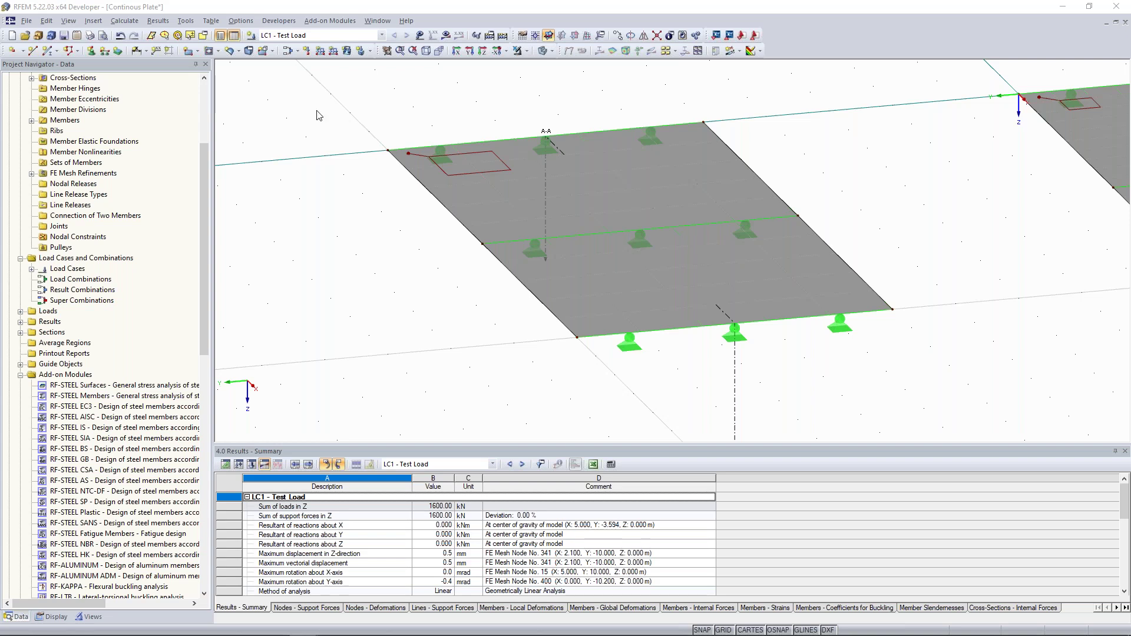
Switch to Chrome and open the metal garden railing picture from the image results.
key(alt+Tab)
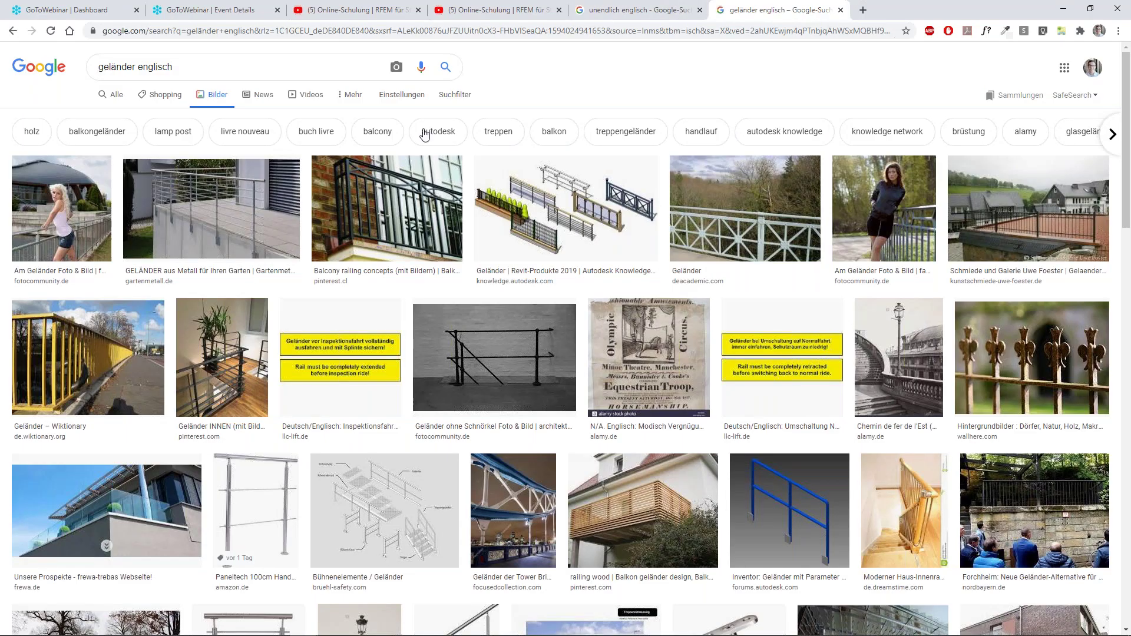
click(234, 220)
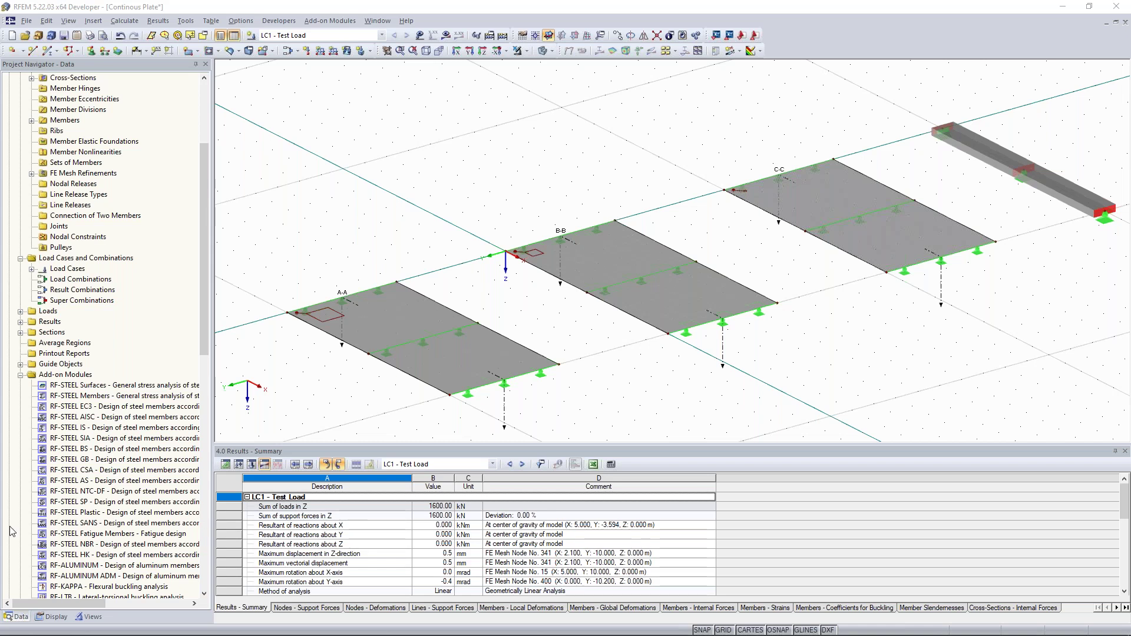
Display the beam's My and the plates' mx results with the section diagrams and their result values.
click(446, 34)
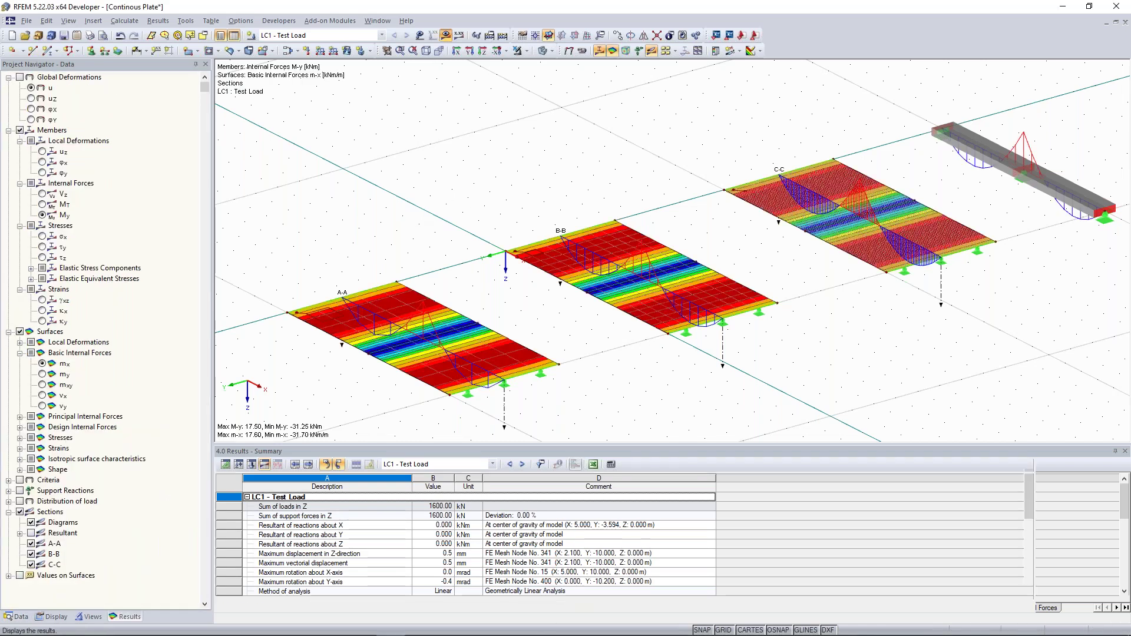
click(20, 512)
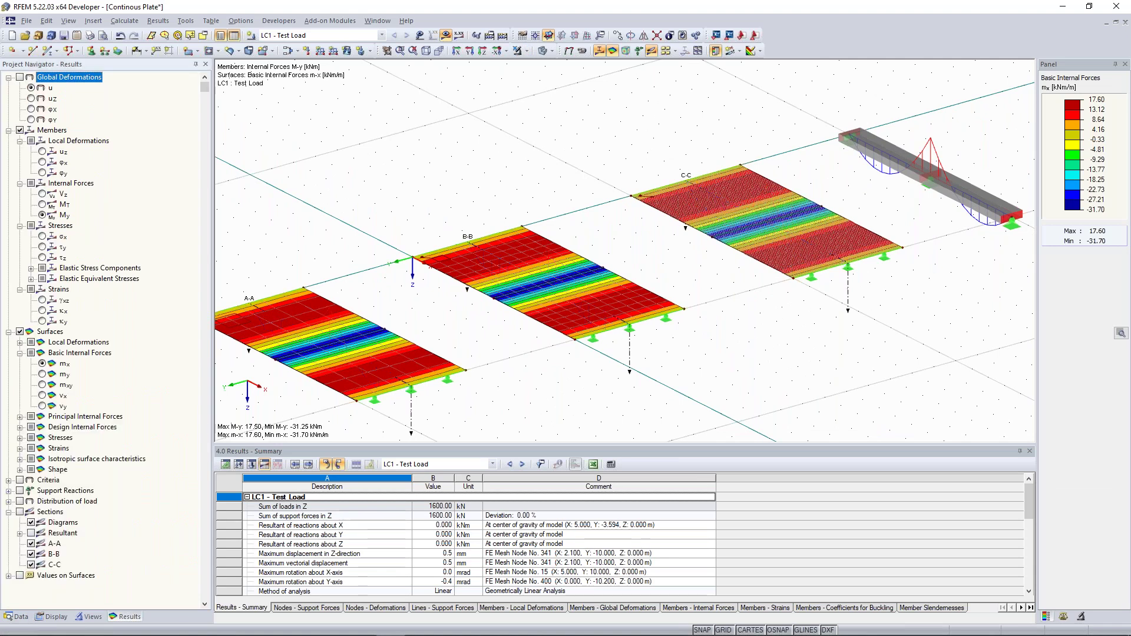
middle_drag(601, 139, 571, 113)
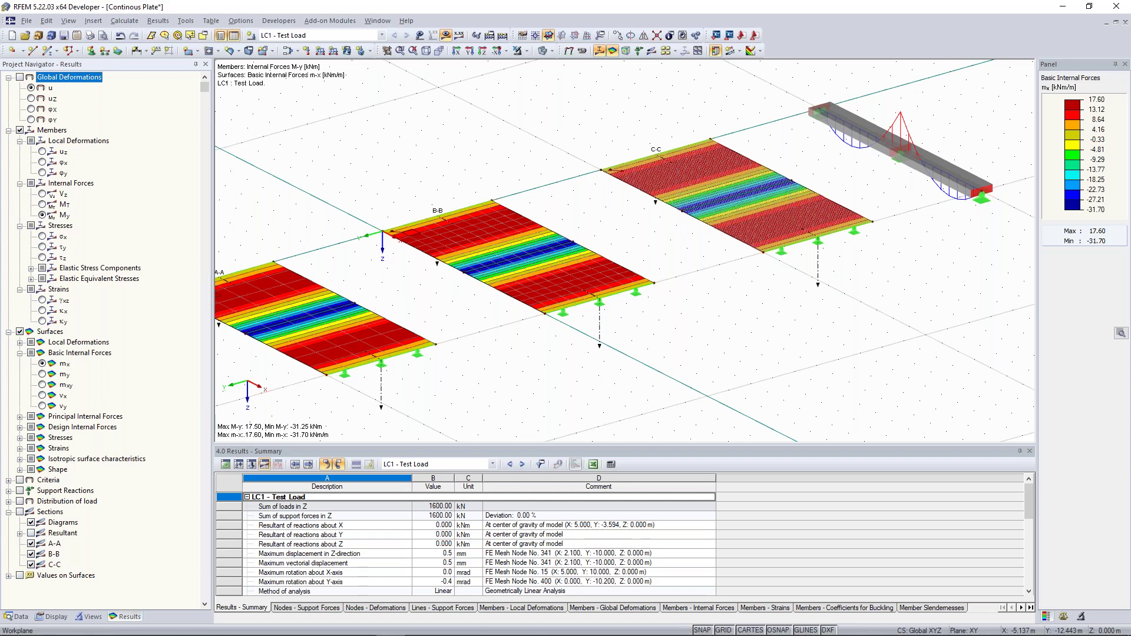
click(460, 36)
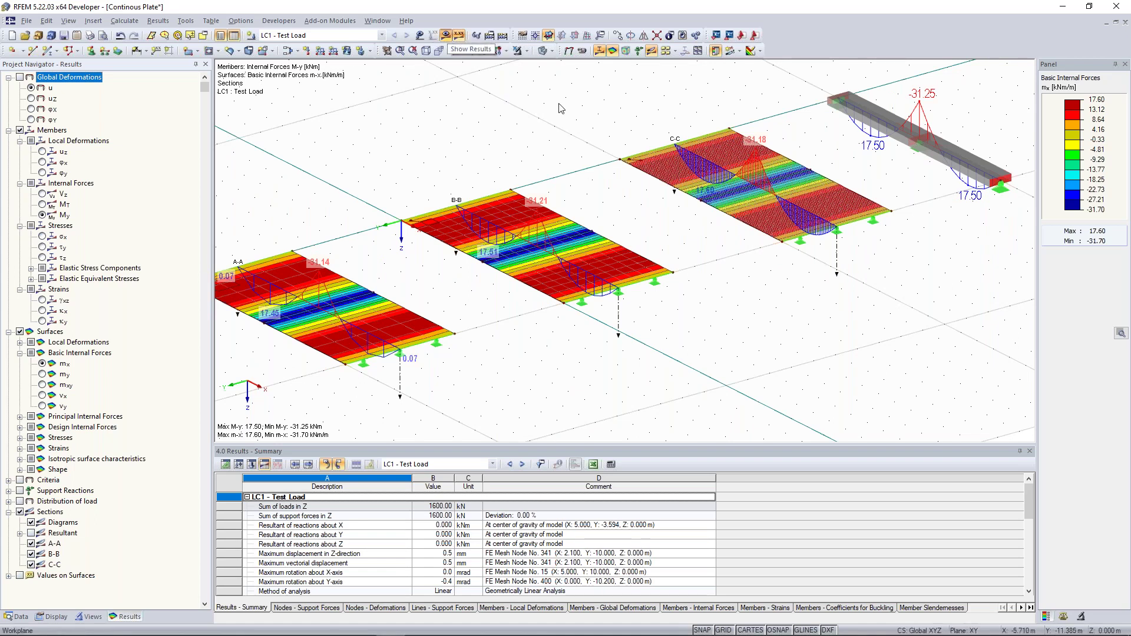
middle_drag(923, 147, 799, 212)
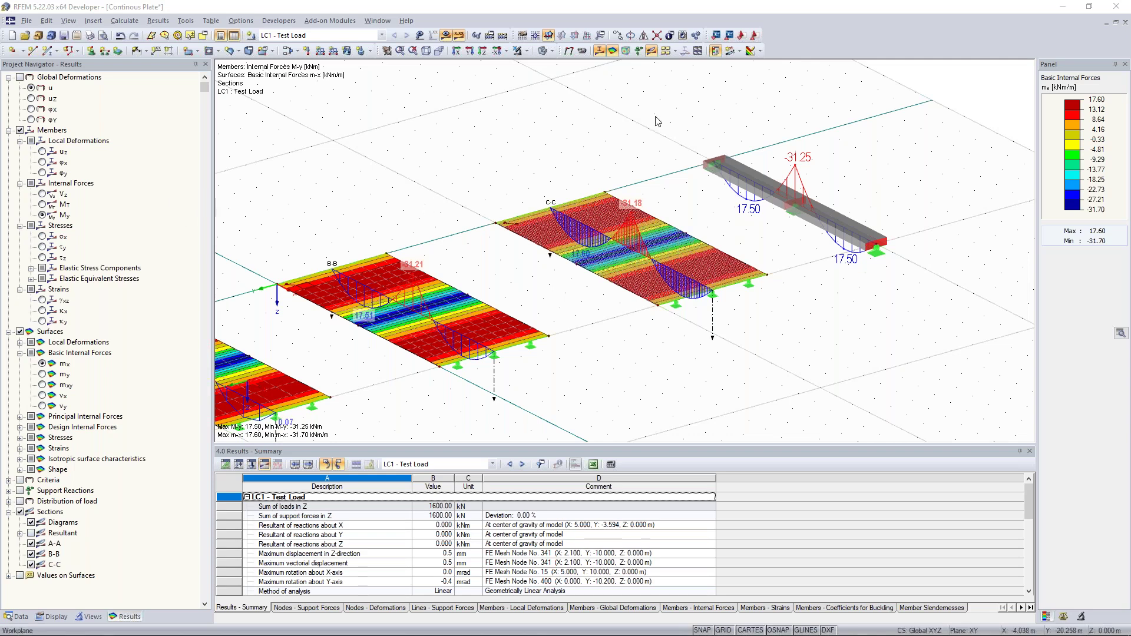
click(665, 138)
middle_drag(665, 138, 560, 172)
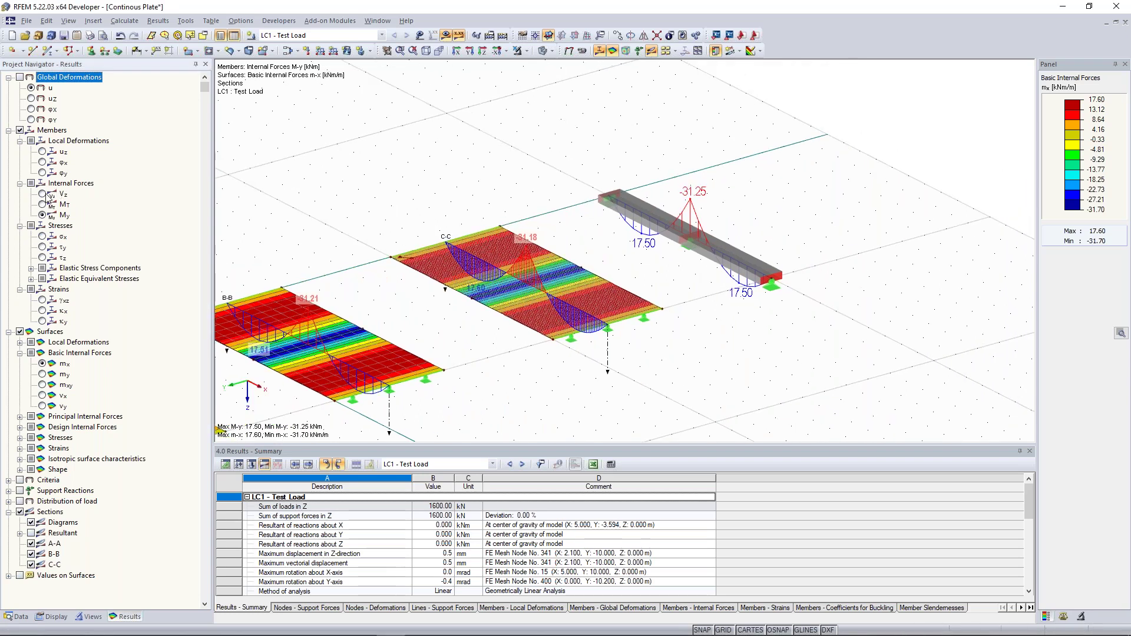
Display the shear force Vz on the beam and examine its diagram up close.
click(45, 194)
ctrl+middle_drag(730, 186, 832, 188)
scroll(542, 149, up, 4)
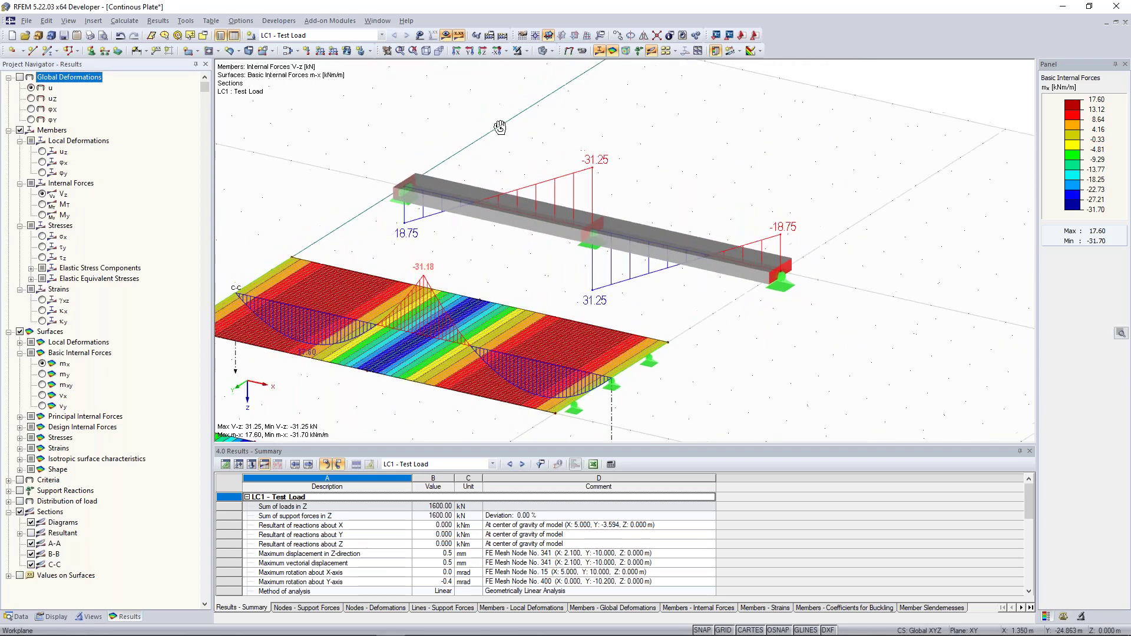
scroll(610, 137, down, 2)
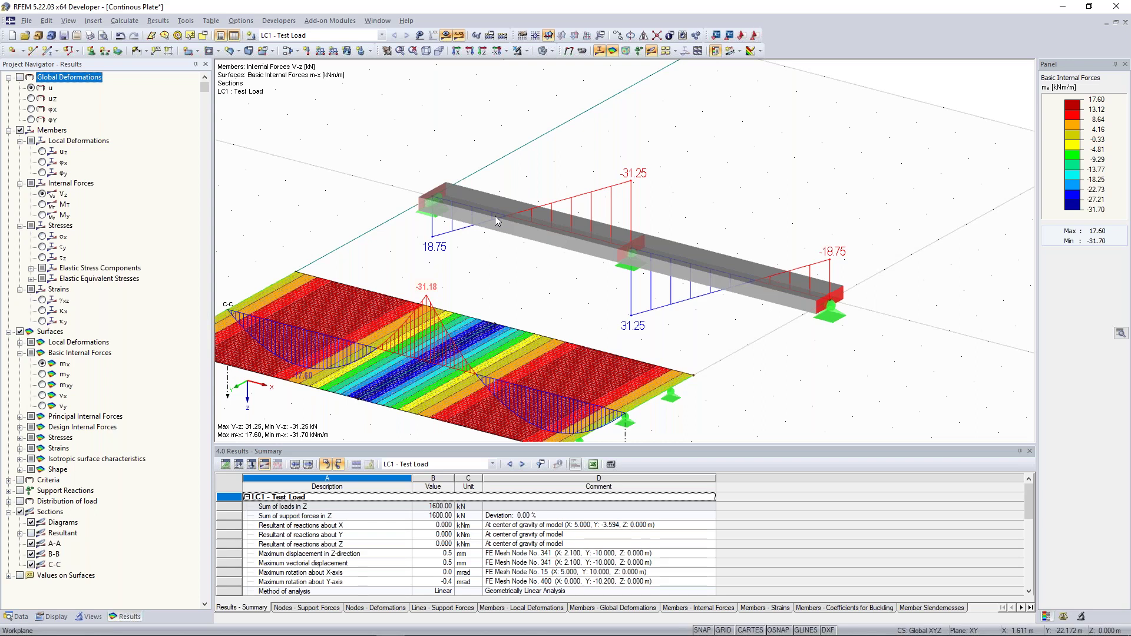
Show the member orientation on the beam and reverse the orientation of both beam members.
right_click(570, 234)
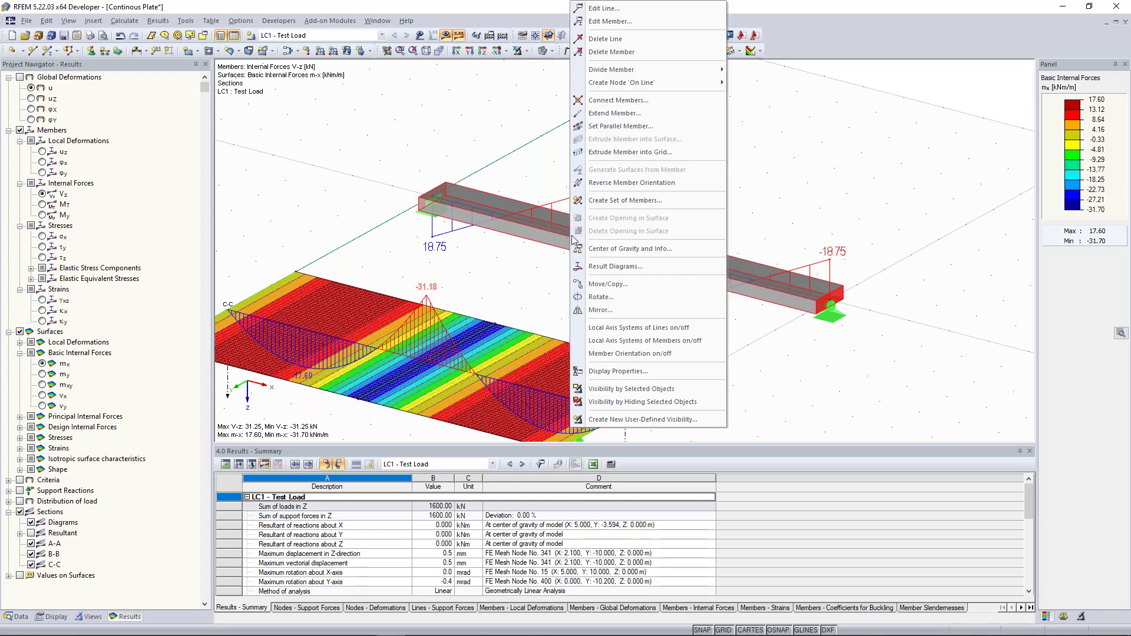
click(507, 230)
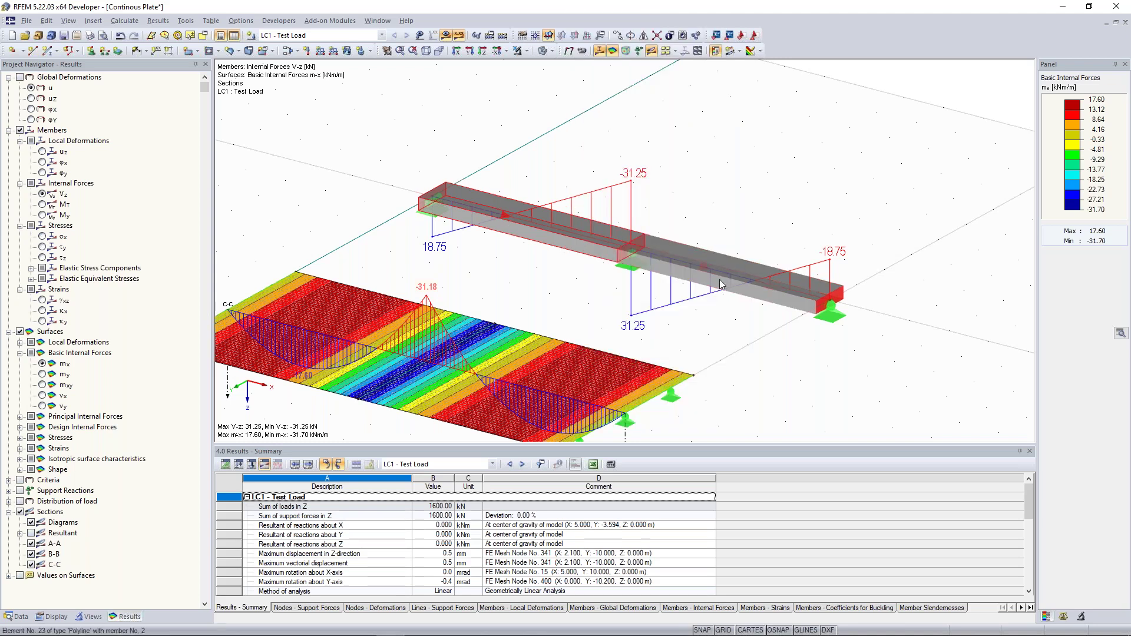
right_click(686, 262)
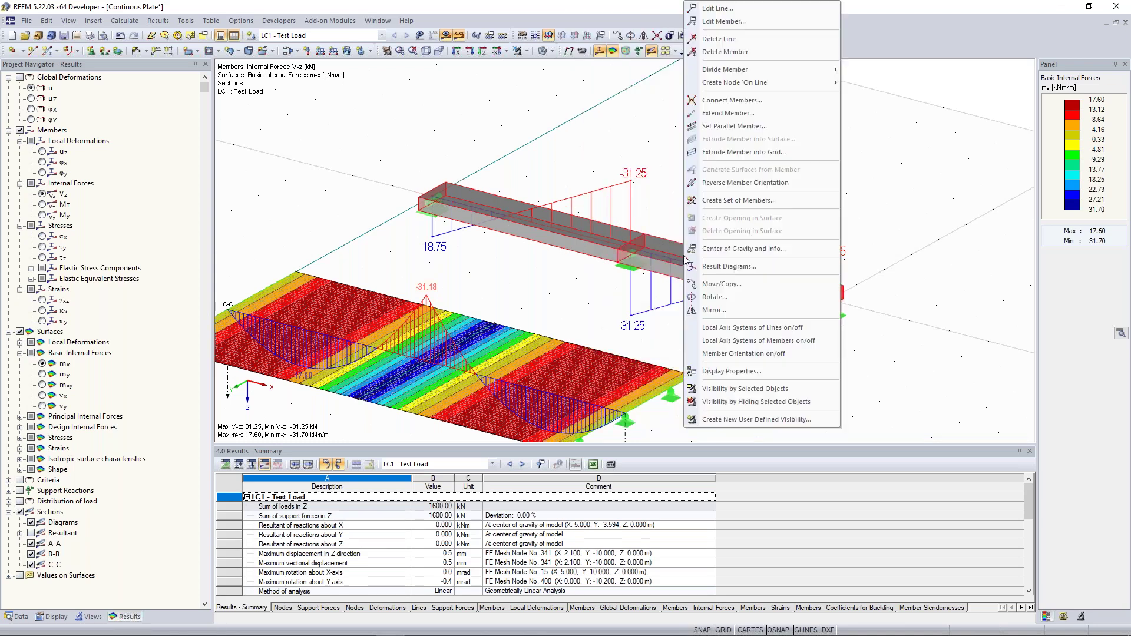
click(762, 354)
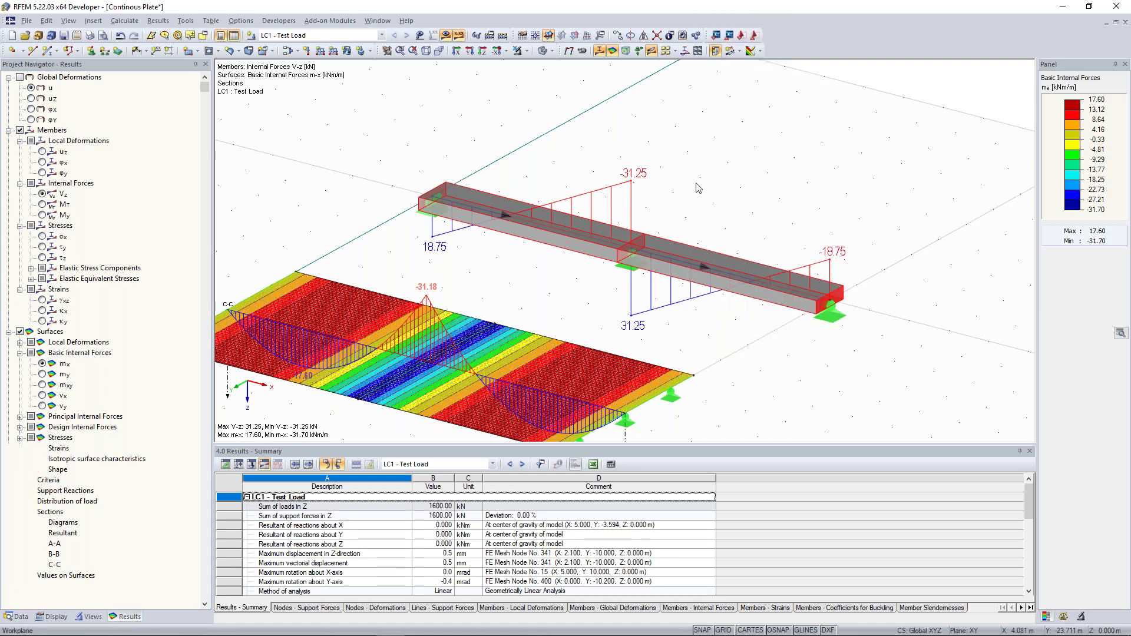
right_click(662, 257)
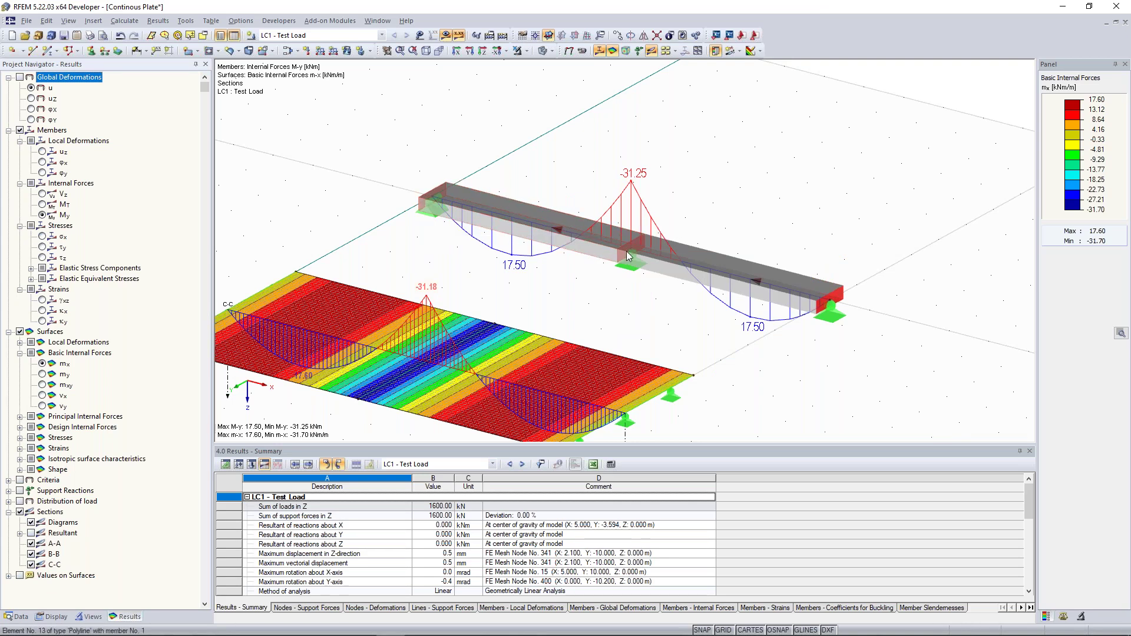
Turn on the display of the members' bottom fibers and inspect them along the beam.
click(51, 617)
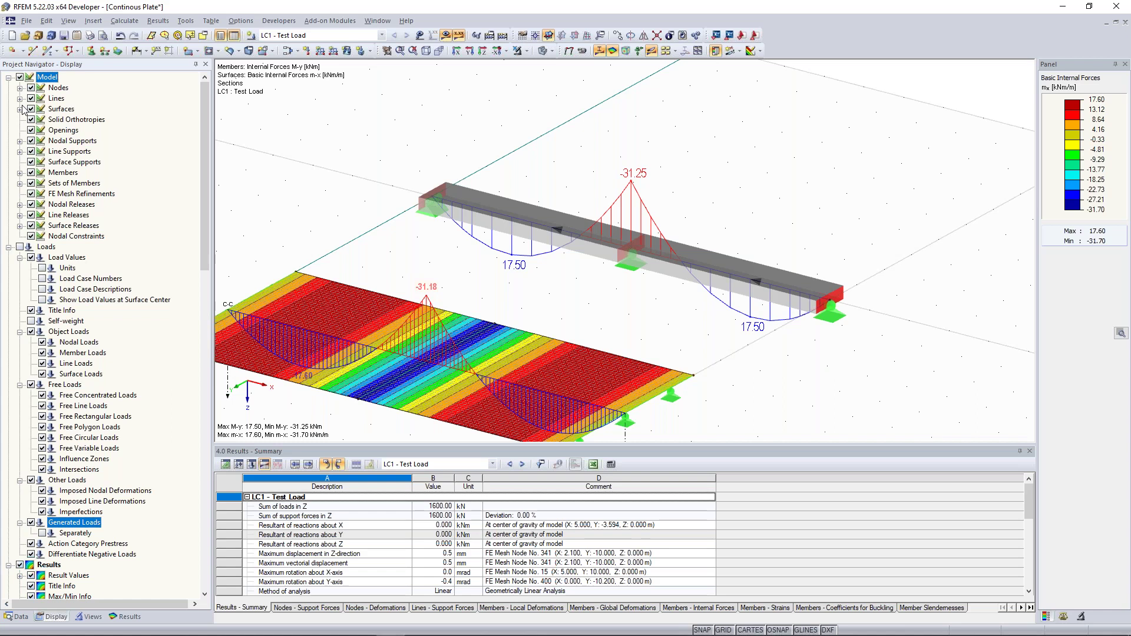
click(20, 173)
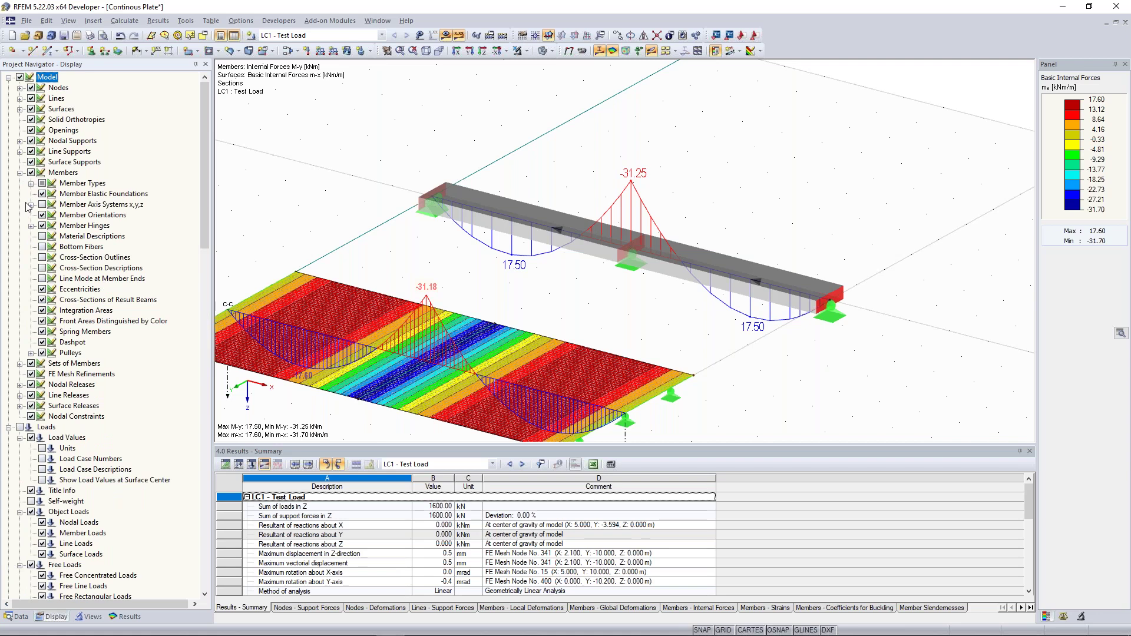
click(43, 247)
scroll(555, 262, up, 3)
ctrl+middle_drag(555, 262, 457, 220)
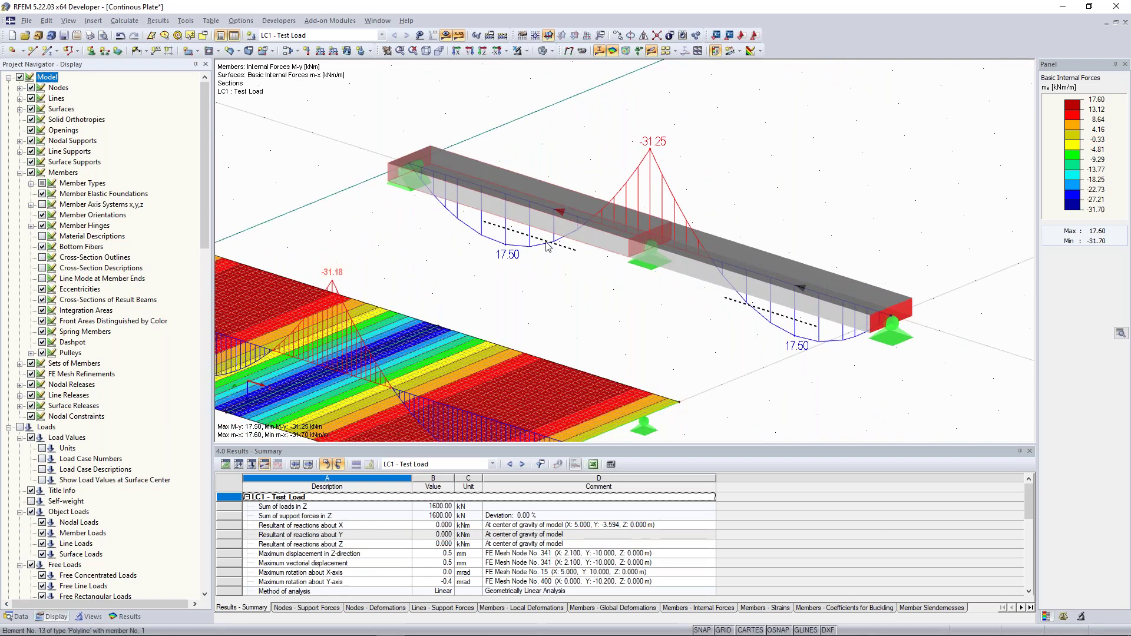
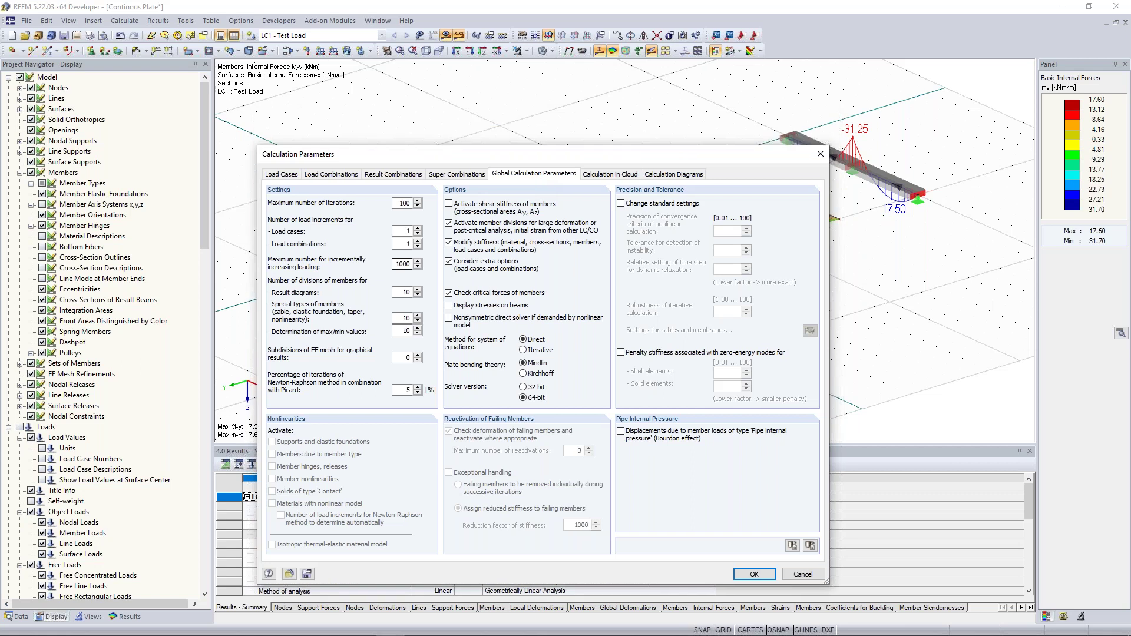
Display the recalculated mx moments of sections A-A, B-B and C-C beside the beam's My moments.
click(446, 35)
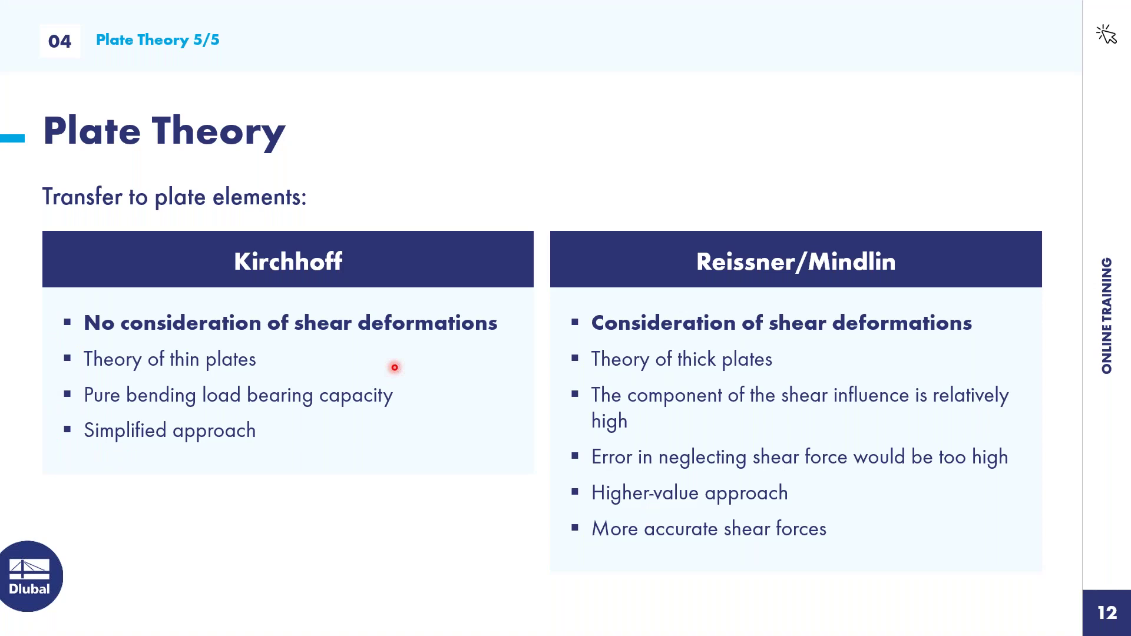
key(Right)
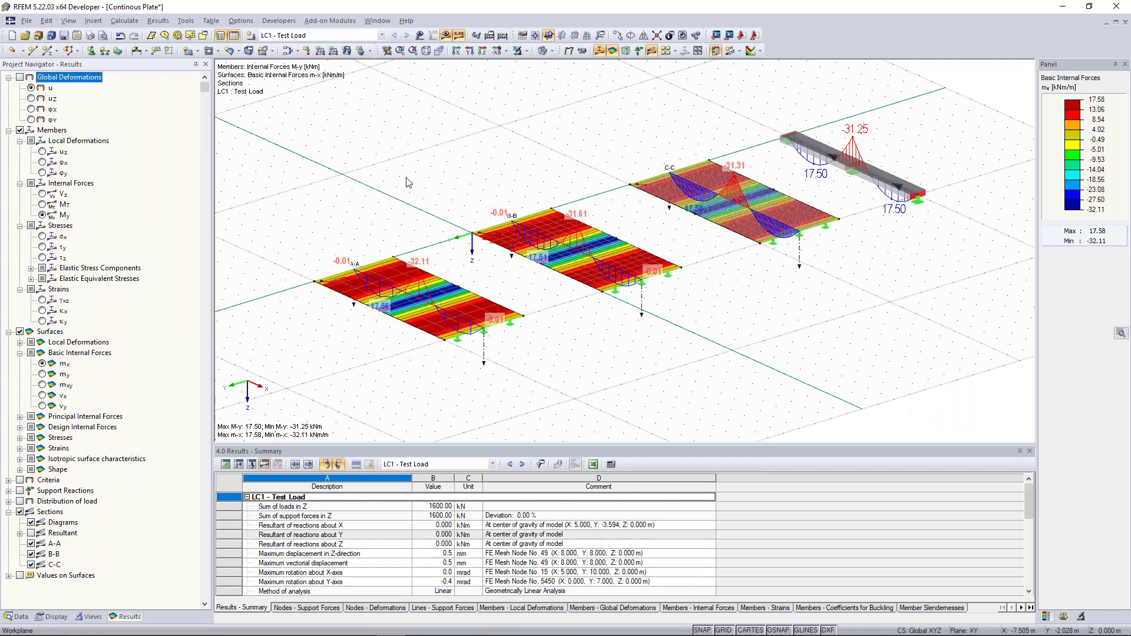
scroll(407, 182, down, 1)
middle_drag(396, 148, 416, 165)
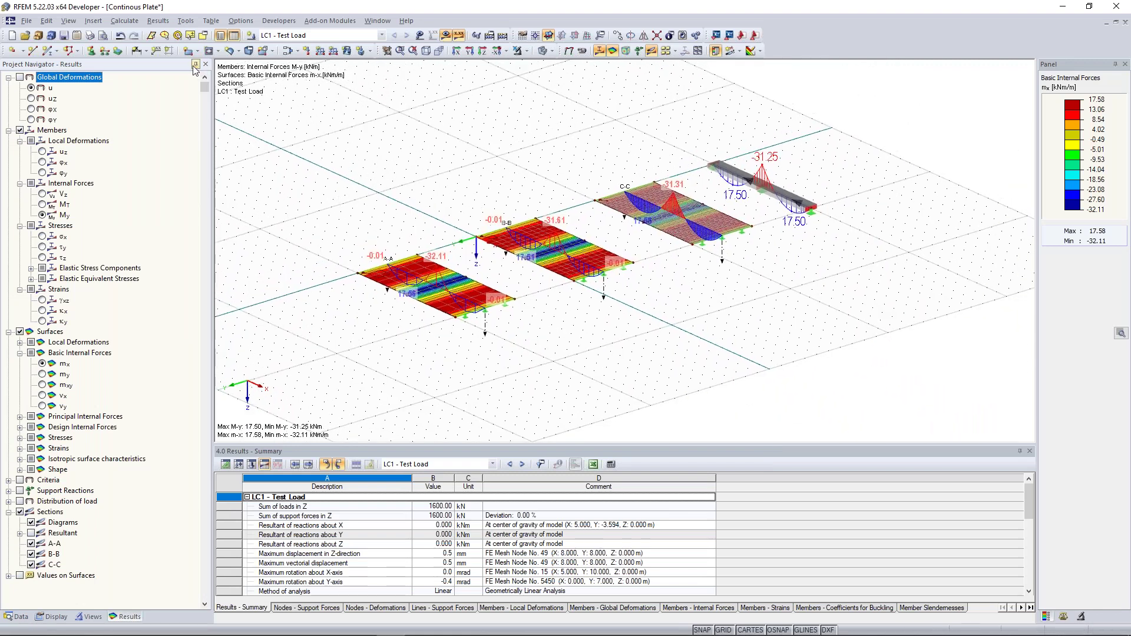
Set up a new 3D model named Euler Case 1 in the Examples project.
click(13, 36)
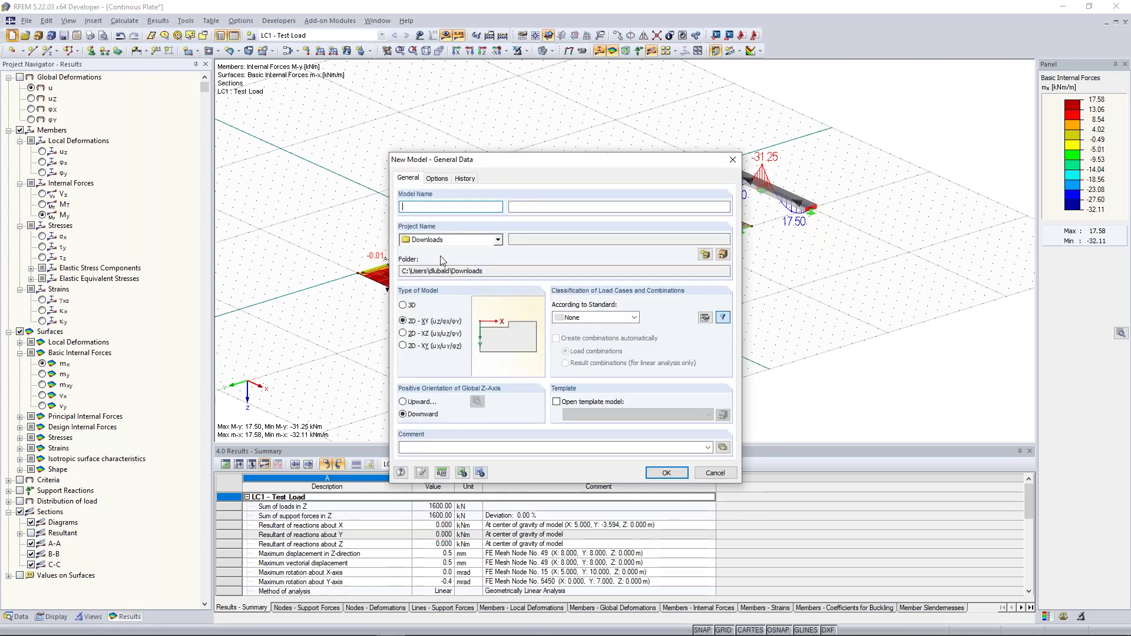
text(Euler Case 1)
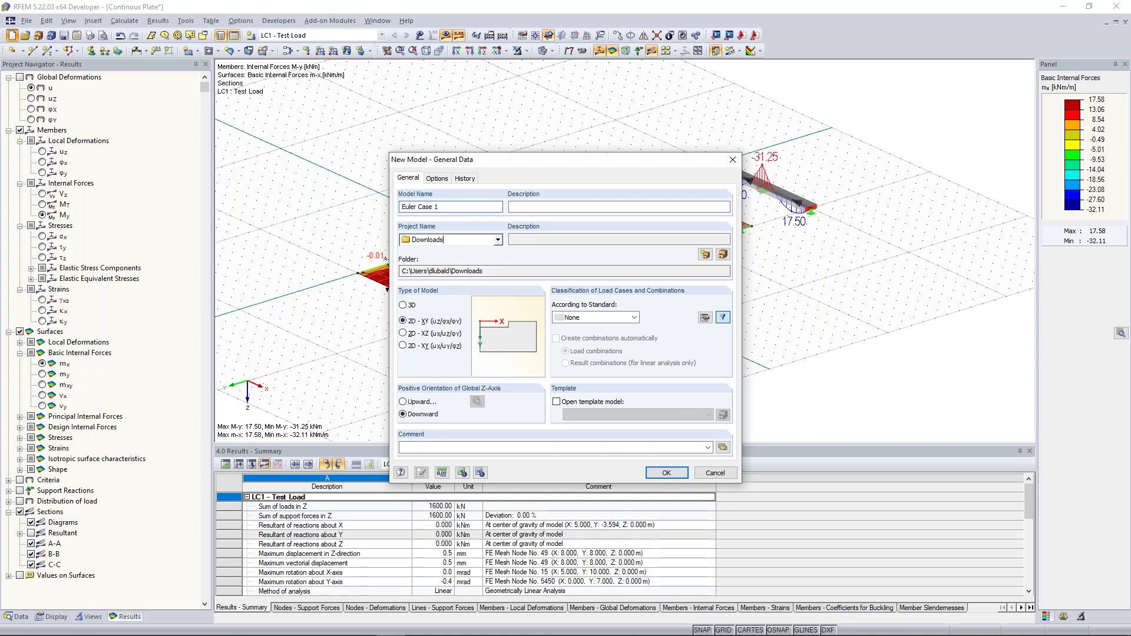
click(498, 240)
click(454, 253)
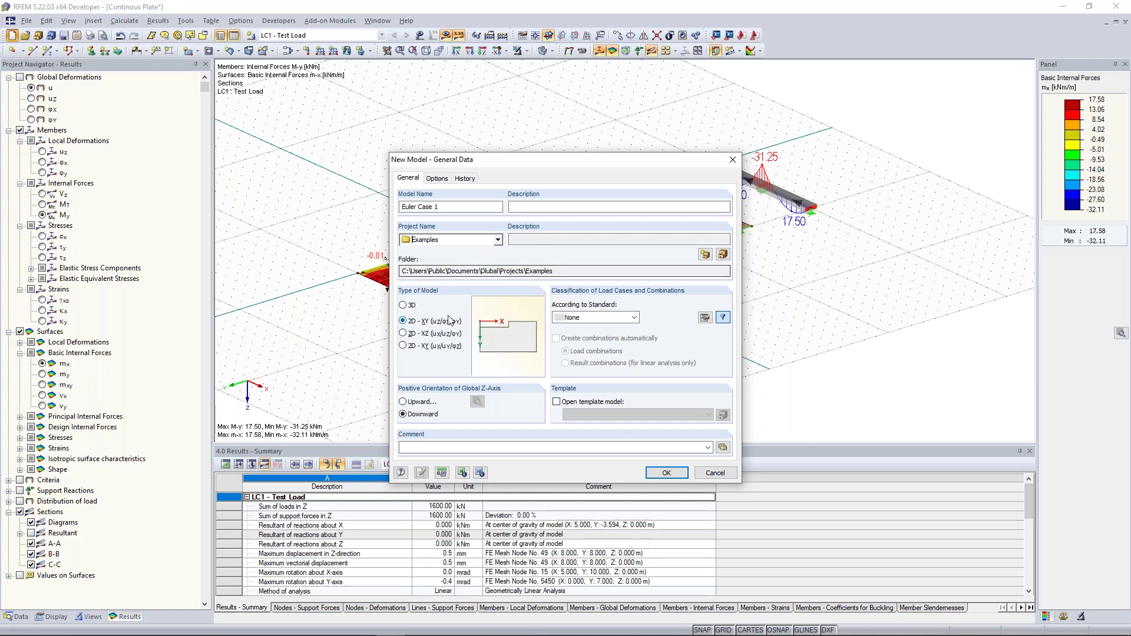
click(404, 305)
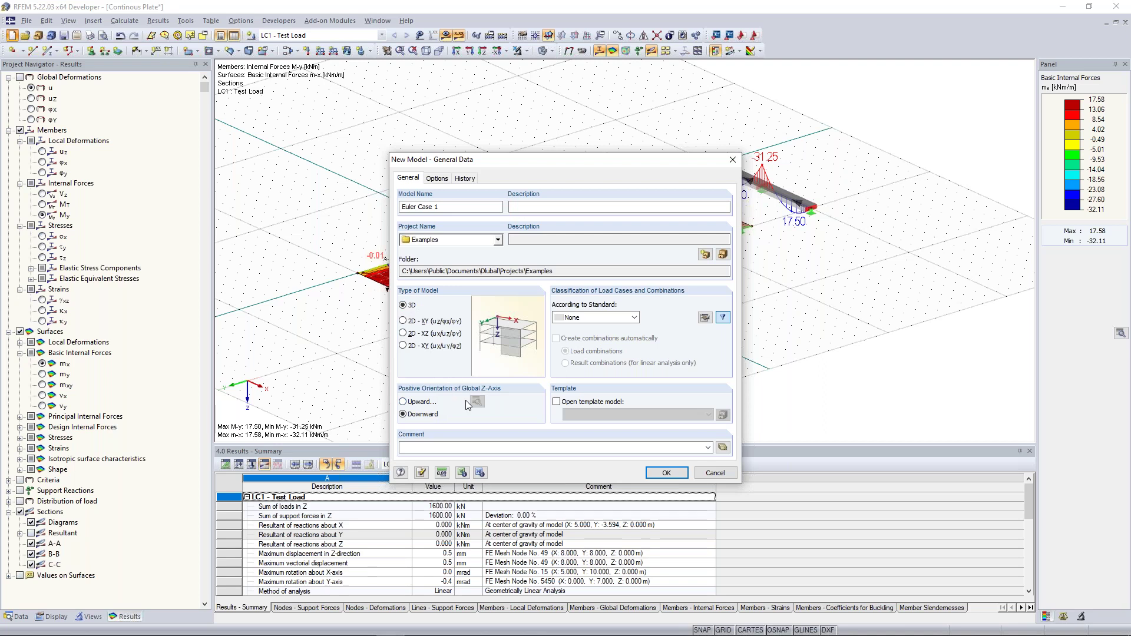
Decline overwriting the existing model and create the new one under the name Euler Case 1_1.
click(670, 473)
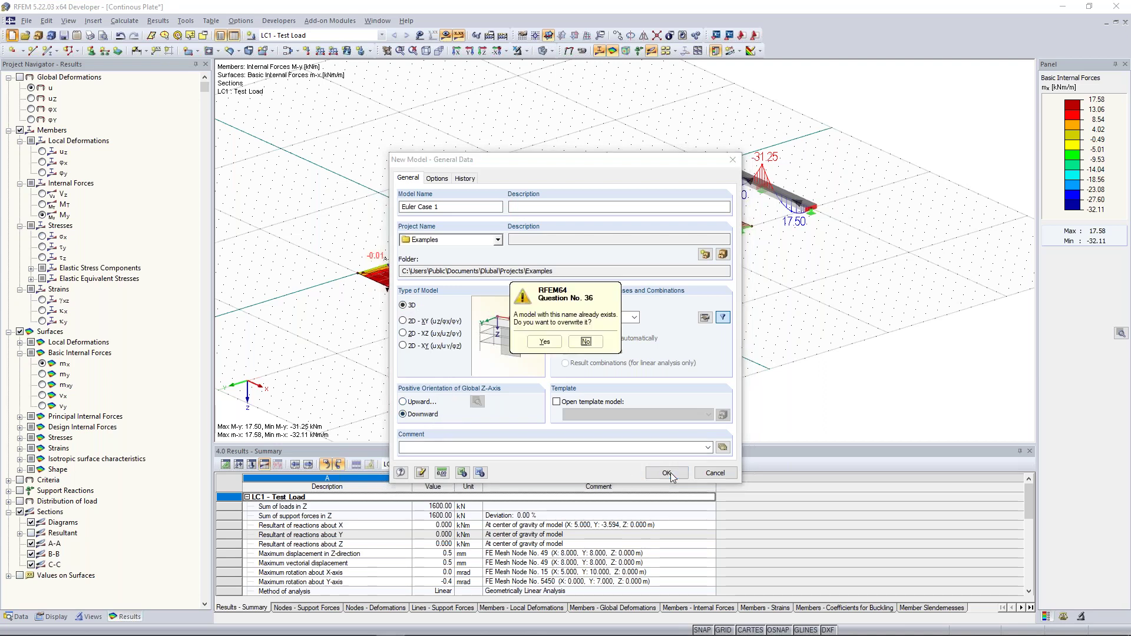
click(587, 342)
click(449, 207)
text(_1)
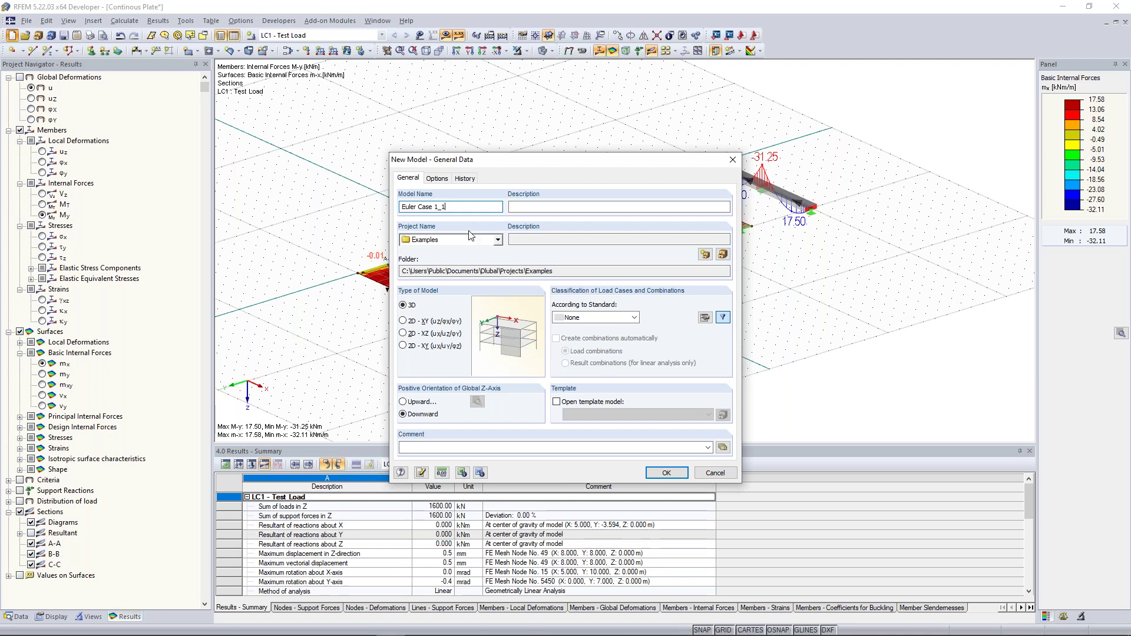
key(Return)
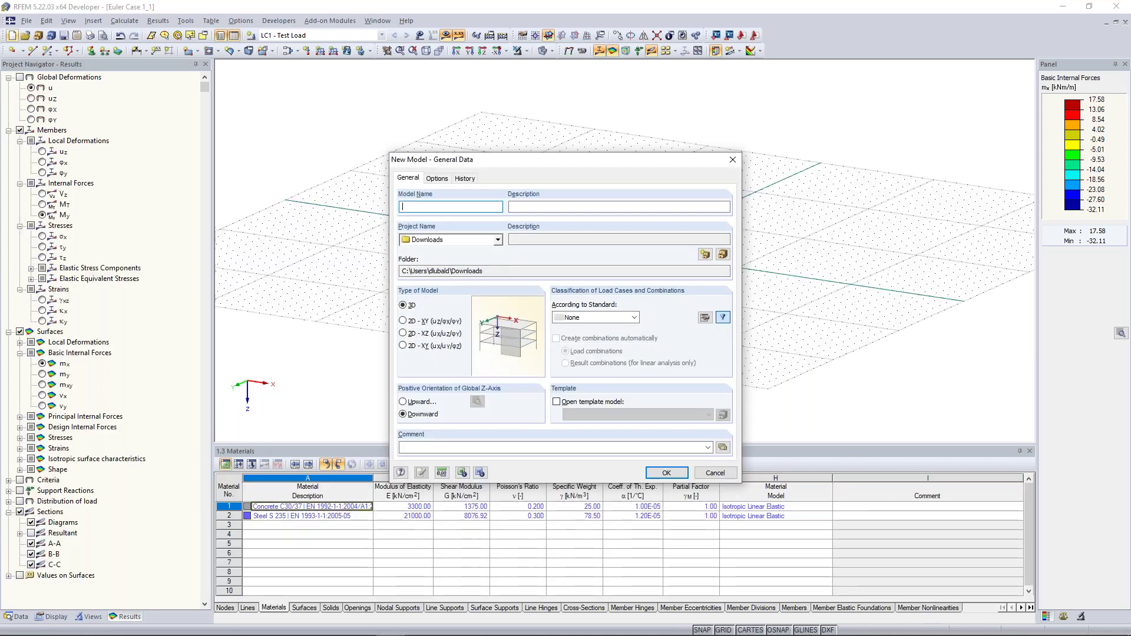
Dismiss the repeated new-model setup and return to the empty Euler Case 1_1 workspace.
click(732, 162)
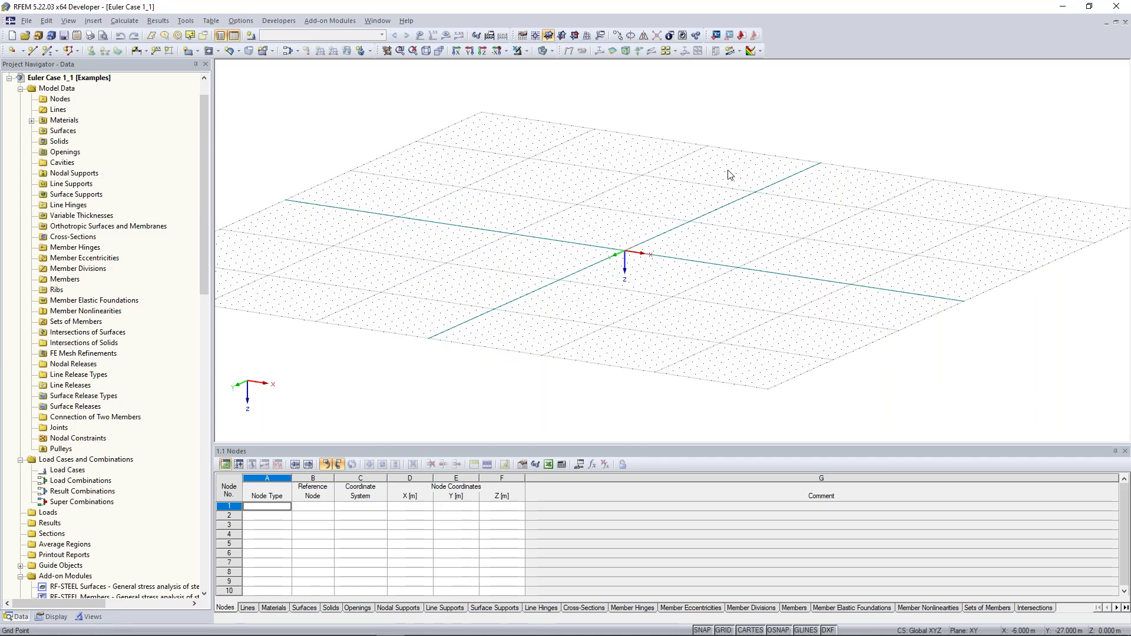
scroll(589, 232, up, 3)
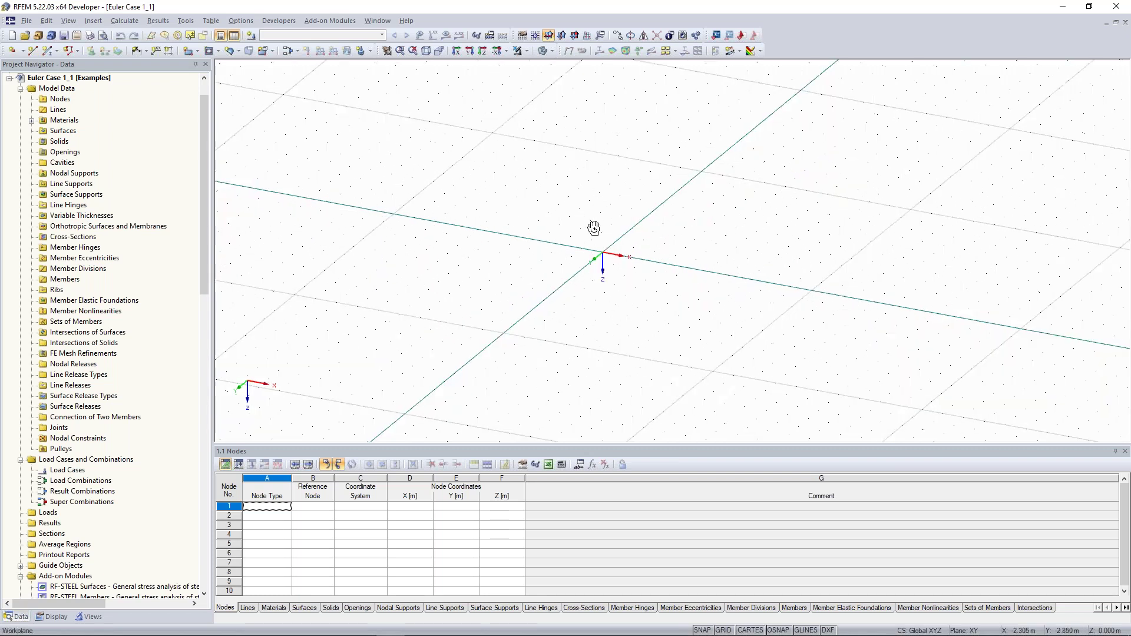
scroll(591, 237, down, 1)
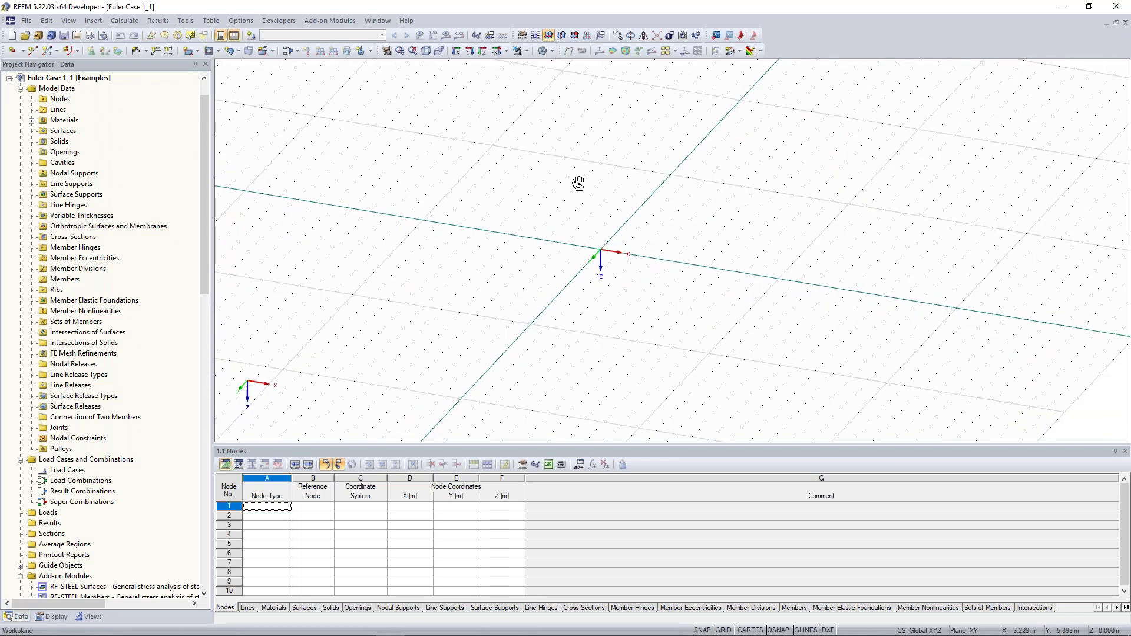
ctrl+middle_drag(578, 183, 581, 202)
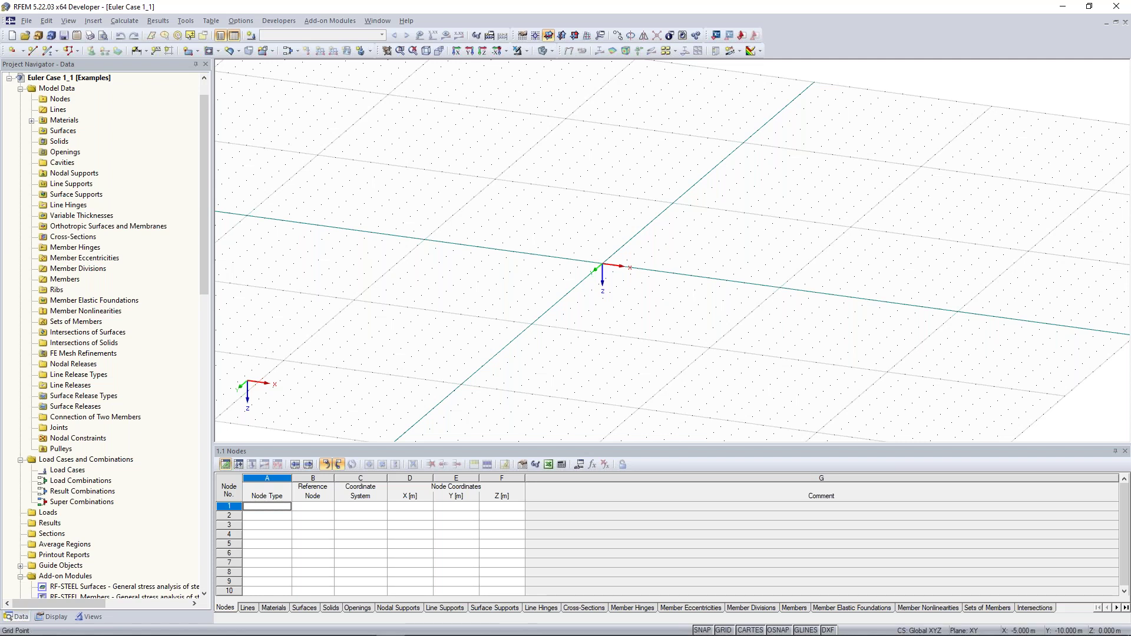
middle_drag(661, 245, 633, 167)
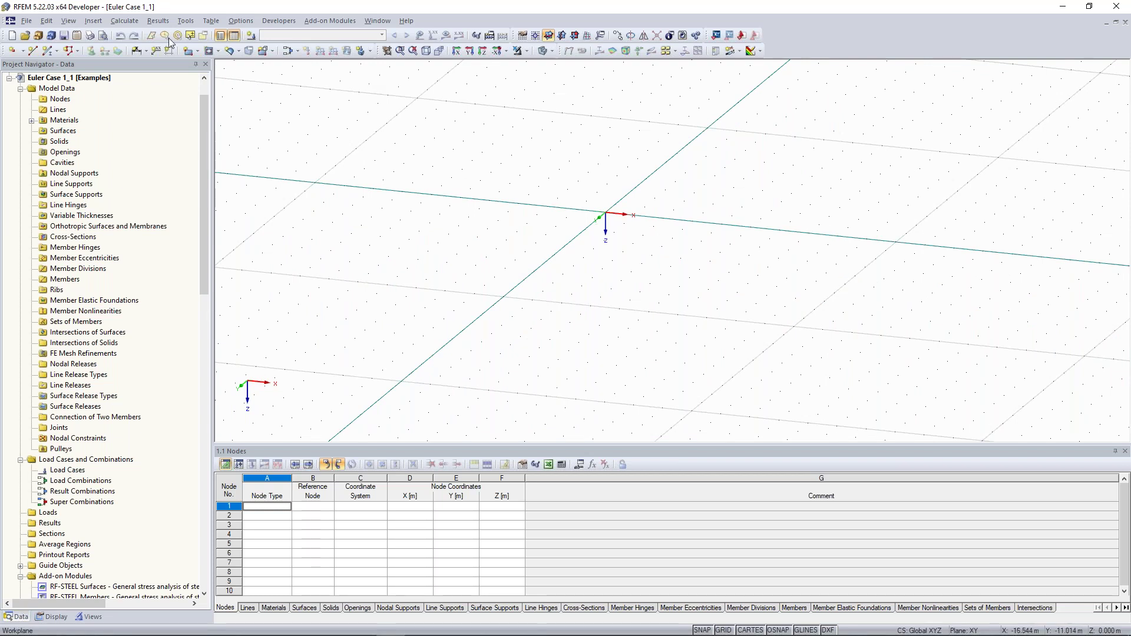
Start a new single beam member and open the cross-section library to define its cross-section.
click(50, 55)
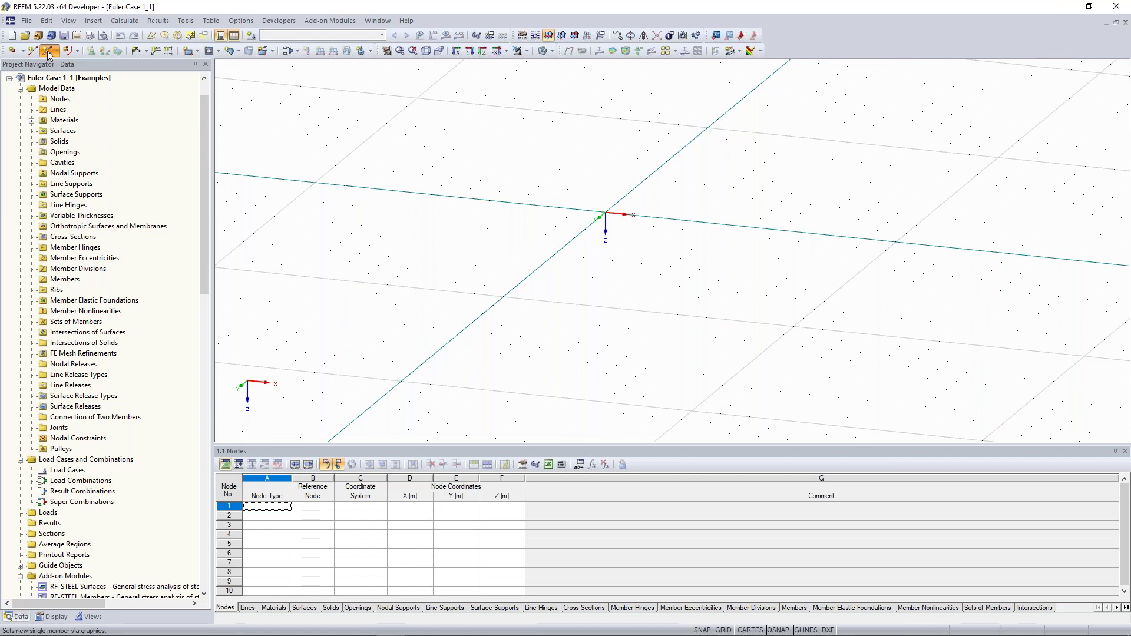
click(50, 55)
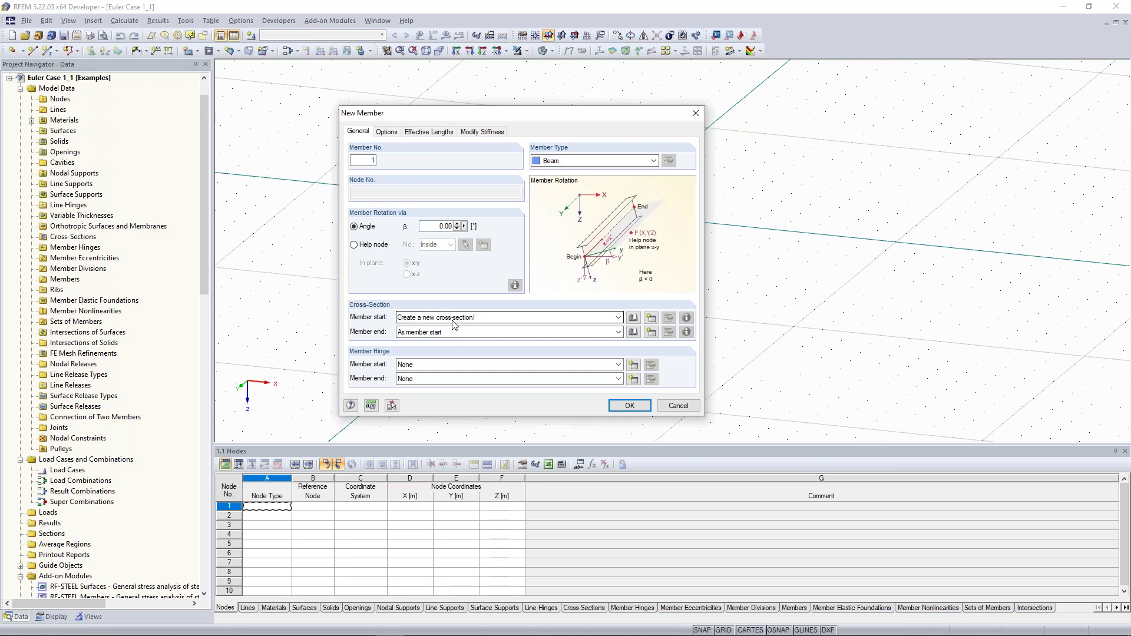
click(652, 319)
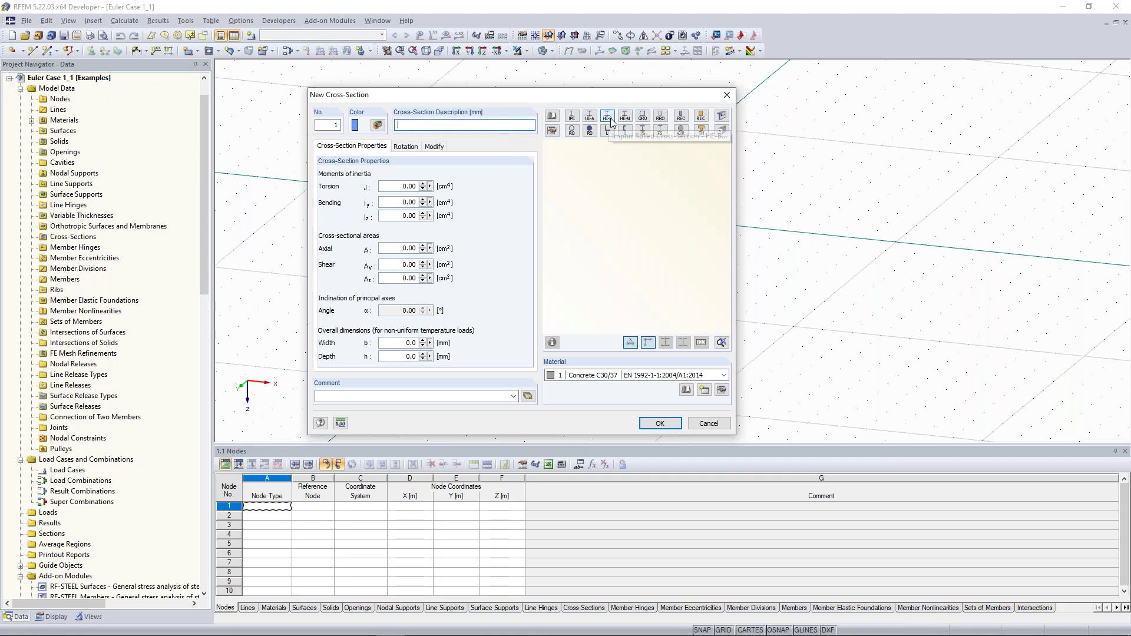
drag(608, 101, 610, 106)
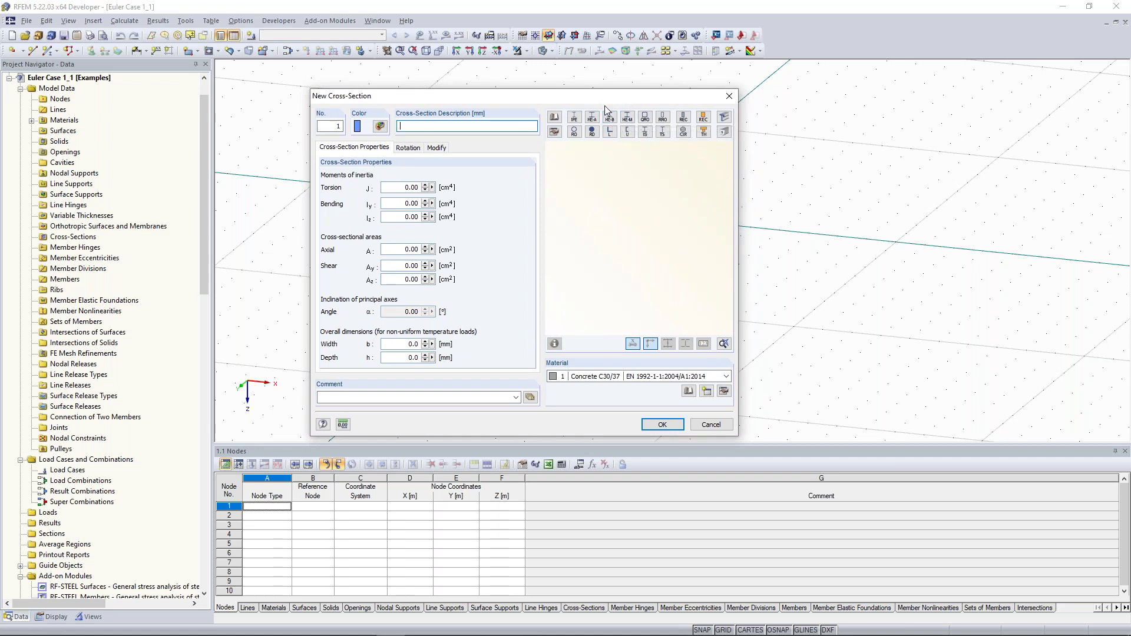
click(554, 121)
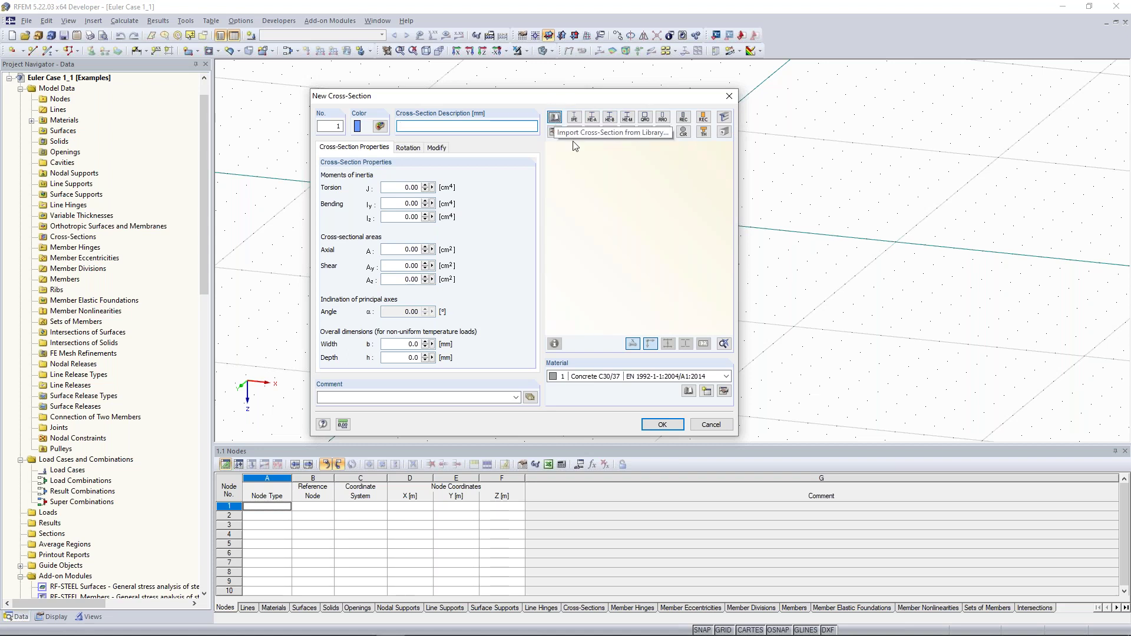
click(554, 120)
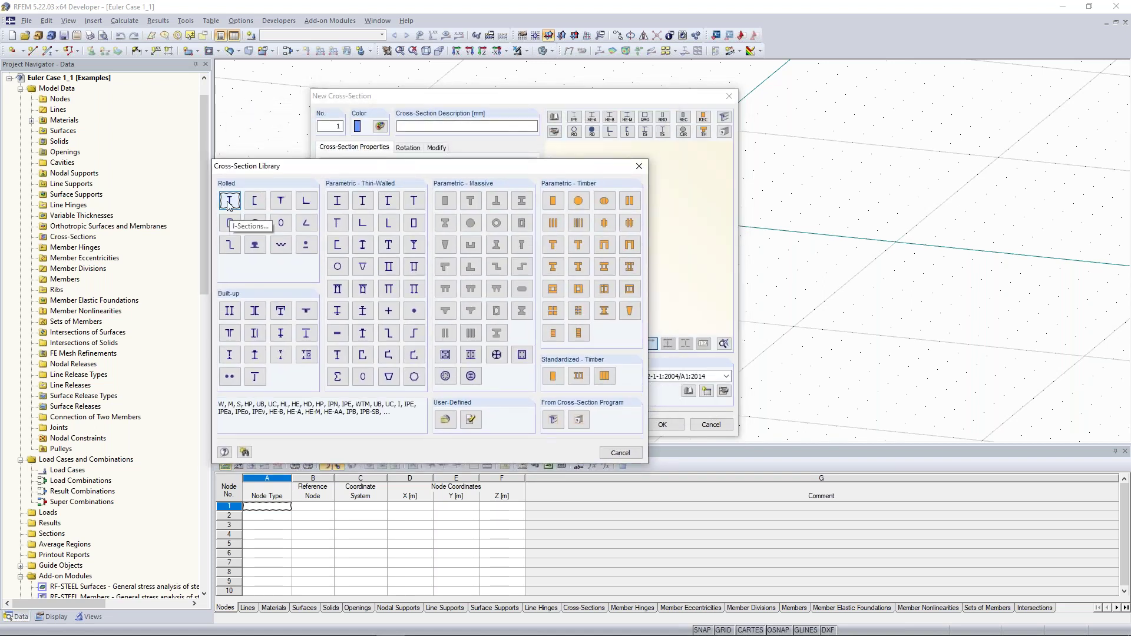
Assign the rolled I-section HEB 300 in Steel S 235 to the member and accept its settings.
click(230, 204)
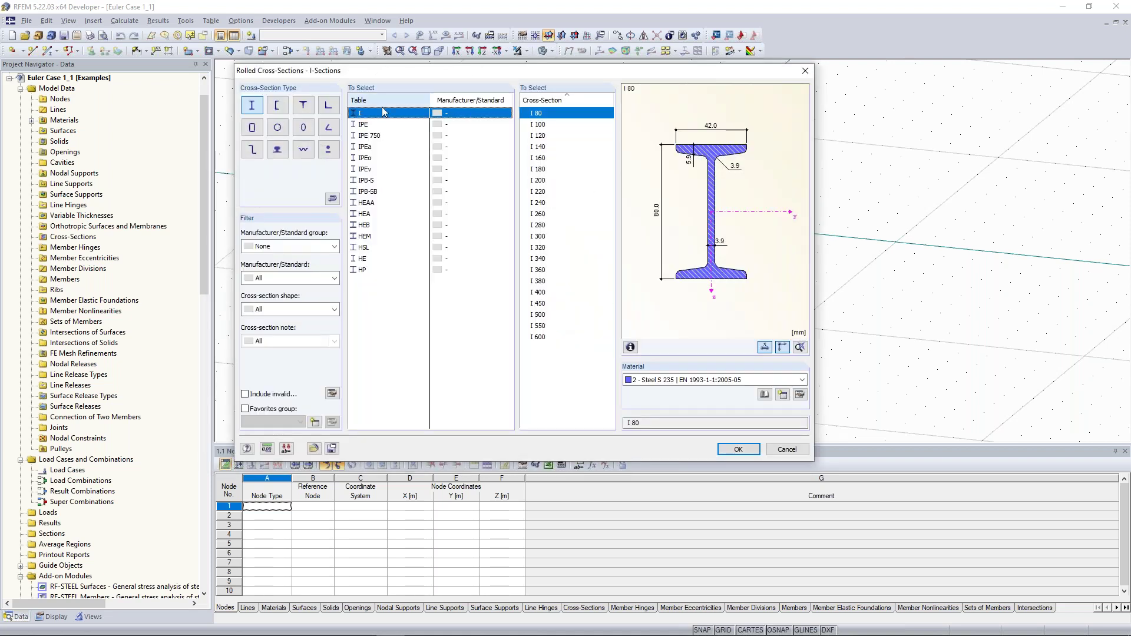
click(365, 227)
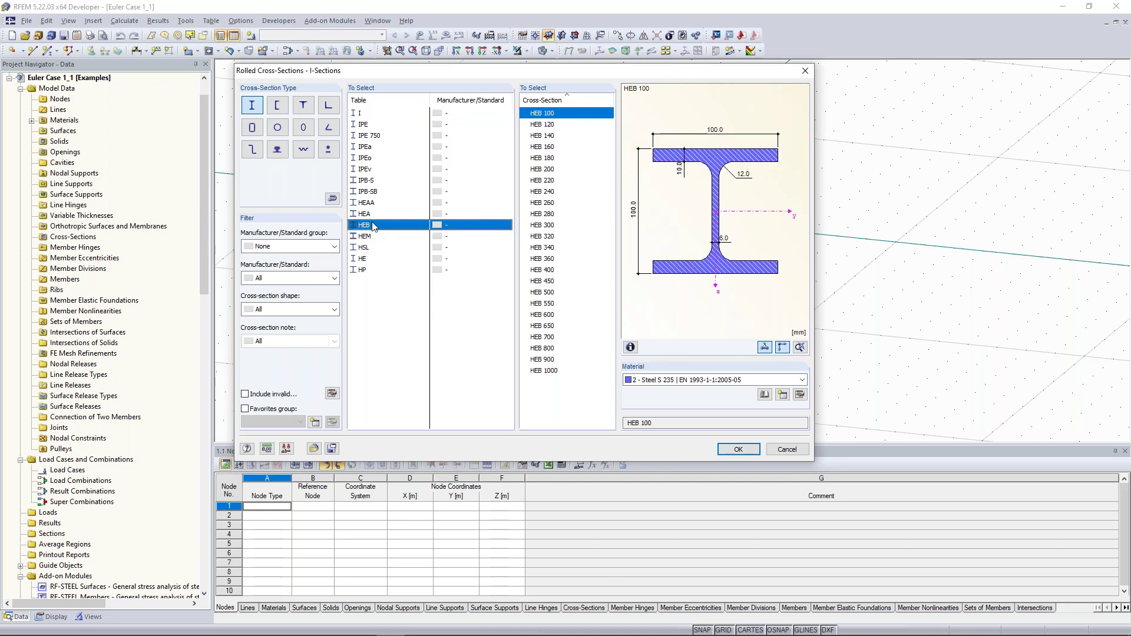
key(Up)
click(365, 226)
key(Up)
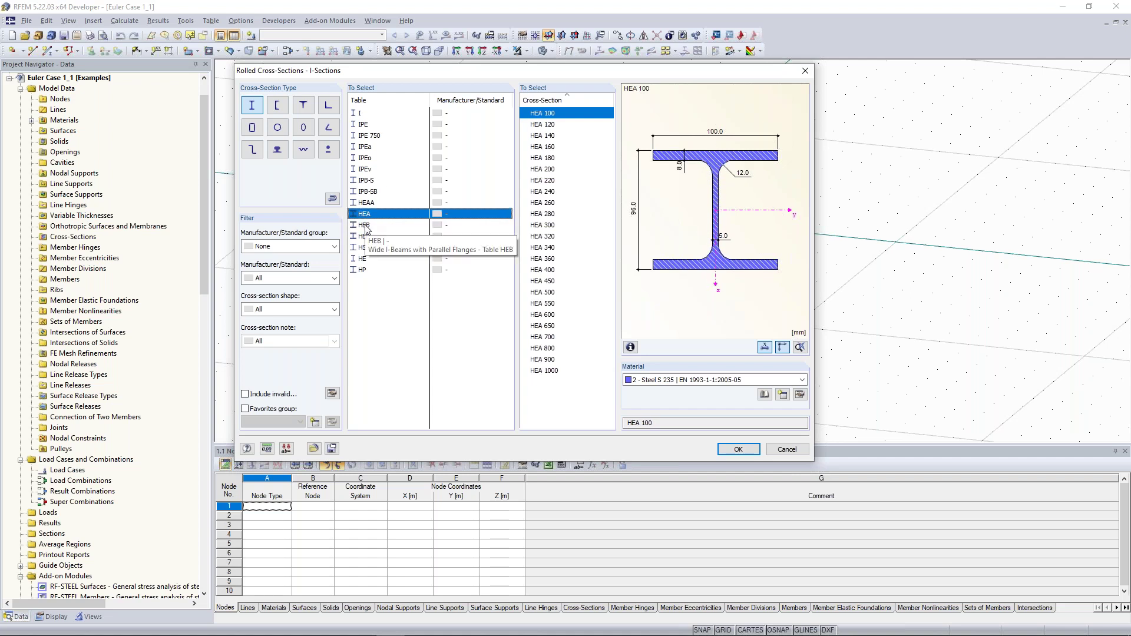
click(364, 226)
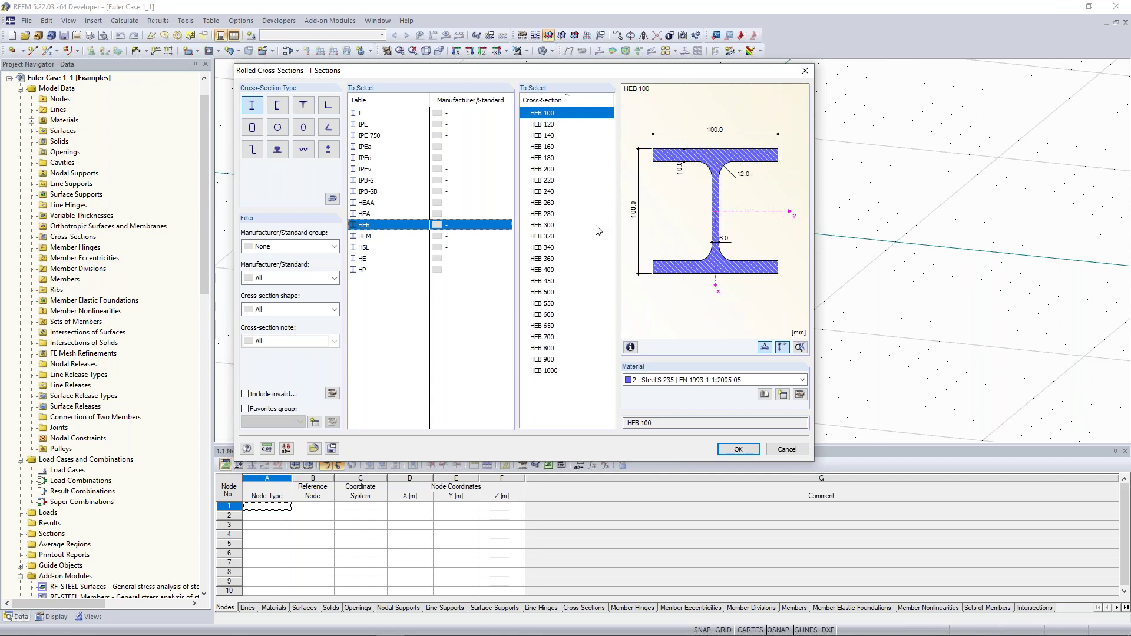
click(550, 228)
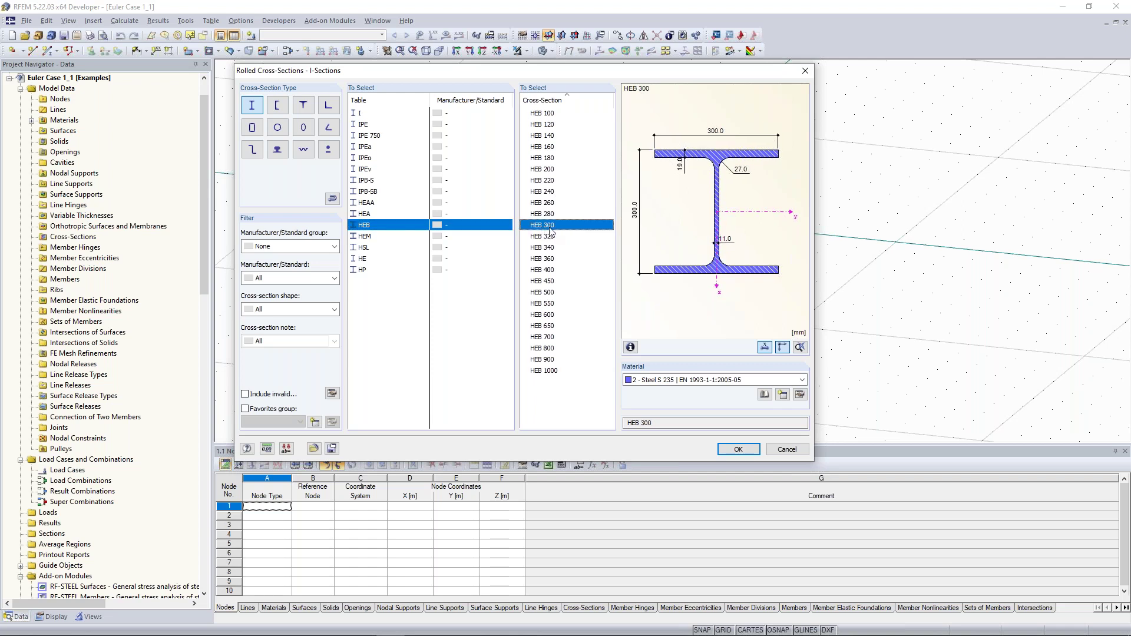
click(729, 452)
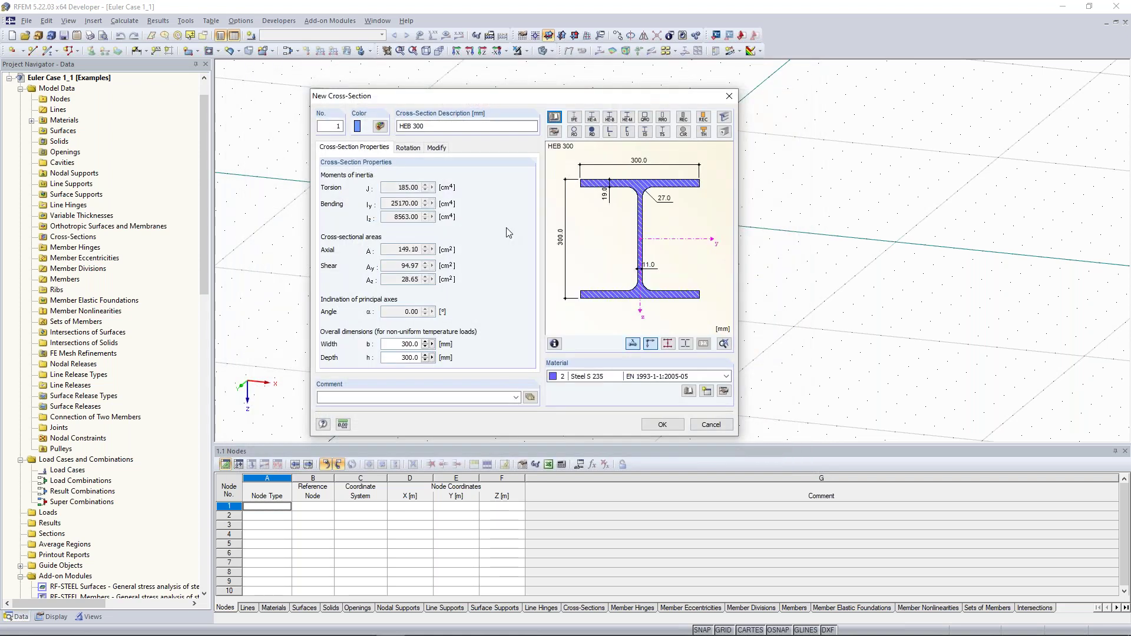
click(662, 424)
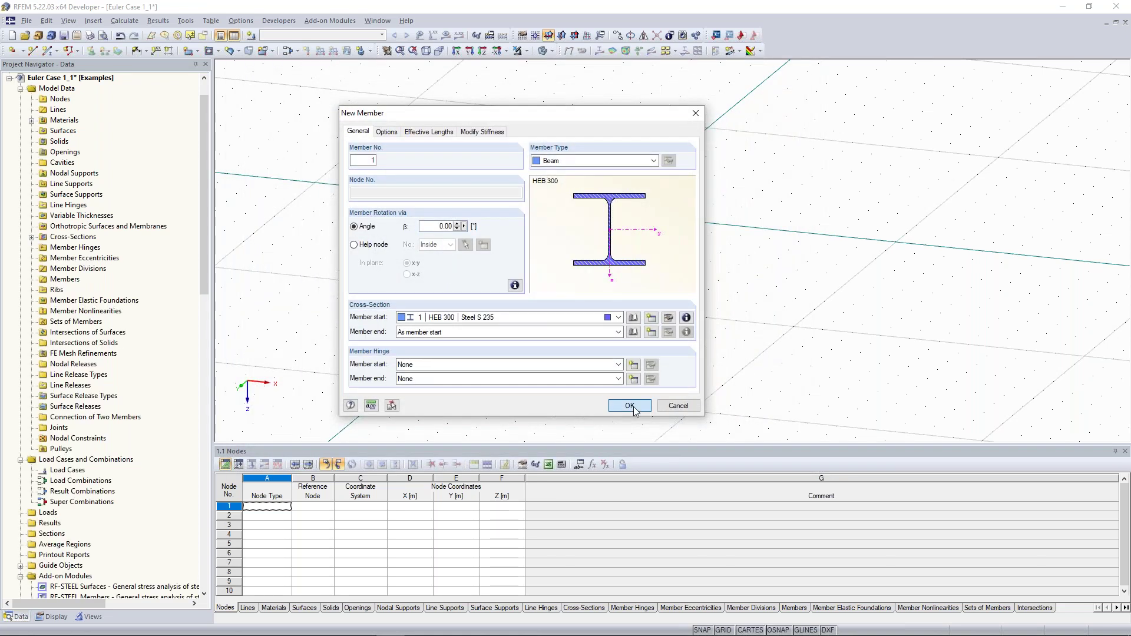
click(631, 406)
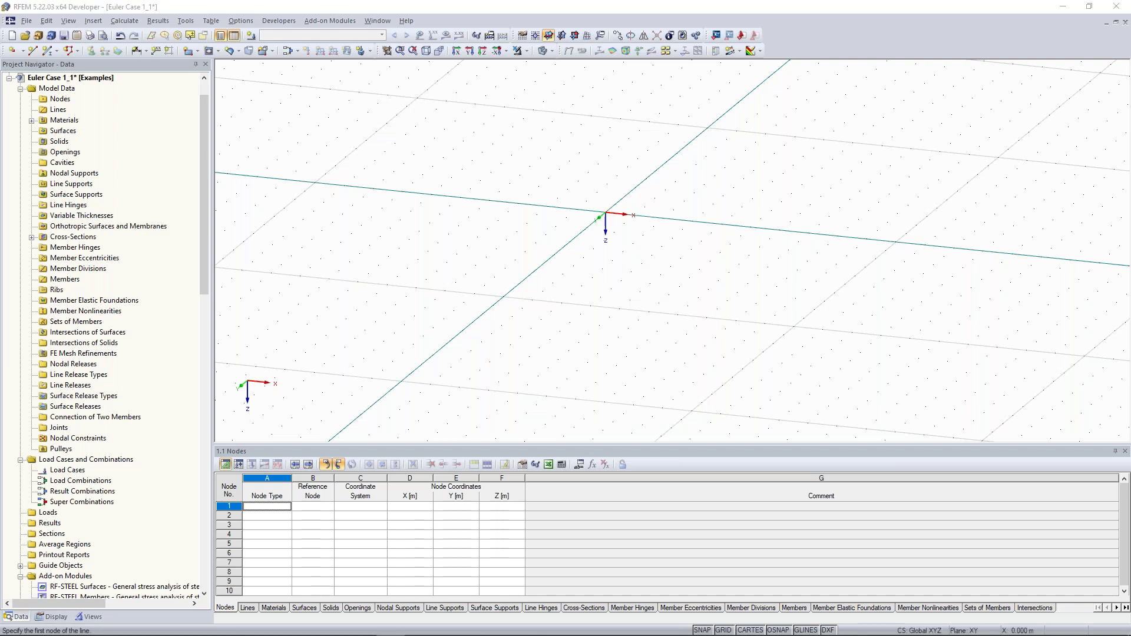
Set the new member to be placed by length and direction, 10 m long and perpendicular to the work plane.
ctrl+middle_drag(657, 185, 645, 228)
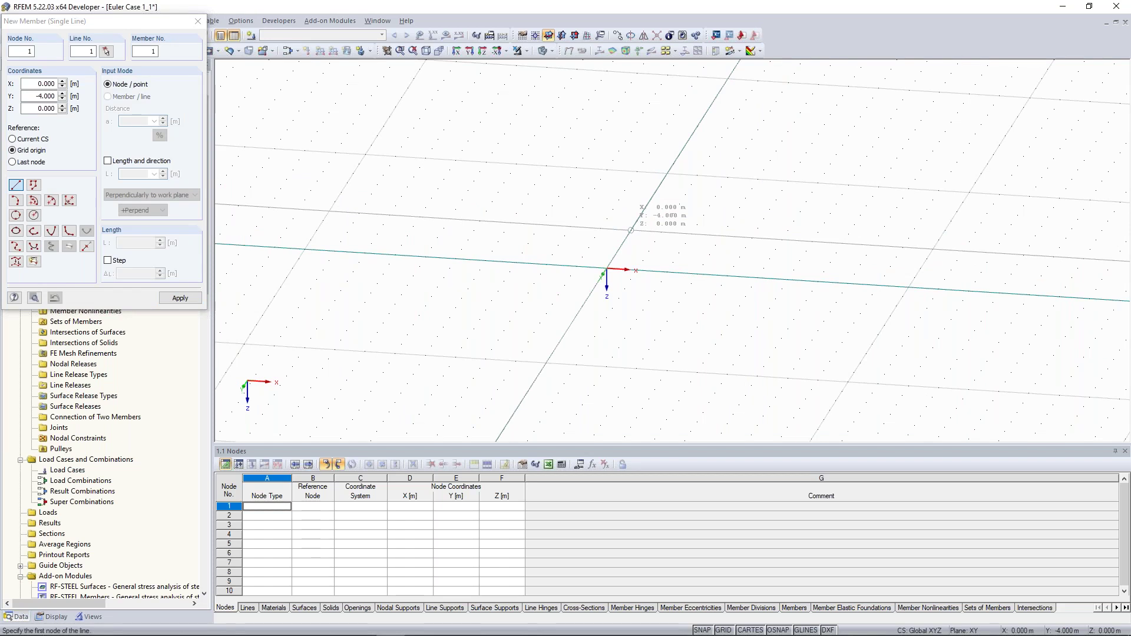
ctrl+middle_drag(631, 229, 703, 224)
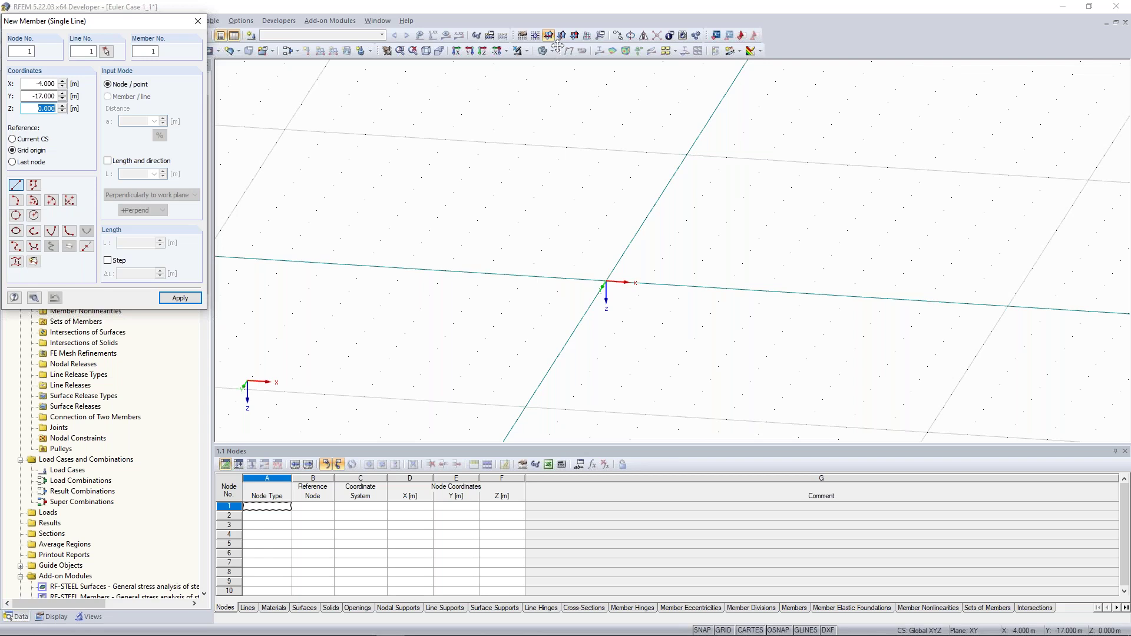
middle_drag(558, 46, 568, 83)
scroll(569, 82, down, 1)
drag(137, 25, 361, 80)
click(343, 215)
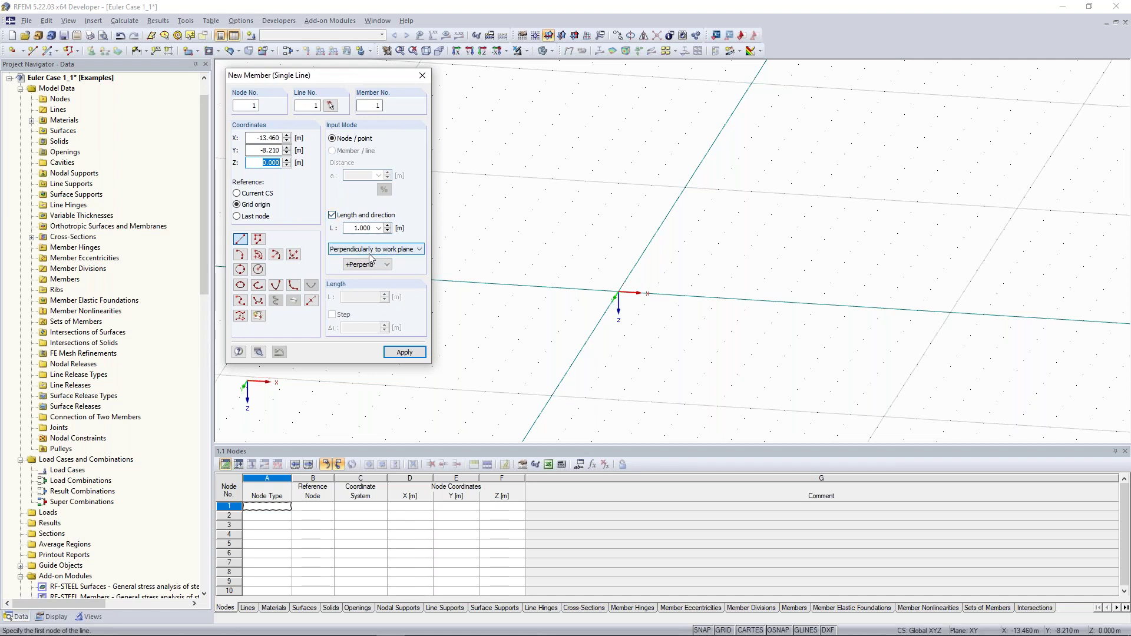
click(356, 228)
text(0)
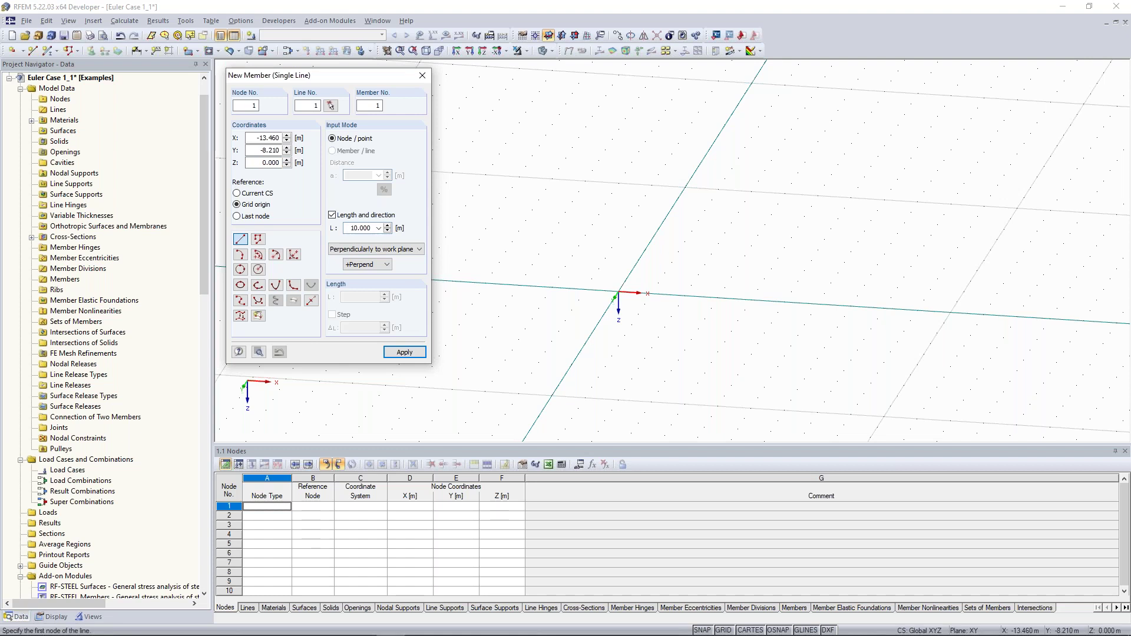
Place the 10 m member as a vertical column rising from the grid origin in the negative perpendicular direction.
scroll(539, 254, down, 1)
scroll(539, 254, down, 2)
middle_drag(539, 253, 562, 142)
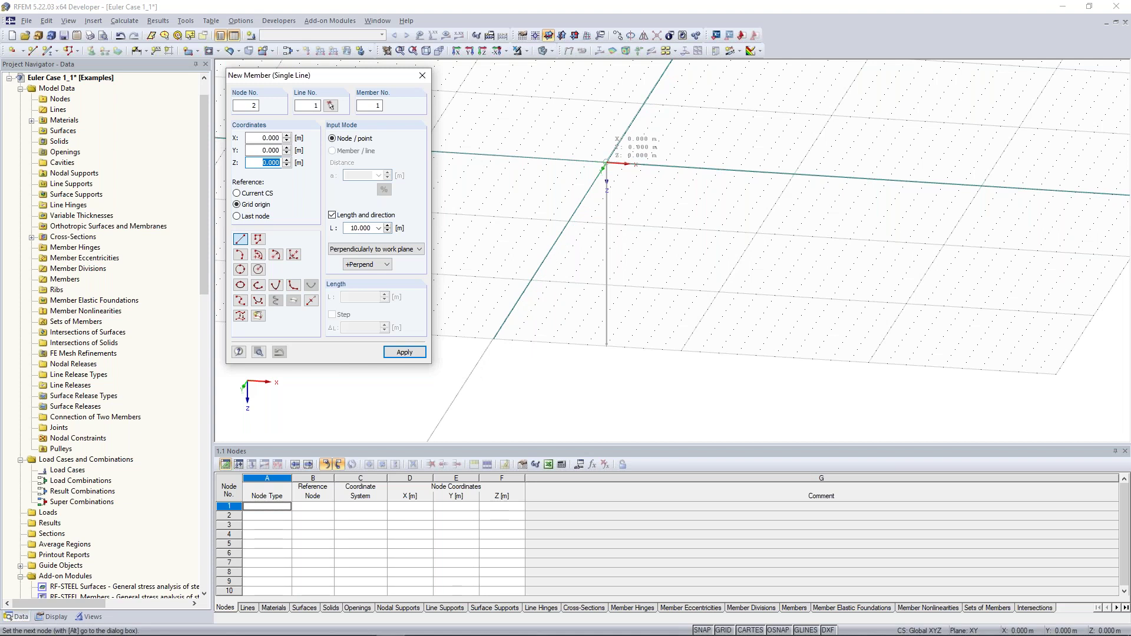
middle_drag(606, 163, 626, 293)
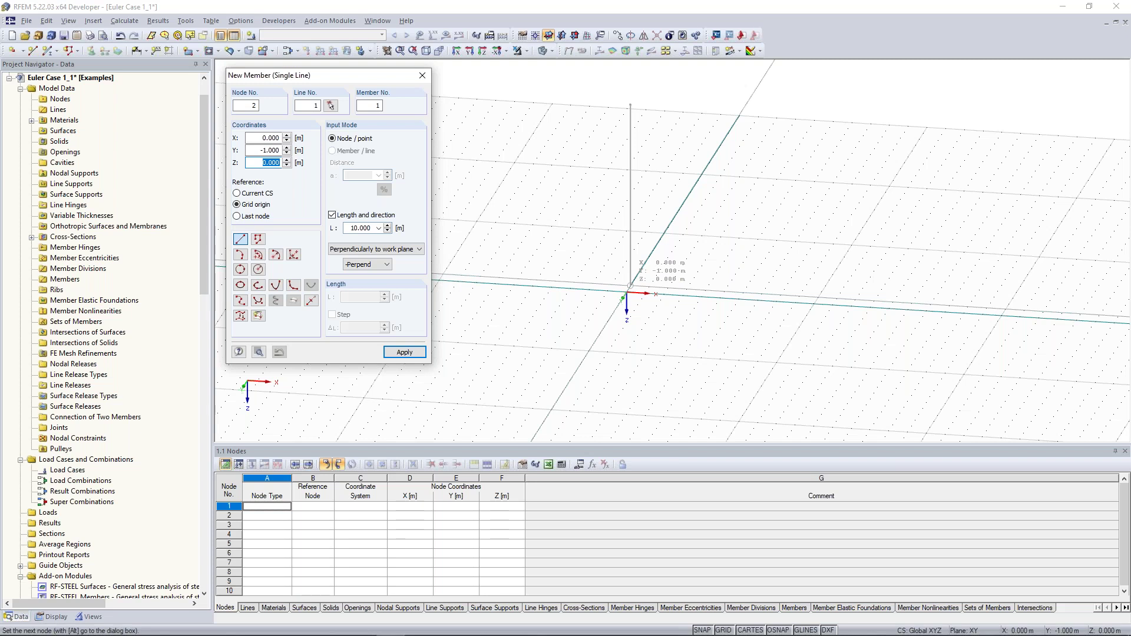
click(630, 286)
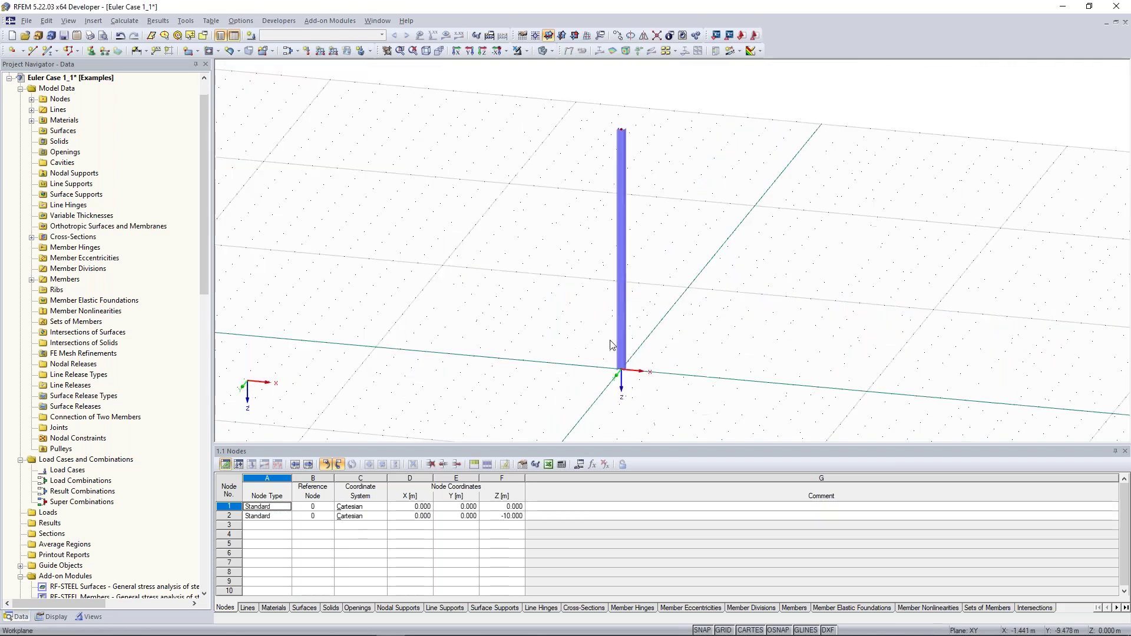
Select the column's base node and start a new nodal support on it with the Rigid type.
ctrl+middle_drag(611, 344, 568, 345)
drag(485, 239, 734, 394)
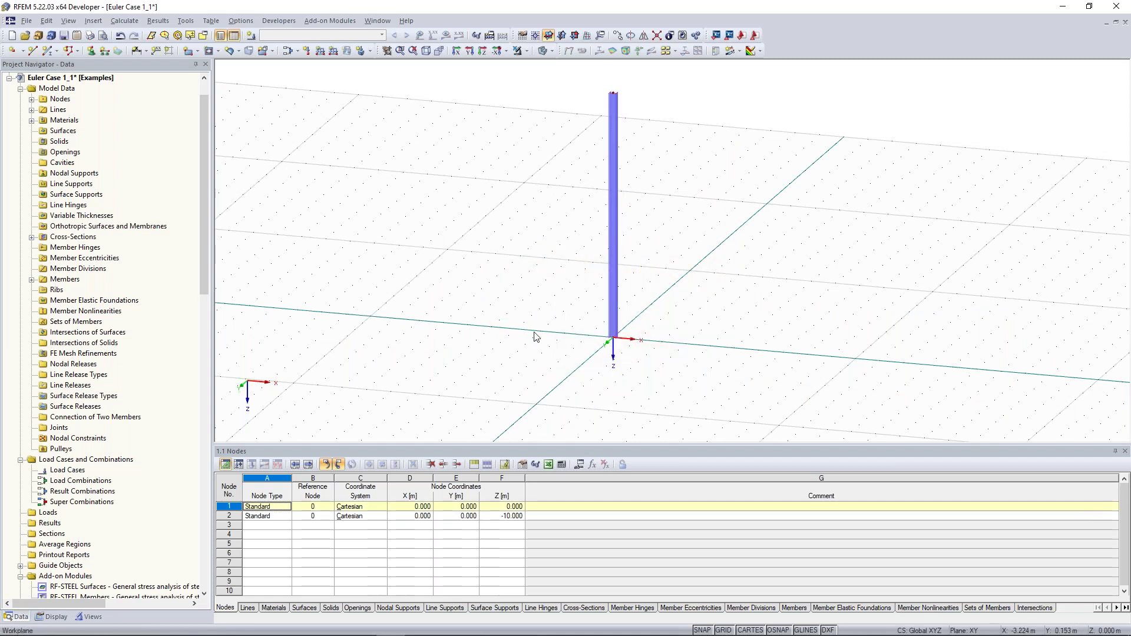
click(92, 51)
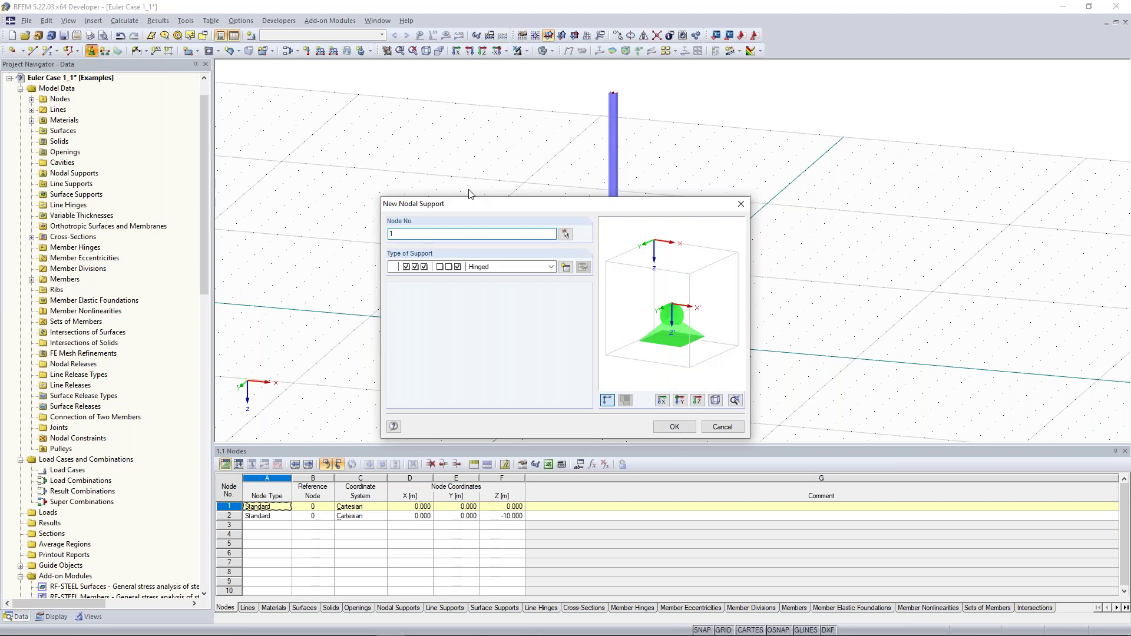
drag(480, 205, 364, 98)
click(434, 155)
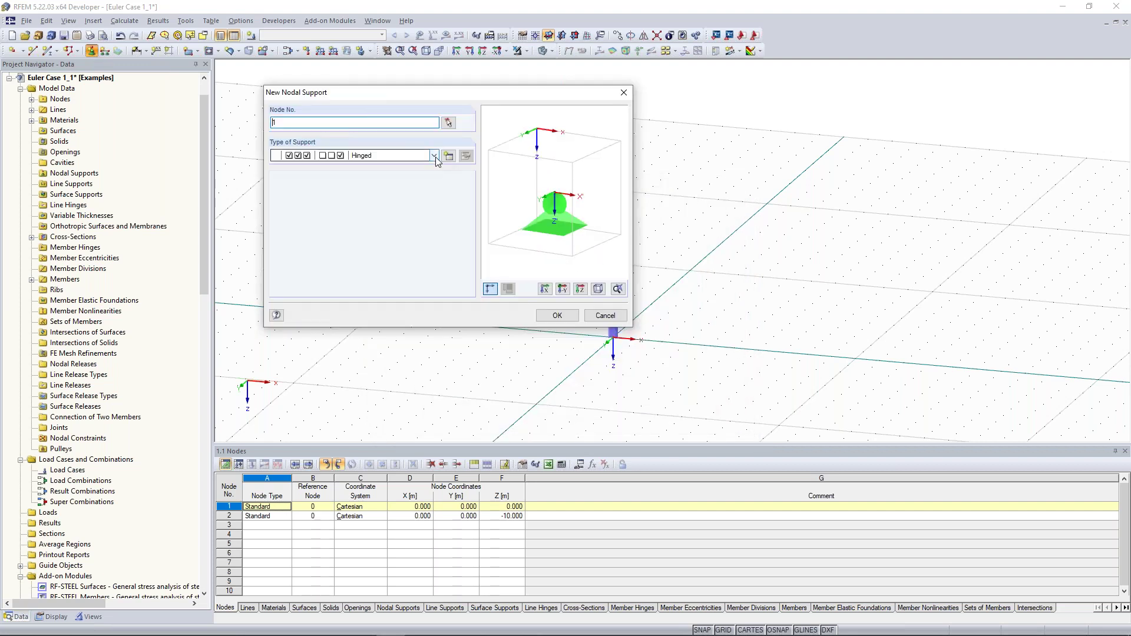
click(361, 176)
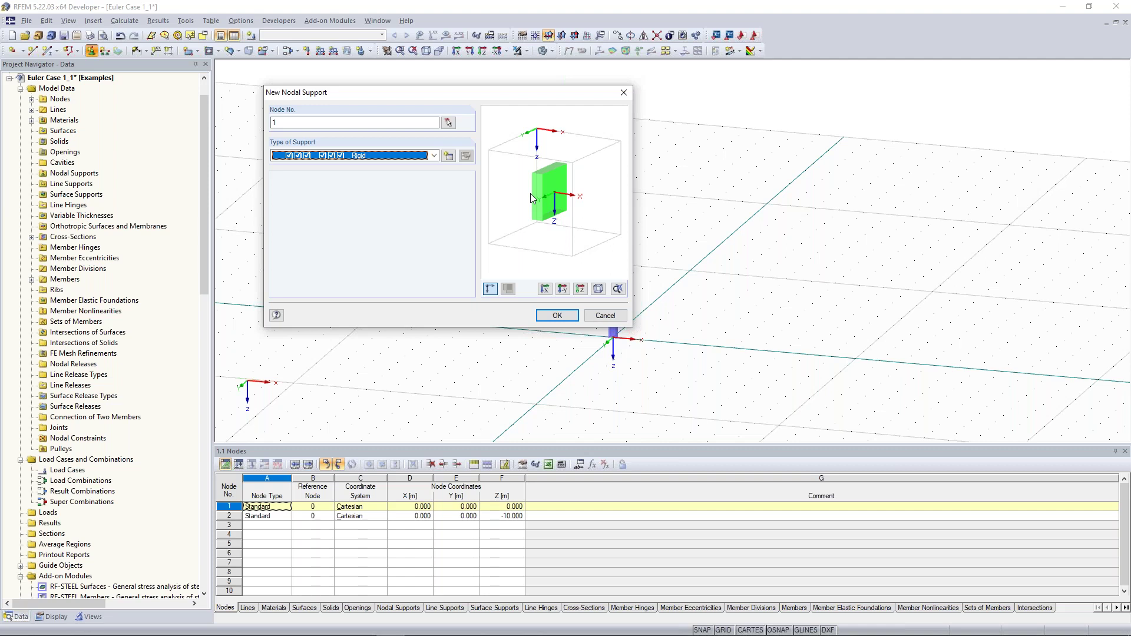
click(451, 157)
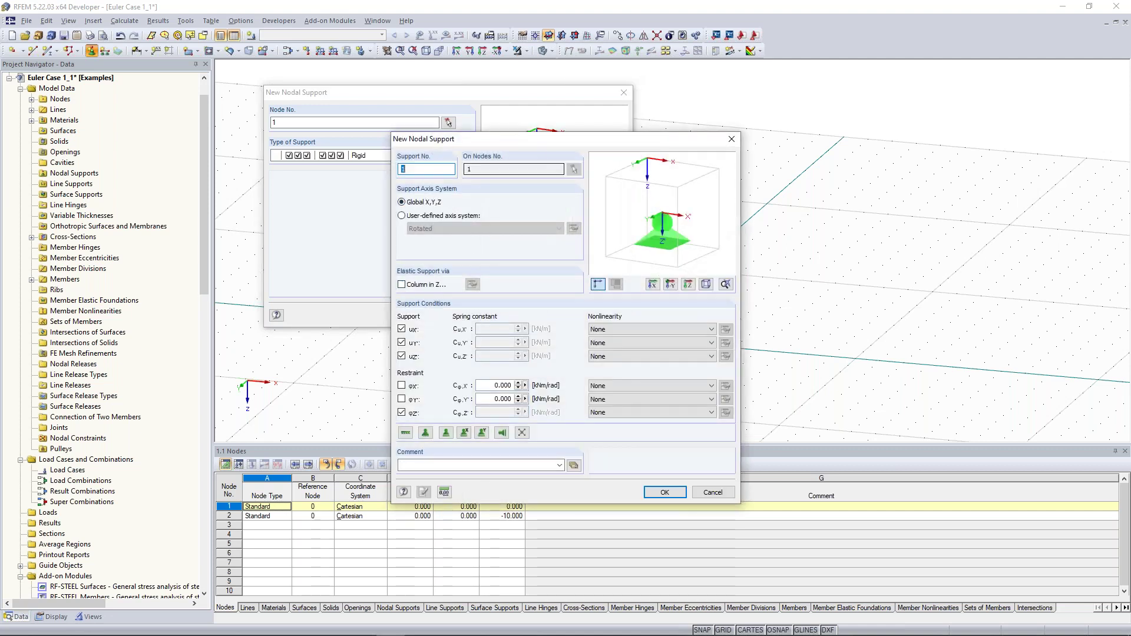
drag(555, 144, 689, 109)
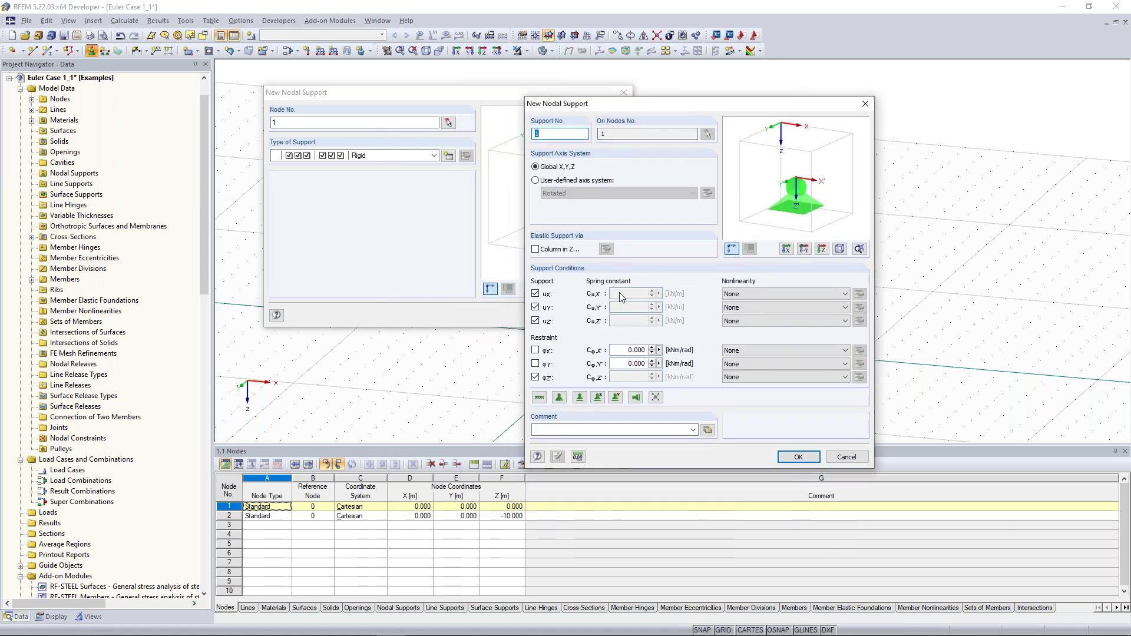
click(535, 364)
click(534, 350)
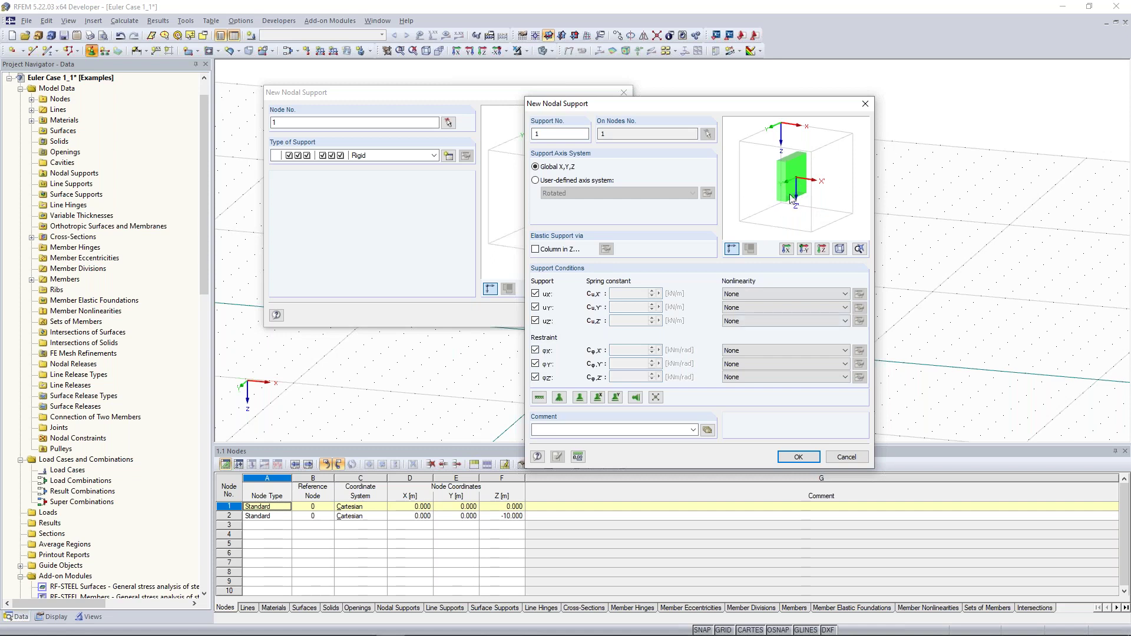
click(865, 104)
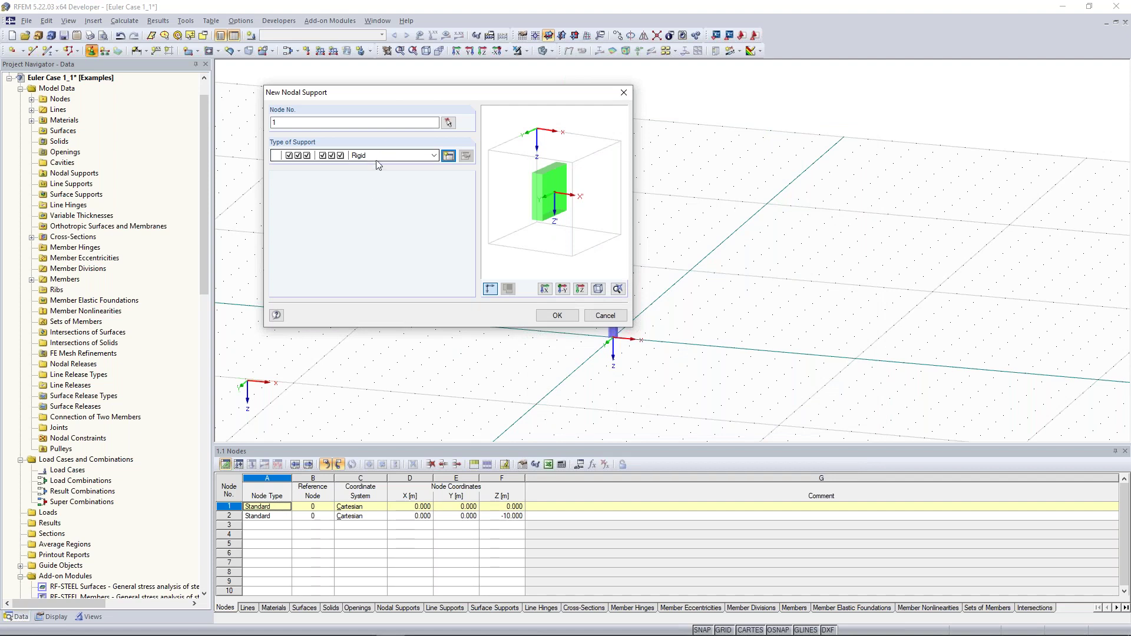
Apply the Rigid support type, fixed in all displacements and rotations, to the column's base node.
click(354, 153)
click(357, 172)
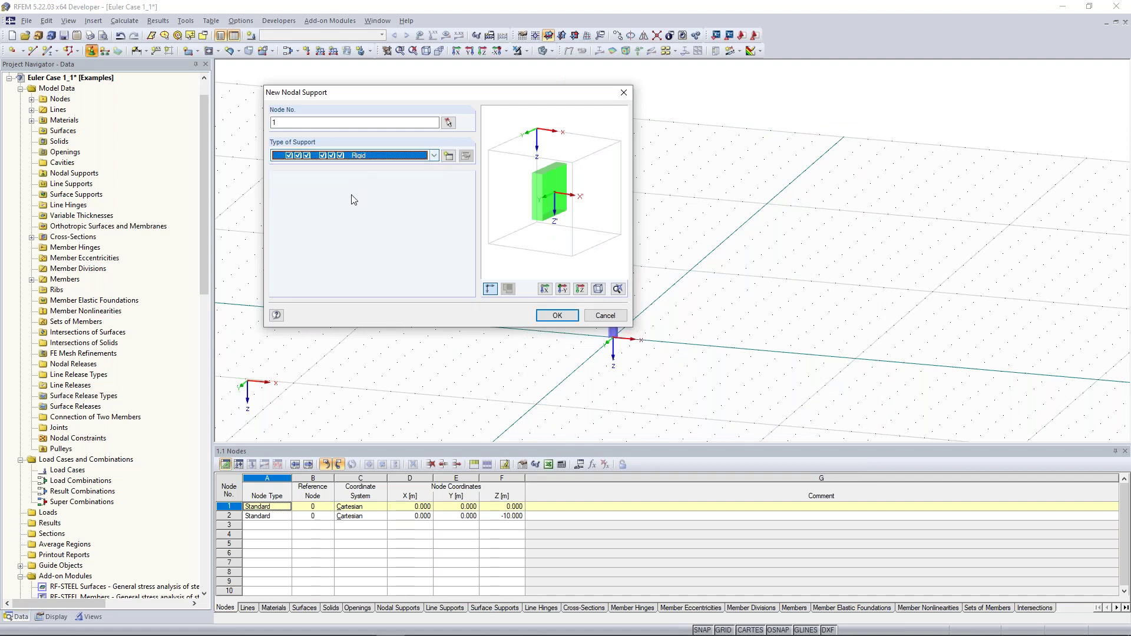
click(558, 317)
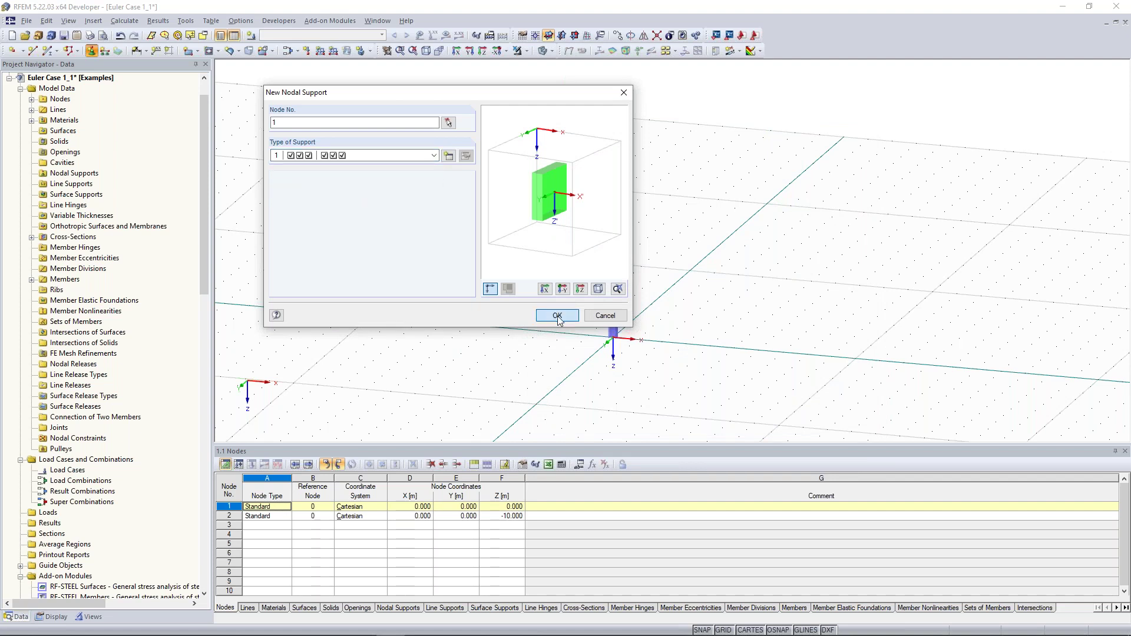
scroll(624, 353, up, 3)
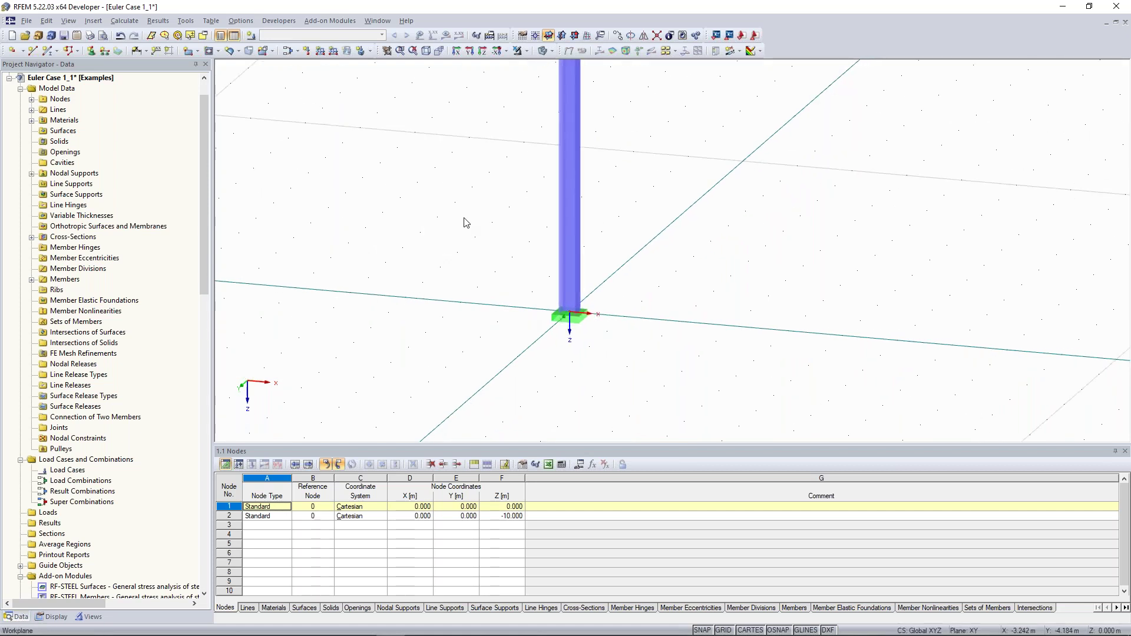
scroll(446, 226, down, 2)
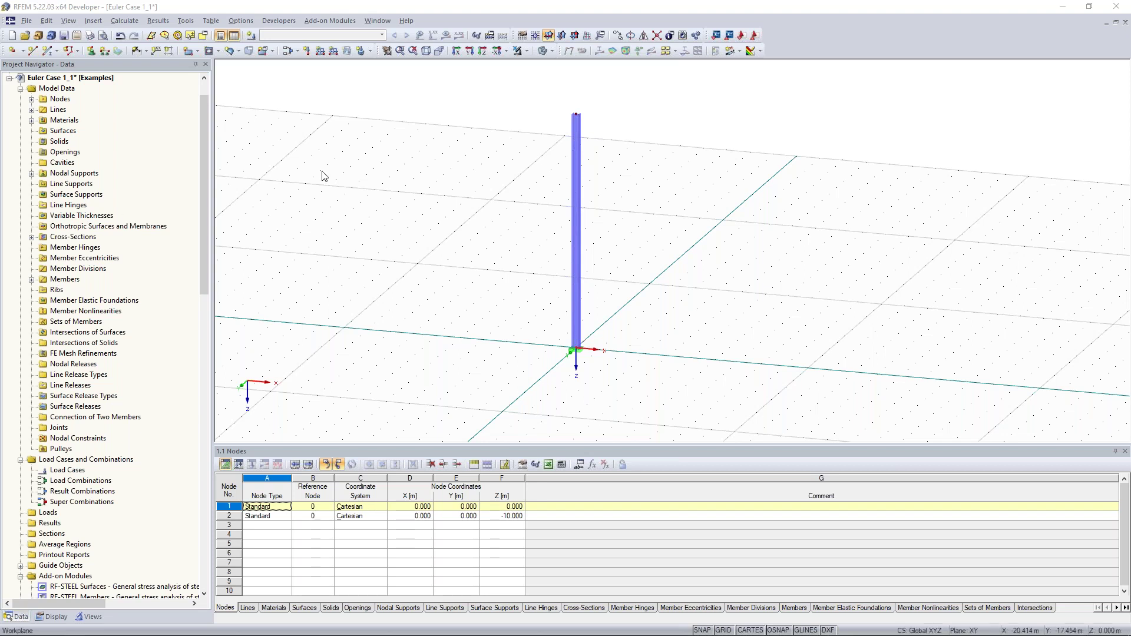
Create load case LC1 described as "Test Load", in the Permanent action category with self-weight deactivated.
click(250, 37)
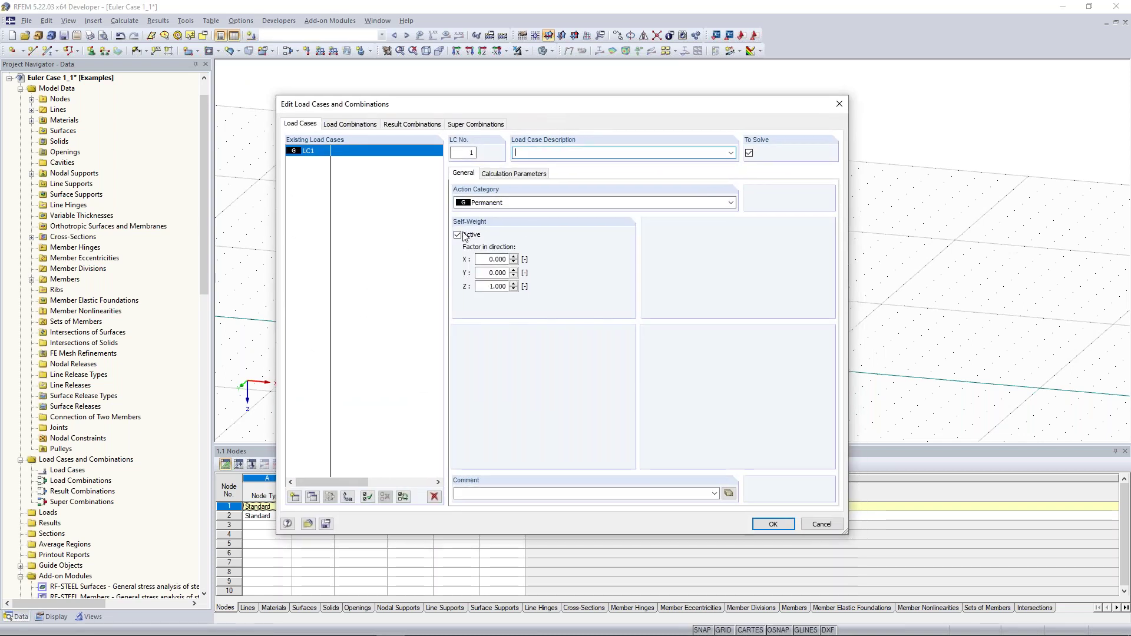
click(460, 237)
click(539, 153)
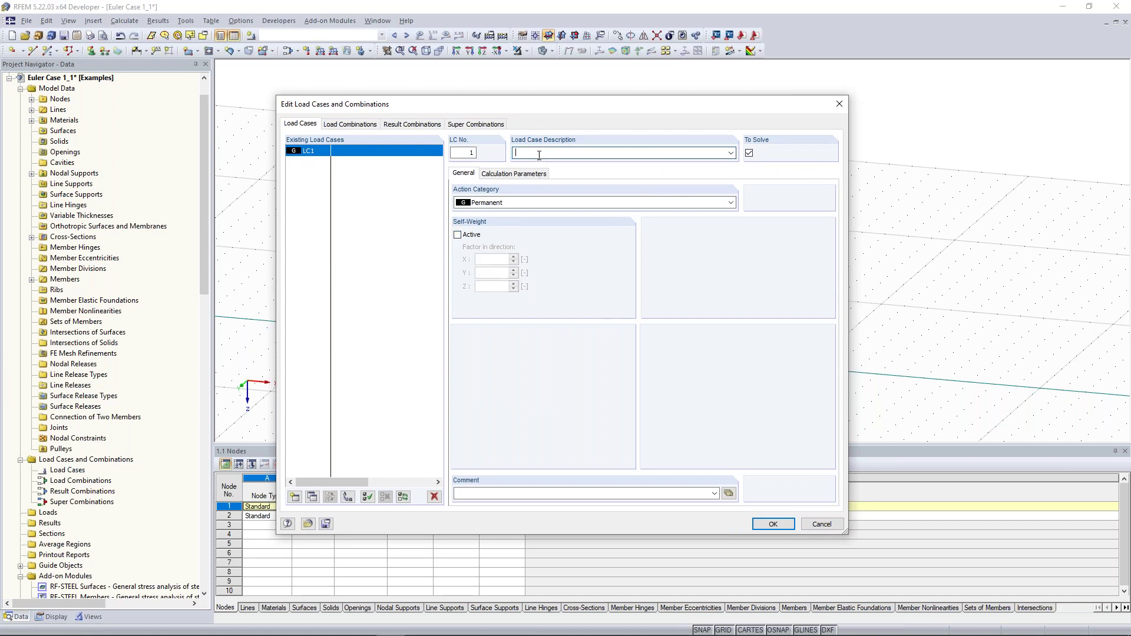
text(Test)
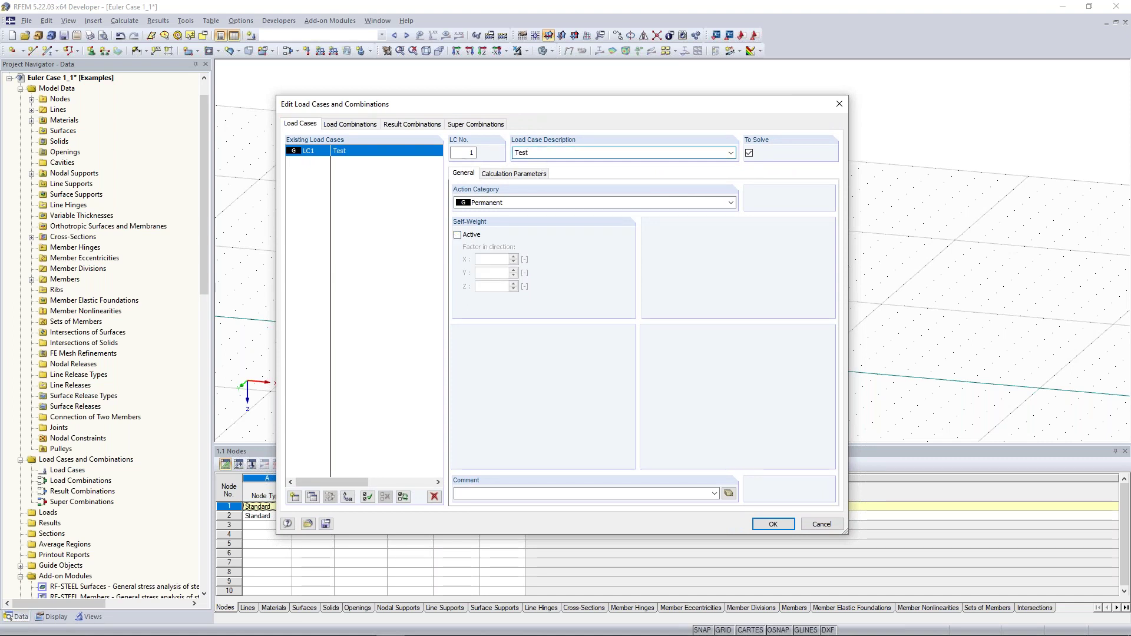
text( Load)
drag(587, 106, 587, 92)
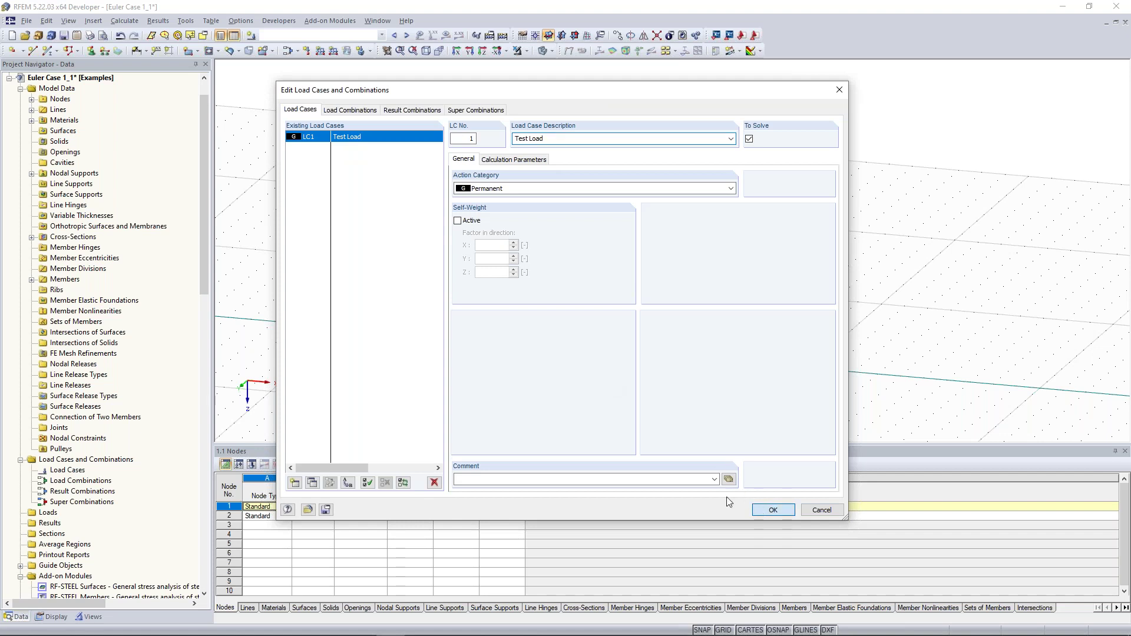
key(Return)
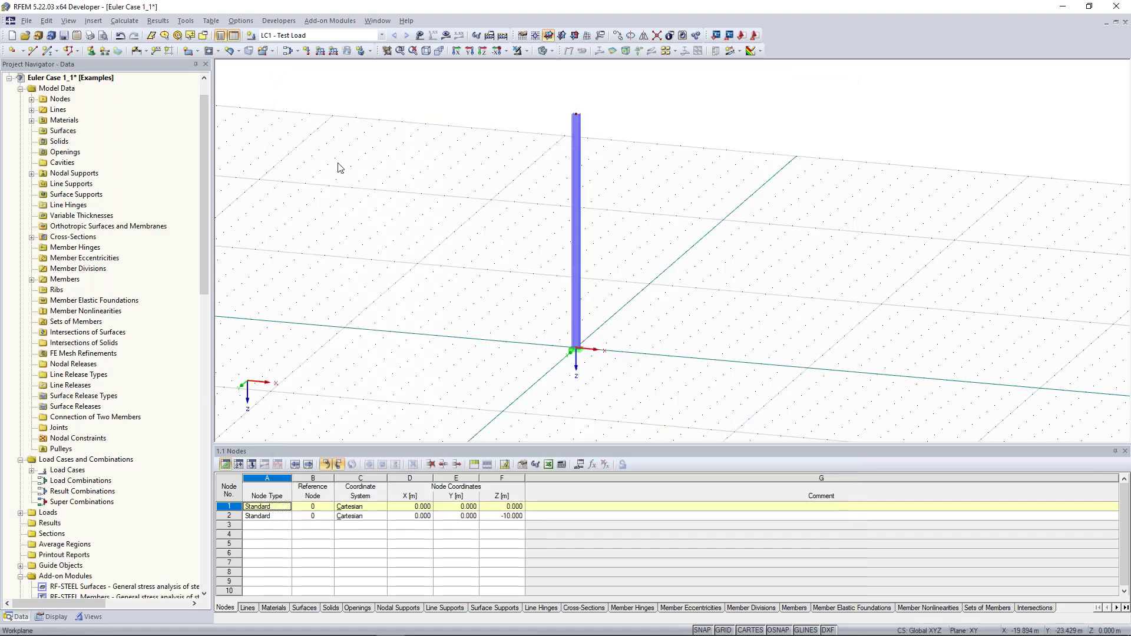
Place a nodal load with a global force PZ of 100 kN on the column's top node.
middle_drag(404, 189, 421, 197)
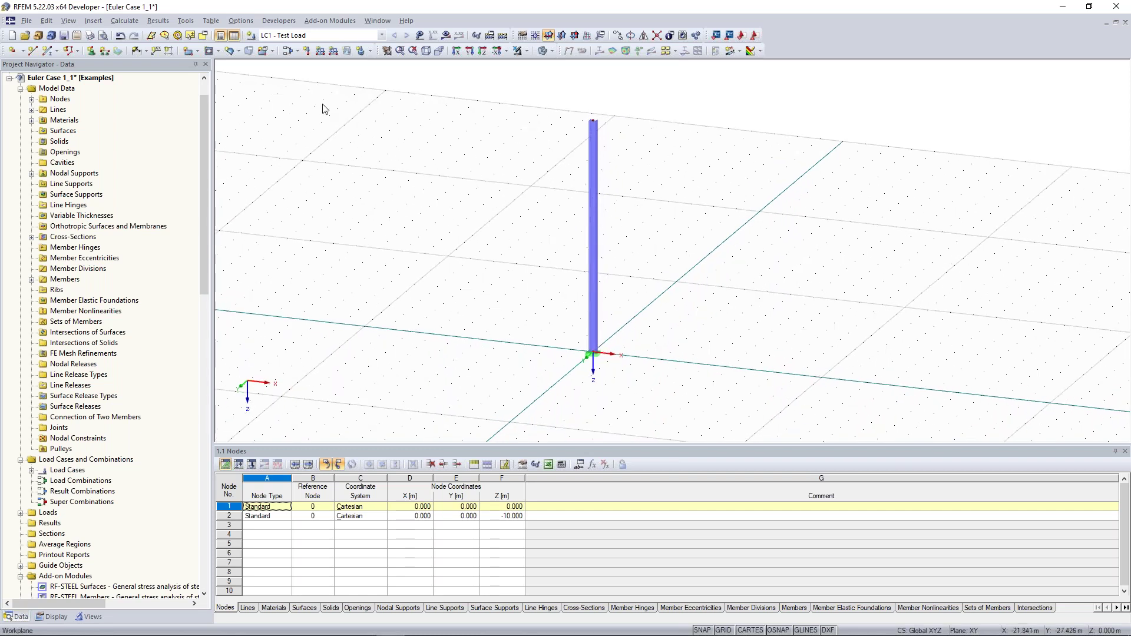
click(308, 53)
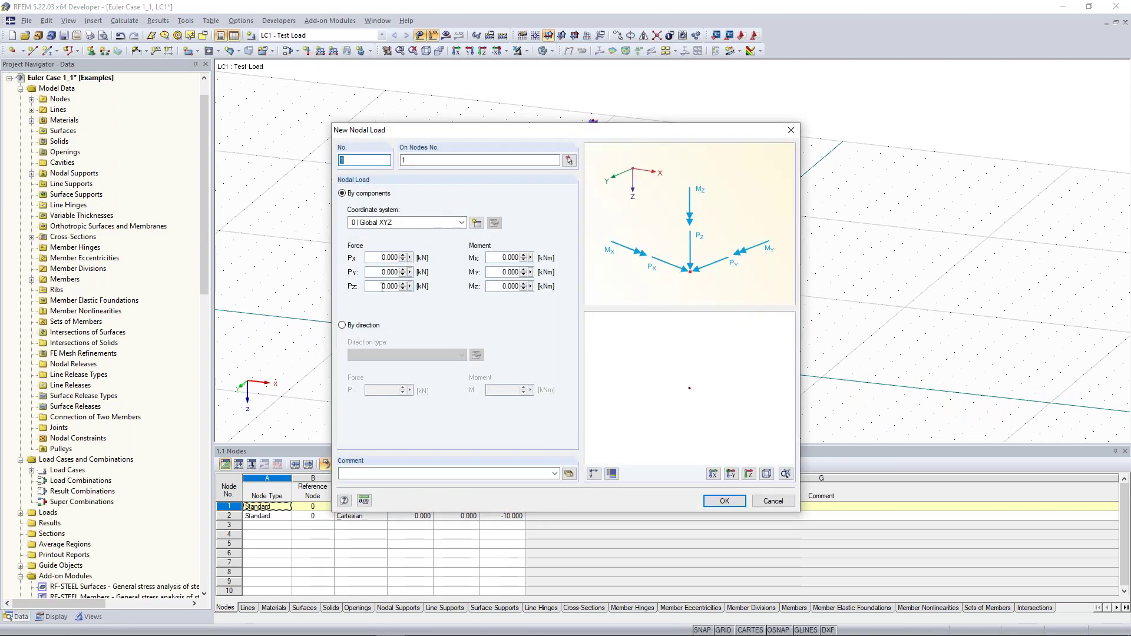
drag(381, 287, 401, 288)
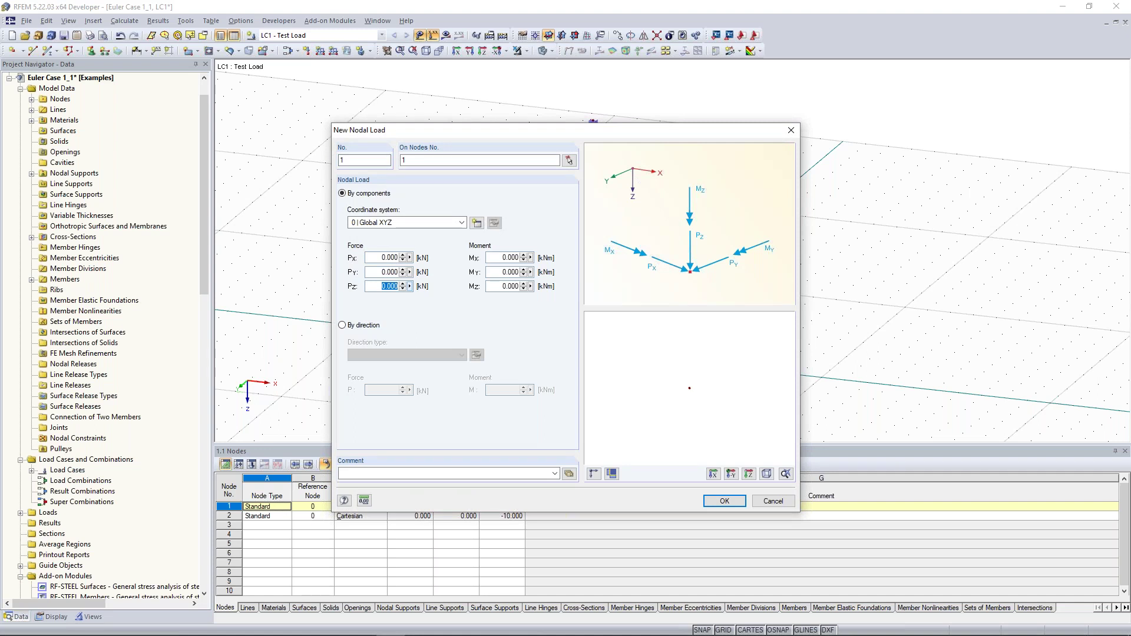
text(100)
key(Return)
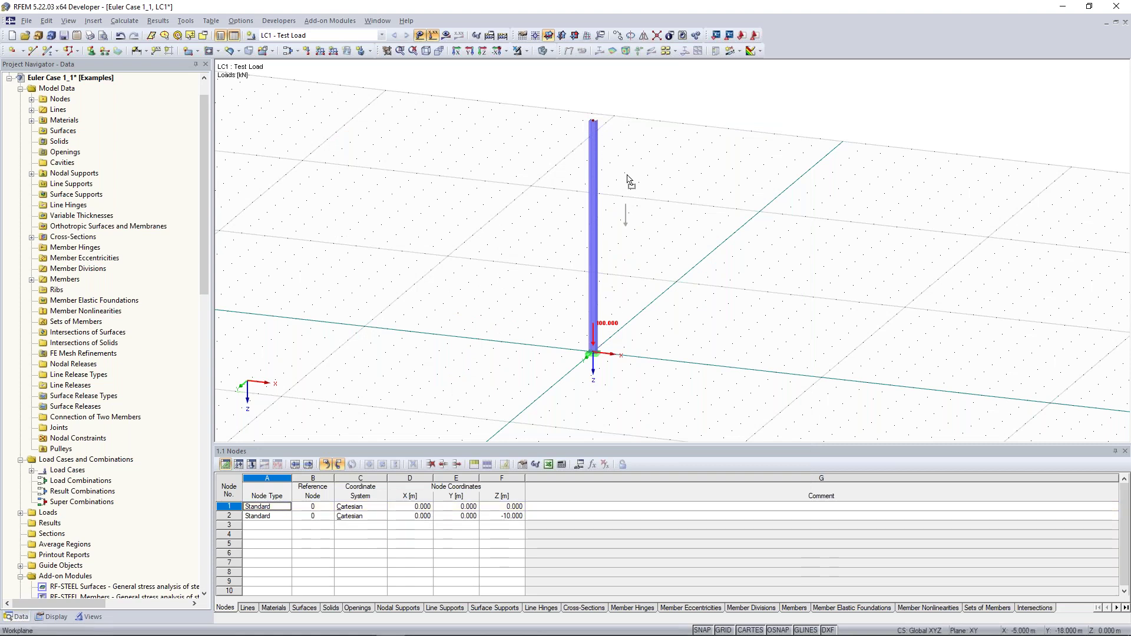
click(593, 121)
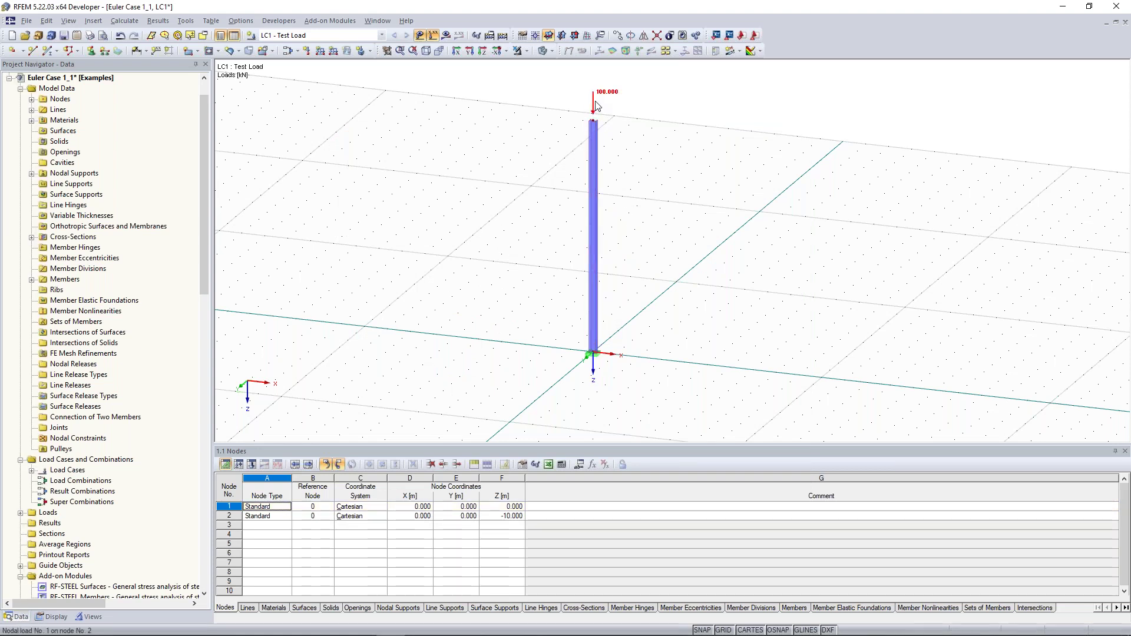
middle_drag(484, 200, 496, 202)
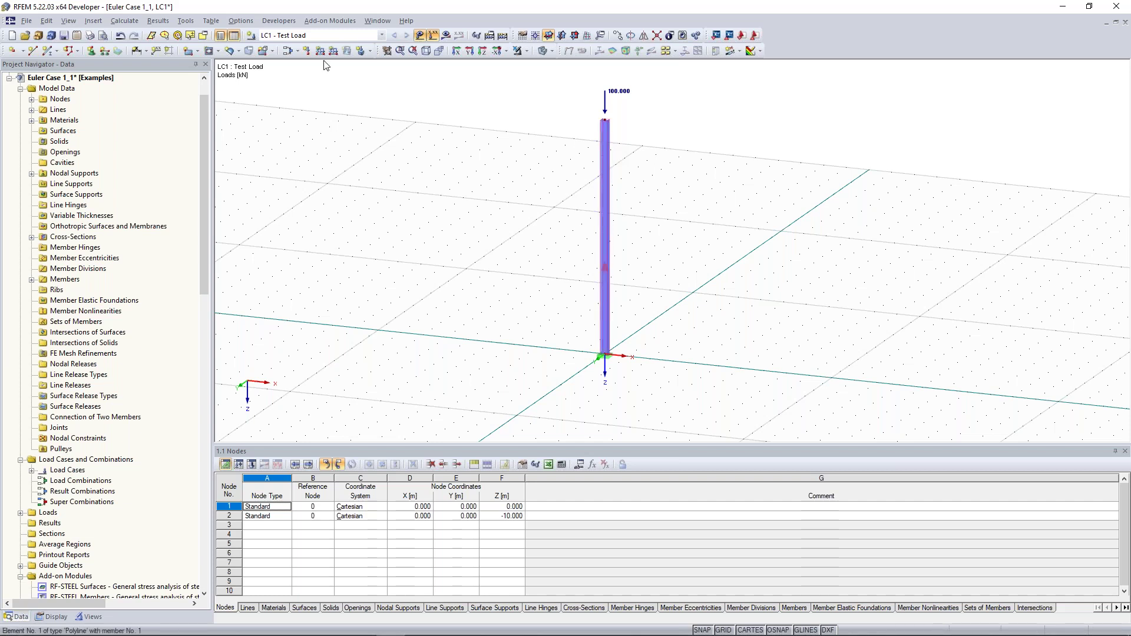
Calculate the results of LC1 and view the column in the reverse Y-direction.
scroll(620, 97, up, 1)
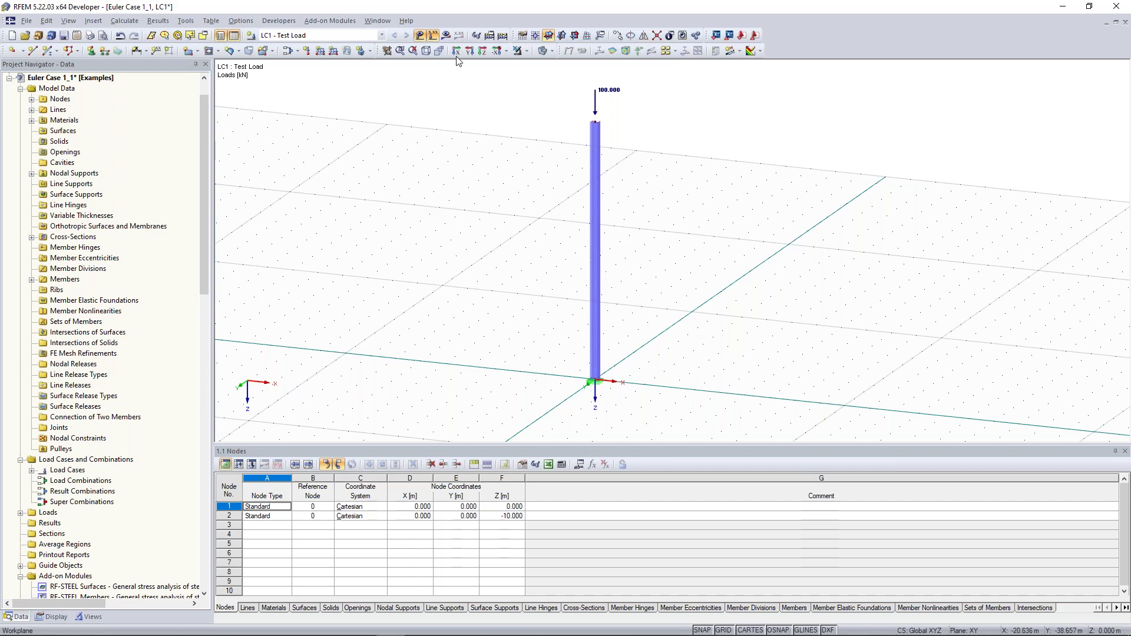
click(446, 36)
click(544, 341)
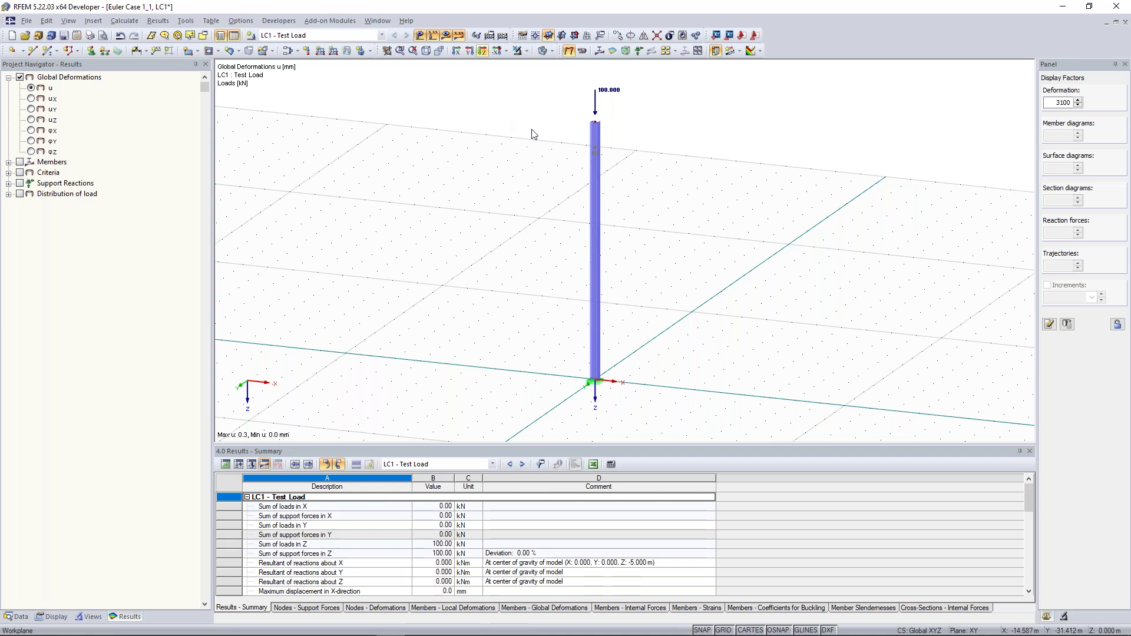
click(504, 51)
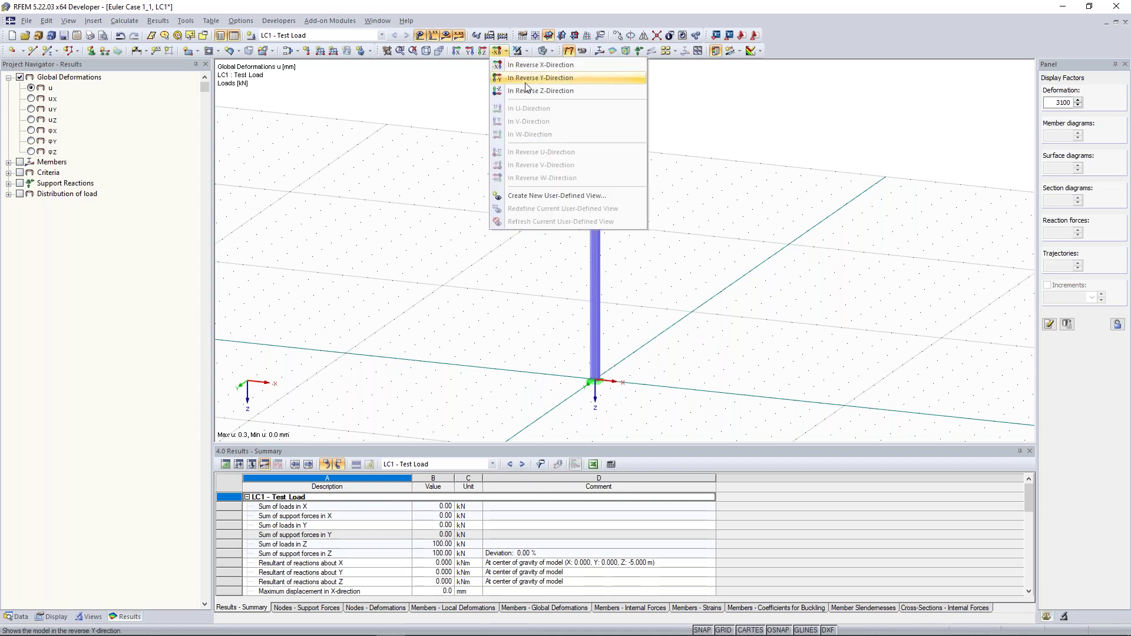
click(526, 81)
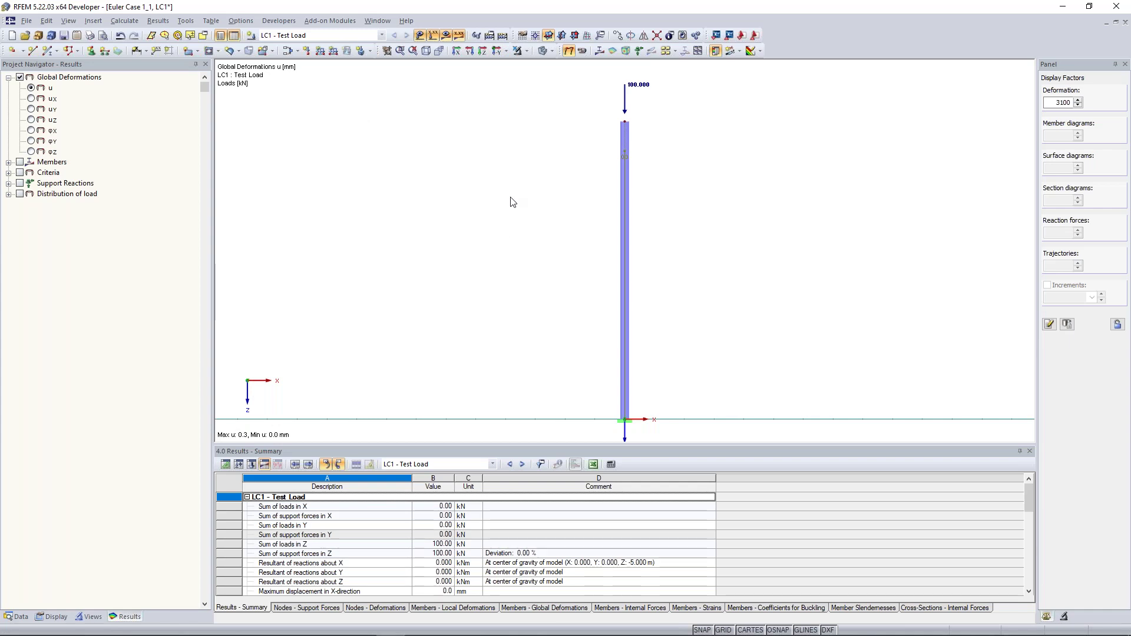
click(497, 51)
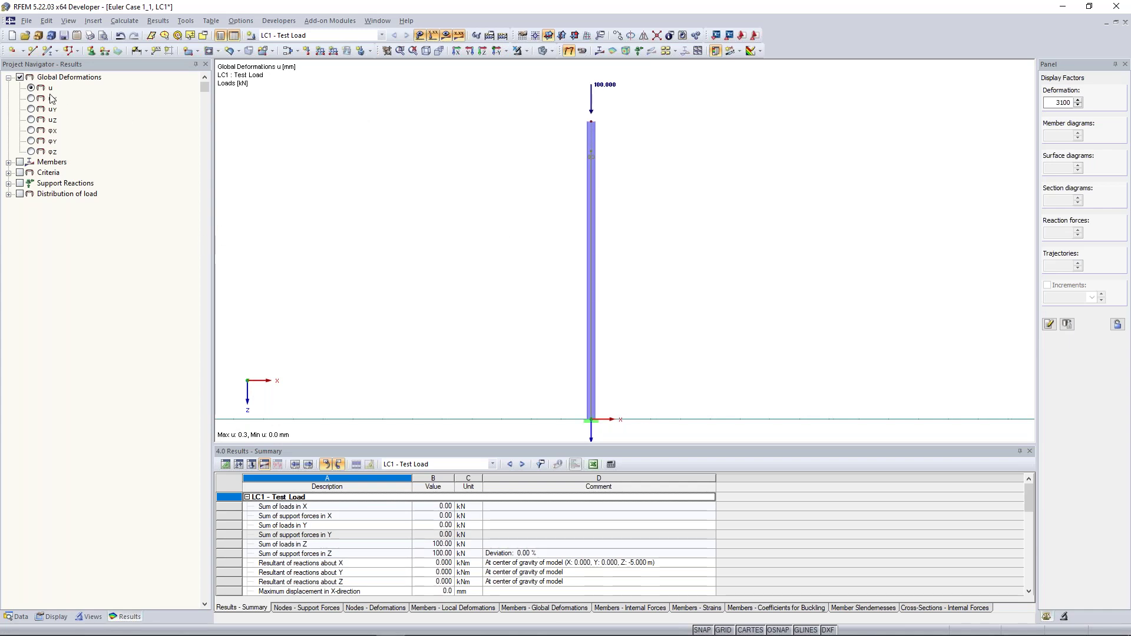
Hide the global deformations and display the member internal force diagram My.
click(20, 77)
click(9, 162)
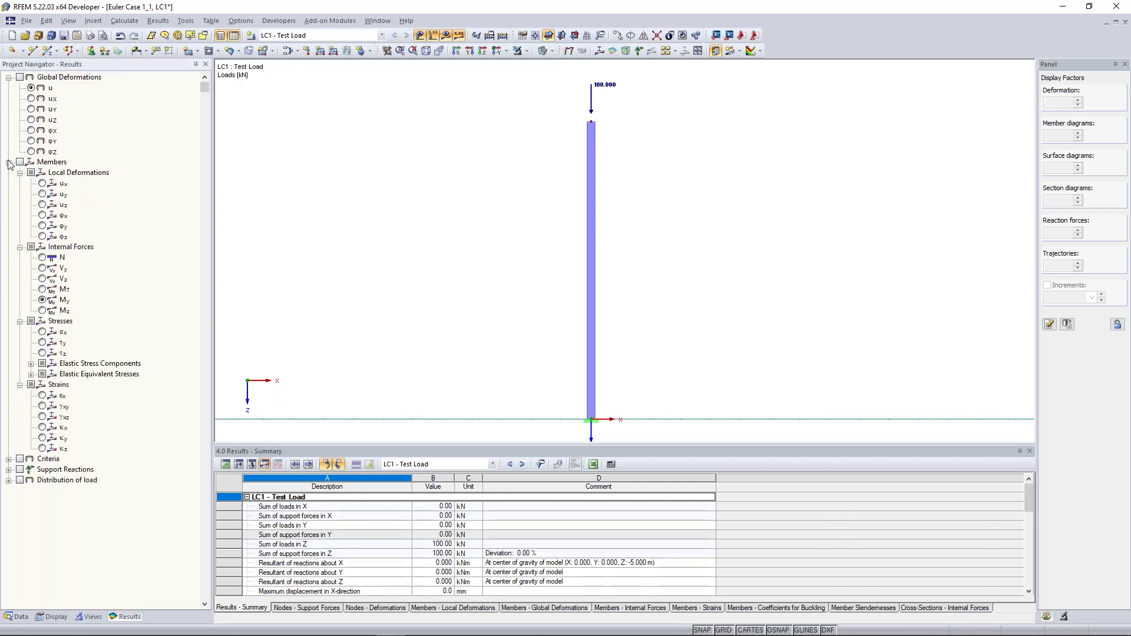
click(20, 162)
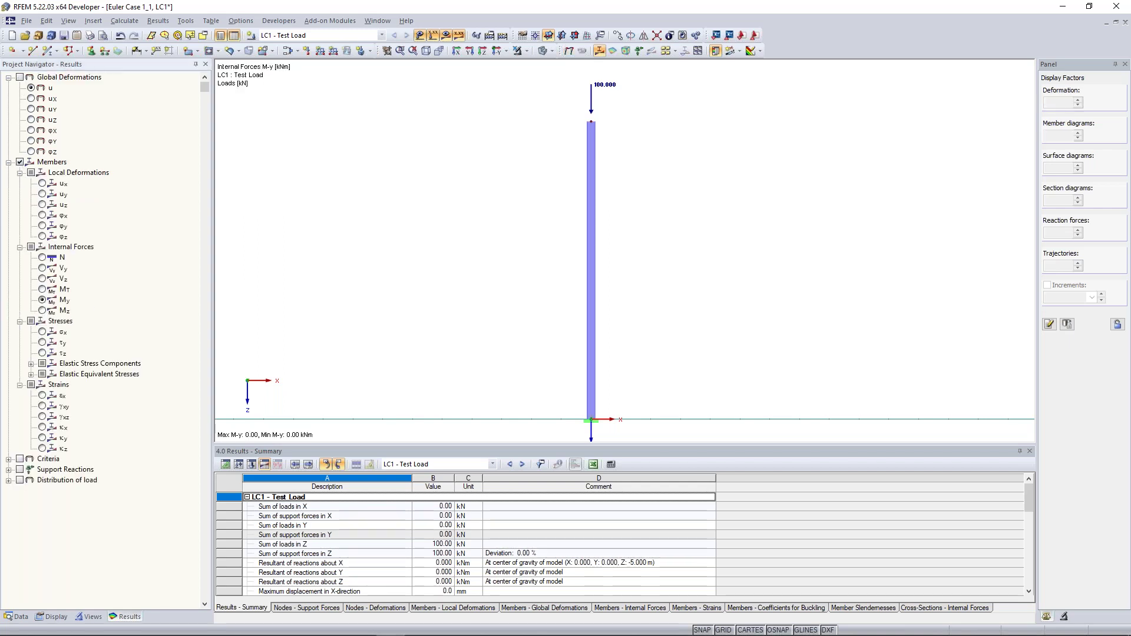
mouse_move(421, 281)
middle_down()
mouse_move(404, 278)
mouse_move(438, 279)
middle_up()
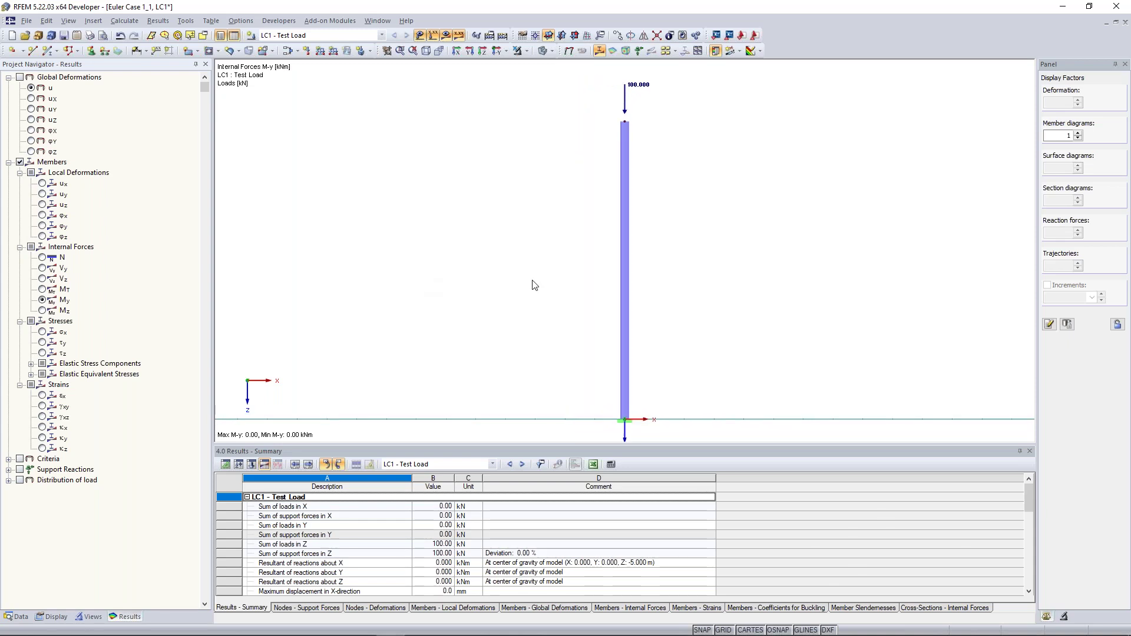
Add a horizontal force PX of 10 kN to the nodal load at the column's top.
double_click(626, 88)
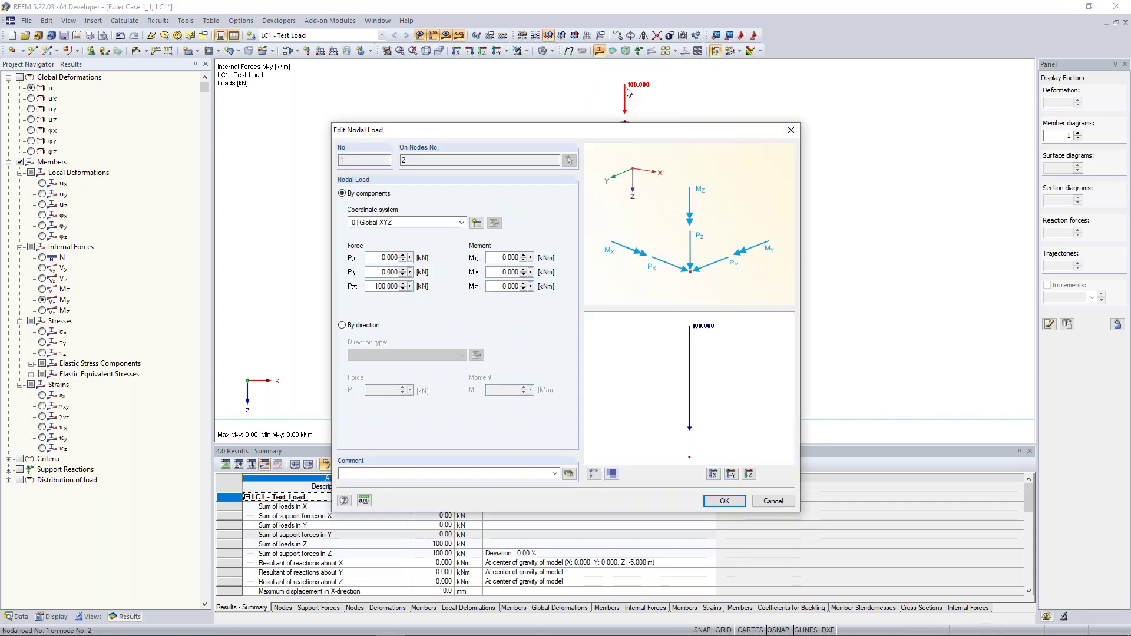
double_click(380, 260)
text(10)
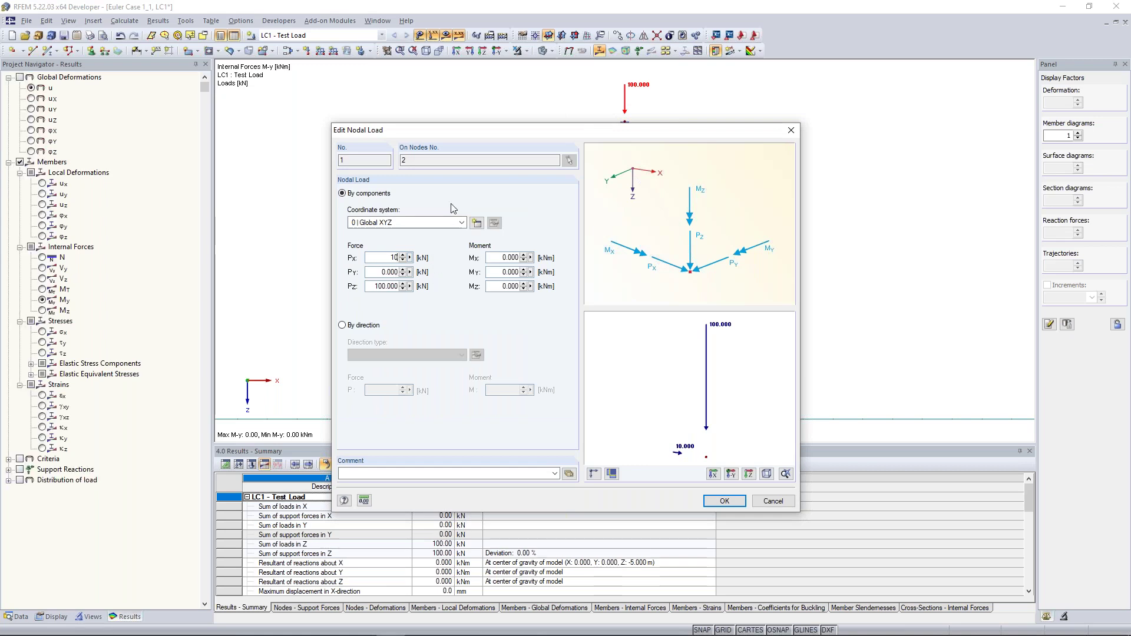
click(727, 502)
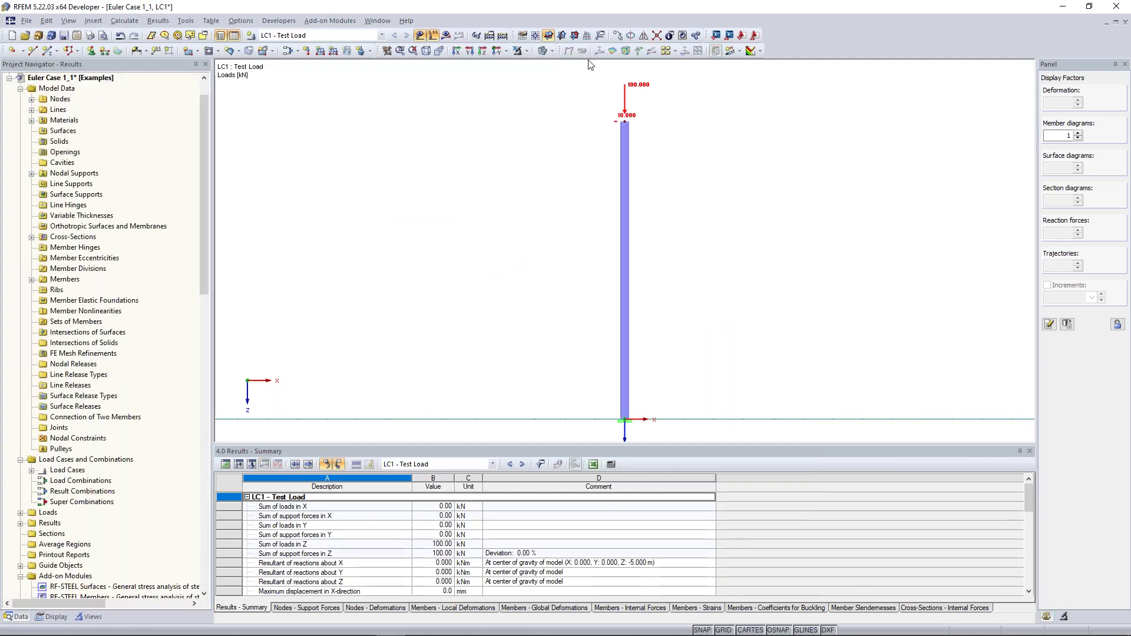
Recalculate LC1 and display the column's axial force diagram N.
click(446, 37)
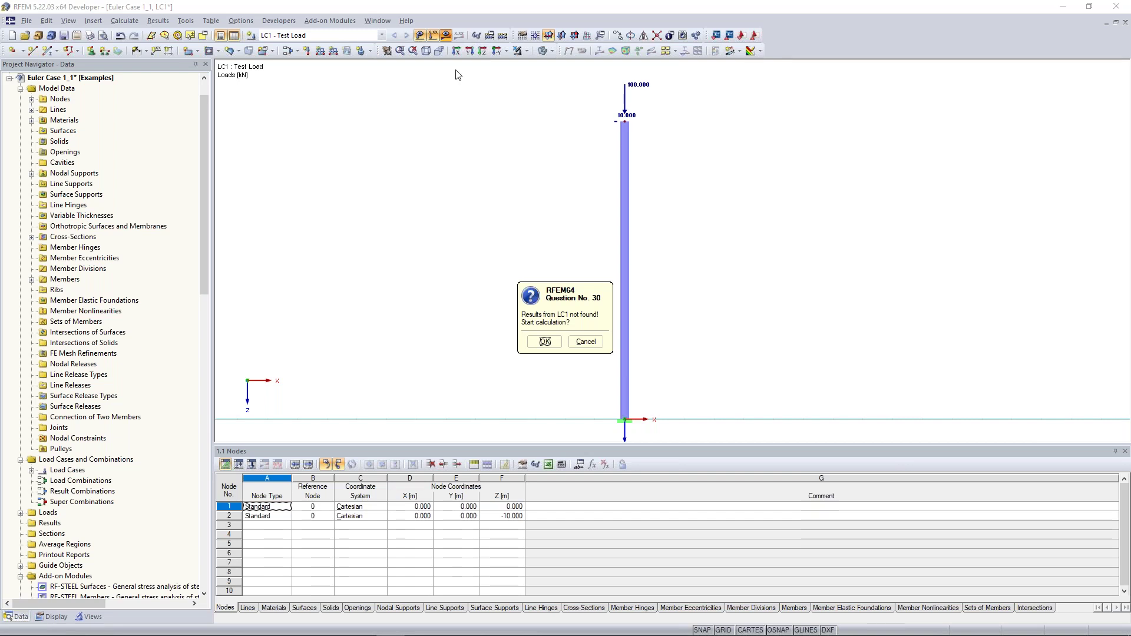
key(Return)
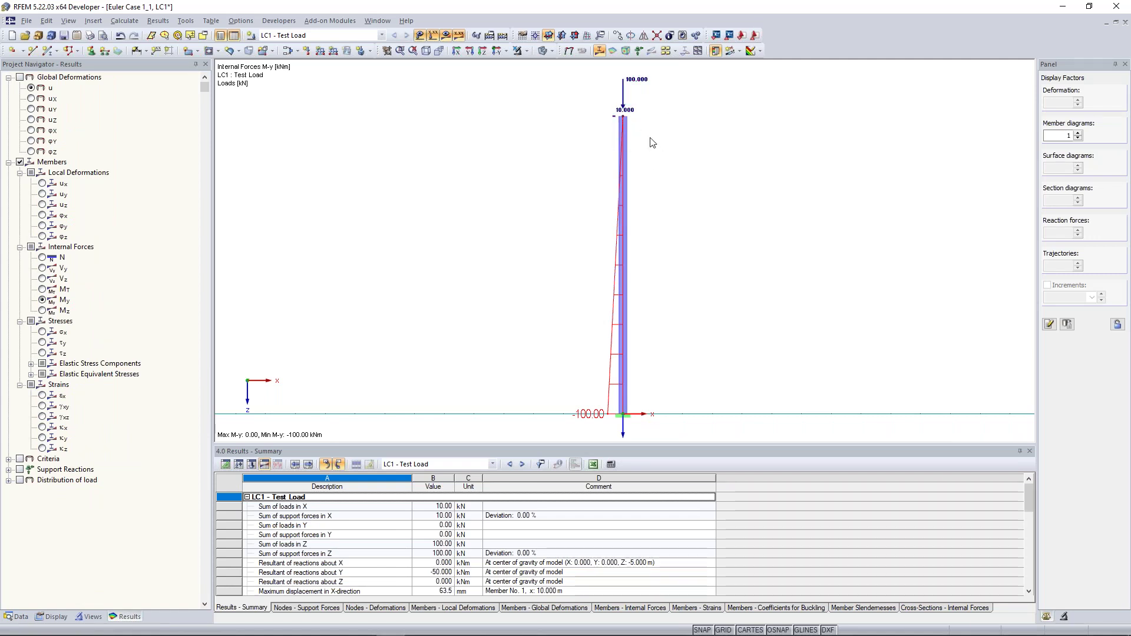
click(43, 257)
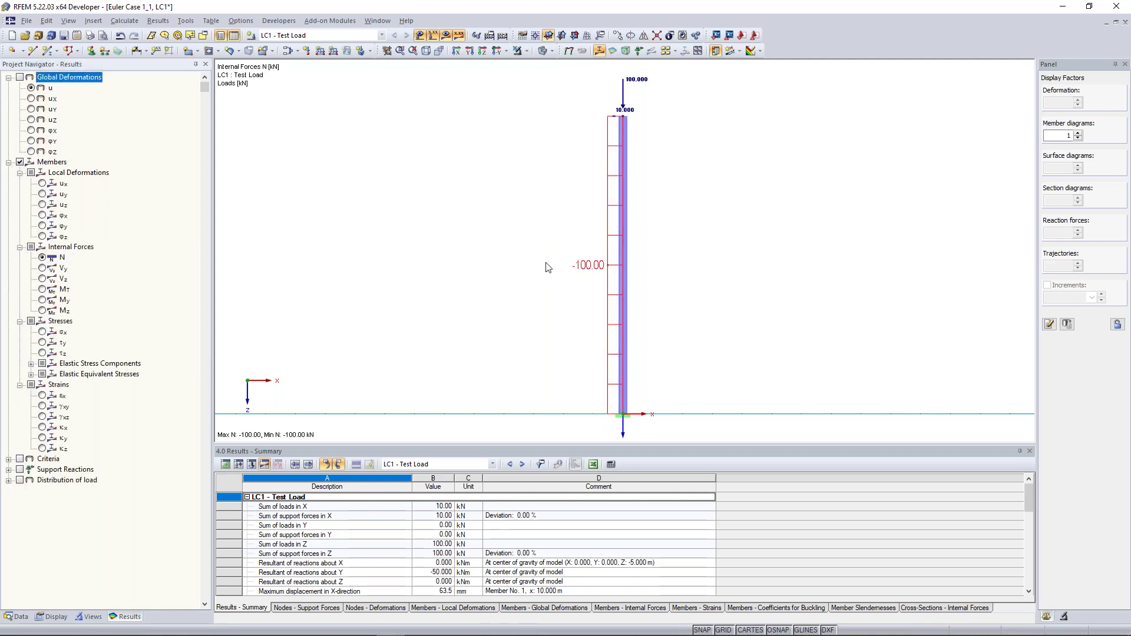
click(512, 241)
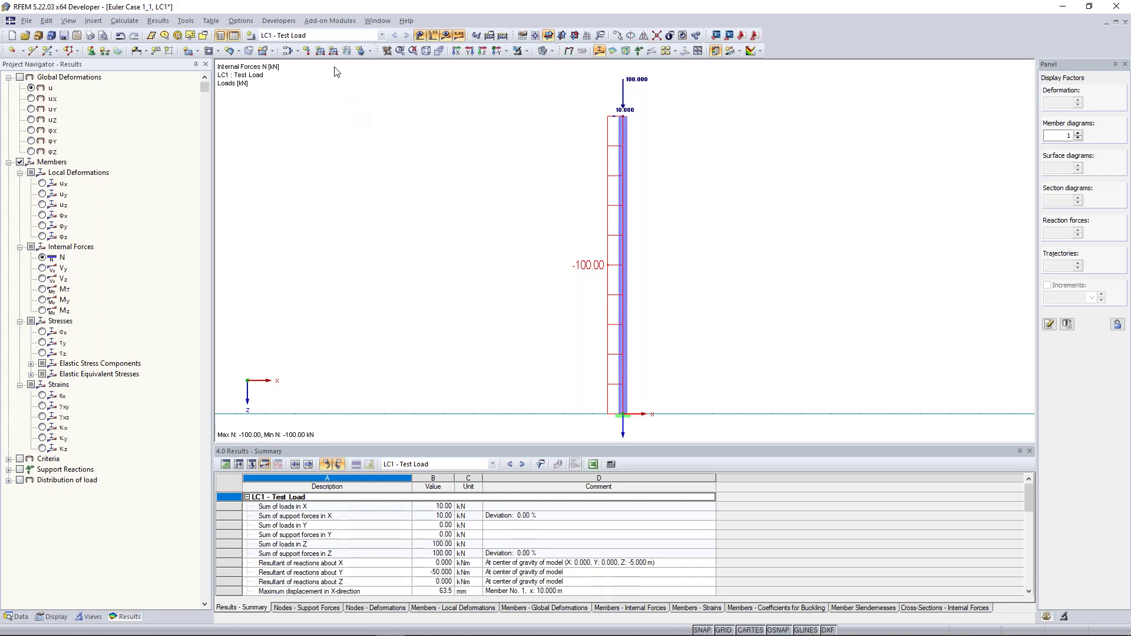
Set LC1's method of analysis to second-order analysis (P-Delta / P-delta) in its calculation parameters.
click(299, 52)
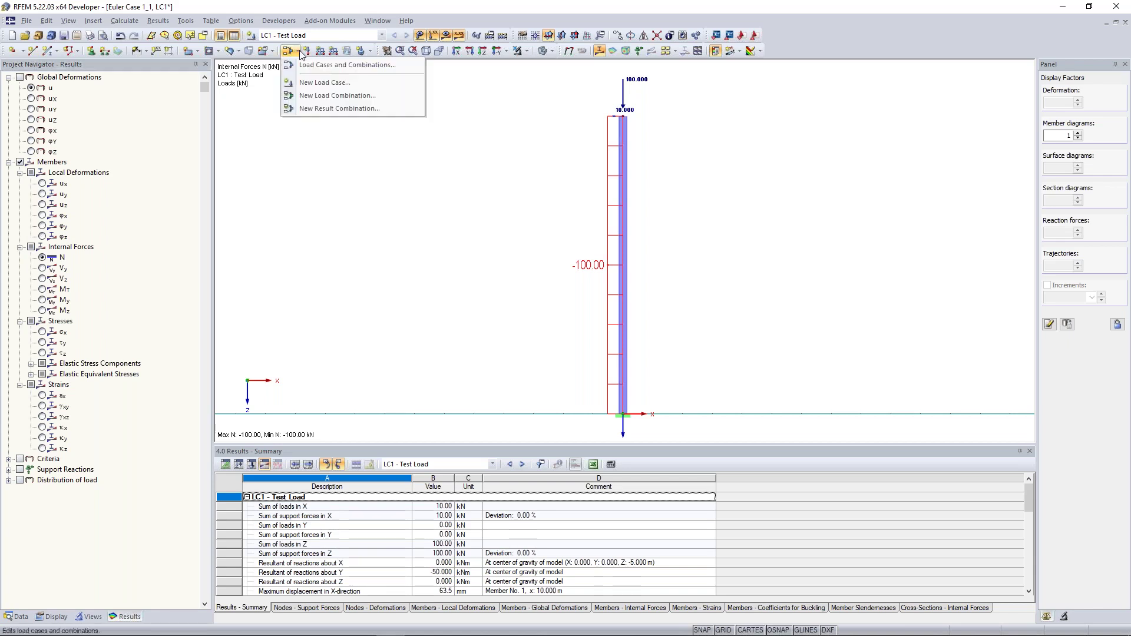
click(318, 66)
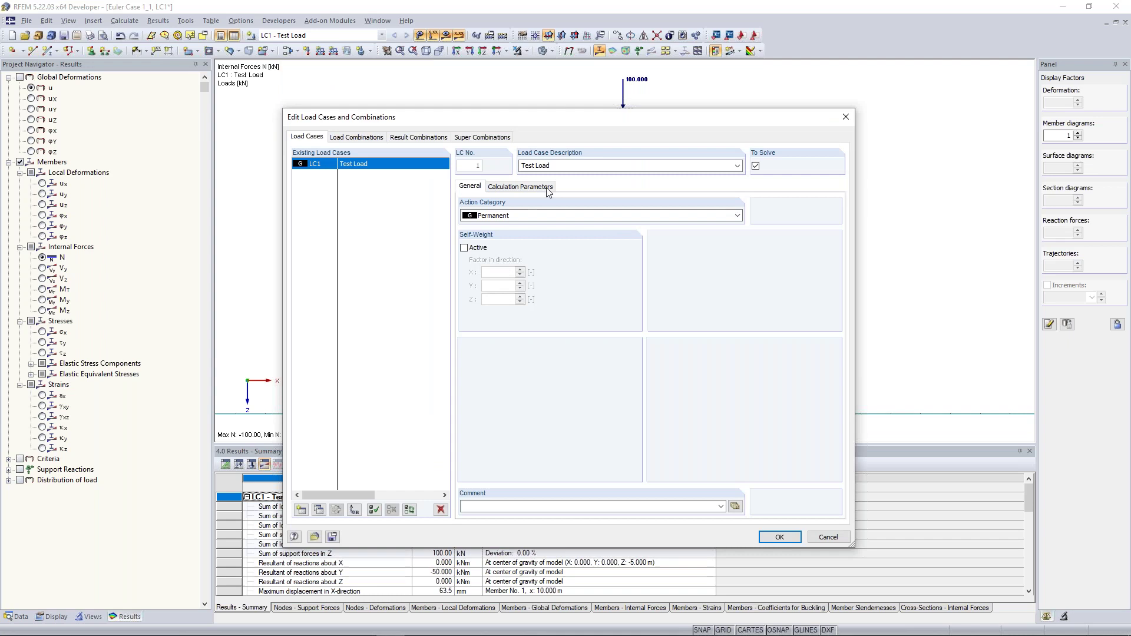
click(521, 188)
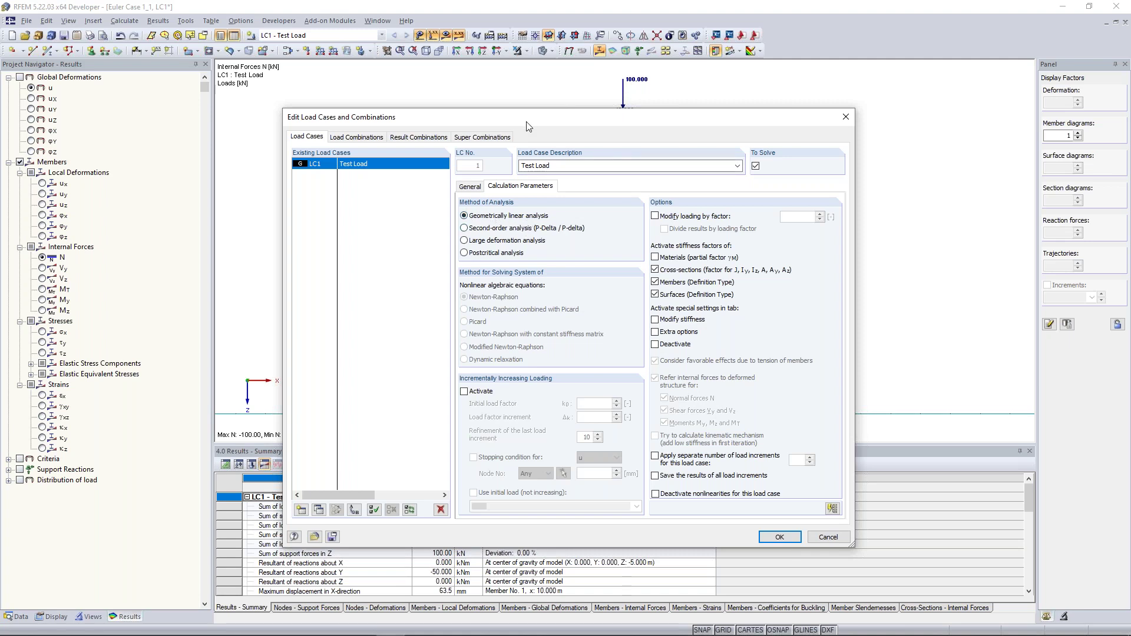
drag(521, 116, 359, 168)
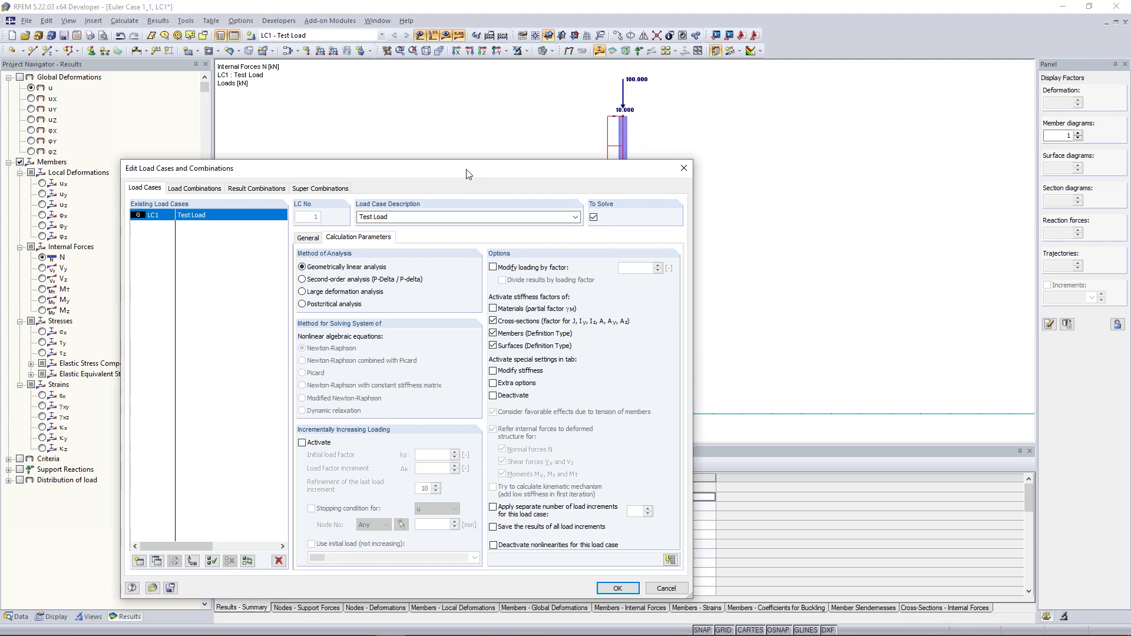
drag(463, 171, 346, 141)
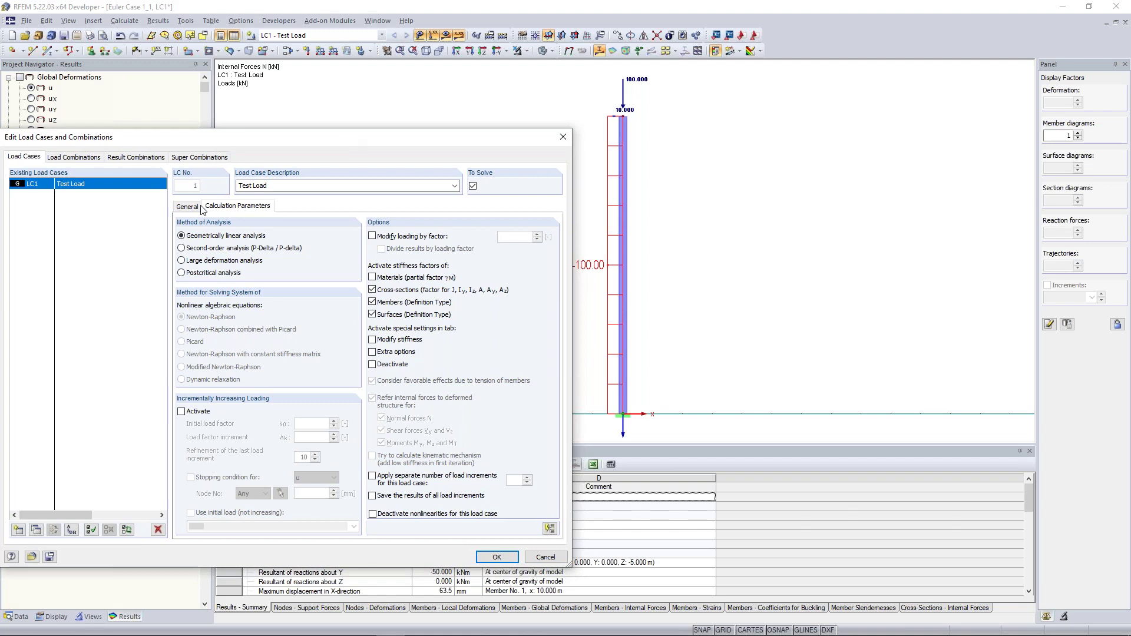
click(207, 250)
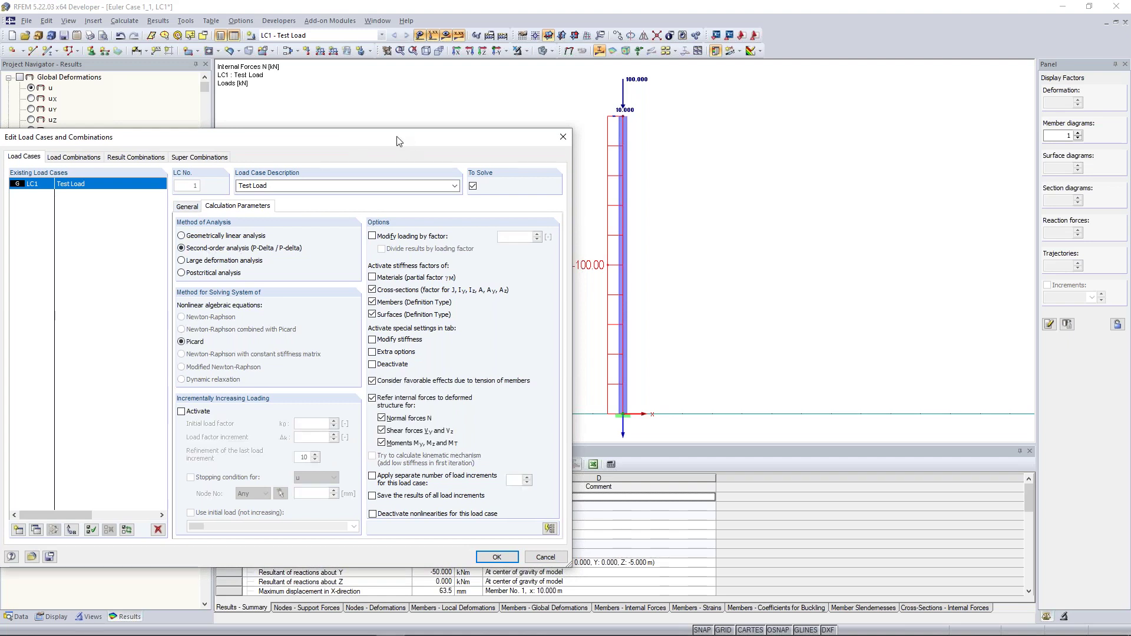
drag(407, 140, 372, 134)
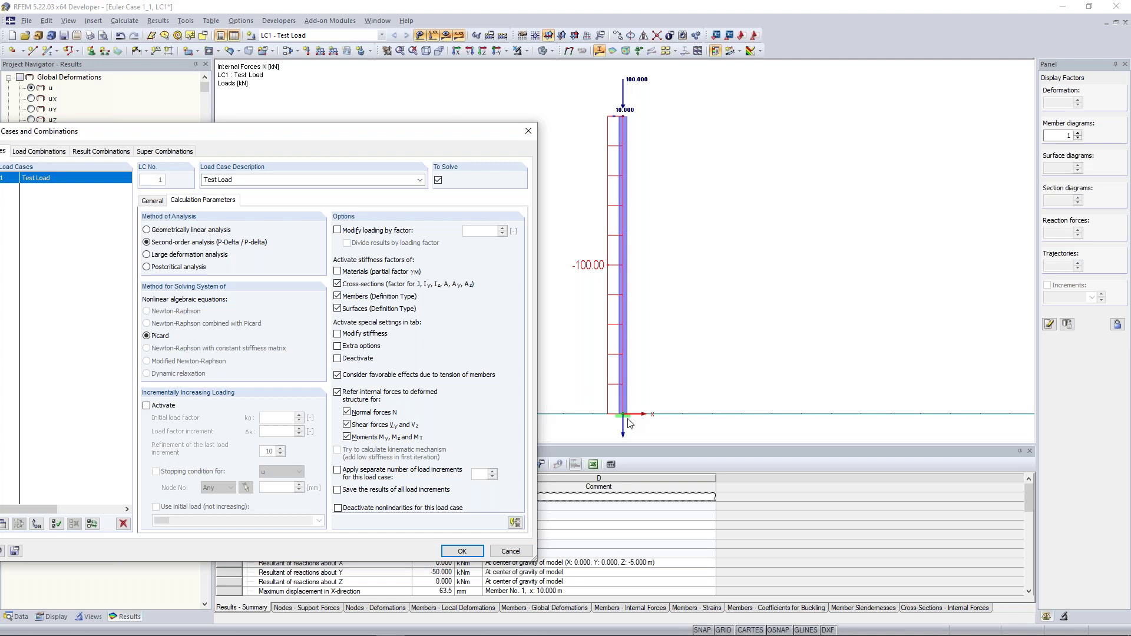
click(462, 551)
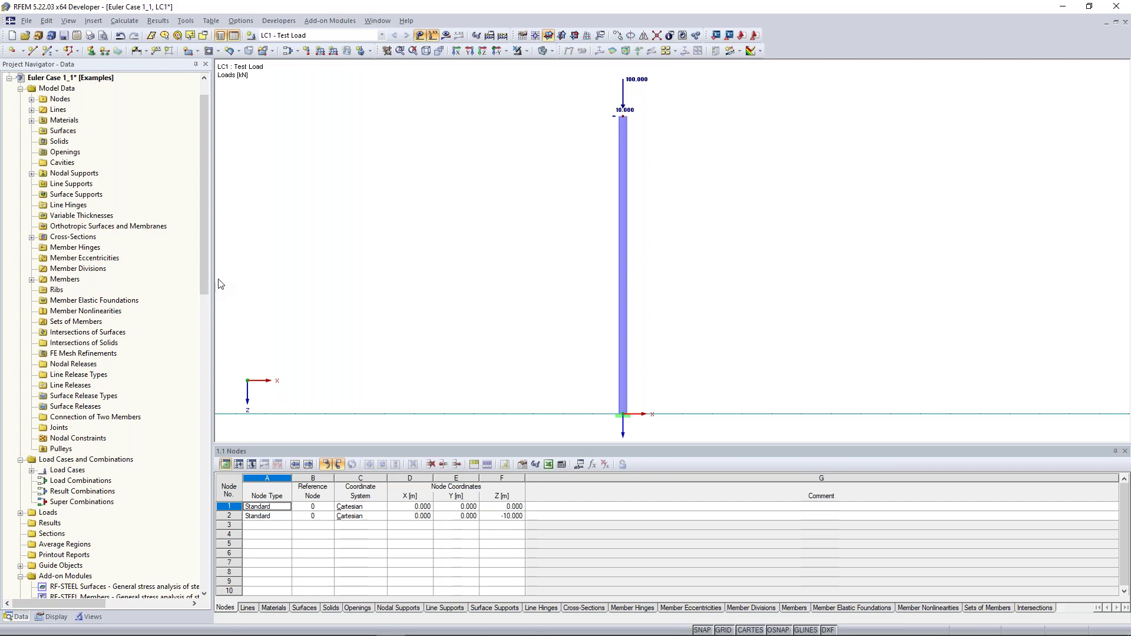
Recalculate LC1 and display the column's global deformation uX.
click(446, 36)
click(545, 342)
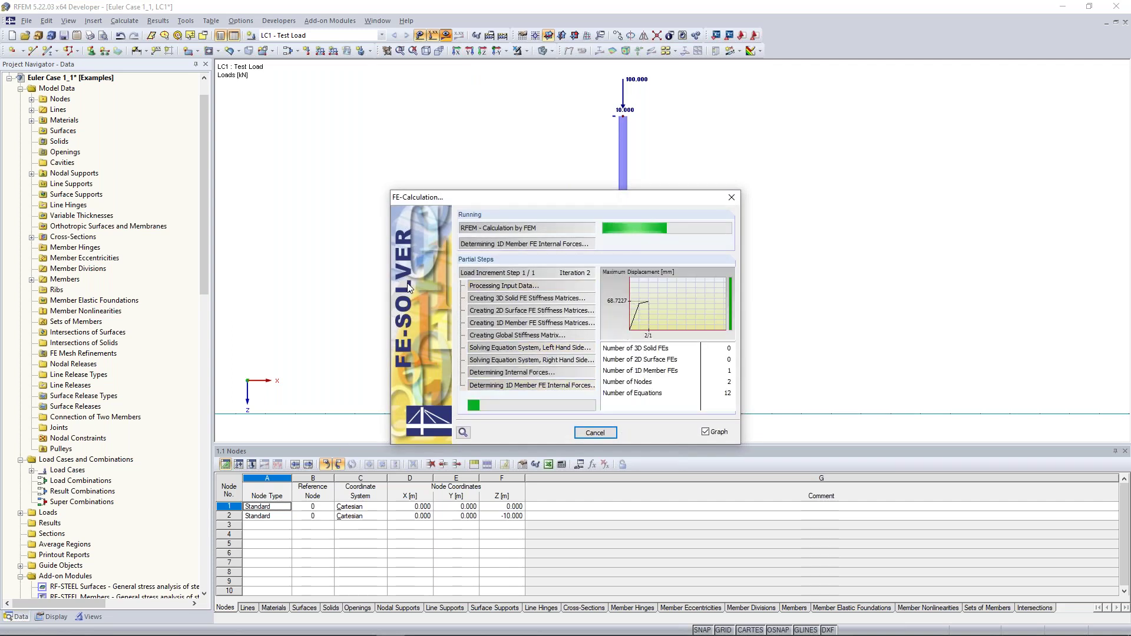
click(125, 619)
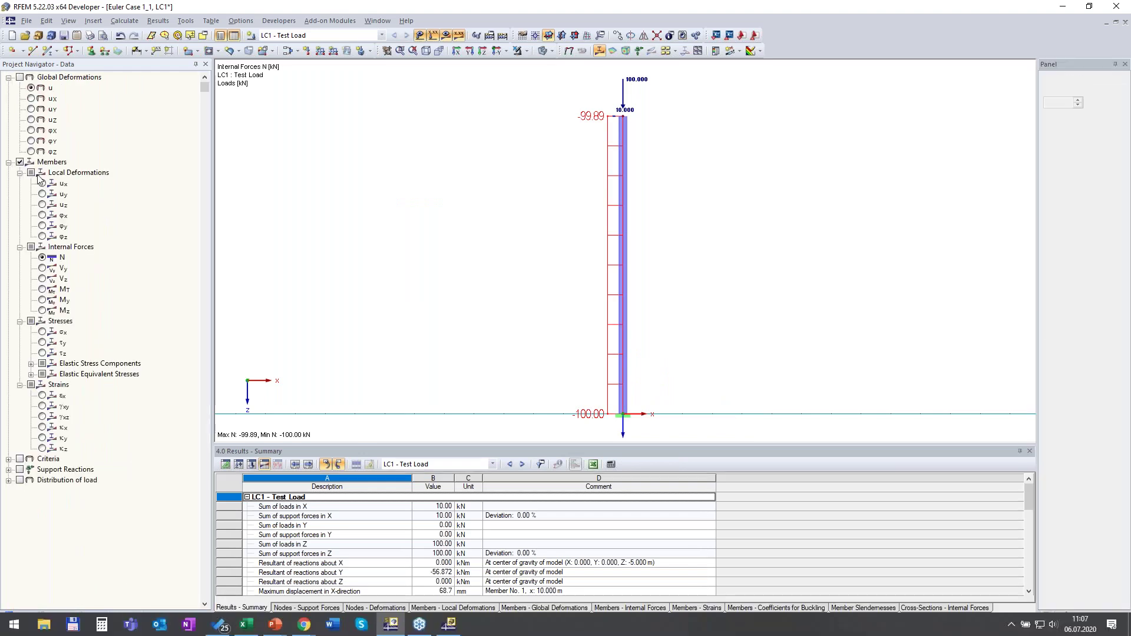
click(32, 98)
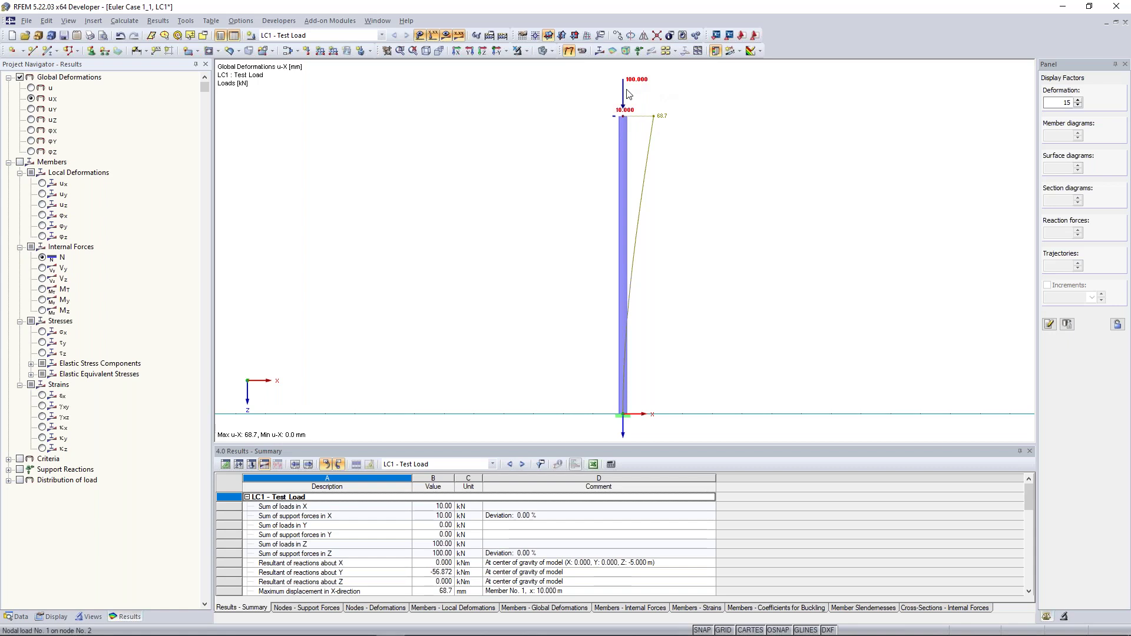
mouse_move(640, 85)
Compare the column's bending moment diagram My with its global deformation uX.
click(42, 300)
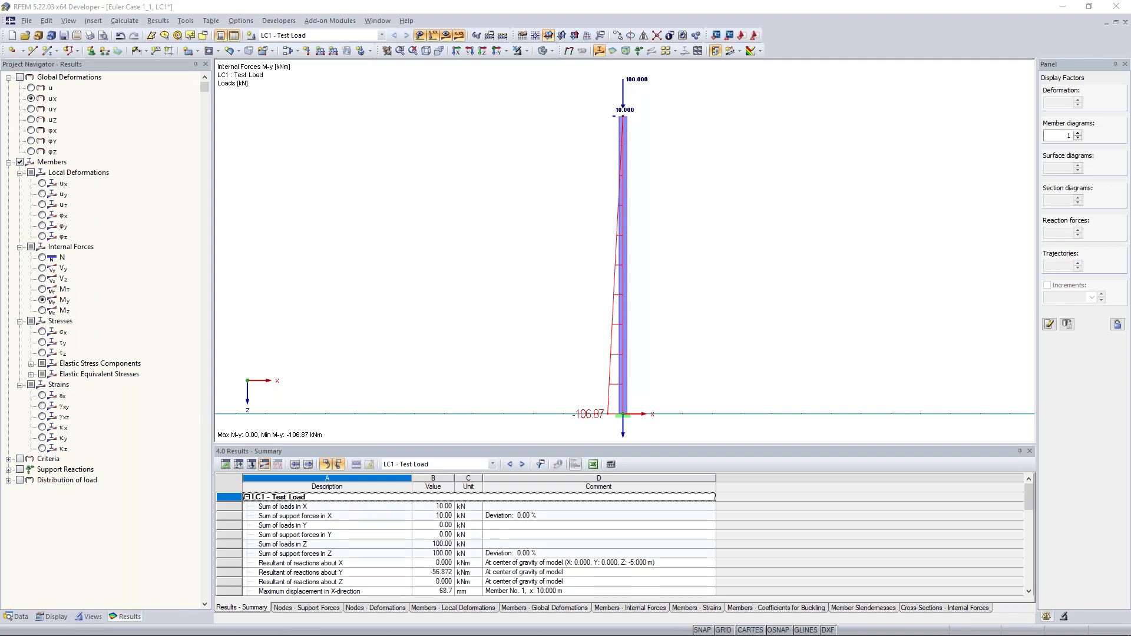
scroll(544, 276, down, 1)
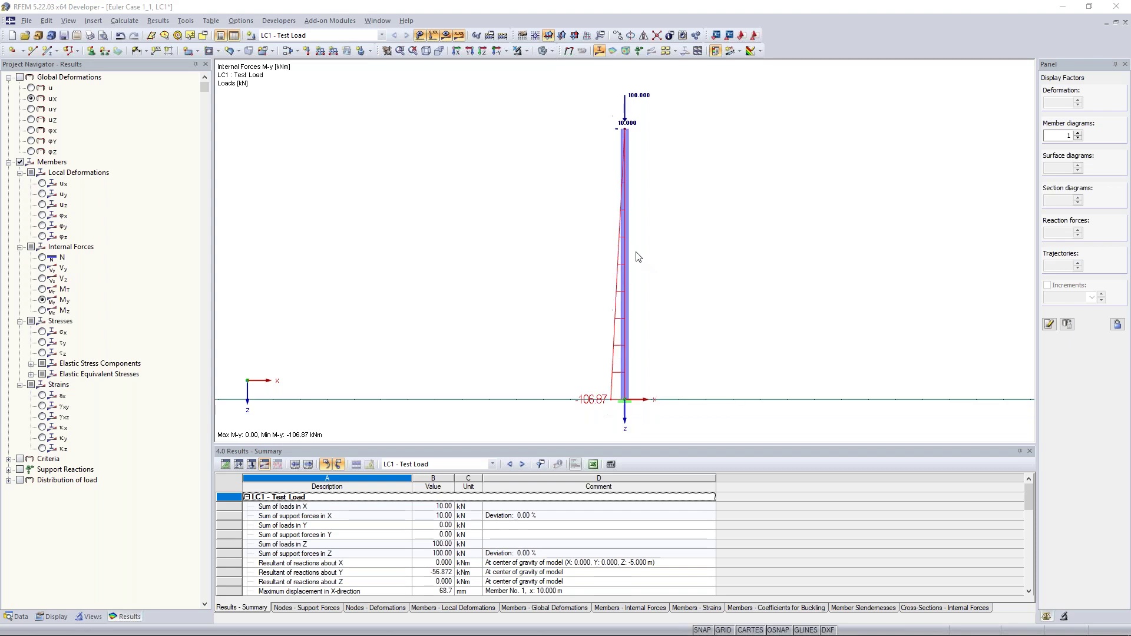
middle_drag(538, 245, 528, 238)
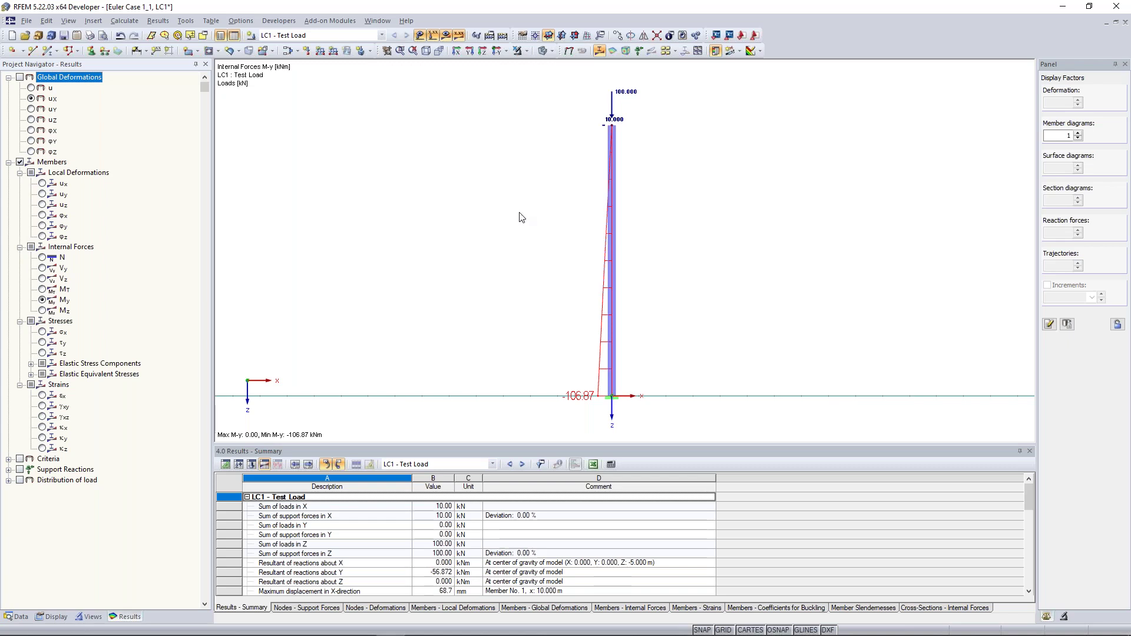
click(31, 99)
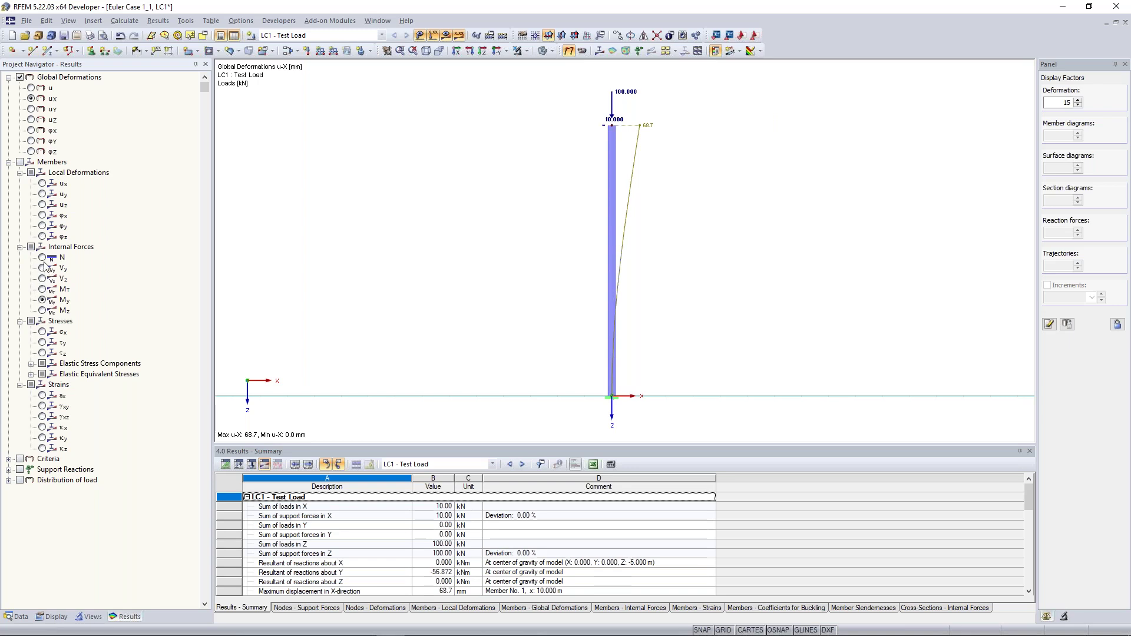
click(42, 300)
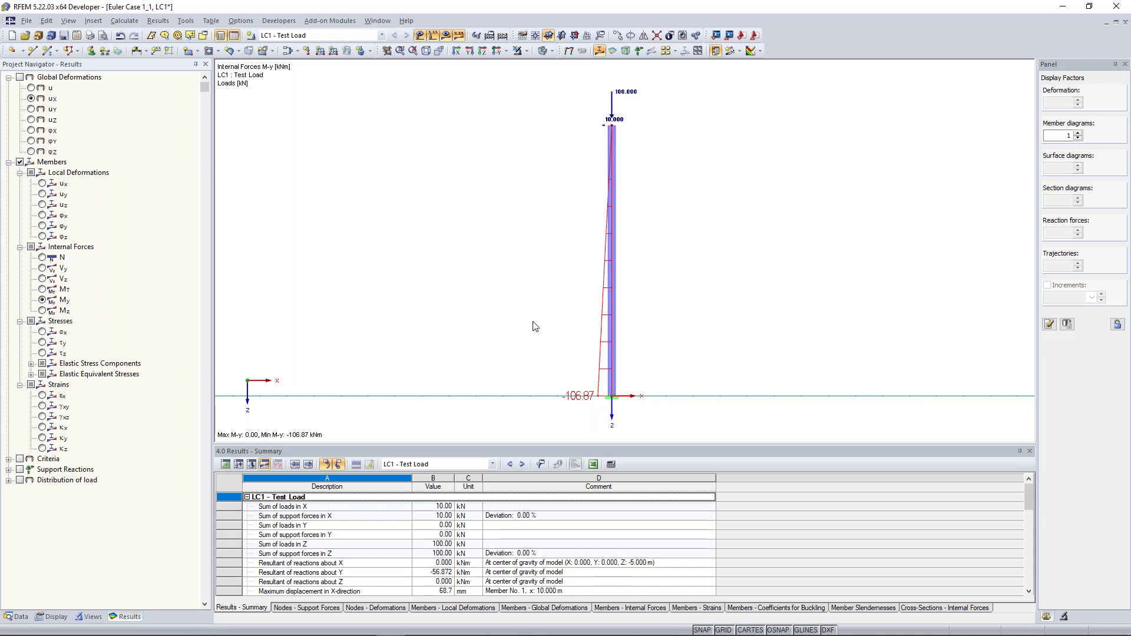
scroll(489, 197, down, 1)
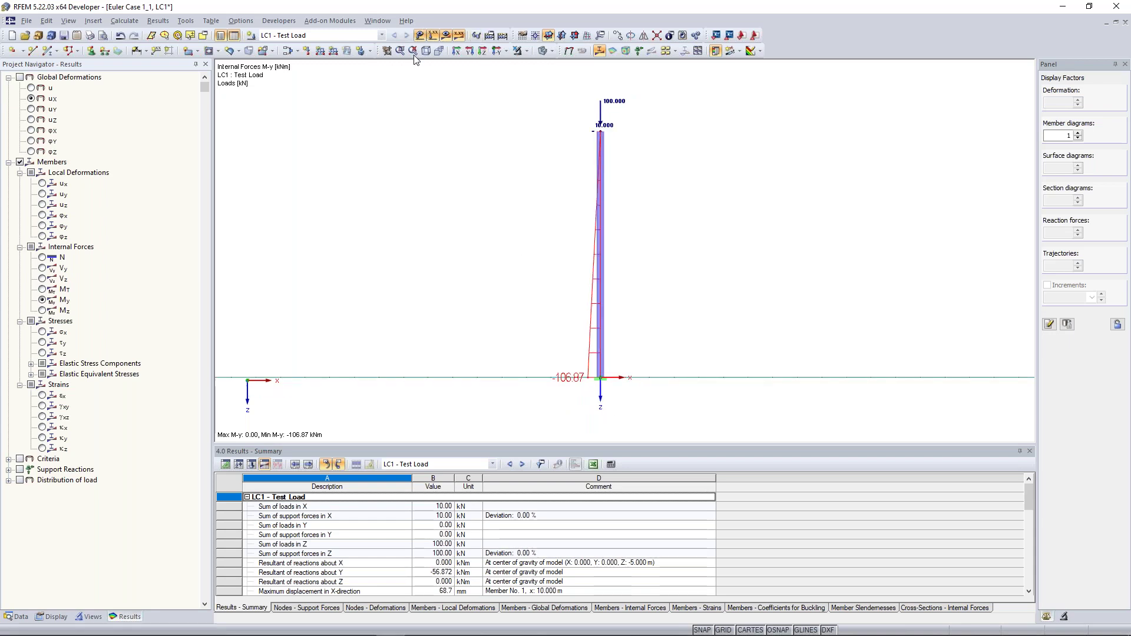
Open a second window of the column model, showing axial force N in one window and bending moment My in the other.
click(377, 21)
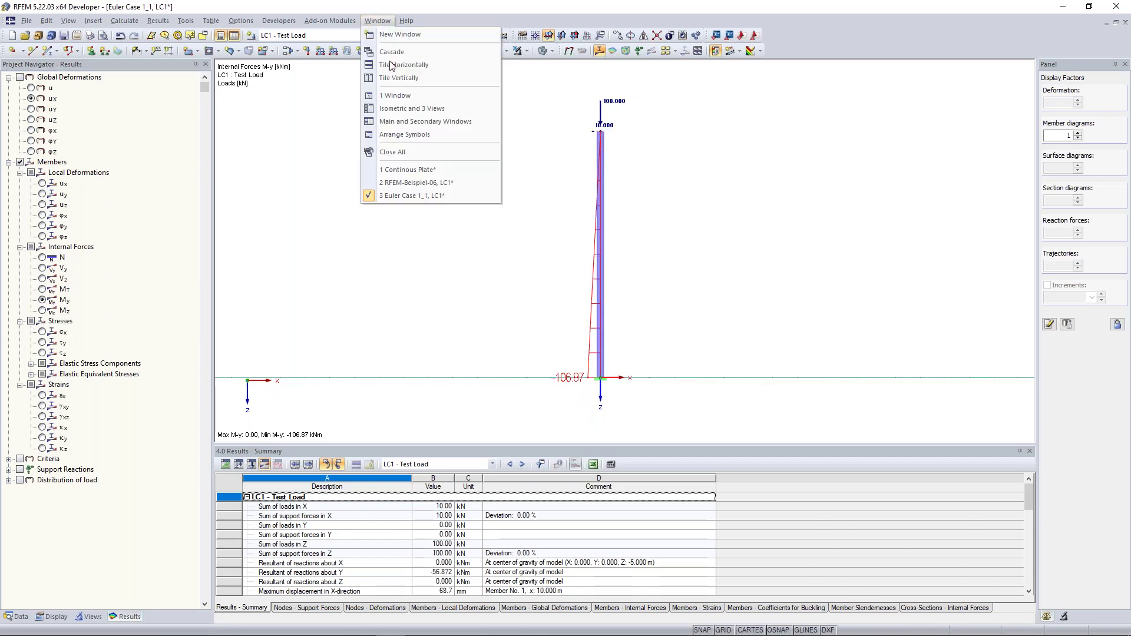
click(317, 222)
click(373, 22)
click(407, 98)
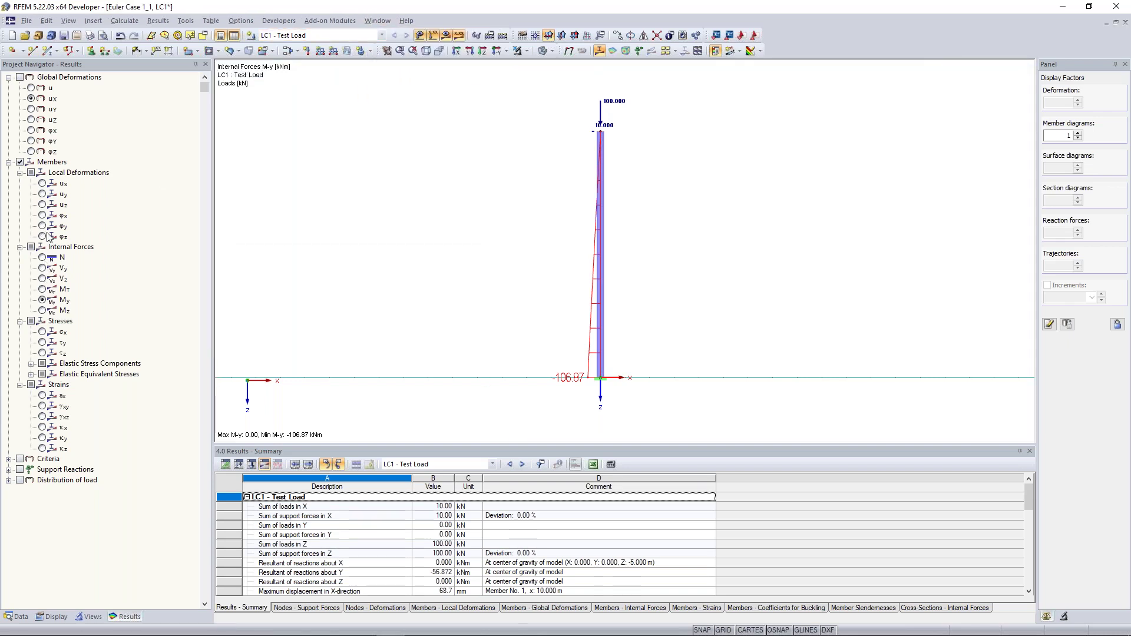
click(42, 257)
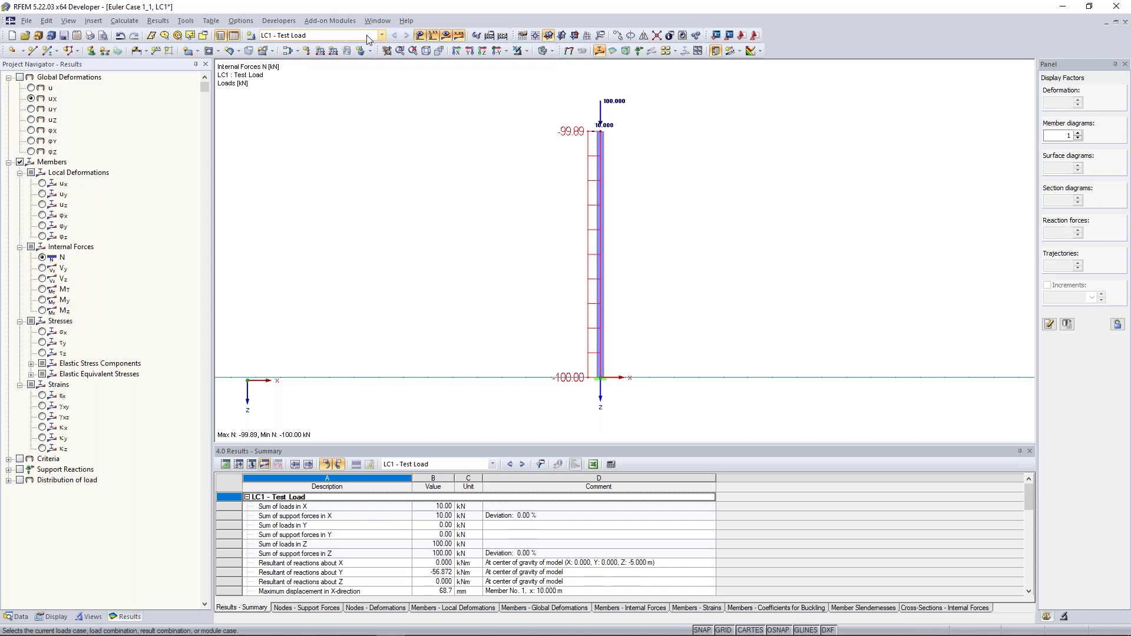
click(373, 20)
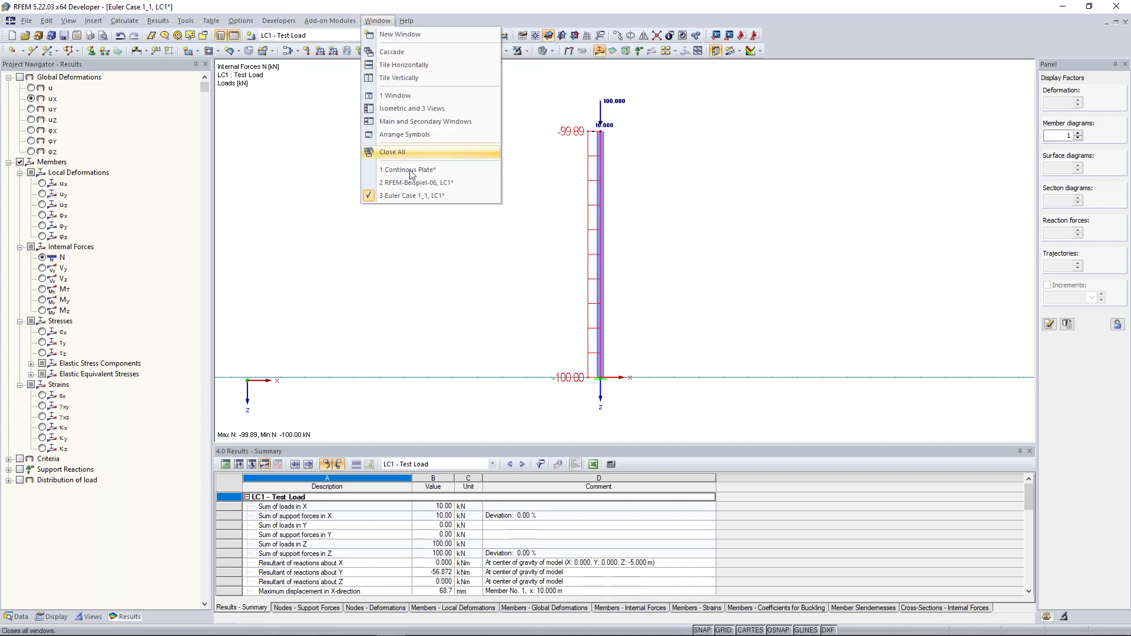
click(414, 36)
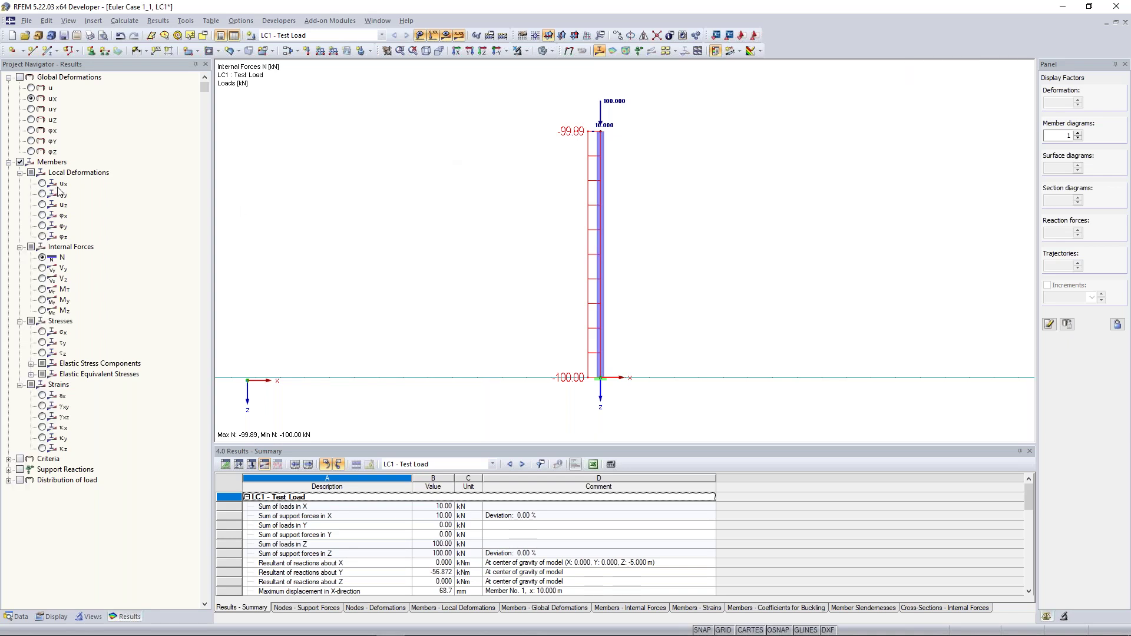
click(42, 280)
click(42, 310)
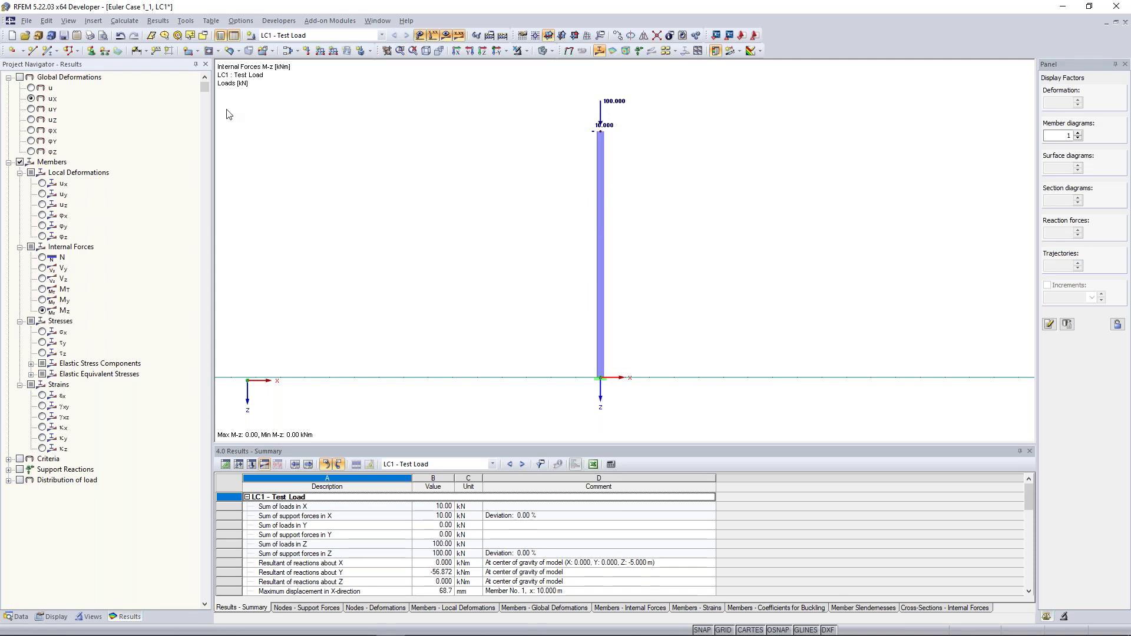
click(43, 300)
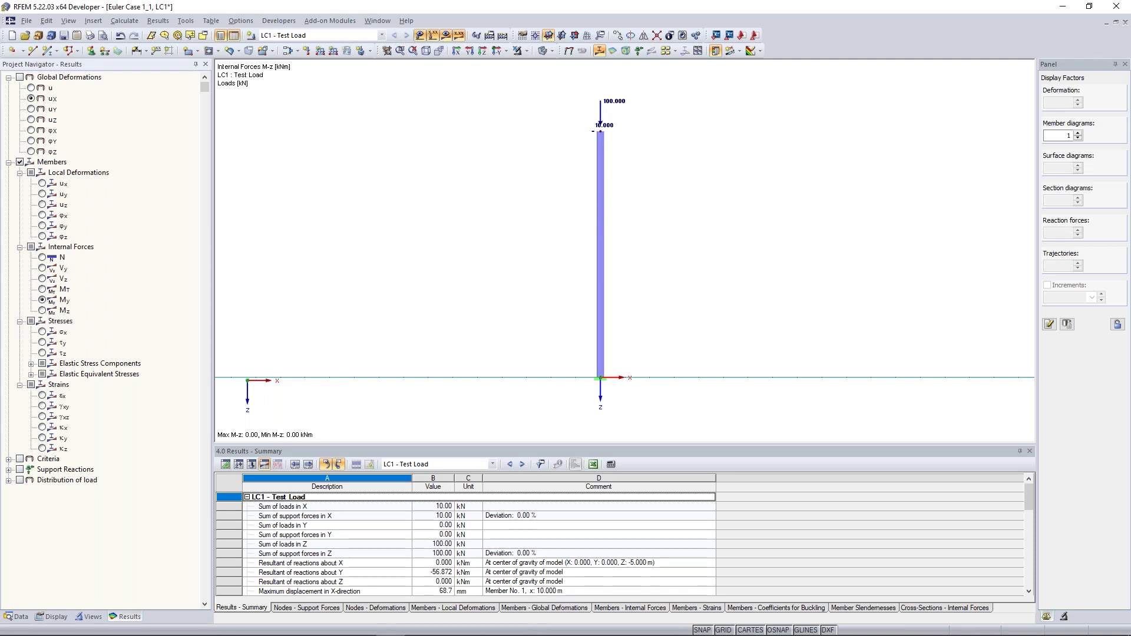
Open a third window of the column model and tile the three Euler Case 1_1 windows vertically, with the other models minimized.
click(377, 21)
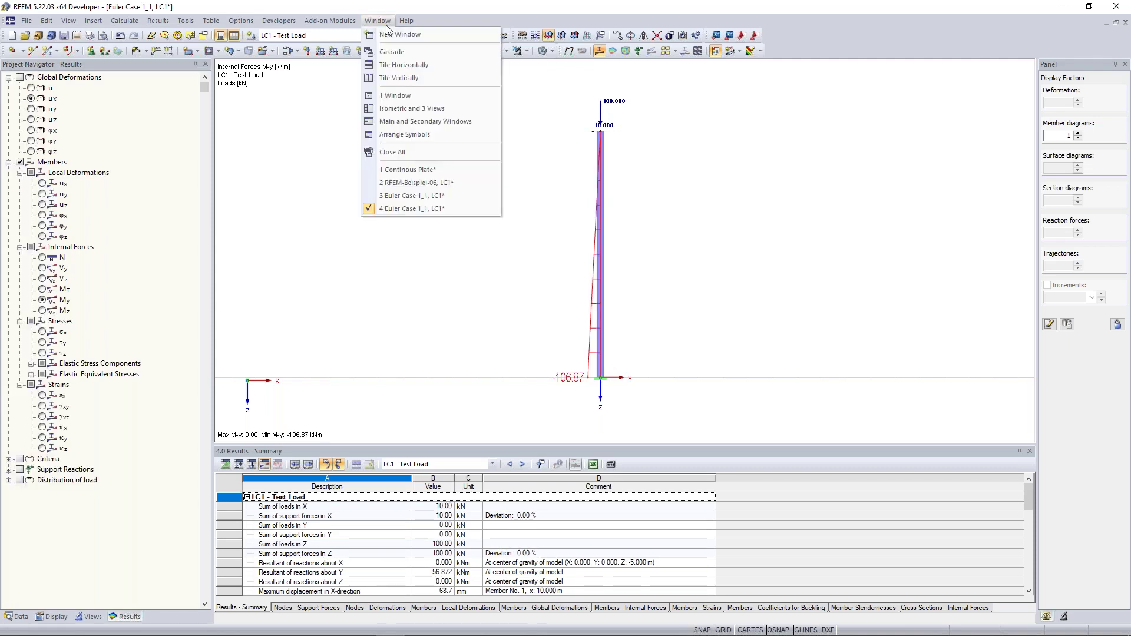
click(425, 34)
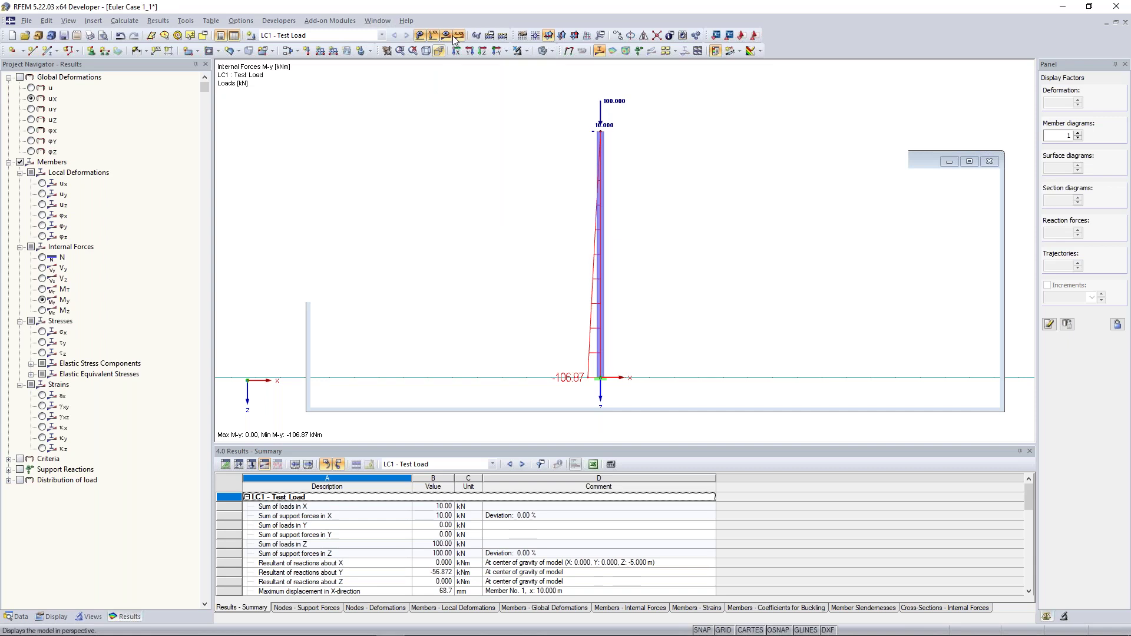
click(377, 21)
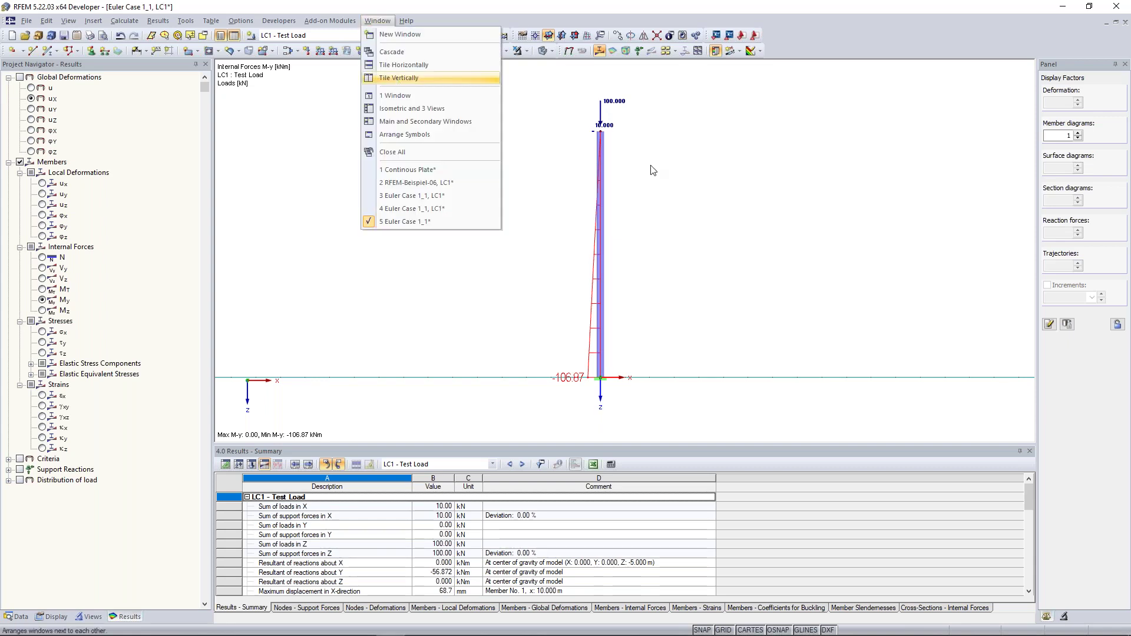
click(397, 79)
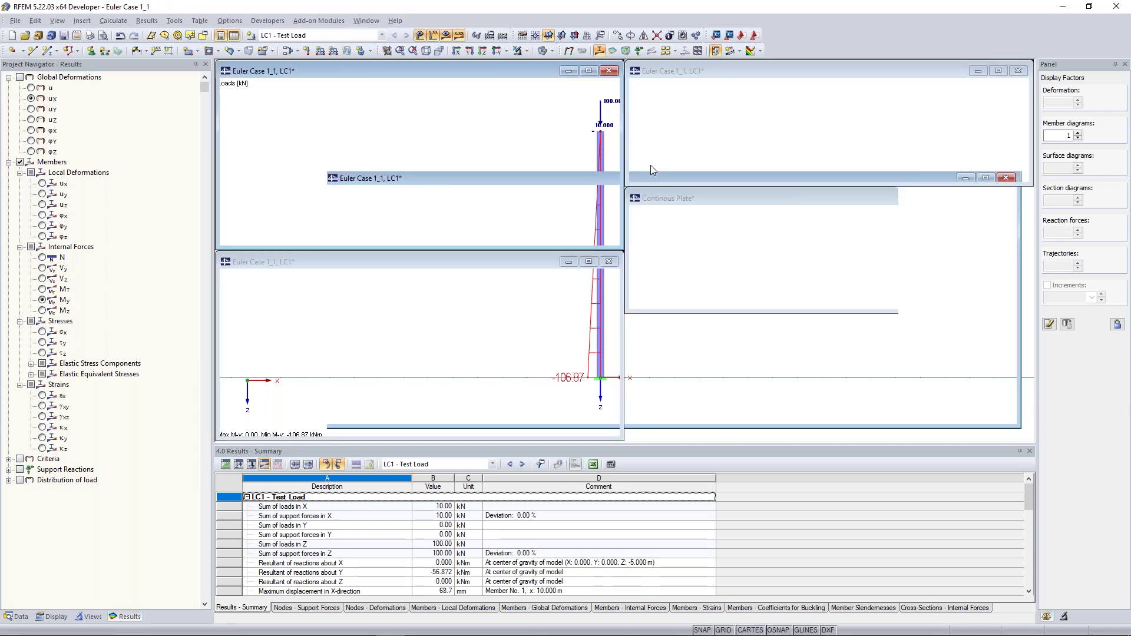
click(985, 199)
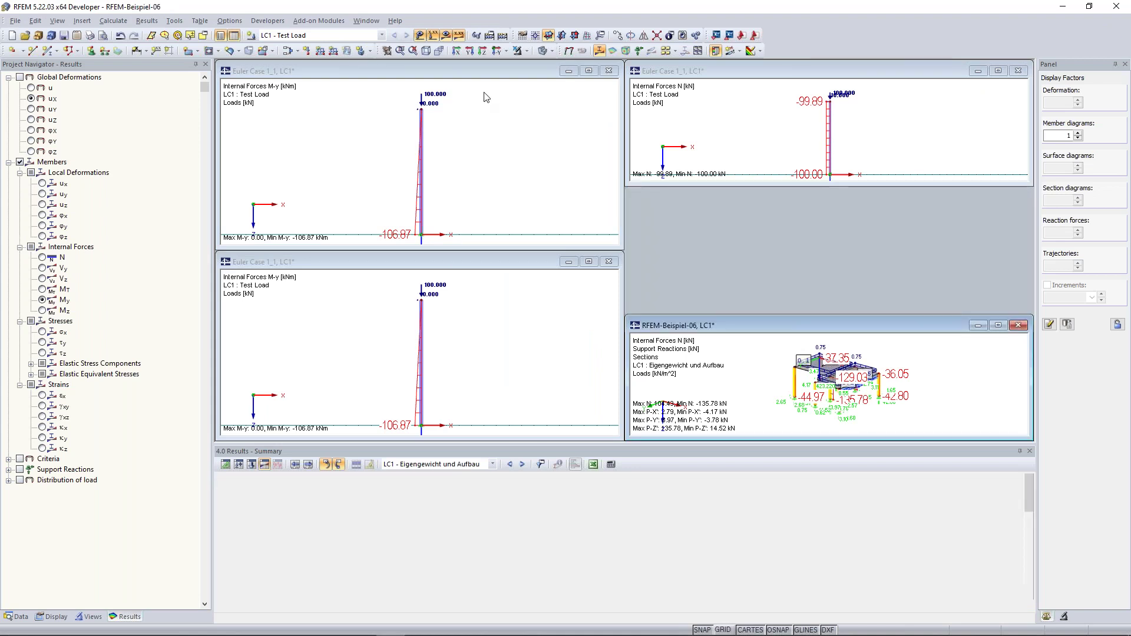
click(396, 80)
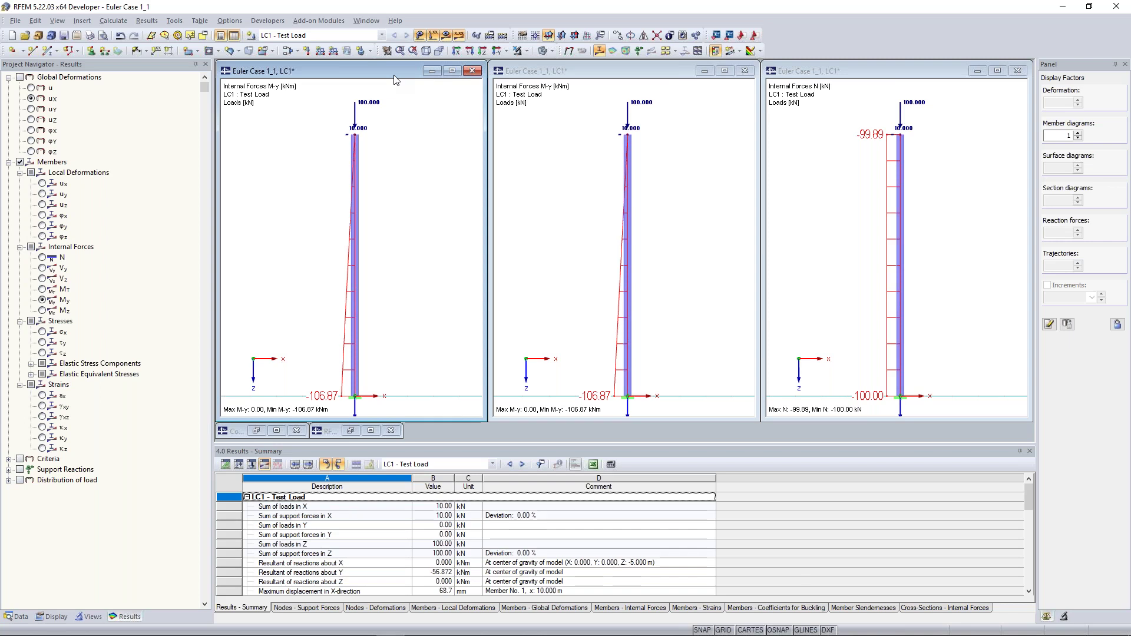
Display shear force Vz in one column window and global deformation uX in the middle one, keeping My in the remaining window.
click(882, 71)
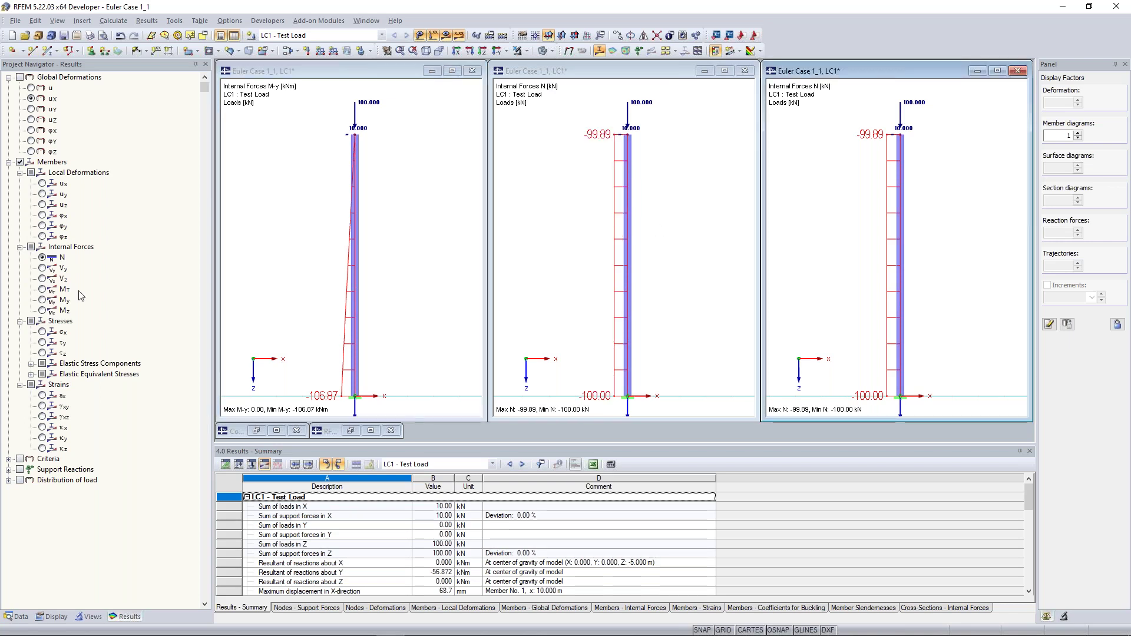
click(43, 279)
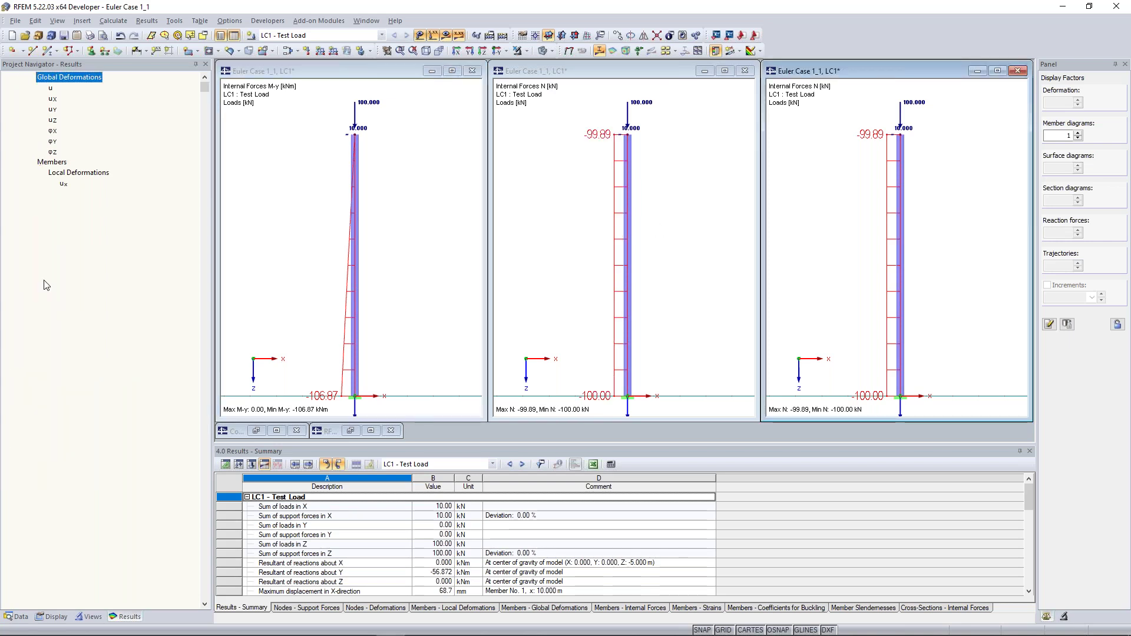
click(564, 76)
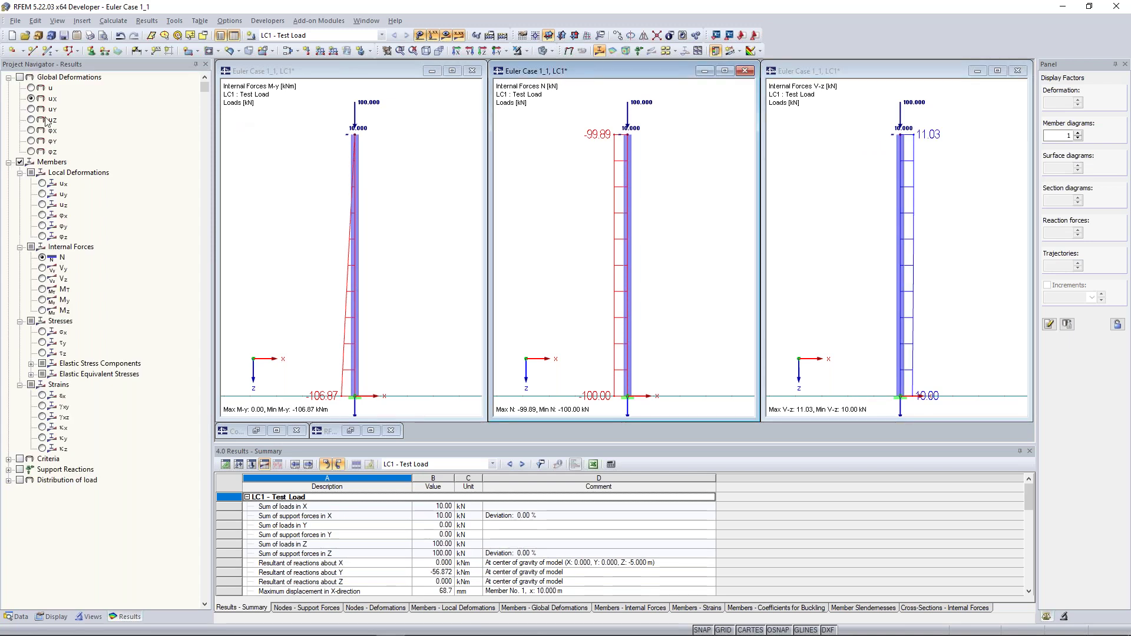
click(30, 99)
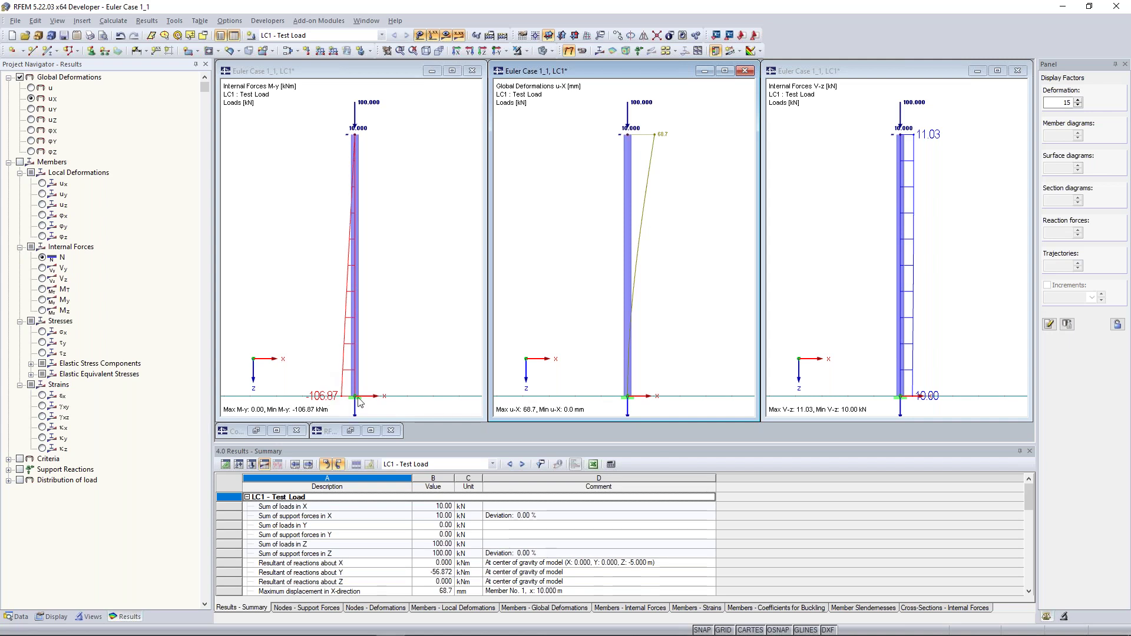
click(377, 182)
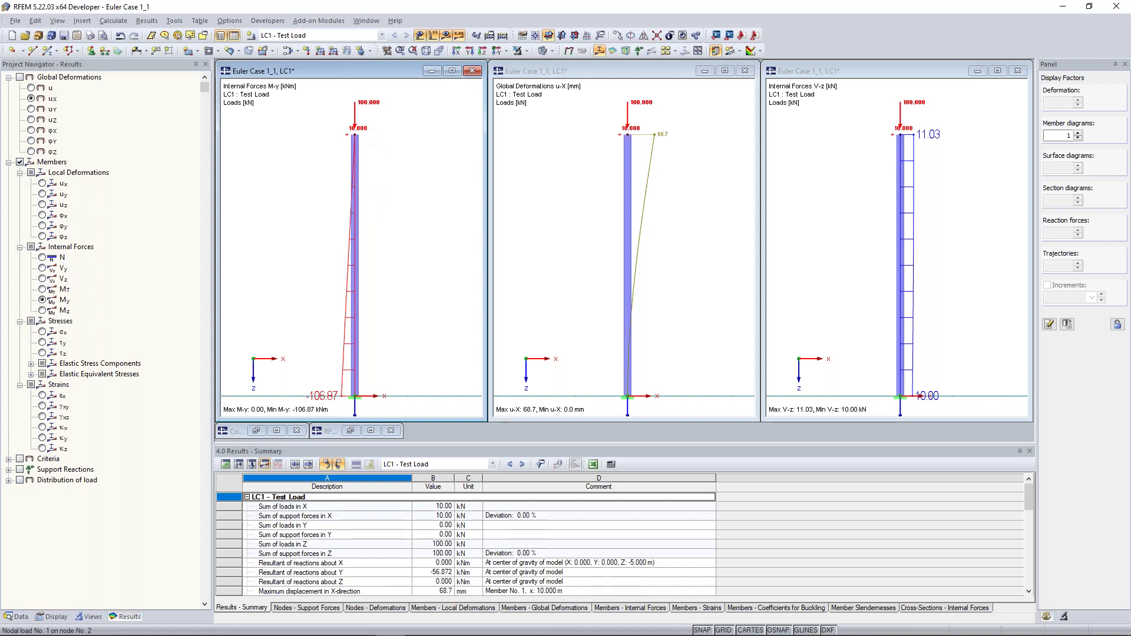
Minimize the column windows showing uX and Vz and maximize the window showing bending moment My.
click(388, 136)
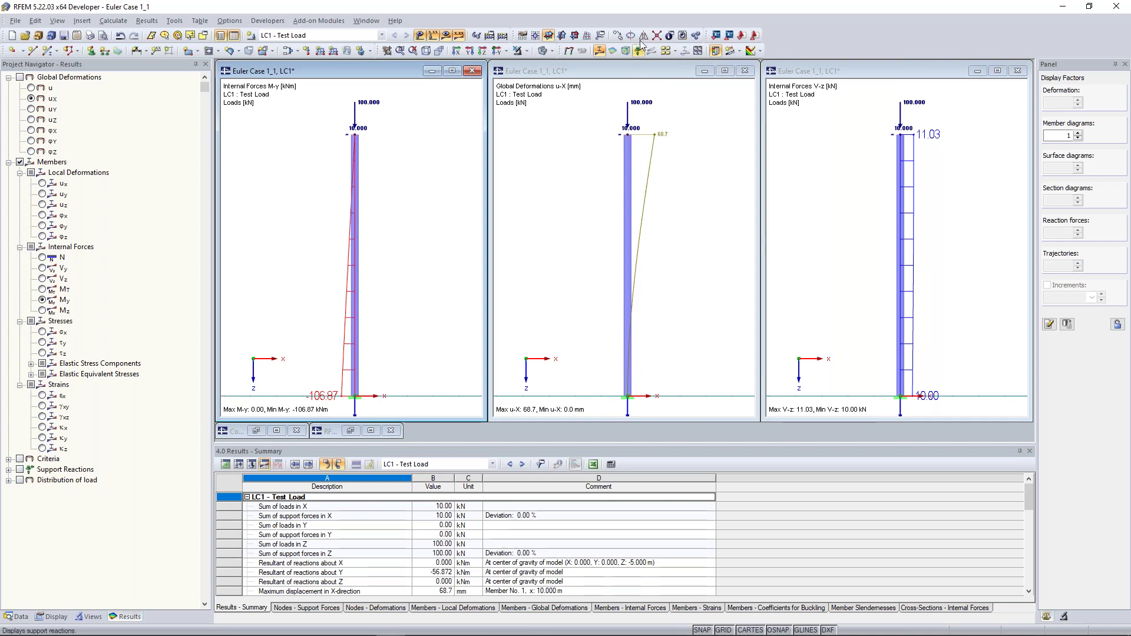
click(704, 70)
click(978, 71)
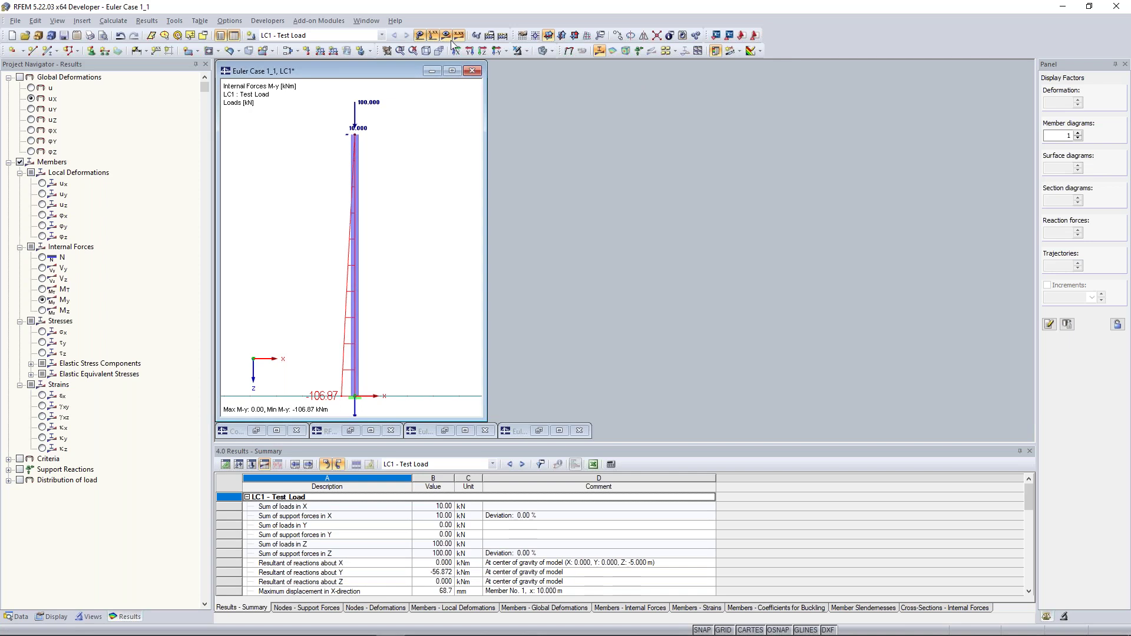
click(366, 20)
click(618, 180)
click(447, 69)
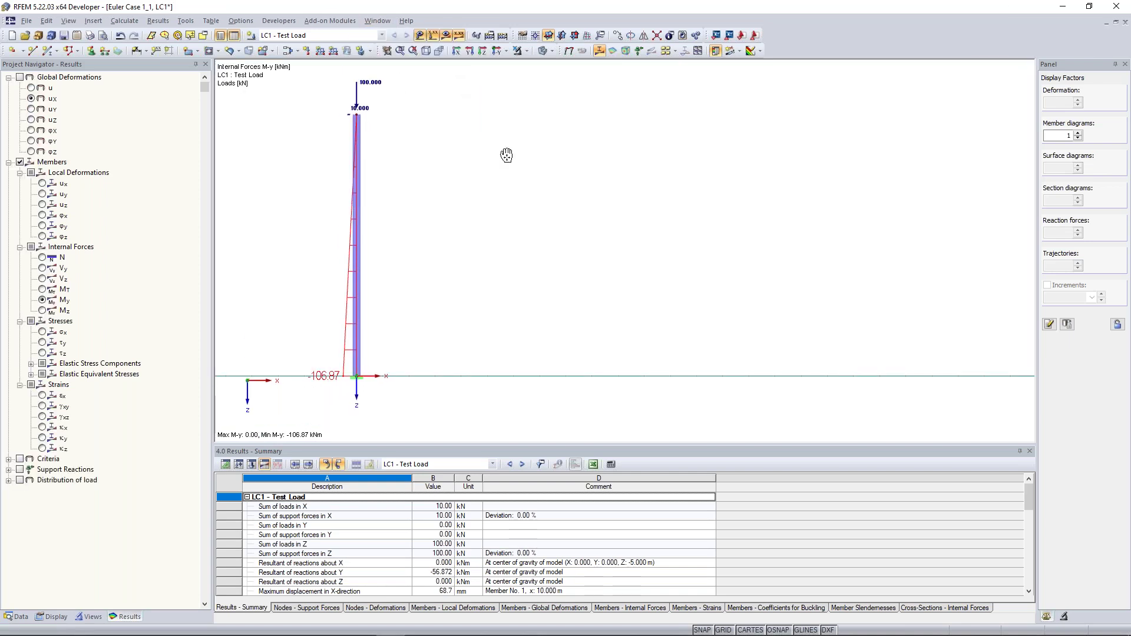
Remove the horizontal force from the column's top nodal load by setting PX to 0 kN.
double_click(447, 114)
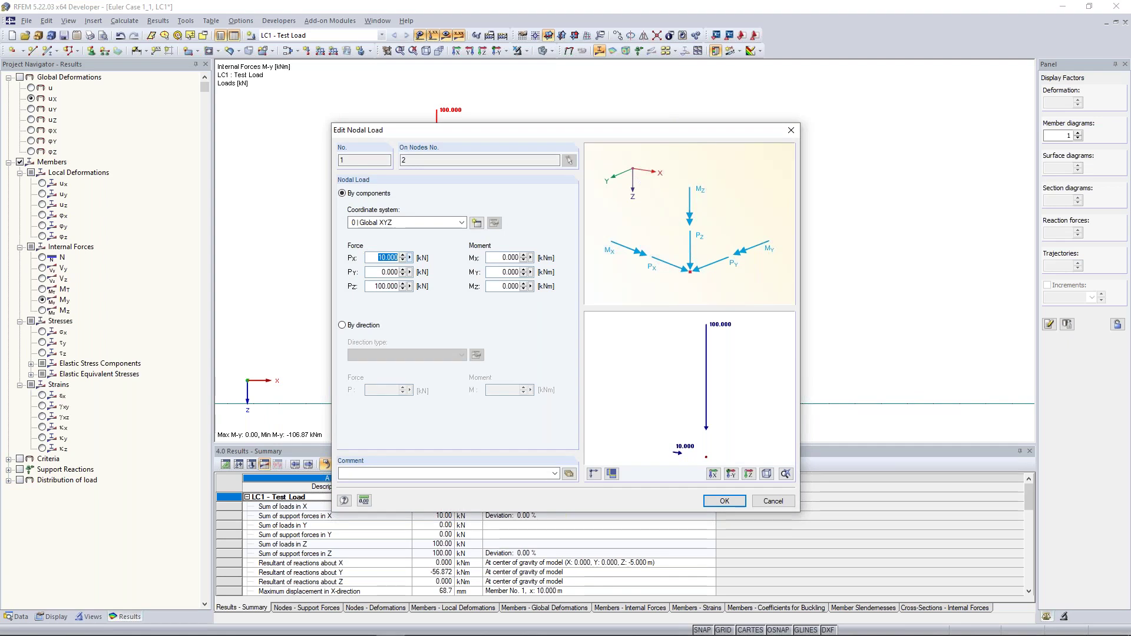
text(20)
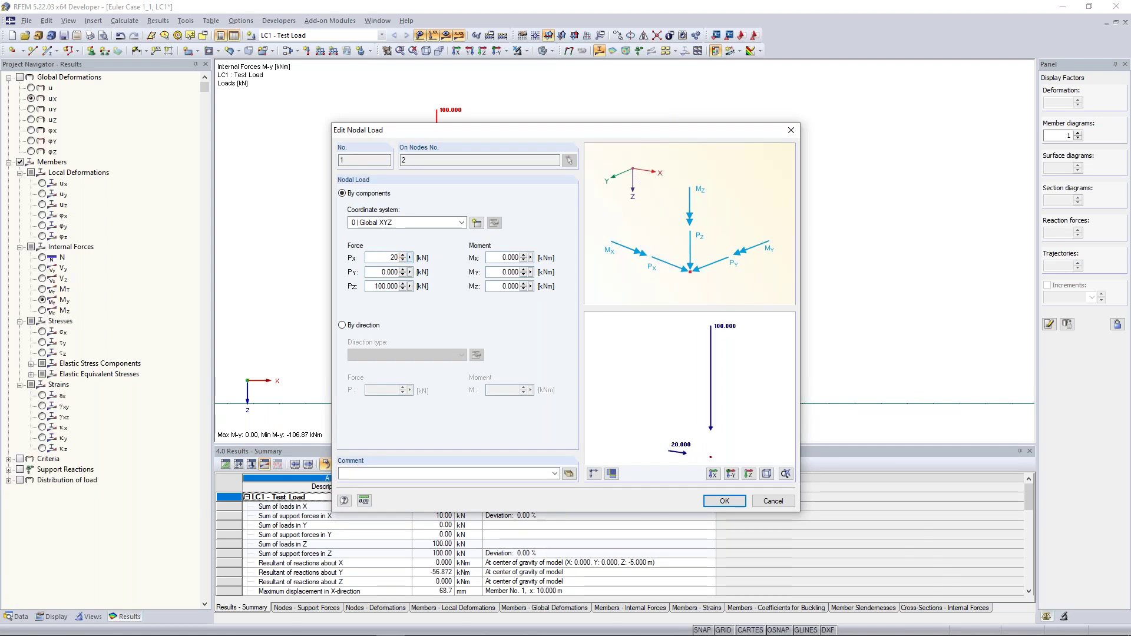
key(BackSpace)
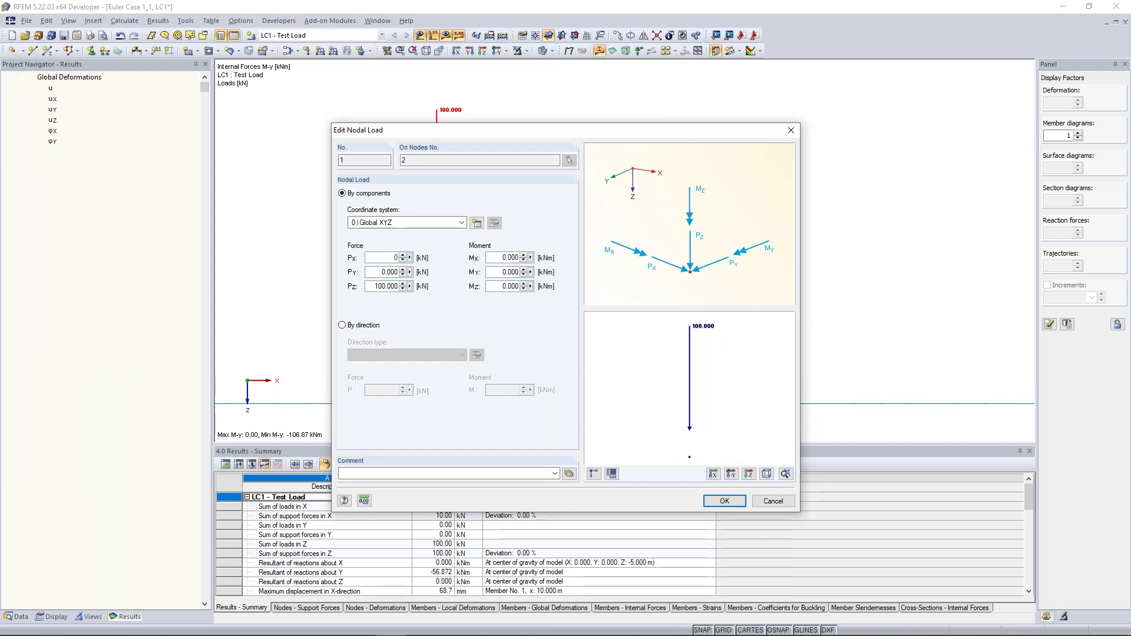
click(713, 501)
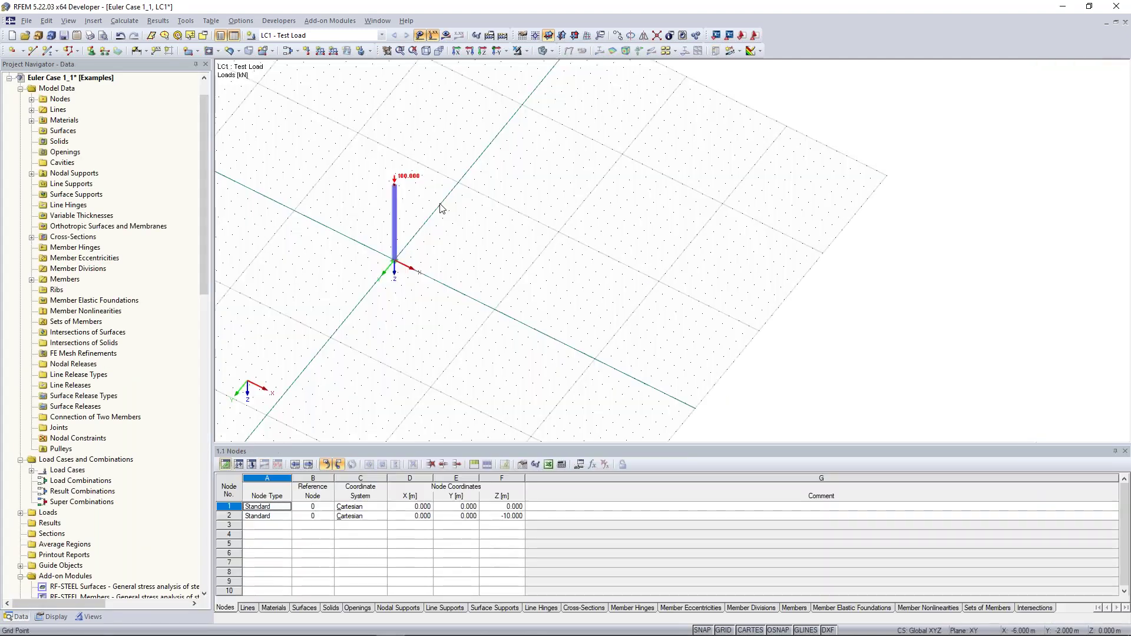
Open the RF-STABILITY module with four lowest eigenvalues and axial forces imported from LC1 - Test Load.
middle_drag(462, 204, 542, 144)
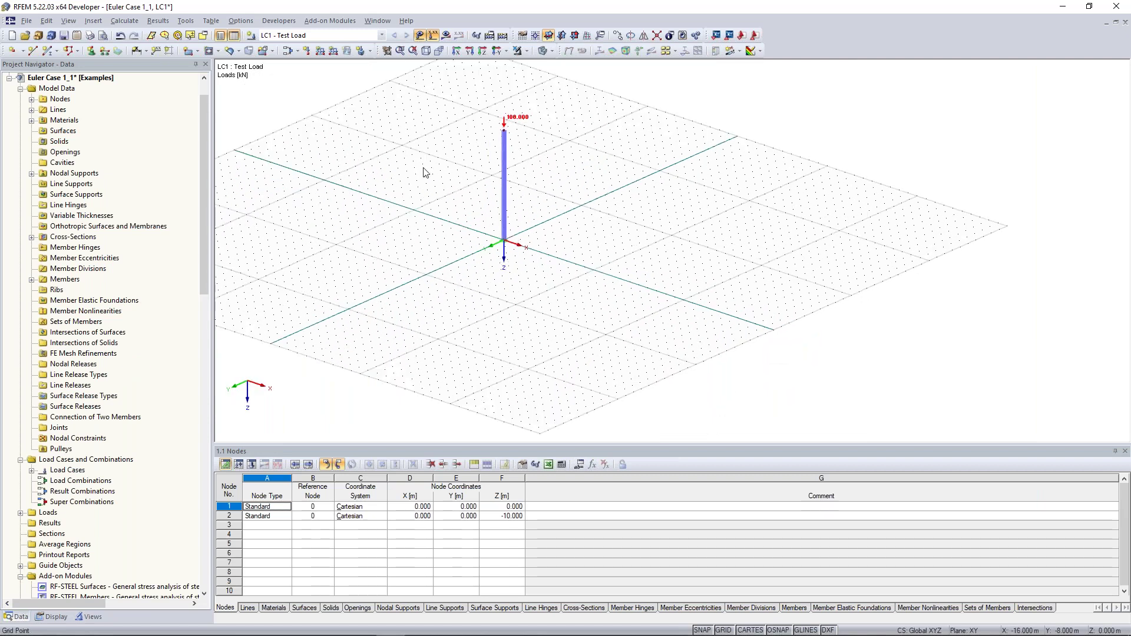
middle_drag(496, 214, 528, 222)
scroll(497, 211, up, 5)
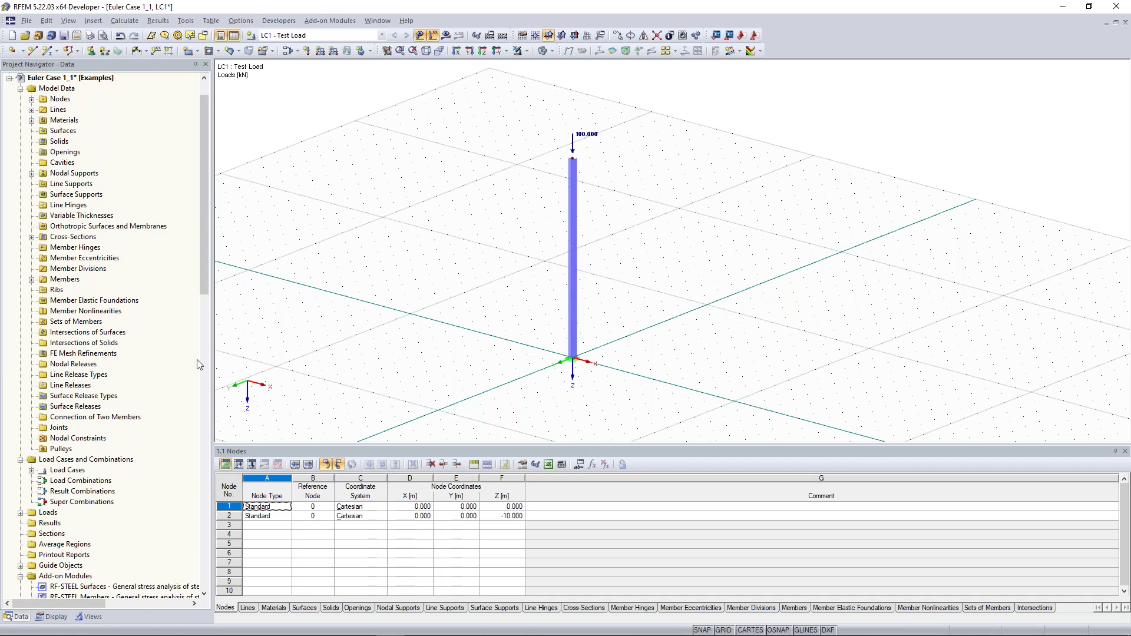
scroll(198, 365, down, 20)
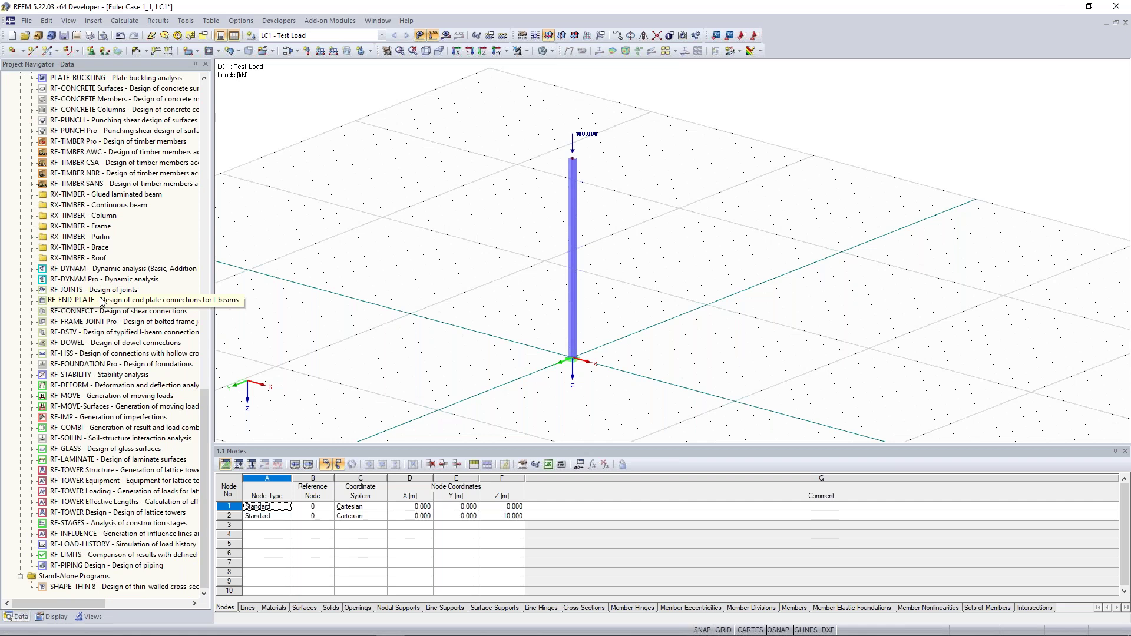
double_click(82, 375)
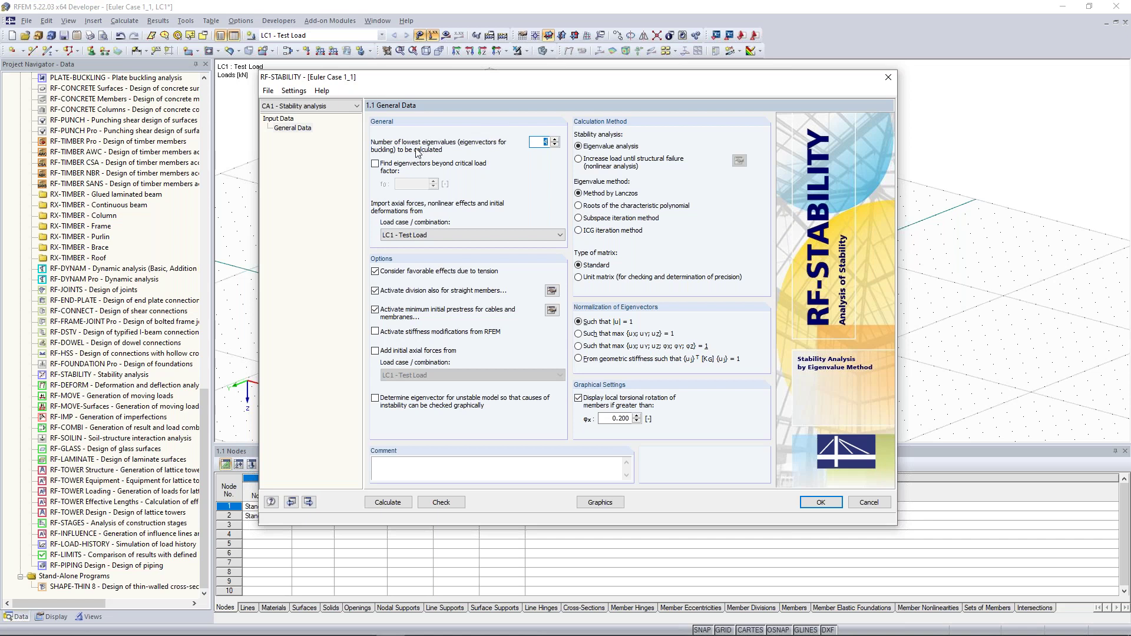
click(541, 141)
click(555, 139)
click(537, 143)
click(386, 235)
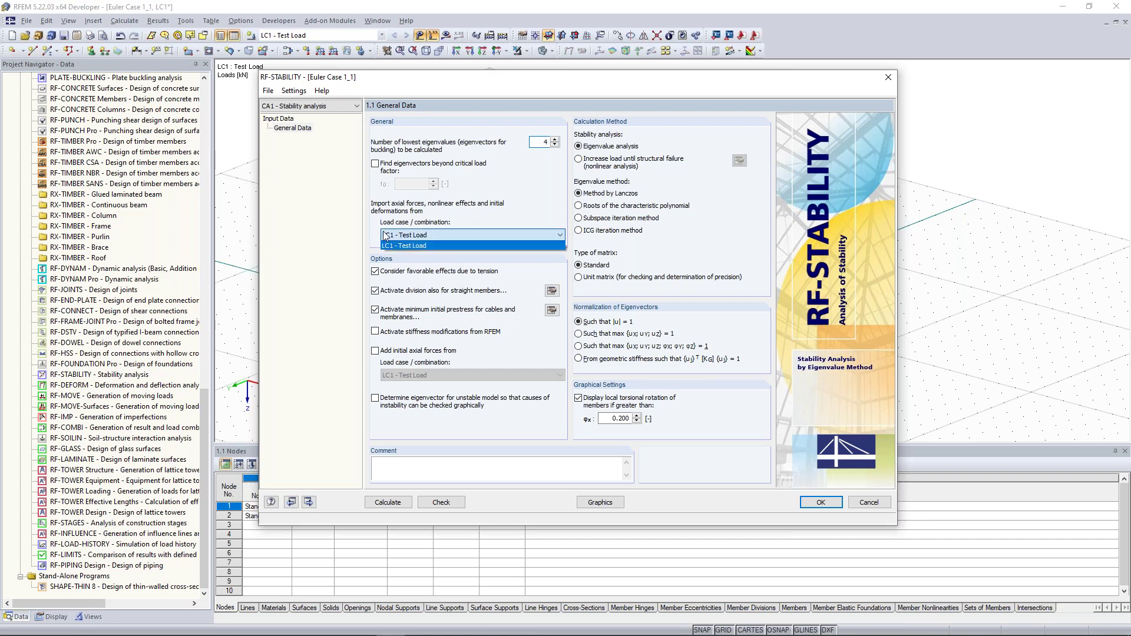
click(409, 246)
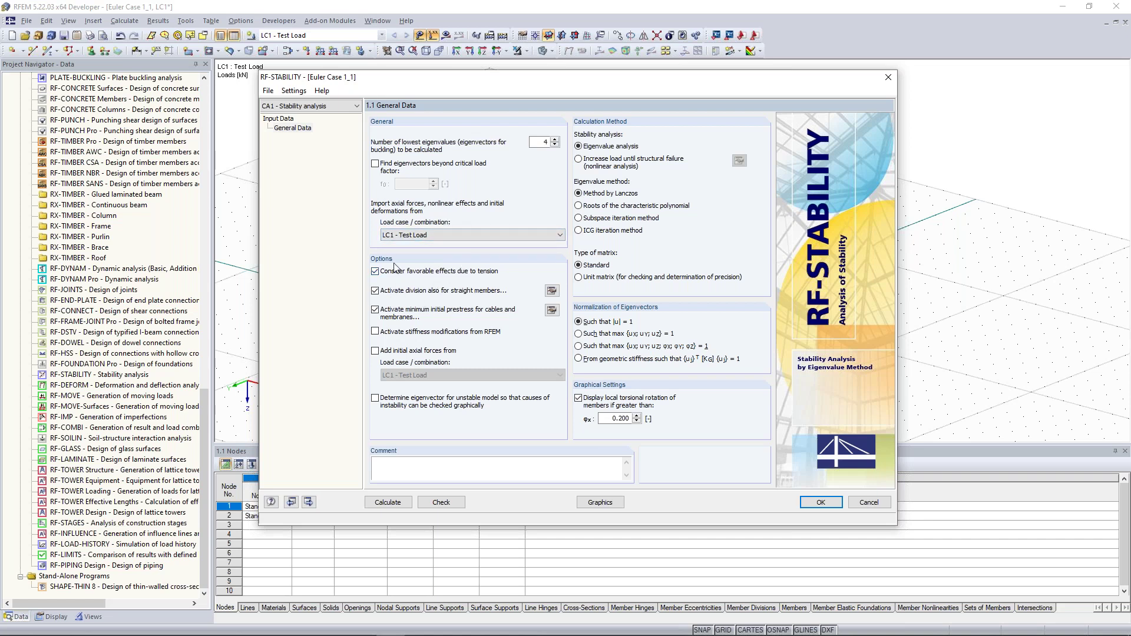
Disable favorable tension effects and minimum initial prestress, and set the minimum number of member divisions for straight members to 10.
click(376, 272)
click(374, 311)
click(552, 291)
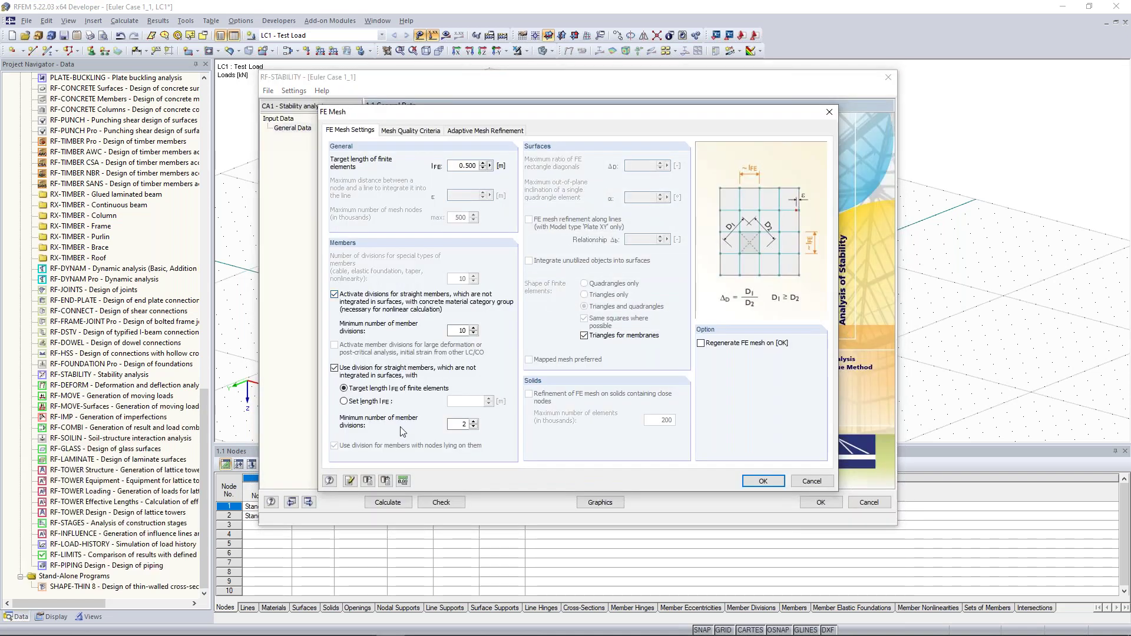
double_click(464, 425)
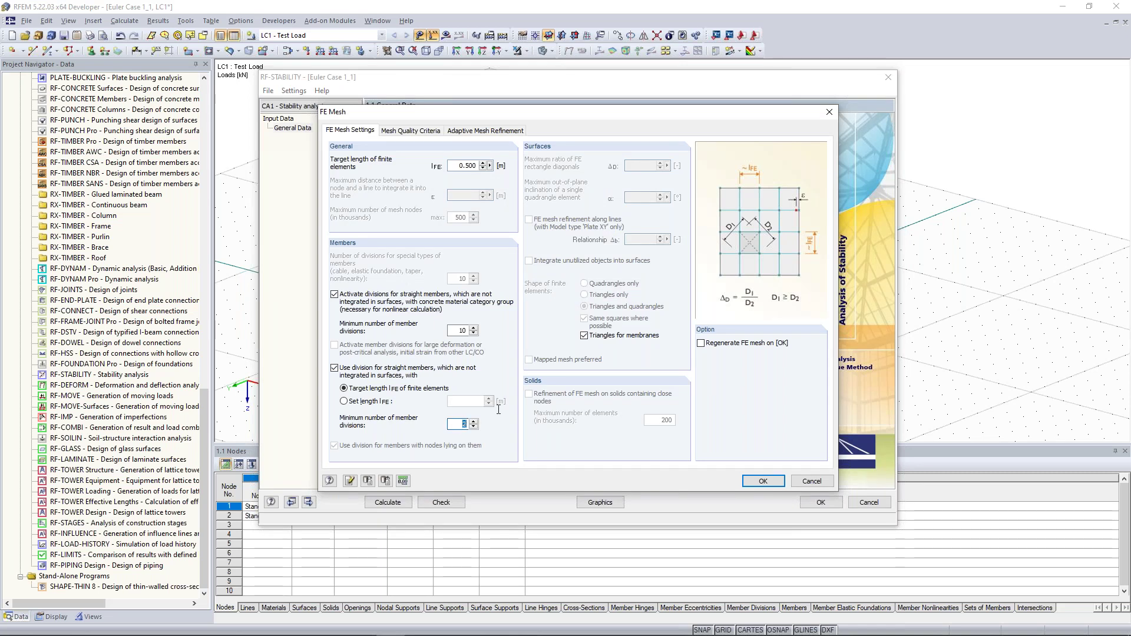
text(10)
click(763, 482)
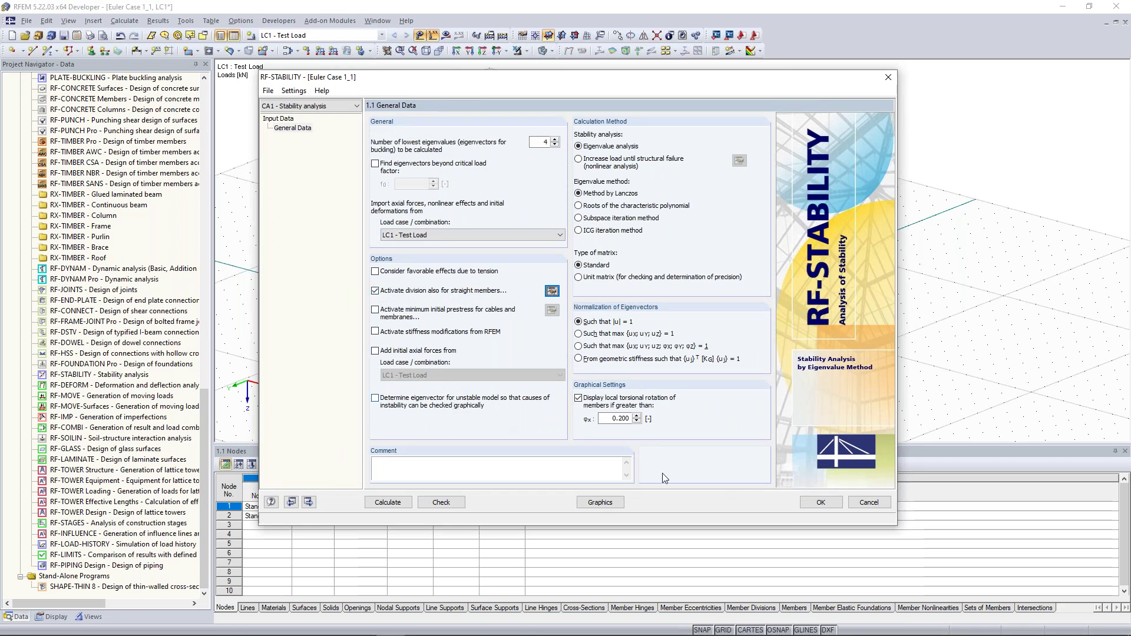
click(830, 504)
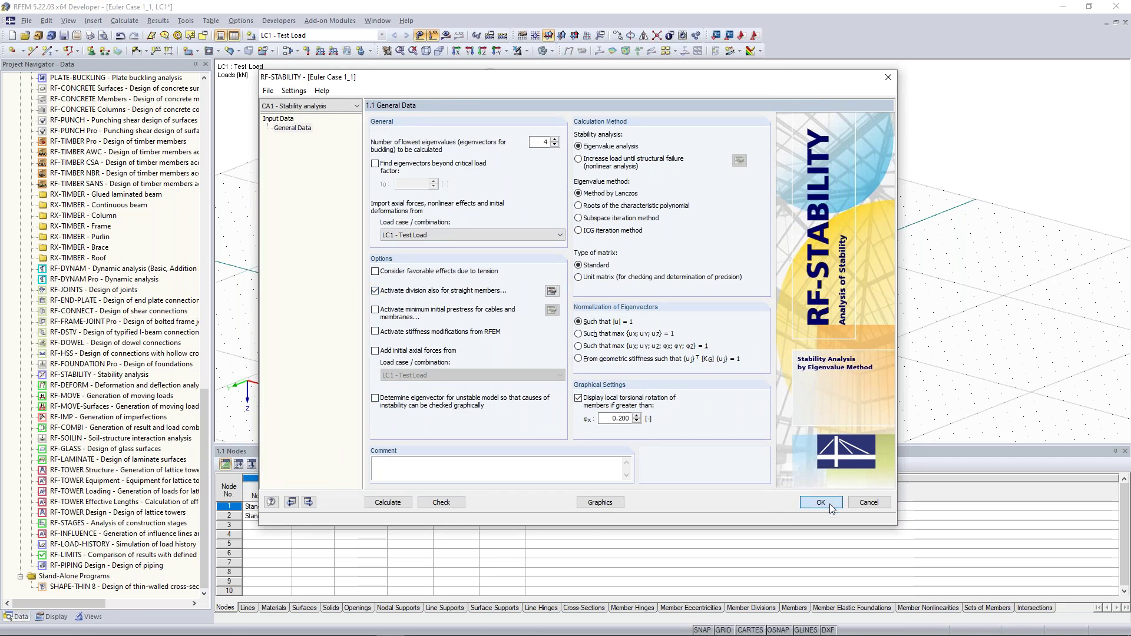
Review the method of analysis in the calculation parameters of load case LC1 - Test Load.
click(298, 55)
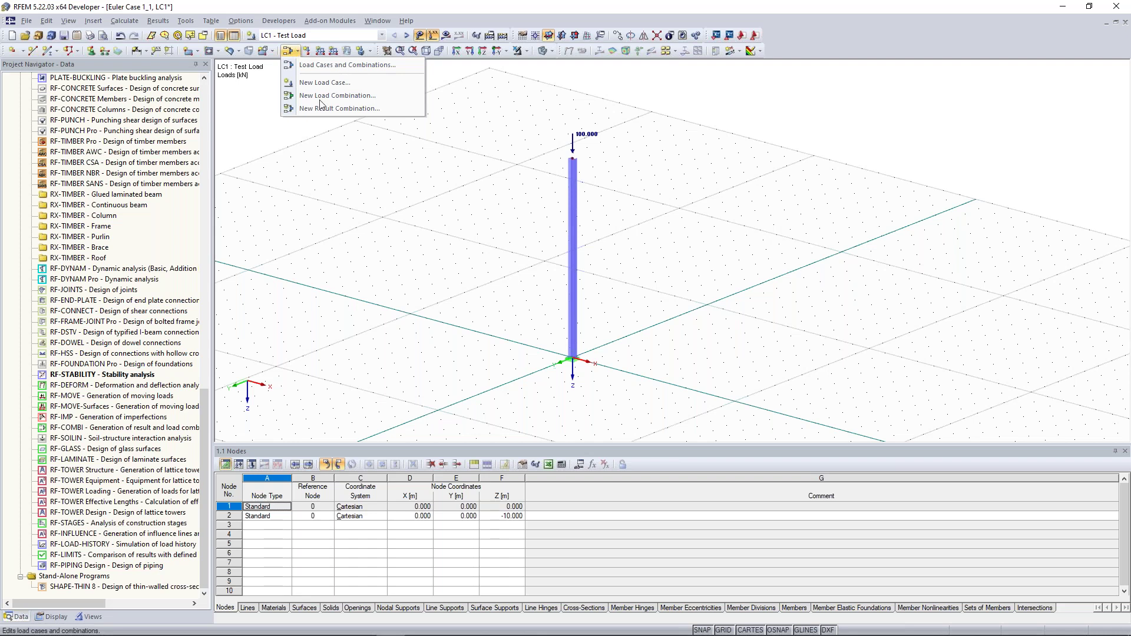
click(357, 145)
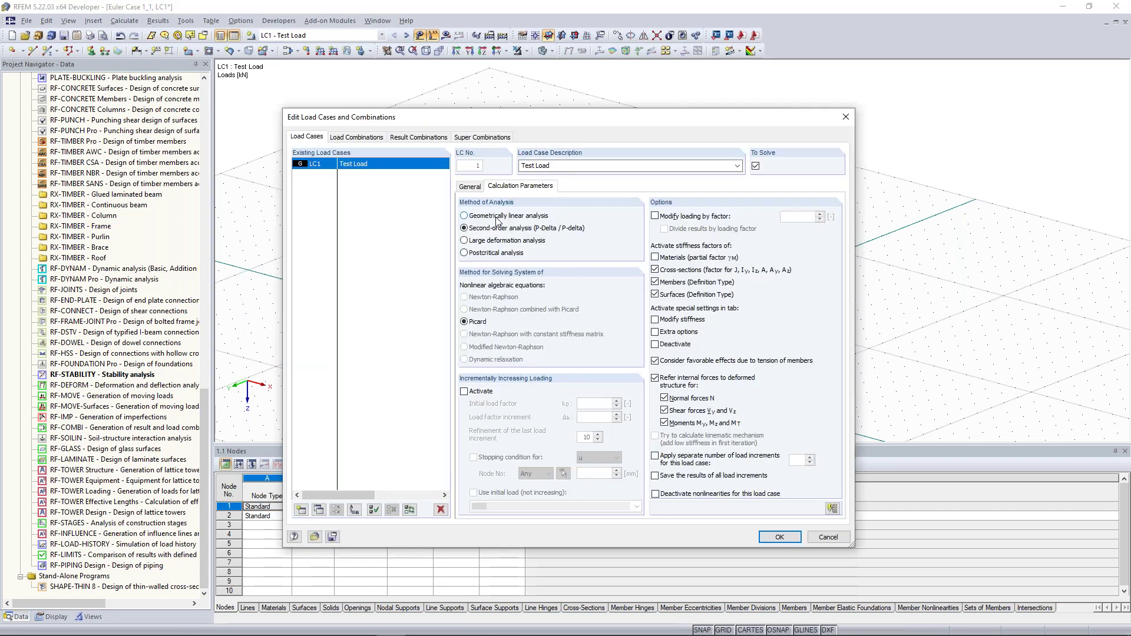
click(779, 537)
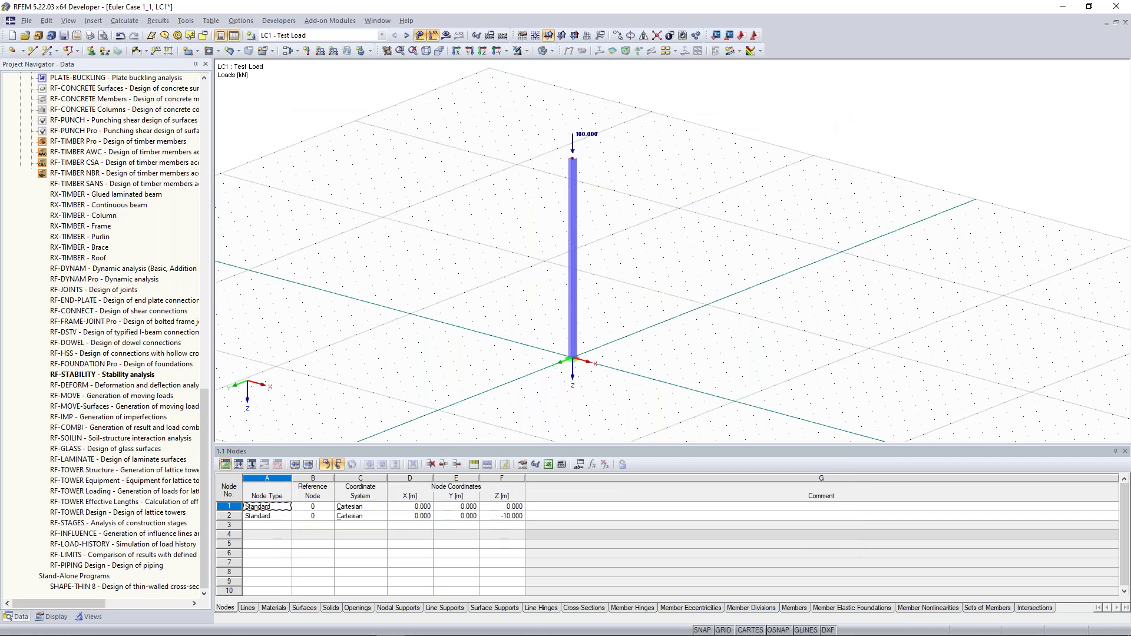
Reopen RF-STABILITY and calculate stability analysis case CA1.
click(114, 376)
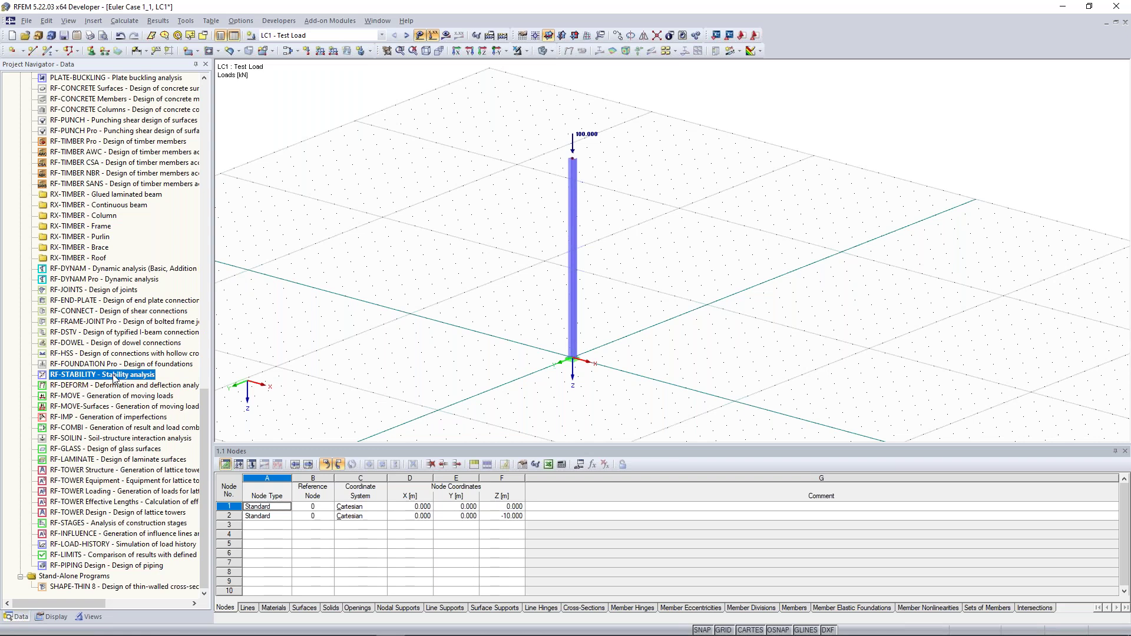
double_click(114, 377)
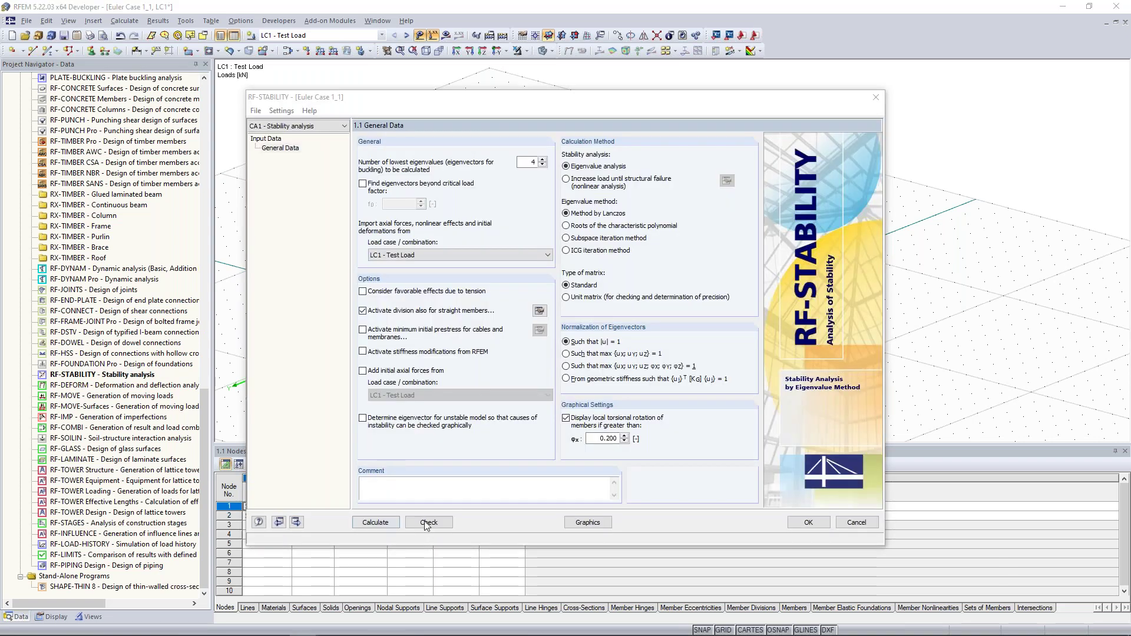
click(375, 522)
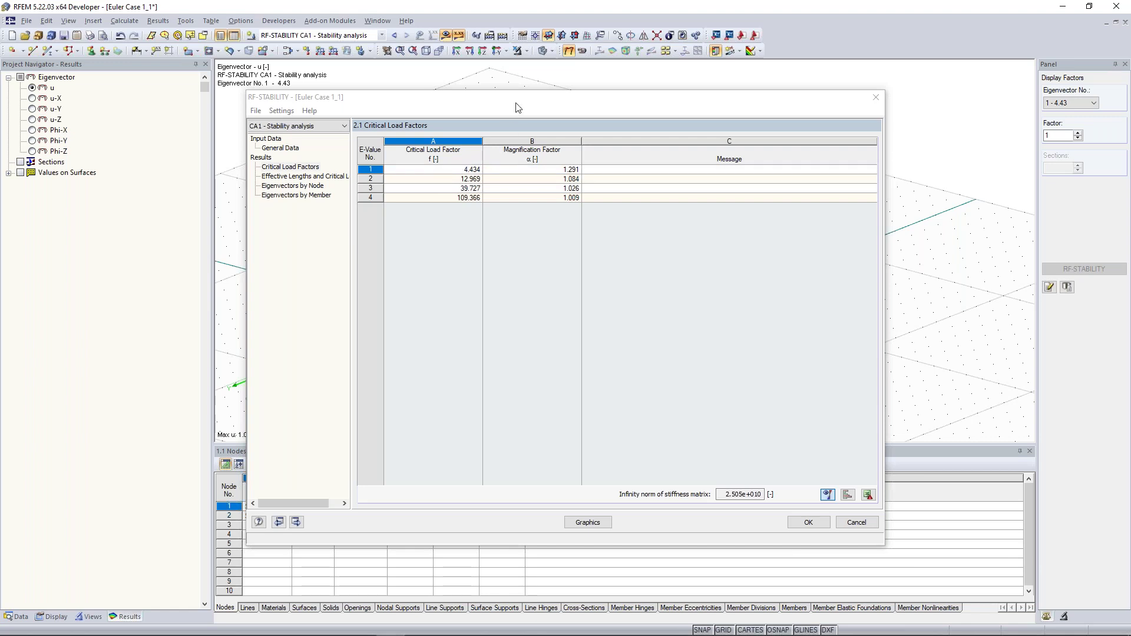
Examine the critical load factors and magnification factors alongside the column's first buckling shape in the model view.
drag(517, 103, 570, 133)
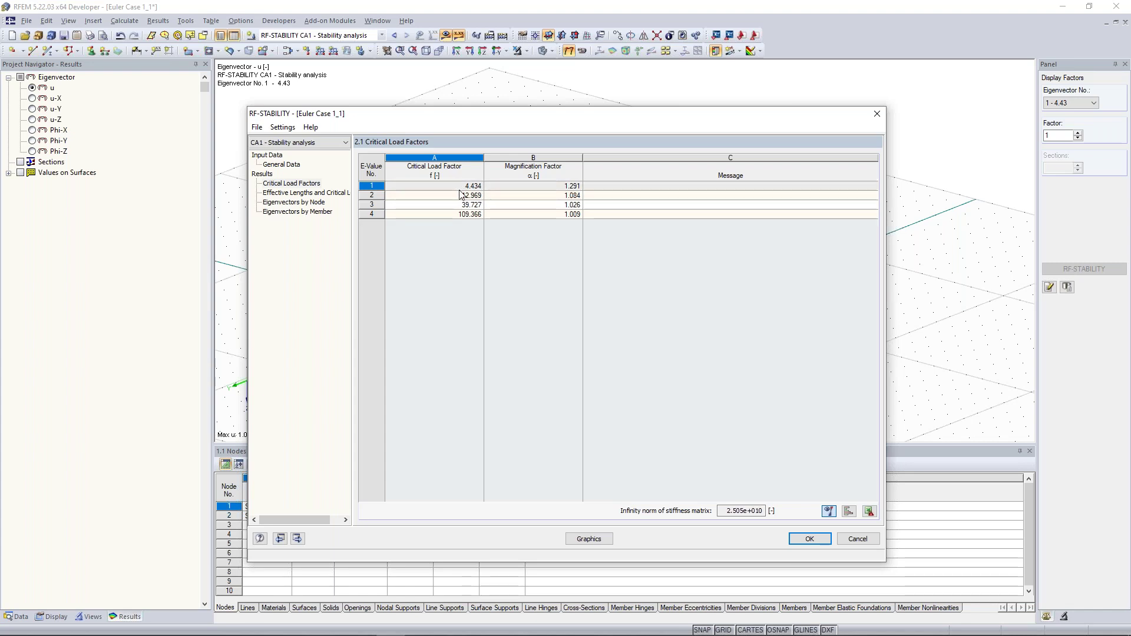
drag(506, 119, 490, 215)
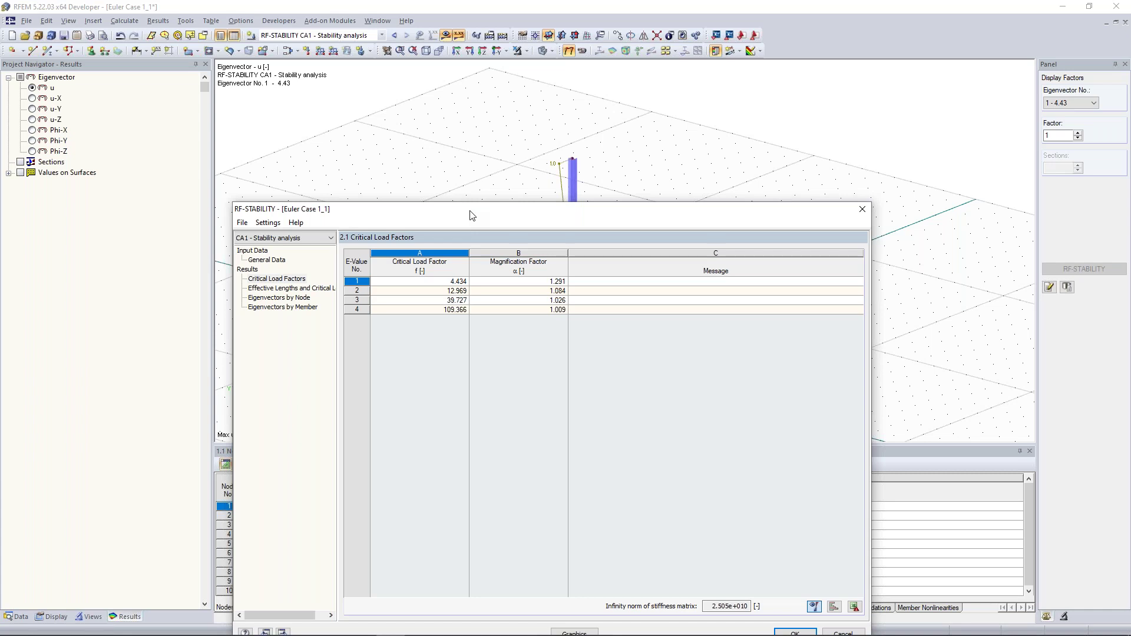
drag(471, 215, 470, 139)
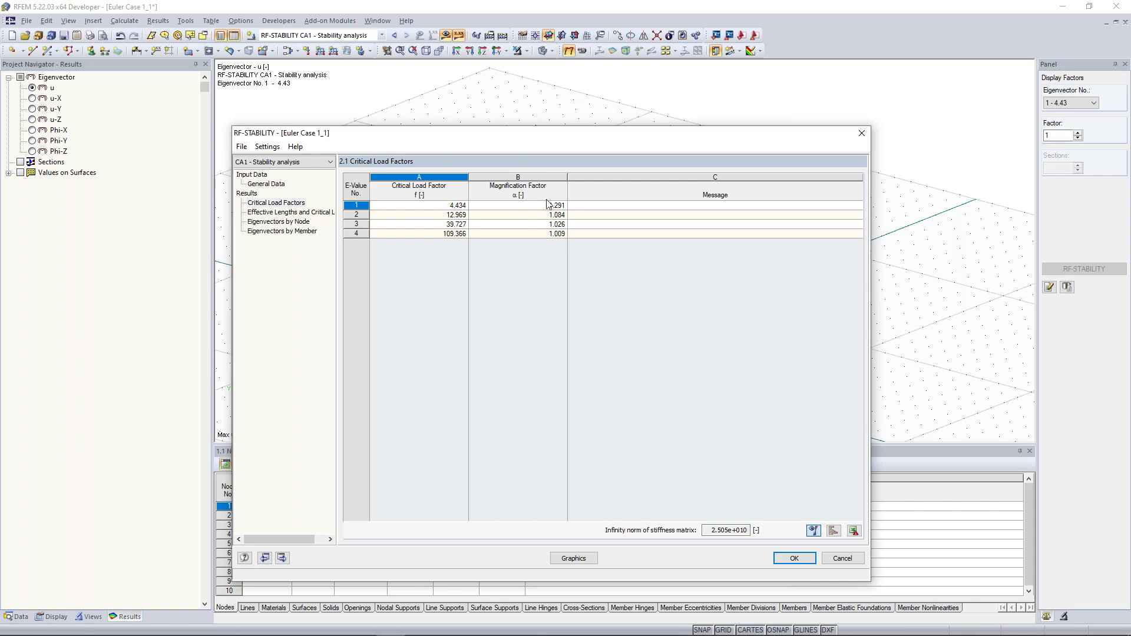
drag(547, 135, 561, 305)
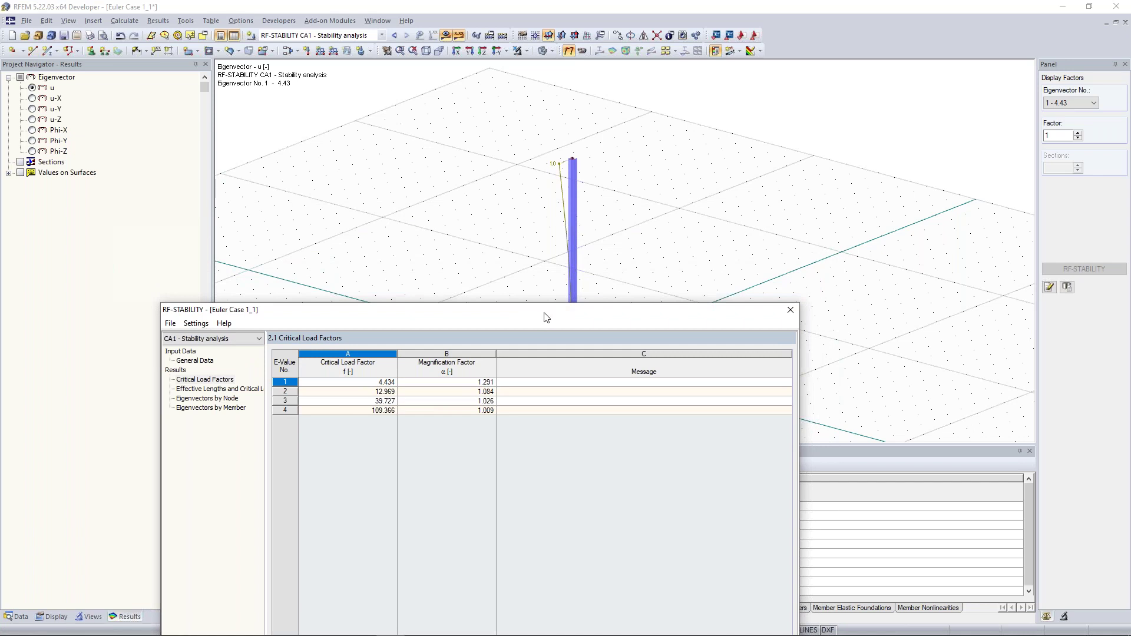
drag(546, 317, 547, 323)
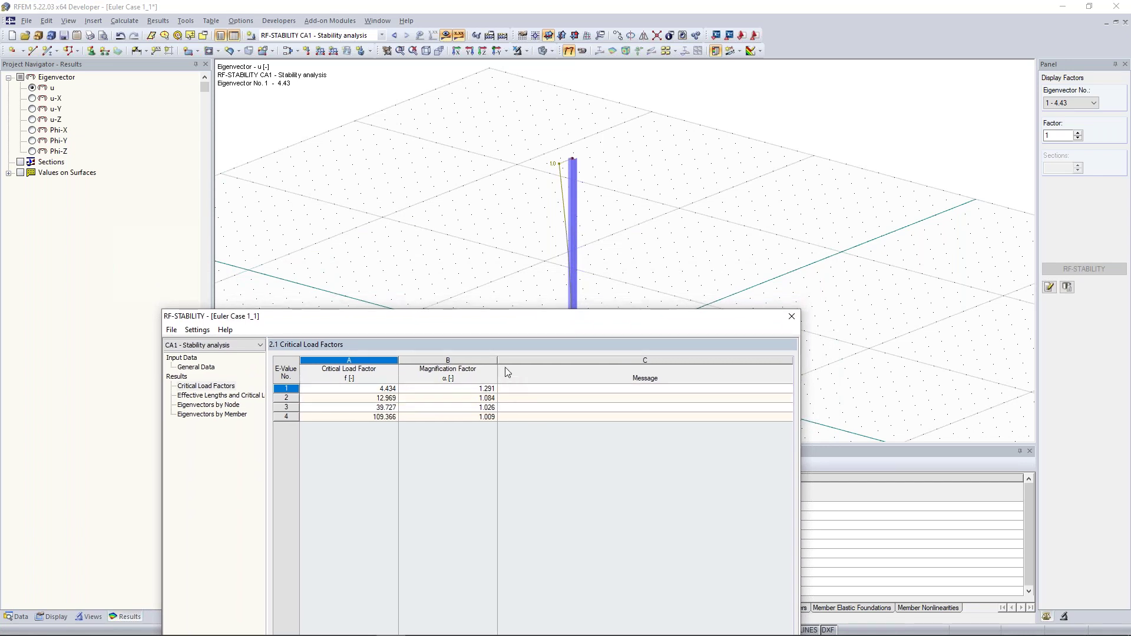
drag(502, 318, 506, 302)
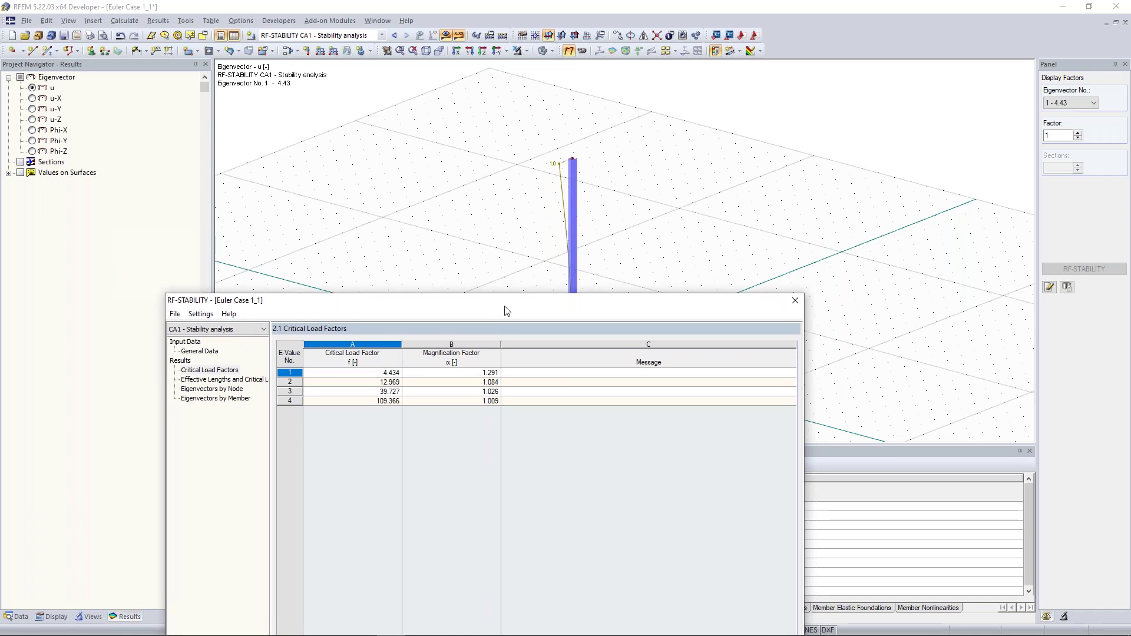
drag(514, 304, 528, 198)
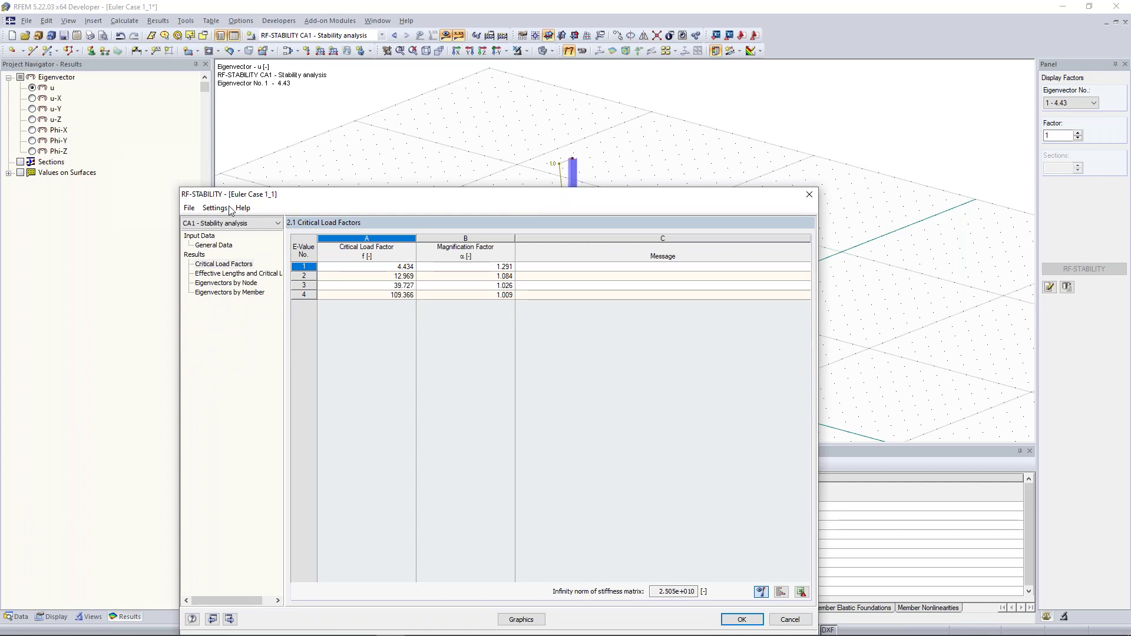
Examine the column's effective lengths, effective length factors and critical loads for each eigenvector.
click(231, 275)
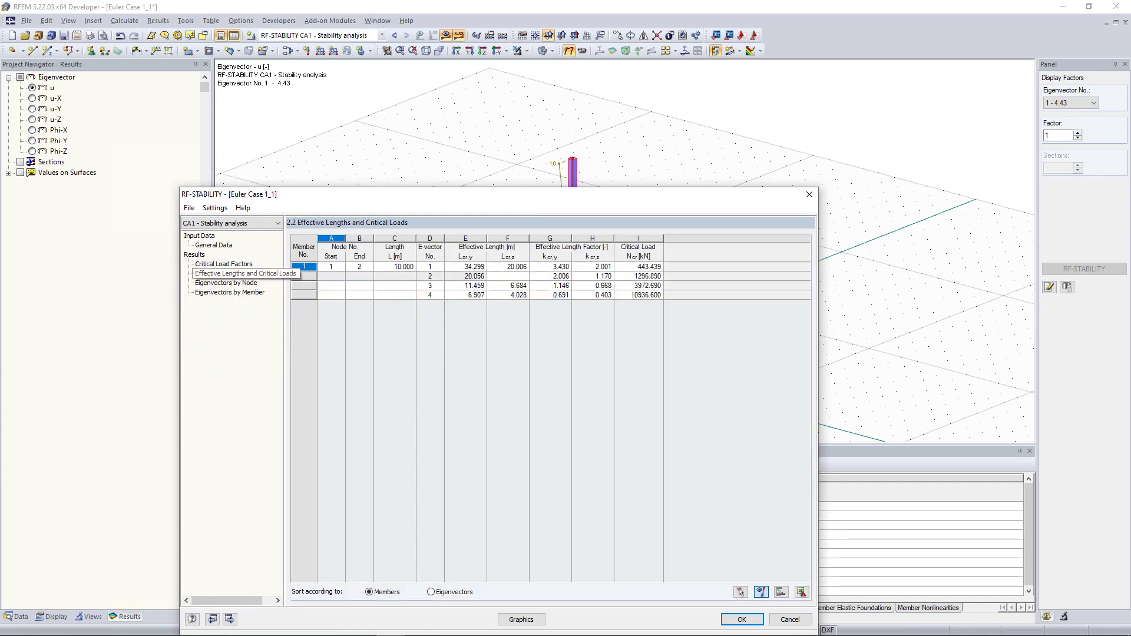
click(451, 177)
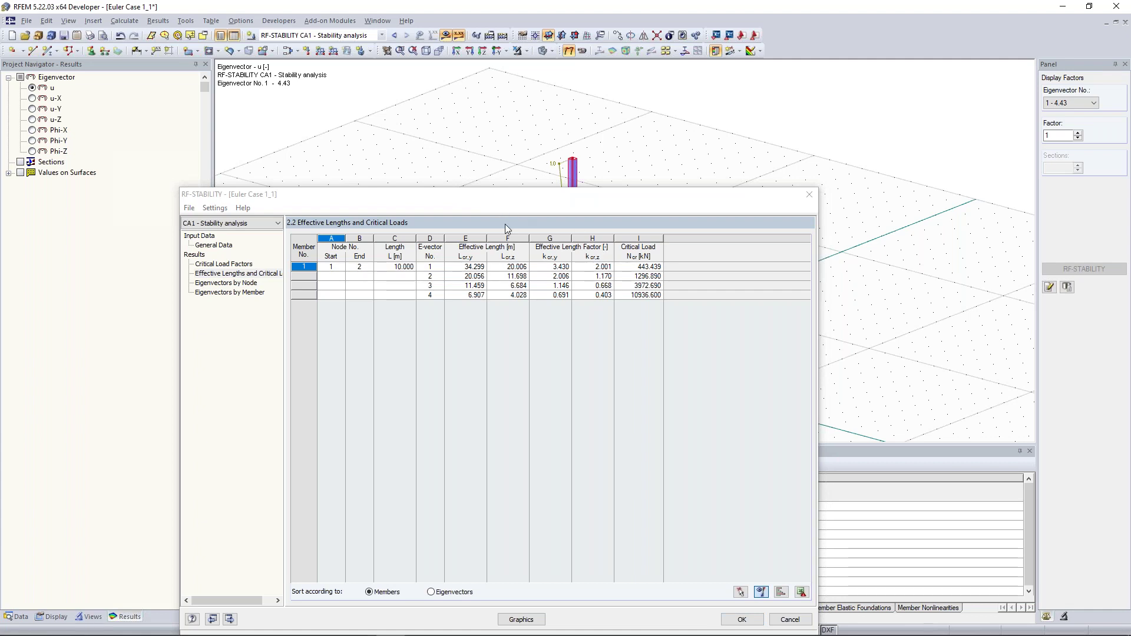
click(643, 271)
drag(603, 196, 599, 209)
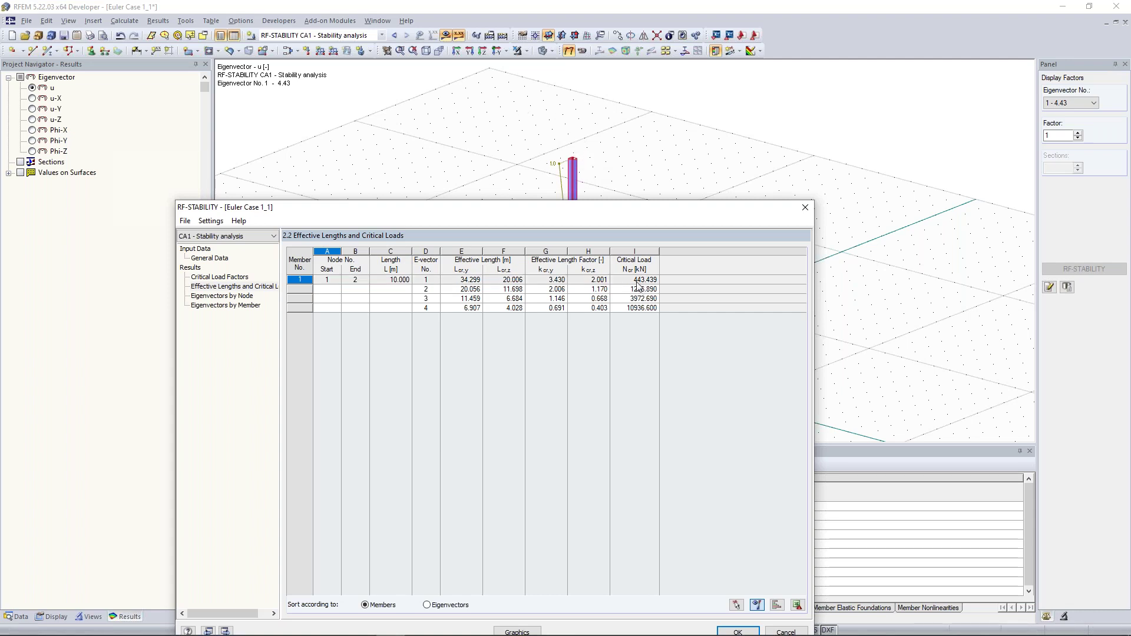
mouse_move(558, 203)
mouse_down()
mouse_move(569, 189)
mouse_move(574, 202)
mouse_up()
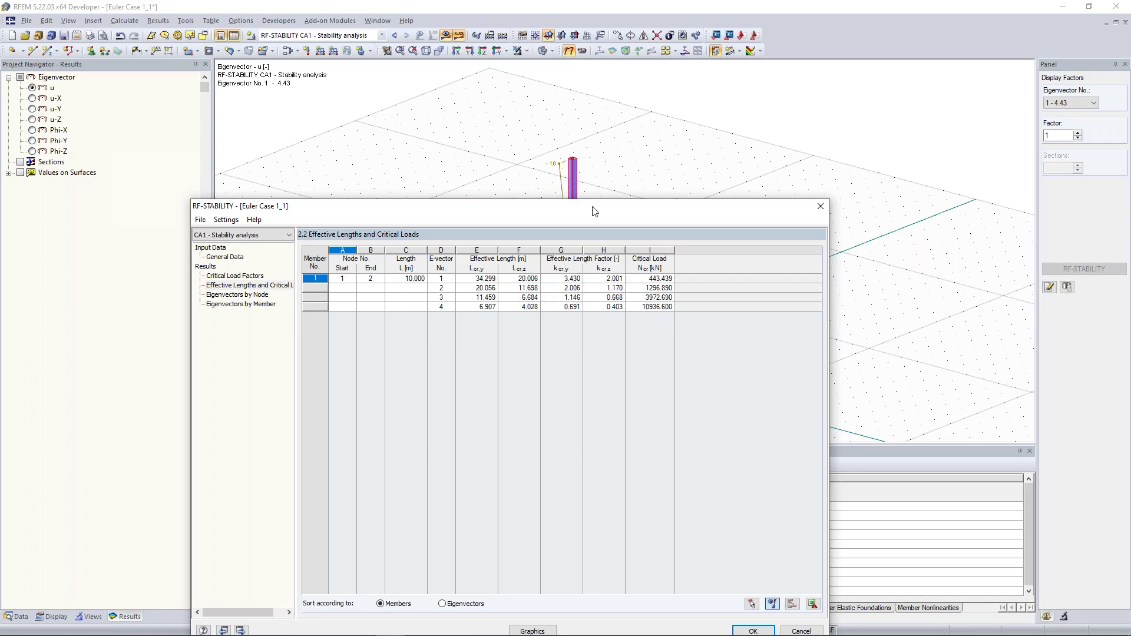
drag(592, 213, 569, 202)
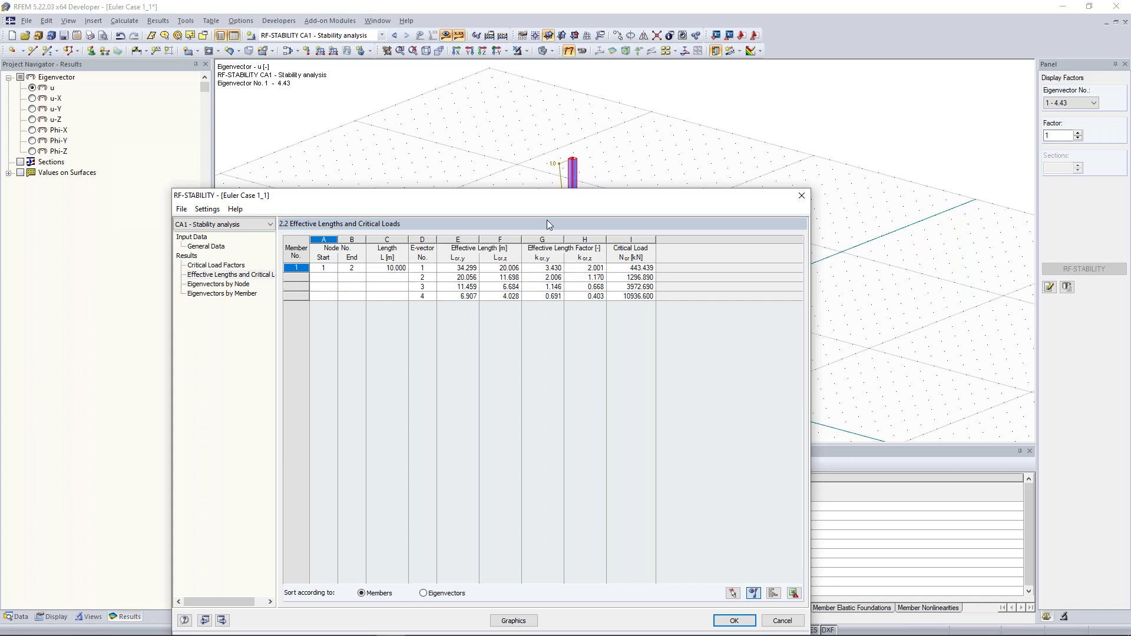
Leave the effective lengths table for the graphical results and view the column's first buckling shape in the model.
drag(550, 196, 556, 124)
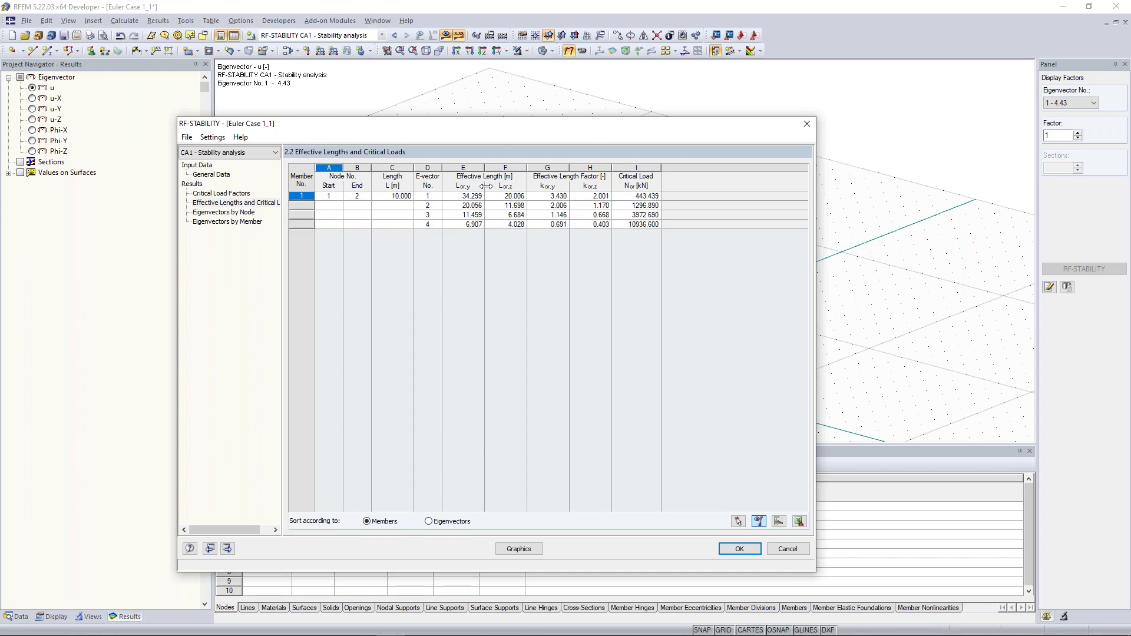
mouse_move(548, 130)
mouse_down()
mouse_move(540, 235)
mouse_move(555, 114)
mouse_up()
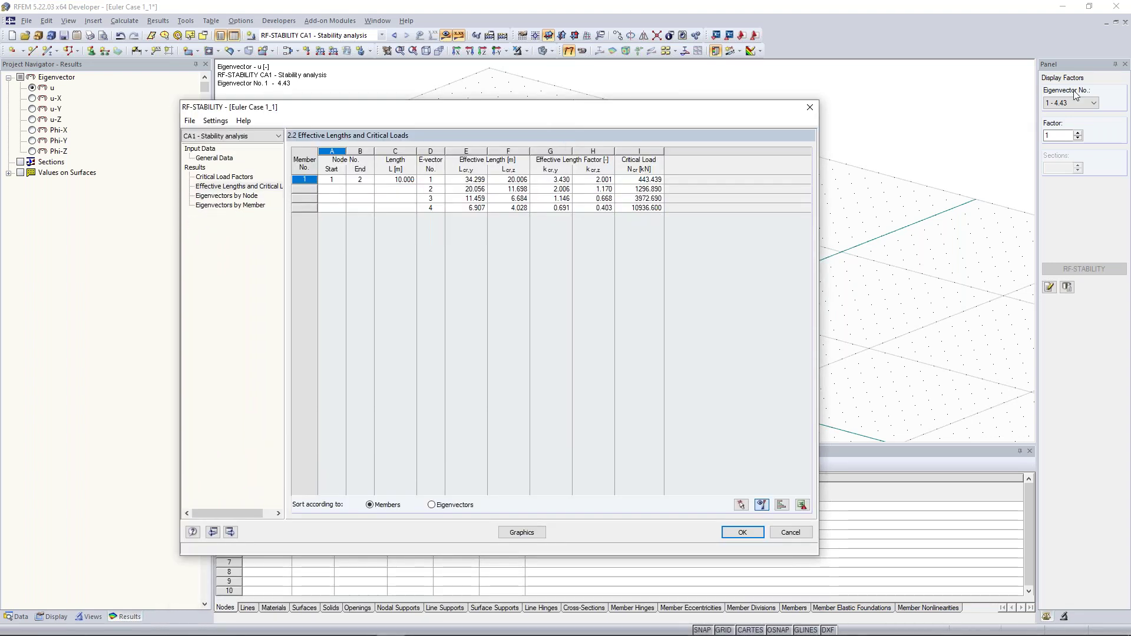
click(522, 533)
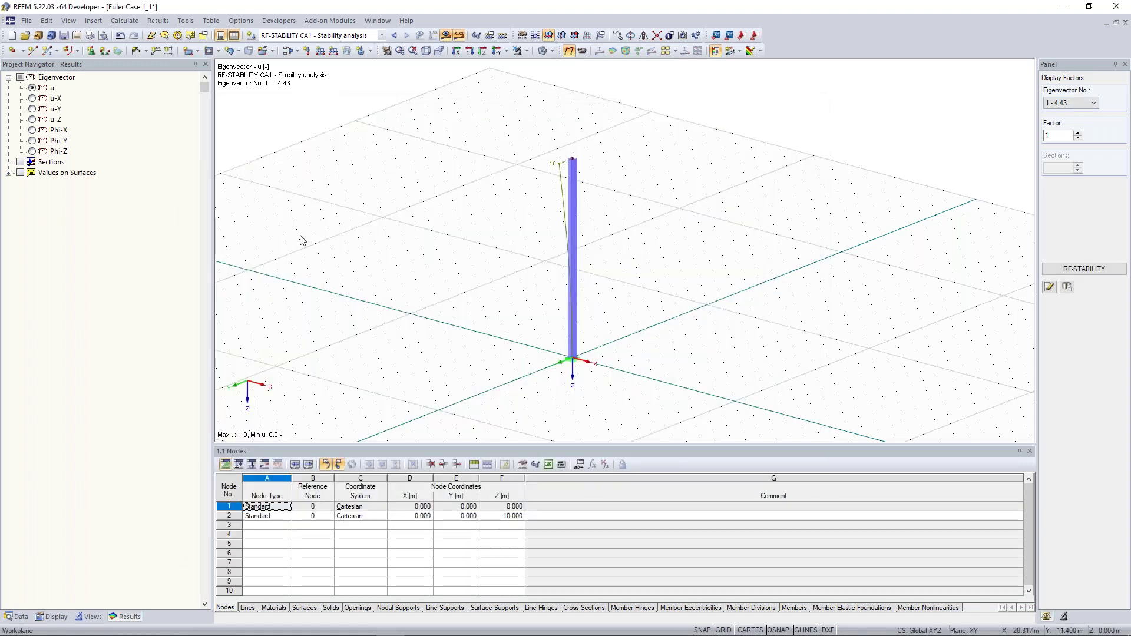
ctrl+middle_drag(685, 204, 528, 137)
scroll(540, 172, up, 2)
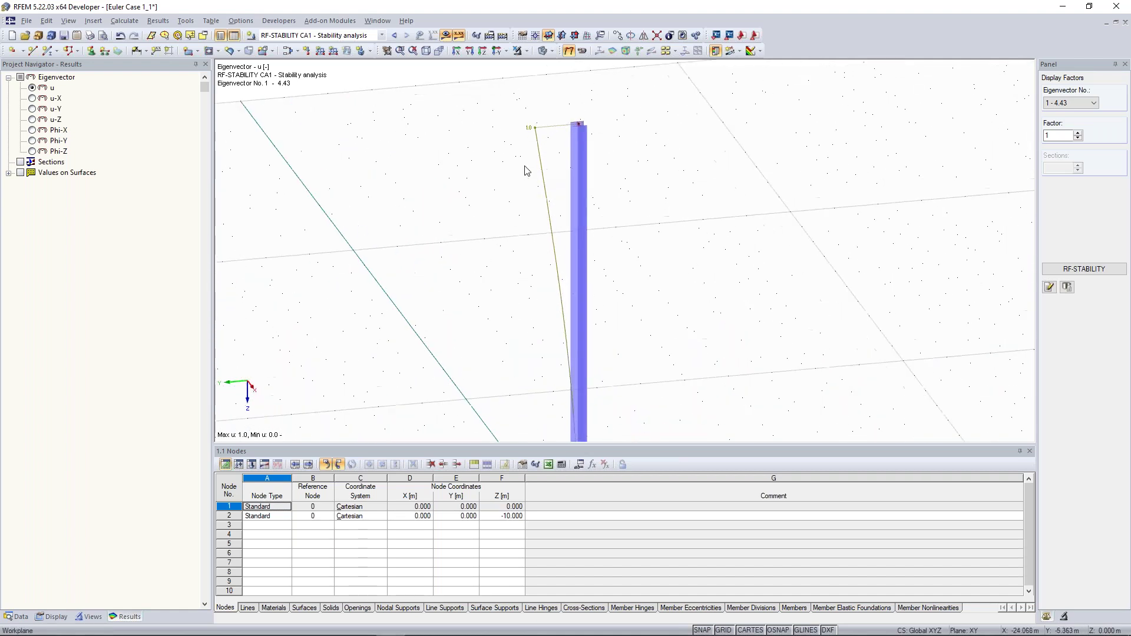
ctrl+middle_drag(473, 171, 503, 182)
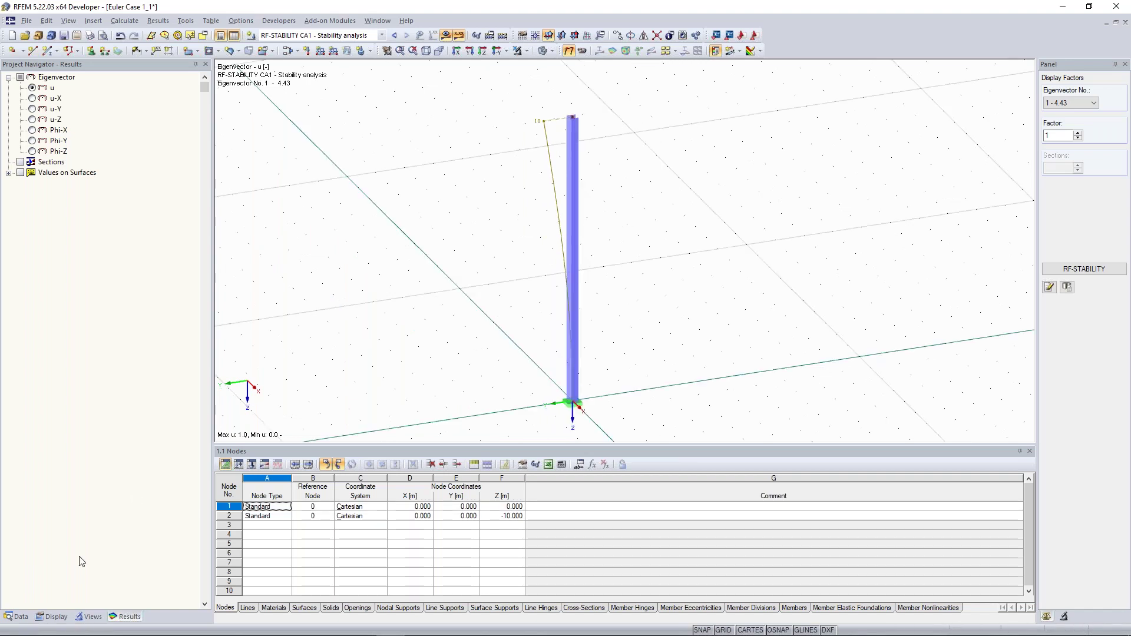
Set the member deformation display to Cross-Sections Colored for the buckling shape.
click(56, 616)
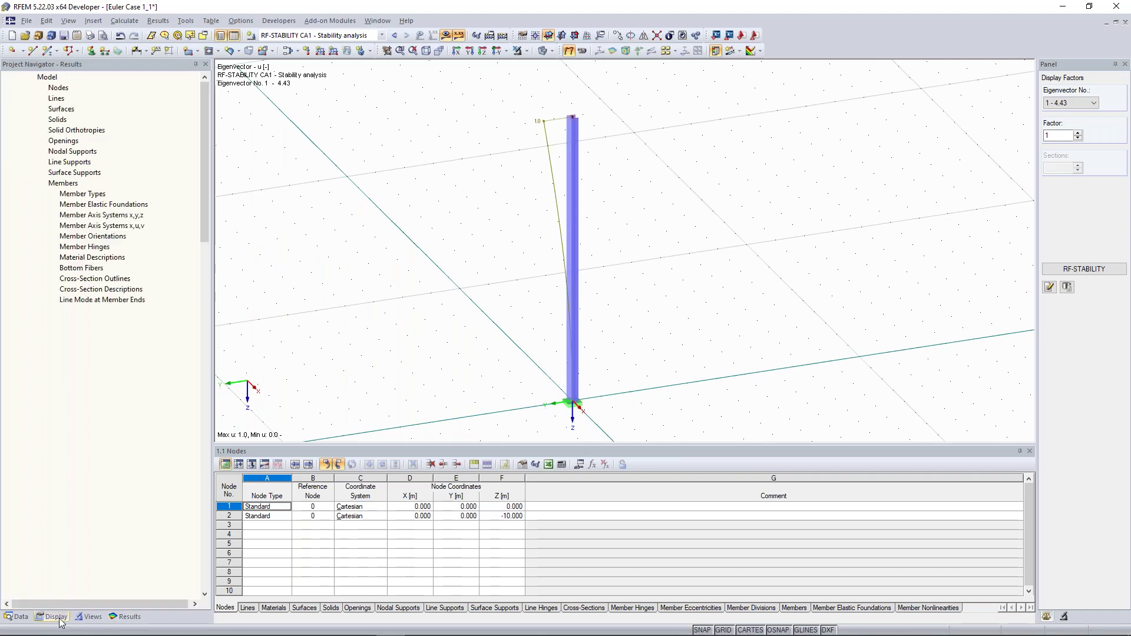
scroll(115, 483, down, 15)
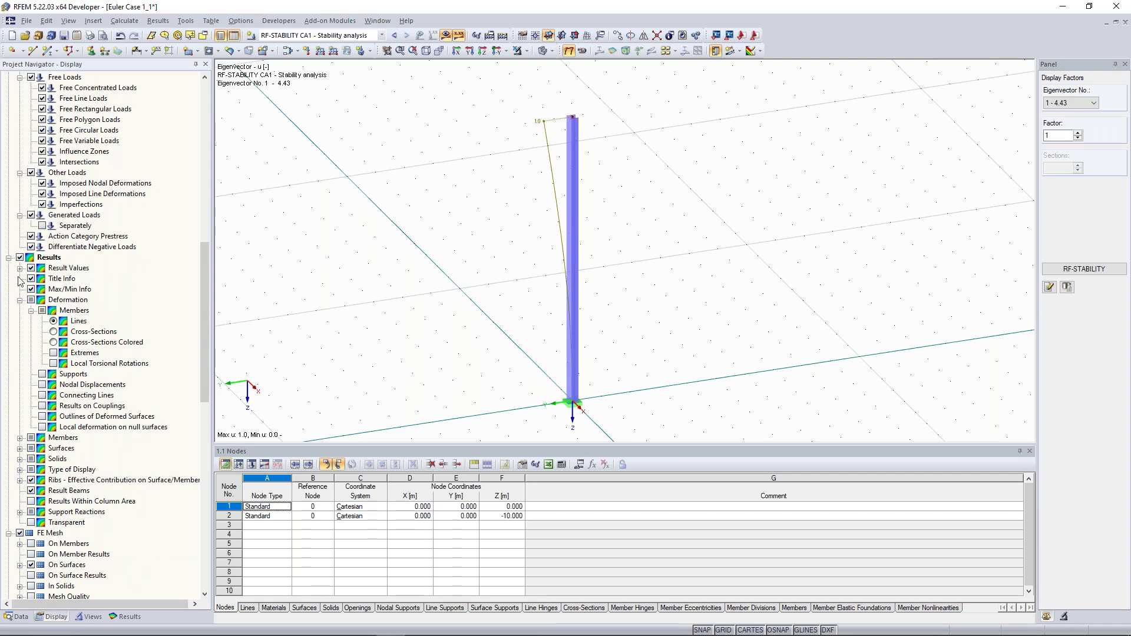
click(53, 342)
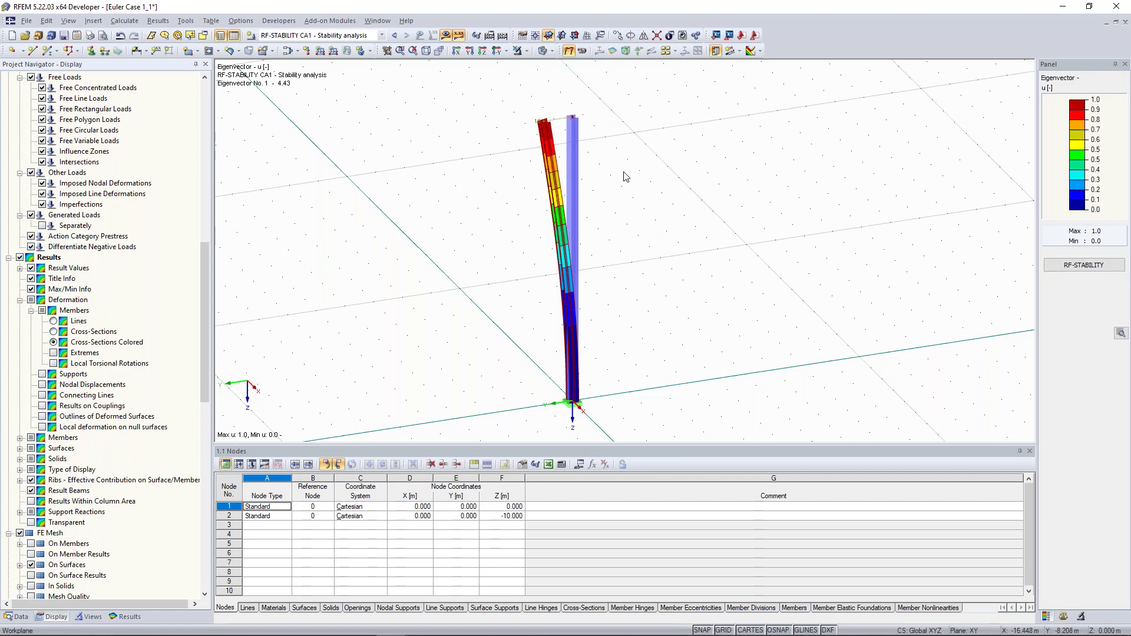
mouse_move(614, 168)
ctrl+middle_down()
mouse_move(603, 183)
mouse_move(616, 180)
ctrl+middle_up()
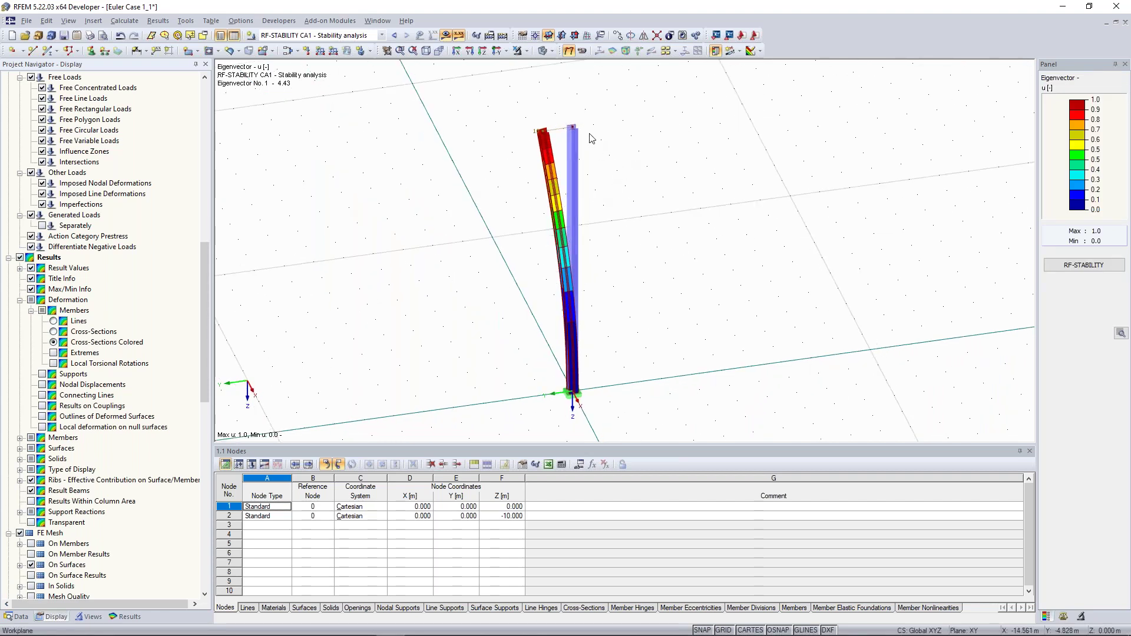
Examine the buckling direction at the column's top by comparing the coloured first mode shape with the undeformed cross-section.
scroll(552, 115, up, 4)
scroll(553, 126, up, 2)
ctrl+middle_drag(552, 126, 534, 212)
scroll(572, 141, down, 2)
ctrl+middle_drag(576, 140, 574, 177)
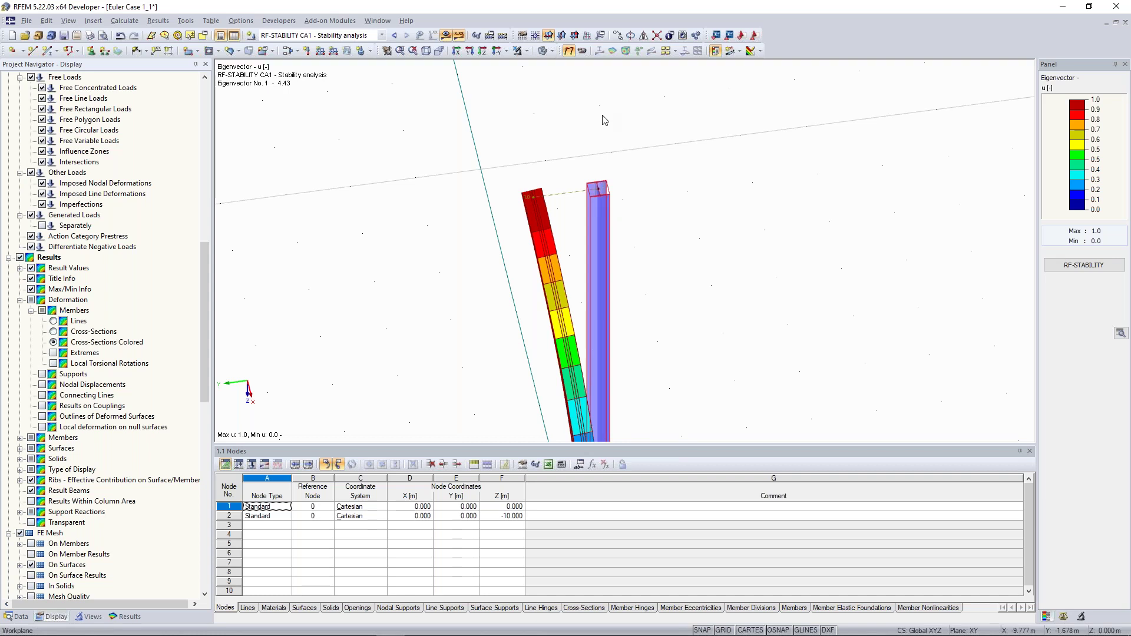
ctrl+middle_drag(604, 121, 864, 168)
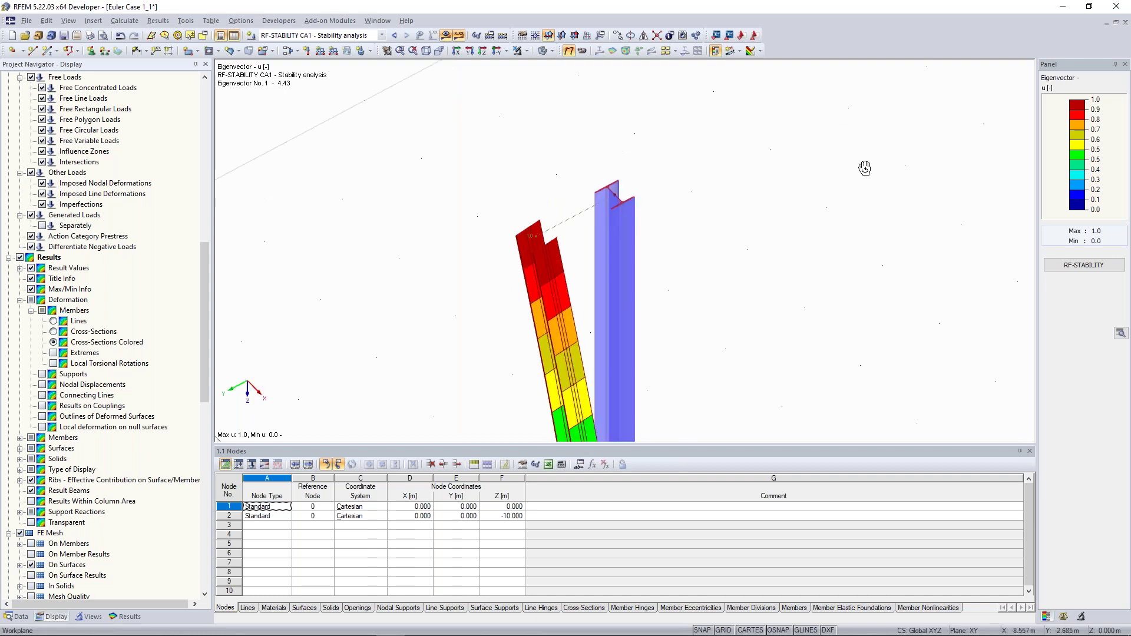
ctrl+middle_drag(864, 168, 667, 135)
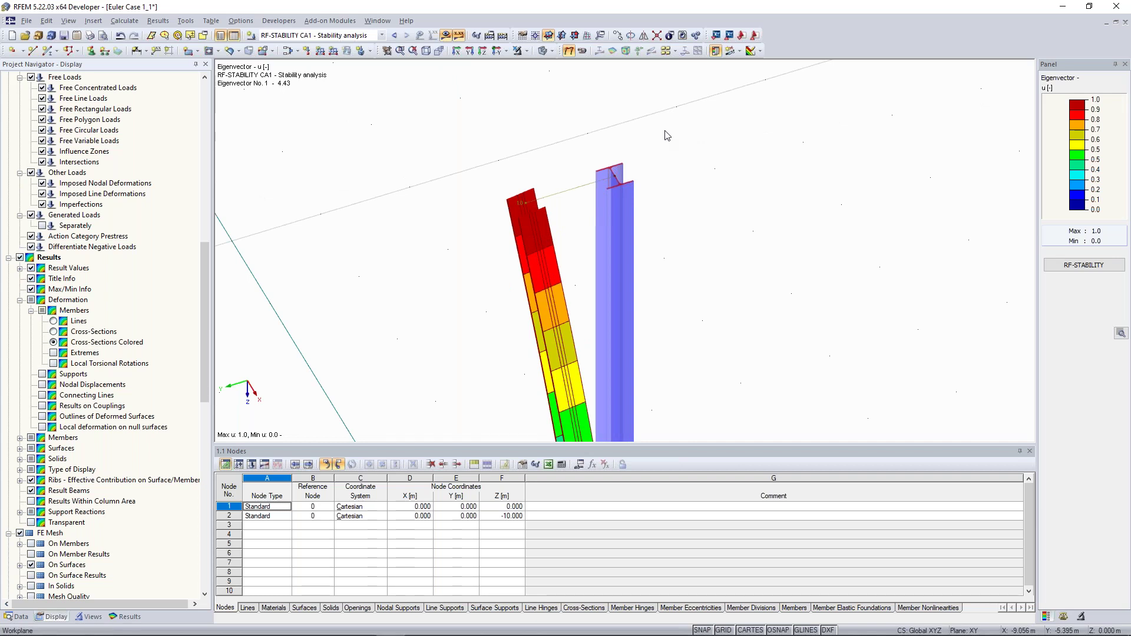
scroll(592, 257, down, 1)
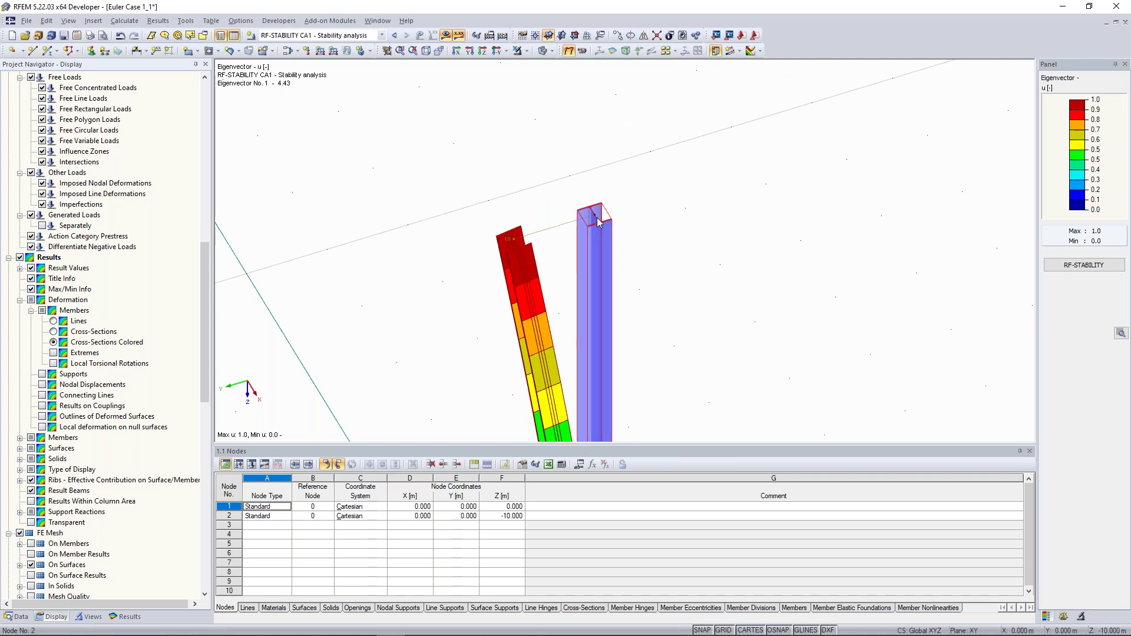
scroll(594, 259, down, 3)
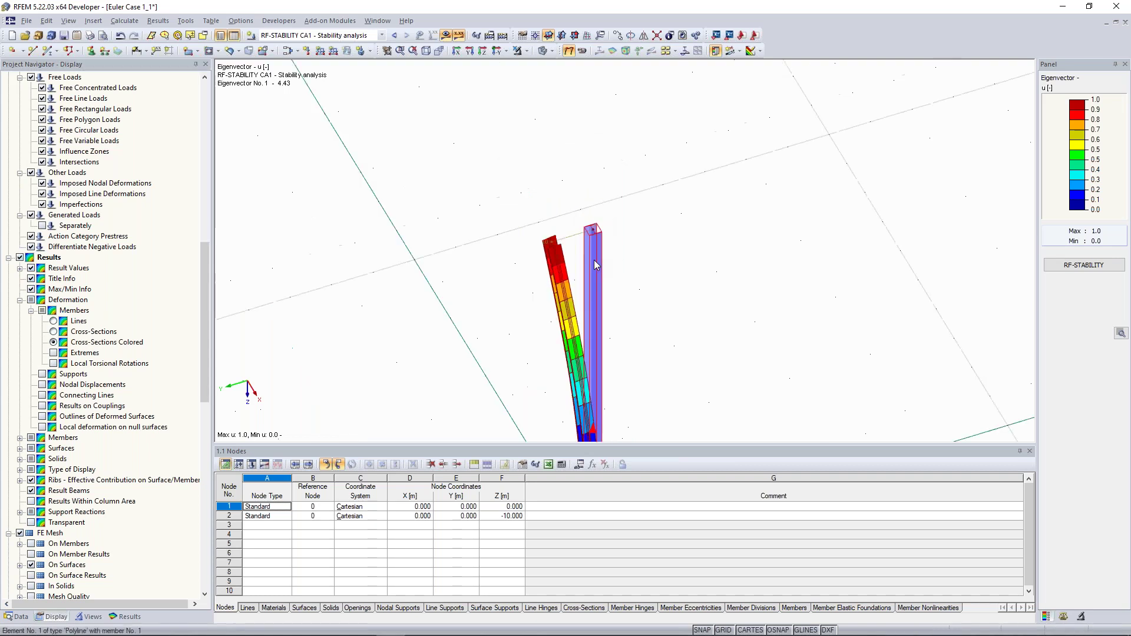
Turn on the local axis system of the column member in the model view.
right_click(594, 259)
click(890, 239)
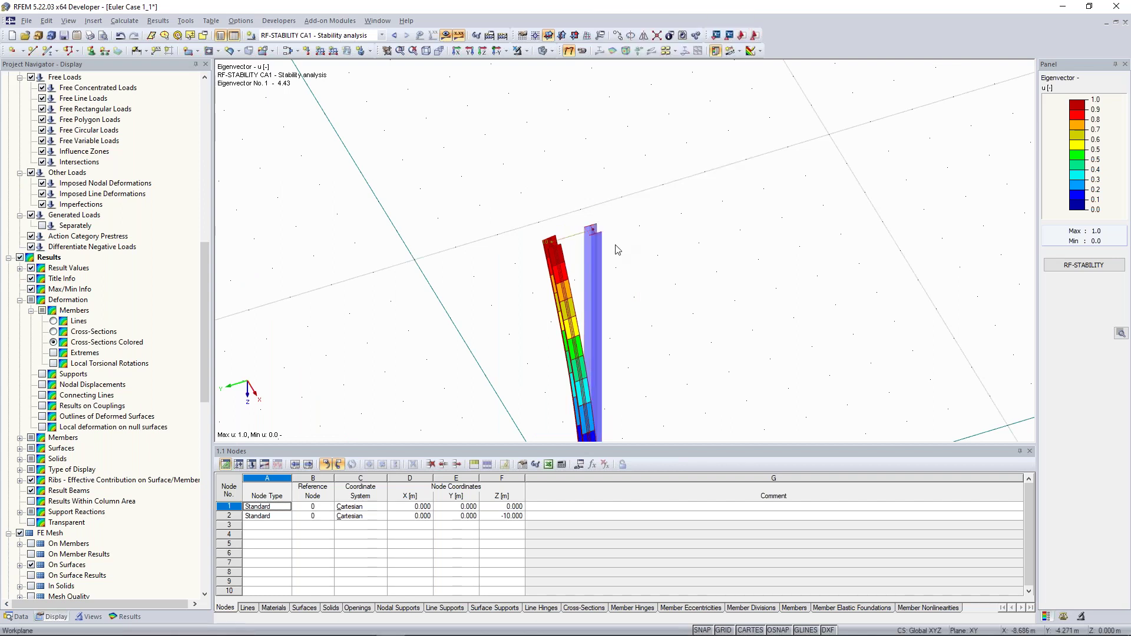
middle_drag(672, 229, 675, 167)
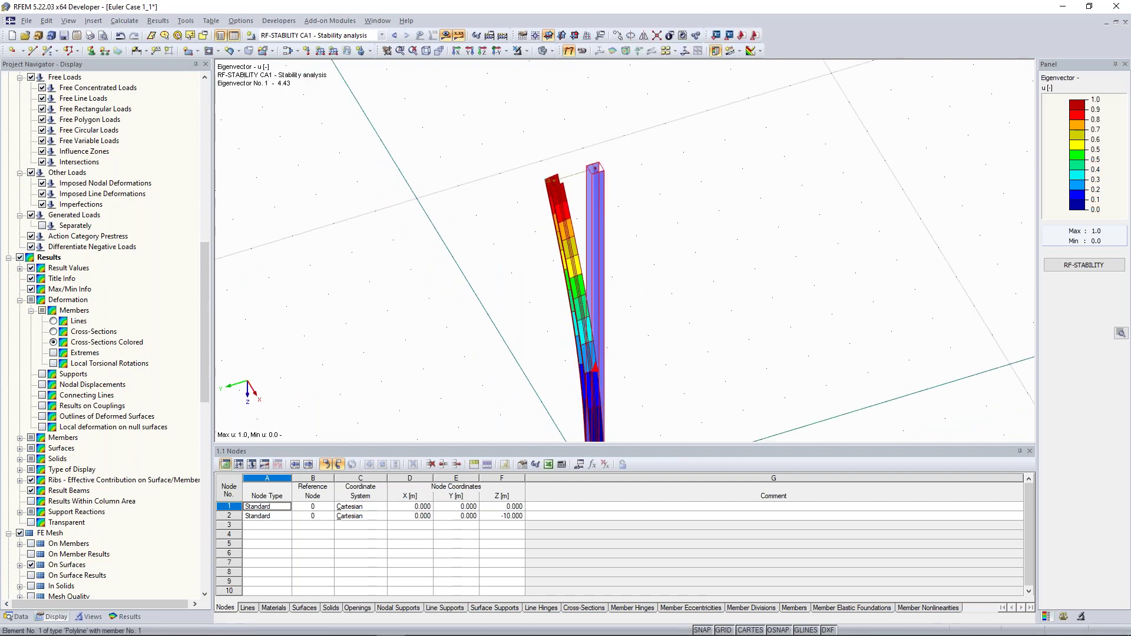
right_click(597, 183)
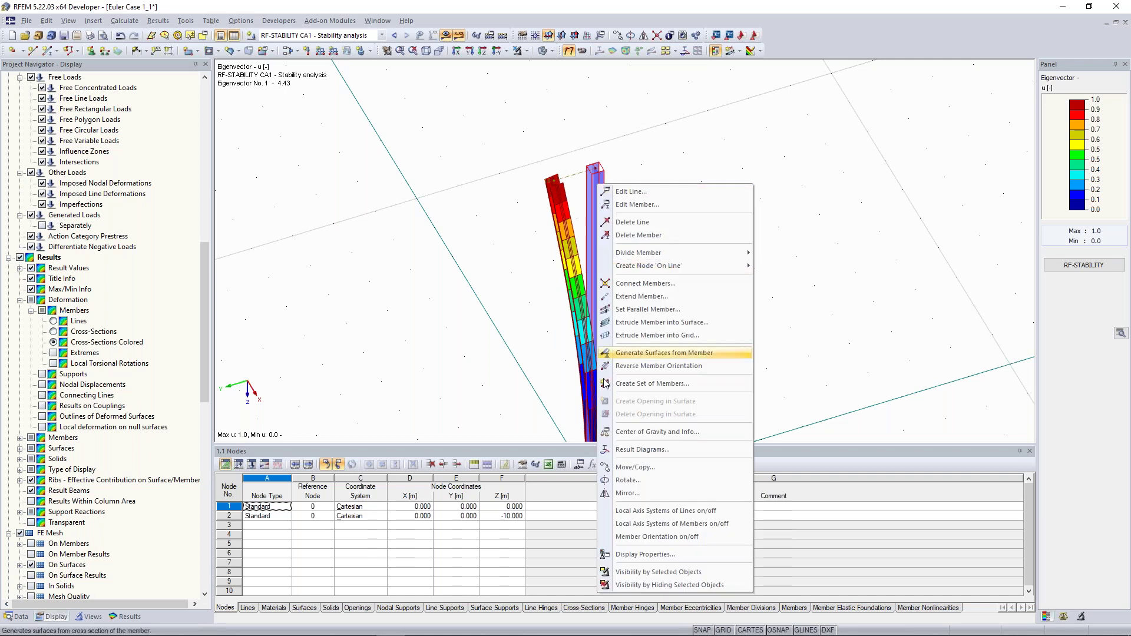
click(655, 526)
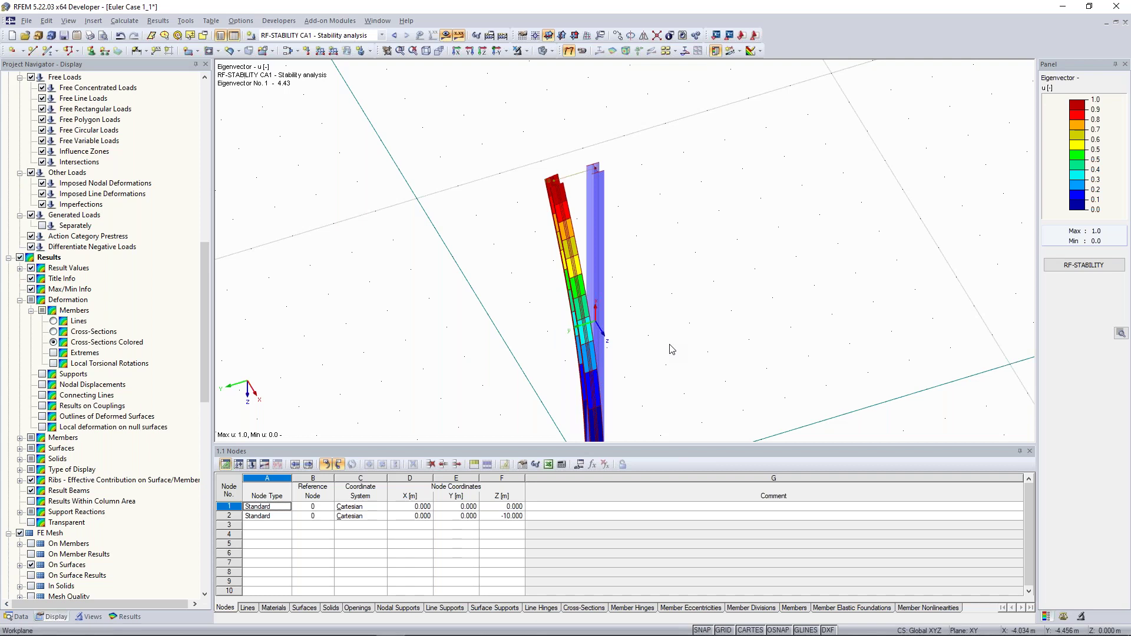
Check the orientation of the column's I-section and its local axes against the buckling direction of eigenvector 1.
ctrl+middle_drag(682, 179, 645, 167)
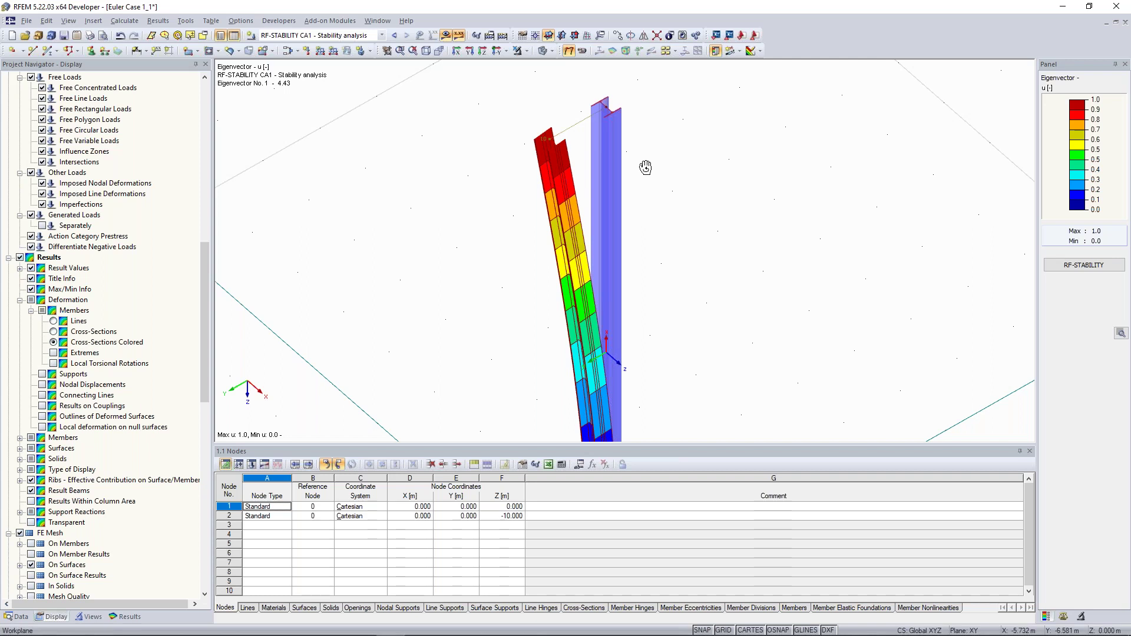
ctrl+middle_drag(646, 167, 649, 172)
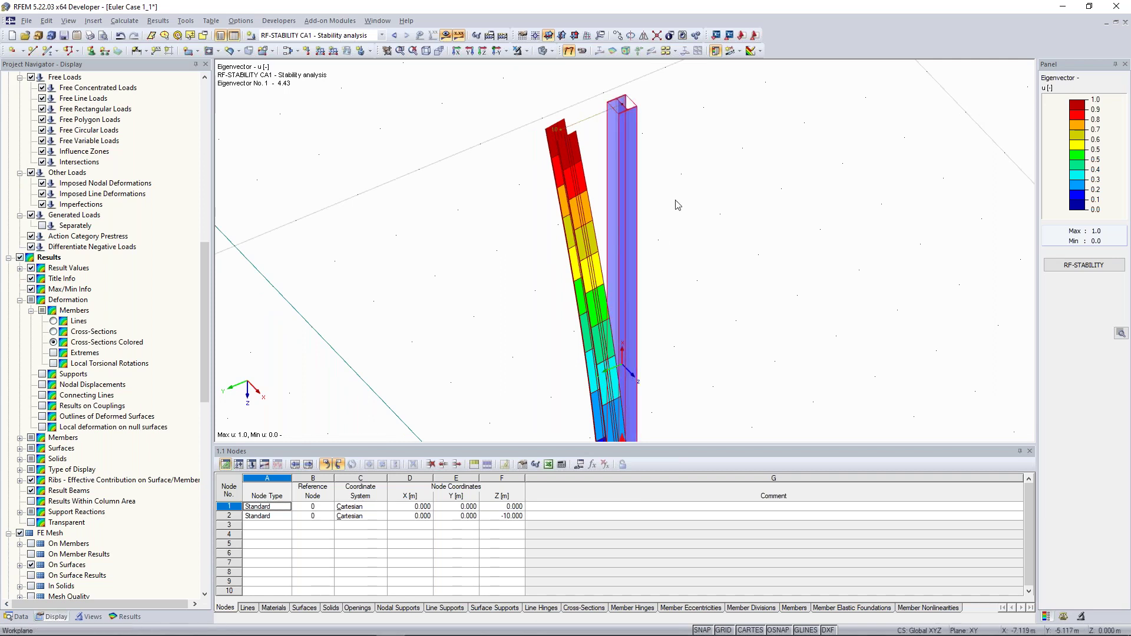
scroll(618, 158, up, 3)
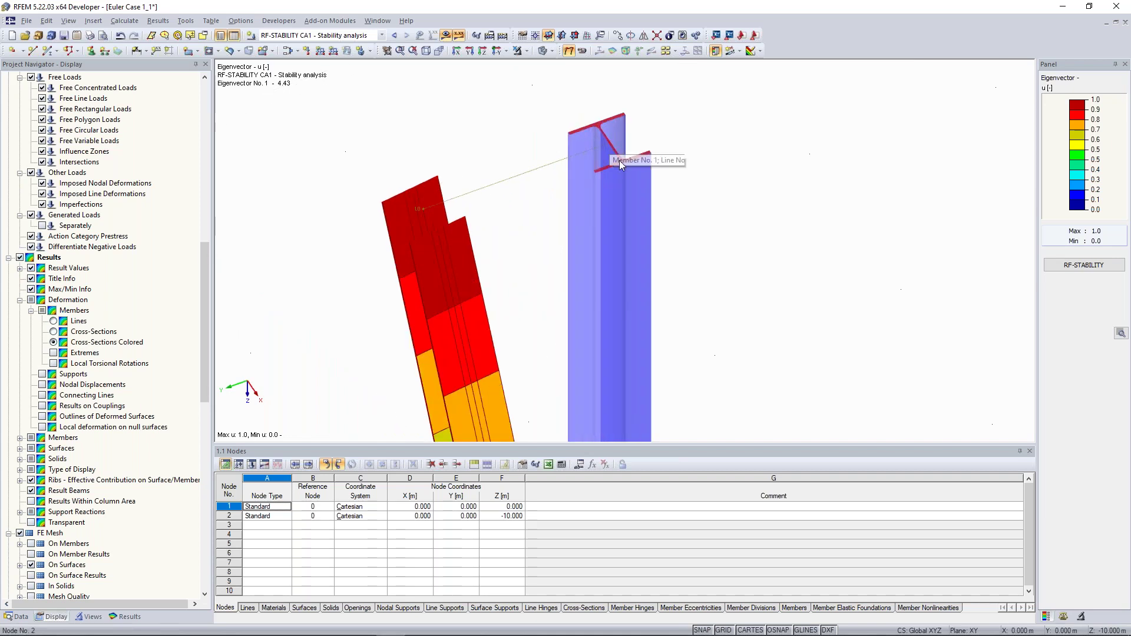
ctrl+middle_drag(508, 81, 506, 86)
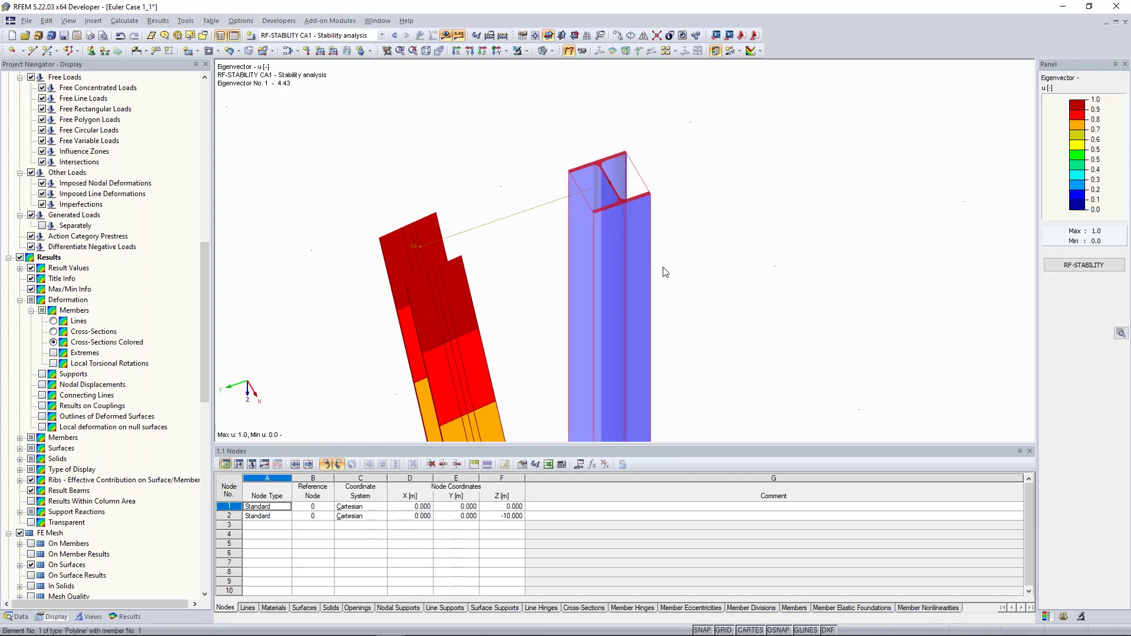
mouse_move(610, 207)
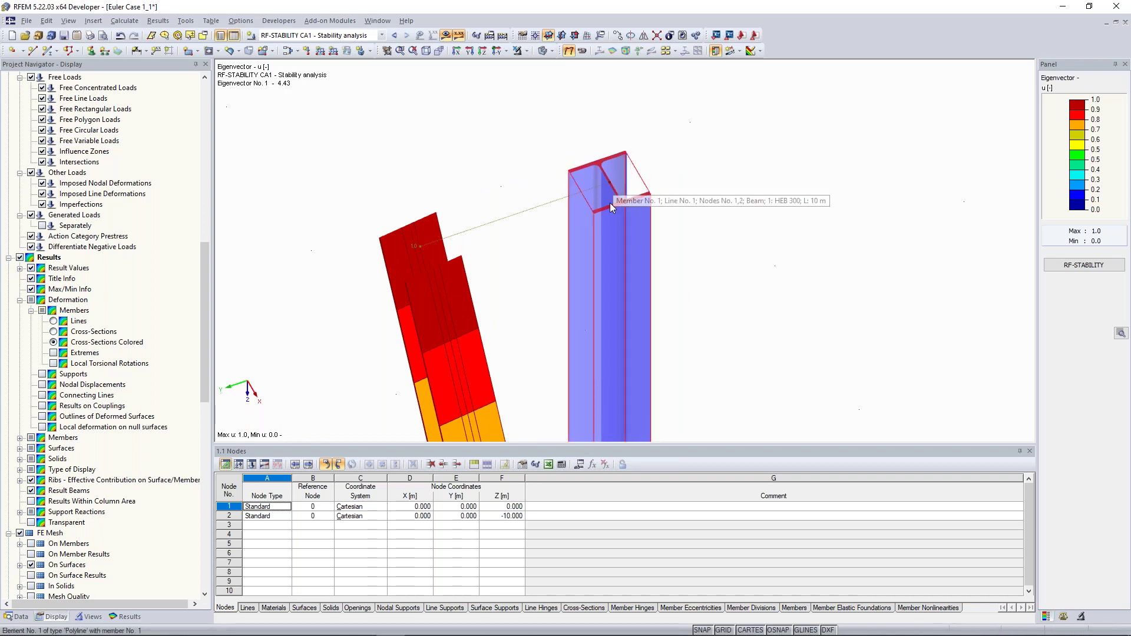
ctrl+middle_drag(430, 278, 530, 255)
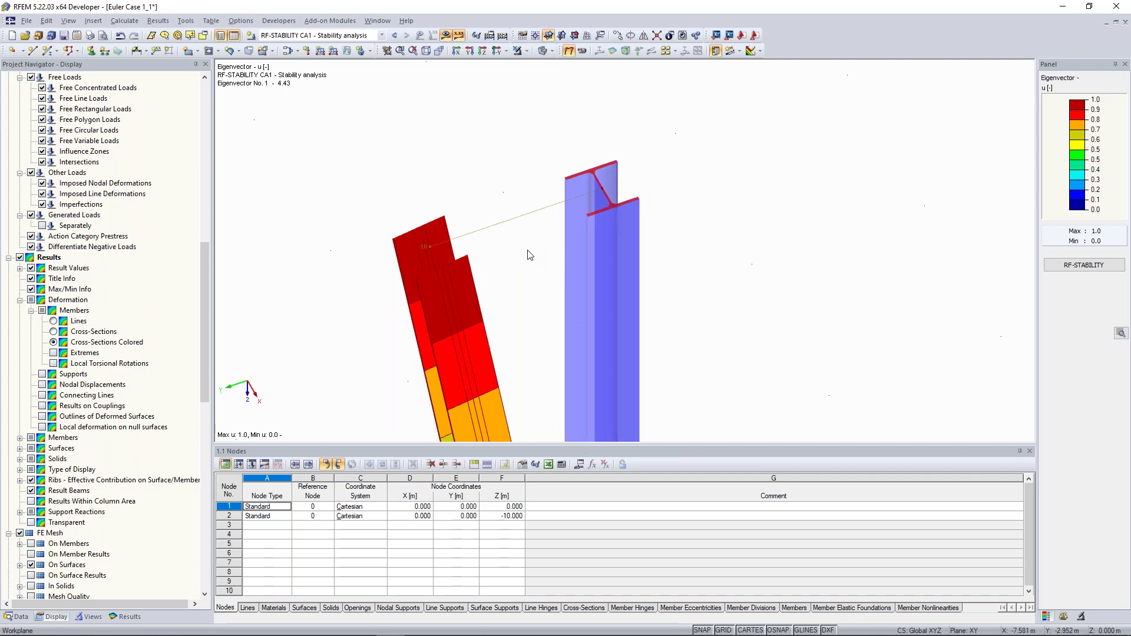
Display eigenvector 2 and examine its buckling direction relative to the column's cross-section and local axes.
scroll(529, 254, down, 3)
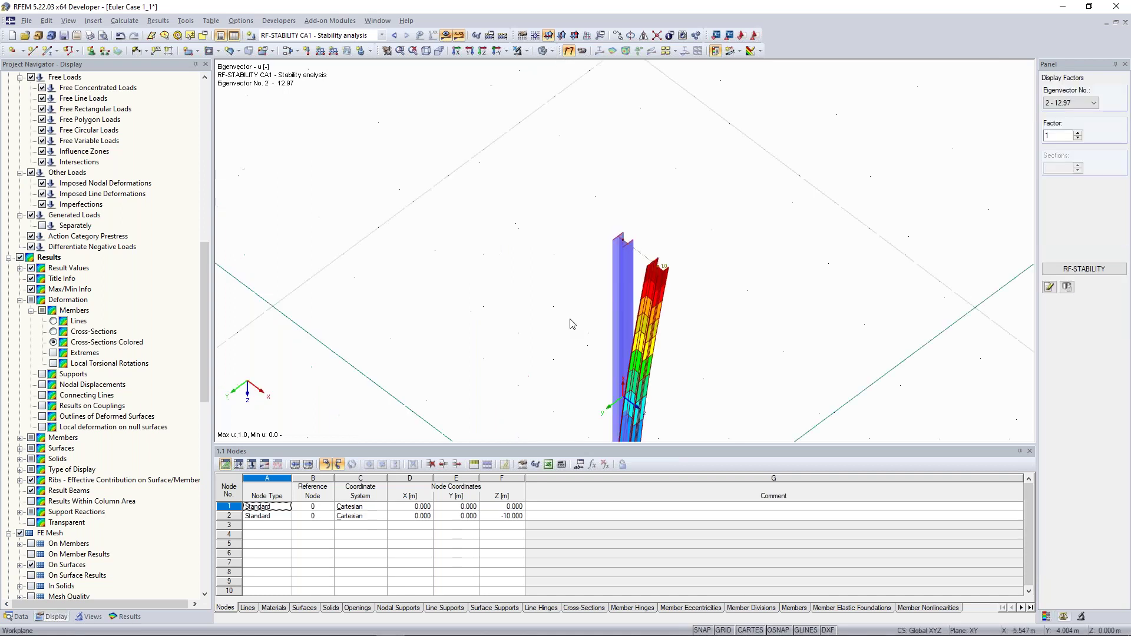
ctrl+middle_drag(569, 324, 687, 284)
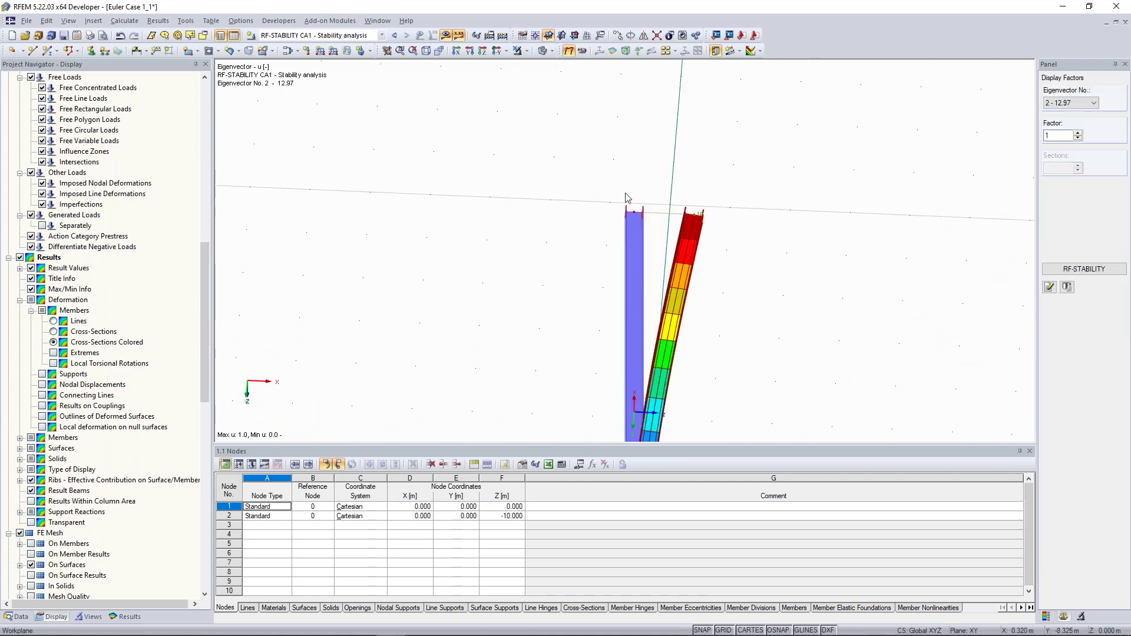
scroll(628, 198, up, 3)
scroll(630, 236, down, 4)
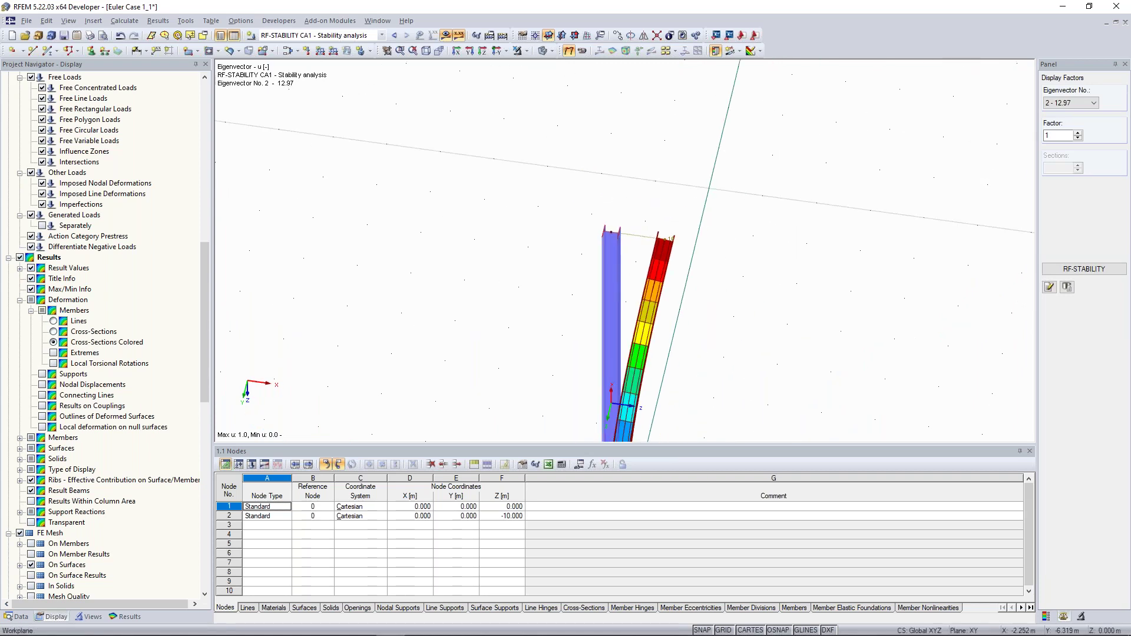
ctrl+middle_drag(555, 307, 522, 307)
scroll(530, 312, up, 2)
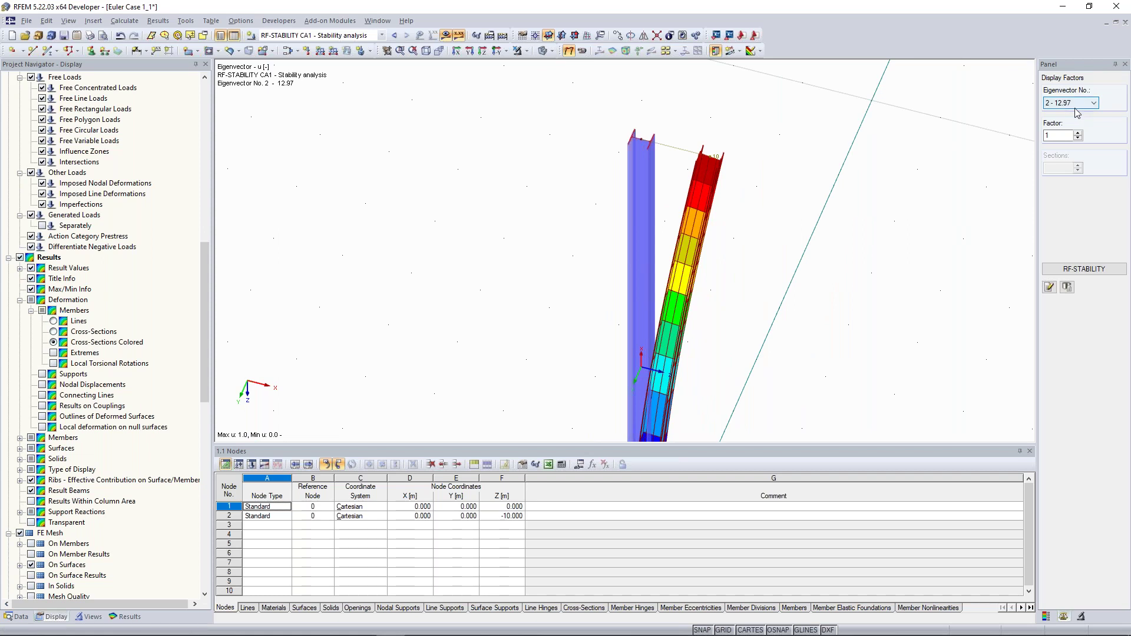
scroll(577, 156, down, 2)
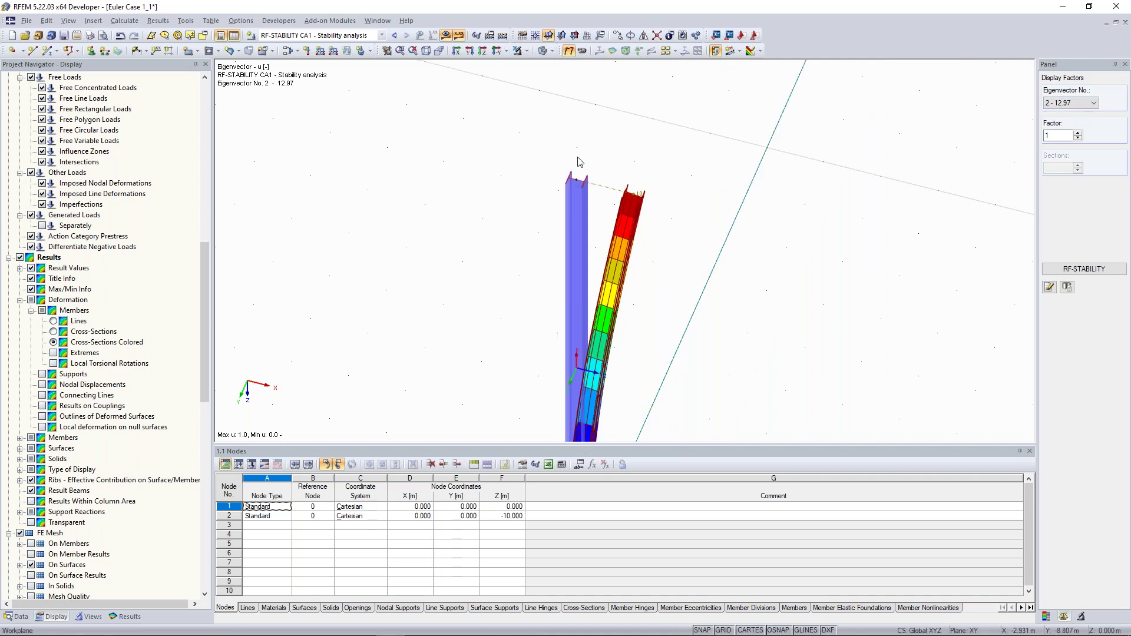
middle_drag(578, 161, 544, 149)
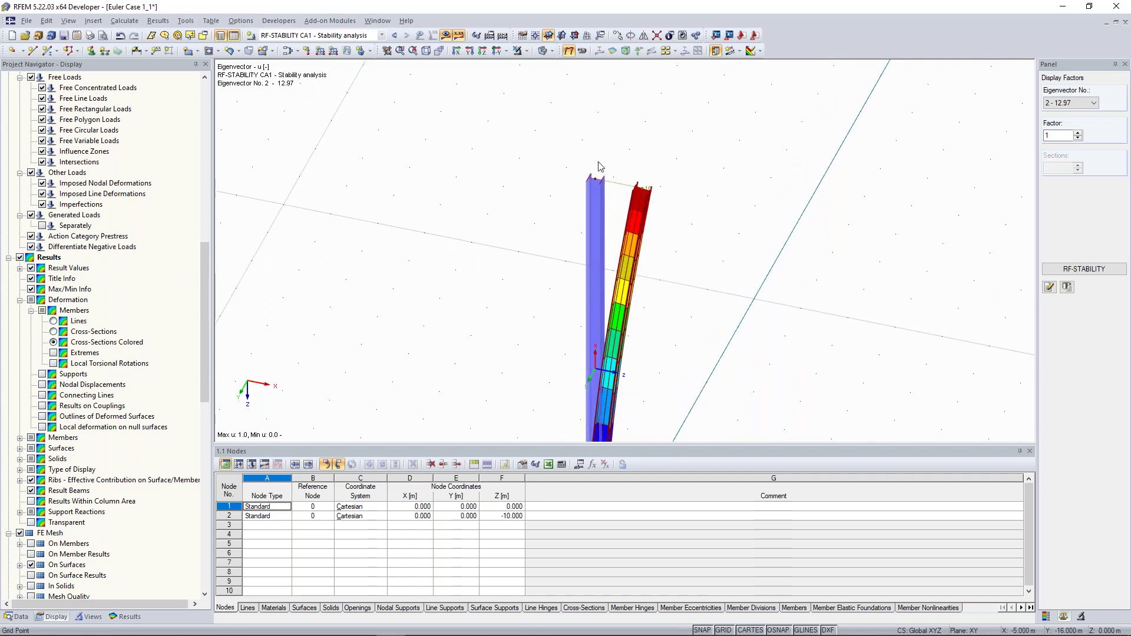
ctrl+middle_drag(559, 205, 639, 177)
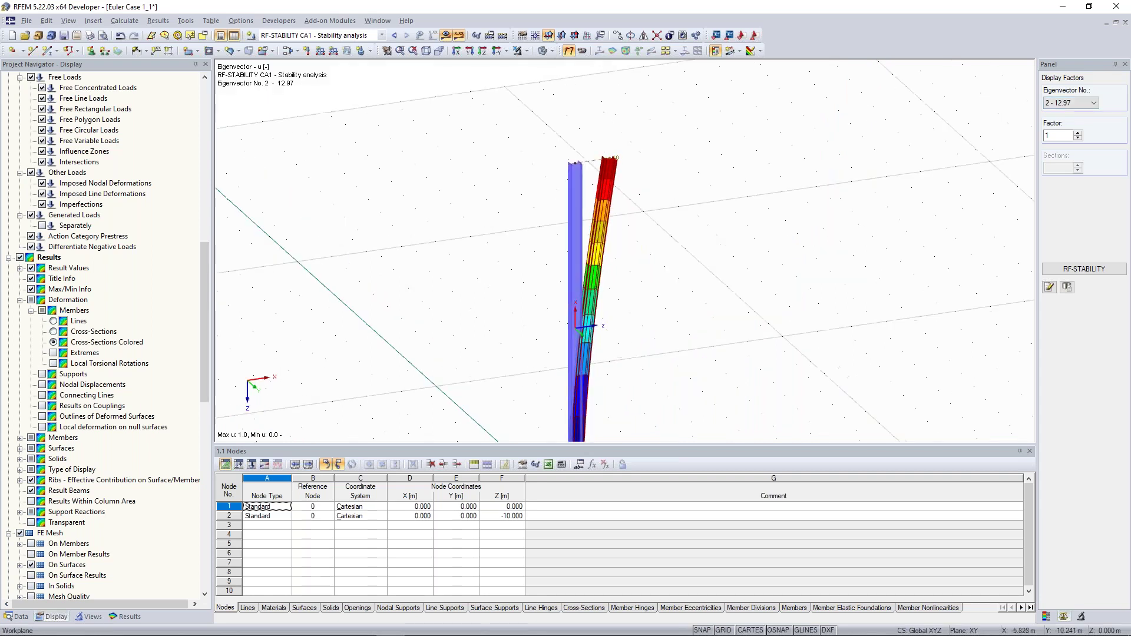
scroll(569, 168, up, 2)
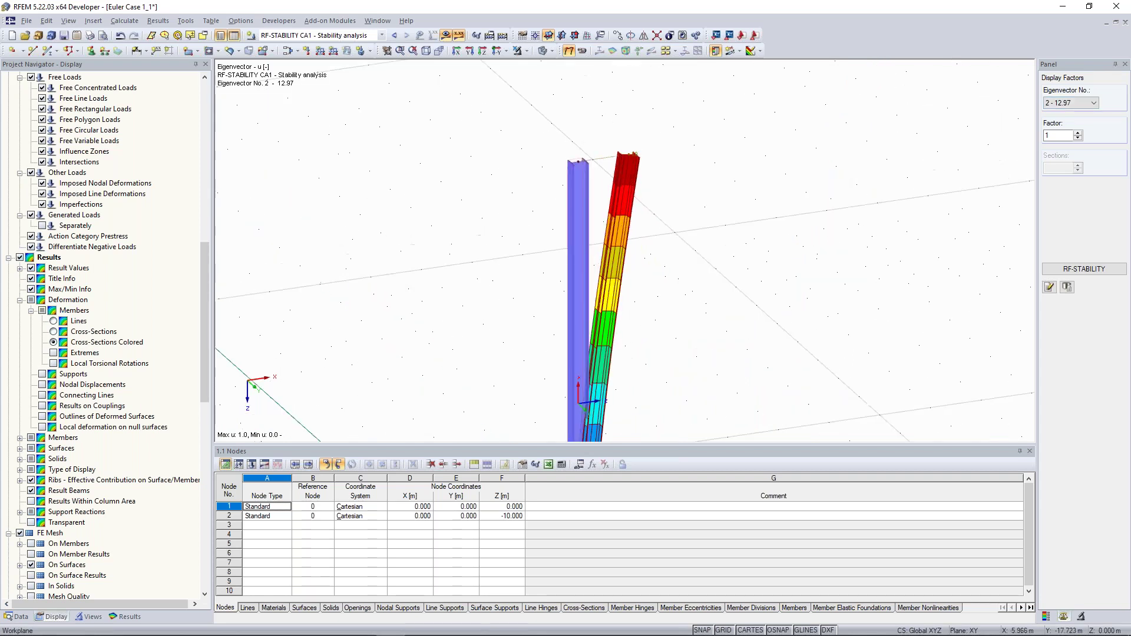
Display the buckling shape of eigenvector 3 and return to eigenvector 1.
click(1090, 103)
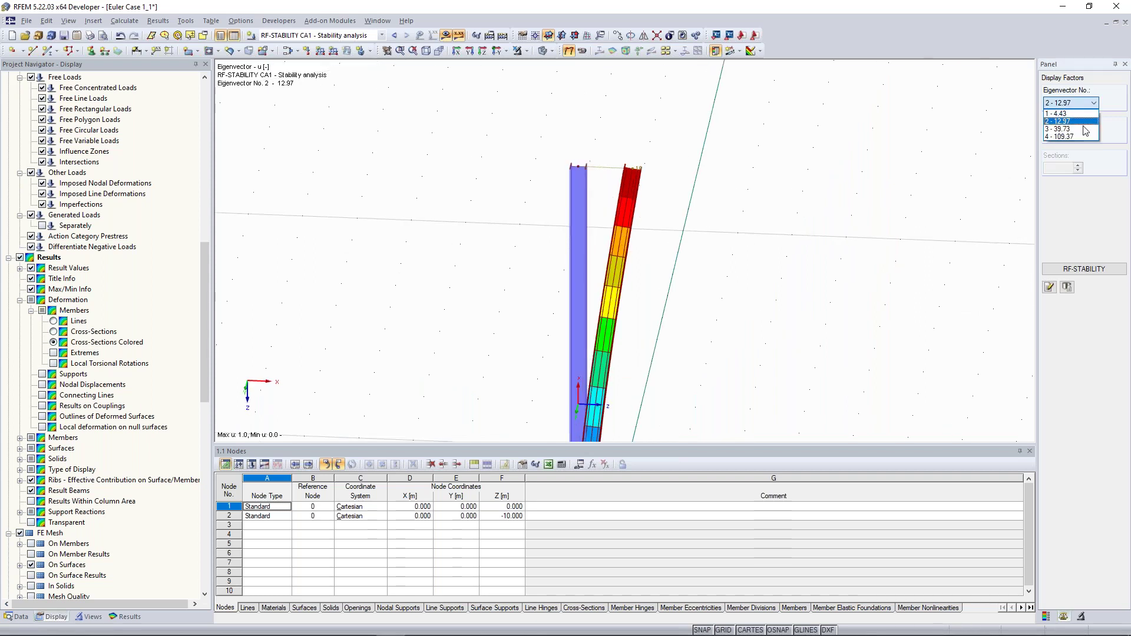
click(1086, 129)
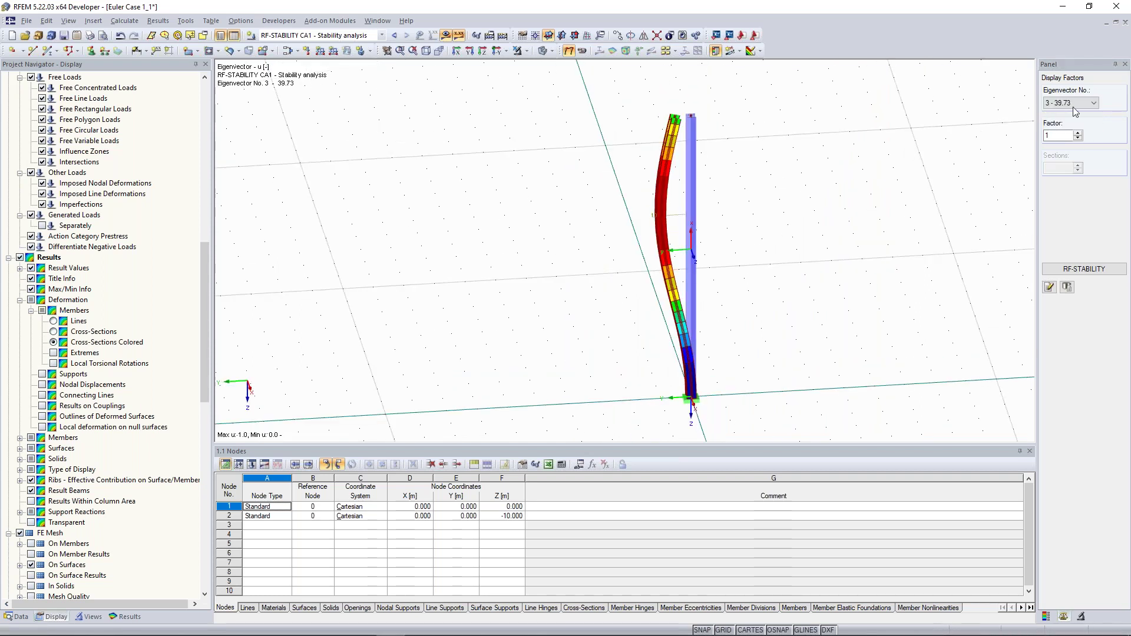
scroll(1073, 107, down, 1)
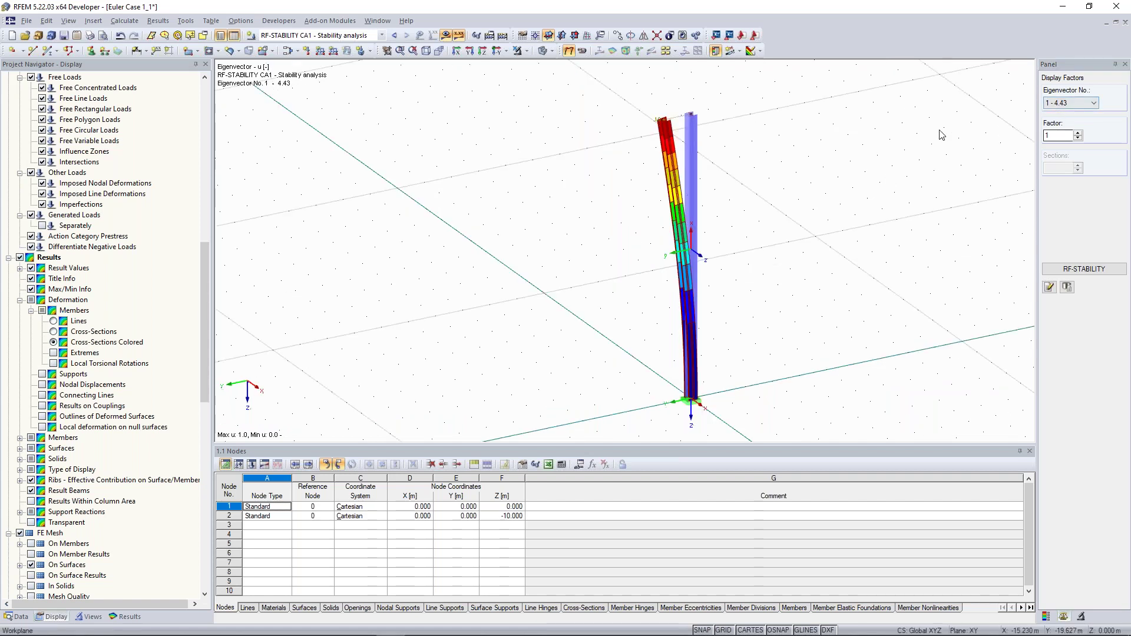
Switch the model view from the stability results to load case LC1 - Test Load.
middle_drag(746, 119, 703, 160)
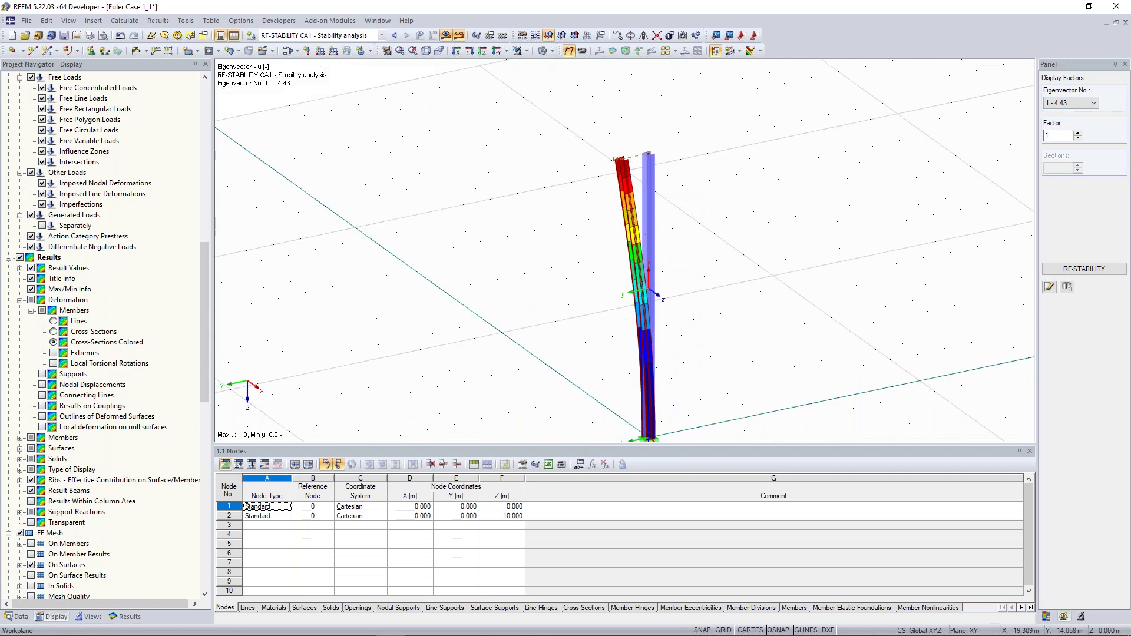
click(396, 37)
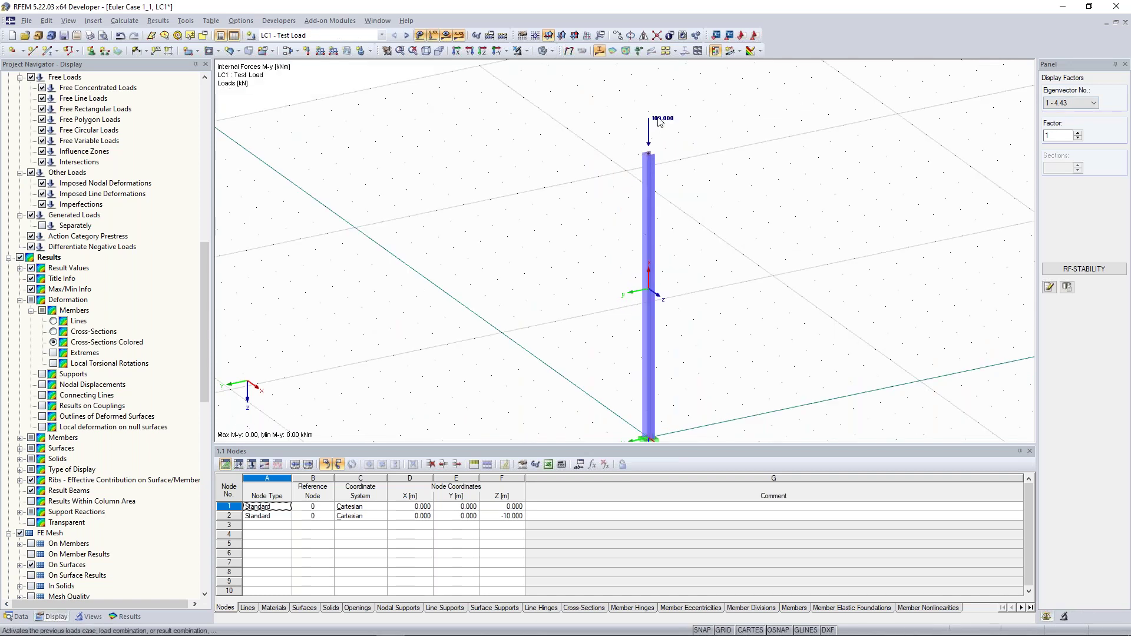
ctrl+middle_drag(763, 191, 795, 189)
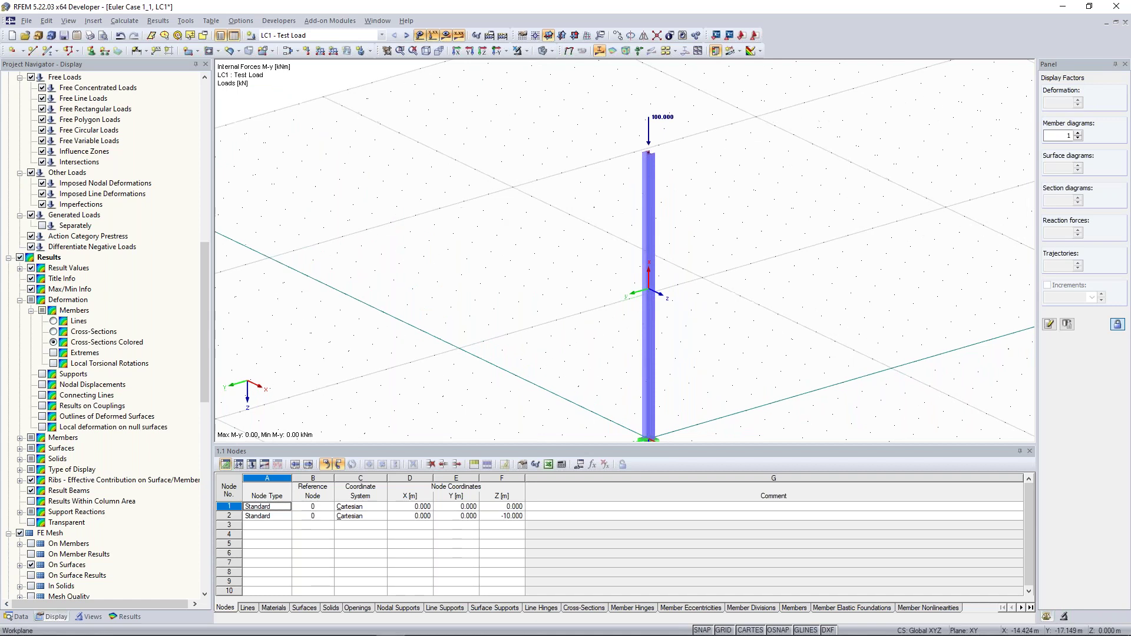
Set the method of analysis of load case LC1 to second-order analysis (P-Delta) in its calculation parameters.
click(299, 52)
click(404, 195)
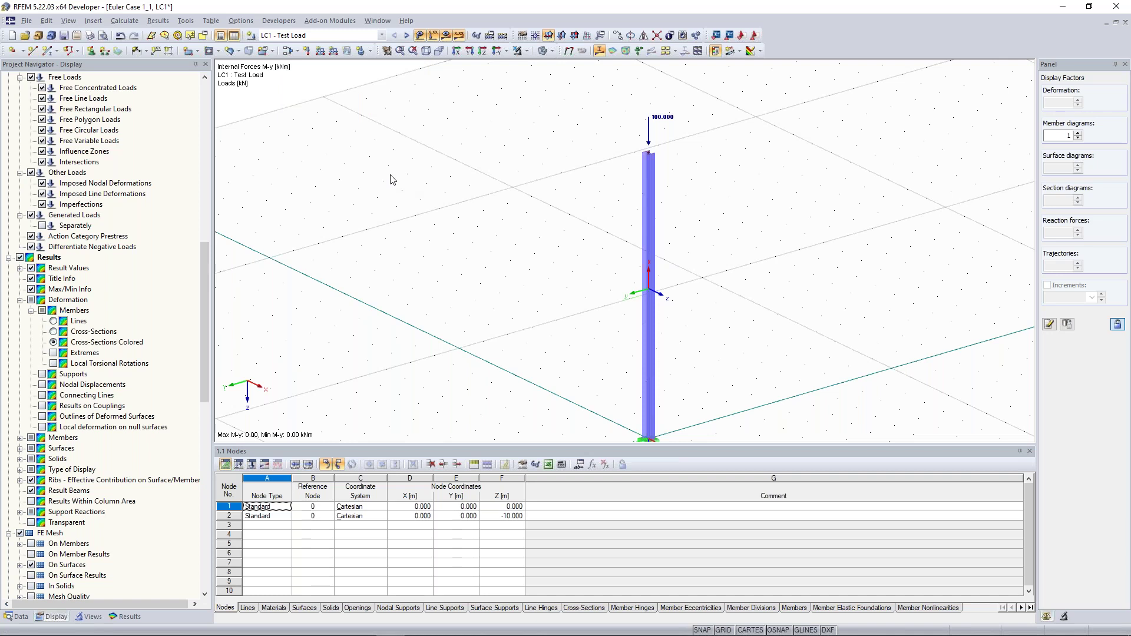
click(288, 51)
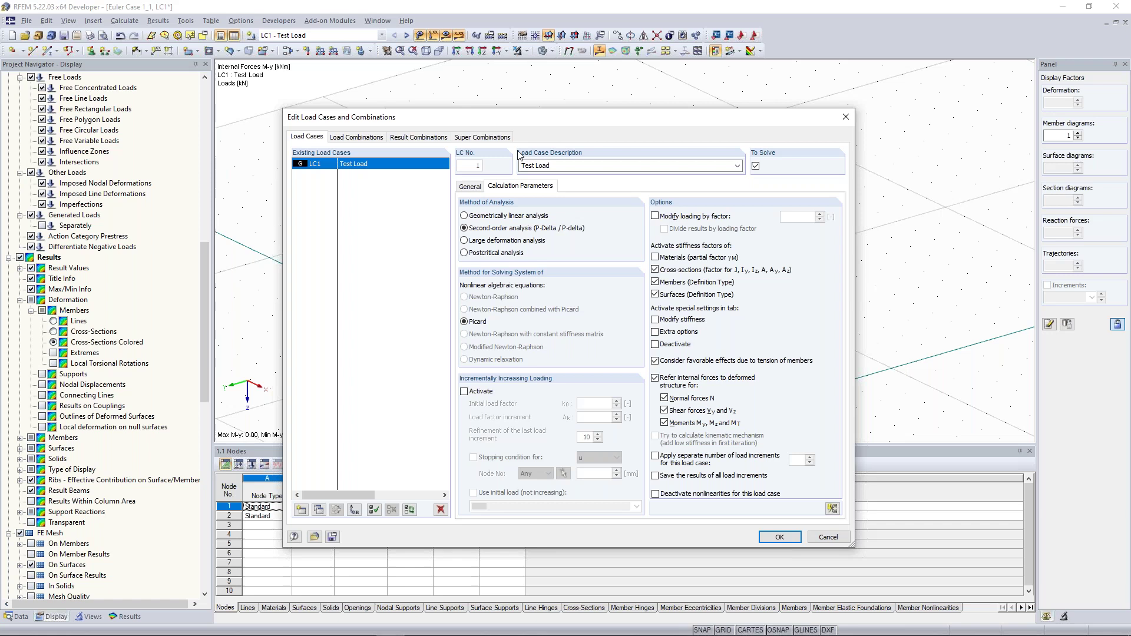
key(Return)
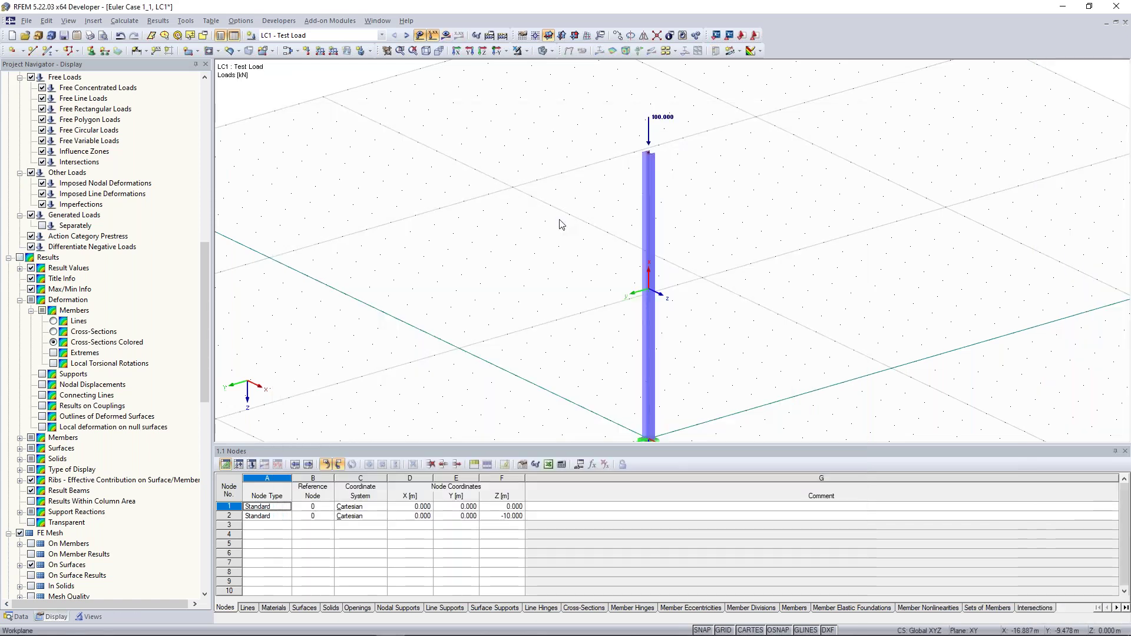
Set the vertical nodal load PZ at the column top to 444 kN and calculate load case LC1.
scroll(658, 128, down, 1)
double_click(658, 125)
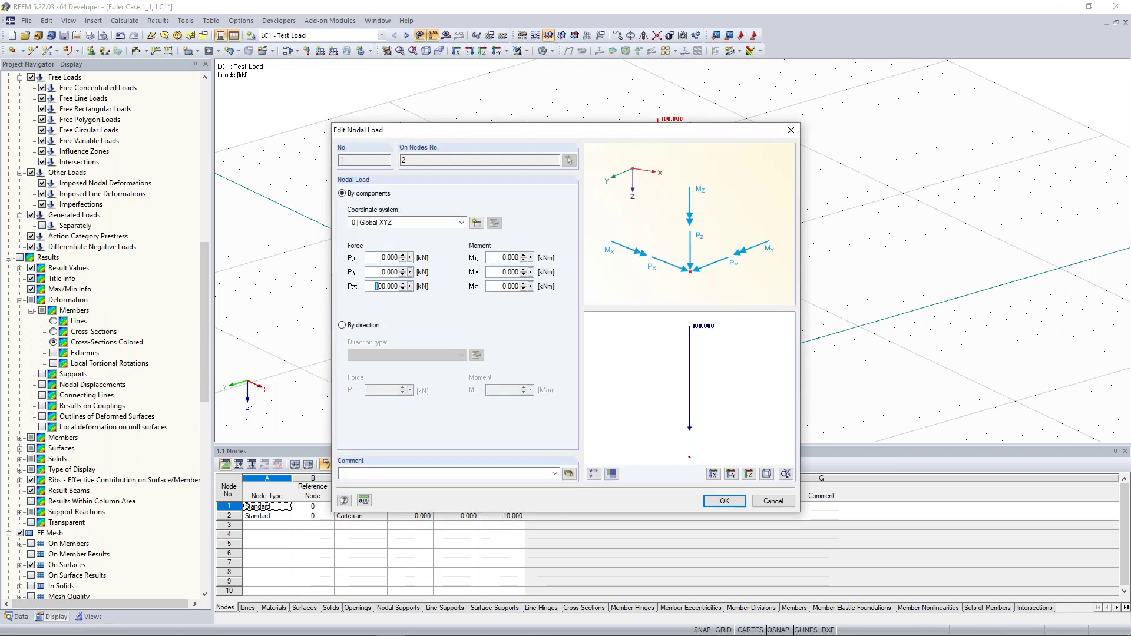
text(444)
drag(607, 131, 357, 108)
key(Return)
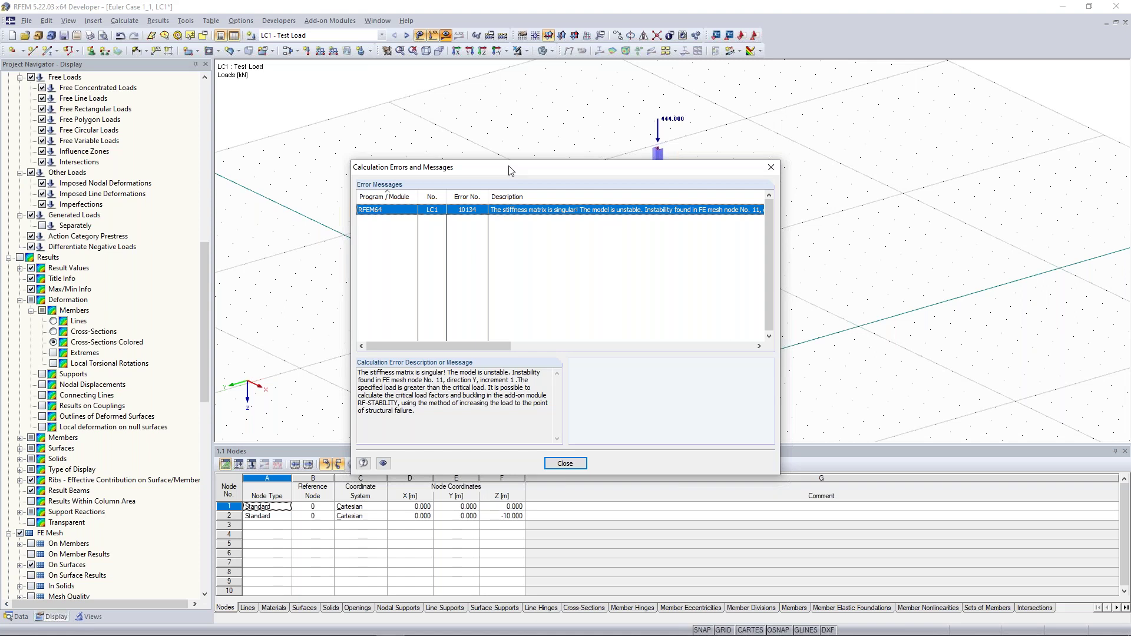
Read the description of the instability error for LC1 and close the calculation error messages.
drag(509, 170, 311, 107)
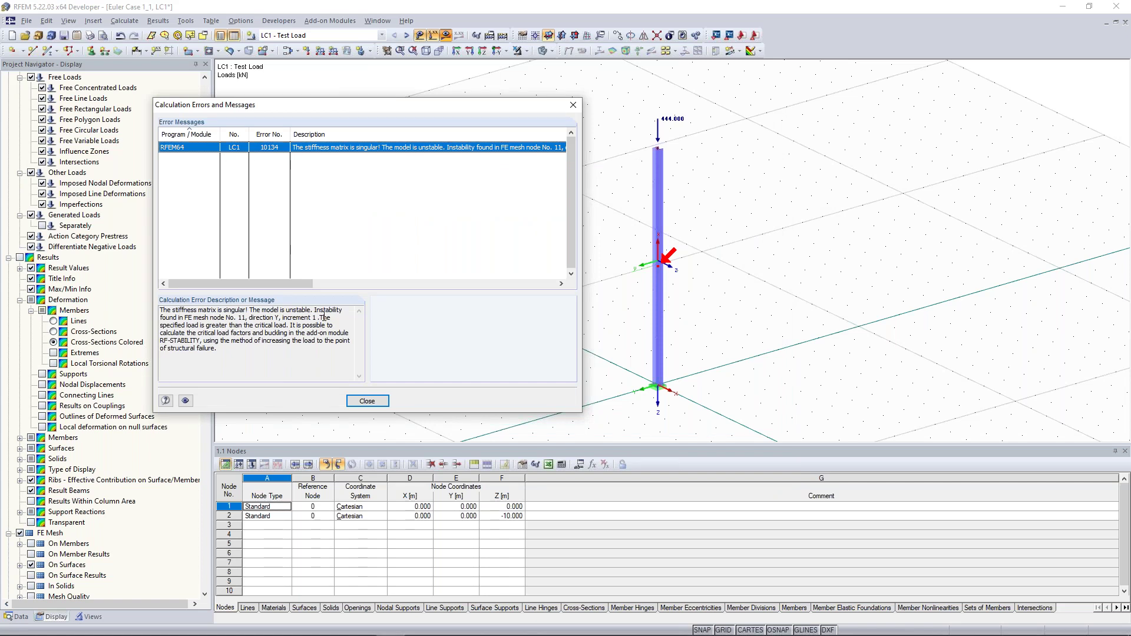
drag(289, 326, 309, 351)
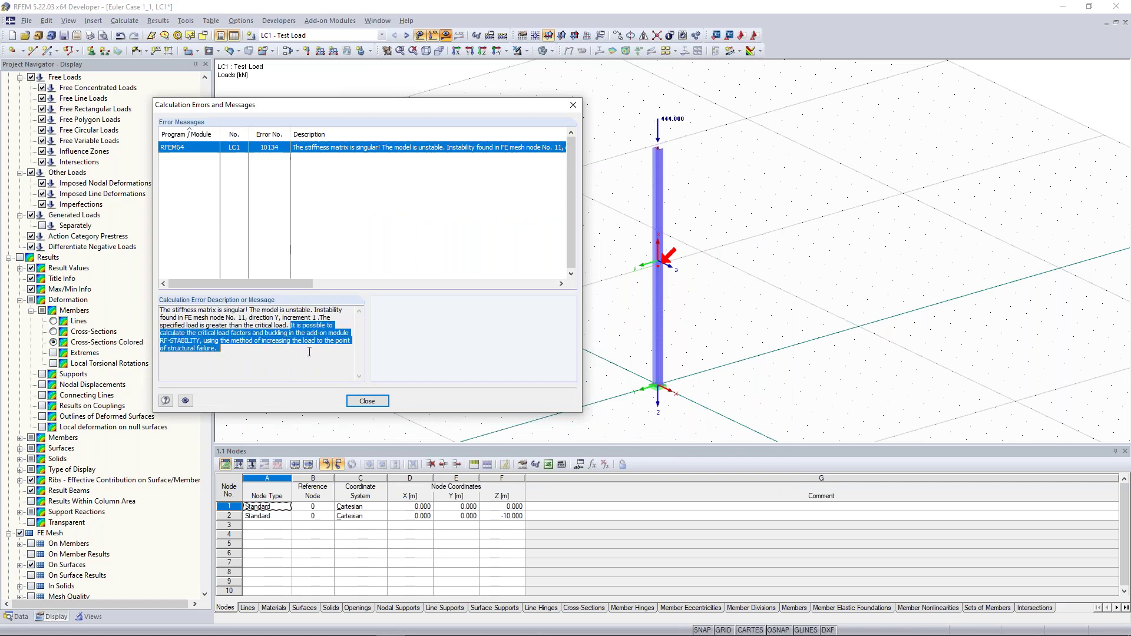
click(362, 404)
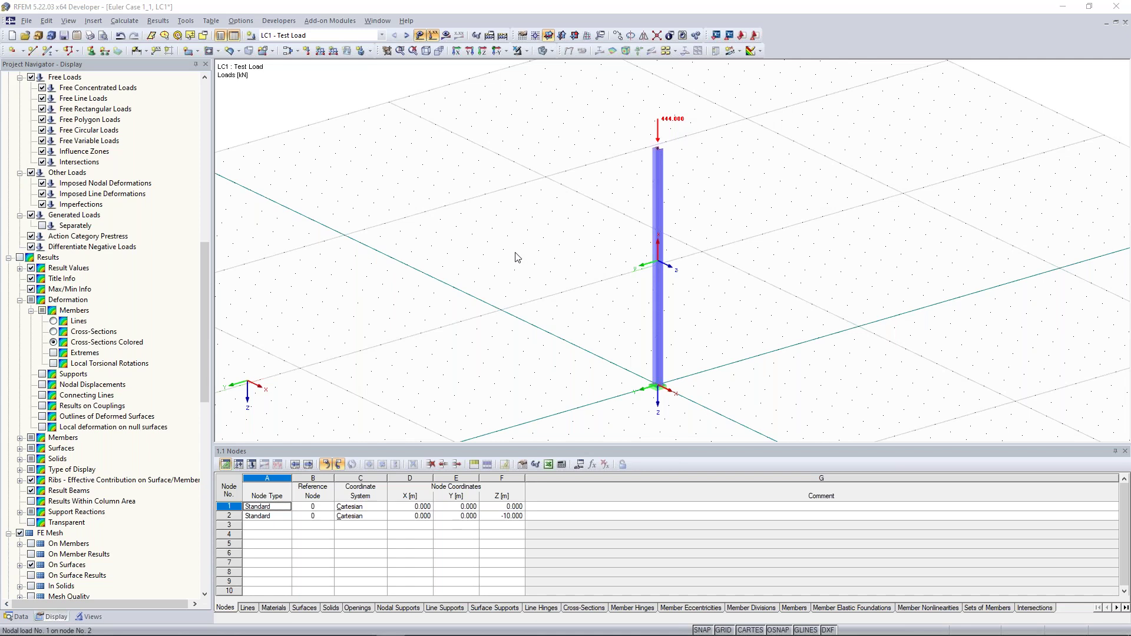
Set the nodal load's vertical force PZ at the column top to 443 kN and calculate load case LC1.
click(381, 286)
text(3)
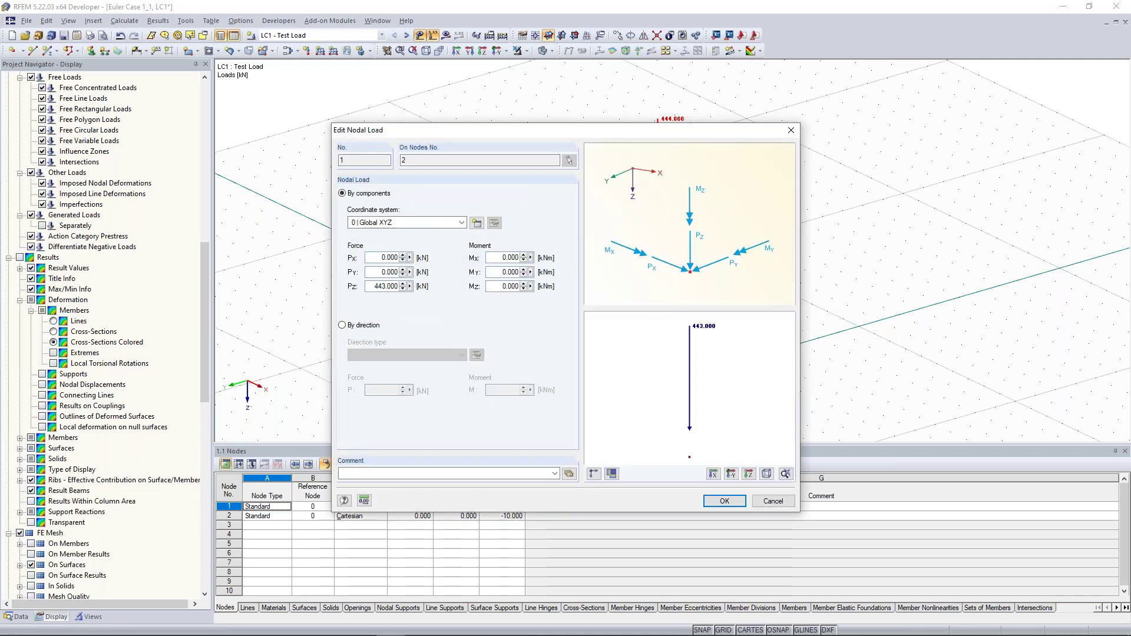
click(718, 500)
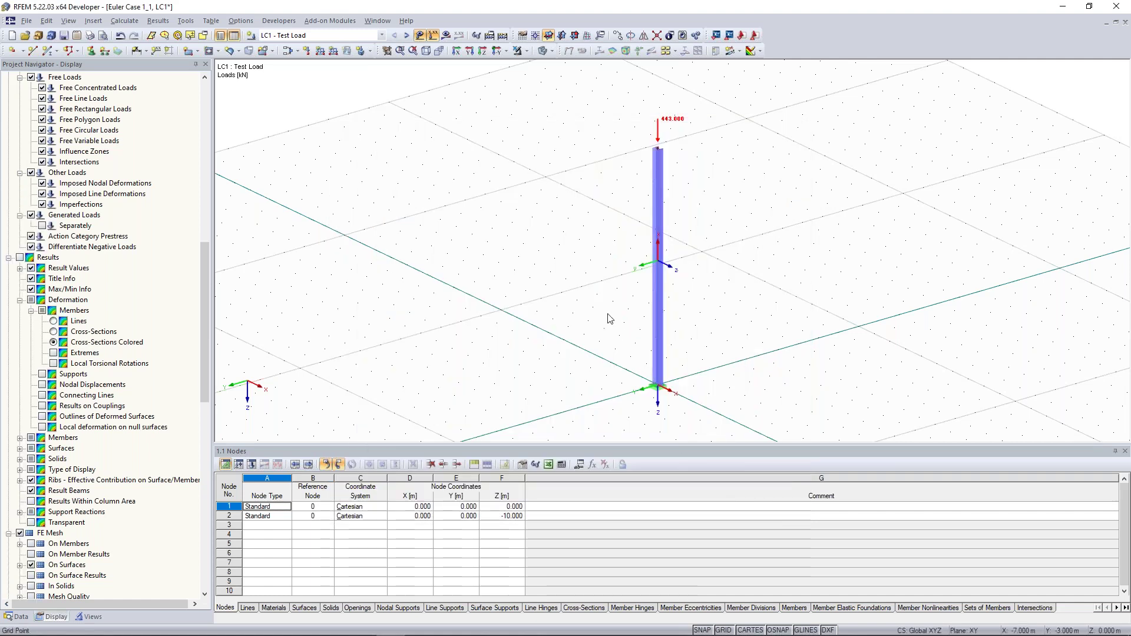
click(446, 37)
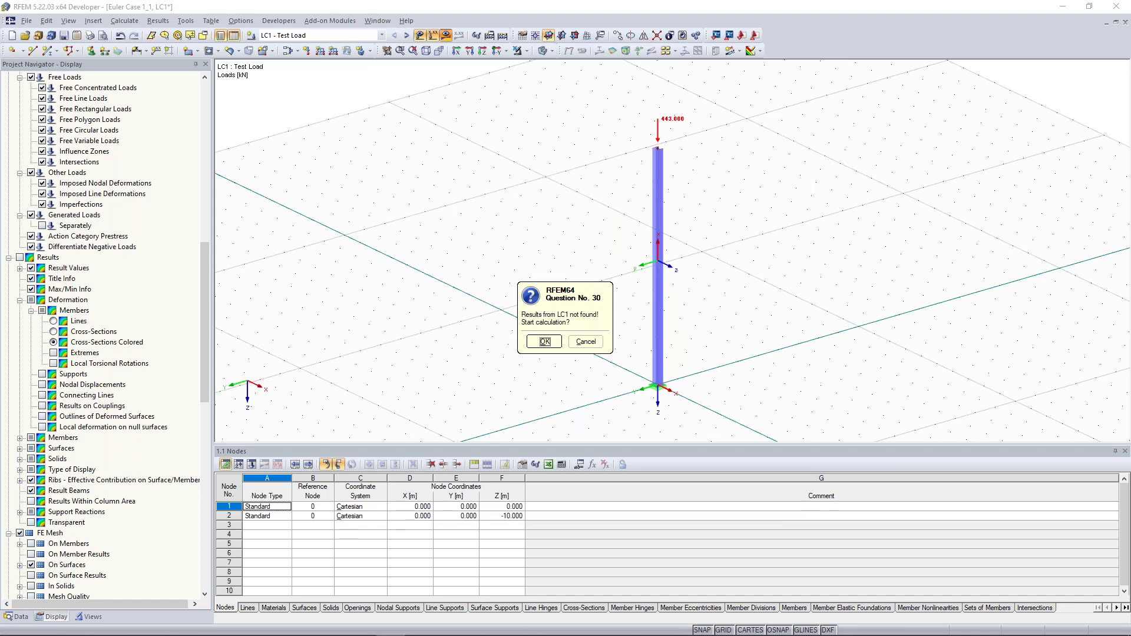
key(Return)
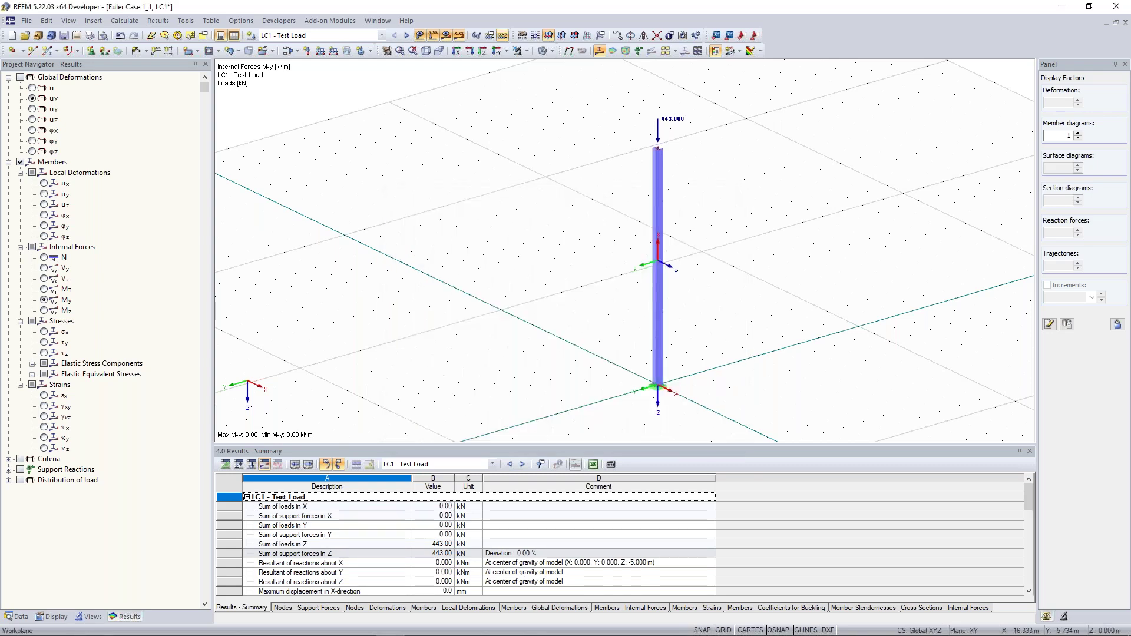
Show the RF-STABILITY CA1 results, examine the critical load factors of the column, and close the module.
click(406, 35)
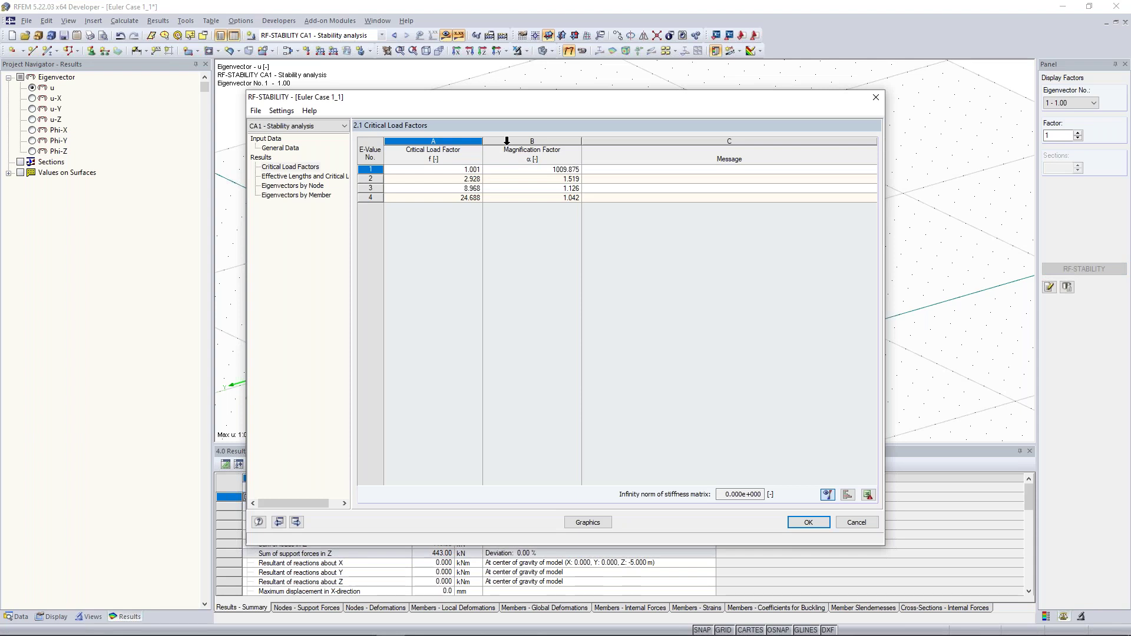
drag(521, 112, 505, 220)
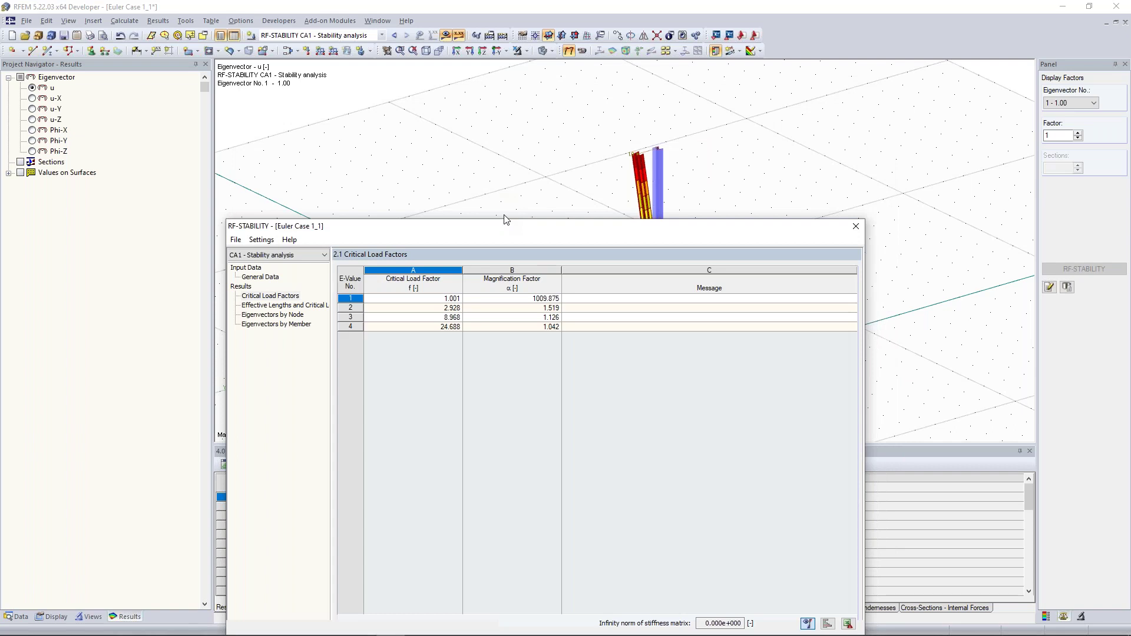
drag(505, 224, 505, 122)
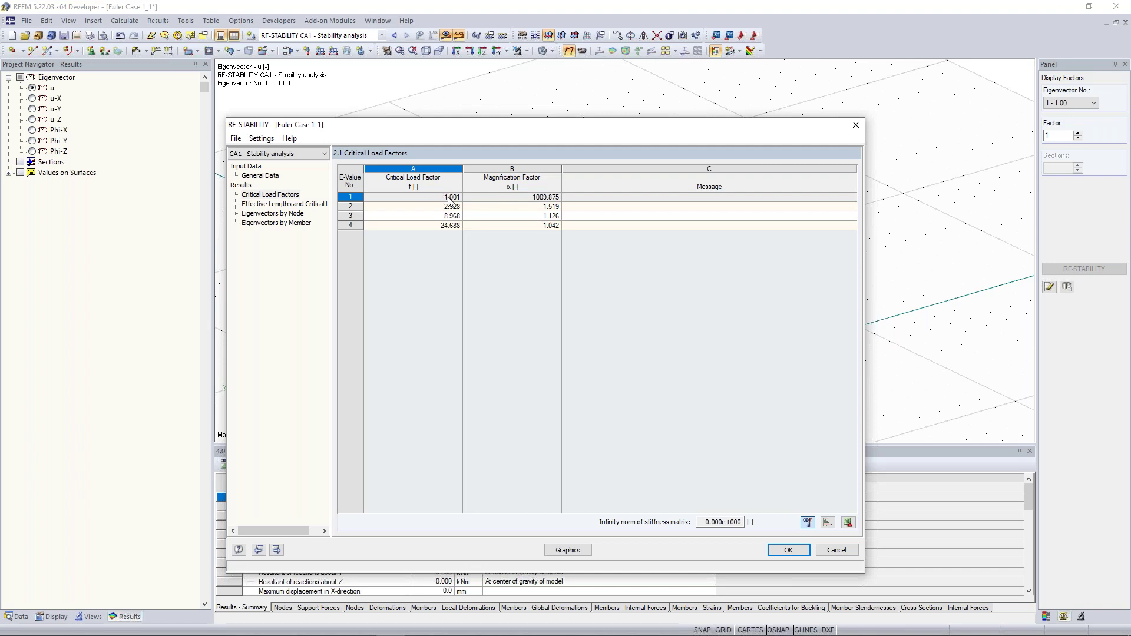
drag(518, 126, 522, 93)
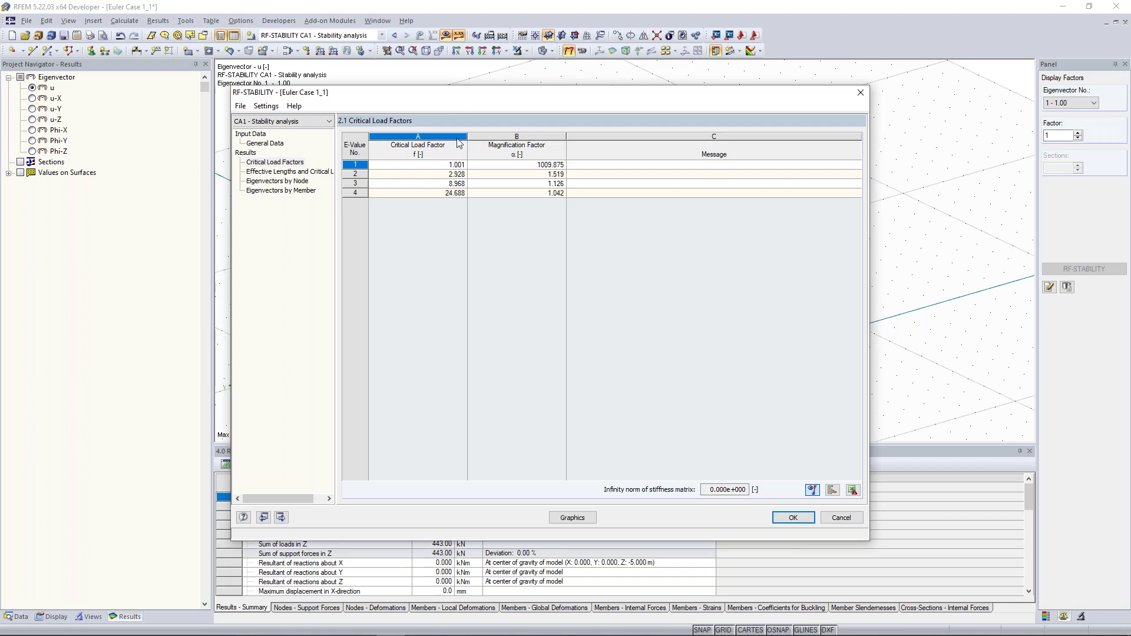
click(861, 92)
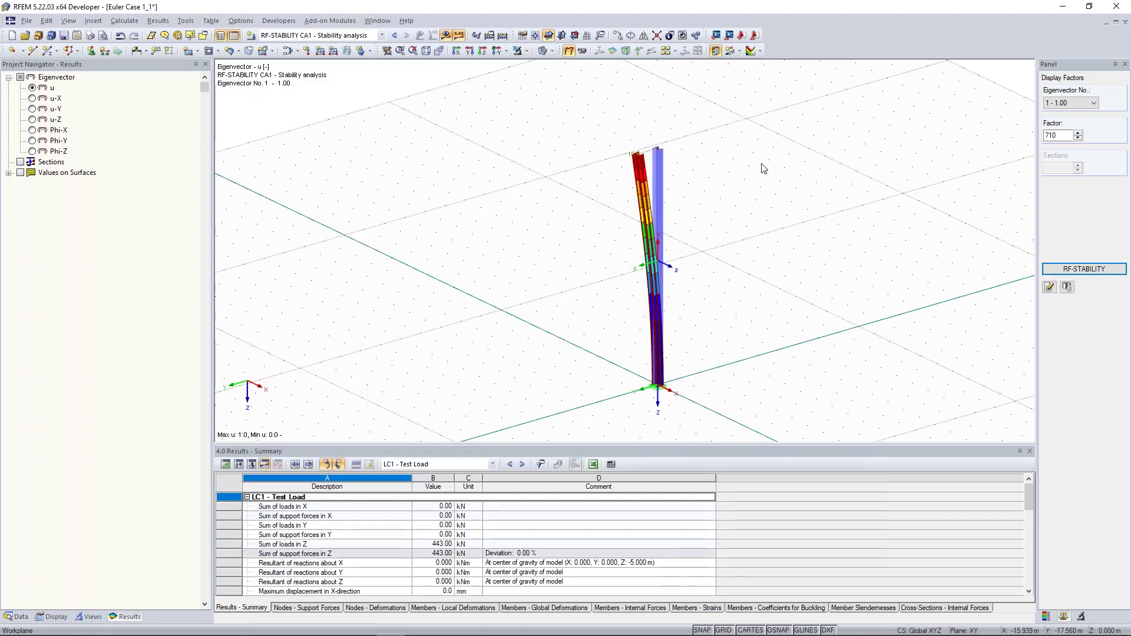
Examine the column's first buckling shape and compare it with the Euler Case 1 and frame slide in PowerPoint, returning to RFEM.
scroll(754, 172, down, 1)
middle_drag(781, 184, 722, 182)
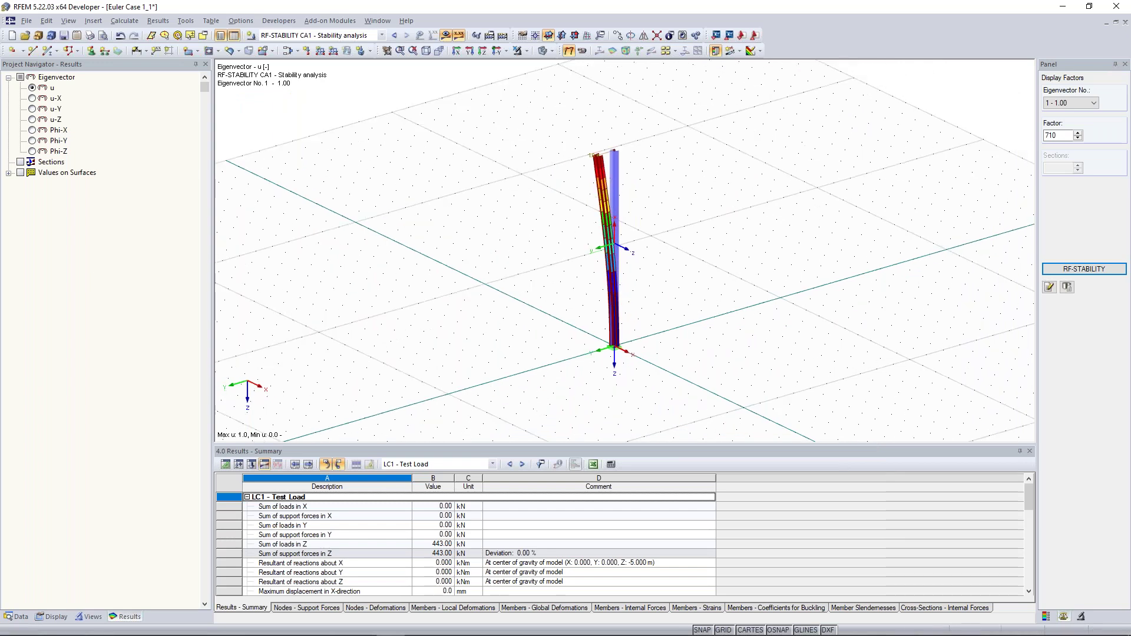
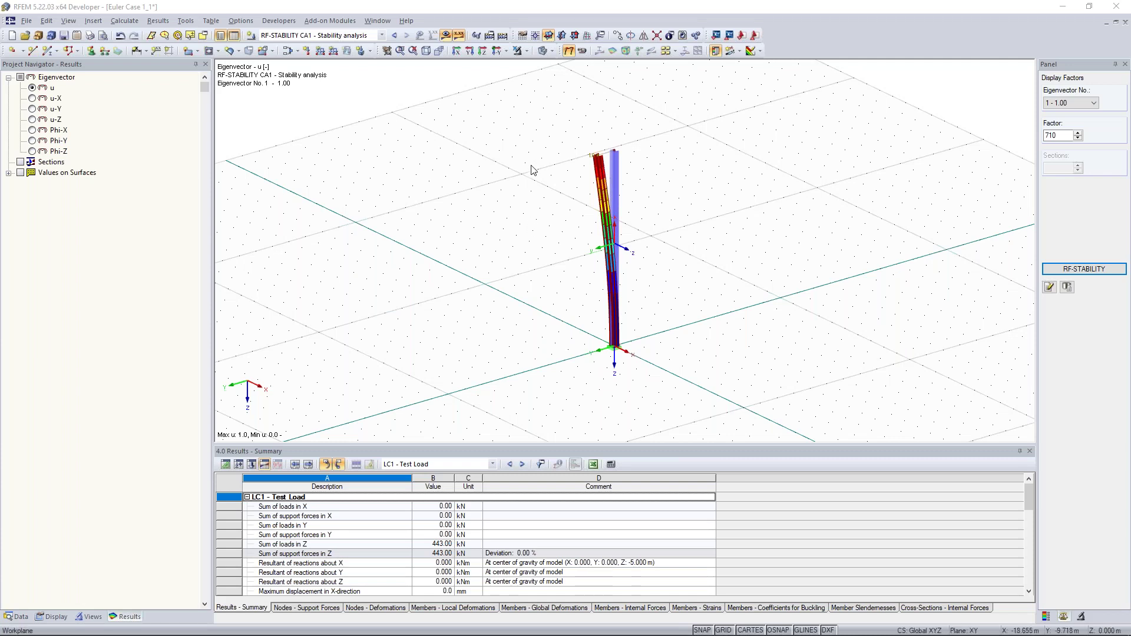
ctrl+middle_drag(469, 208, 535, 210)
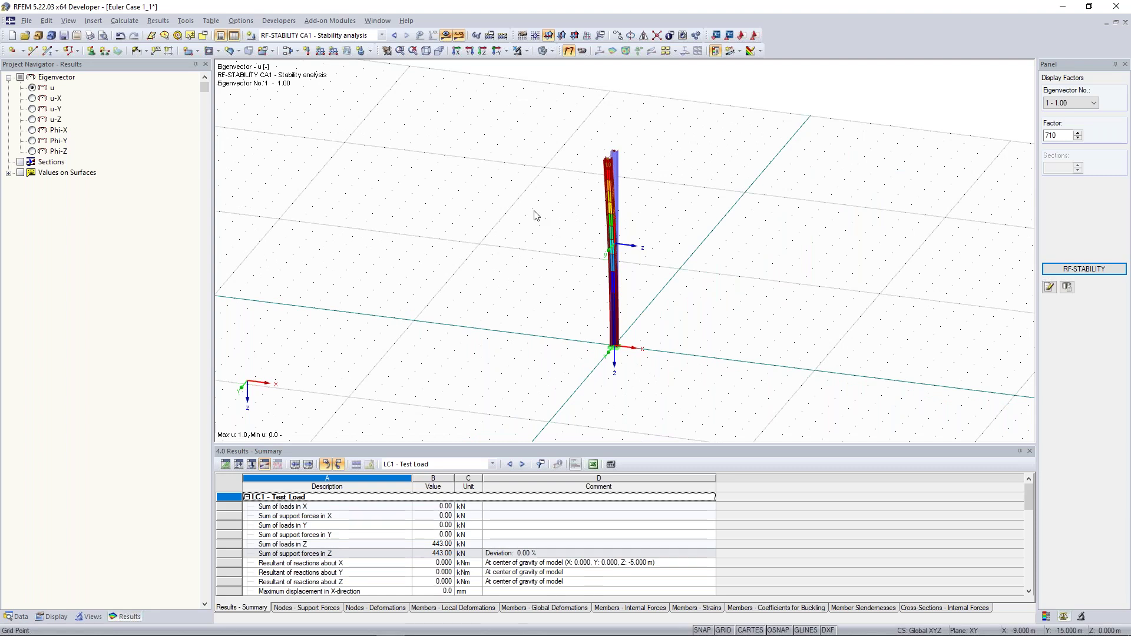
mouse_move(412, 634)
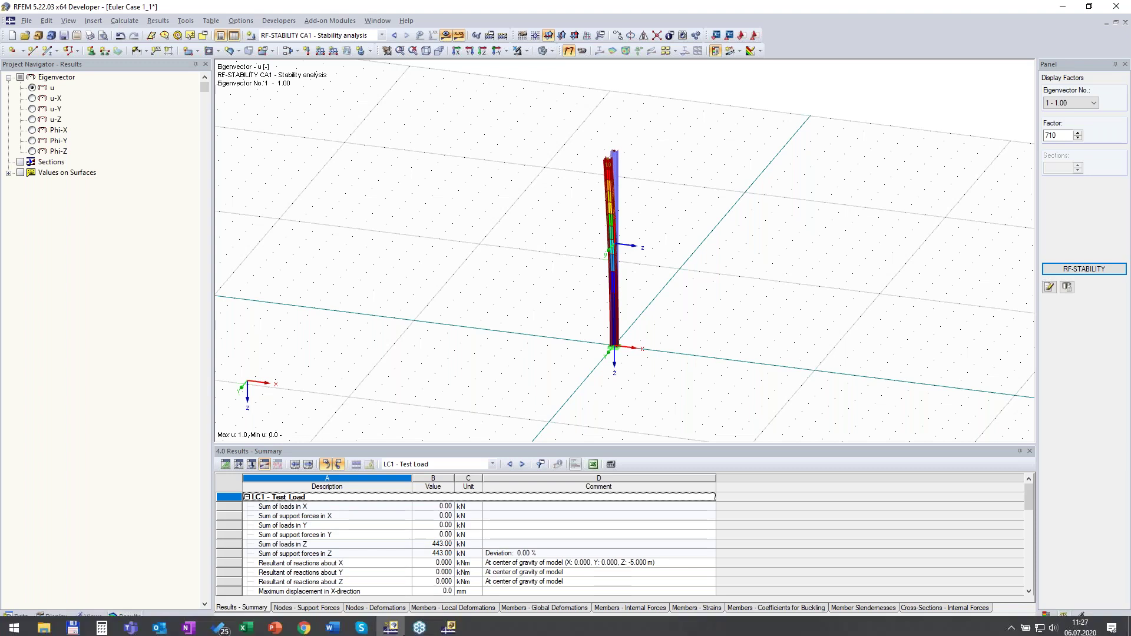
mouse_move(275, 633)
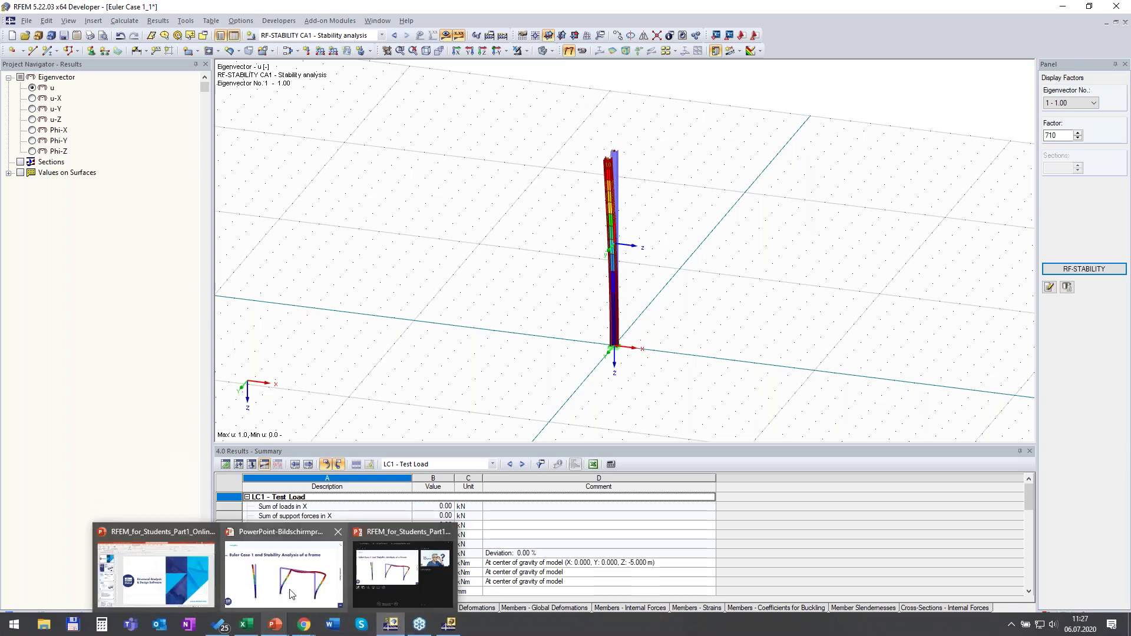
click(290, 594)
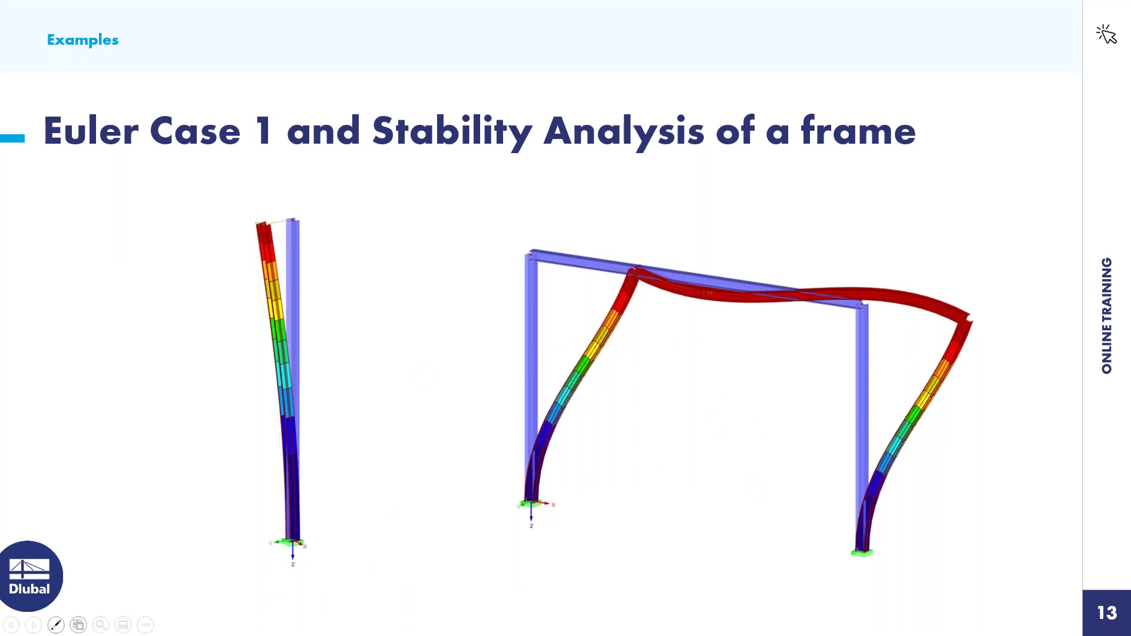
key(alt+Tab)
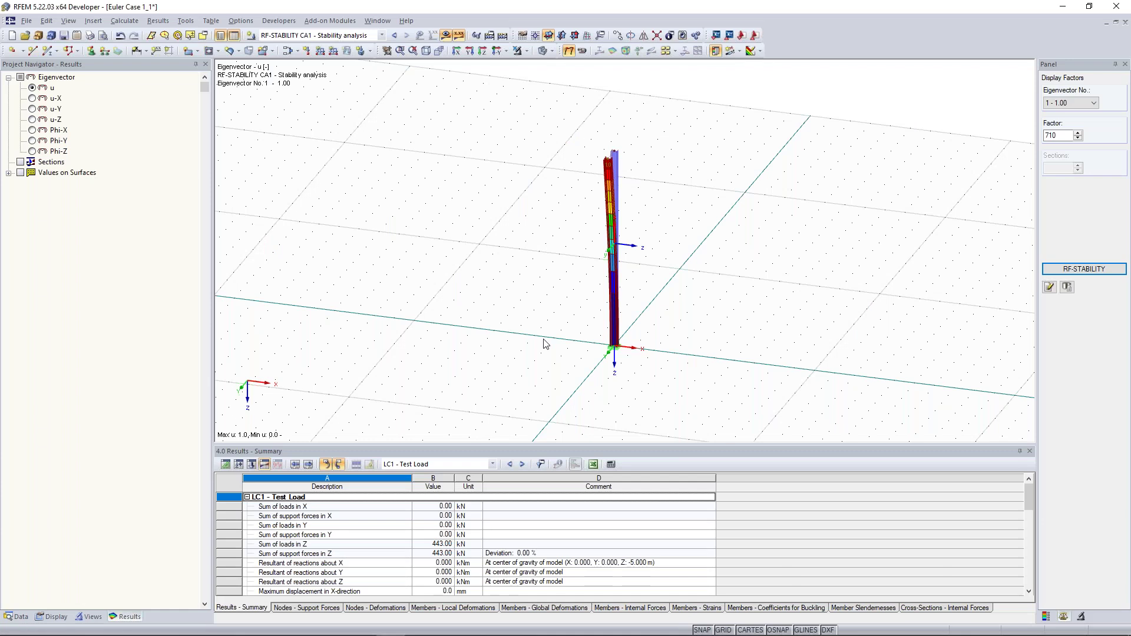
ctrl+middle_drag(713, 241, 700, 238)
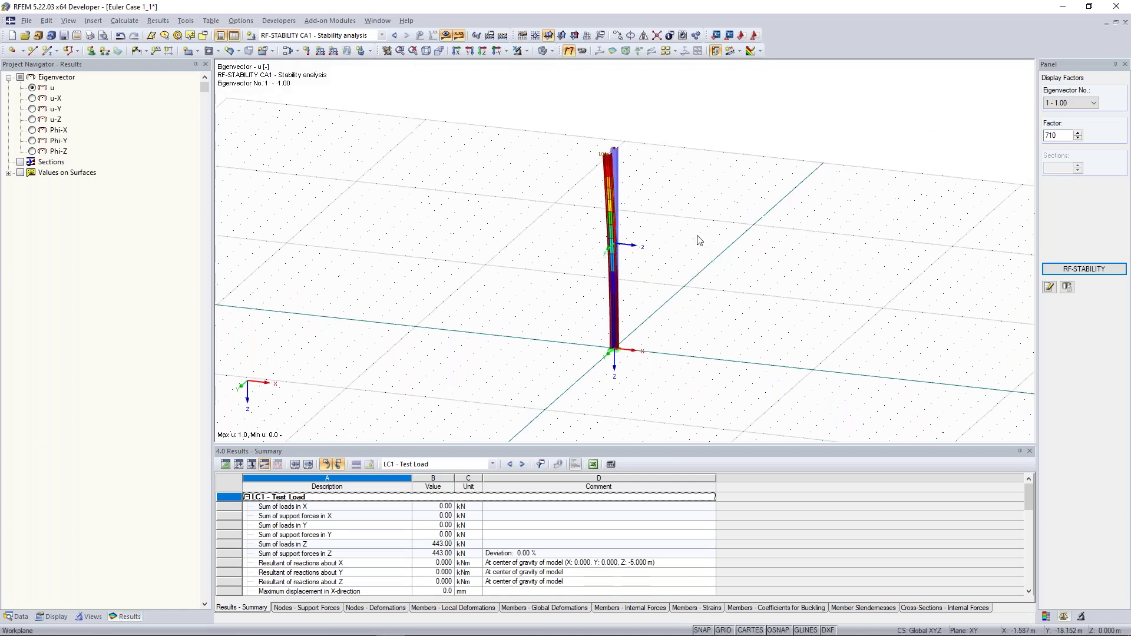
Hide the results and copy the whole column with its support once, displaced 10 m in the X-direction.
click(459, 35)
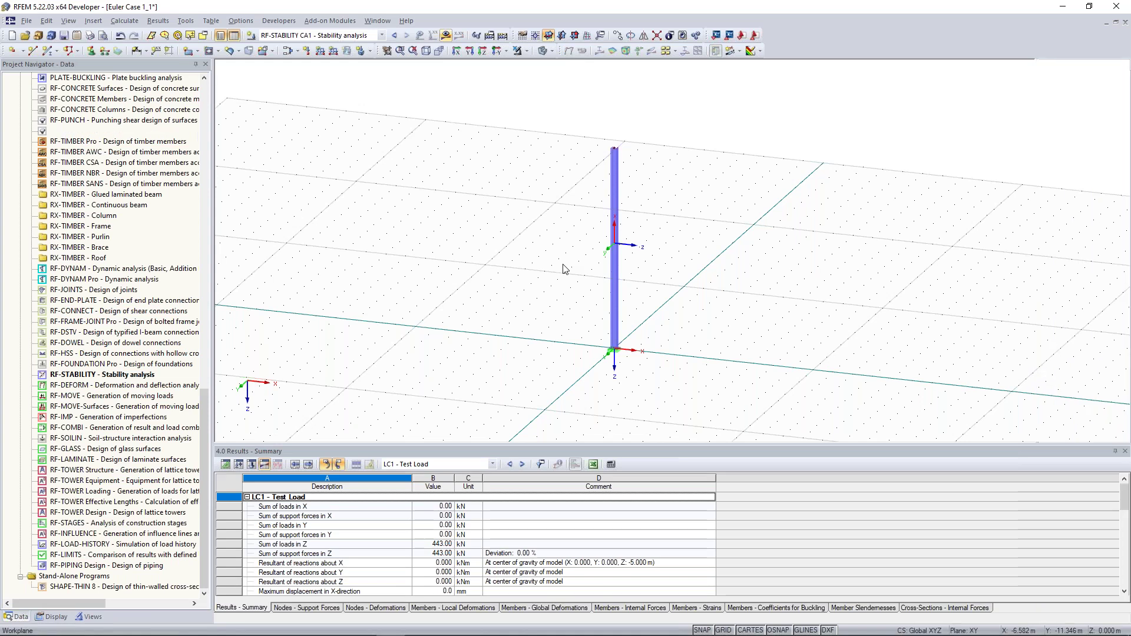
ctrl+middle_drag(677, 268, 707, 267)
drag(532, 80, 662, 369)
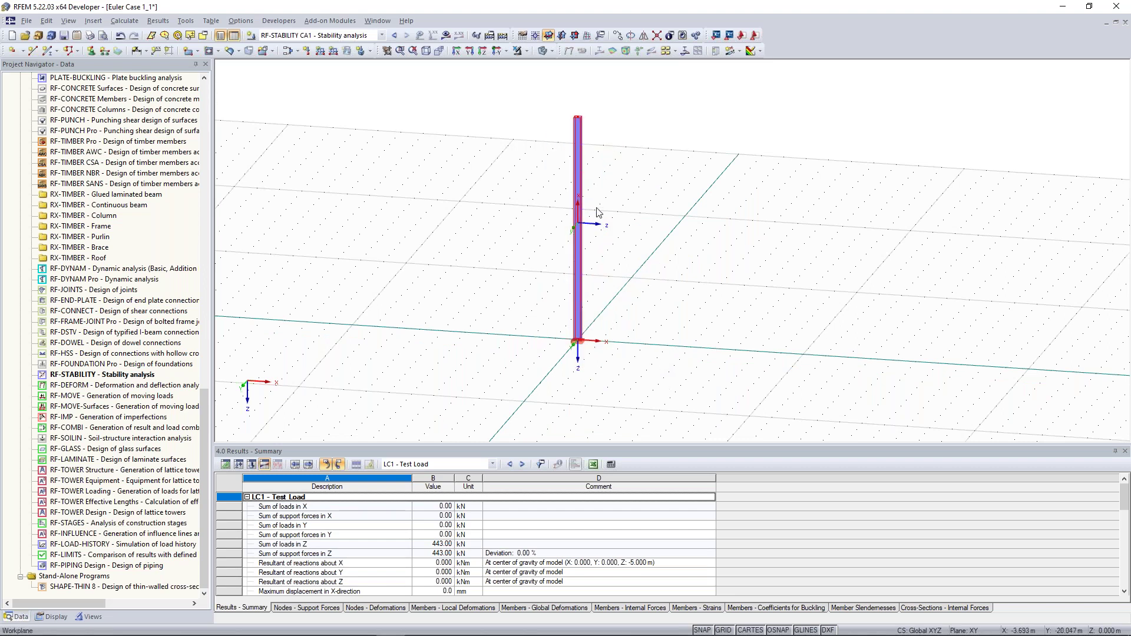
right_click(576, 177)
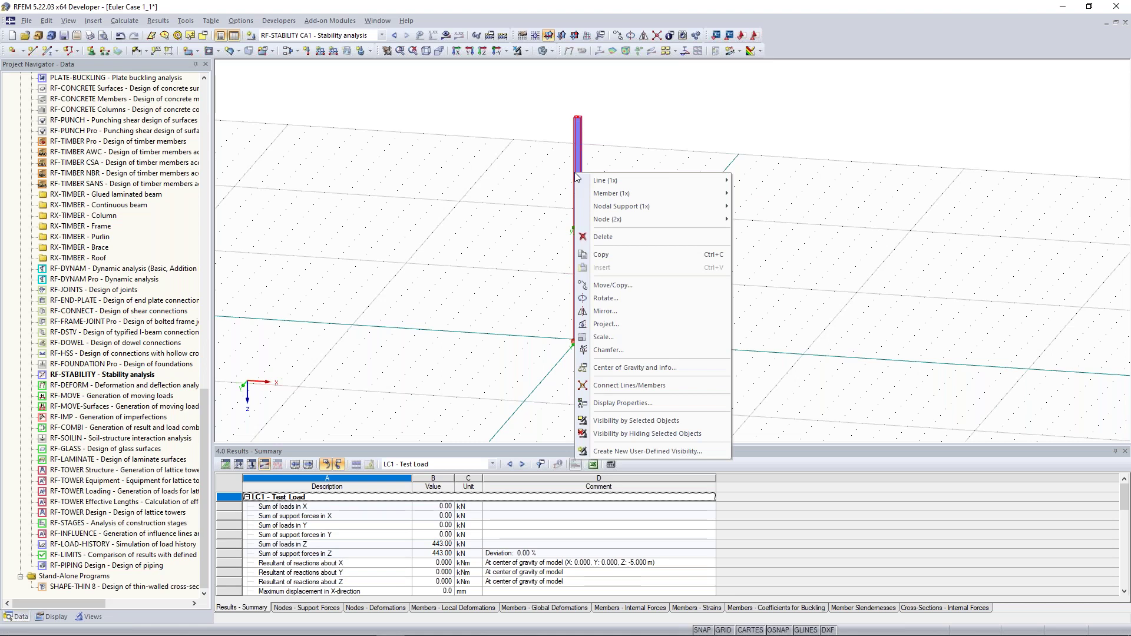
click(634, 288)
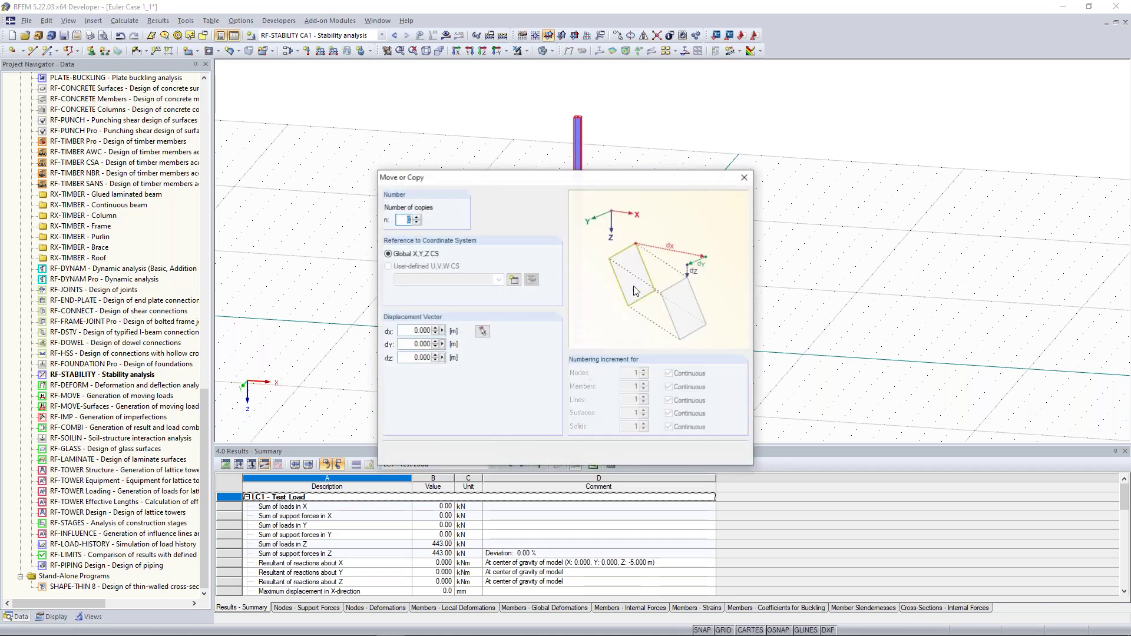
click(417, 216)
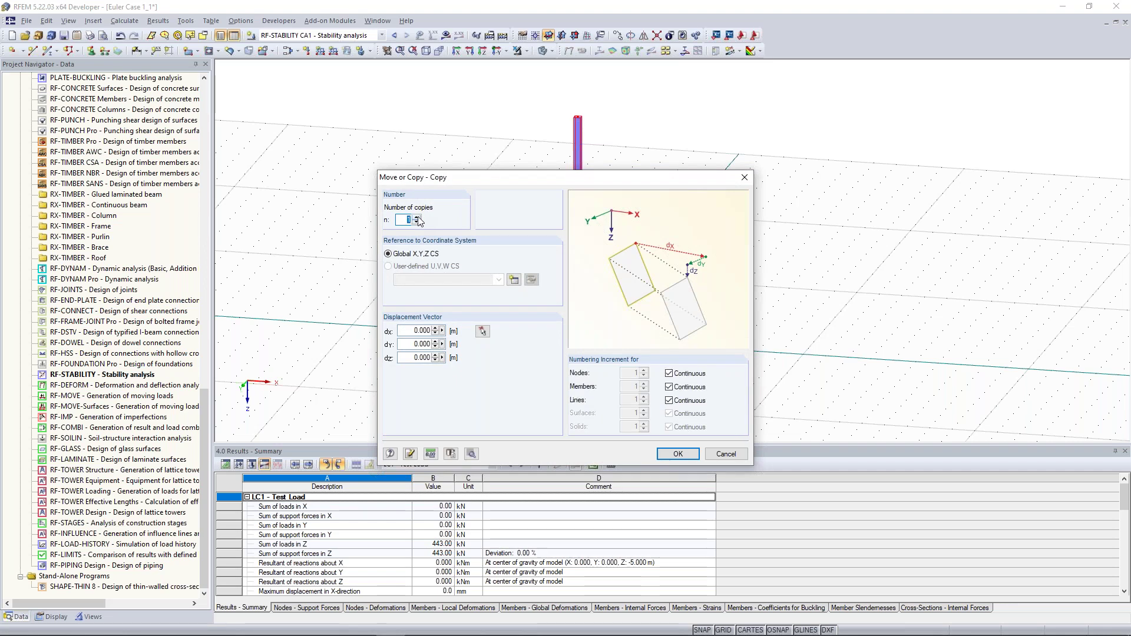
click(415, 331)
text(10)
click(679, 455)
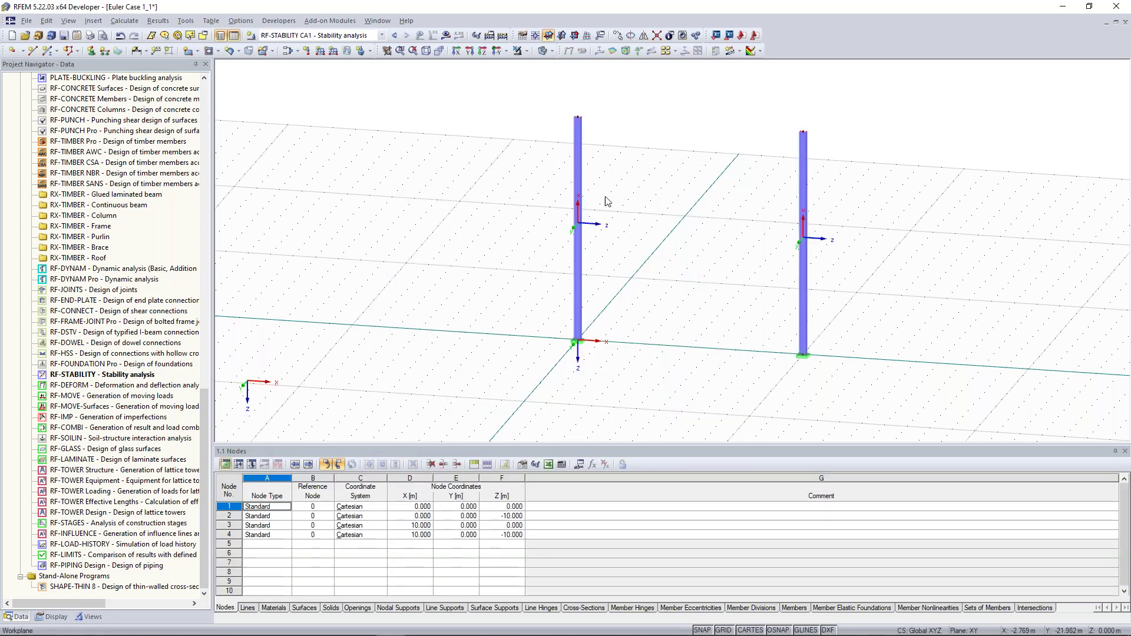
Switch off the display of the members' local axis systems.
right_click(578, 166)
click(649, 504)
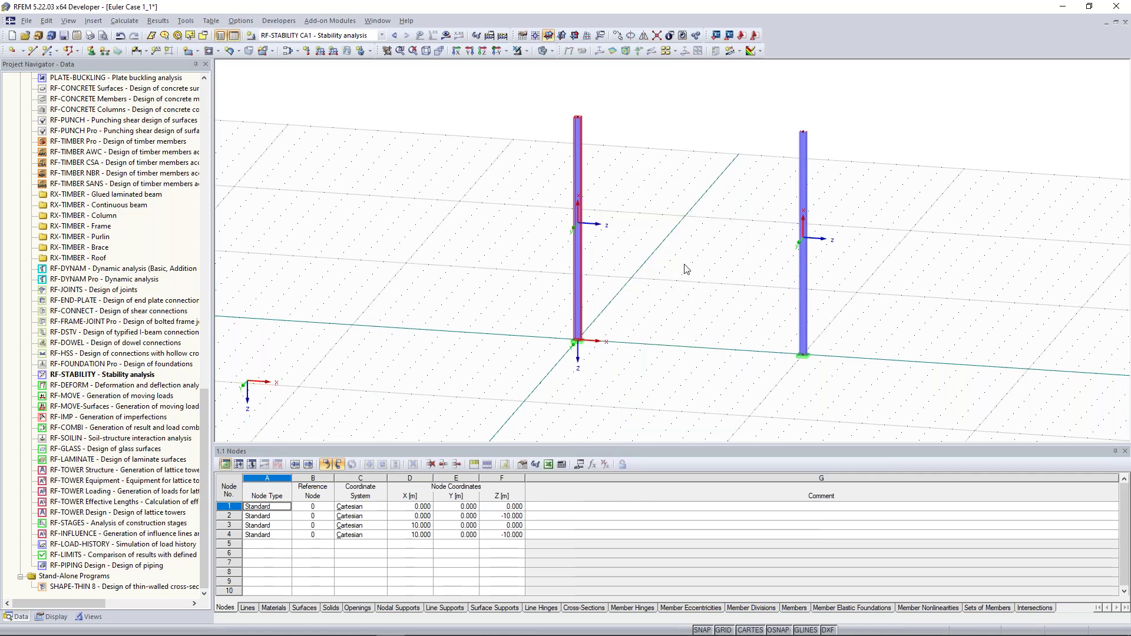
ctrl+middle_drag(686, 269, 714, 242)
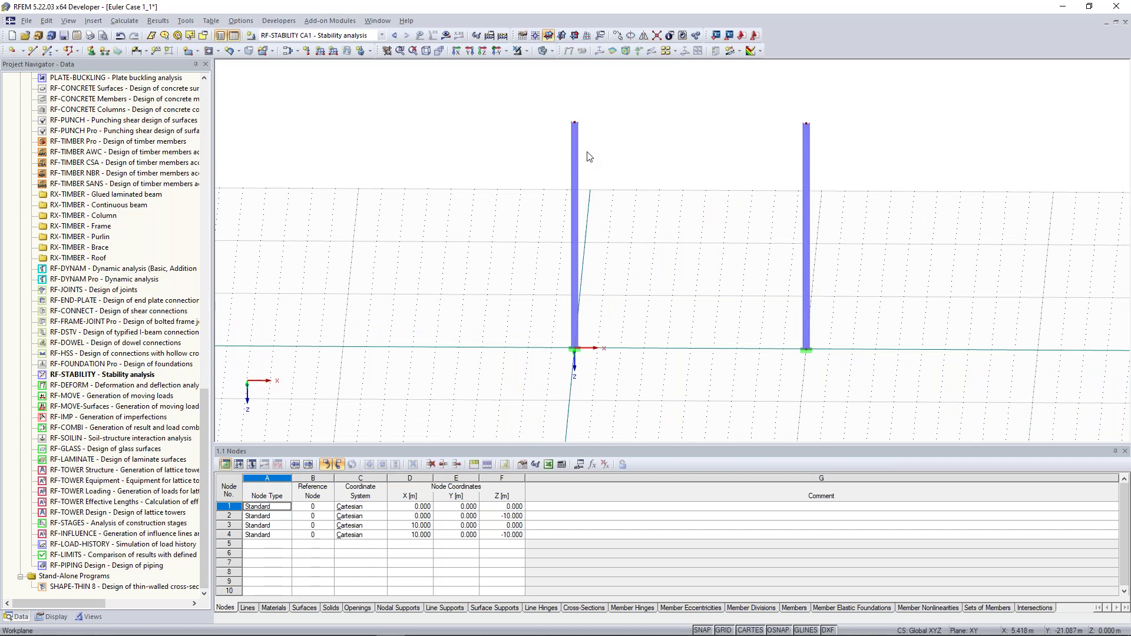
ctrl+middle_drag(589, 156, 482, 88)
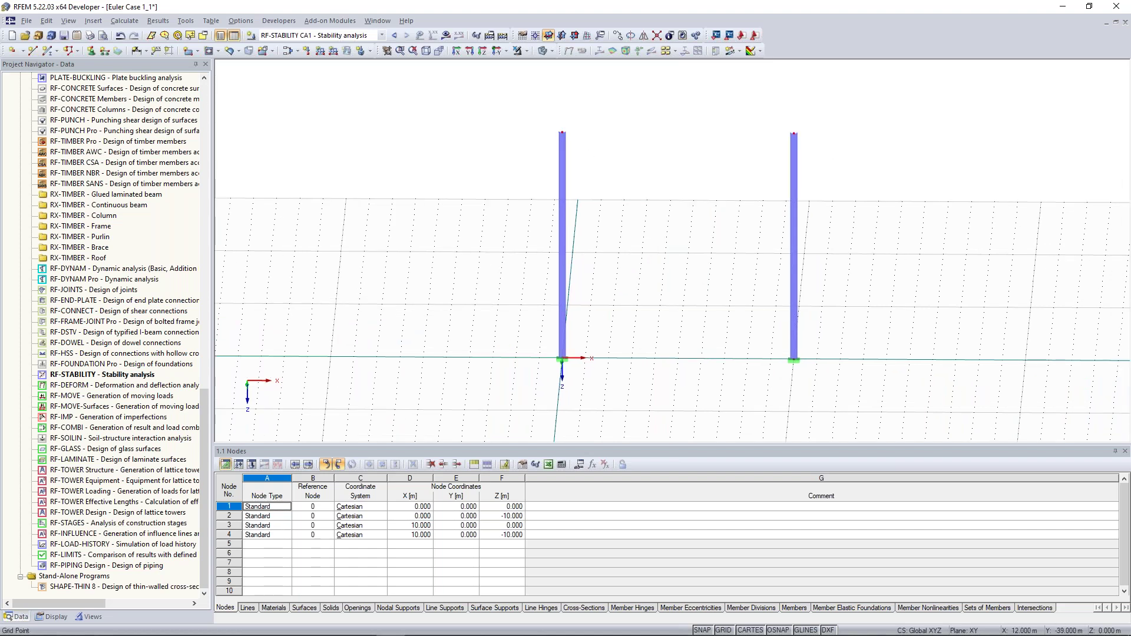
drag(860, 154, 530, 100)
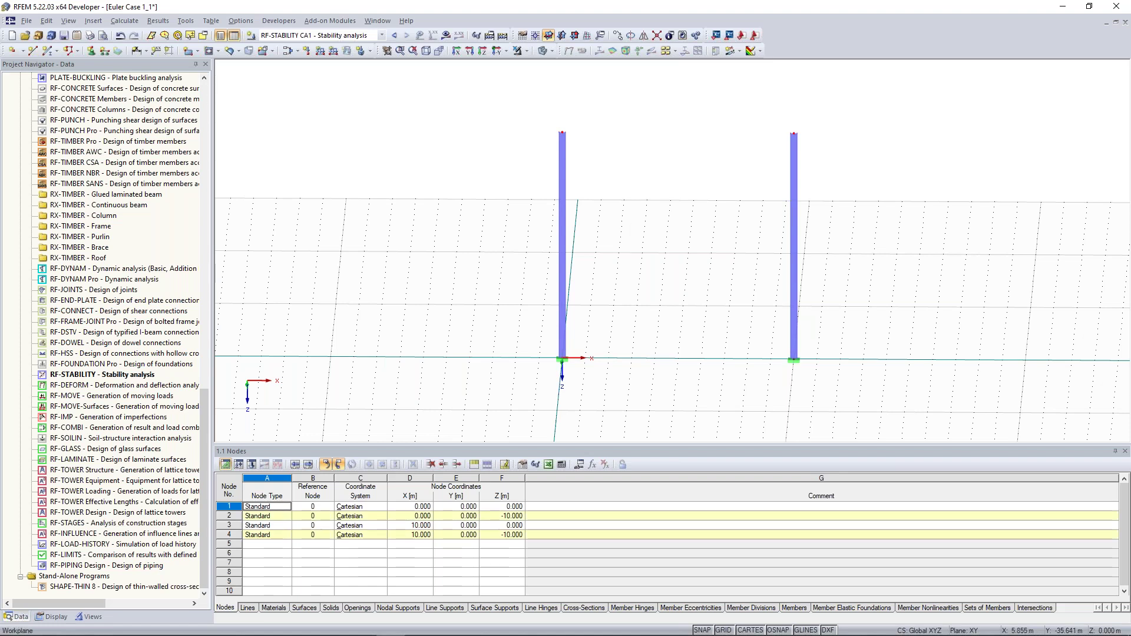
click(716, 171)
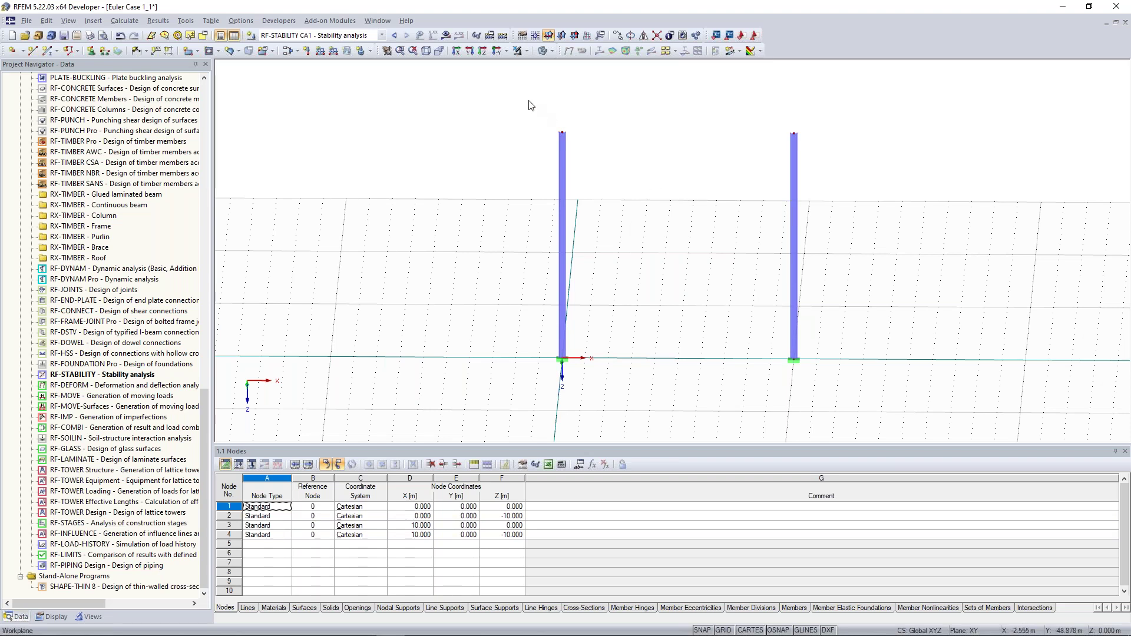
ctrl+middle_drag(566, 202, 616, 175)
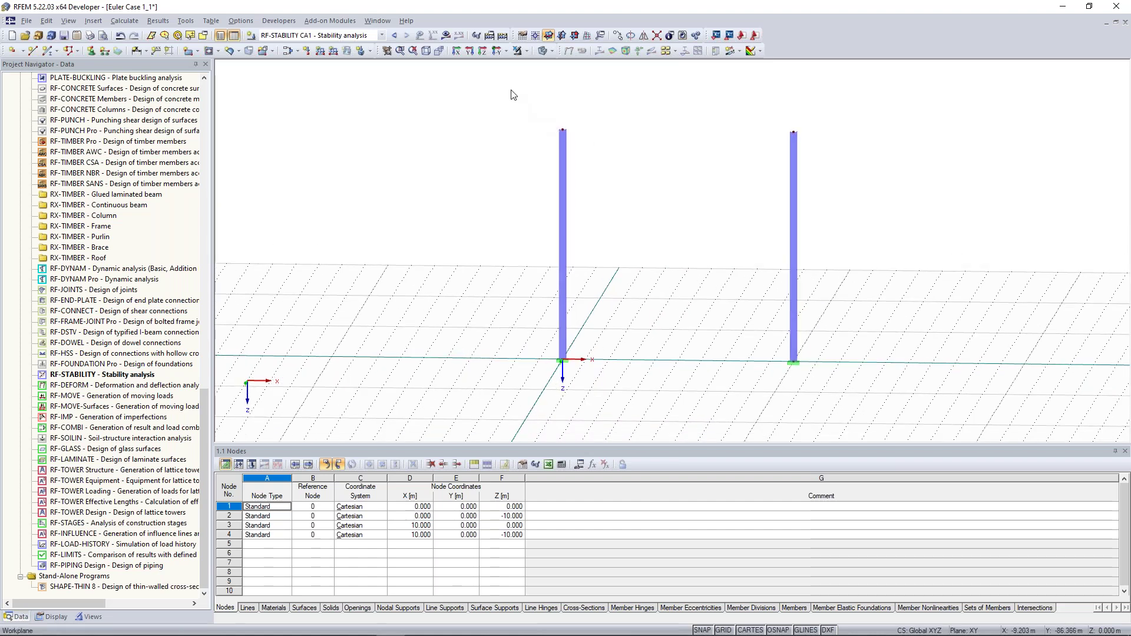
Set the Z-coordinate of the top nodes of both columns to -6 m together.
drag(497, 92, 848, 152)
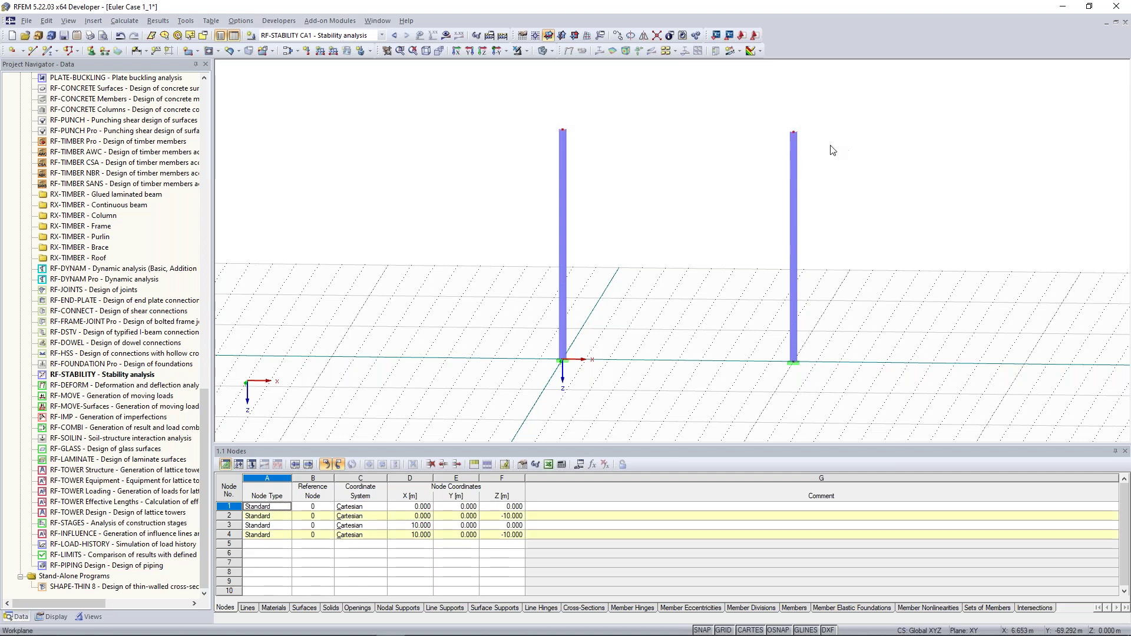
right_click(563, 131)
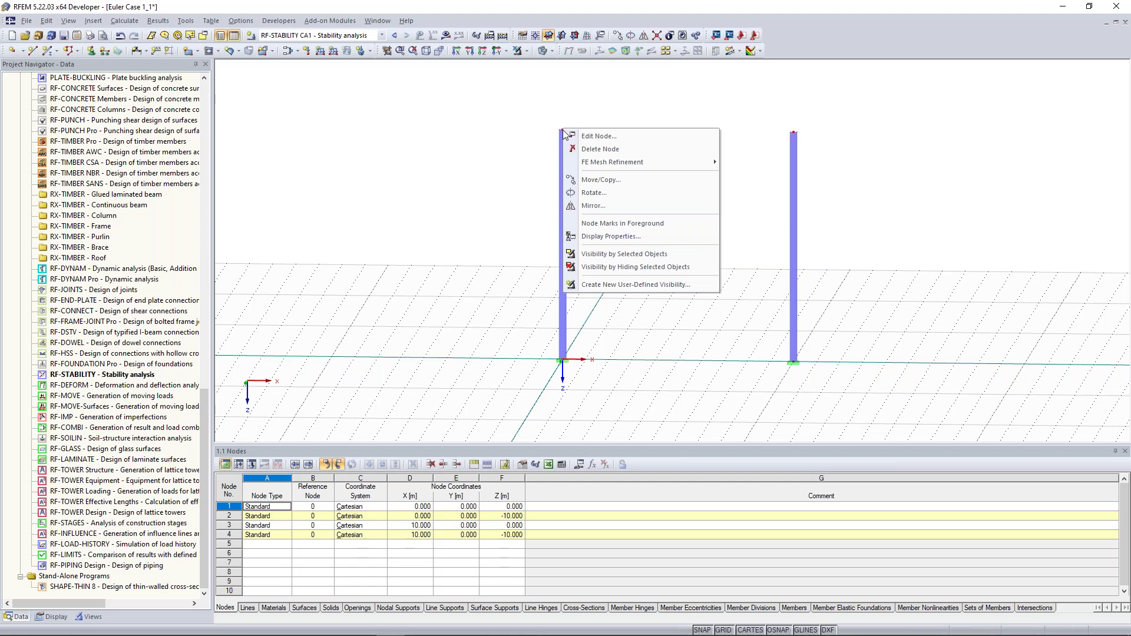
click(498, 133)
drag(501, 101, 853, 167)
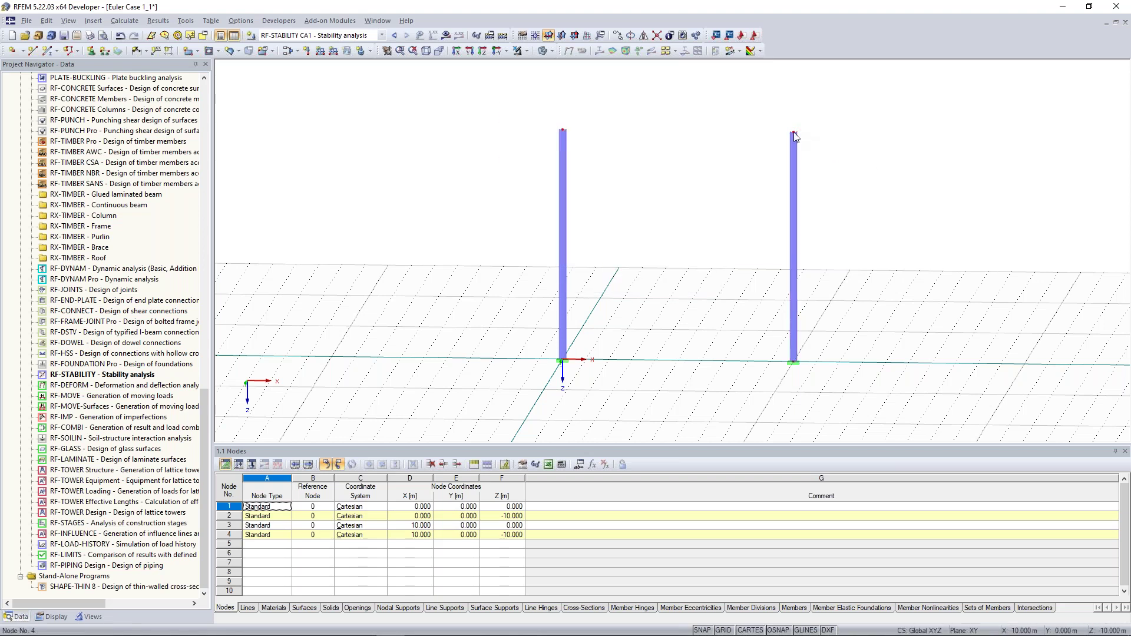
right_click(795, 137)
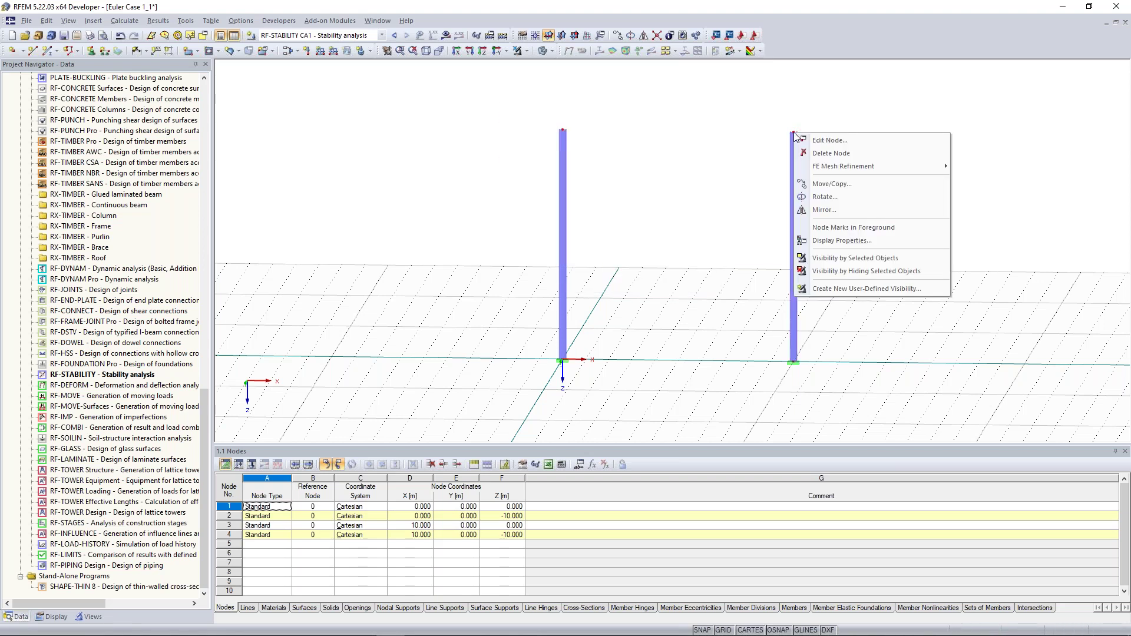
click(826, 146)
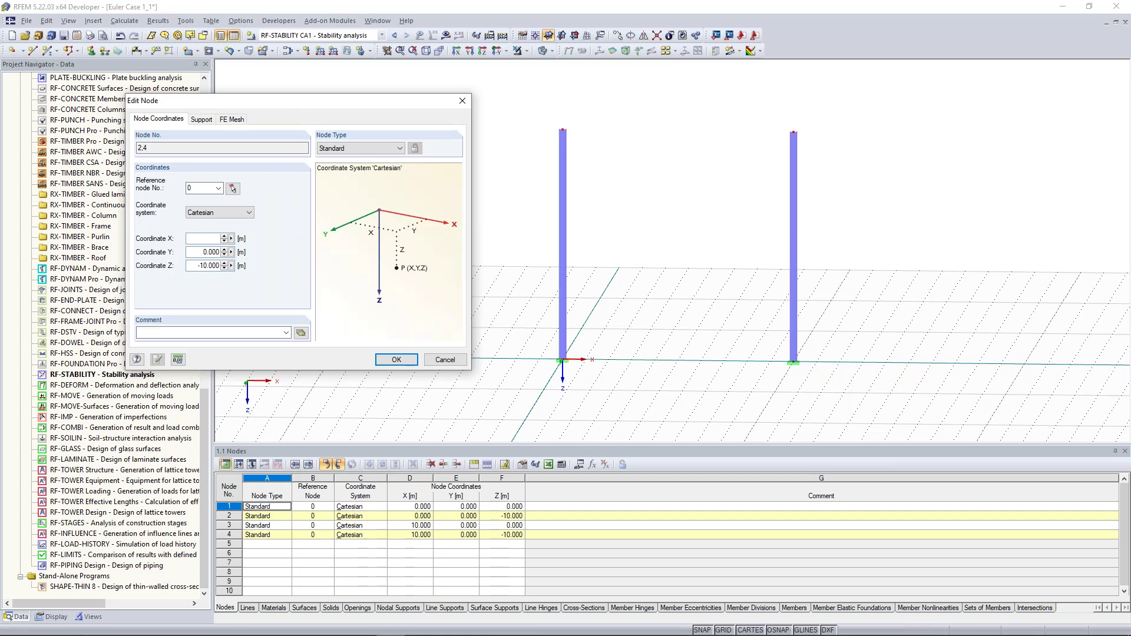
drag(199, 266, 223, 266)
text(-6)
click(404, 361)
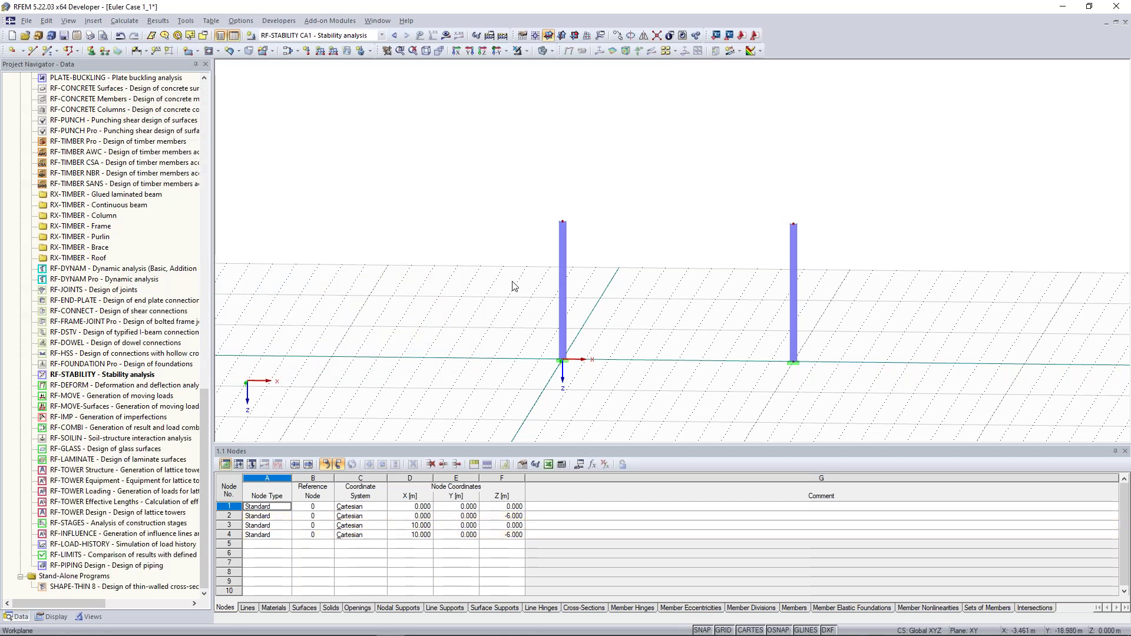
Create a beam member with a new IPE 300 cross-section in Steel S 235, connecting the top nodes of the two columns.
ctrl+middle_drag(477, 263, 513, 219)
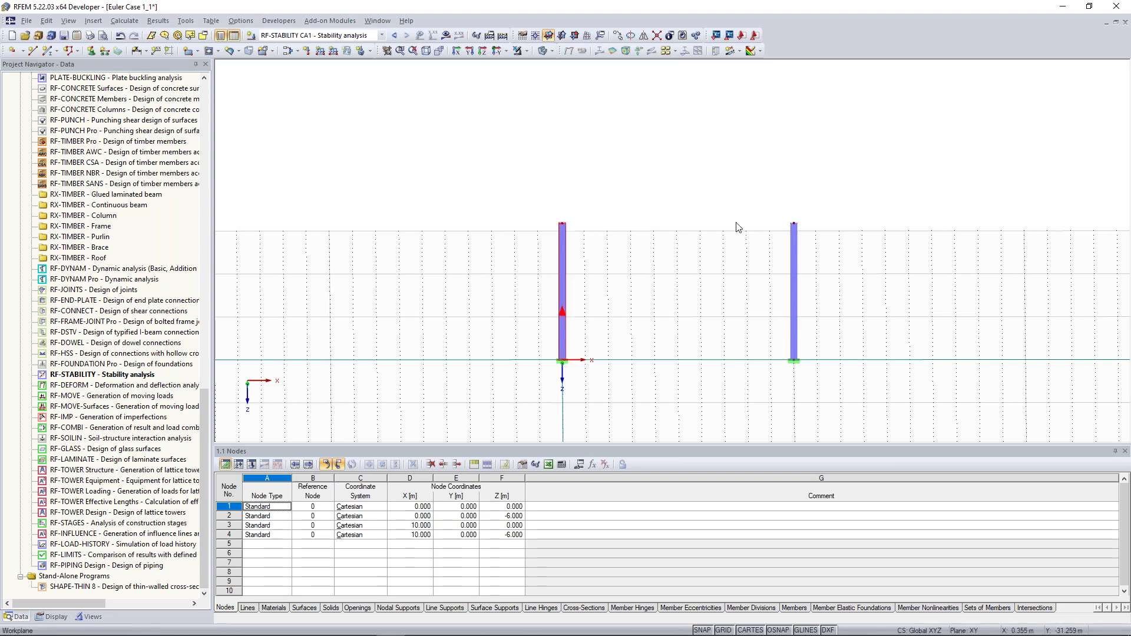
scroll(643, 211, up, 1)
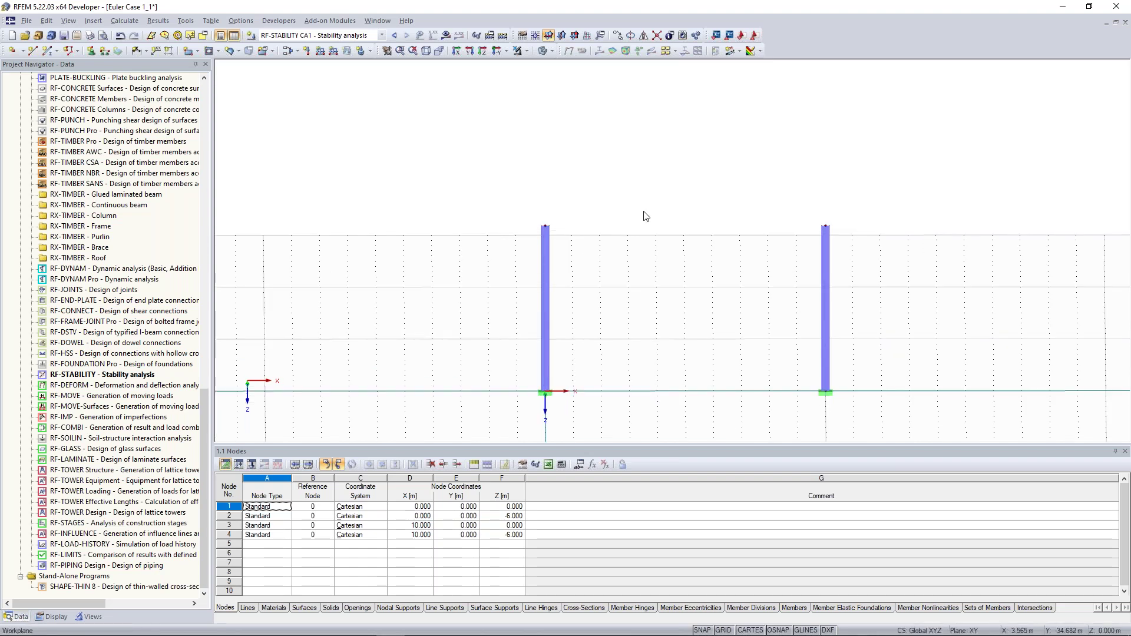
ctrl+middle_drag(643, 231, 557, 188)
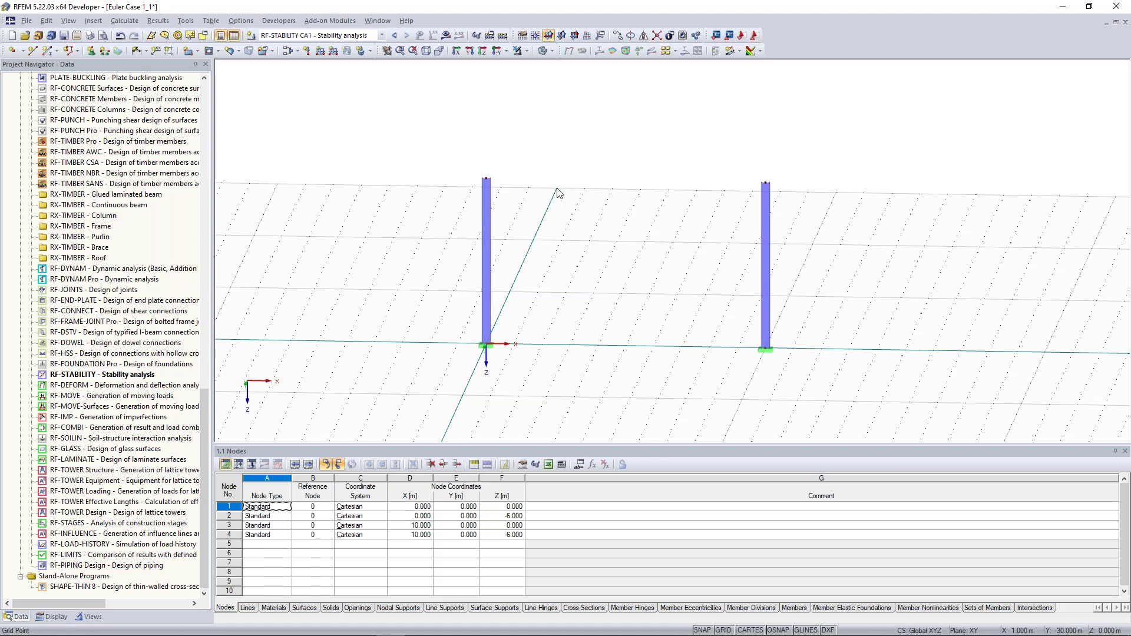
click(48, 52)
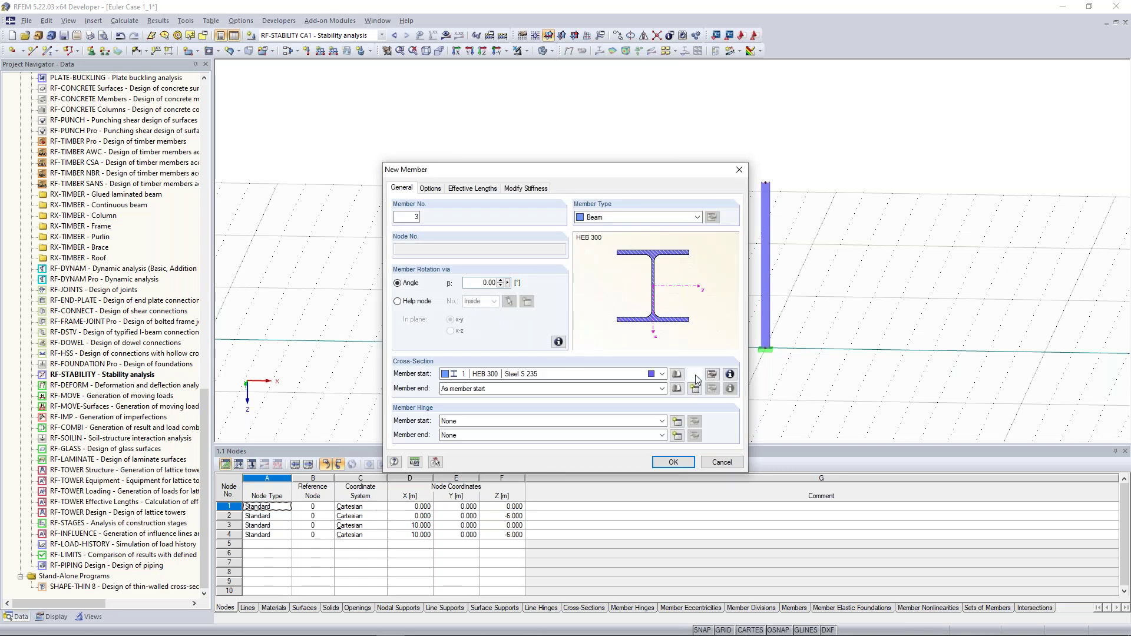
click(695, 376)
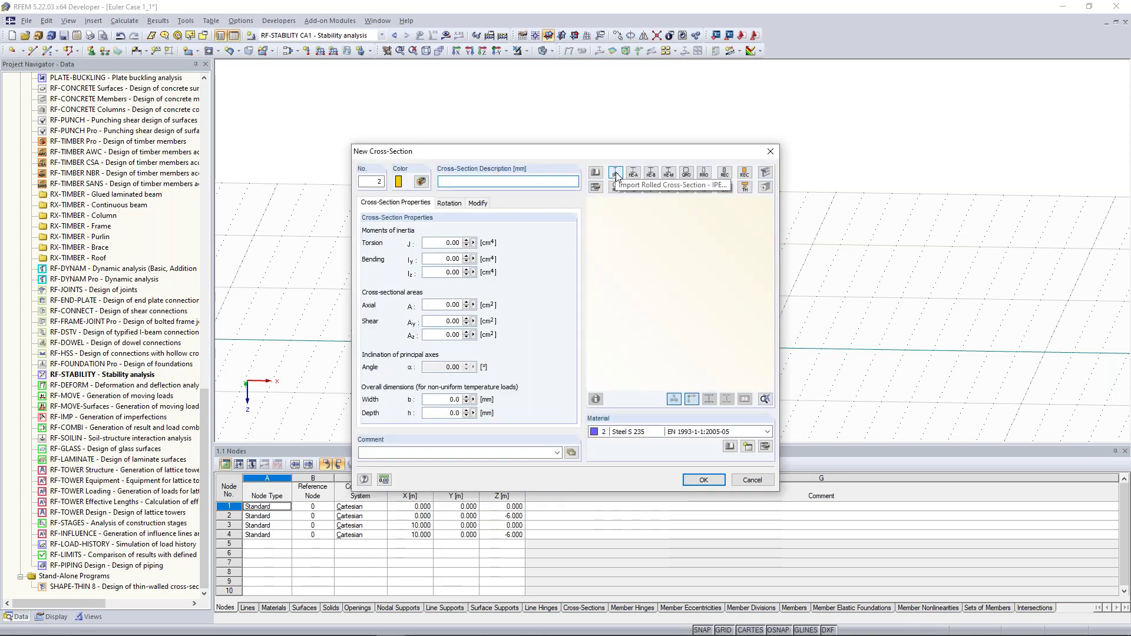
click(616, 175)
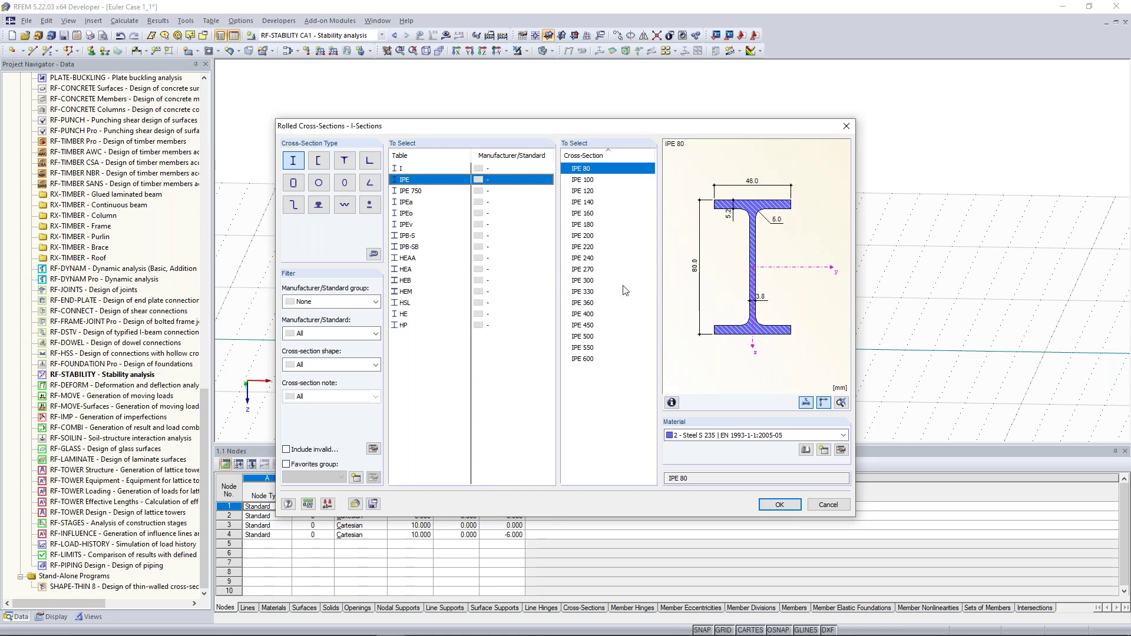
click(593, 282)
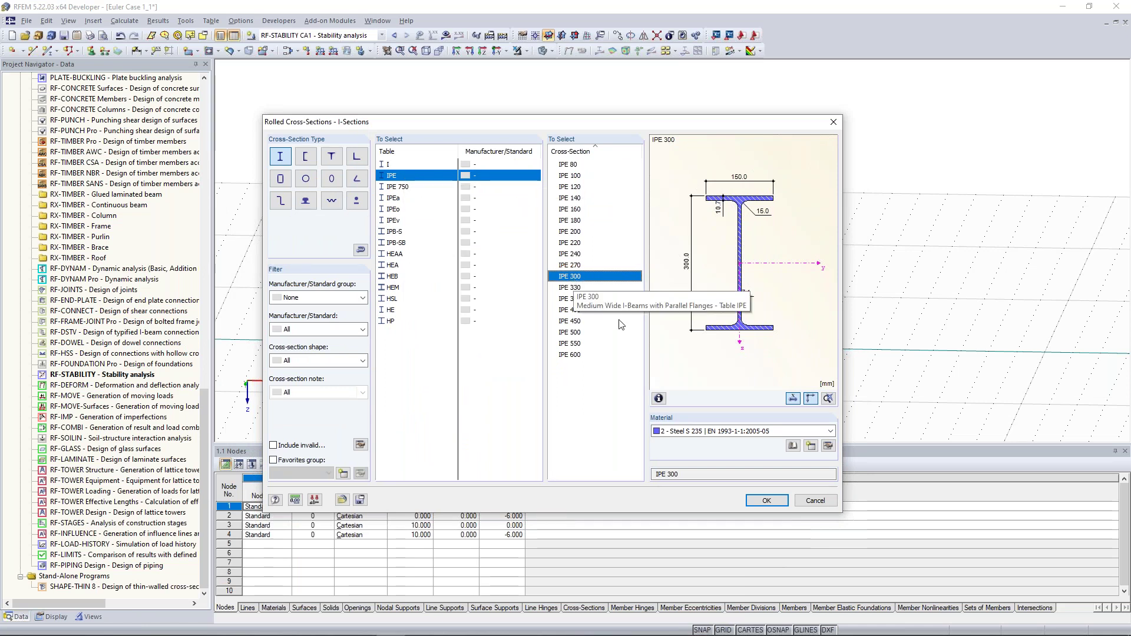
click(767, 501)
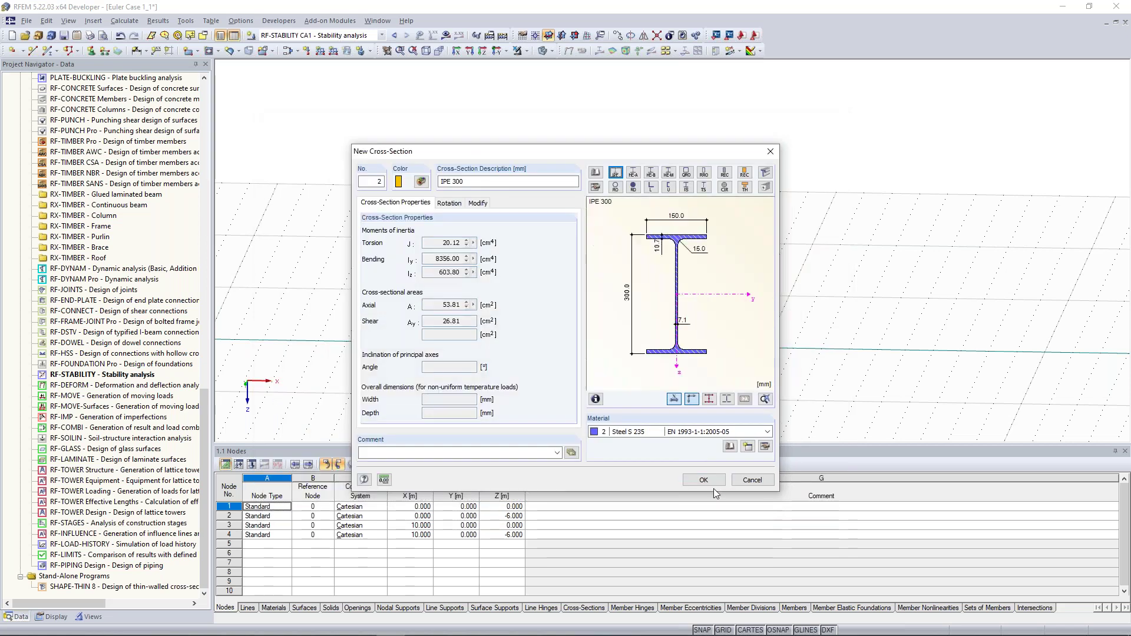
click(704, 480)
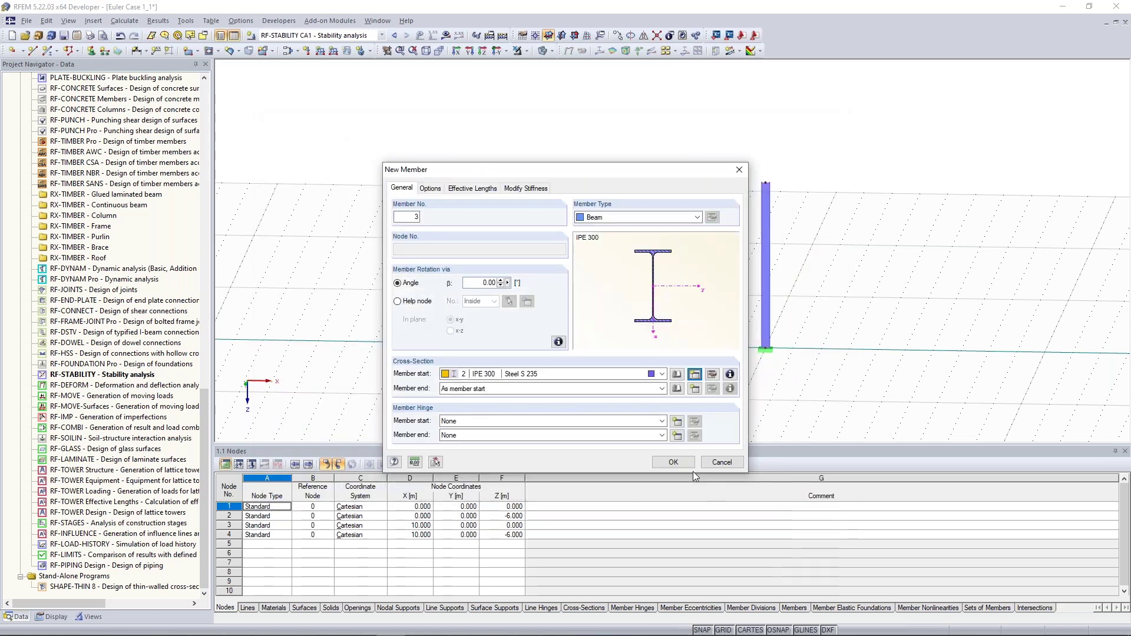
click(677, 462)
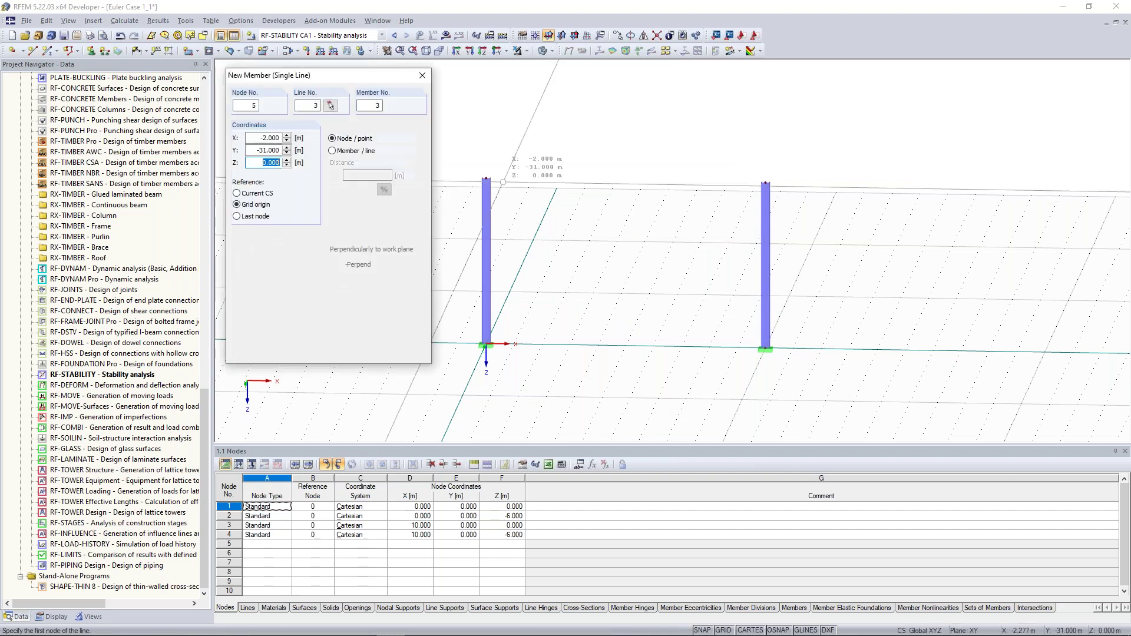
click(486, 178)
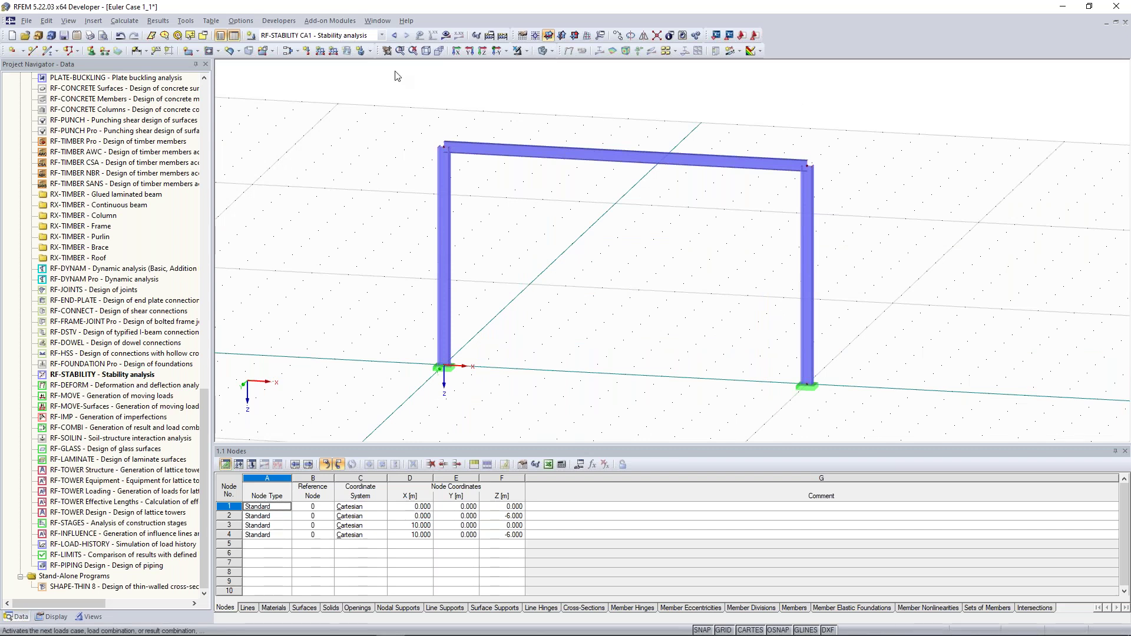
Switch to load case LC1 and copy the nodal load from the first column's top node to the second column's top node.
click(393, 37)
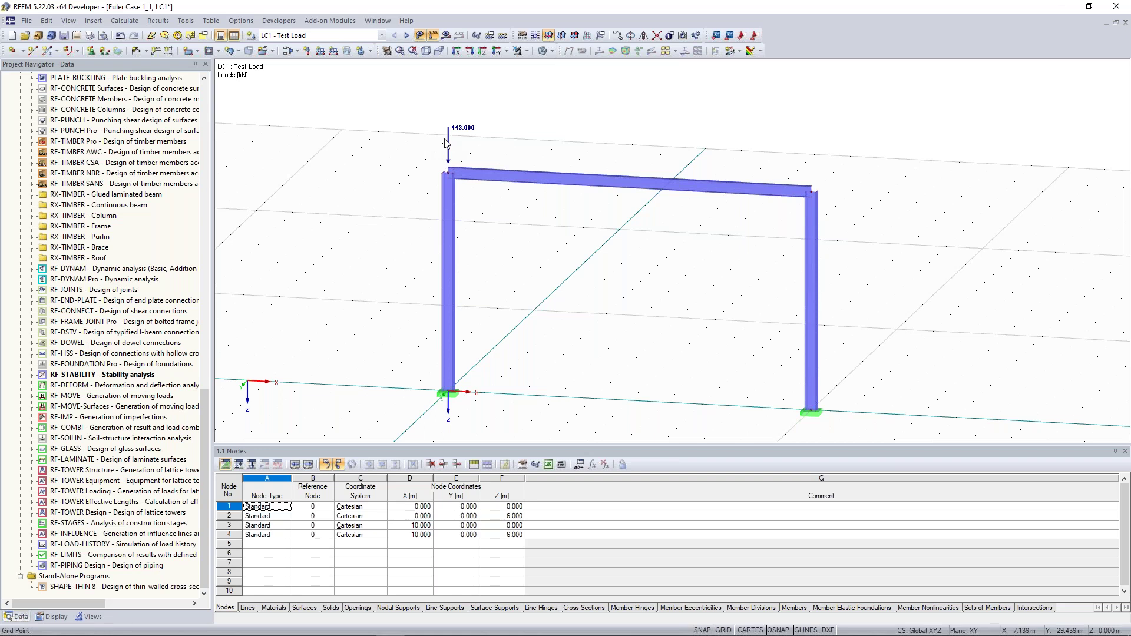
drag(447, 141, 811, 191)
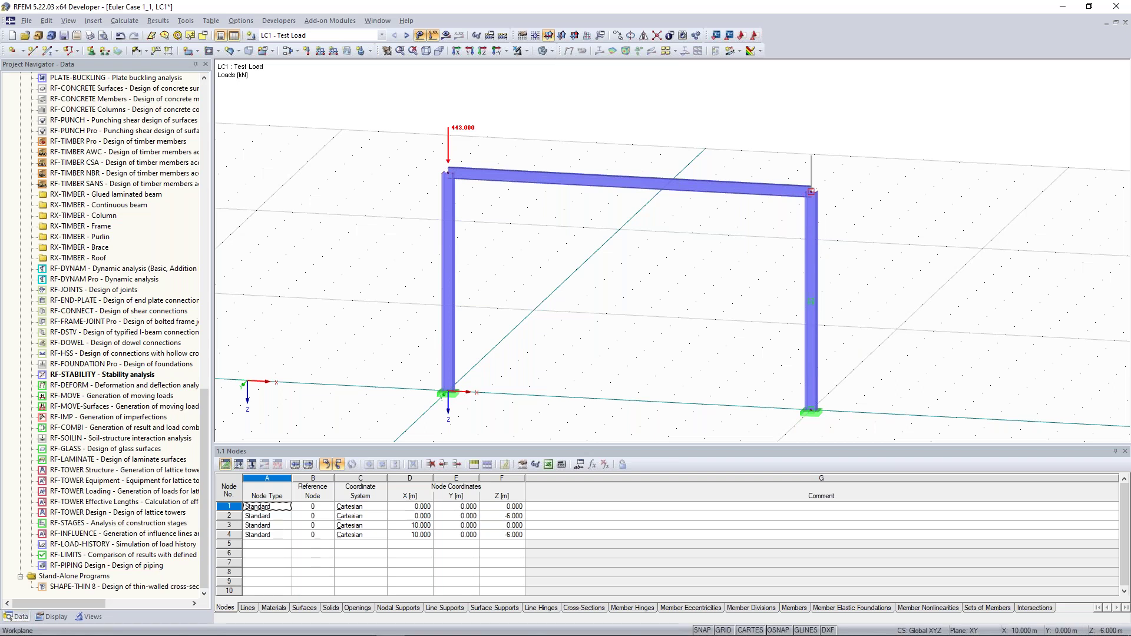
drag(904, 157, 421, 88)
click(596, 133)
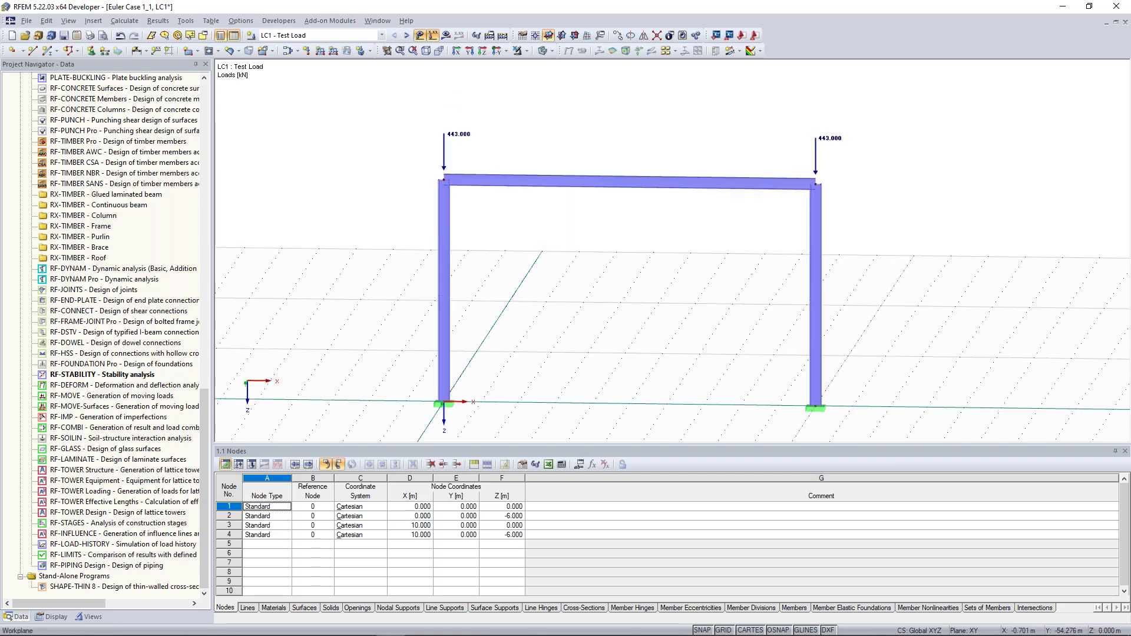
Set the vertical force PZ of both nodal loads on the frame to 100 kN.
drag(878, 154, 428, 101)
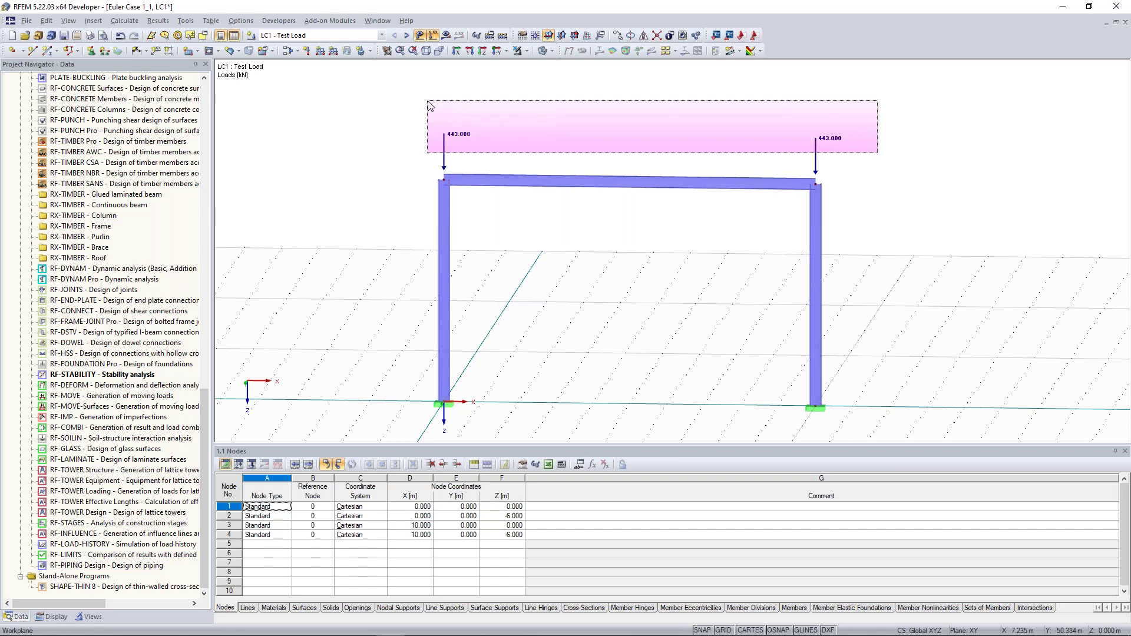
drag(428, 101, 429, 105)
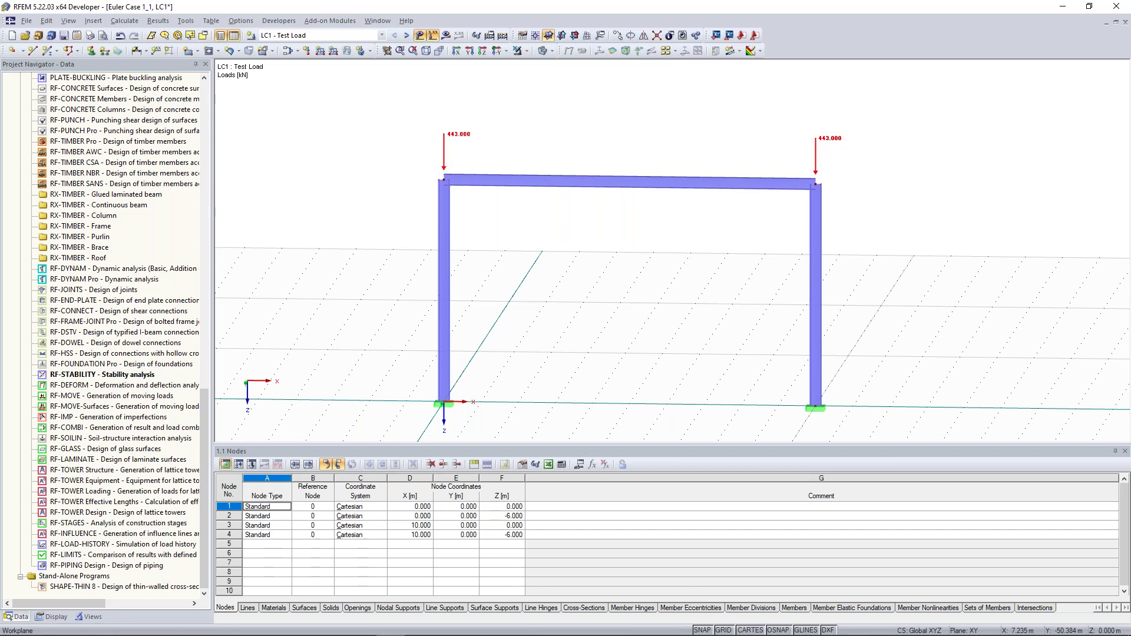
right_click(462, 139)
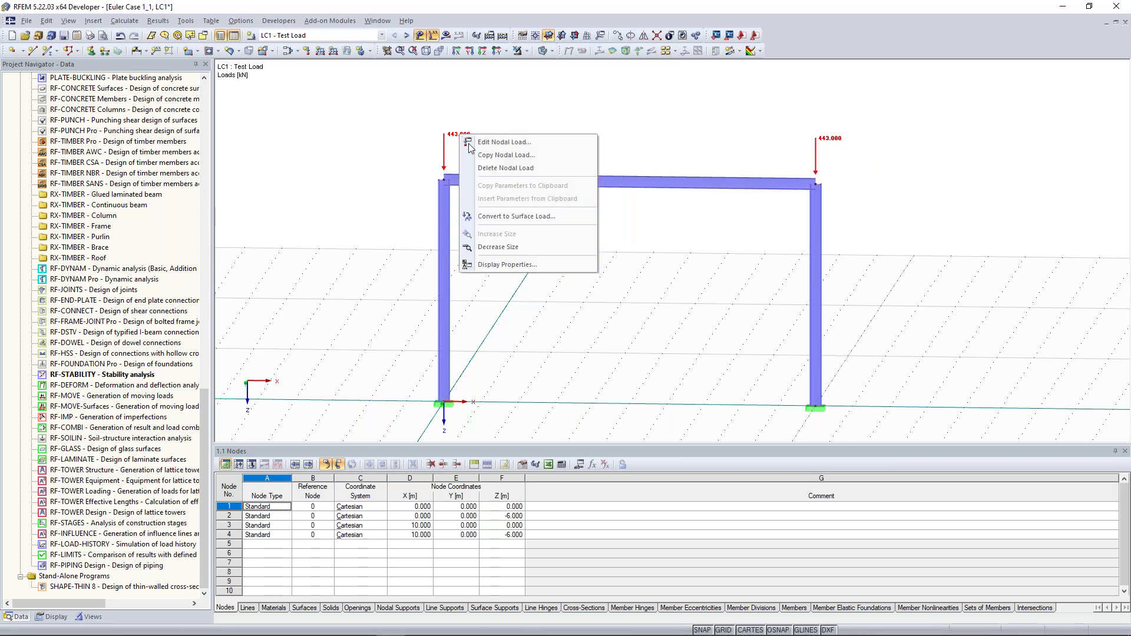
click(521, 148)
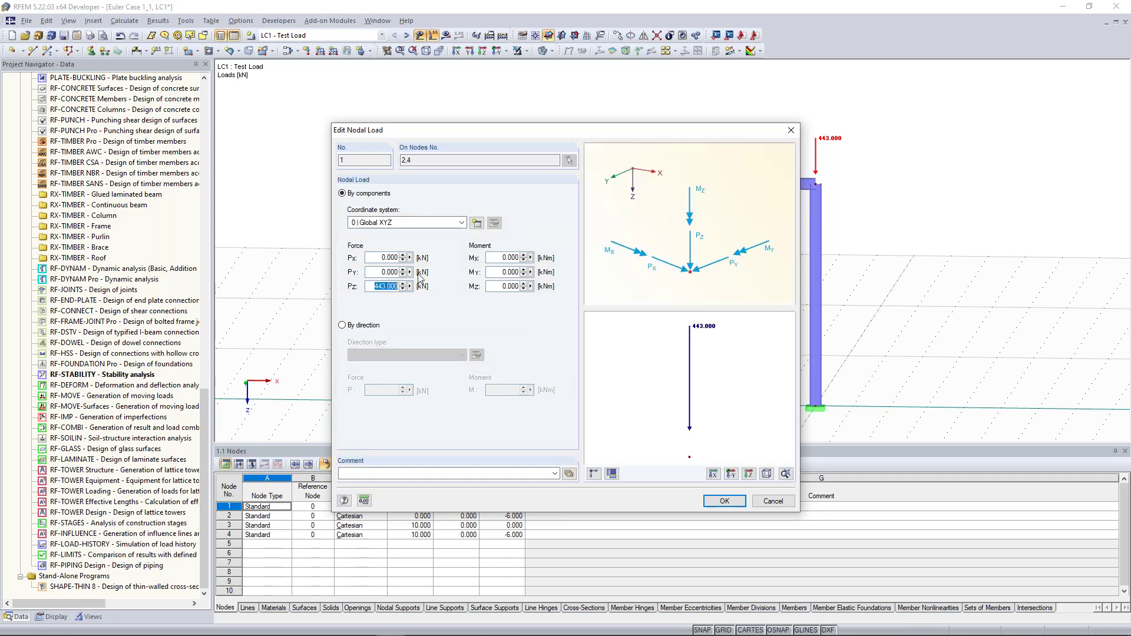
text(100)
click(724, 501)
Calculate the frame under load case LC1 and display the RF-STABILITY CA1 buckling results.
ctrl+middle_drag(650, 255, 609, 287)
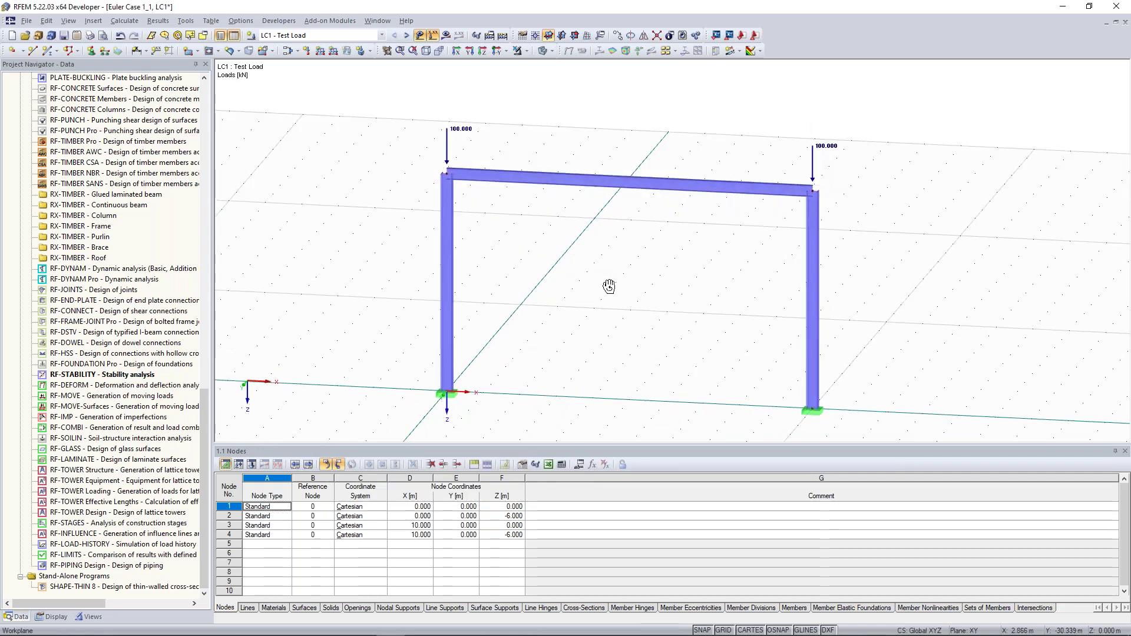
ctrl+middle_drag(609, 286, 660, 277)
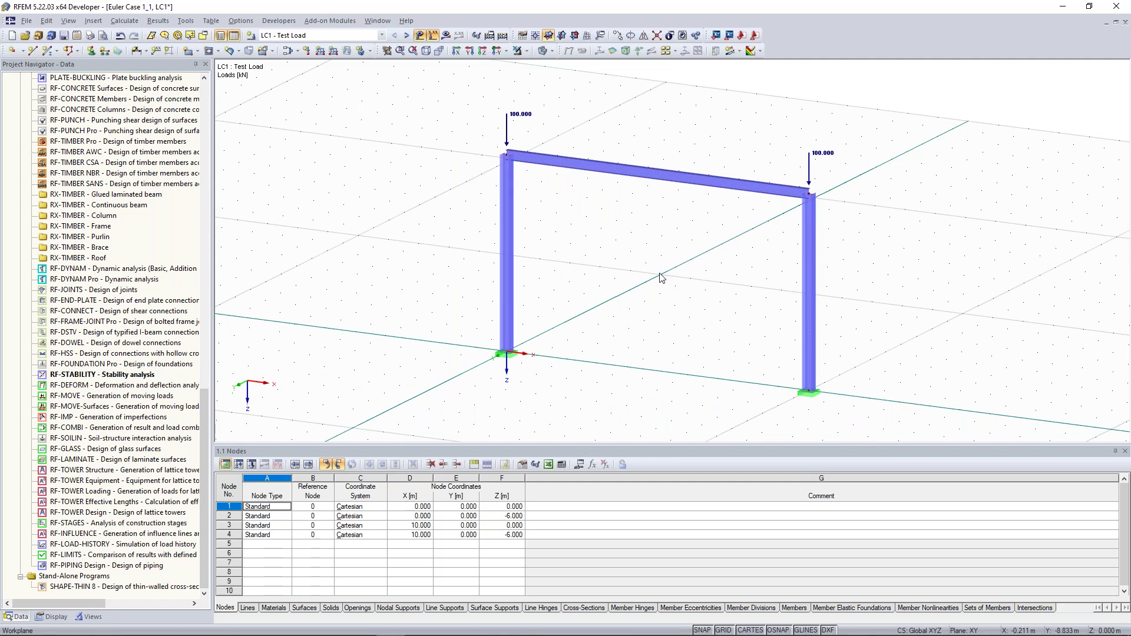
click(502, 35)
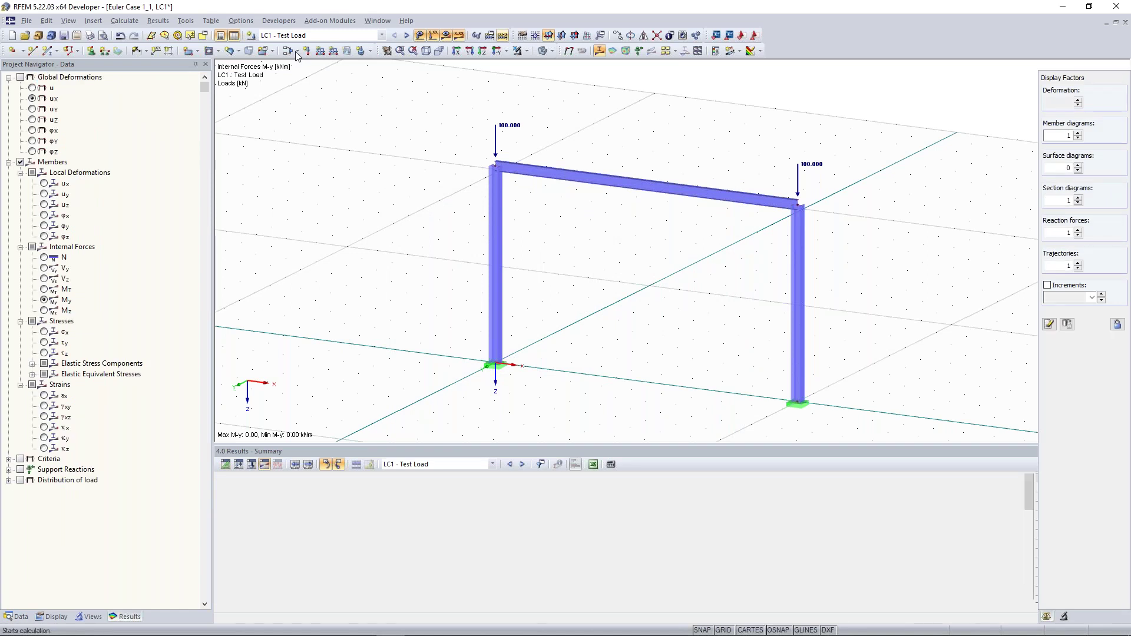
click(406, 38)
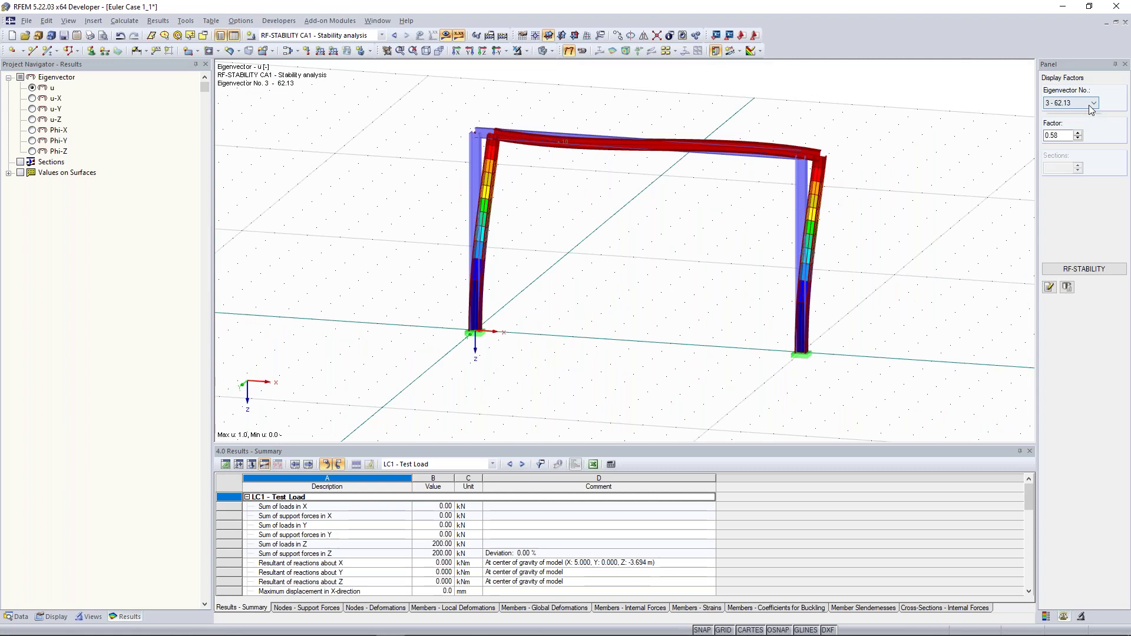
Show the frame's buckling shape for eigenvector no. 1 and increase its display factor to 1.08.
click(1093, 104)
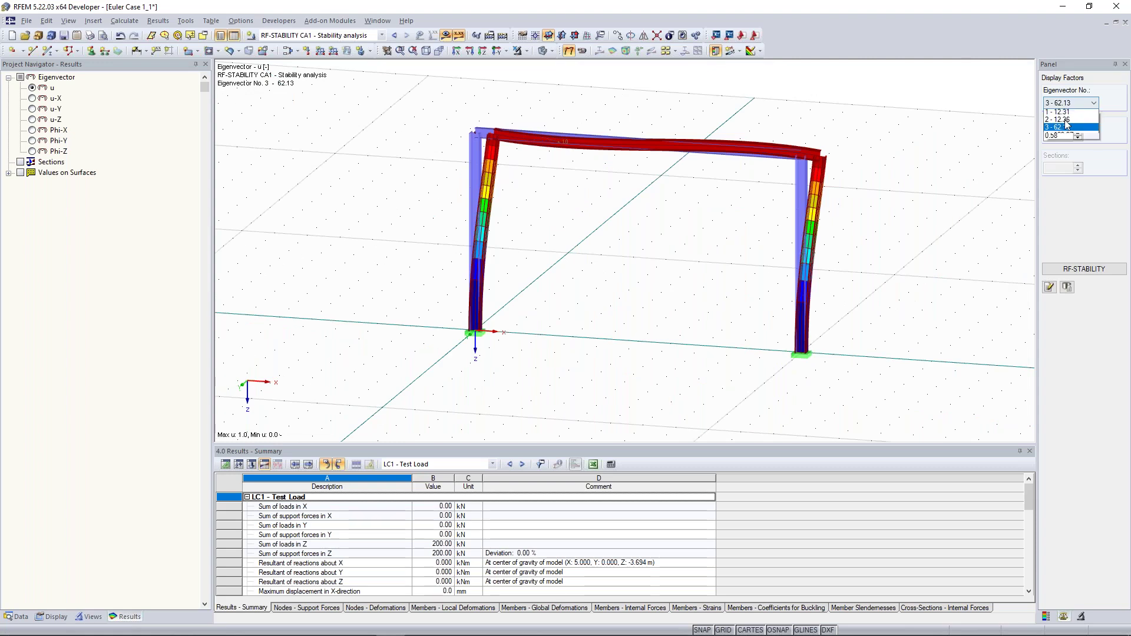
click(1061, 135)
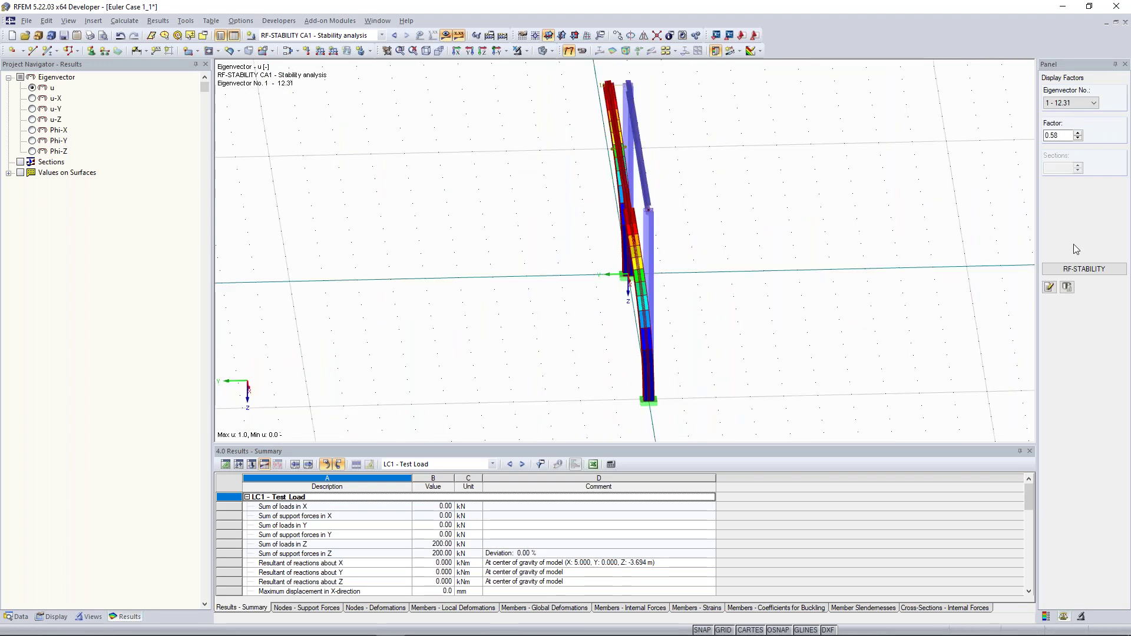
click(1079, 133)
click(1079, 133)
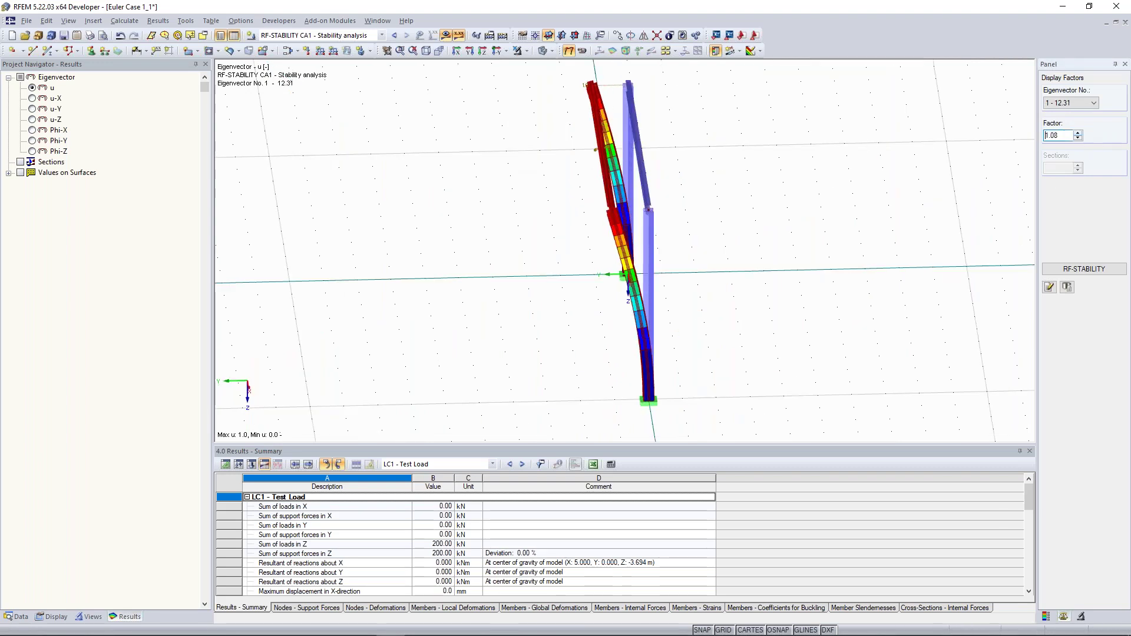
Increase the eigenvector display factor to 1.33 and view the frame's buckling shape for eigenvector no. 2 from several angles.
click(1078, 133)
ctrl+middle_drag(726, 246, 785, 213)
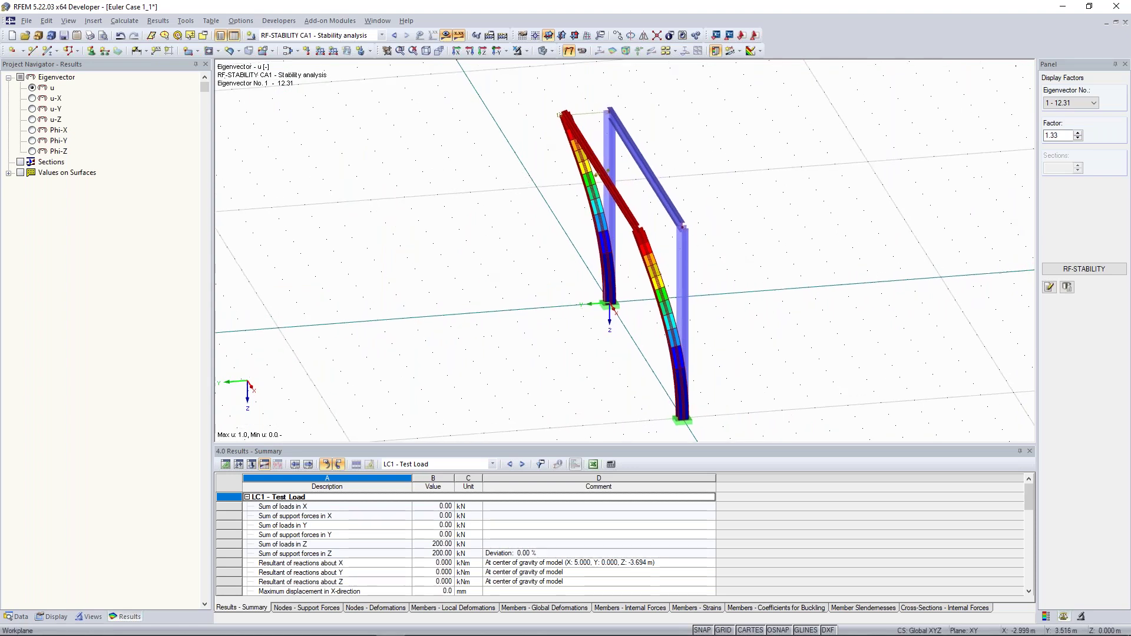
ctrl+middle_drag(476, 283, 585, 242)
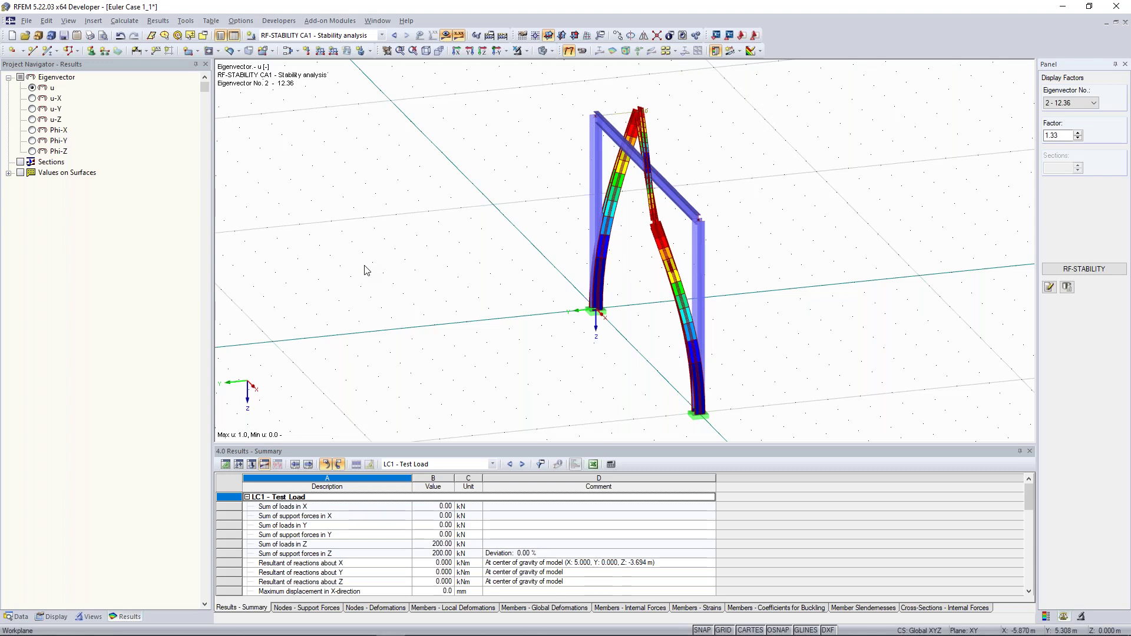
ctrl+middle_drag(419, 240, 765, 218)
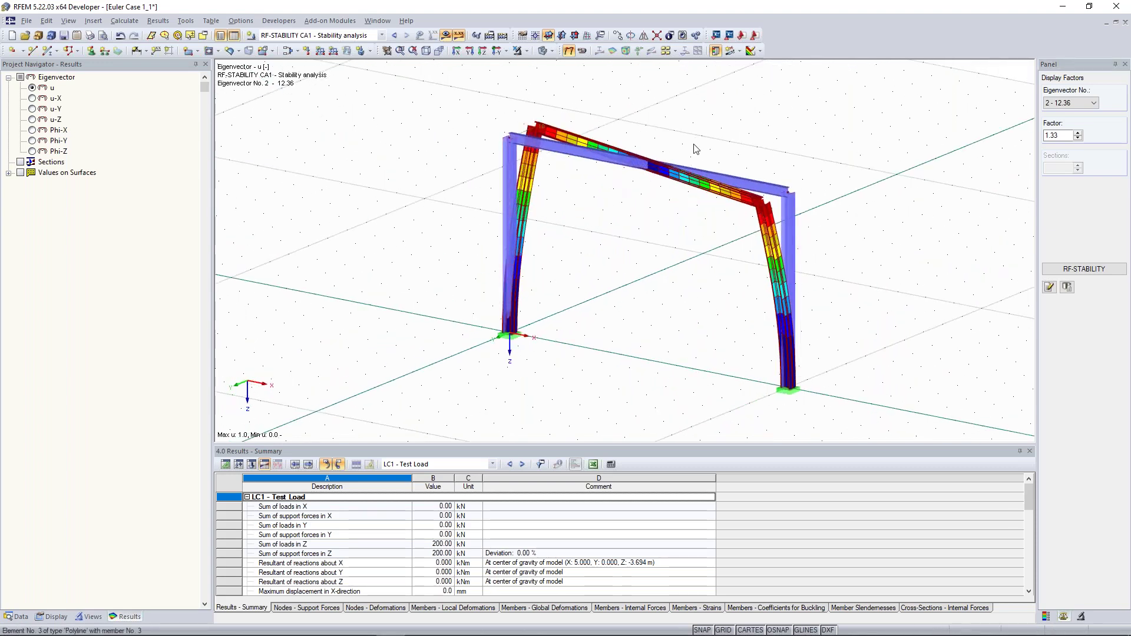
Switch the results back to eigenvector no. 1 and examine how both columns of the frame buckle.
scroll(1073, 103, up, 1)
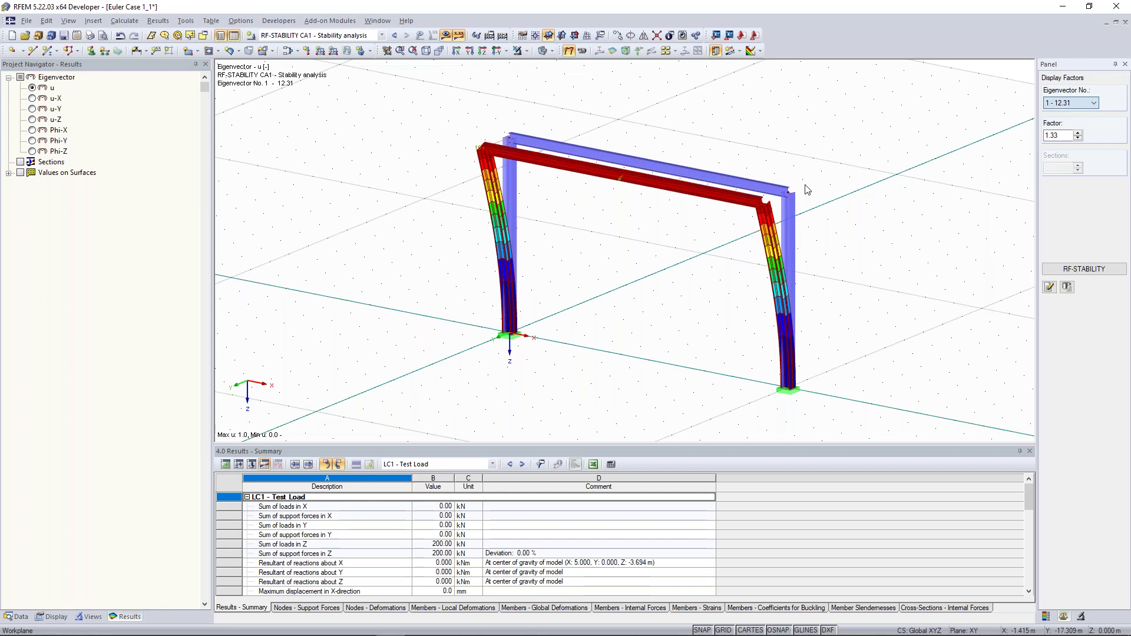
ctrl+middle_drag(807, 189, 952, 190)
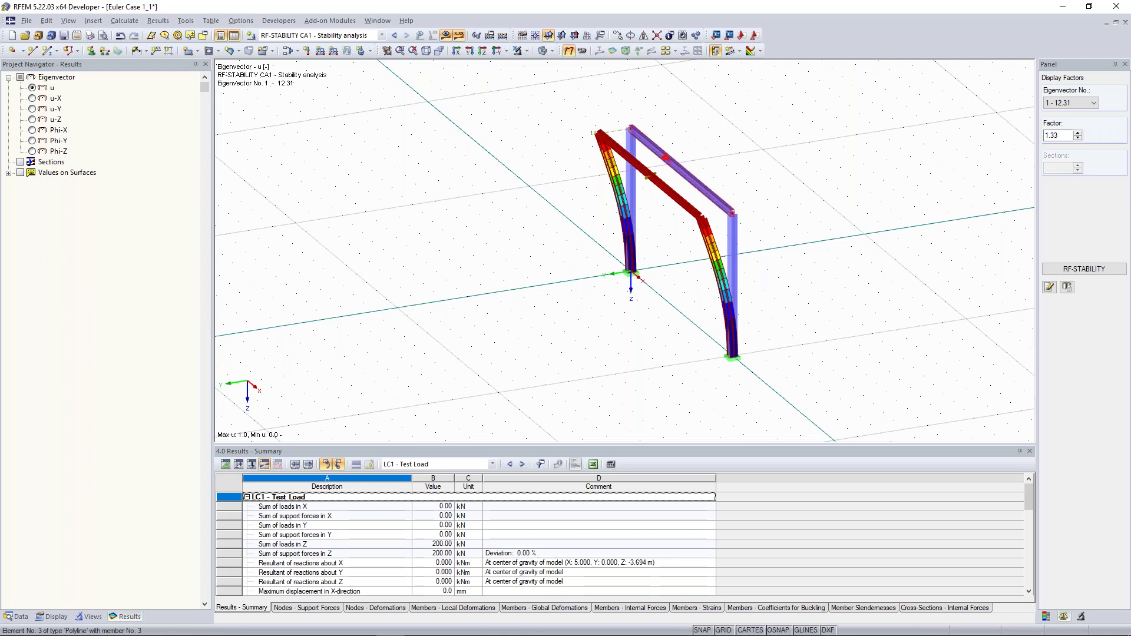
scroll(703, 190, up, 2)
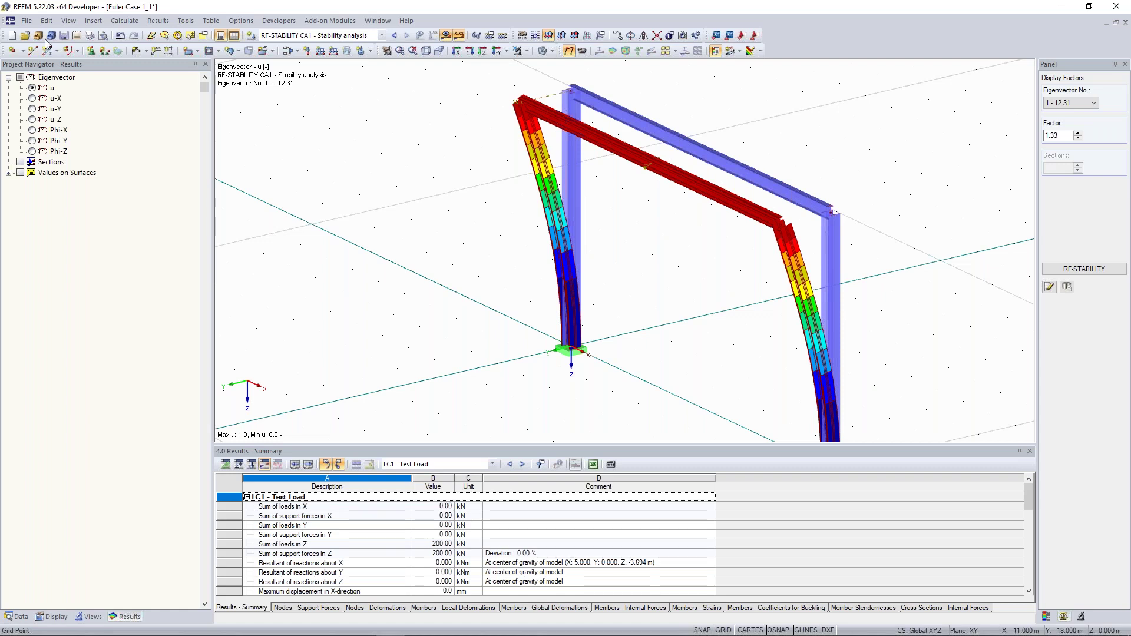
scroll(390, 153, down, 1)
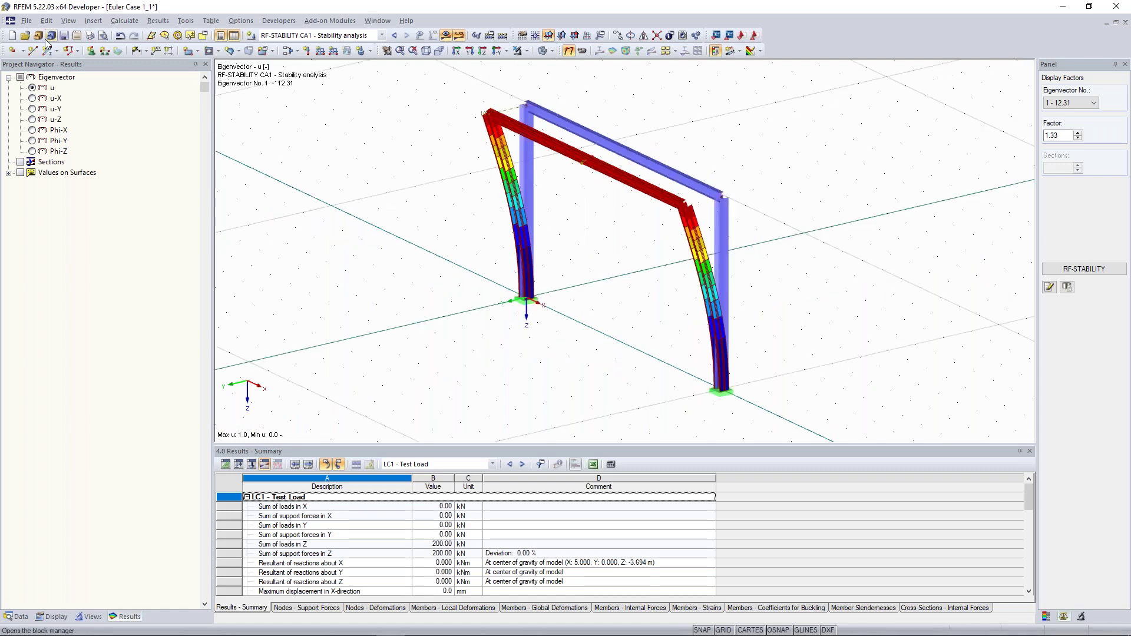
Open the model Modell 1 of the Examples project from the Project Manager.
click(40, 36)
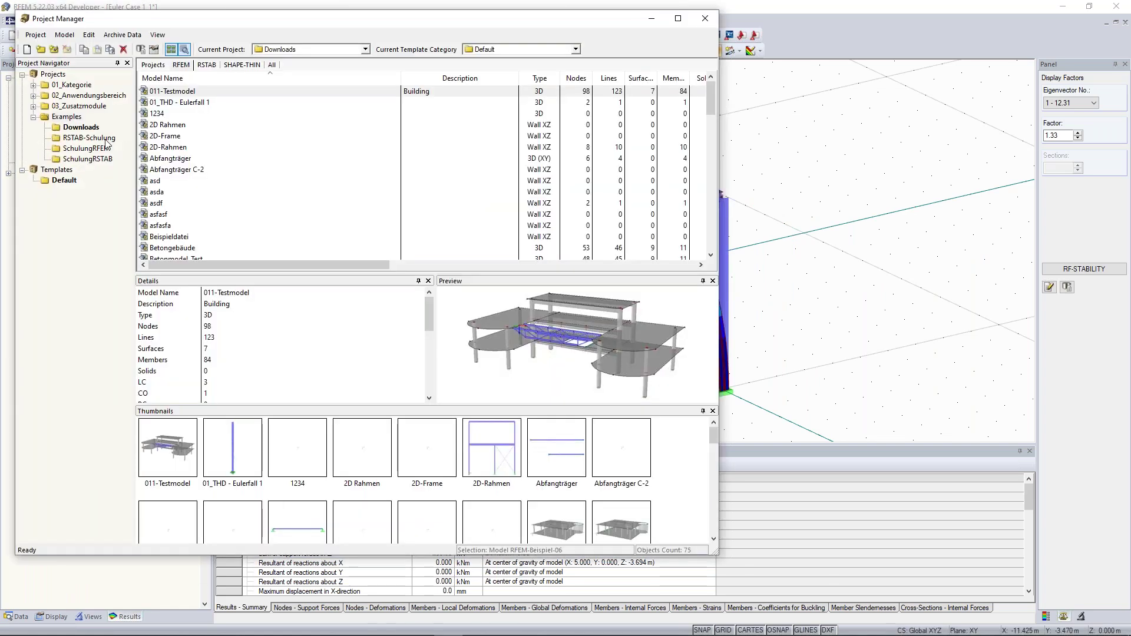
click(67, 117)
scroll(197, 137, down, 15)
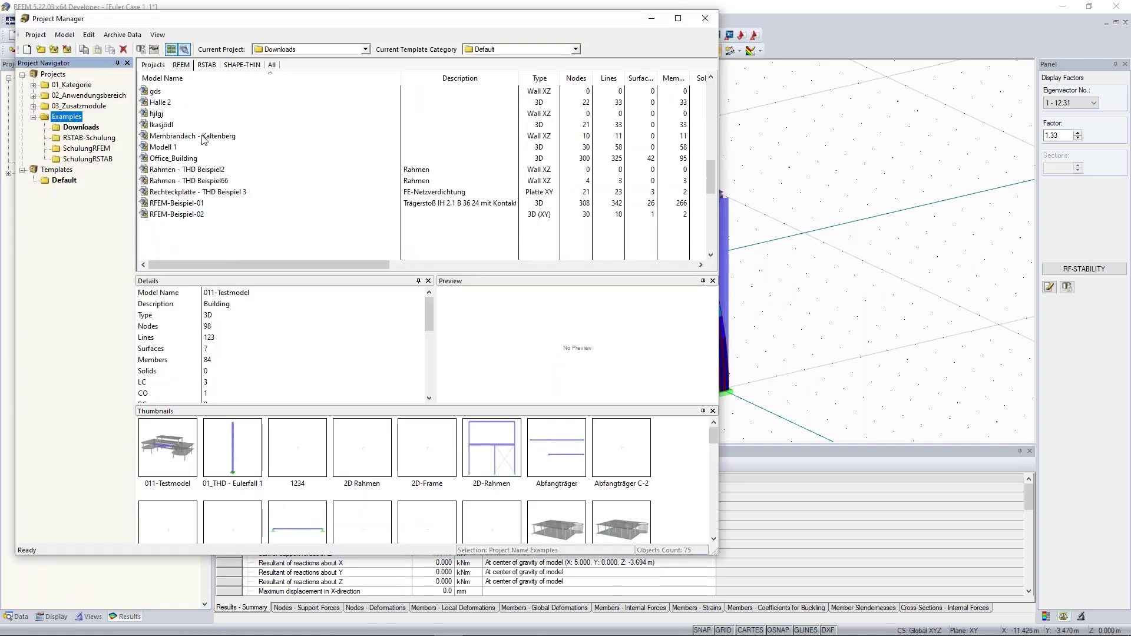
click(203, 102)
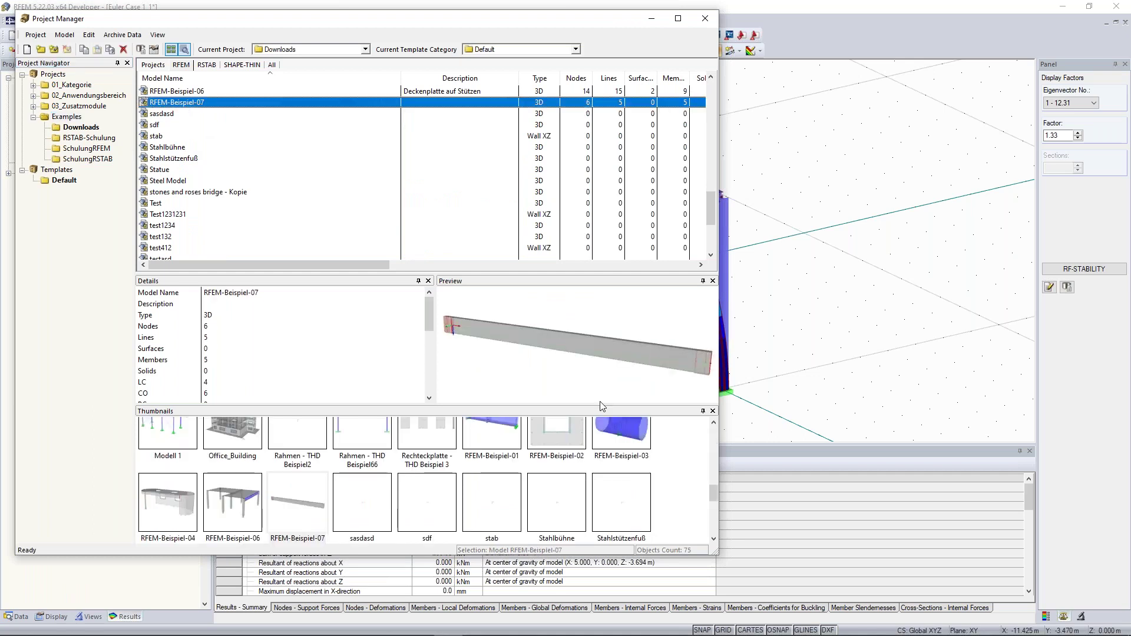
scroll(323, 481, up, 2)
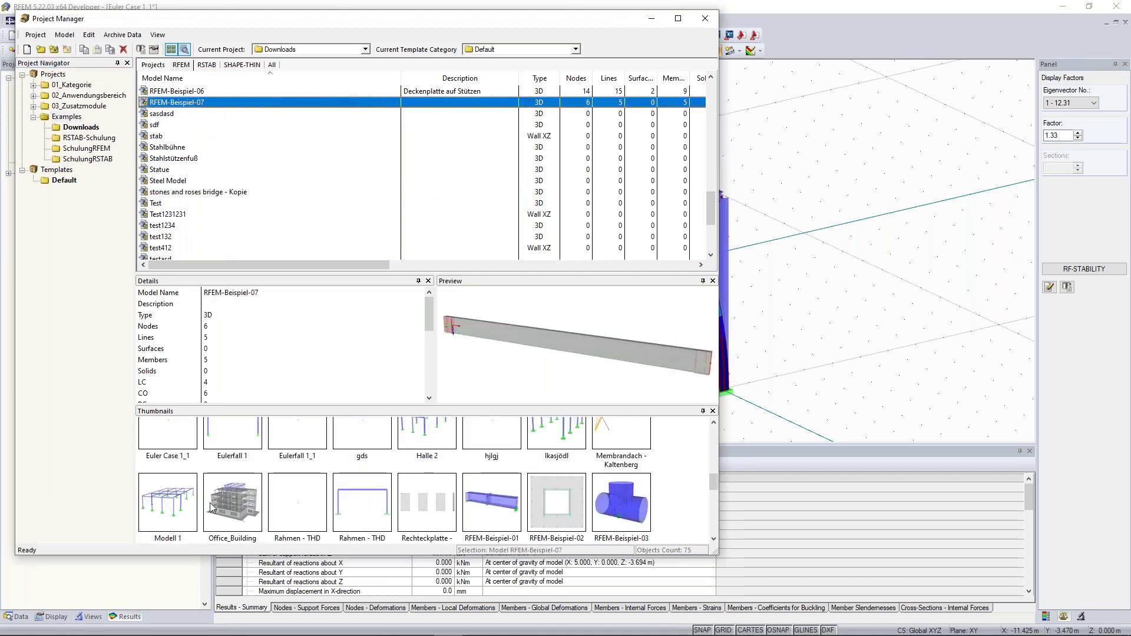
double_click(184, 504)
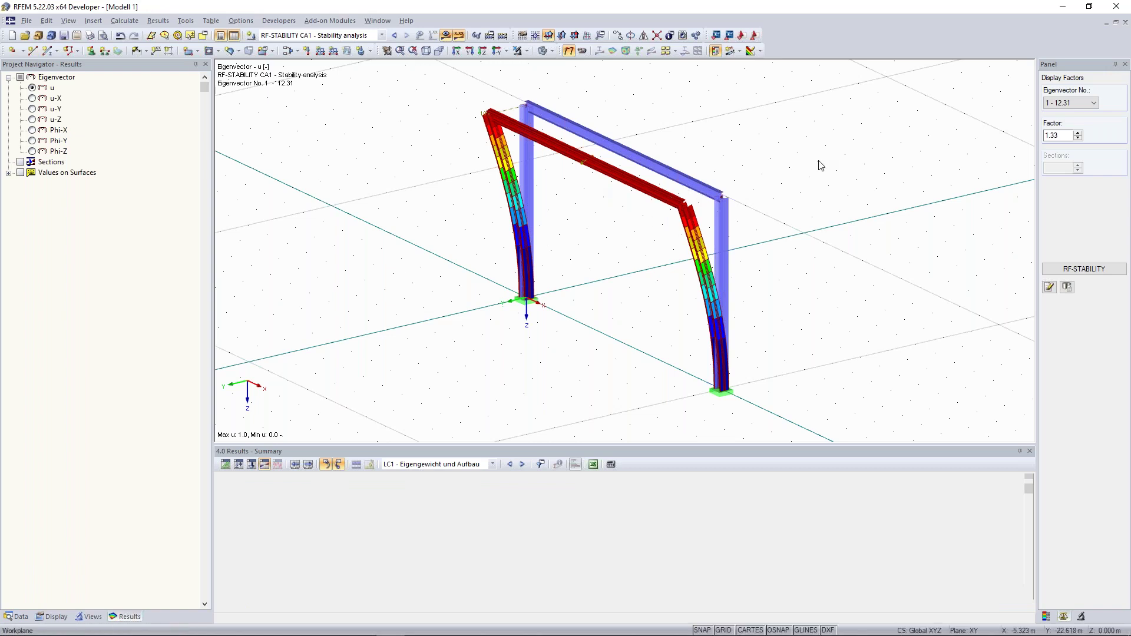
scroll(525, 280, up, 10)
Show the Euler Case 1_1 frame's buckling shape for eigenvector no. 3 and increase its display factor to 1.83.
scroll(514, 252, down, 3)
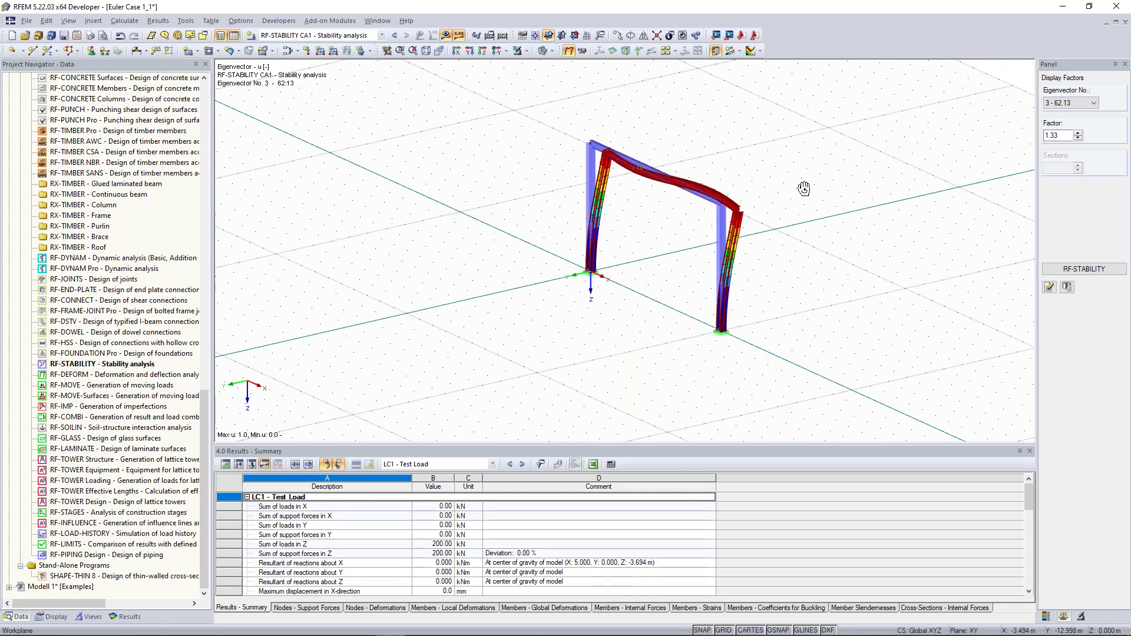
ctrl+middle_drag(804, 188, 714, 198)
scroll(714, 198, up, 2)
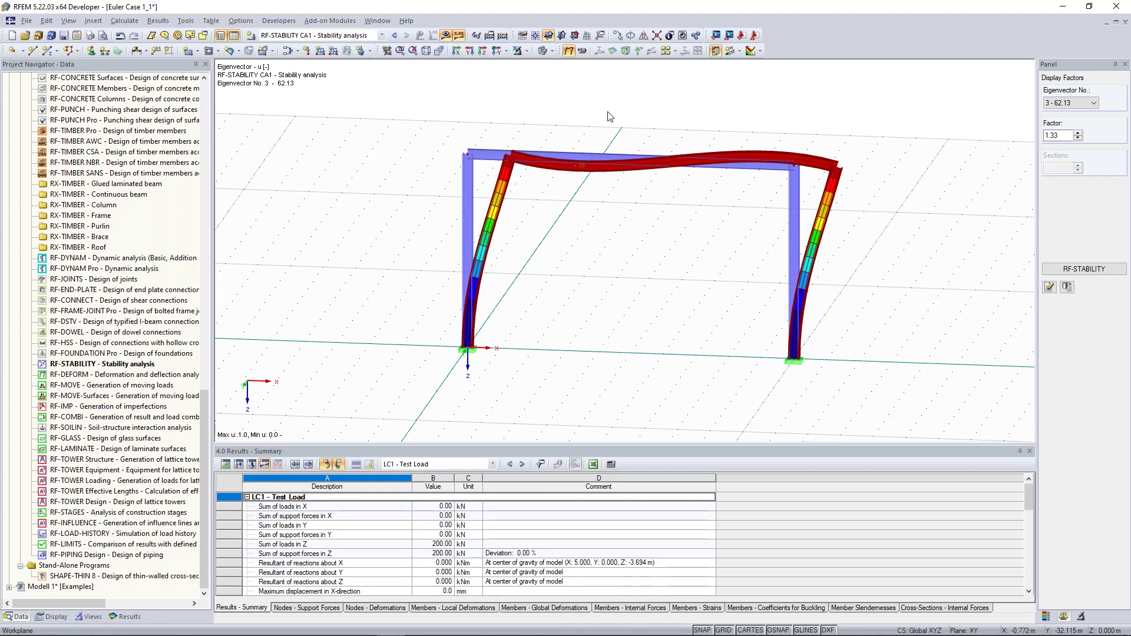
click(1078, 133)
click(1078, 133)
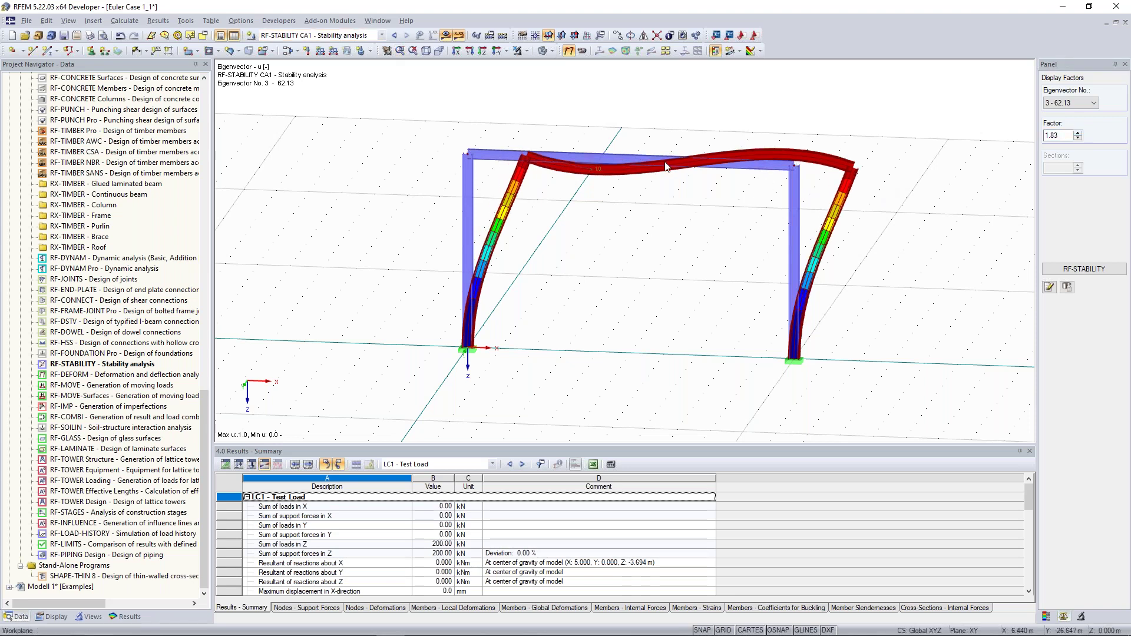
ctrl+middle_drag(879, 152, 872, 155)
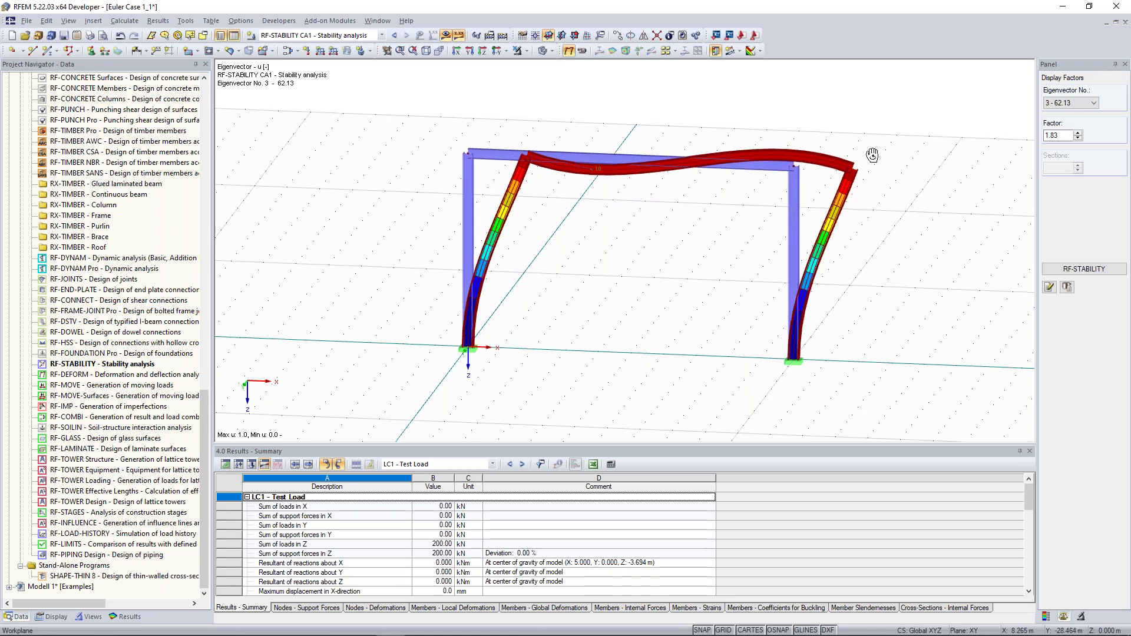
ctrl+middle_drag(872, 155, 490, 152)
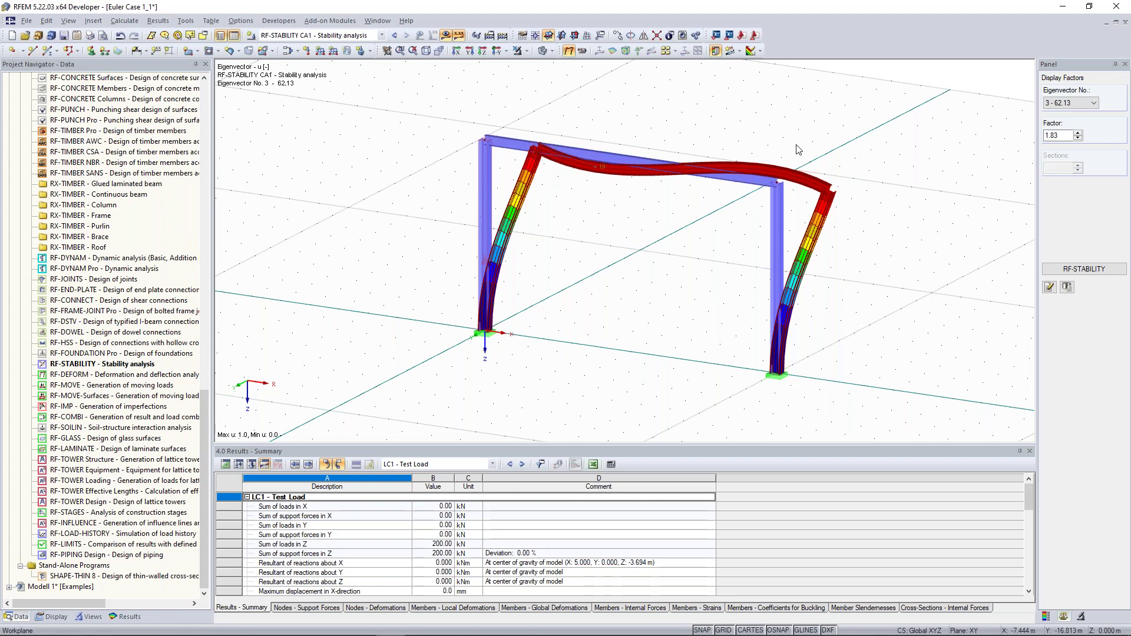
Show the buckling shape for eigenvector no. 1 and examine the columns' lateral displacement from the side of the frame.
key(Up)
key(Up)
ctrl+middle_drag(789, 162, 500, 206)
scroll(500, 205, up, 1)
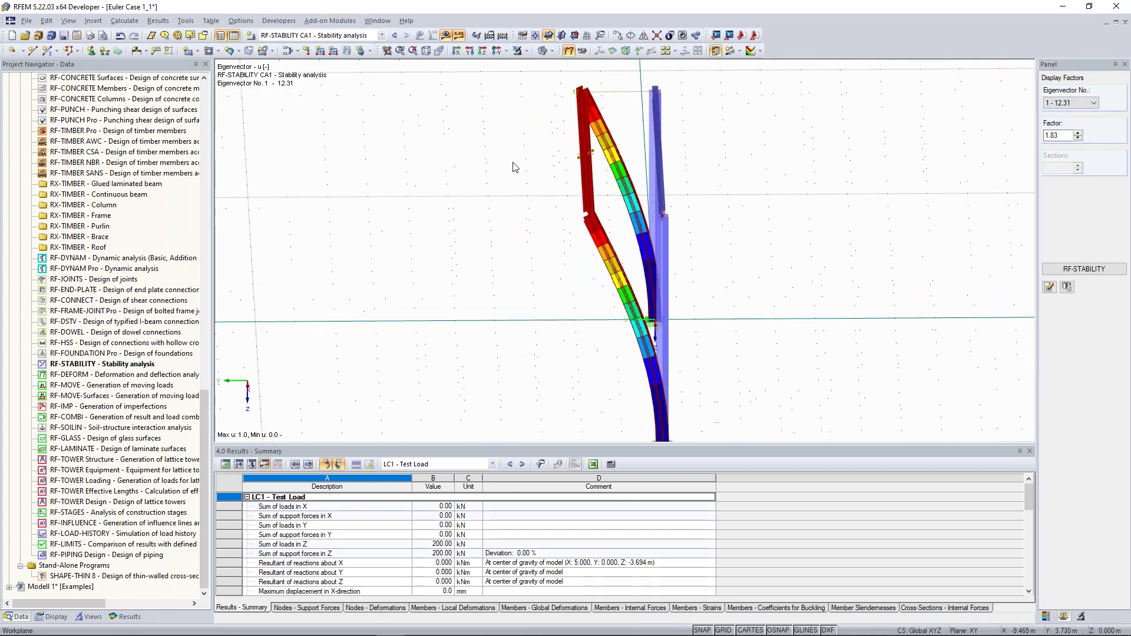
drag(544, 72, 637, 251)
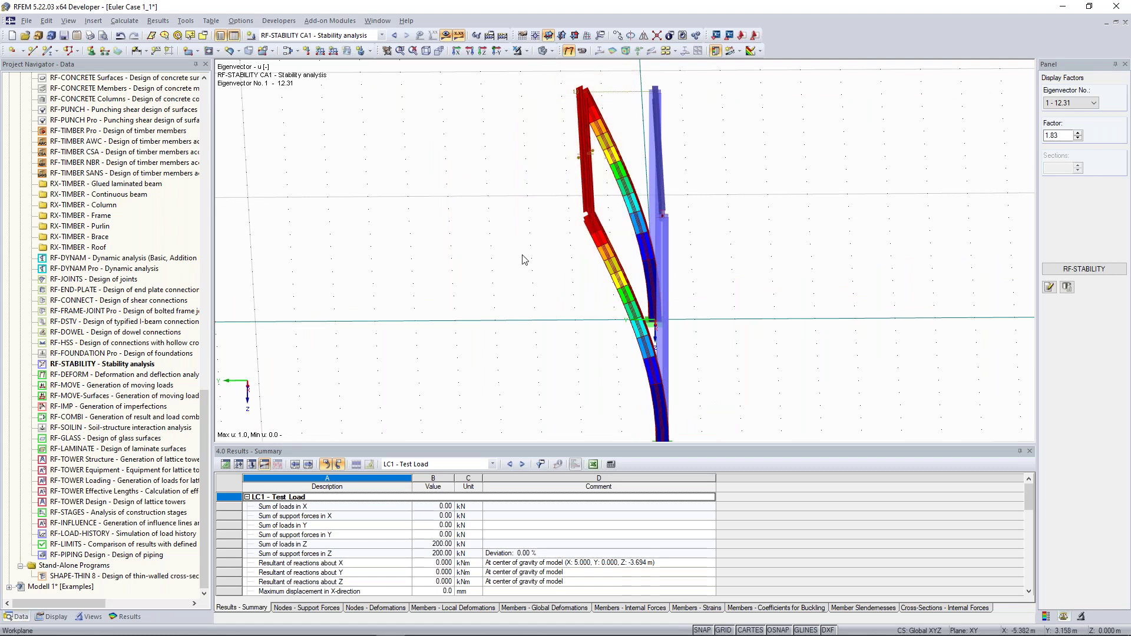
scroll(524, 260, down, 1)
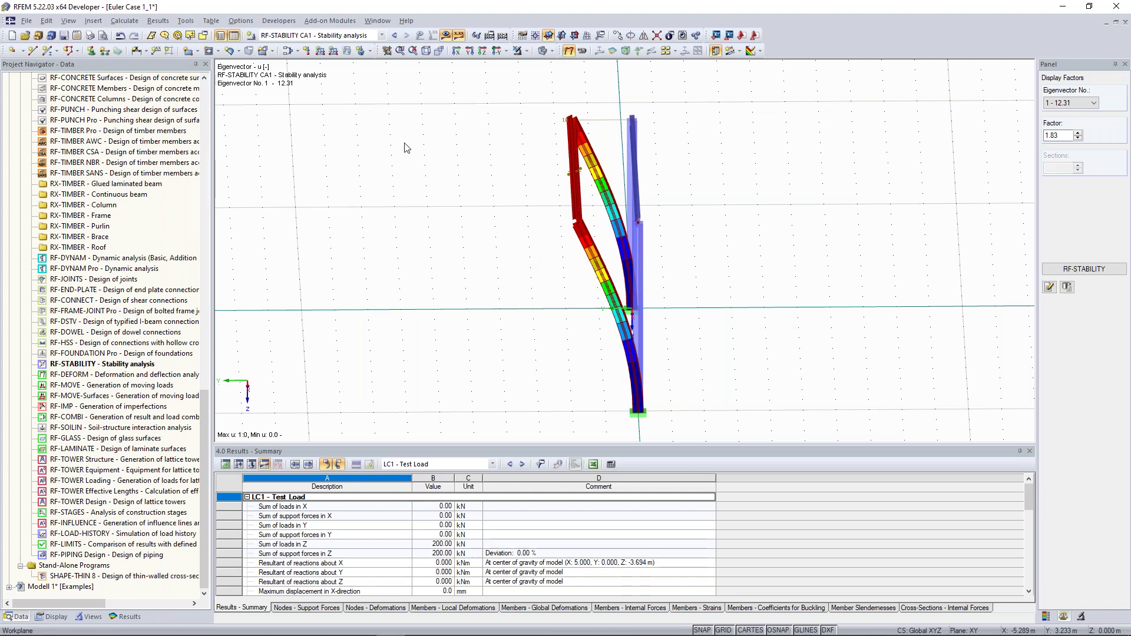
ctrl+middle_drag(404, 143, 430, 144)
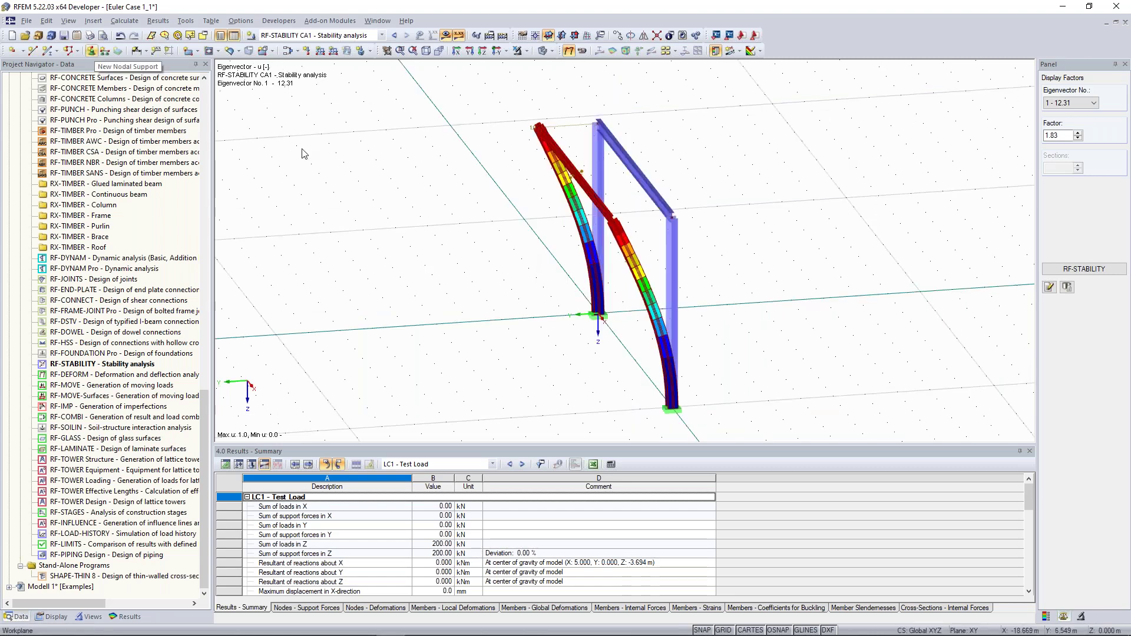
Place nodal supports of type 2, restrained only in Y, on the top nodes of both columns.
scroll(675, 257, up, 3)
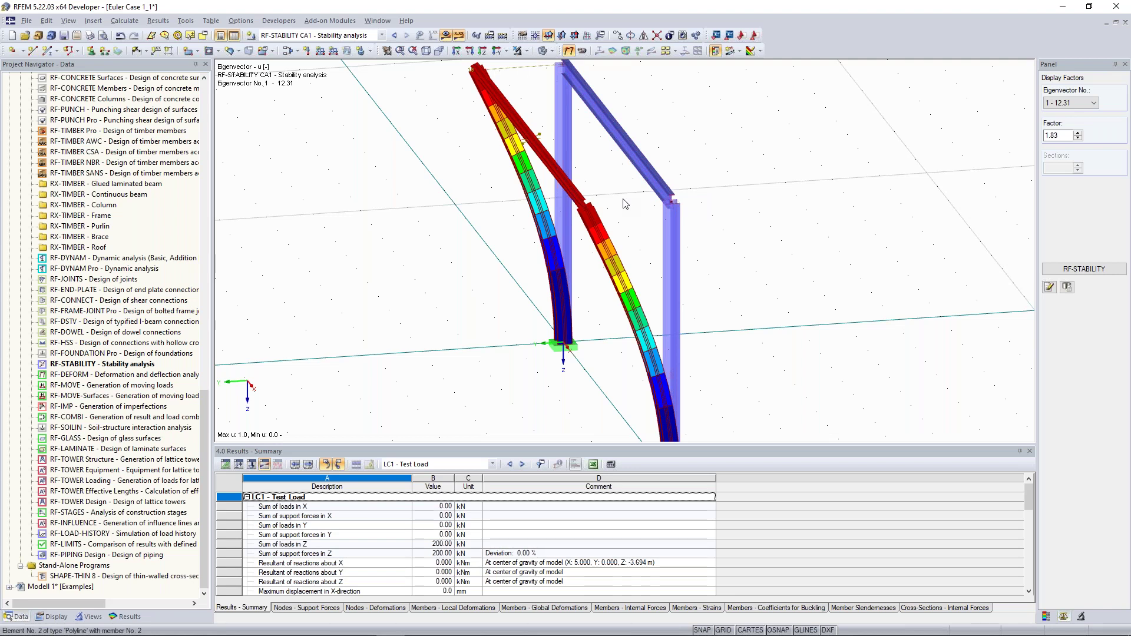
click(92, 50)
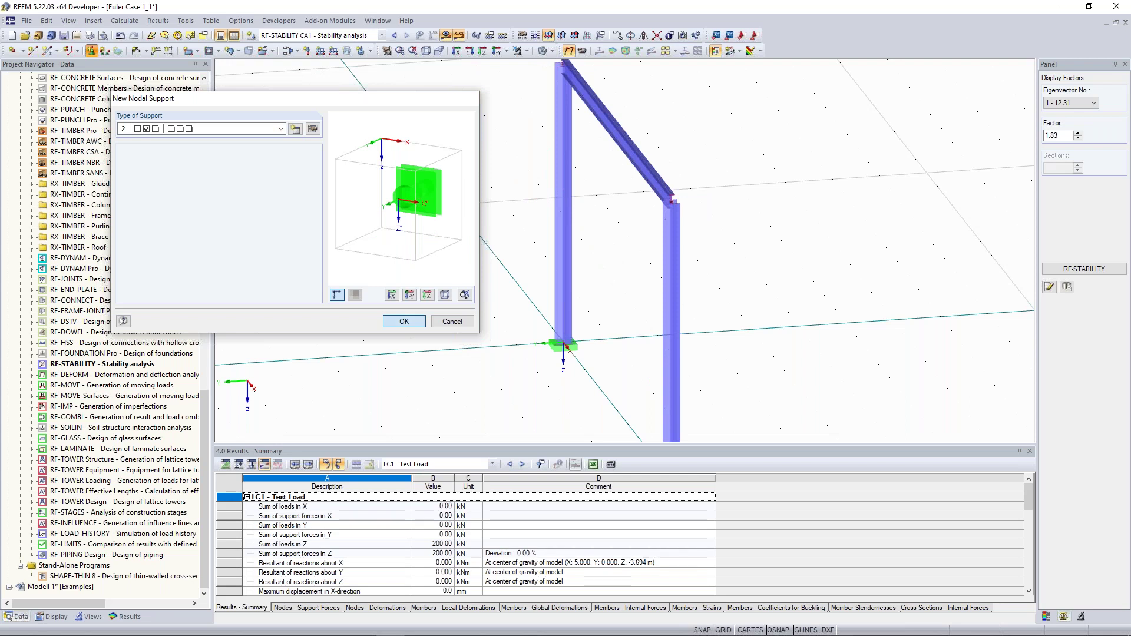
click(404, 321)
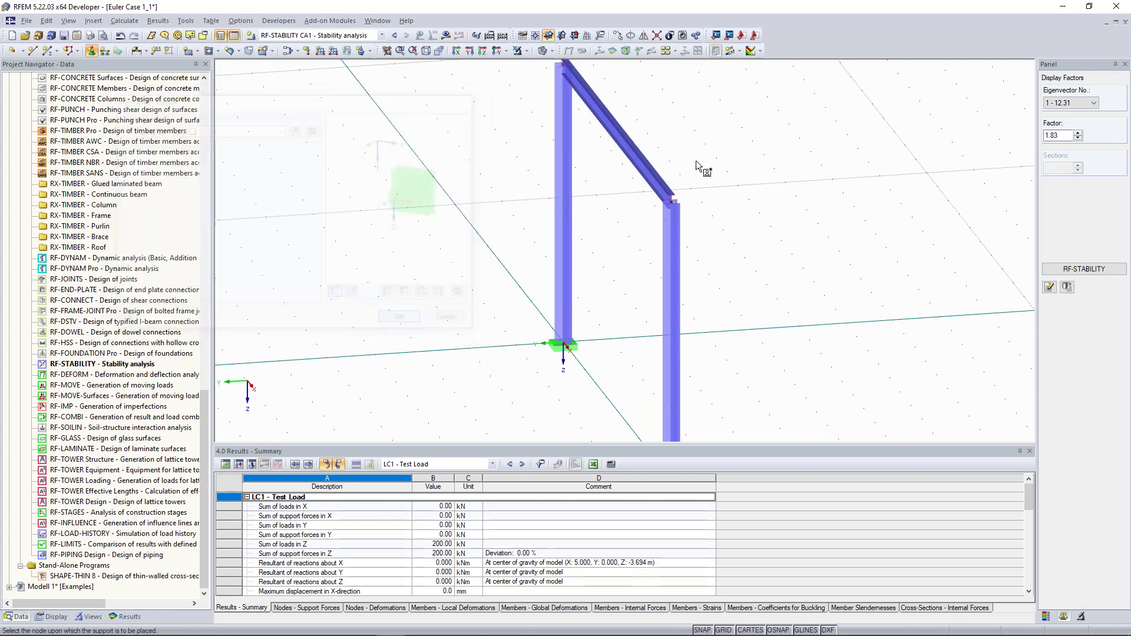
key(Escape)
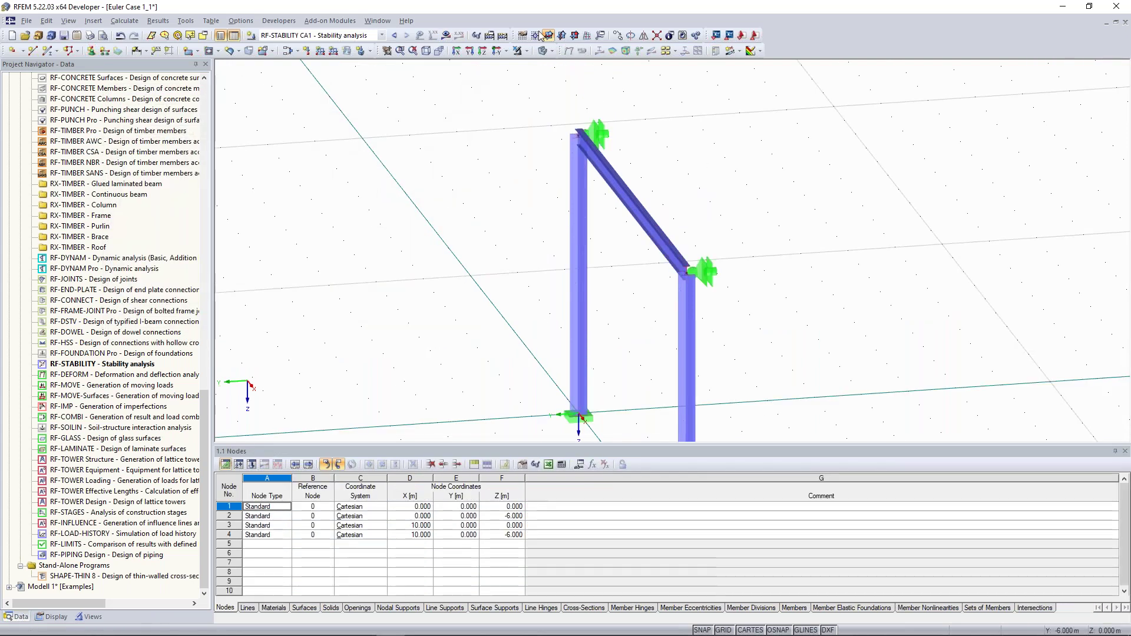
scroll(524, 231, down, 2)
middle_drag(508, 207, 496, 191)
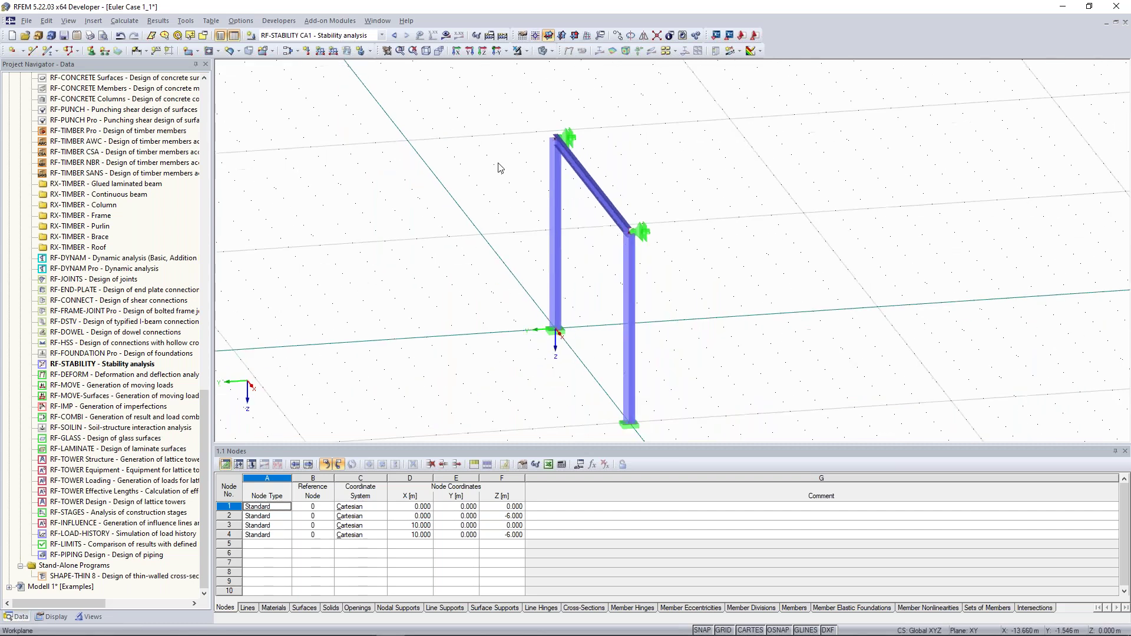
Recalculate RF-STABILITY CA1 for the laterally supported frame and examine the buckling shapes of eigenvectors no. 1 and 2.
click(507, 37)
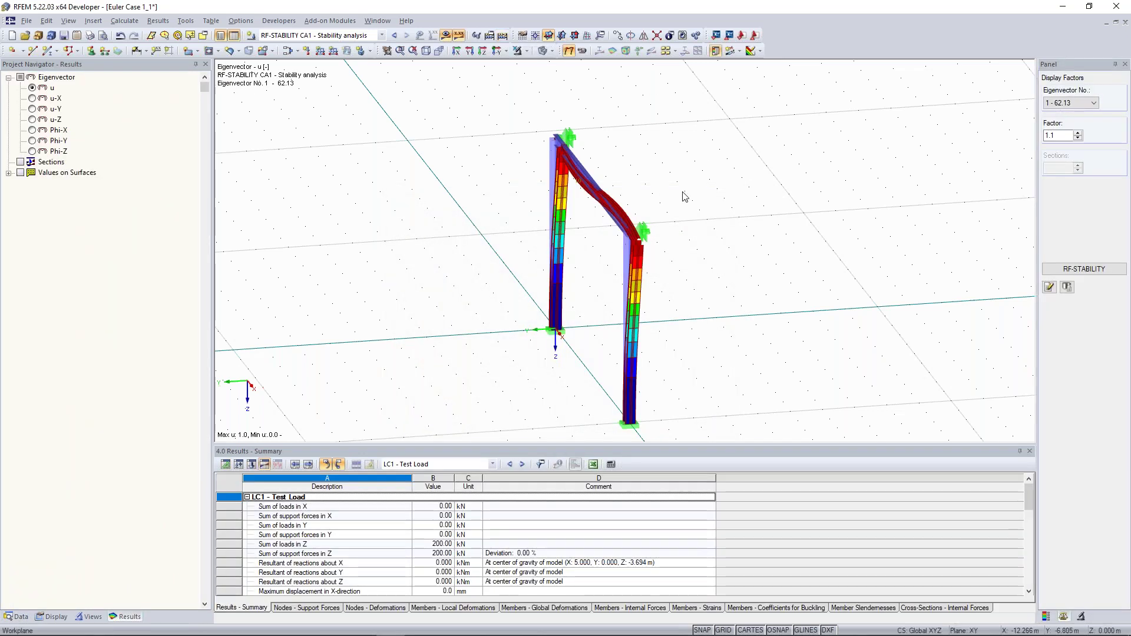
ctrl+middle_drag(685, 196, 875, 234)
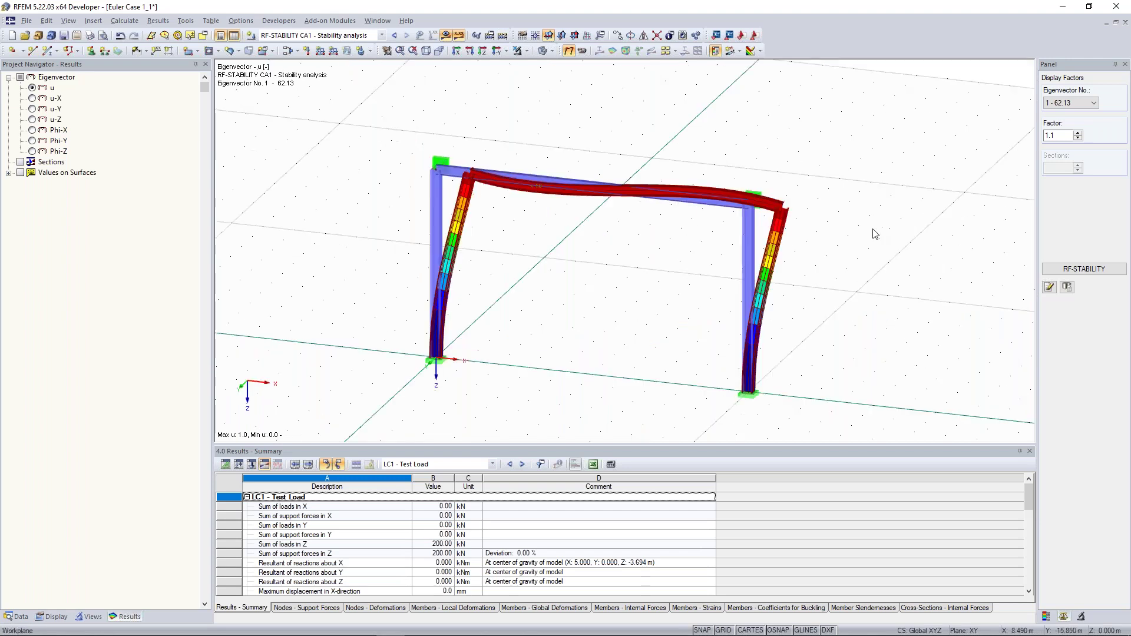
click(1060, 105)
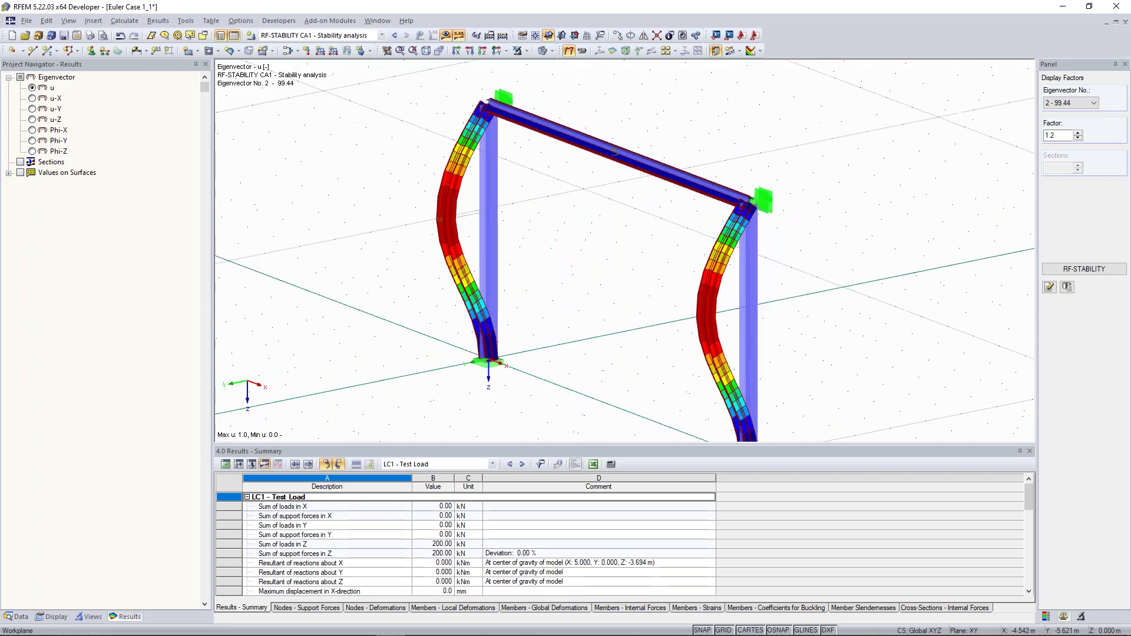
ctrl+middle_drag(659, 236, 646, 260)
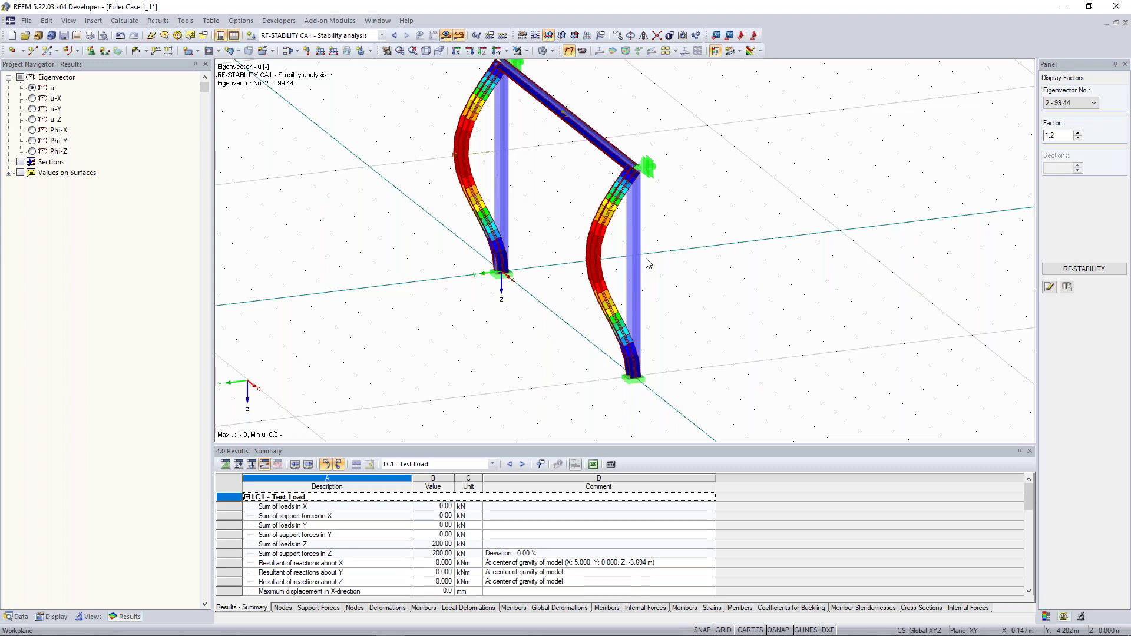
scroll(547, 231, down, 2)
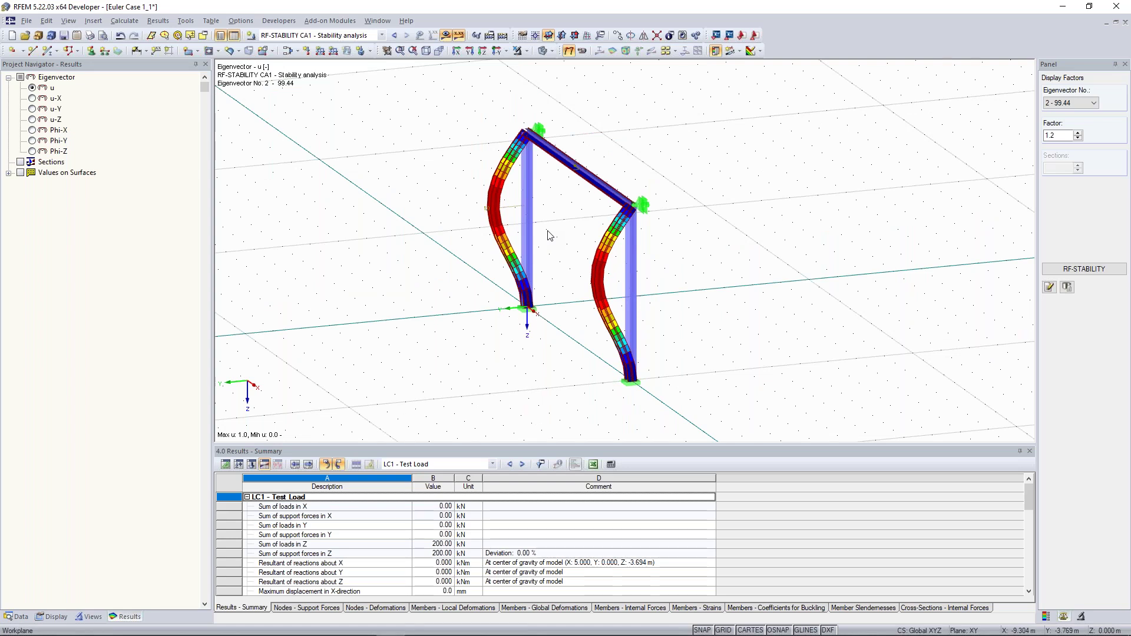
Change the Euler Case 1_1 model type to 2D - XZ (uX/uZ/φY), accepting the possible loss of data in one dimension.
click(21, 617)
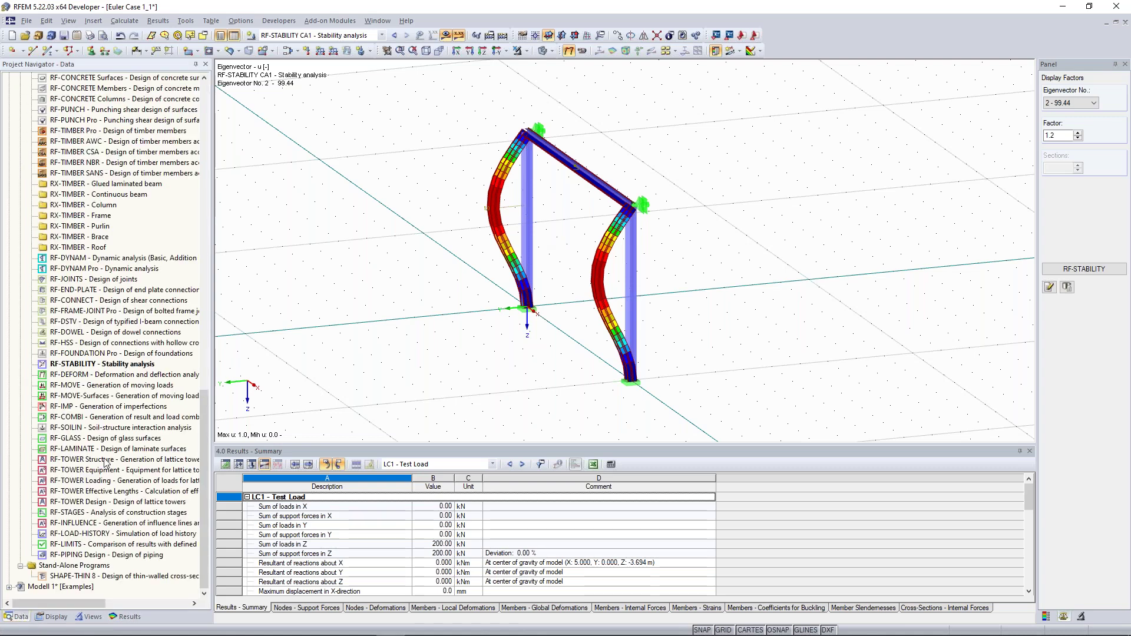
scroll(105, 462, up, 20)
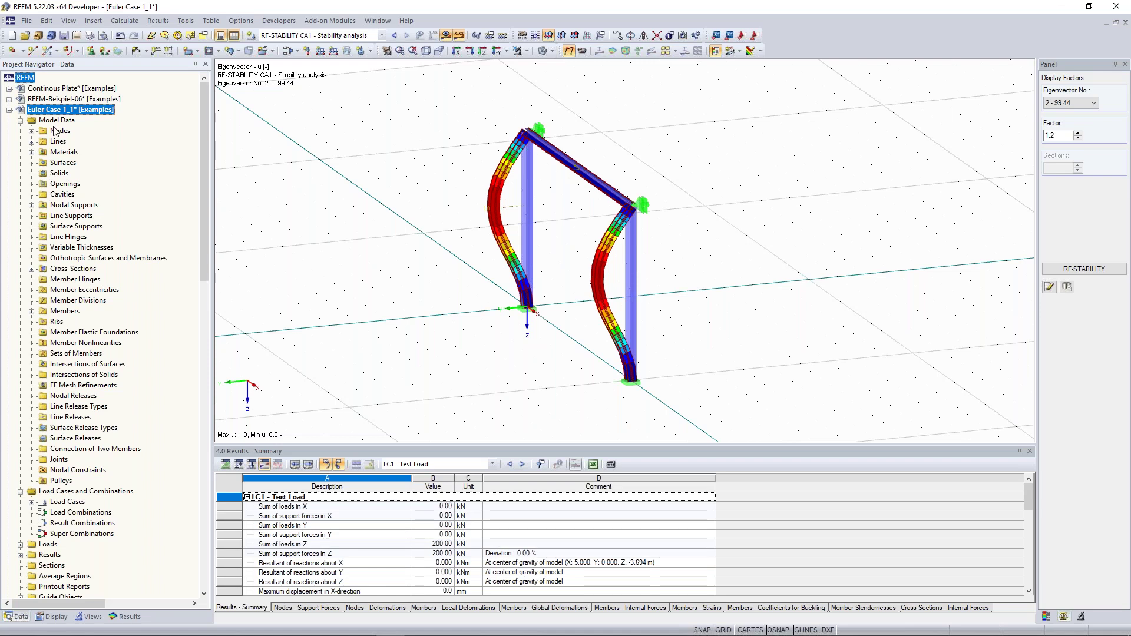
right_click(72, 110)
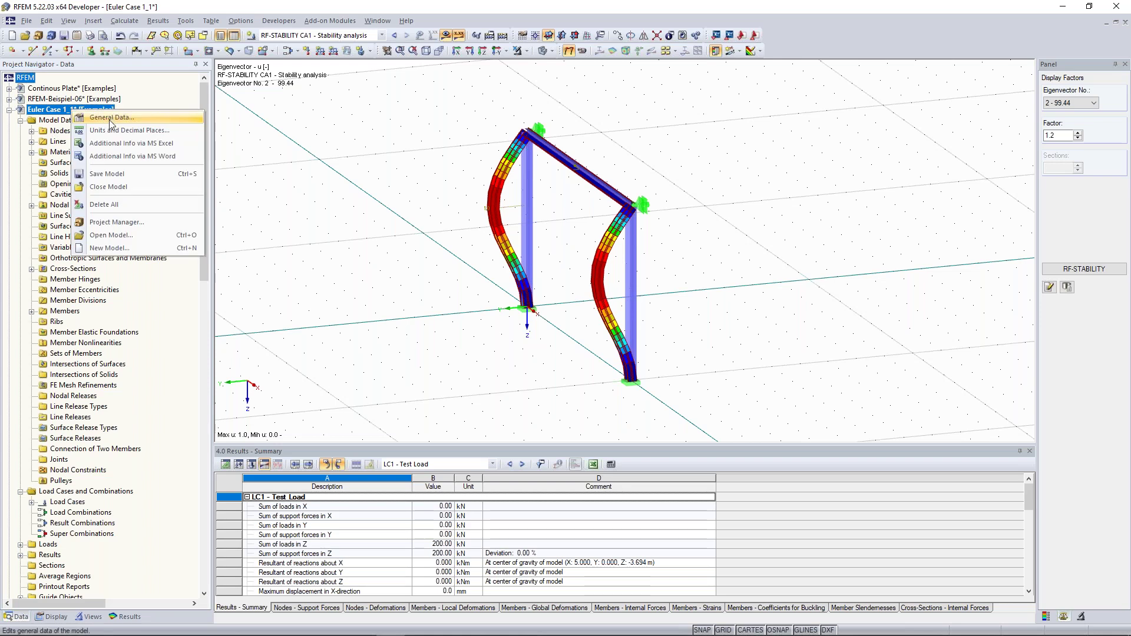
click(111, 118)
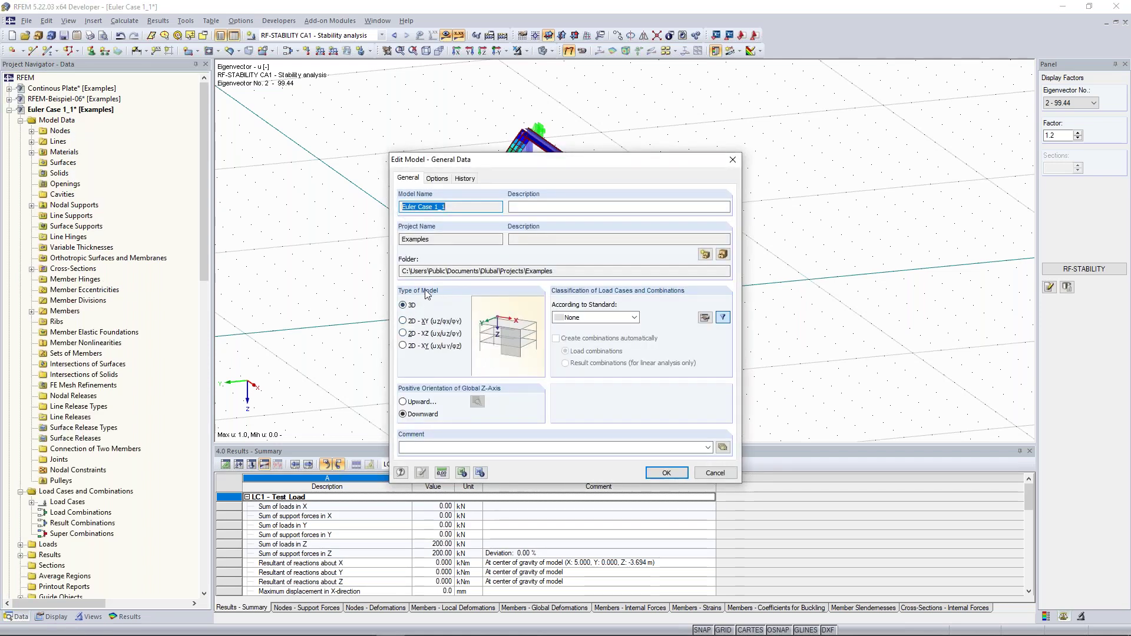
click(405, 334)
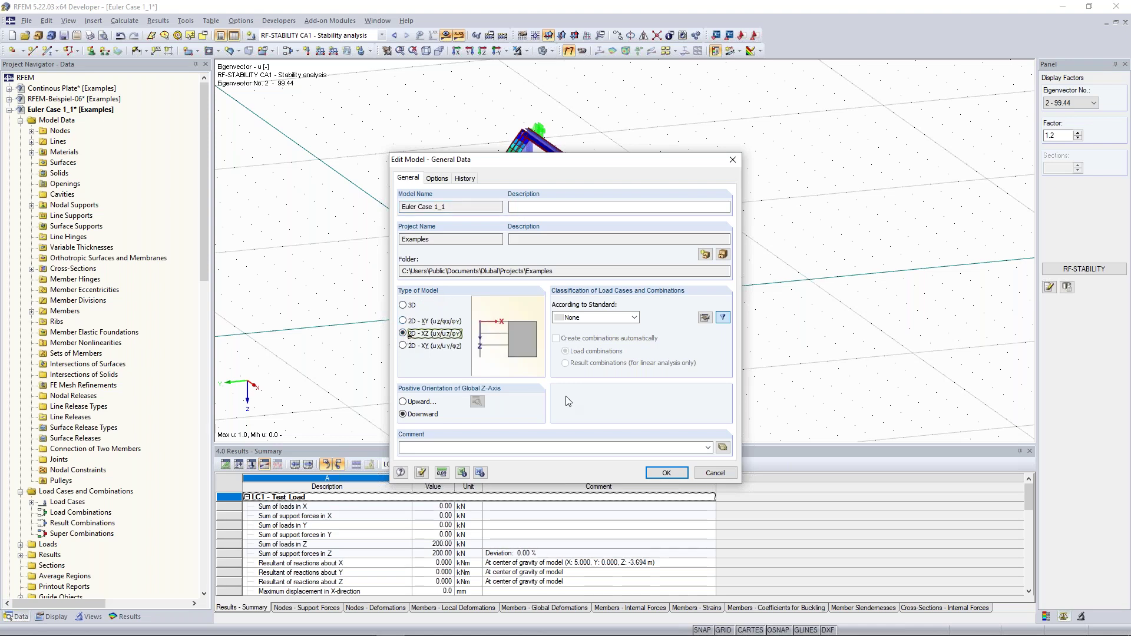
click(666, 473)
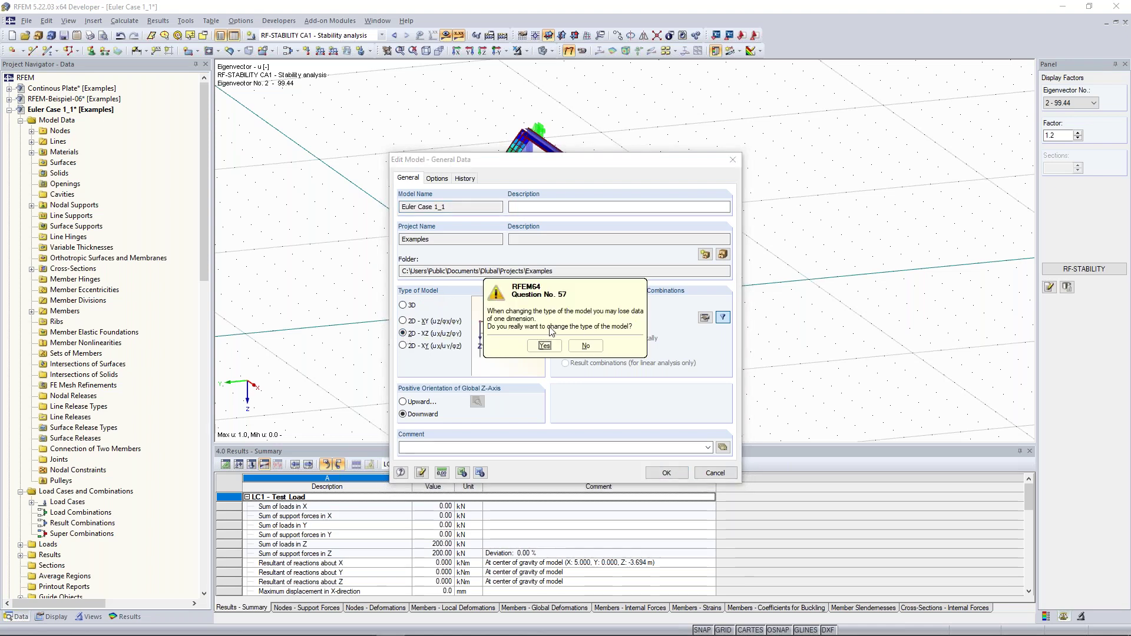
drag(539, 294, 525, 221)
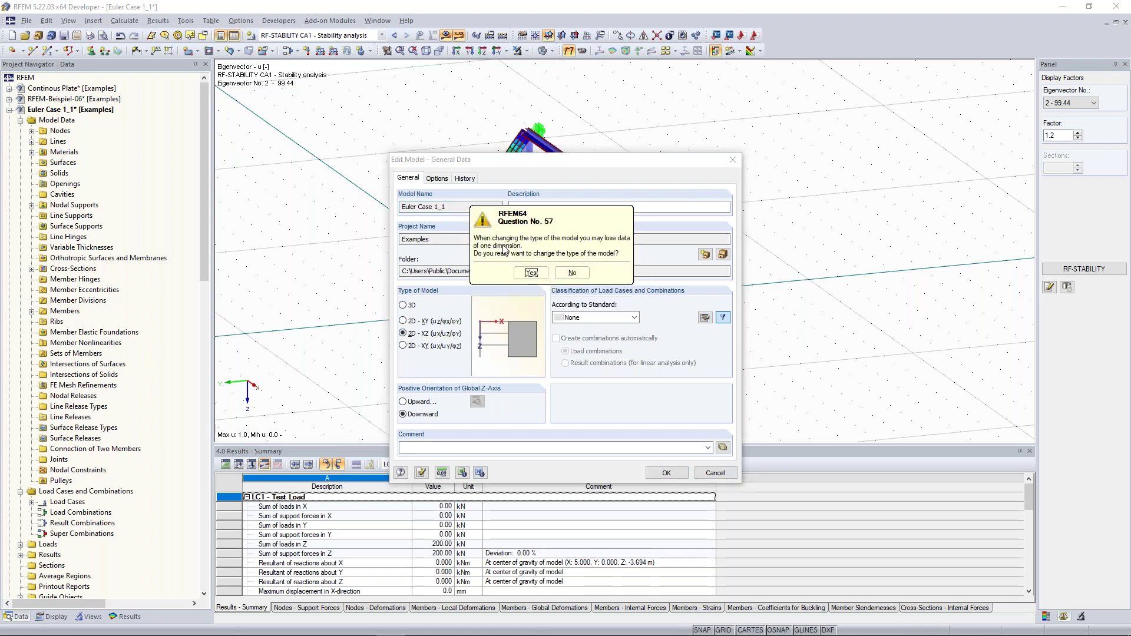
click(536, 274)
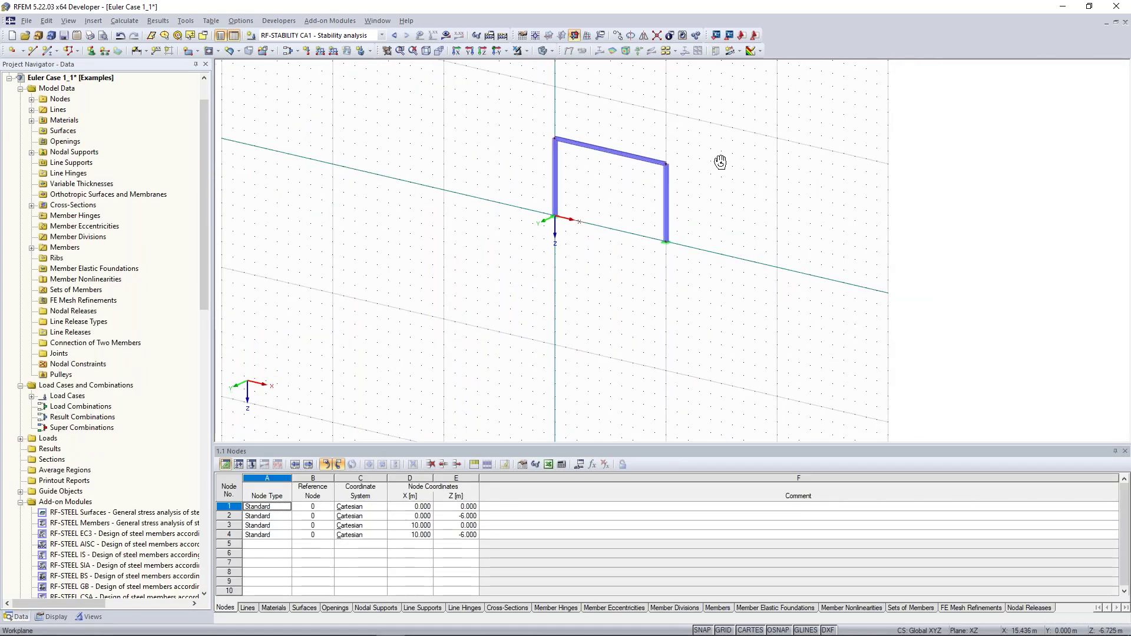
Recalculate RF-STABILITY CA1 for the 2D frame, skipping the nodal support plausibility check for all objects.
middle_drag(720, 162, 746, 188)
scroll(747, 188, up, 4)
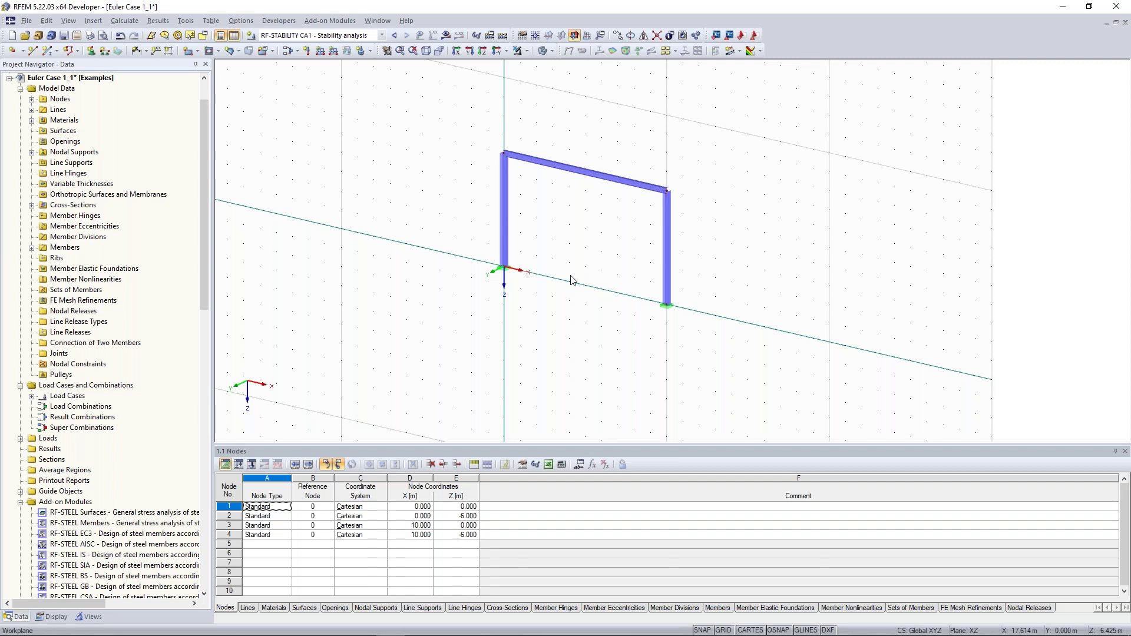
ctrl+middle_drag(570, 276, 564, 278)
scroll(568, 276, up, 1)
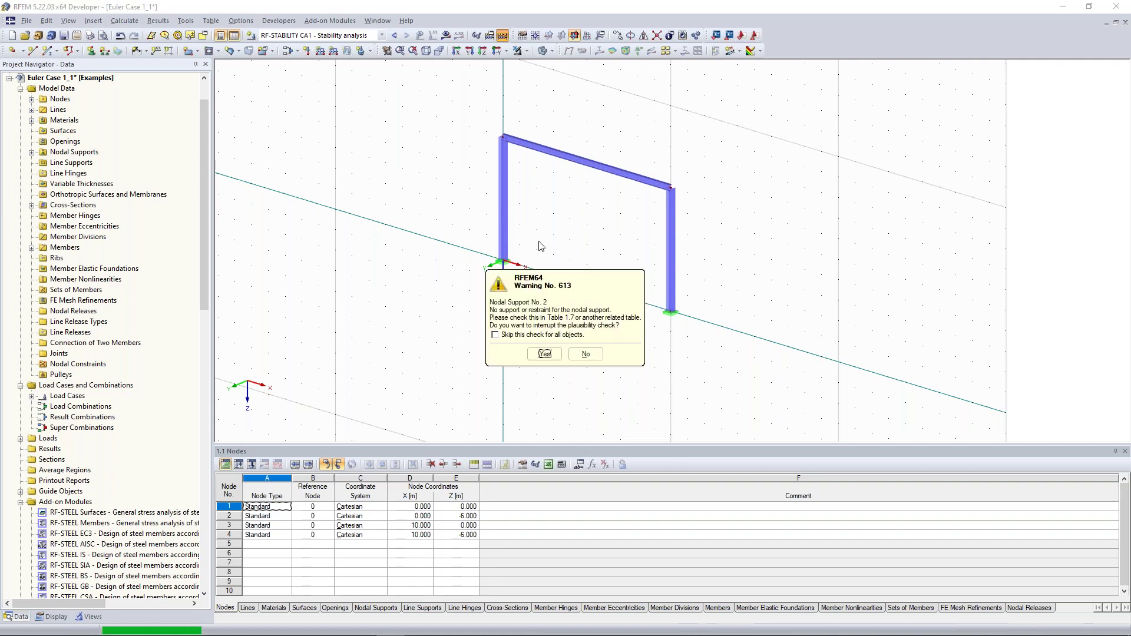
click(533, 335)
click(544, 354)
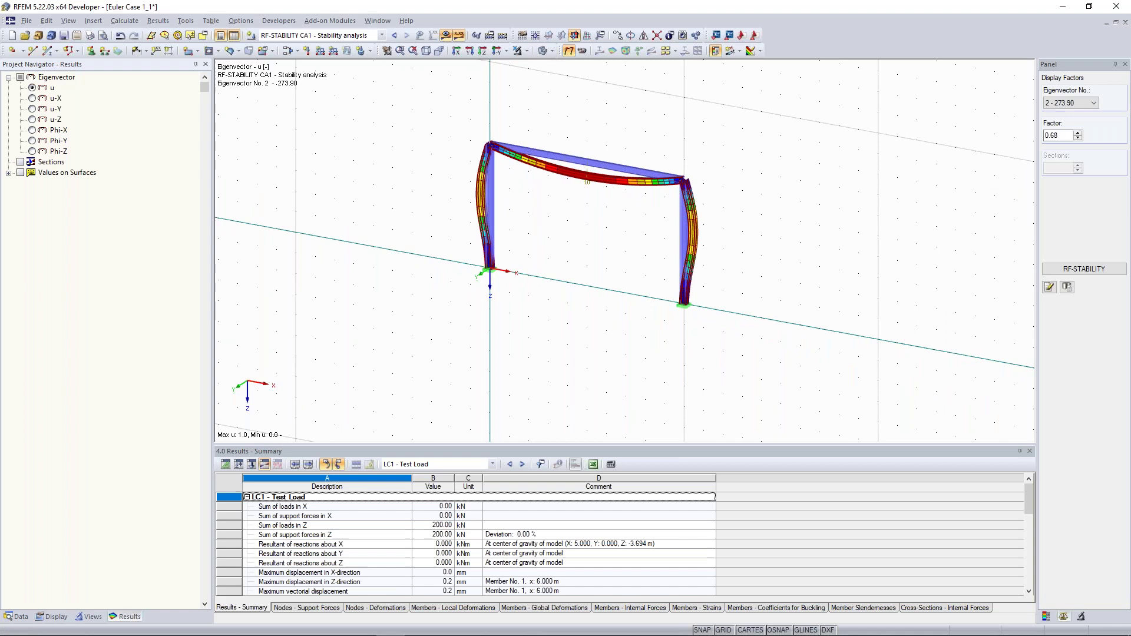
Show the 2D frame's buckling shape for eigenvector no. 1 and examine its in-plane displacement from several angles.
click(1093, 103)
click(1071, 114)
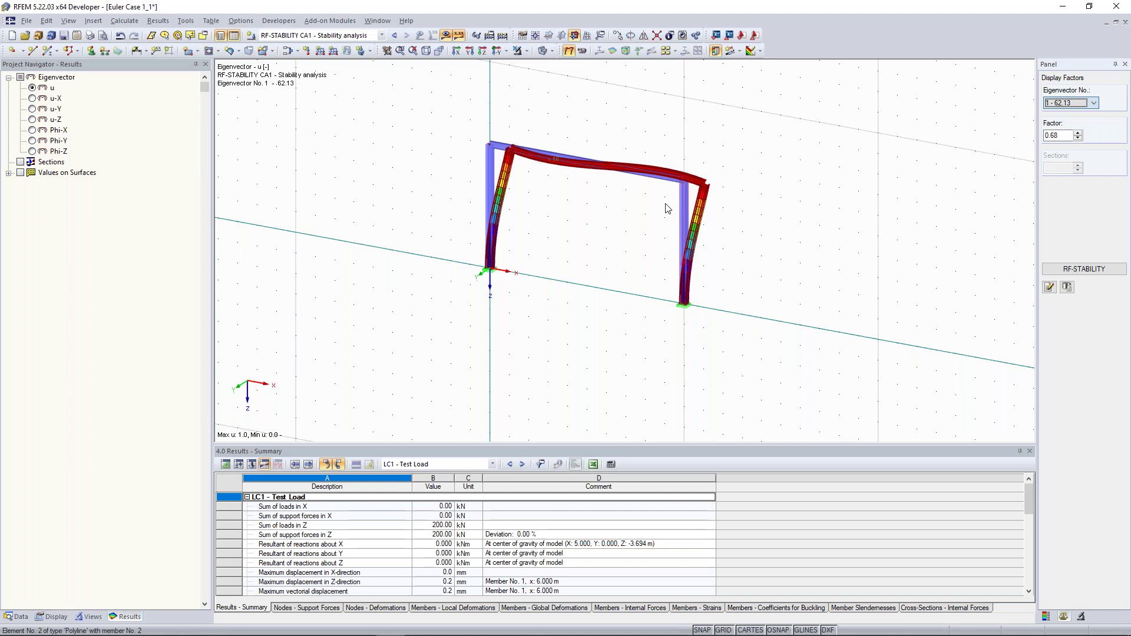
ctrl+middle_drag(667, 208, 658, 172)
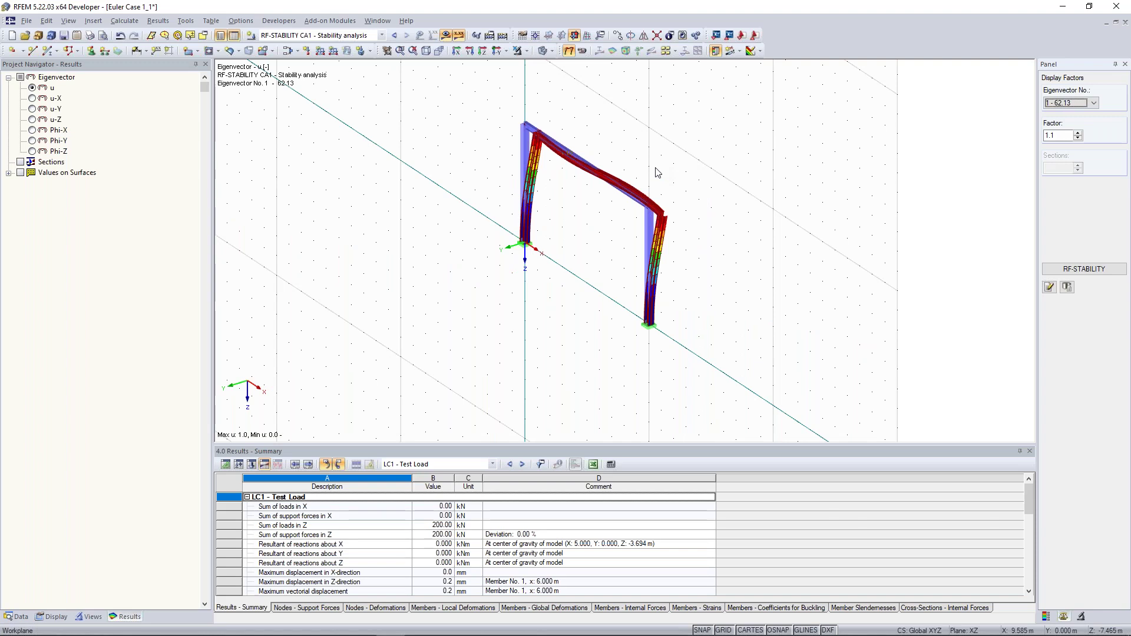
ctrl+middle_drag(616, 181, 654, 182)
click(377, 21)
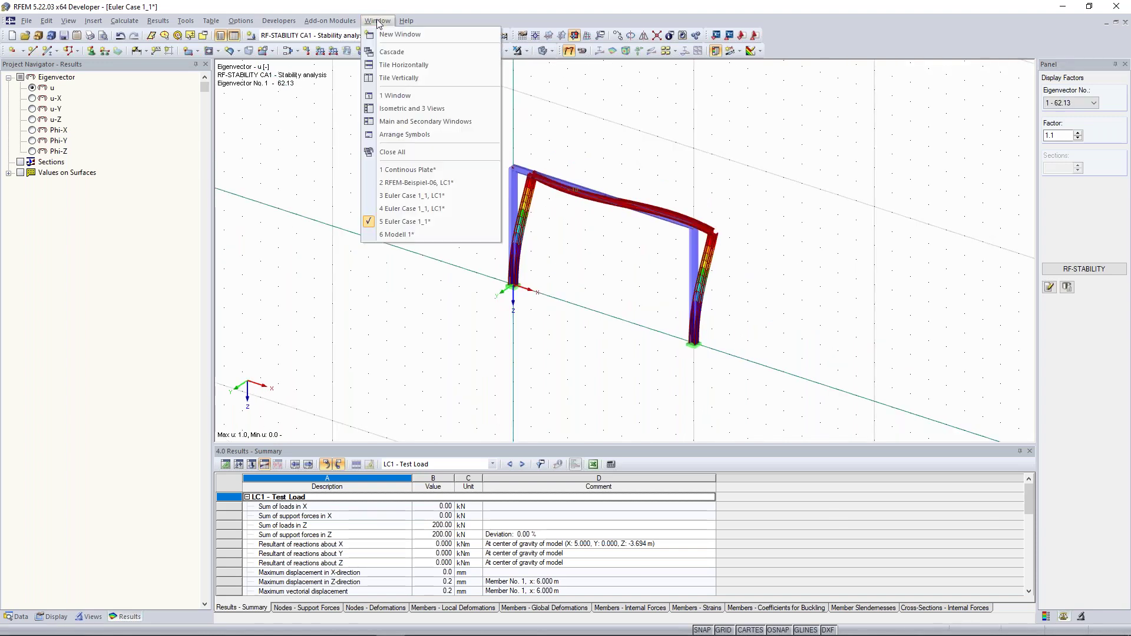
click(325, 335)
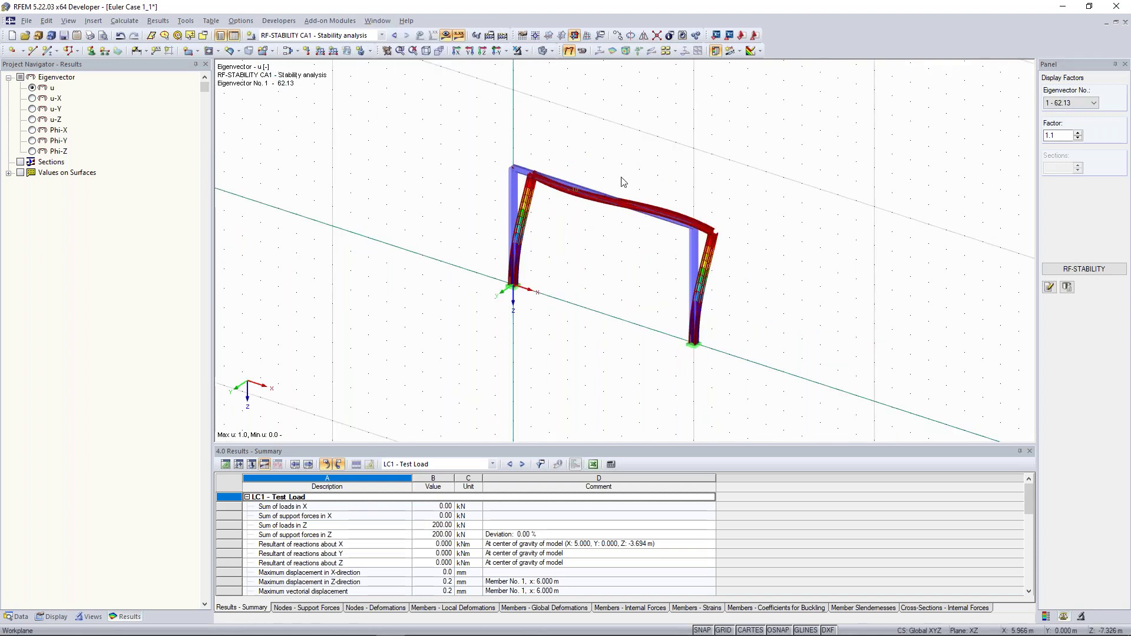
click(425, 51)
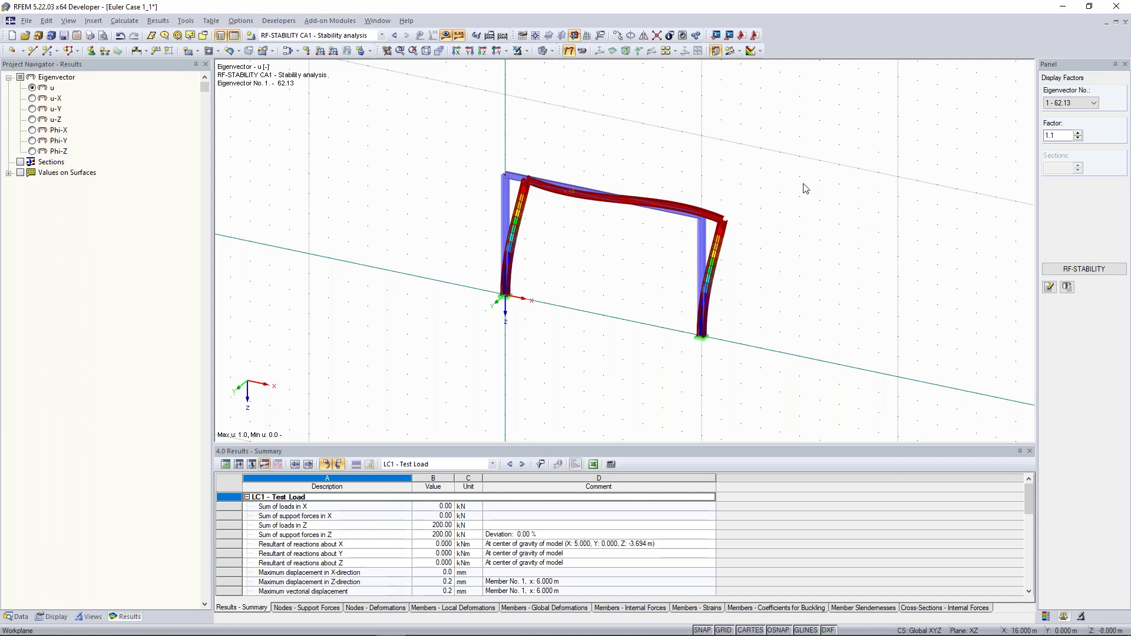
scroll(797, 229, up, 1)
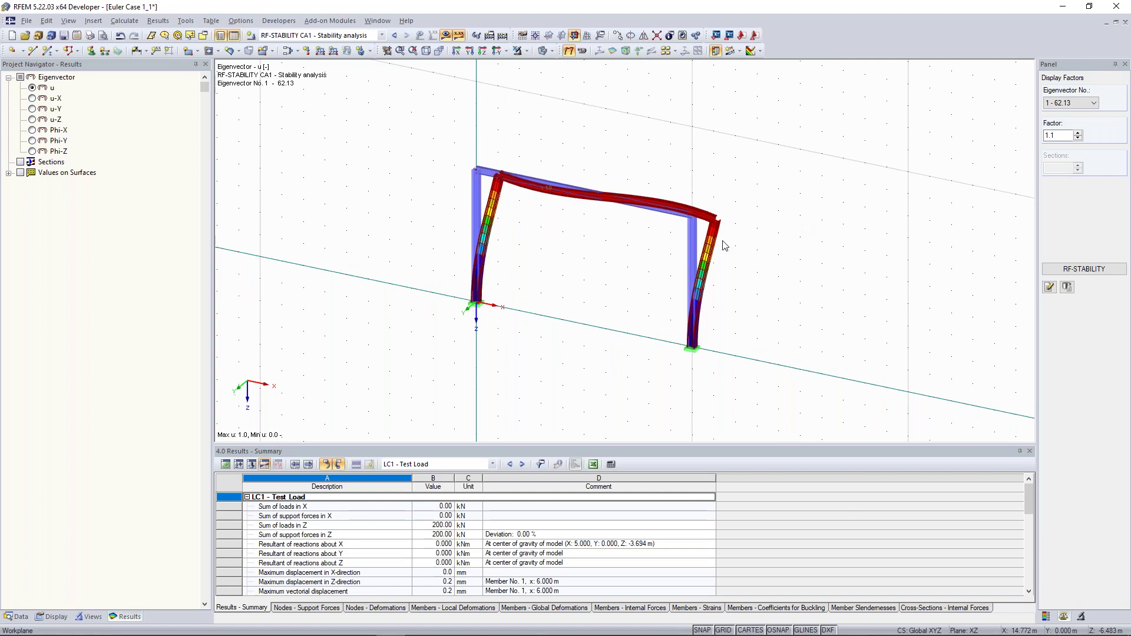
ctrl+middle_drag(725, 245, 828, 226)
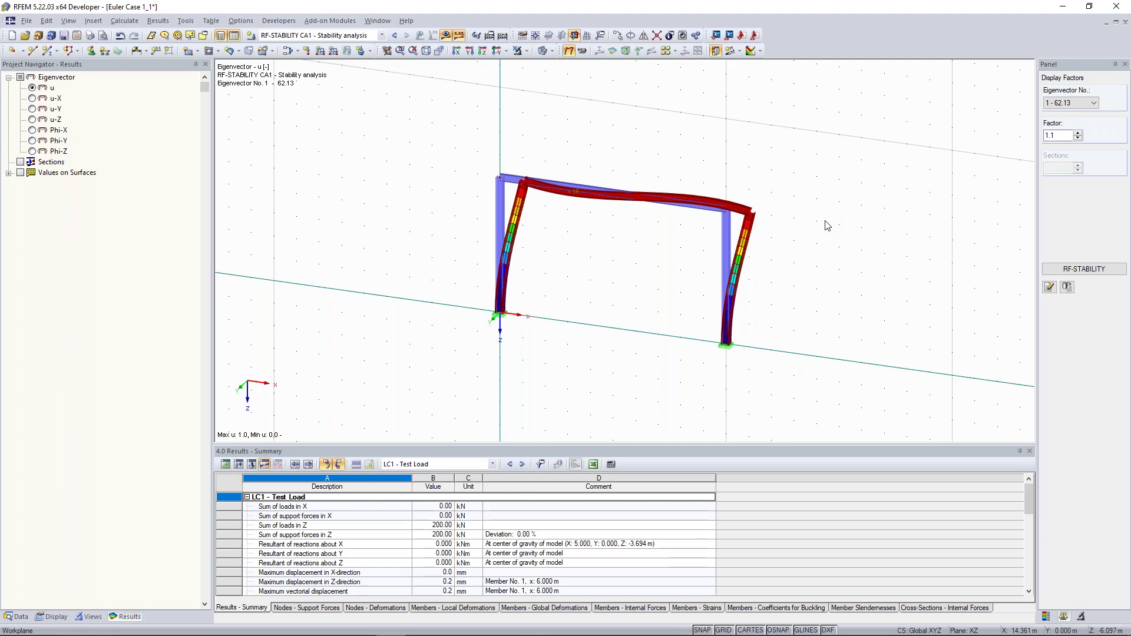
scroll(825, 222, down, 3)
ctrl+middle_drag(843, 222, 823, 177)
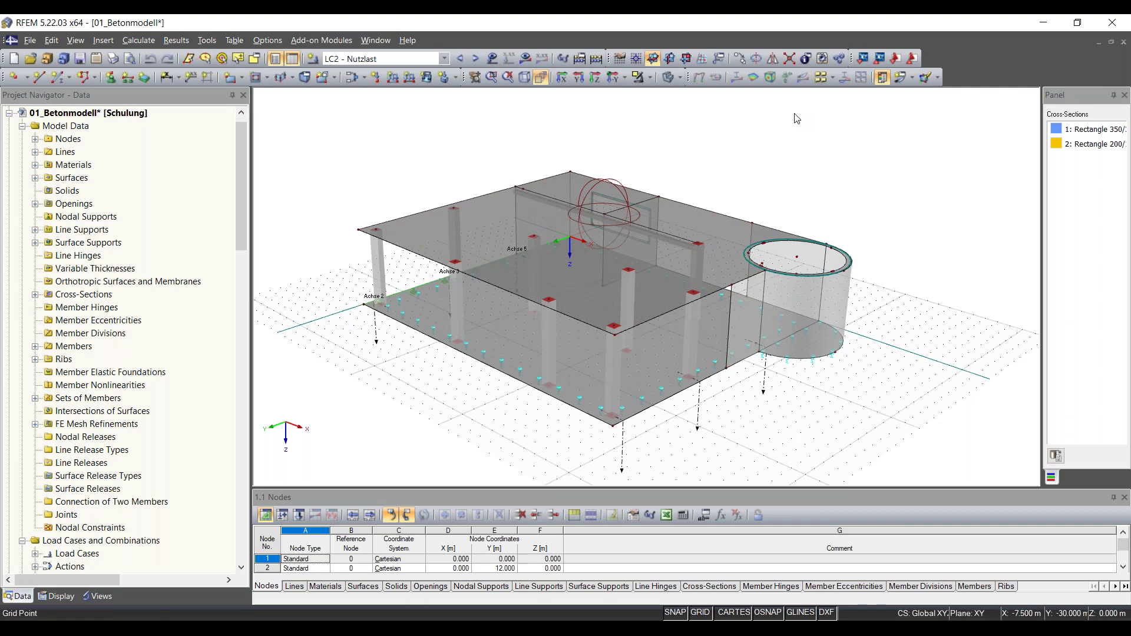
Select the round shaft in the 01_Betonmodell model, inspect the shared edit dialog of its nodes, and close it without changes.
scroll(905, 320, up, 2)
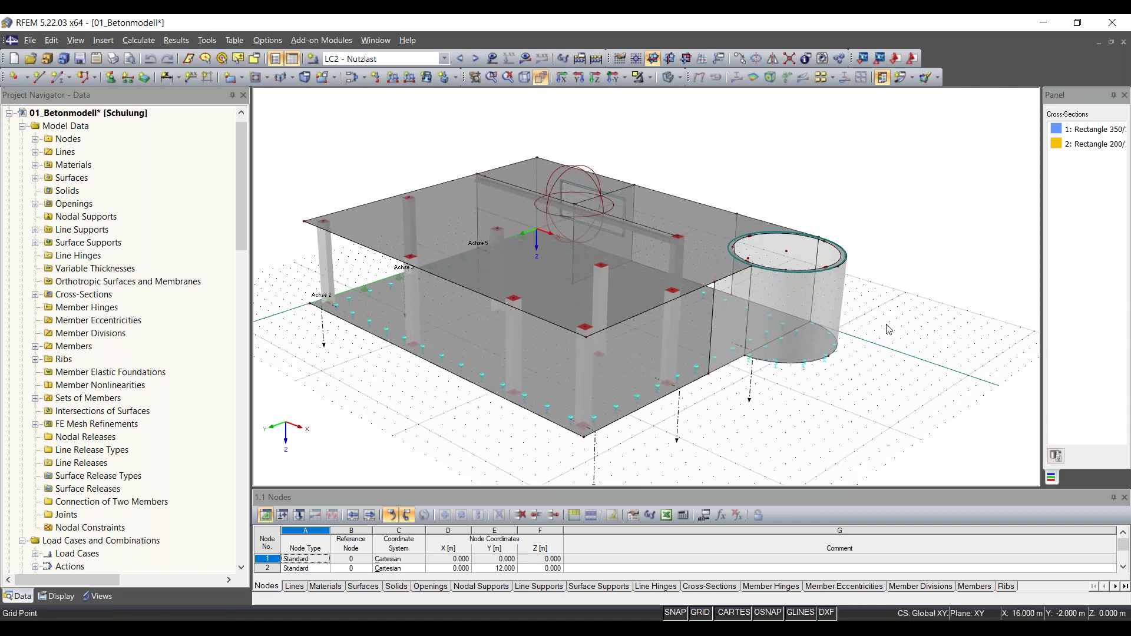
middle_drag(892, 325, 966, 323)
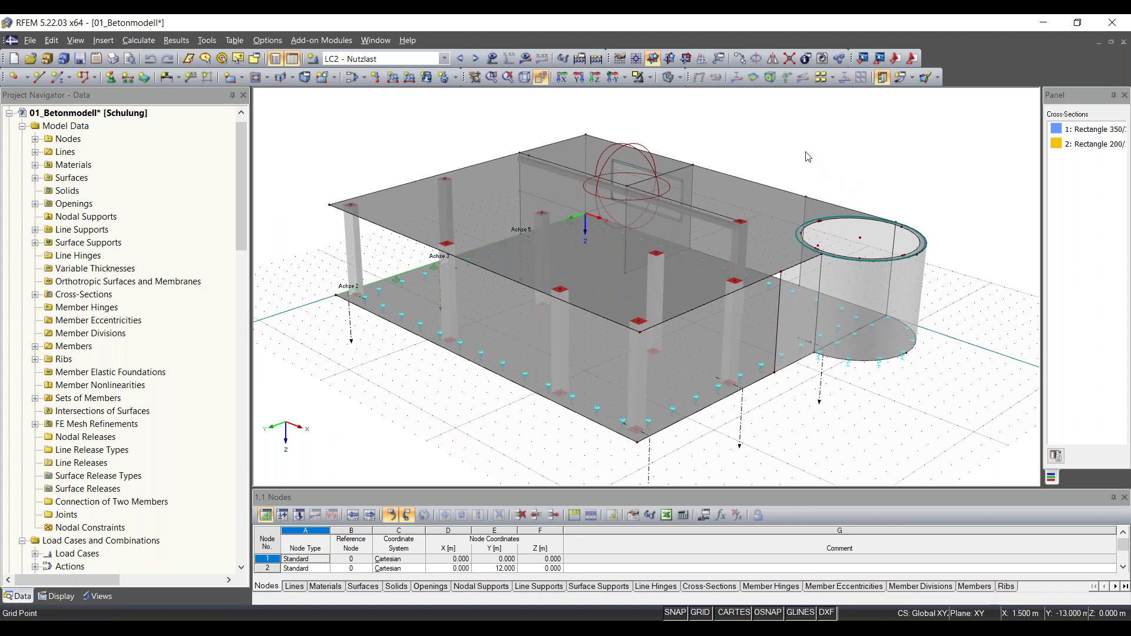
drag(789, 142, 986, 428)
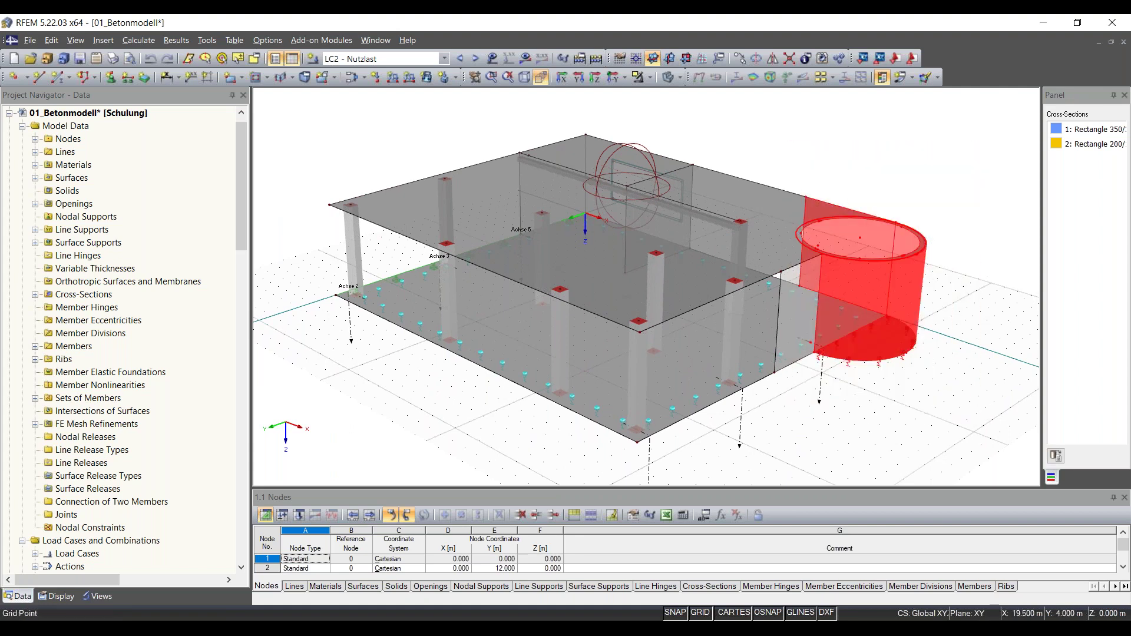
right_click(891, 266)
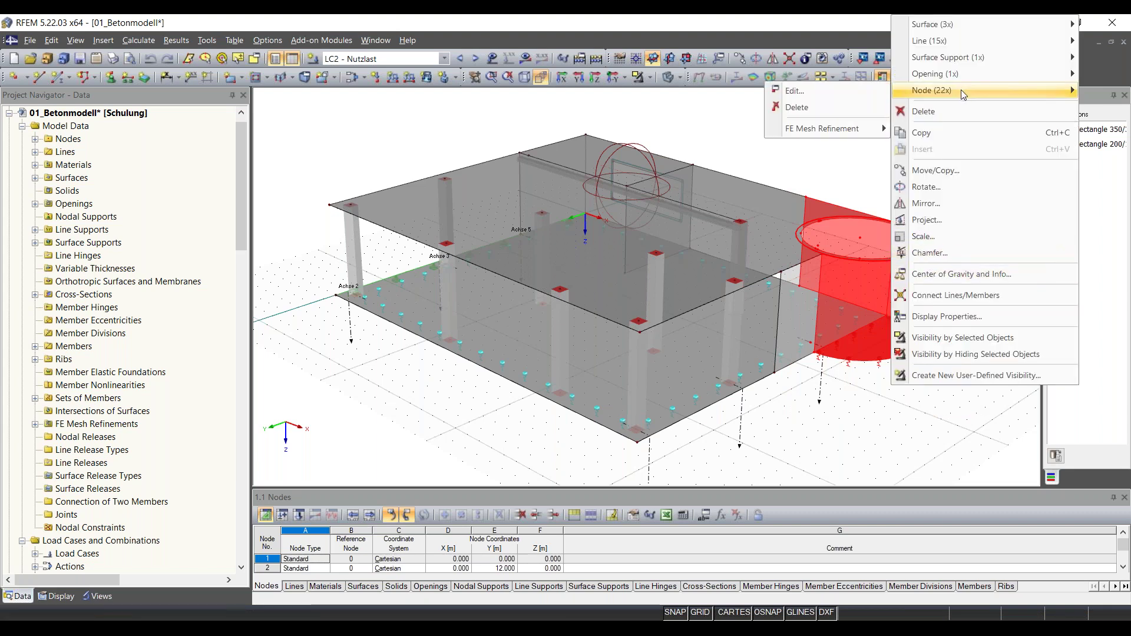
mouse_move(966, 32)
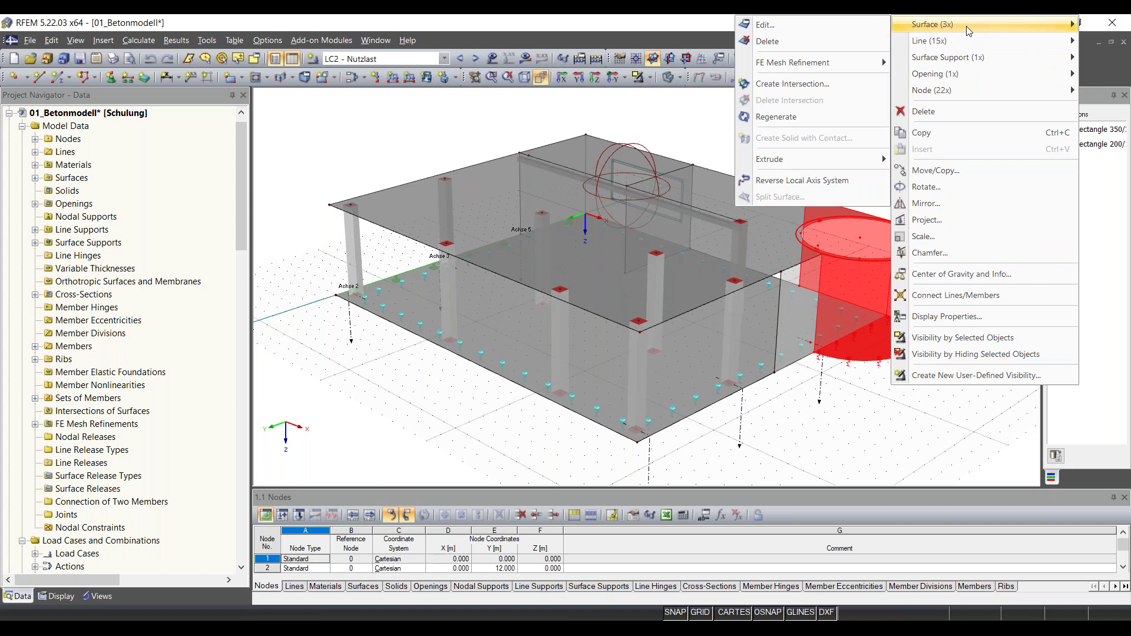
mouse_move(980, 80)
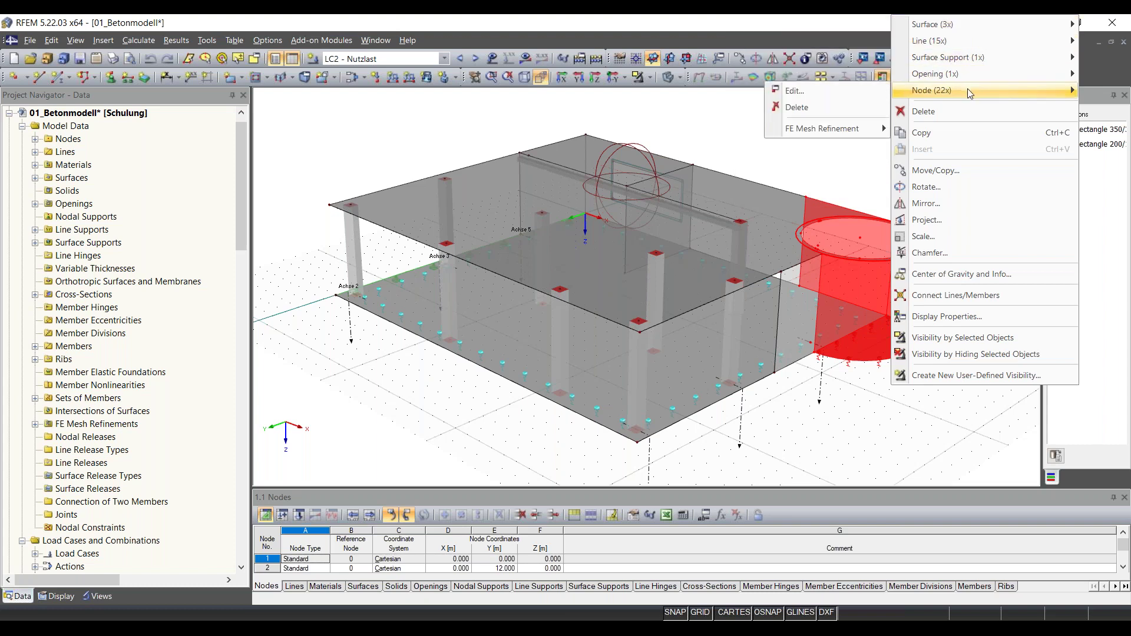
click(847, 93)
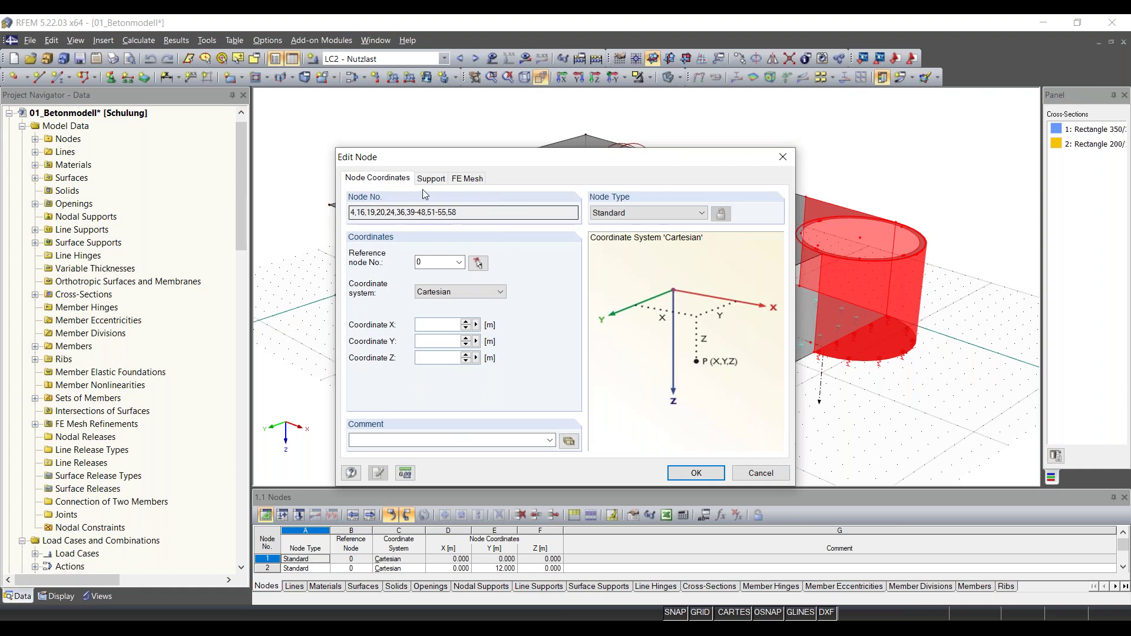
click(785, 158)
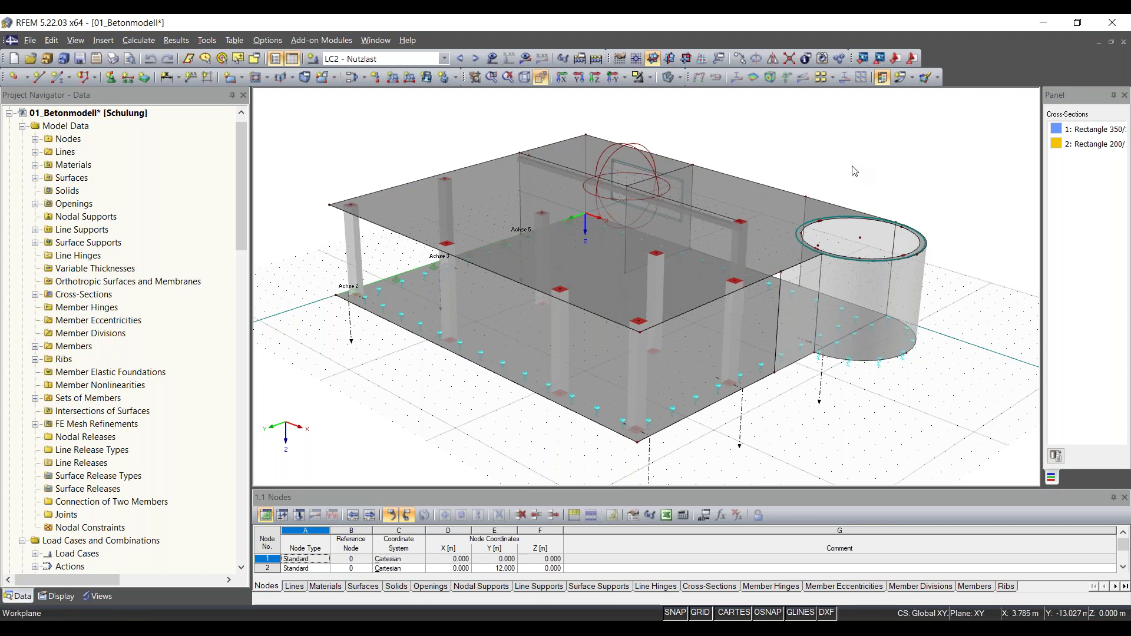
Enter avatar fly mode and fly forward between the columns into the interior of the concrete building.
key(f)
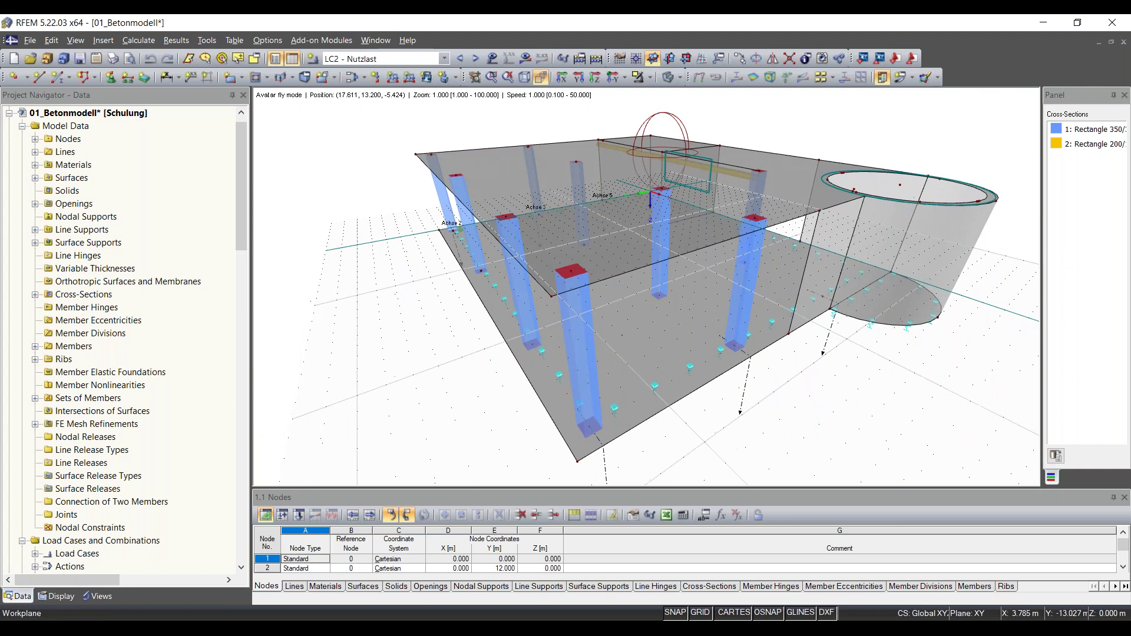
key(w)
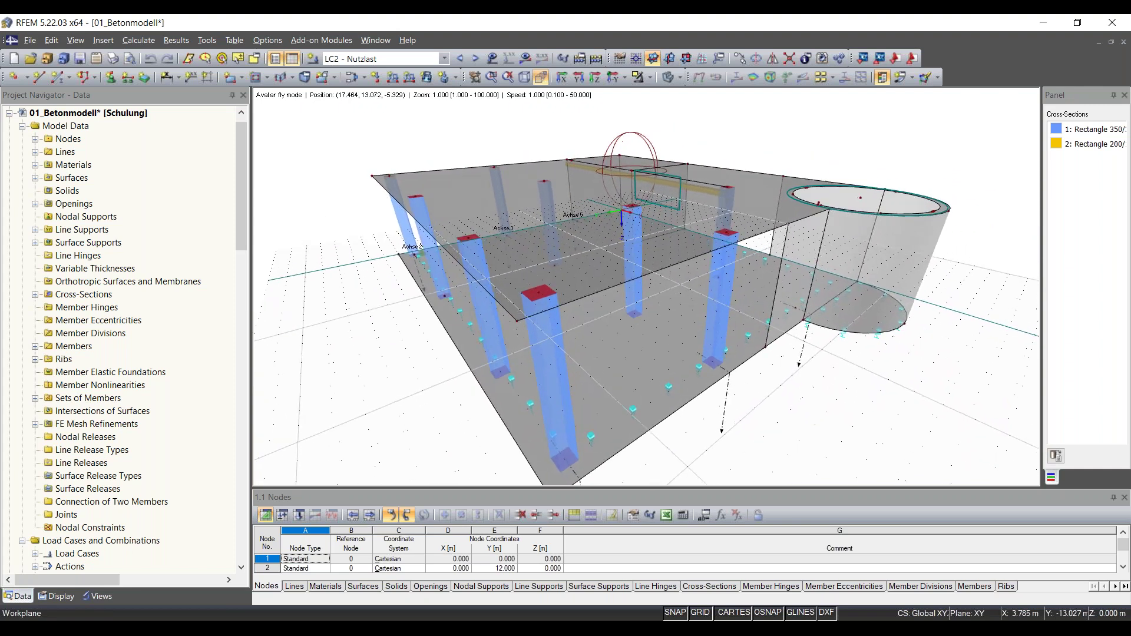
key(w)
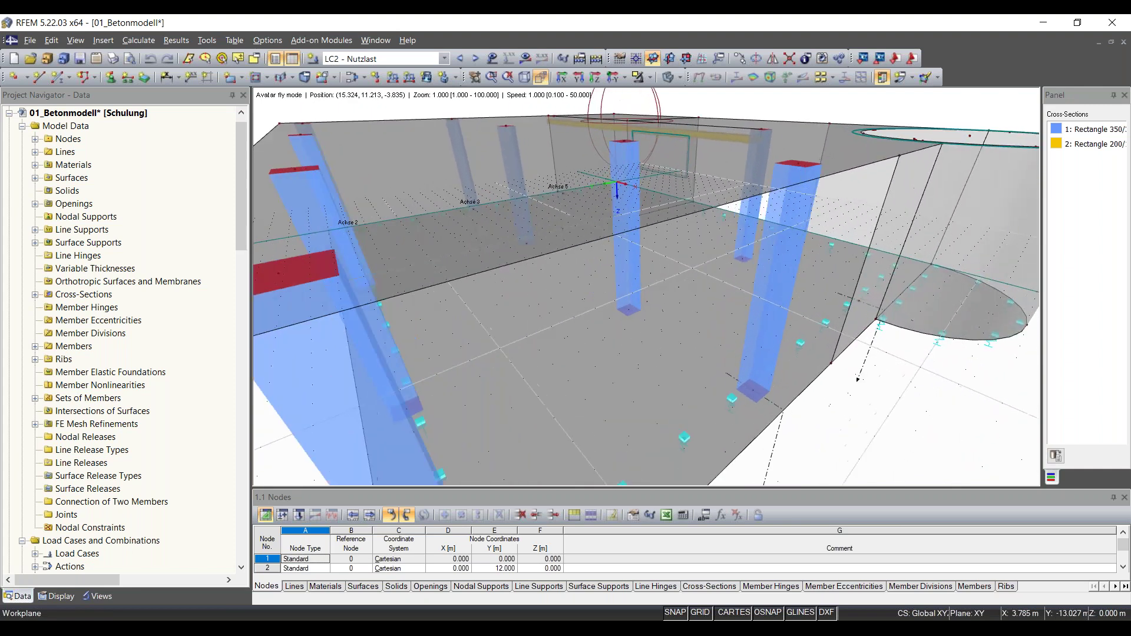
key(w)
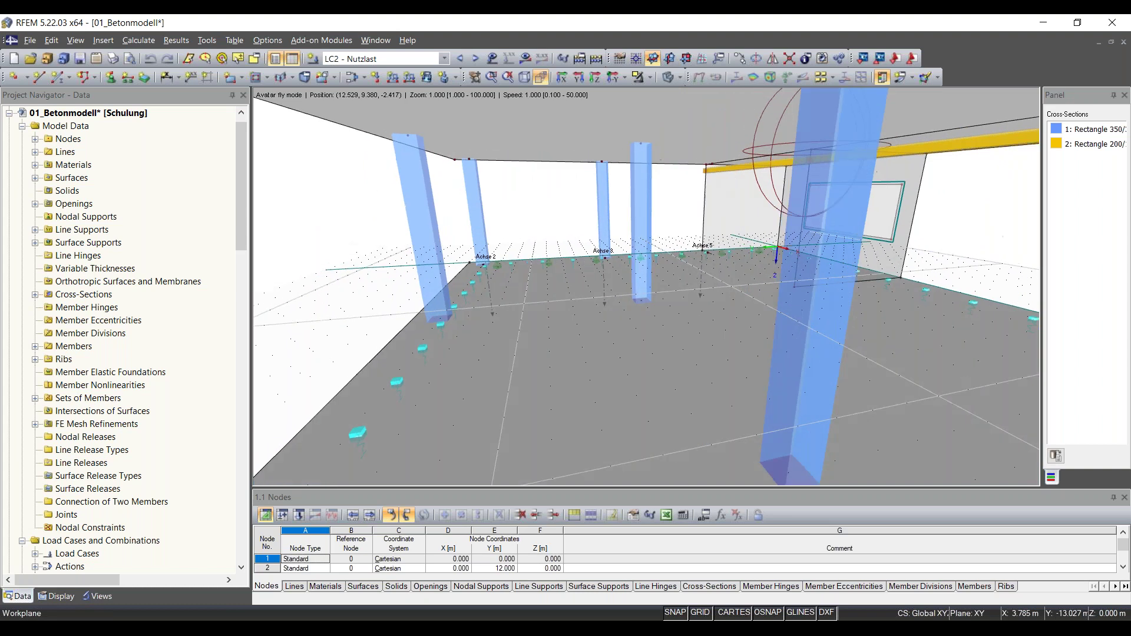
key(w)
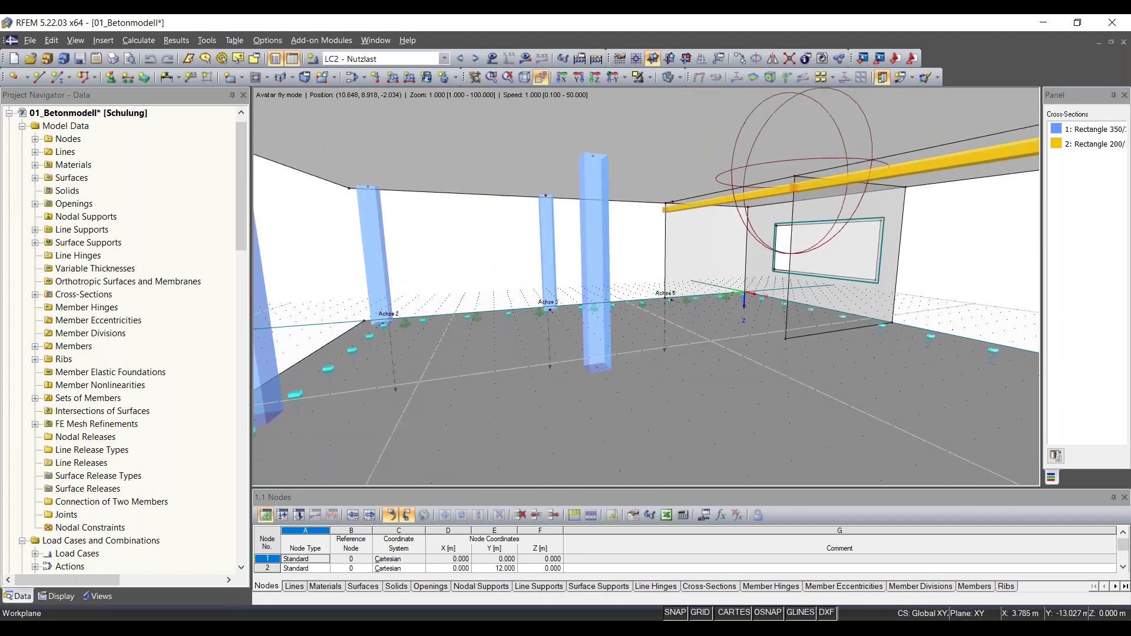
Raise the avatar fly speed to 6.500, fly around the building's interior past the columns and window wall, and leave fly mode.
scroll(646, 286, up, 1)
scroll(646, 287, up, 11)
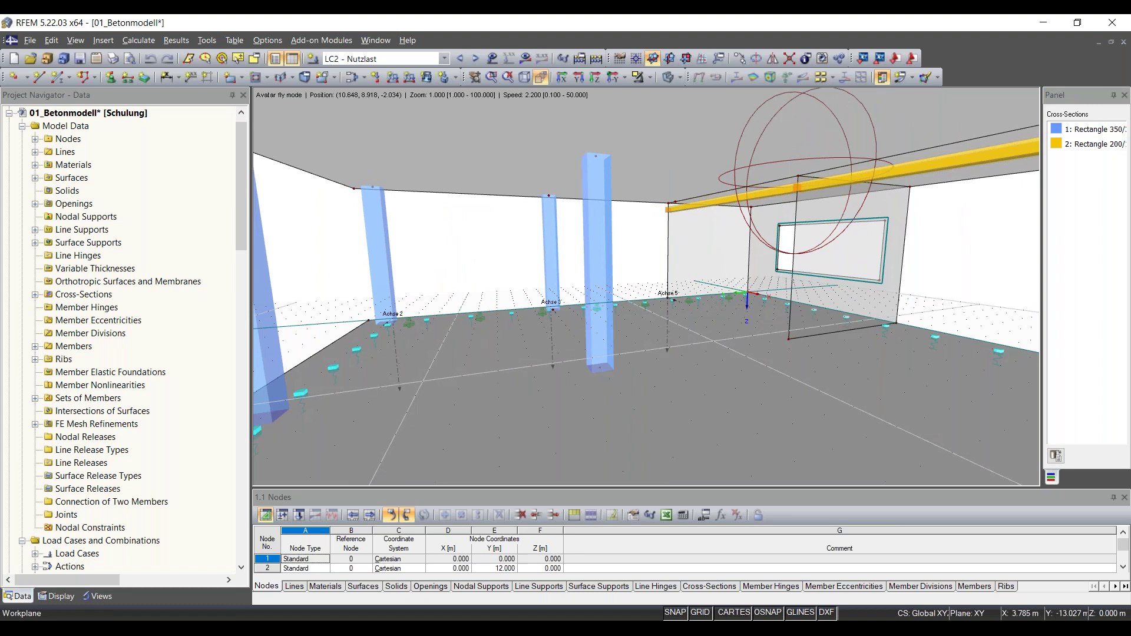
scroll(646, 287, up, 1)
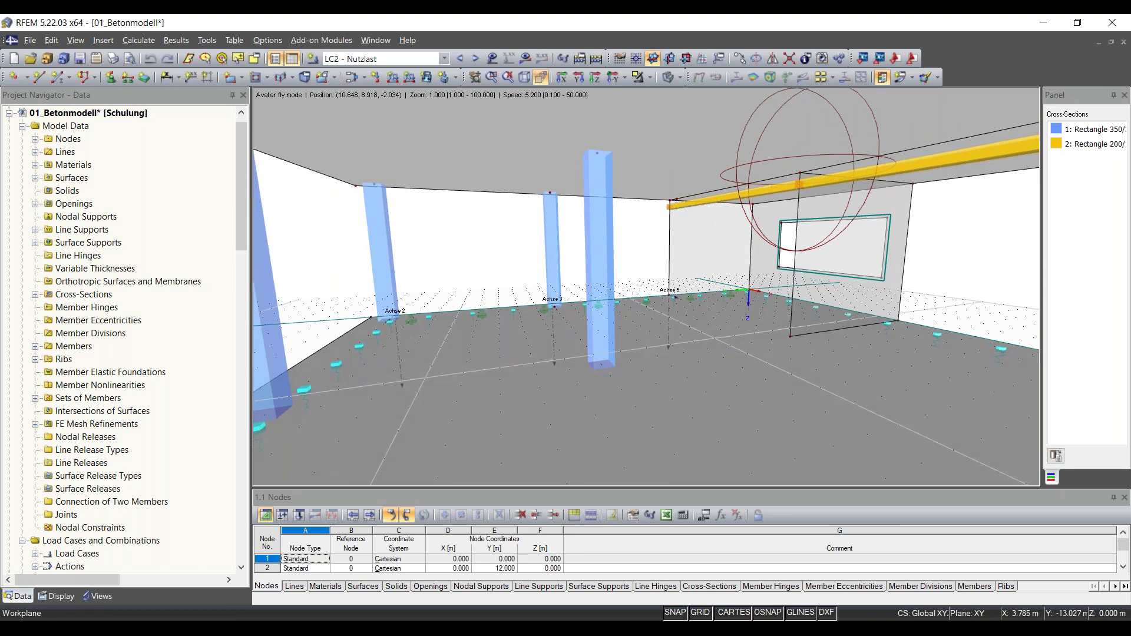
key(w)
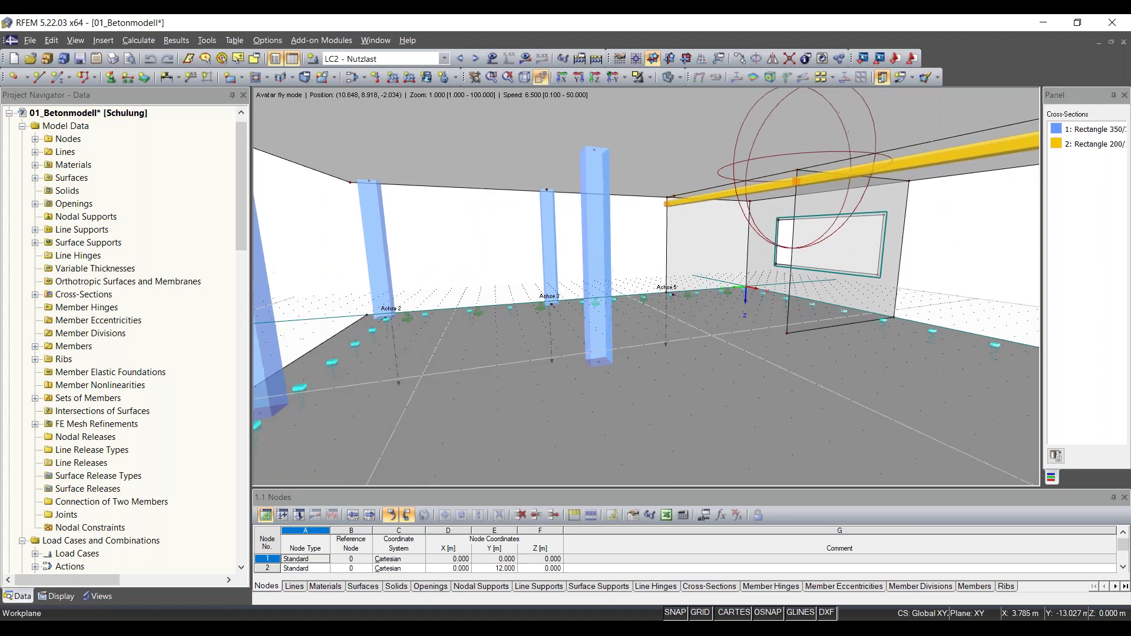
key(w)
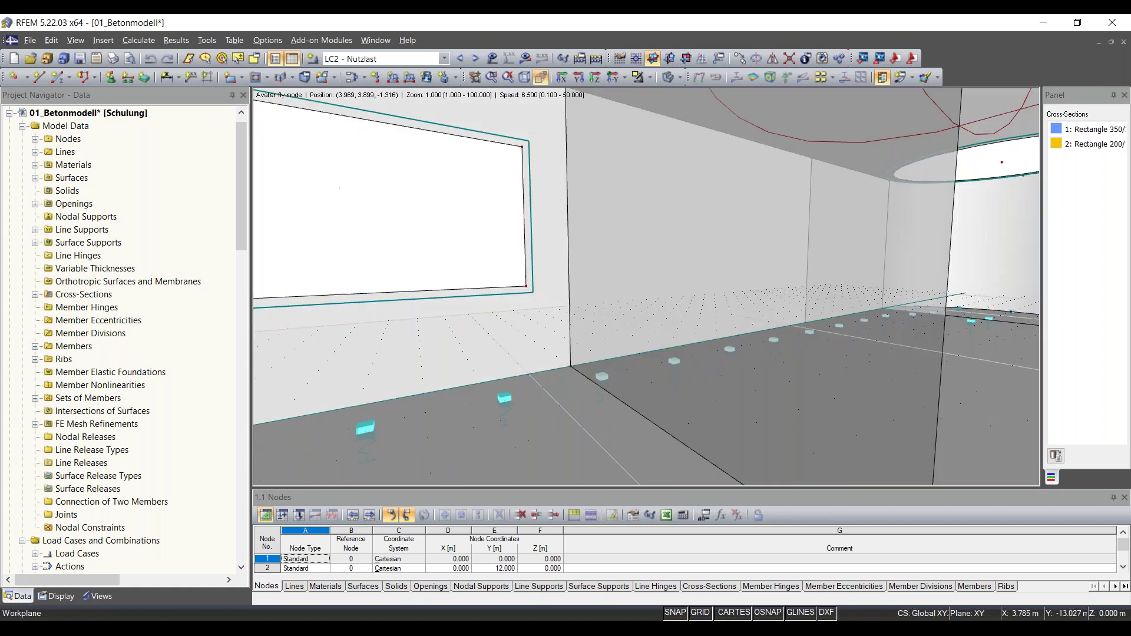
key(w)
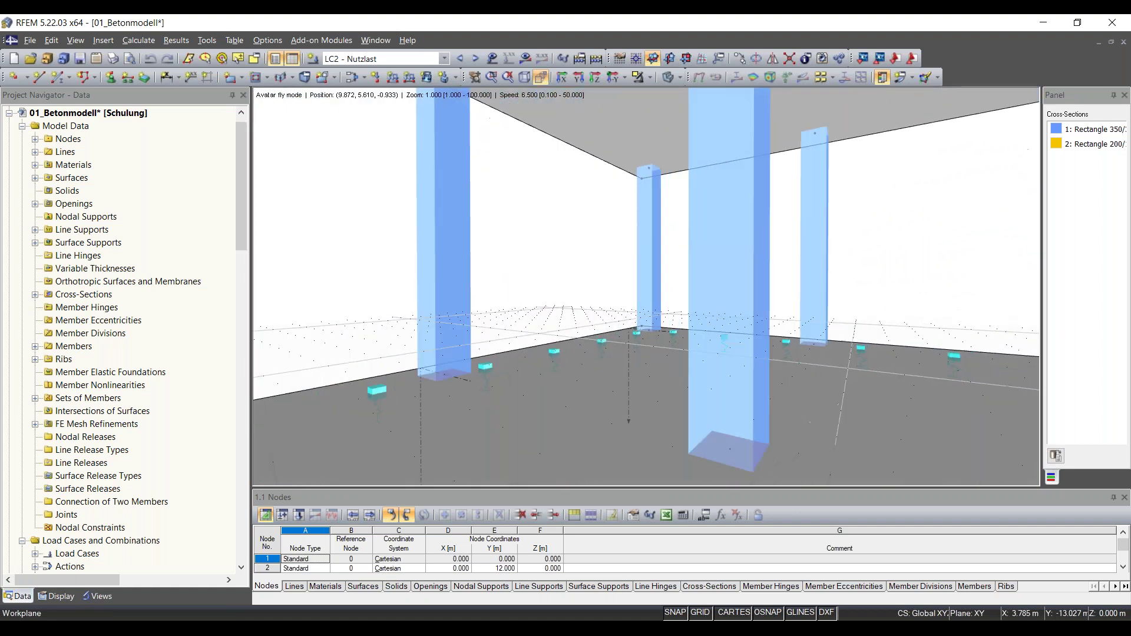
key(w)
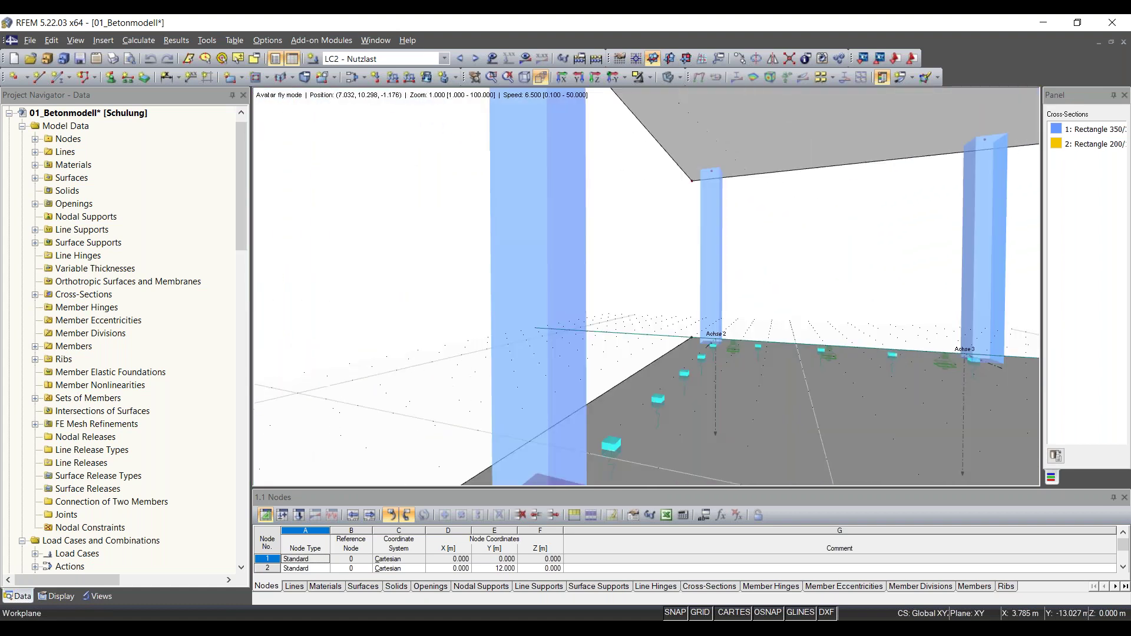
key(w)
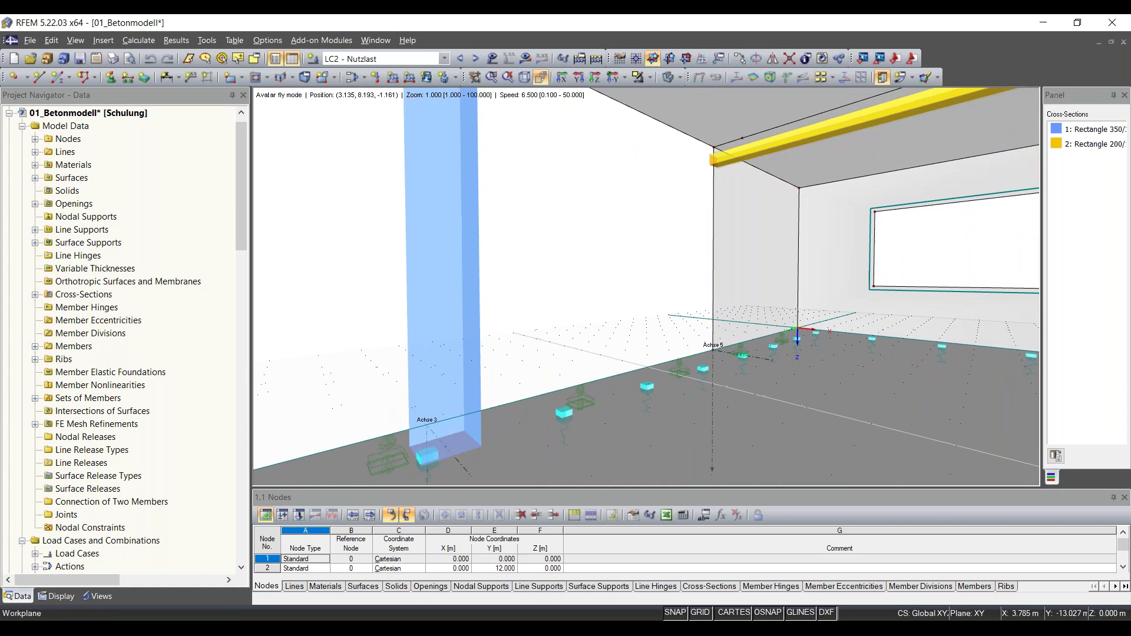
key(Escape)
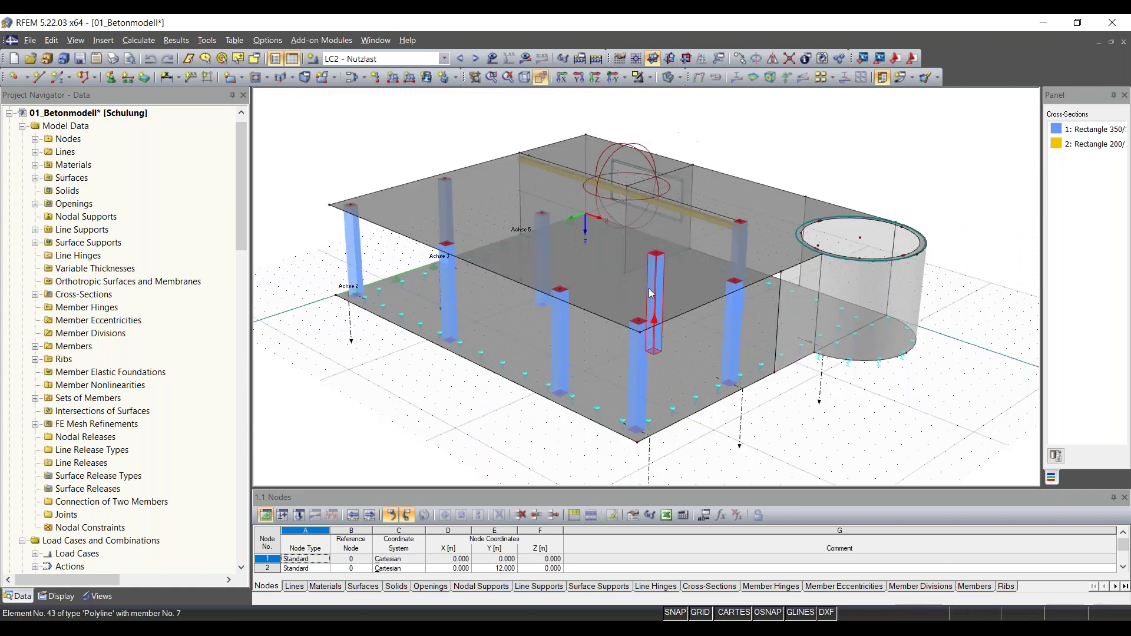
Calculate load case LC2 - Nutzlast and display the building's global deformations u.
middle_drag(979, 337, 1037, 374)
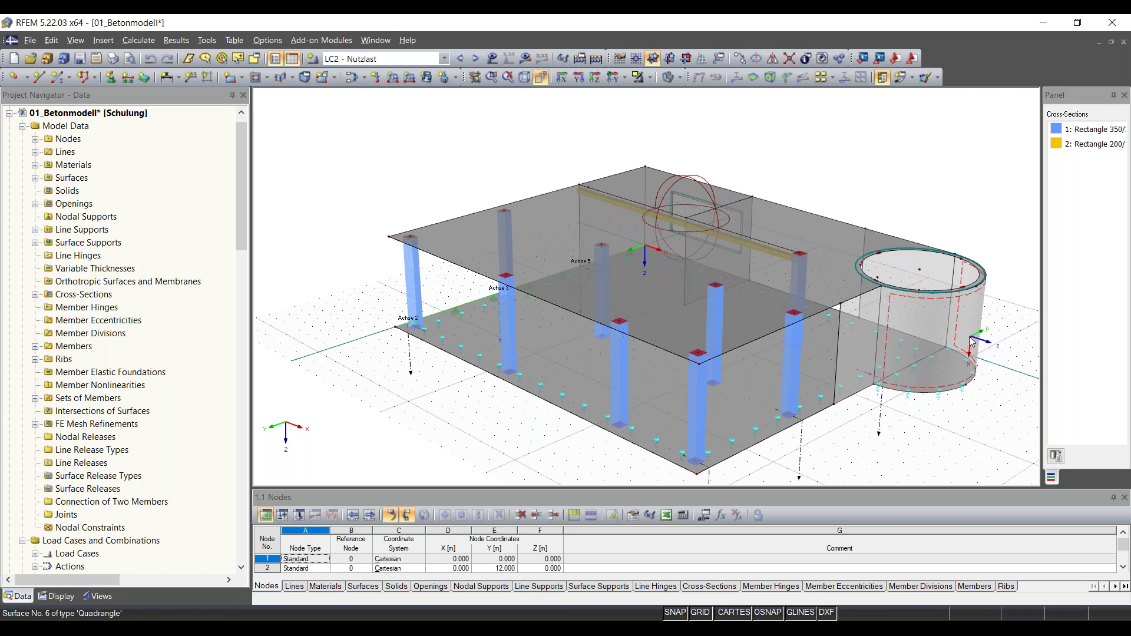
click(99, 44)
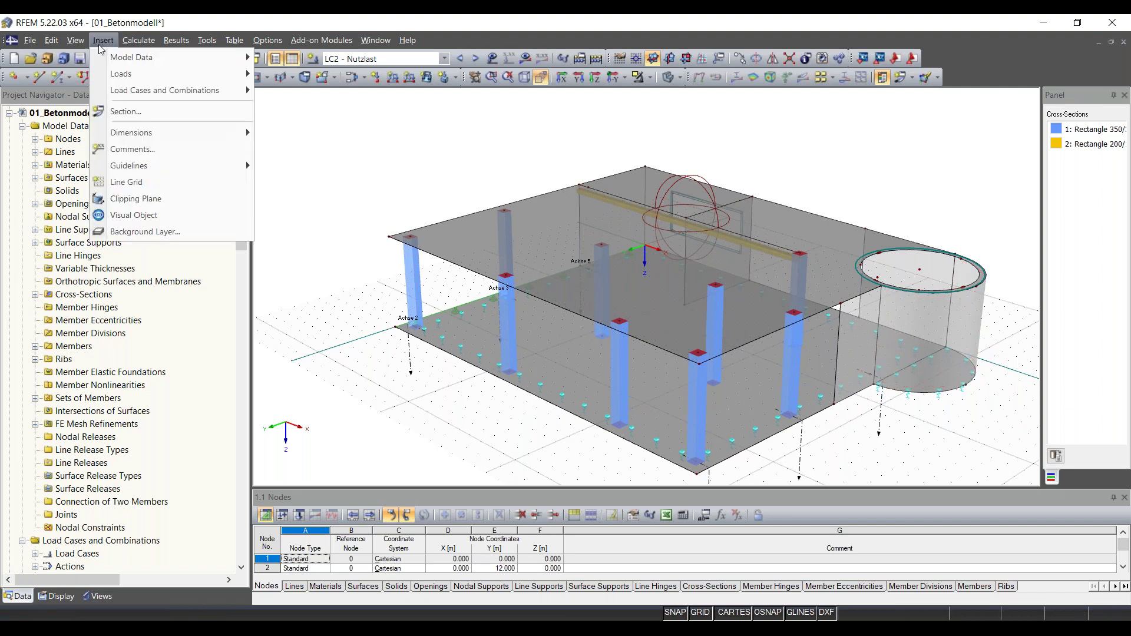
click(463, 148)
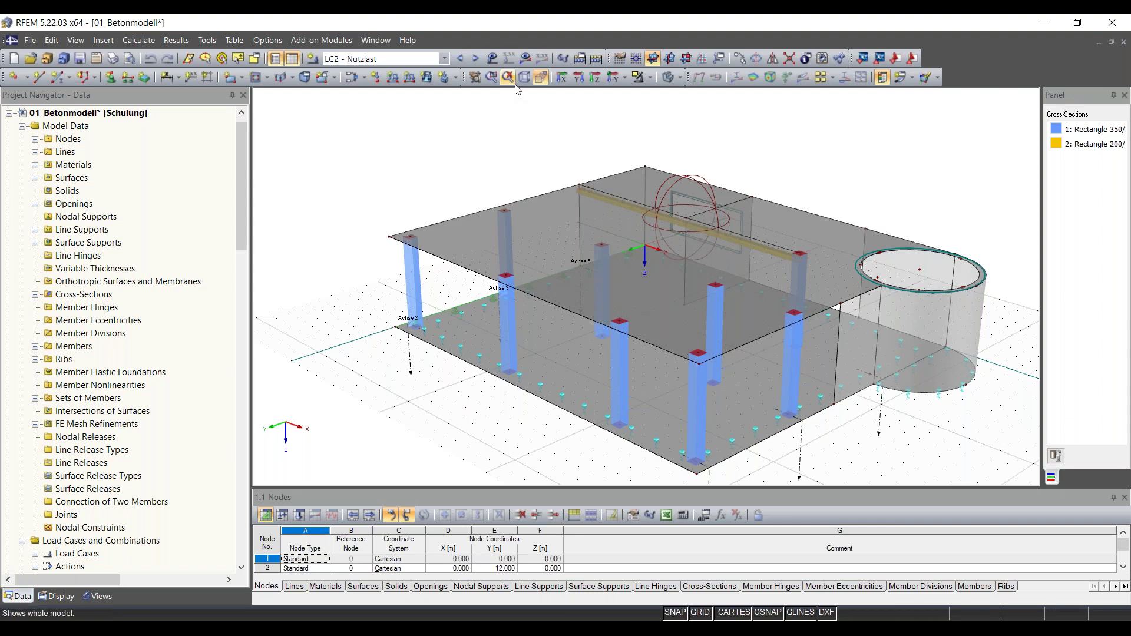
click(526, 60)
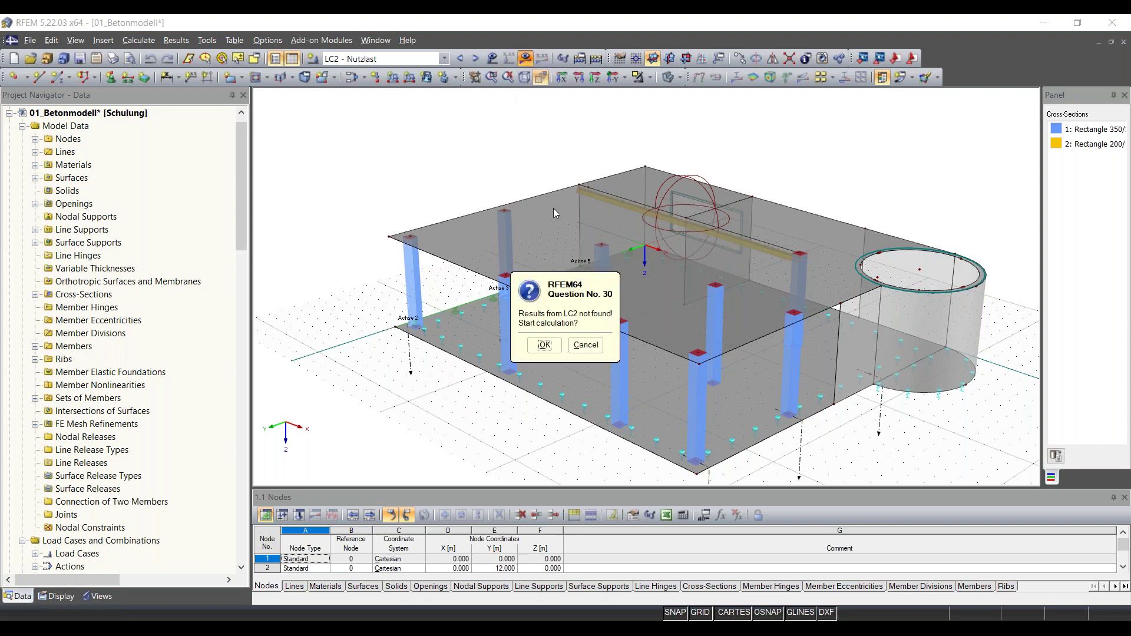
click(545, 344)
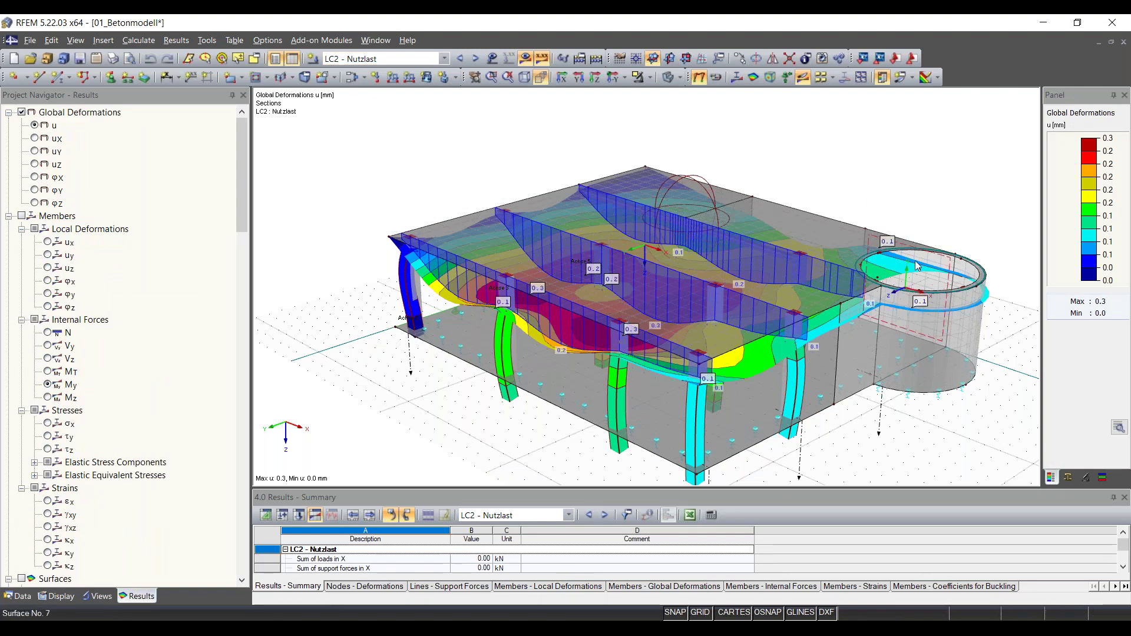
Insert a clipping plane parallel to X-Z through the deformed building.
middle_drag(684, 302, 624, 283)
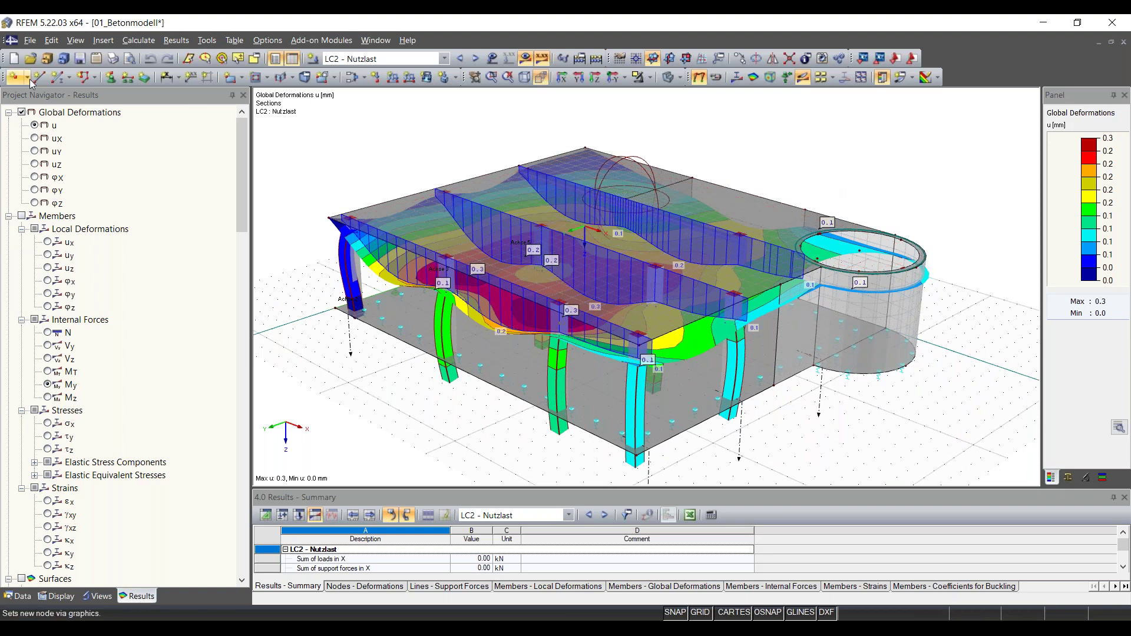
click(100, 40)
click(99, 40)
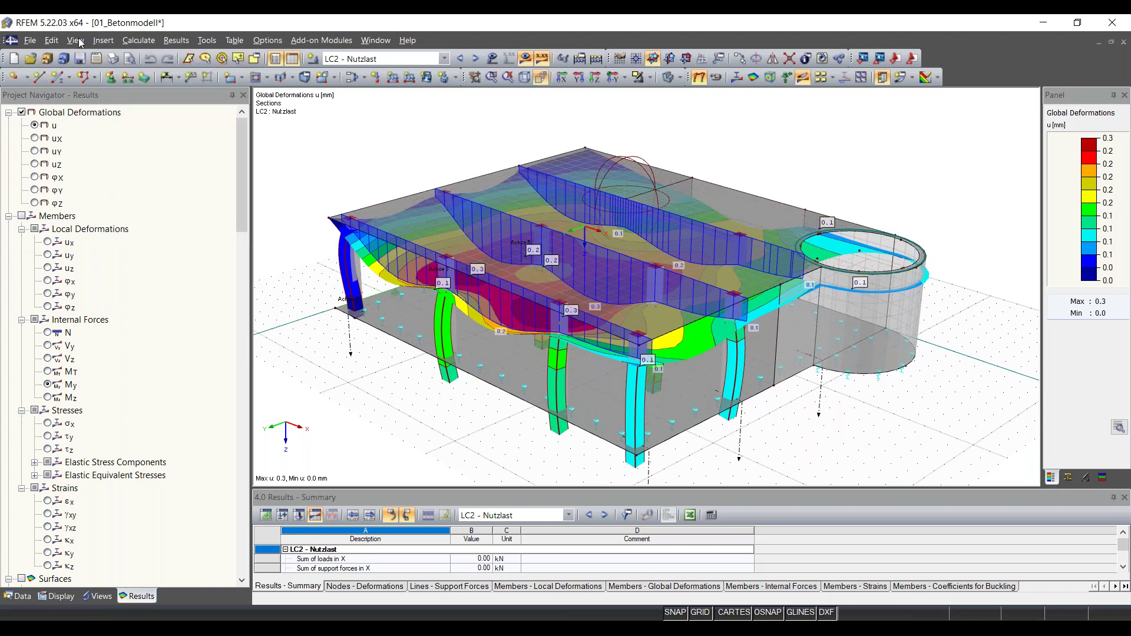
click(103, 40)
click(52, 40)
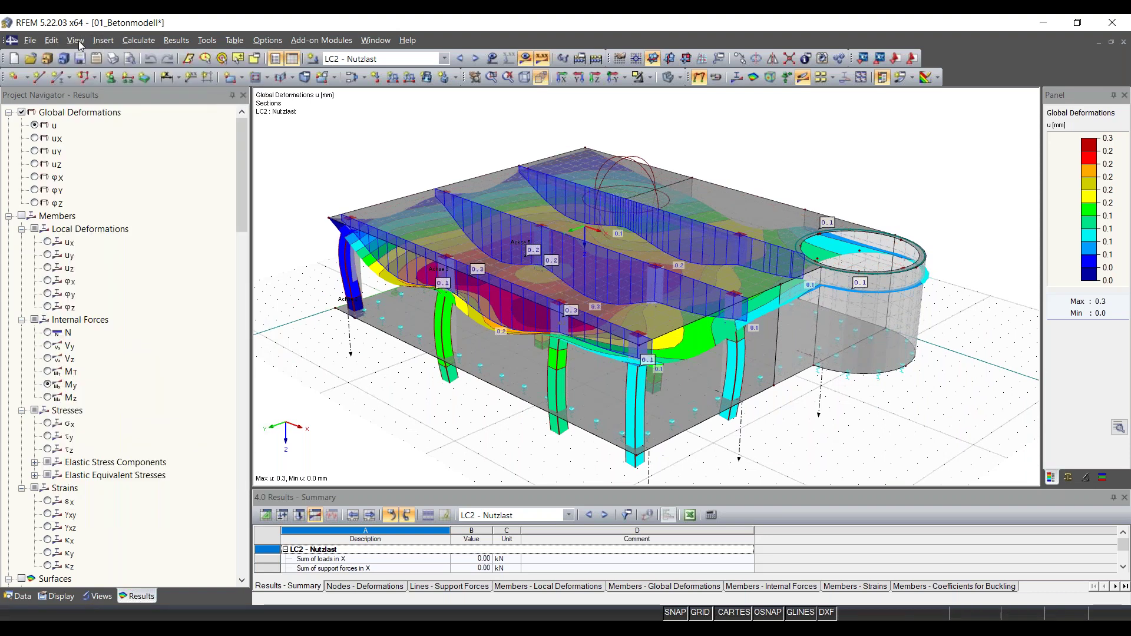
click(76, 40)
mouse_move(97, 43)
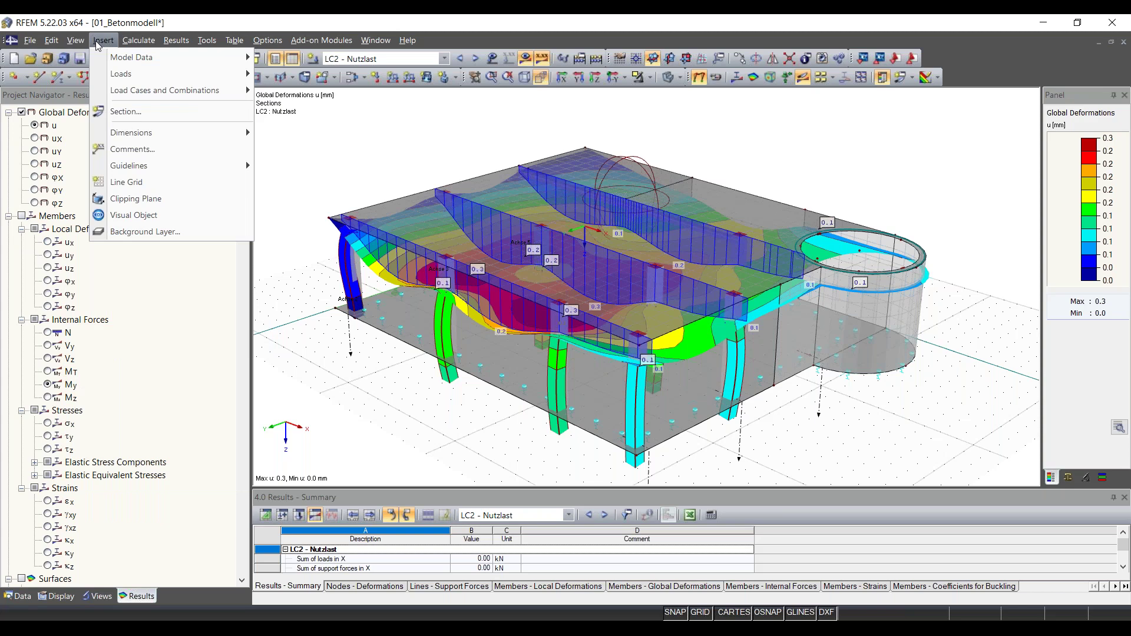
click(142, 203)
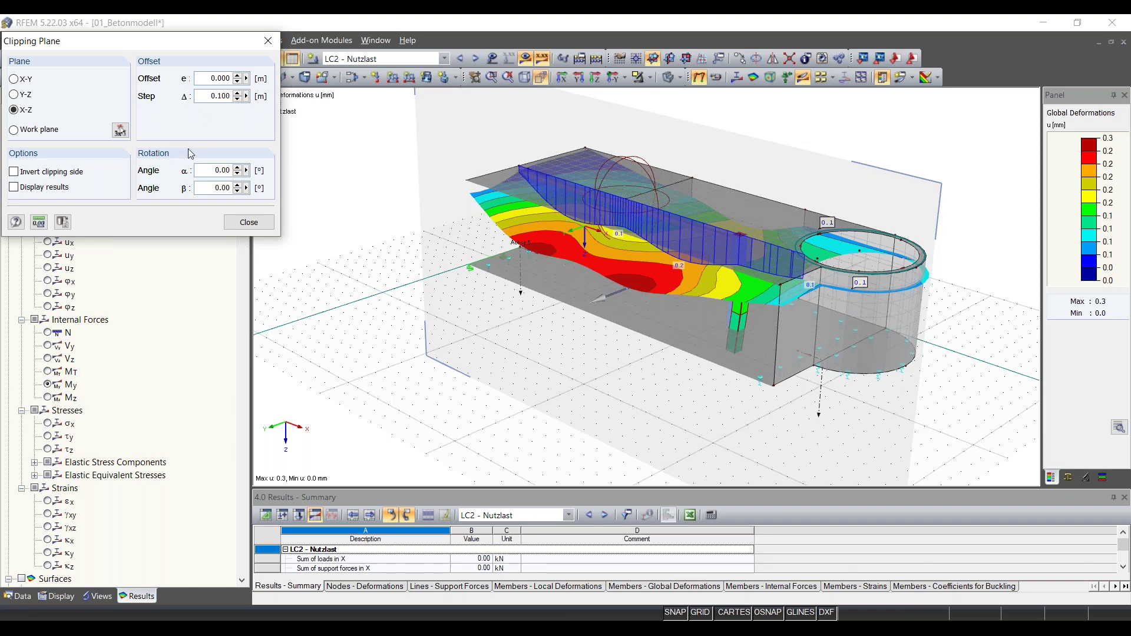
Move the X-Z clipping plane back and forth through the building, ending at an offset of 0.300 m.
click(237, 76)
click(237, 76)
click(237, 76)
click(237, 76)
click(237, 76)
click(237, 76)
click(237, 76)
click(237, 82)
click(237, 82)
click(237, 82)
click(237, 82)
Set the clipping plane's offset step to 1.100 m.
click(236, 92)
click(237, 92)
click(237, 92)
click(237, 93)
click(237, 93)
click(237, 93)
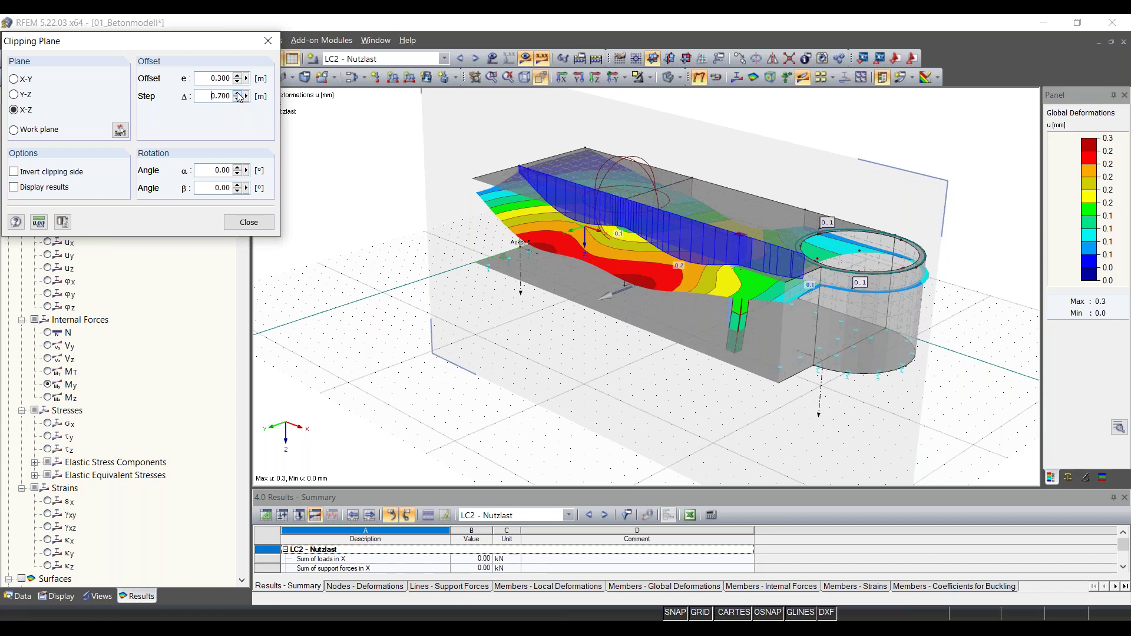
click(237, 93)
click(237, 93)
Move the clipping plane to an offset of 2.200 m and return it to 0.000 m.
click(236, 75)
click(237, 75)
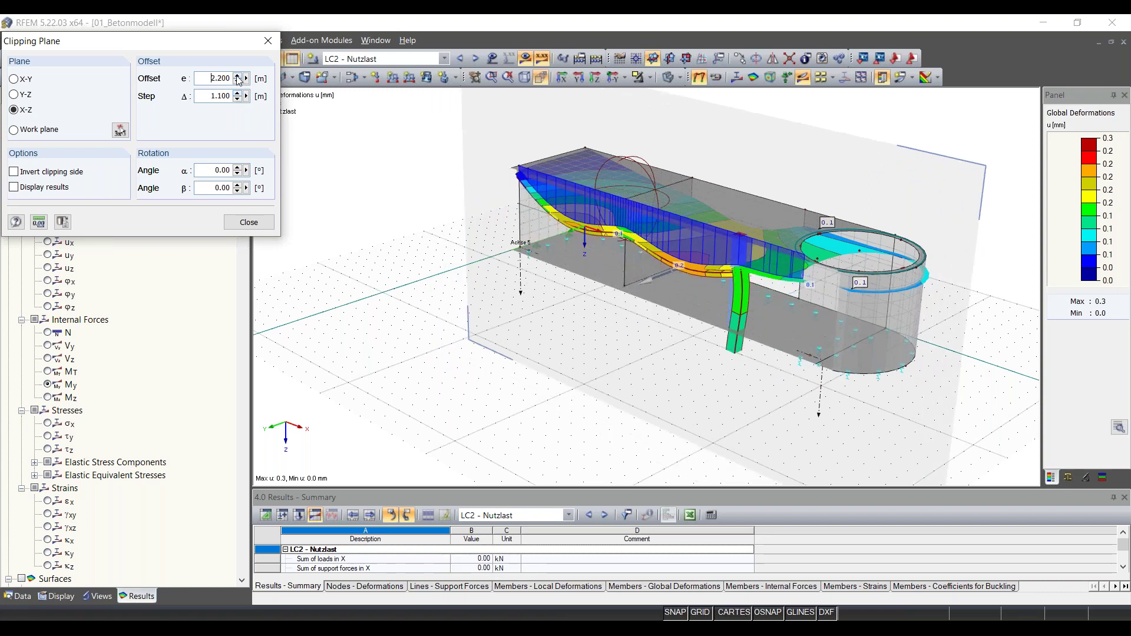
click(237, 76)
click(237, 81)
click(237, 82)
click(236, 81)
Rotate the clipping plane about angle α to 15° and on to -20° to view oblique cuts.
click(237, 168)
click(237, 168)
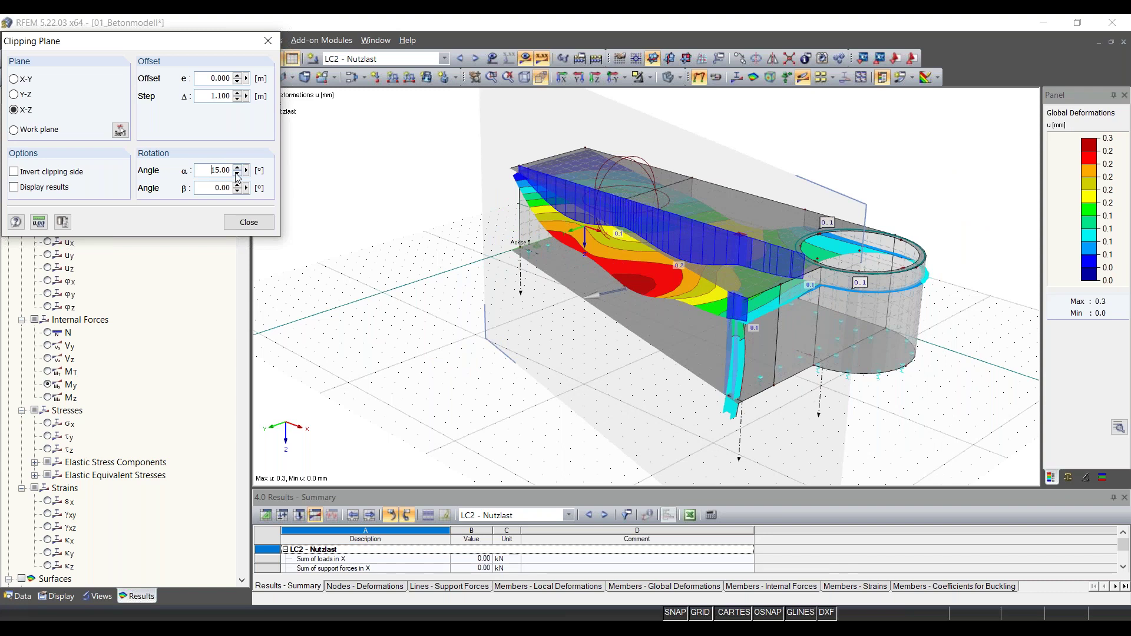
click(238, 171)
click(238, 171)
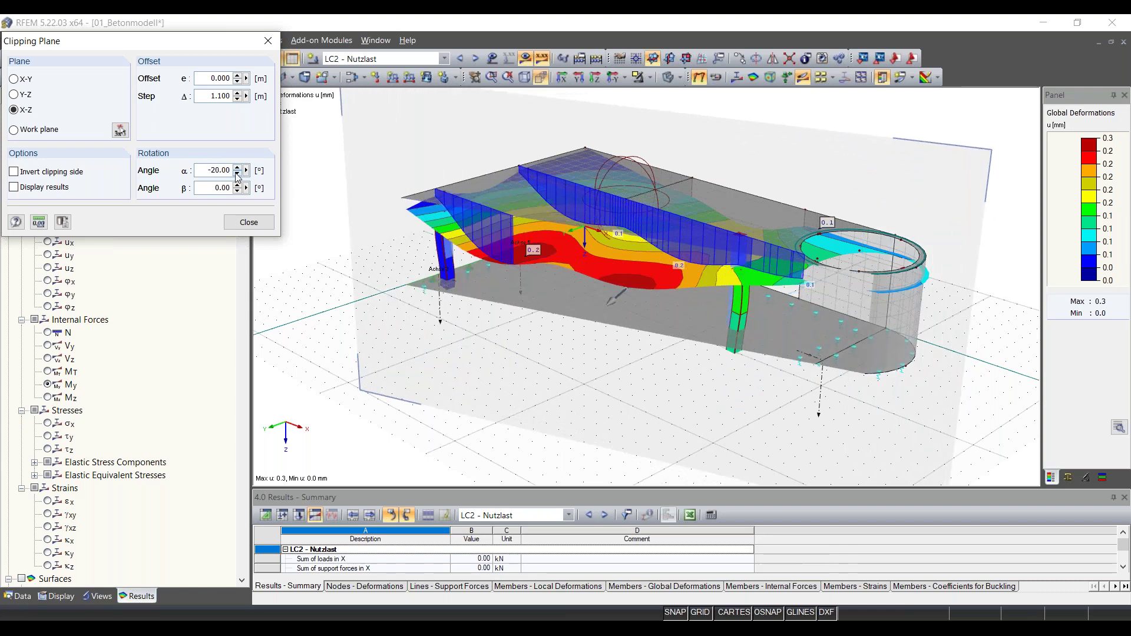
Cut the deformed building with the Y-Z plane and the X-Y plane, and close the clipping plane settings.
click(25, 95)
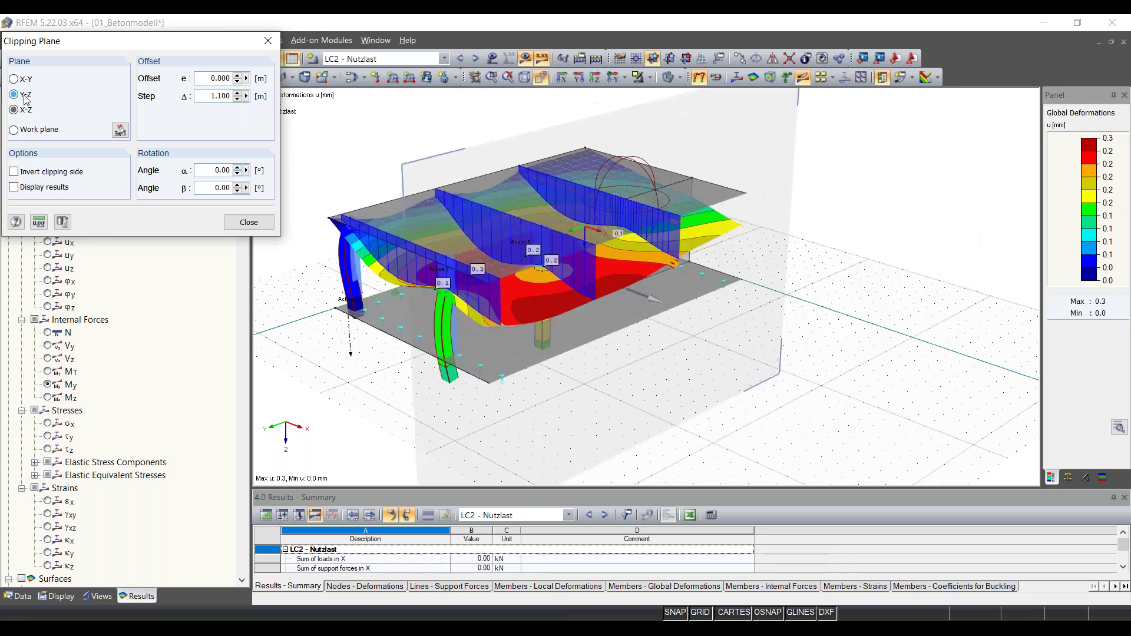
click(27, 81)
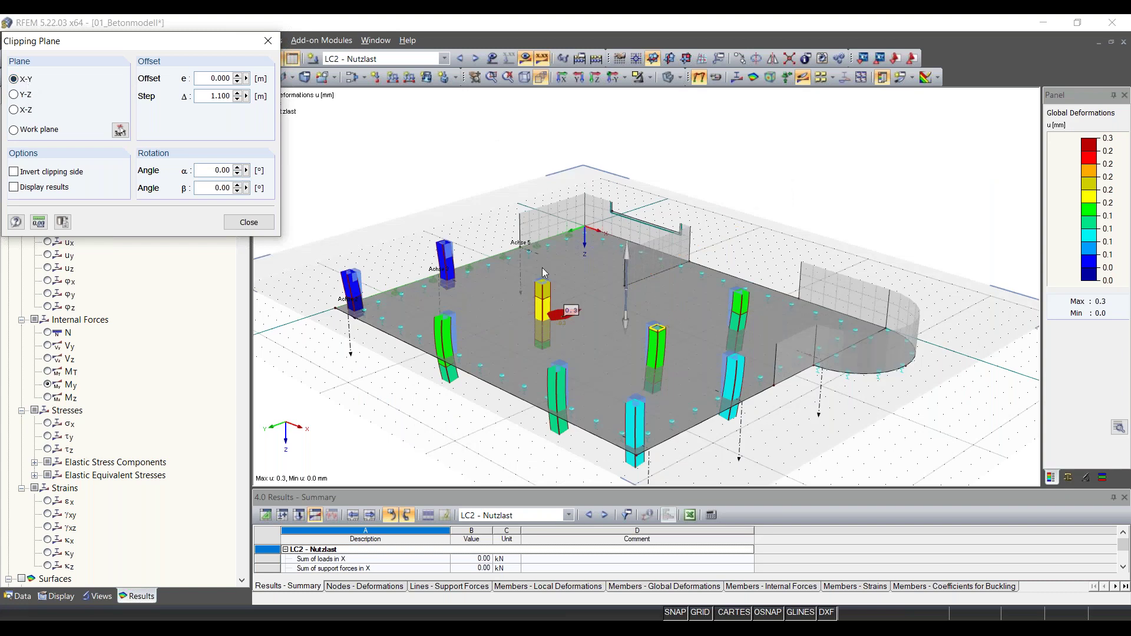
click(256, 228)
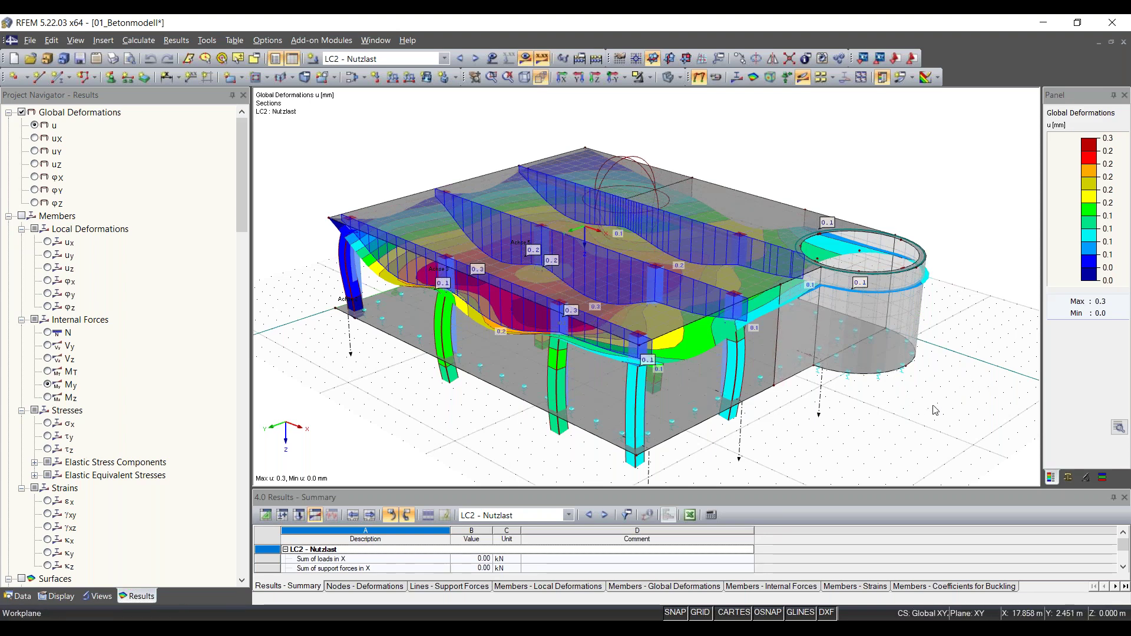
ctrl+middle_drag(927, 412, 849, 443)
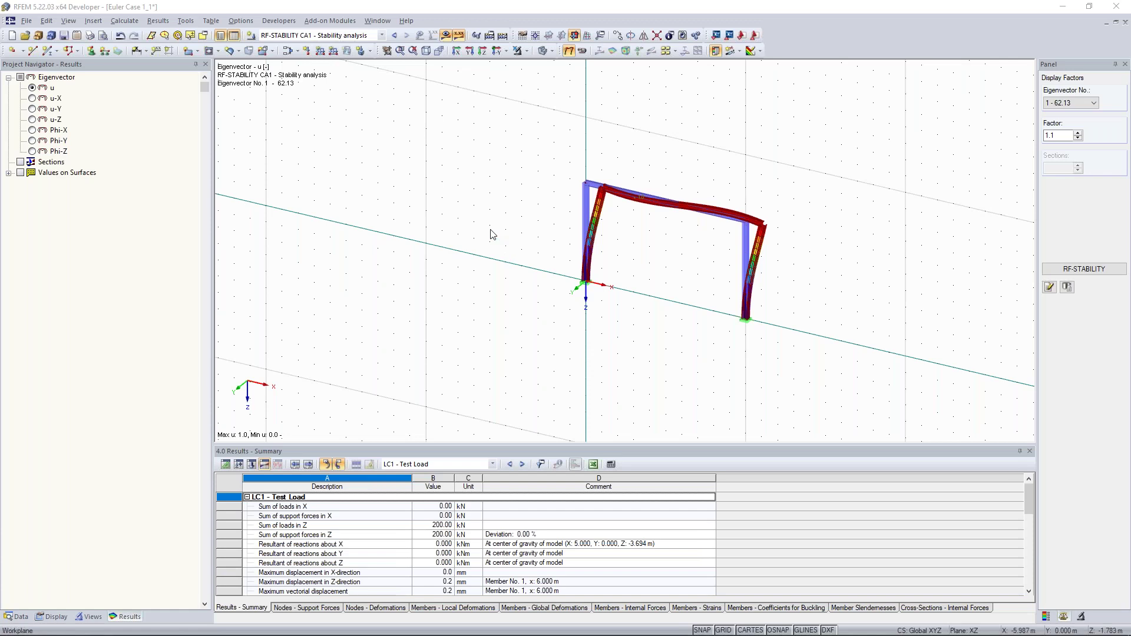
Examine the Euler Case 1_1 frame's sway buckling shape up close, narrowing the project navigator for more model space.
scroll(493, 235, down, 1)
scroll(493, 235, down, 1)
middle_drag(464, 238, 428, 248)
scroll(429, 248, up, 4)
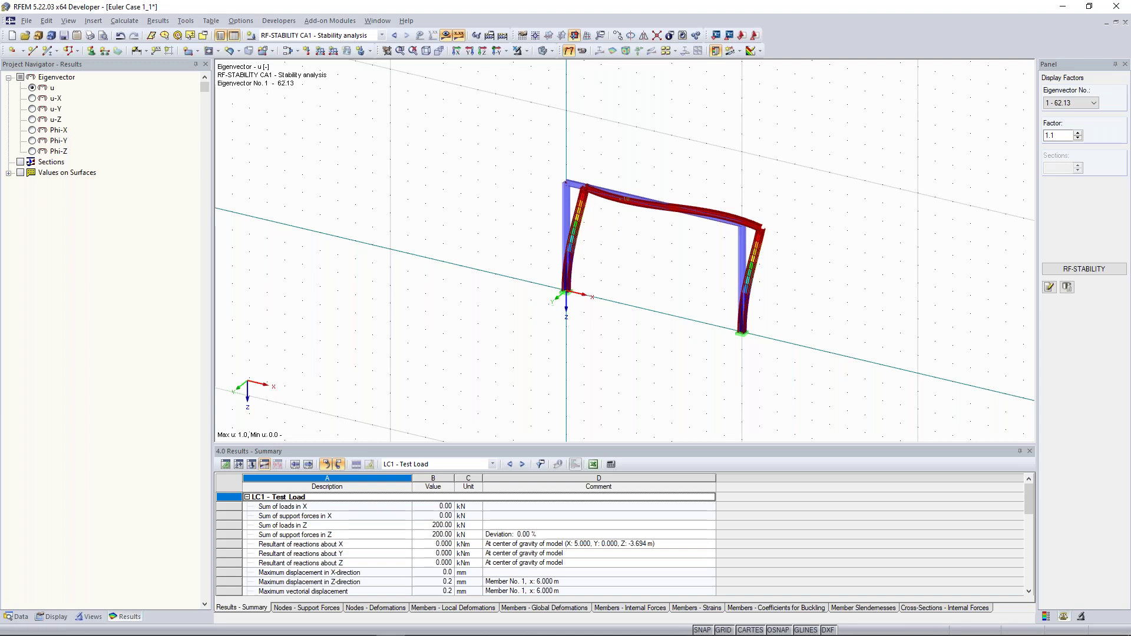
ctrl+middle_drag(478, 224, 539, 206)
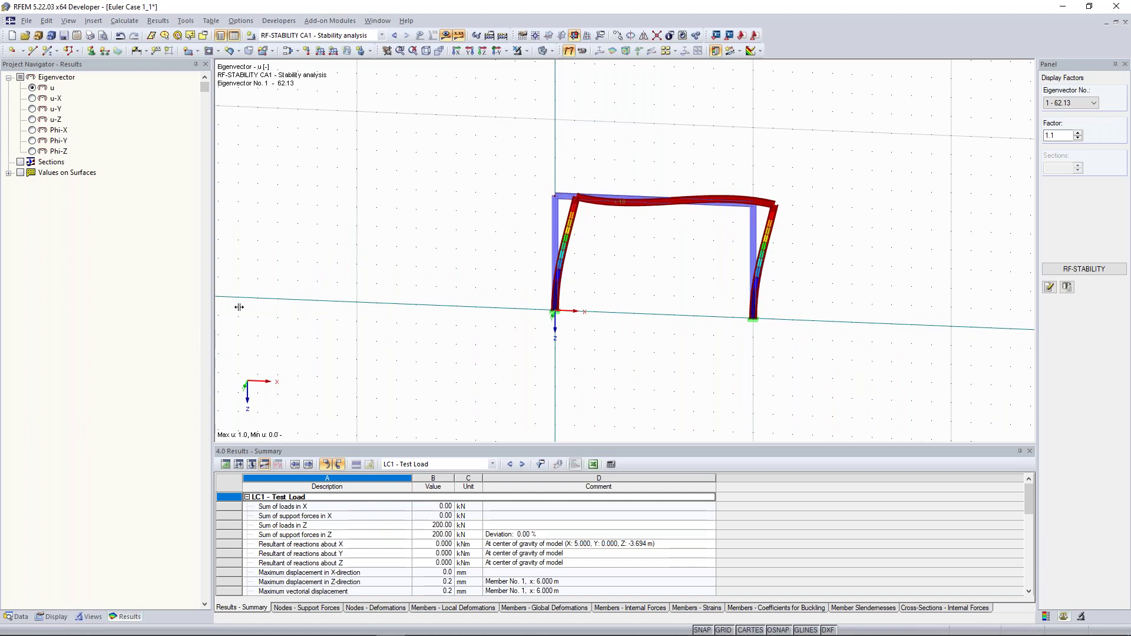
drag(213, 307, 151, 307)
scroll(413, 250, up, 2)
middle_drag(413, 250, 291, 231)
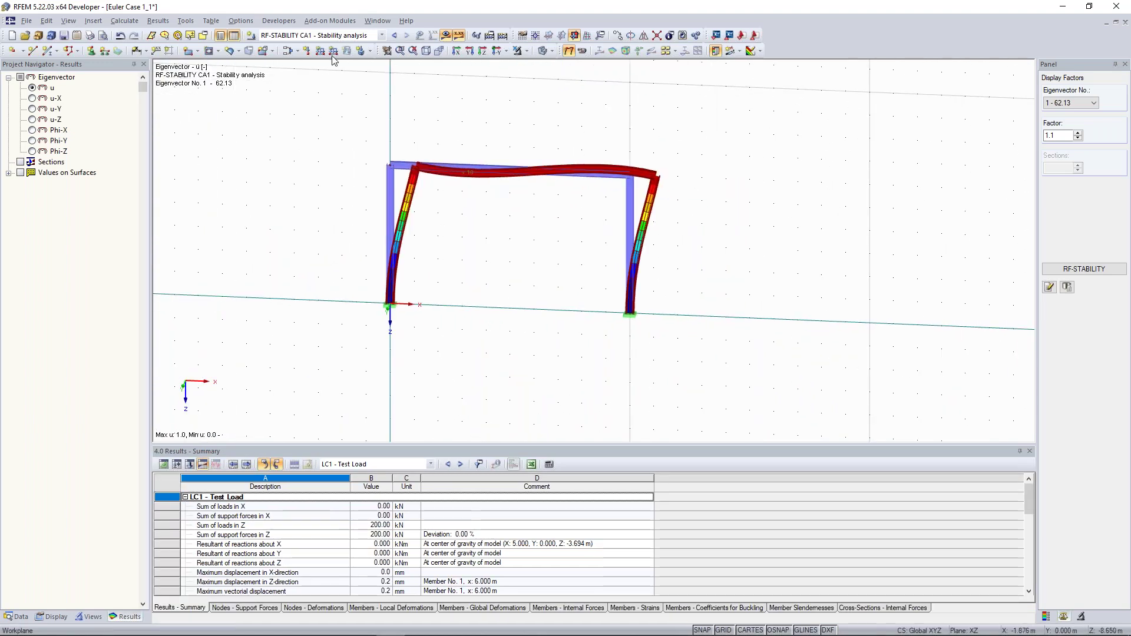
mouse_move(369, 126)
ctrl+middle_down()
mouse_move(330, 139)
mouse_move(367, 140)
ctrl+middle_up()
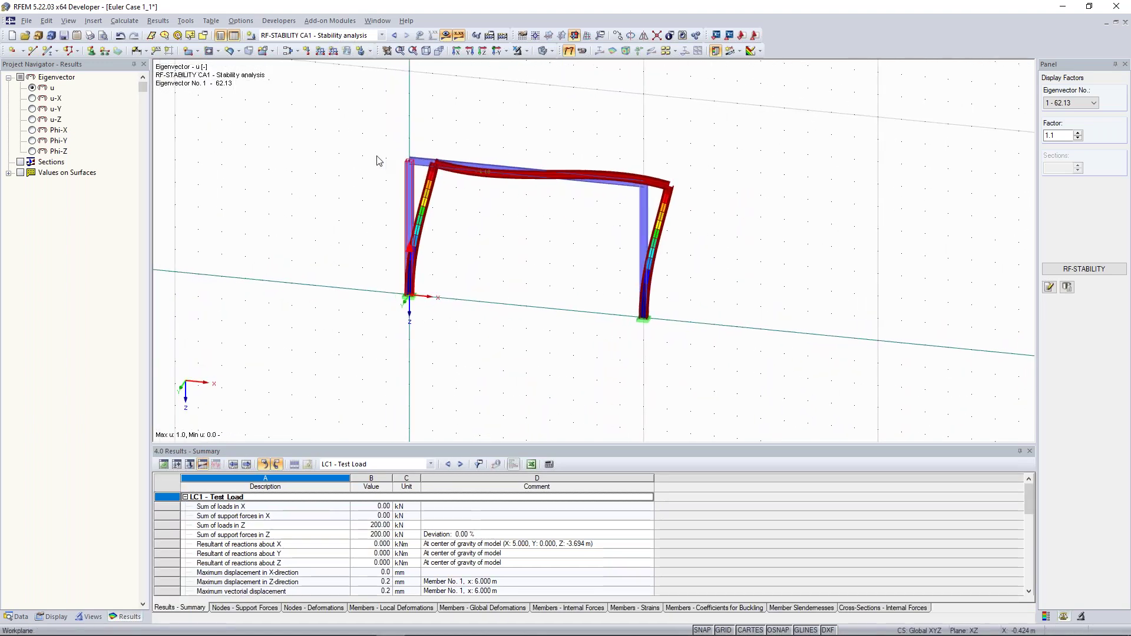
Review the critical load factors and member 1's effective lengths in the RF-STABILITY results, keeping the frame in view, and close the module.
click(1069, 274)
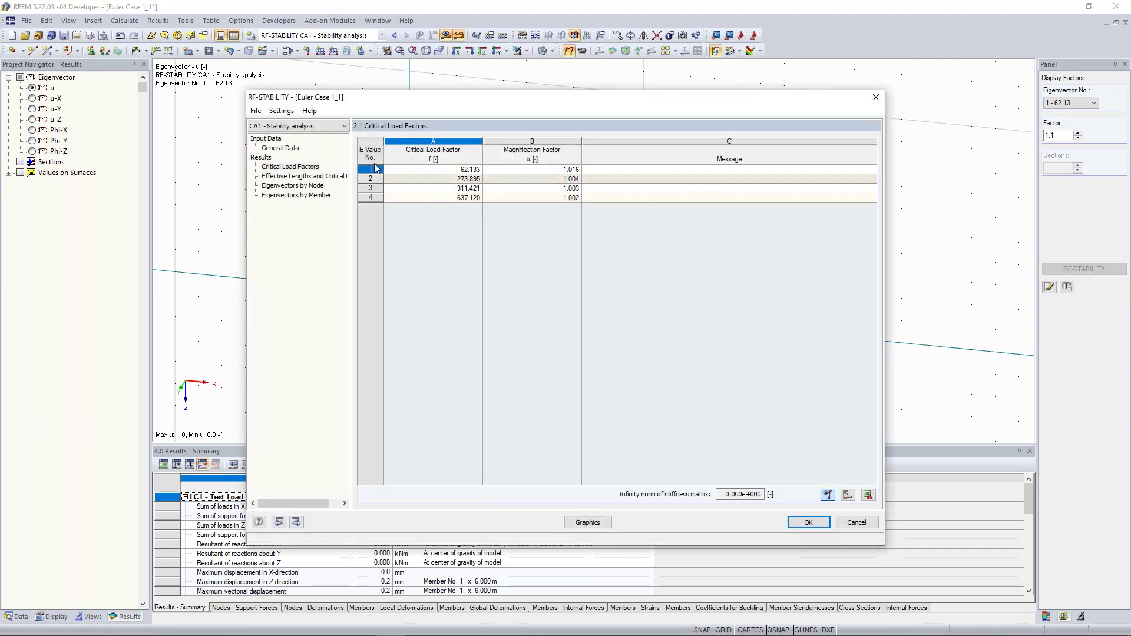
click(289, 179)
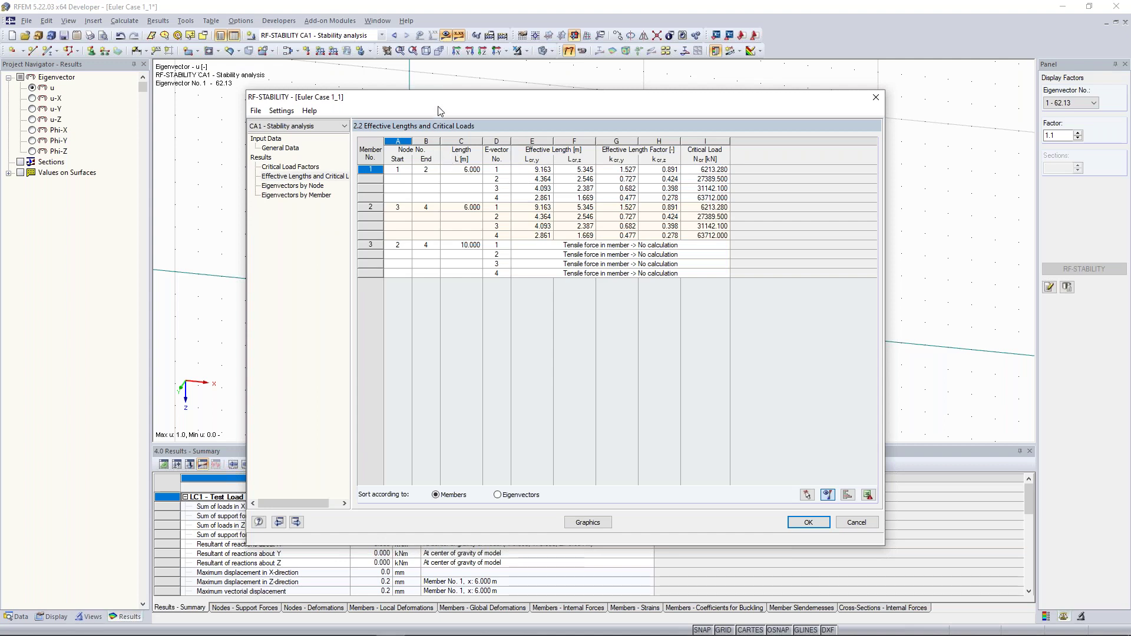
drag(438, 98, 384, 283)
click(323, 310)
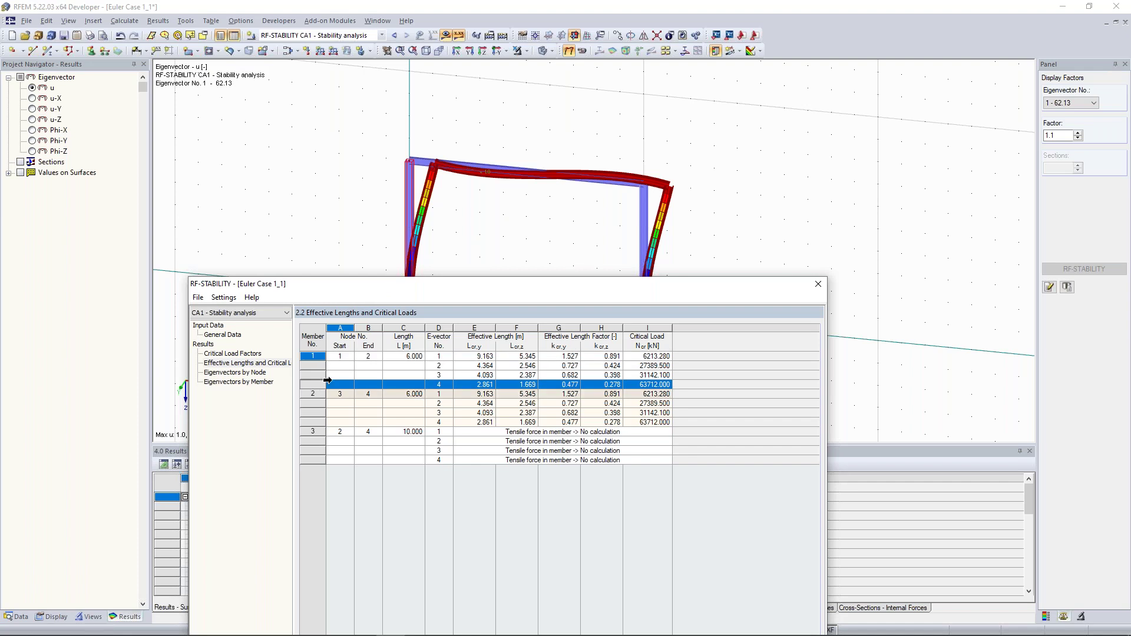
click(470, 348)
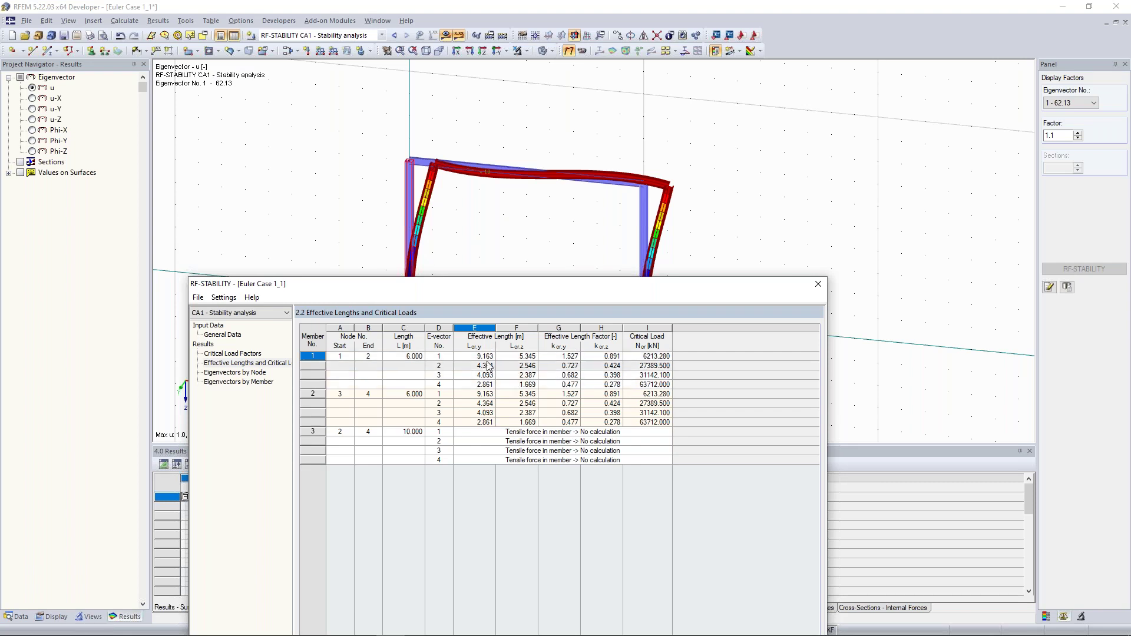
click(819, 284)
Delete the frame's beam and the column farthest from the origin, keeping only the column at the origin.
drag(782, 377, 448, 129)
key(Delete)
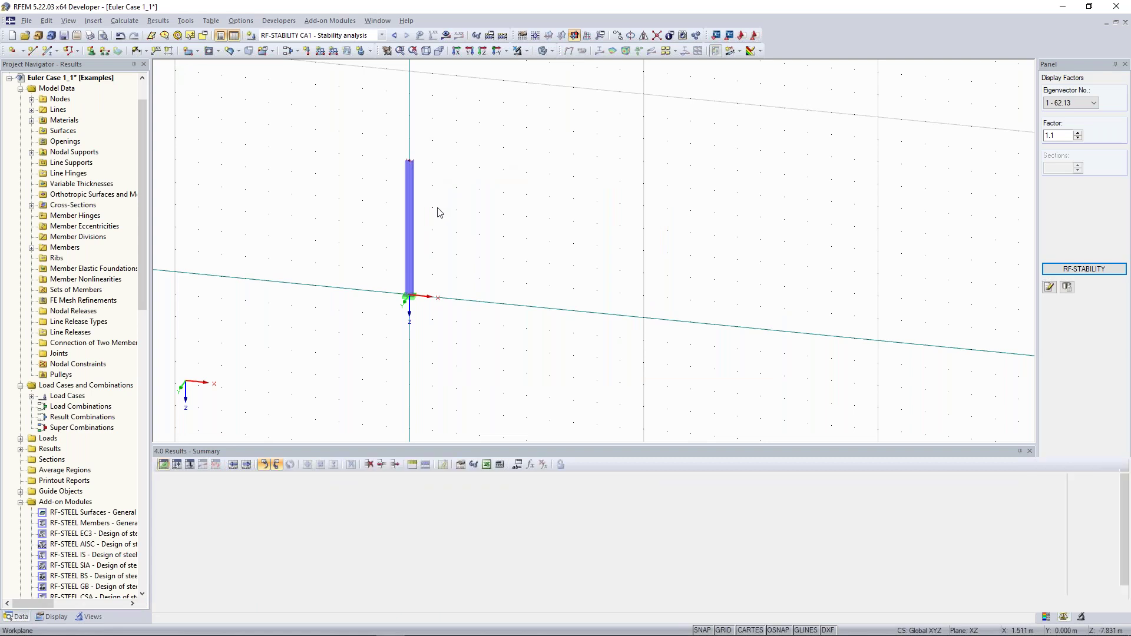
Recalculate the RF-STABILITY results for the single column without interrupting the plausibility check for nodal support 2.
scroll(376, 213, up, 1)
scroll(355, 220, down, 1)
middle_drag(365, 222, 404, 222)
scroll(462, 250, up, 1)
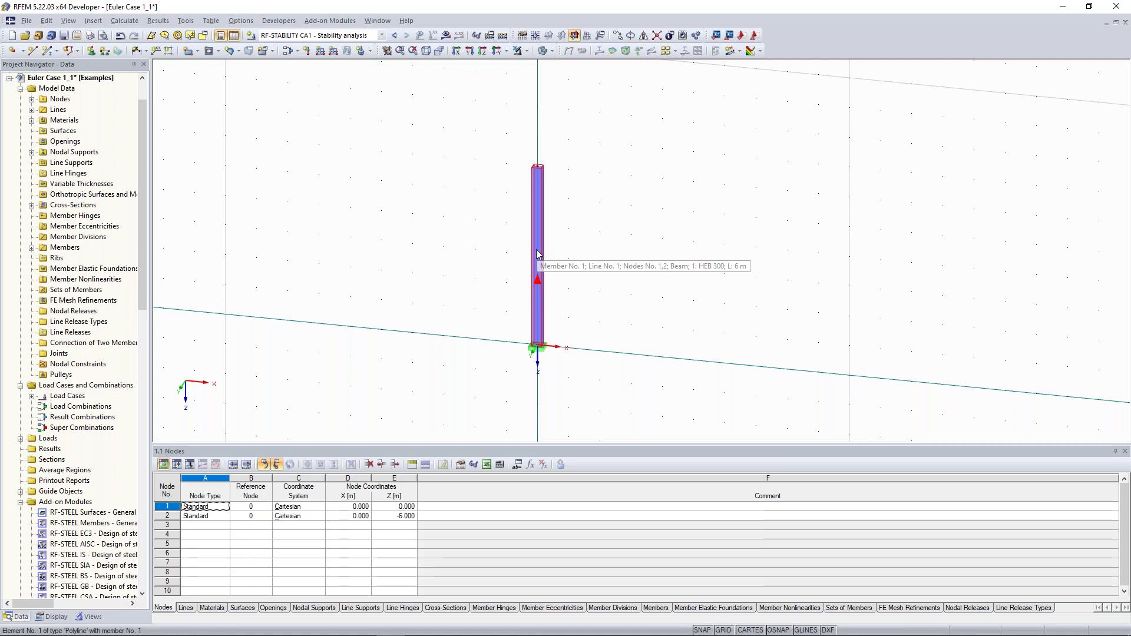
click(503, 36)
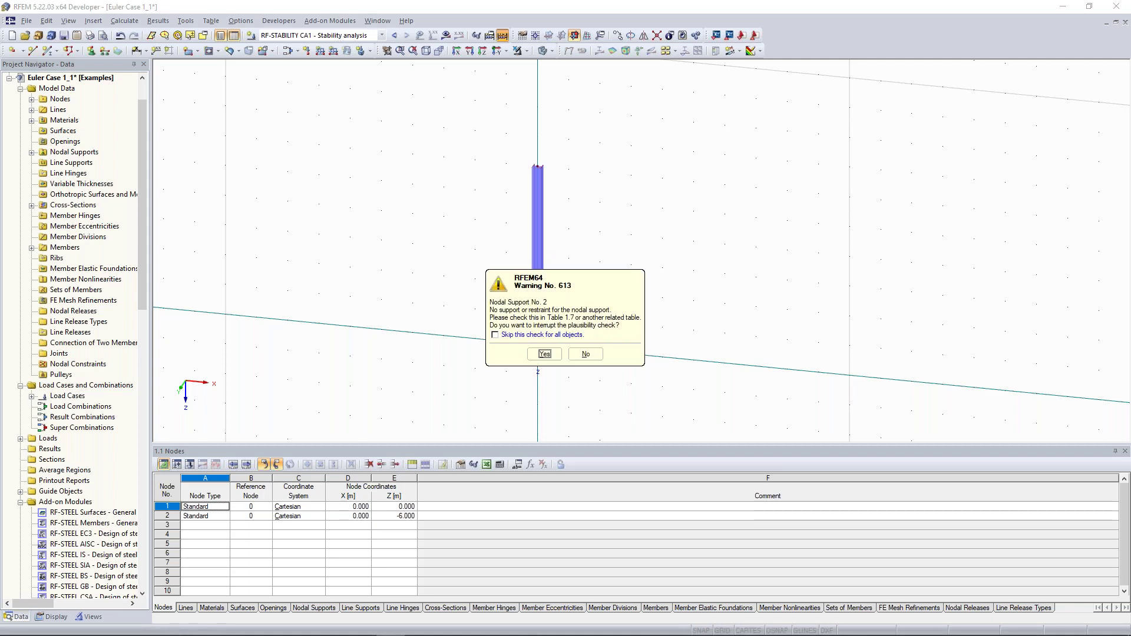
click(585, 354)
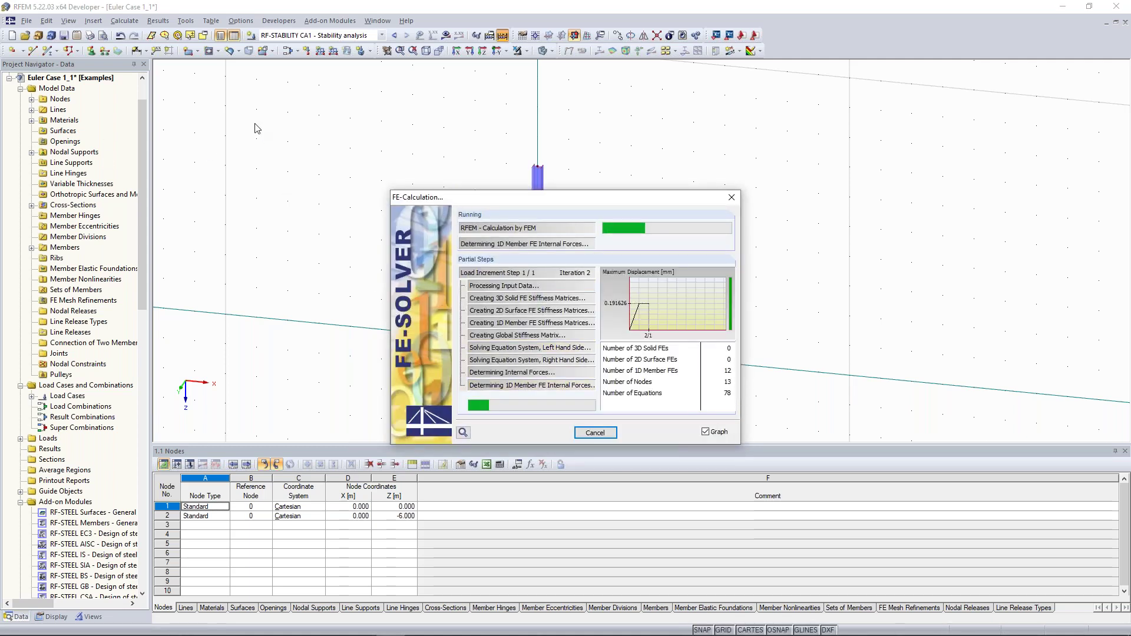
click(545, 354)
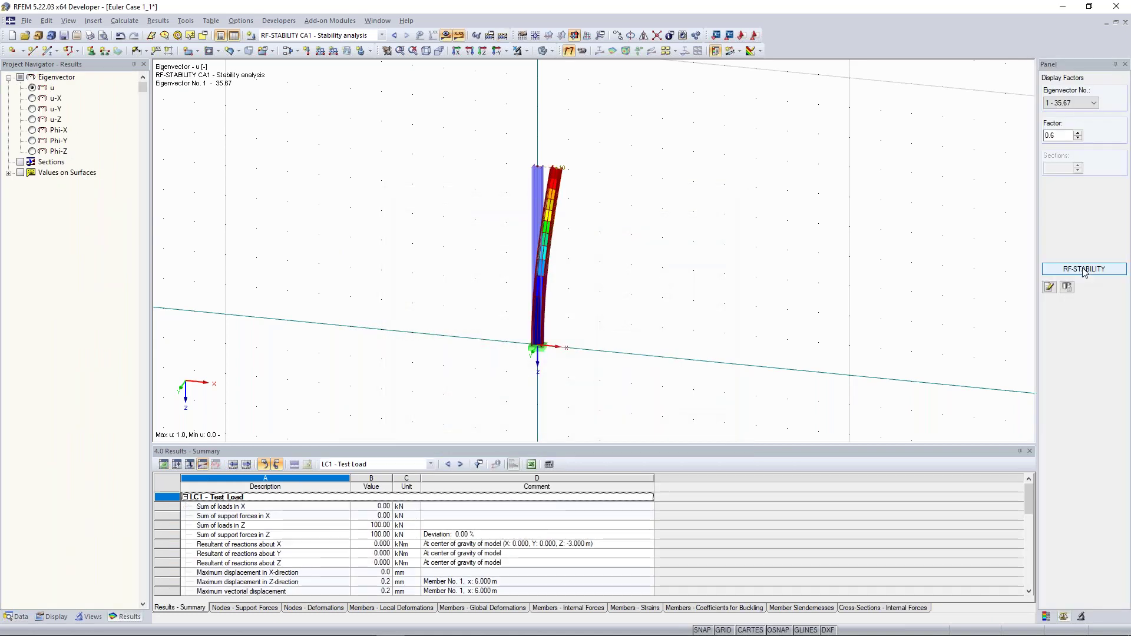
Review the column's critical load factors and effective lengths in the RF-STABILITY results, and close the module.
click(1084, 270)
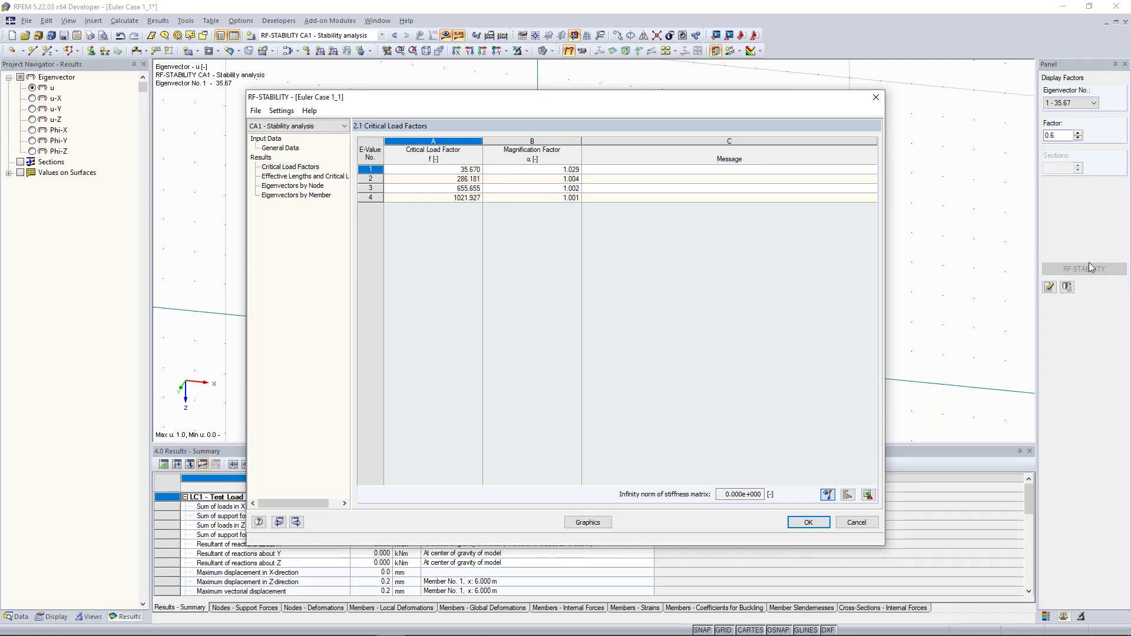
click(305, 176)
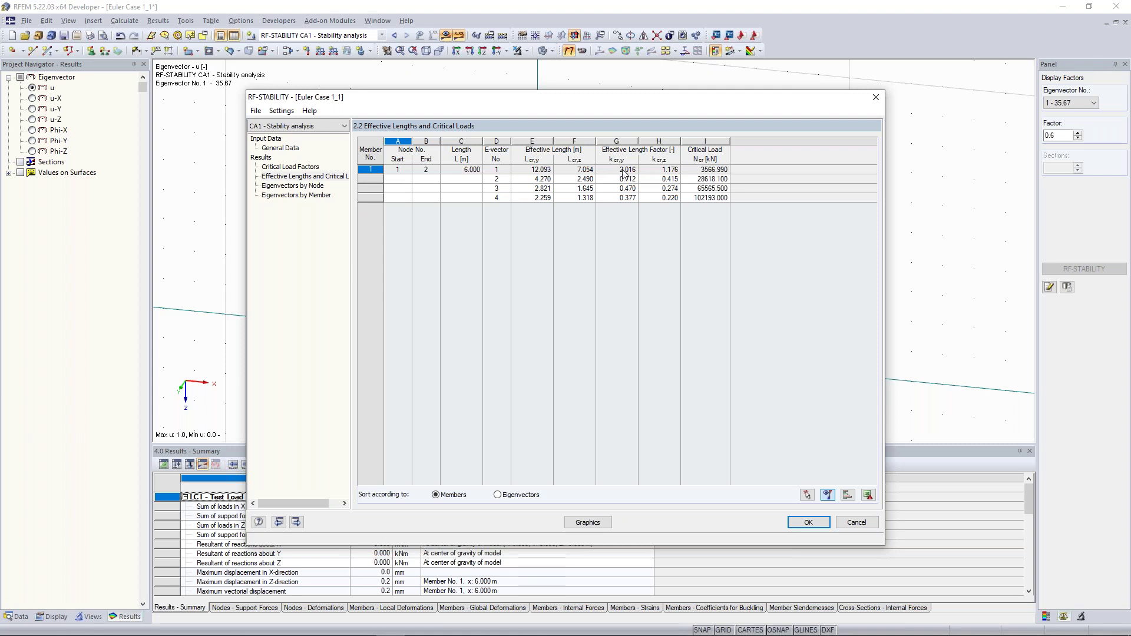
click(876, 97)
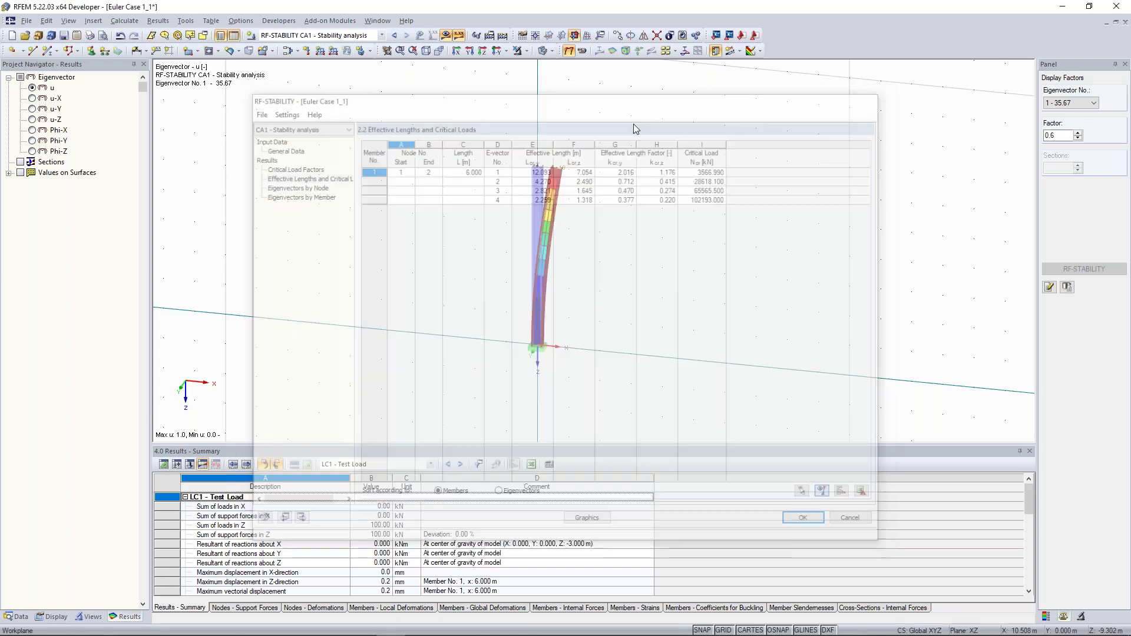
middle_drag(374, 125, 363, 130)
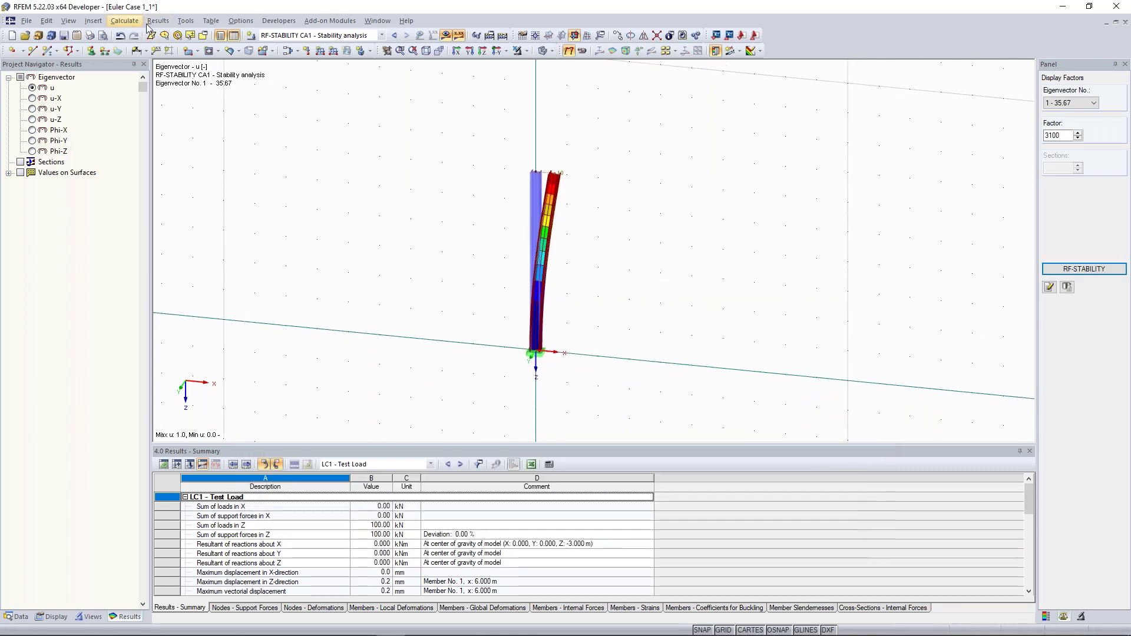
Deactivate the shear stiffness of members in the global calculation parameters and accept the deletion of all results.
click(125, 21)
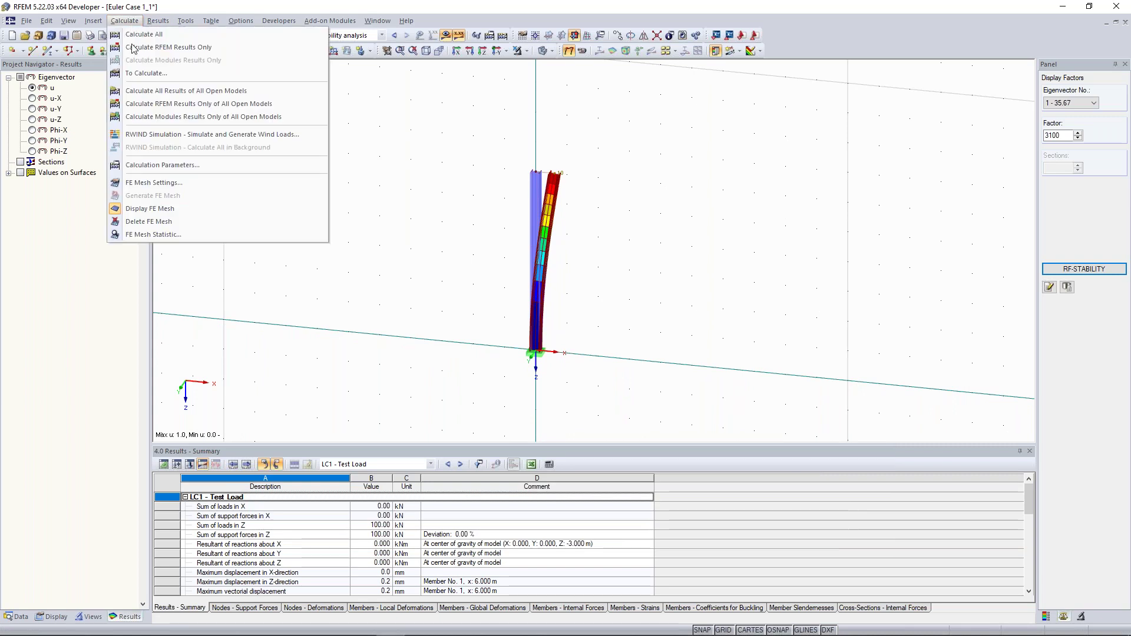
click(196, 171)
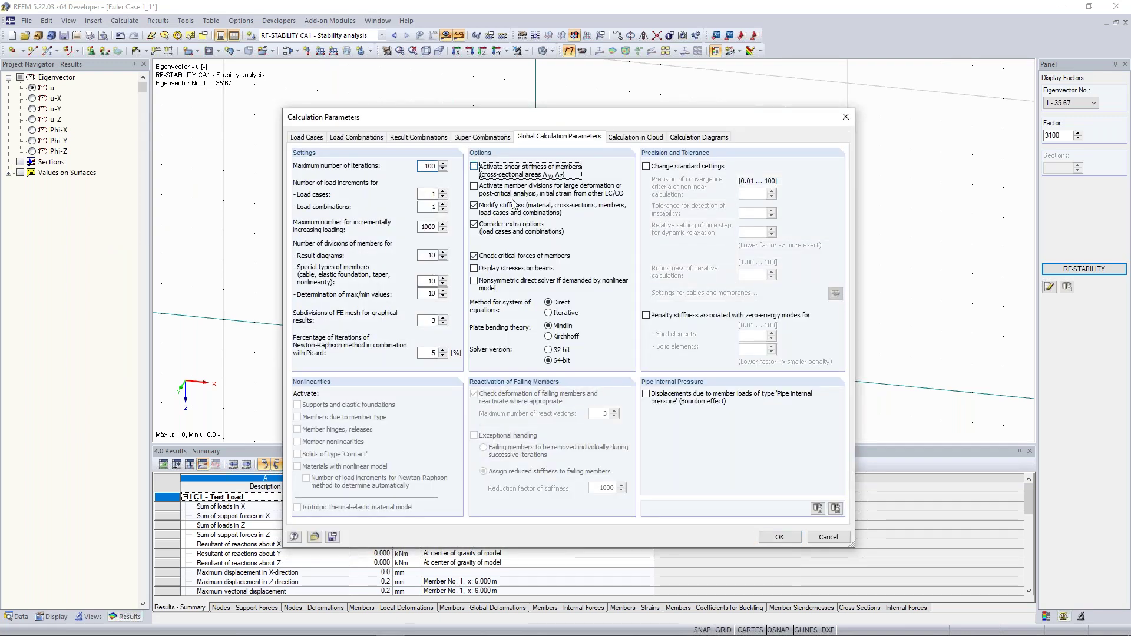
click(779, 537)
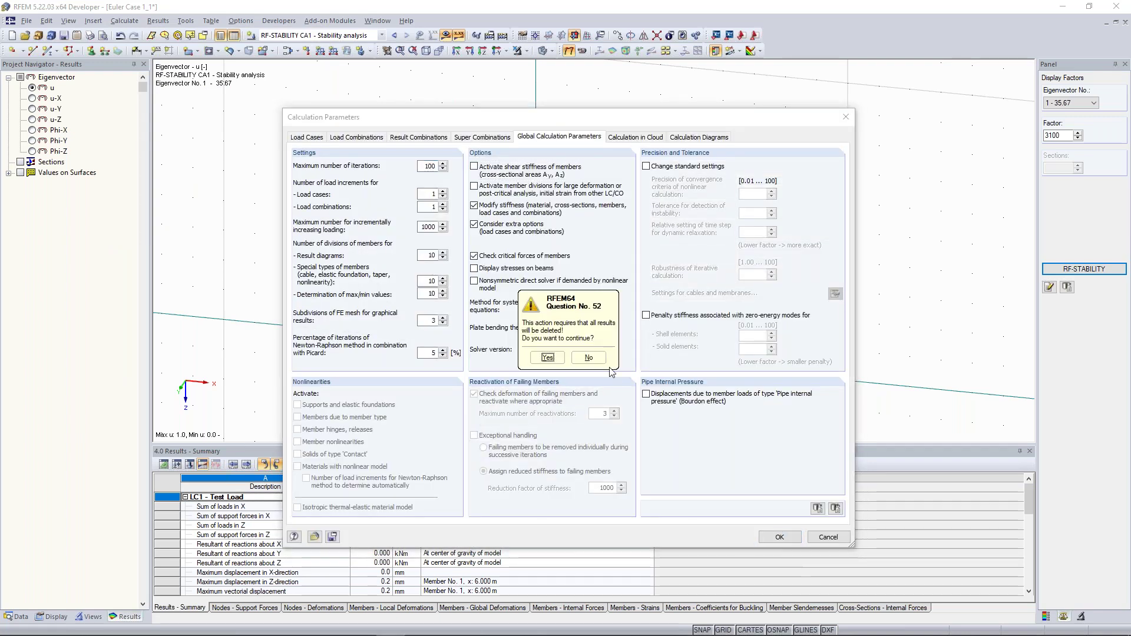
click(548, 357)
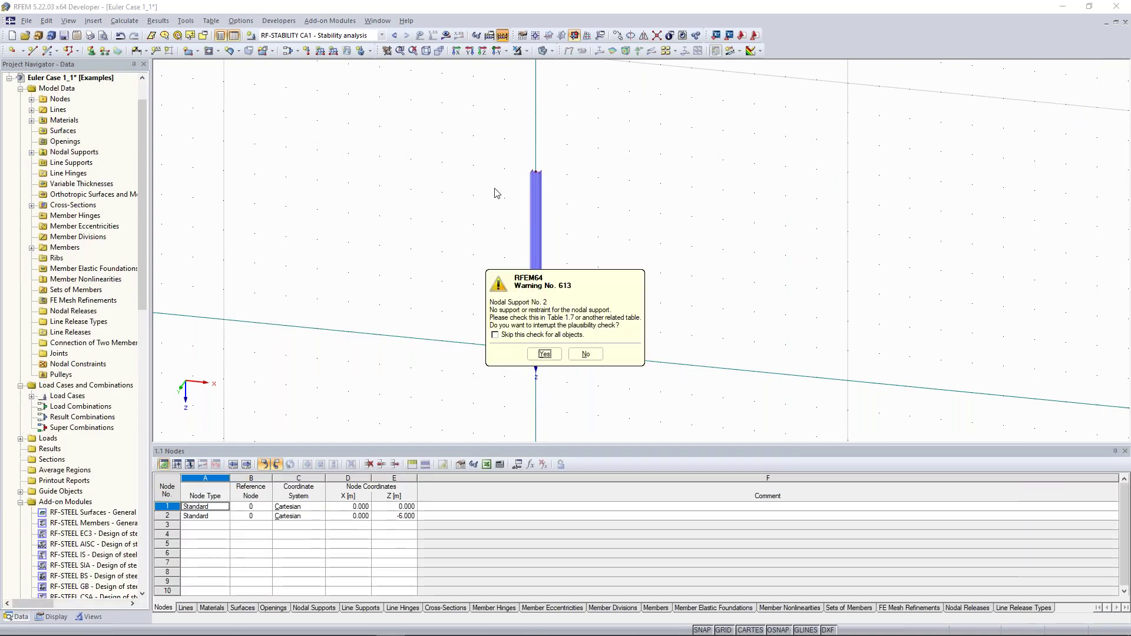
Recalculate the column's stability results, skipping the nodal support plausibility check for all objects.
click(533, 334)
click(545, 355)
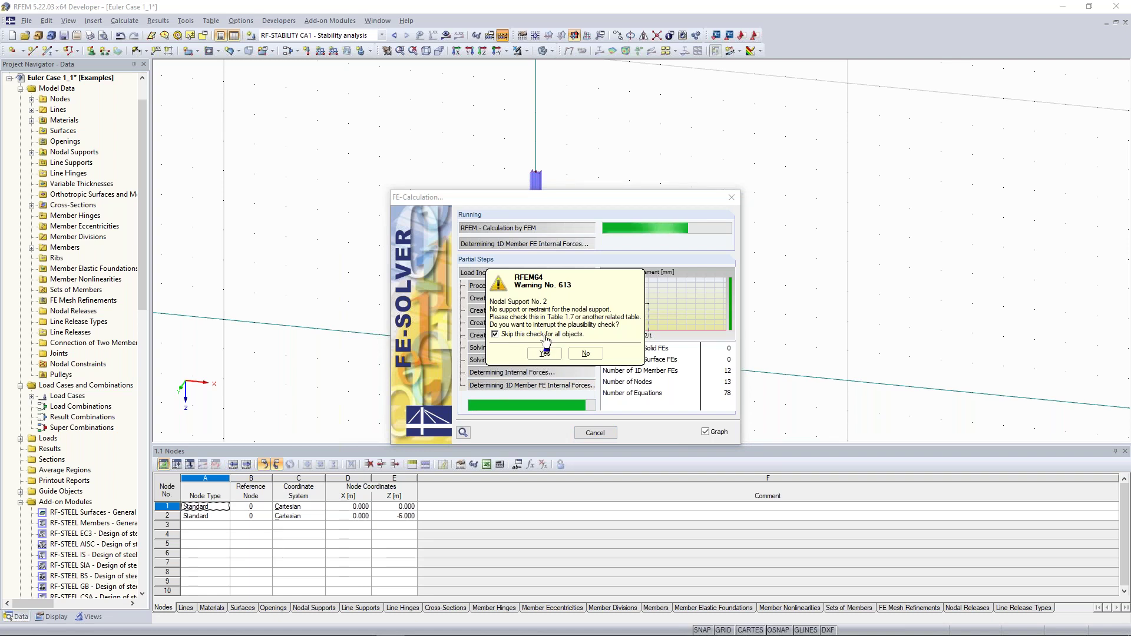
click(545, 352)
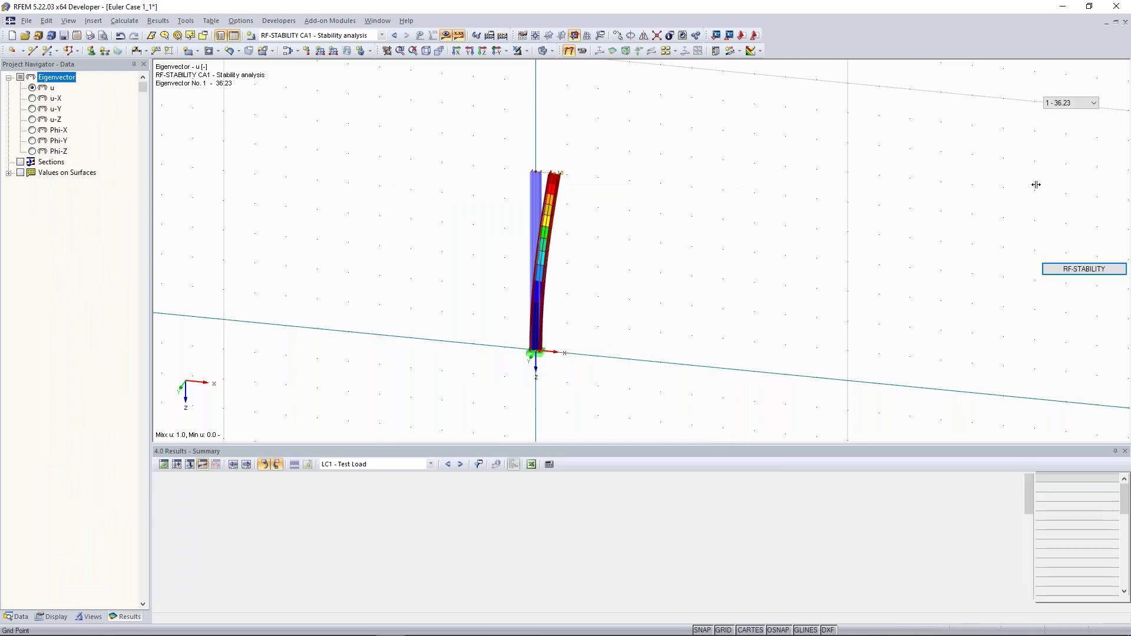
Compare the critical load factors and member 1's effective length factors calculated without shear stiffness, close RF-STABILITY, and inspect the buckled column.
click(1084, 268)
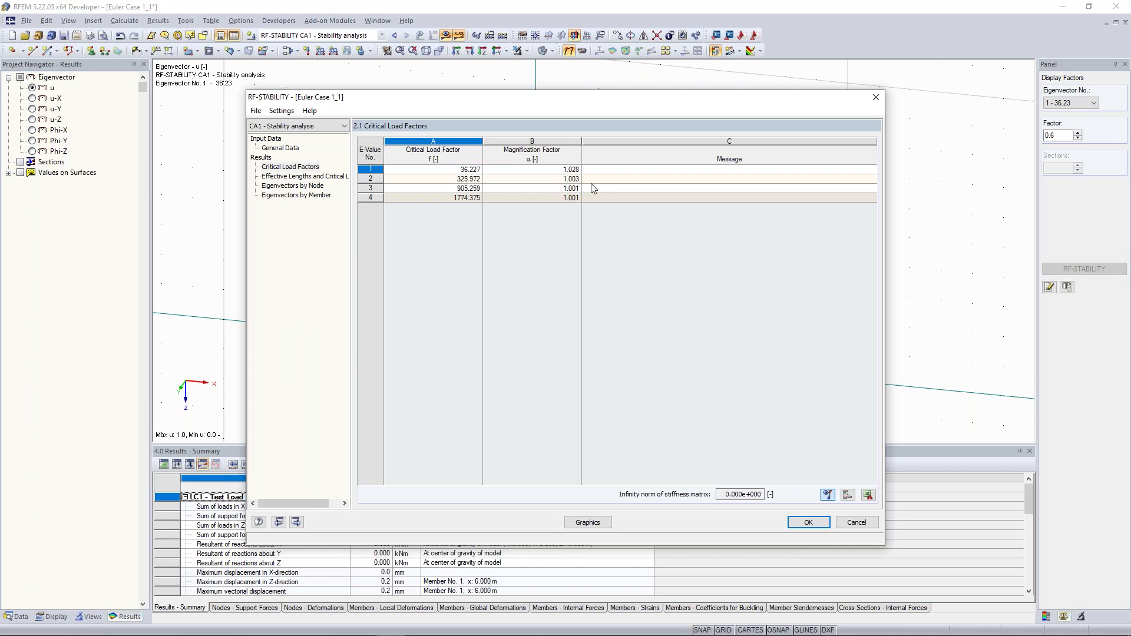
key(F3)
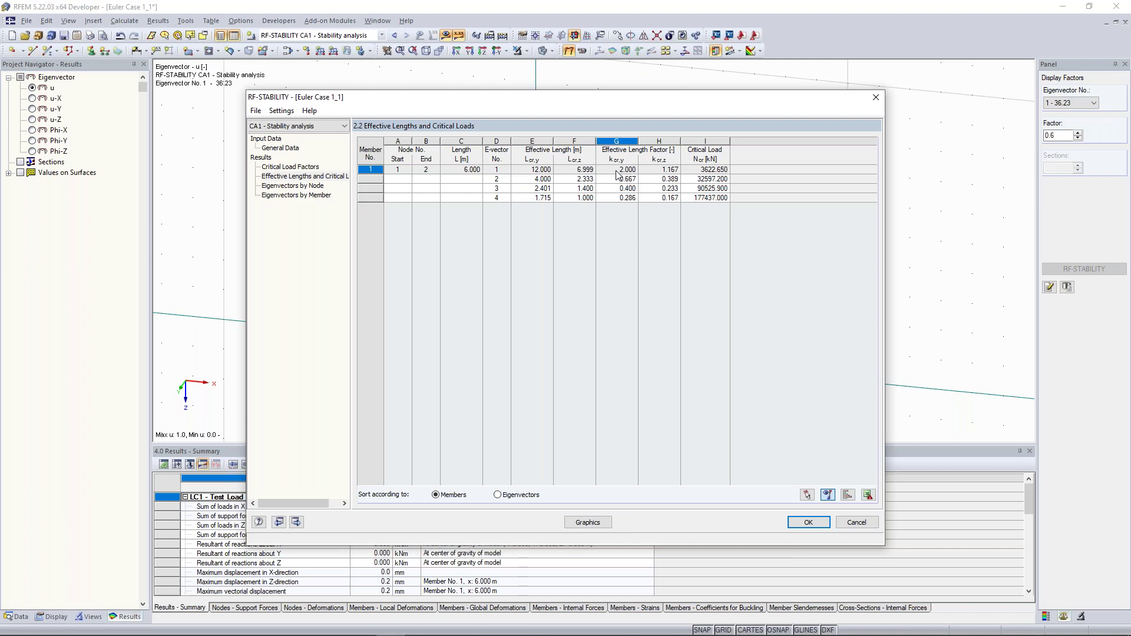
click(880, 97)
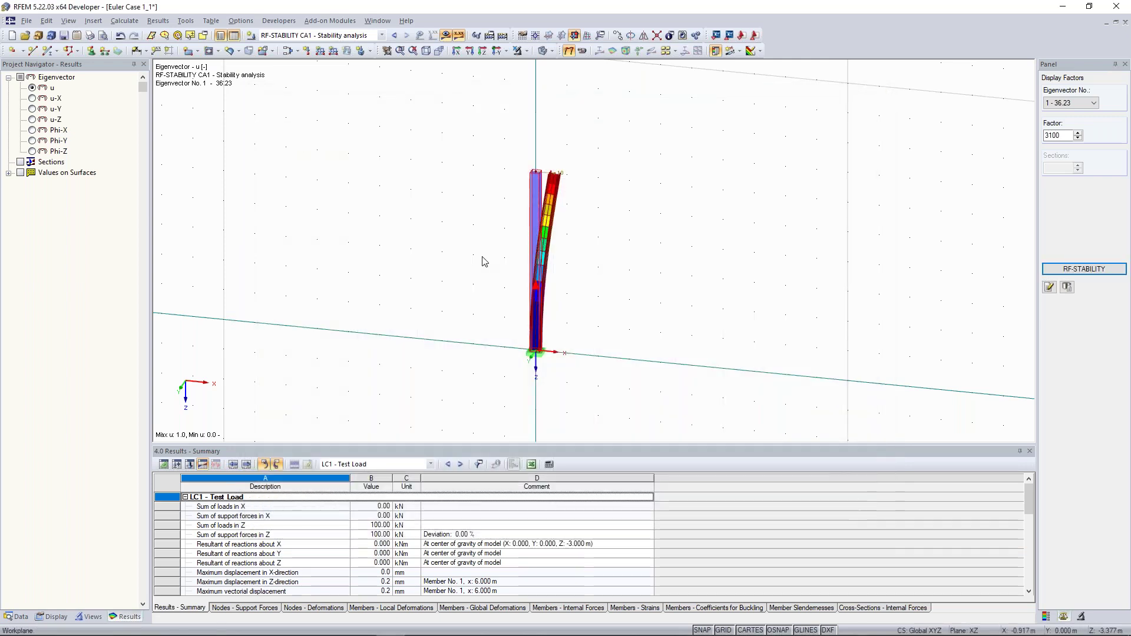
scroll(488, 255, up, 1)
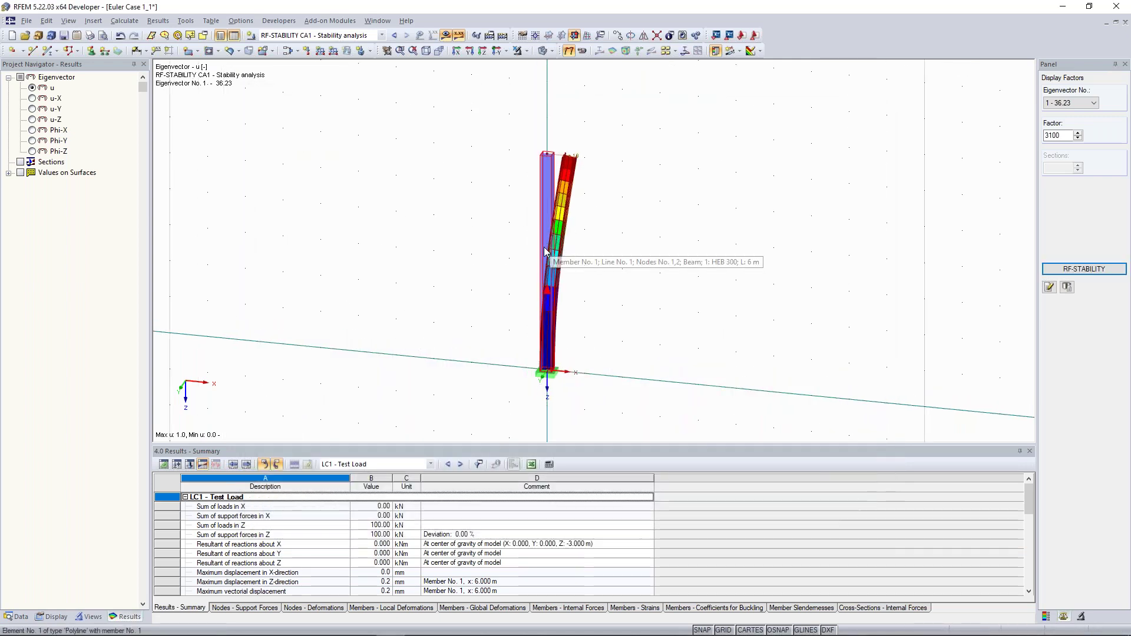
middle_drag(552, 252, 573, 247)
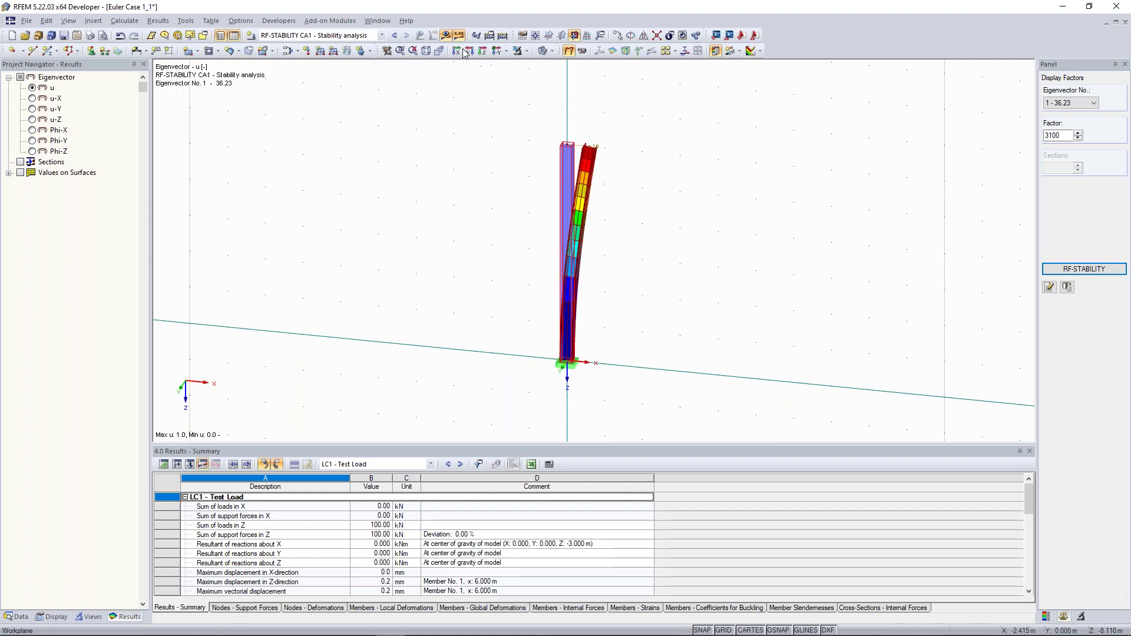
Hide the results, divide the column at mid-height into two 3 m members, and recalculate the stability analysis.
click(446, 35)
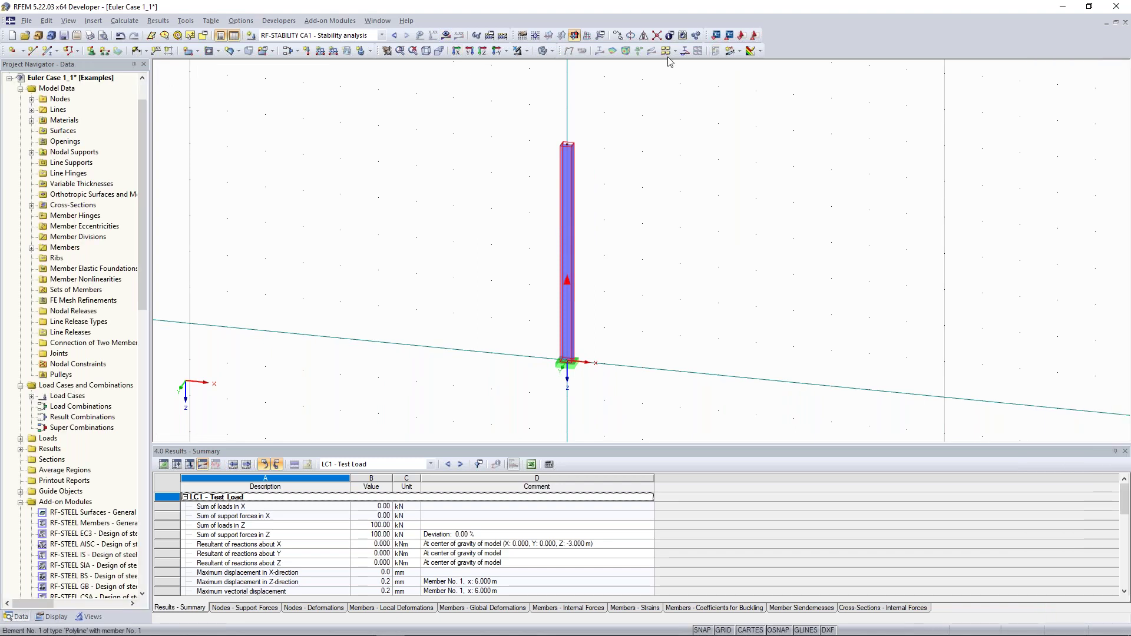
right_click(567, 265)
click(668, 54)
click(635, 263)
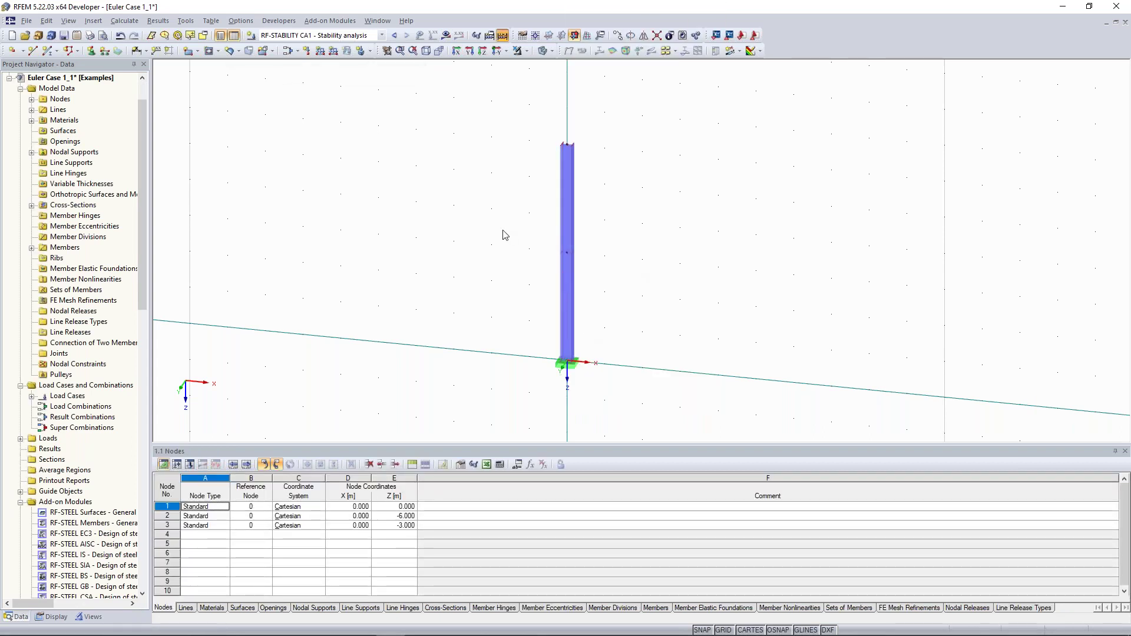
click(502, 36)
click(544, 354)
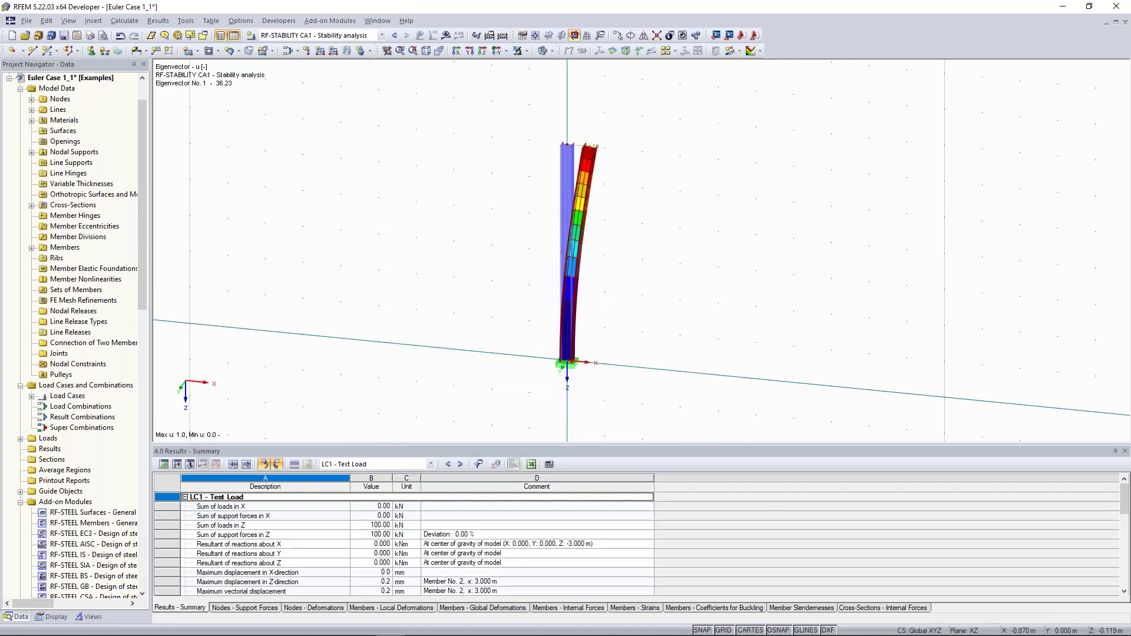
Compare the effective lengths and effective length factors of members 1 and 2 in RF-STABILITY, and close the module.
click(1056, 268)
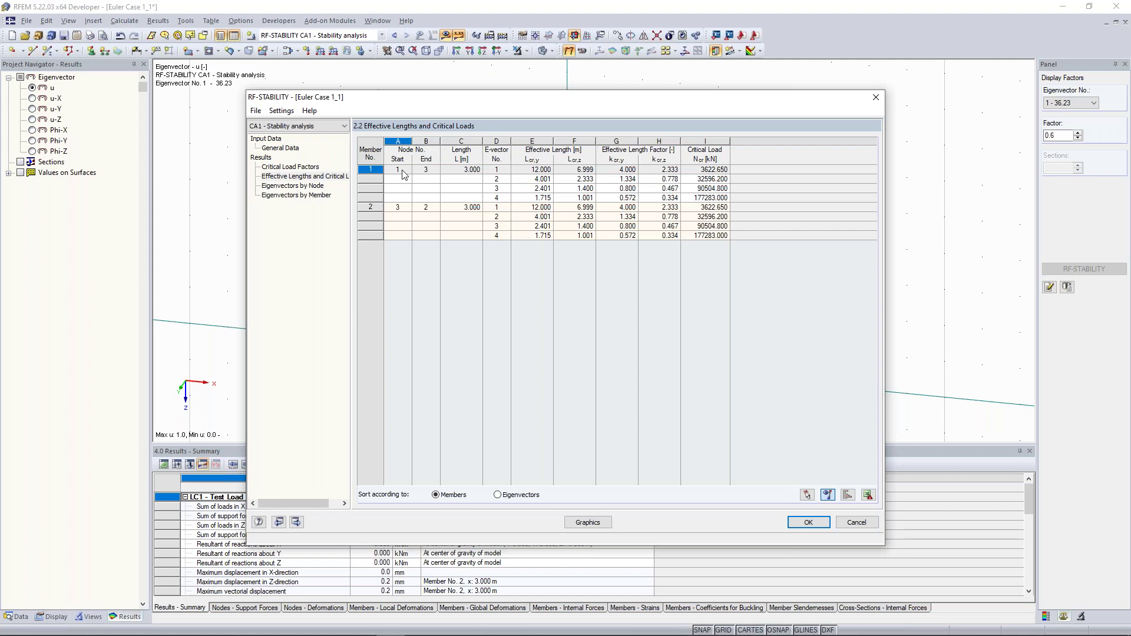
click(626, 170)
click(537, 170)
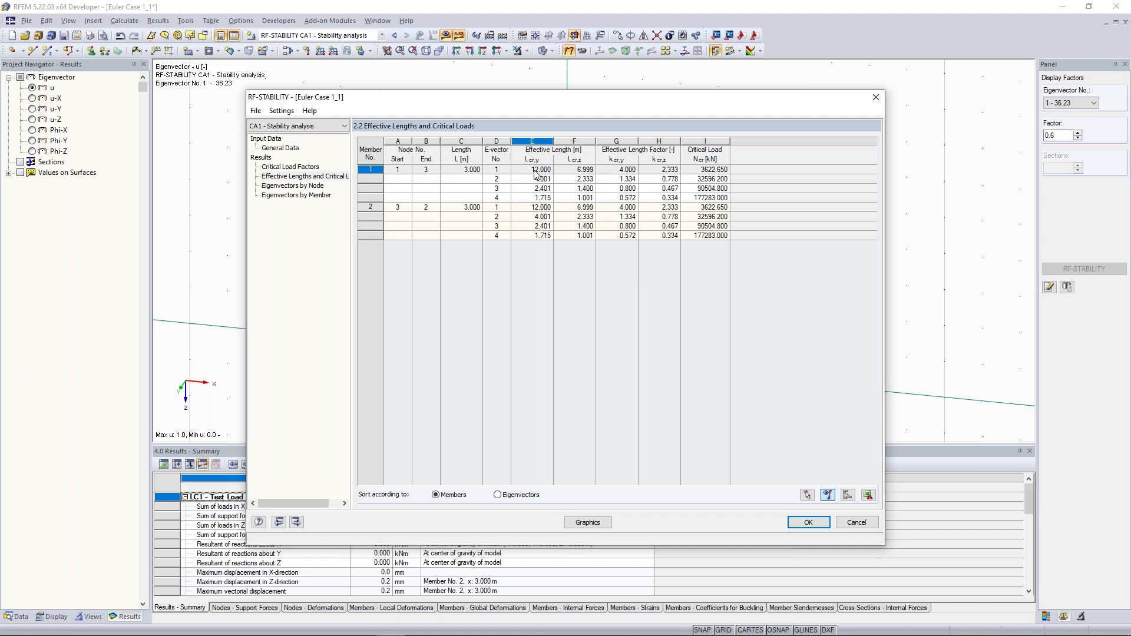
click(526, 209)
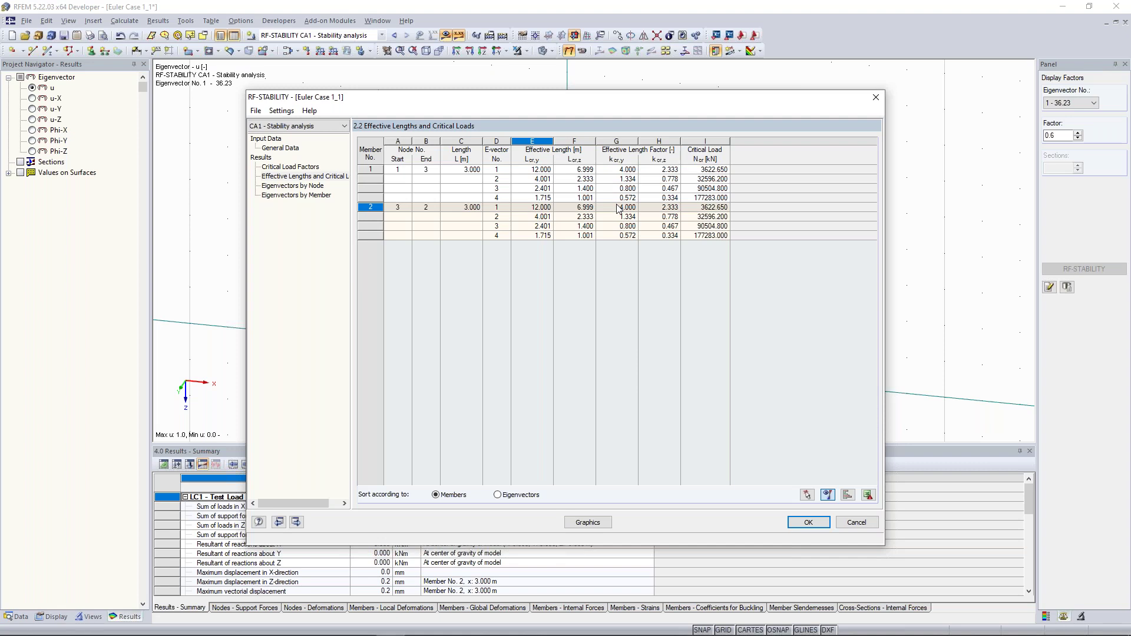
click(876, 97)
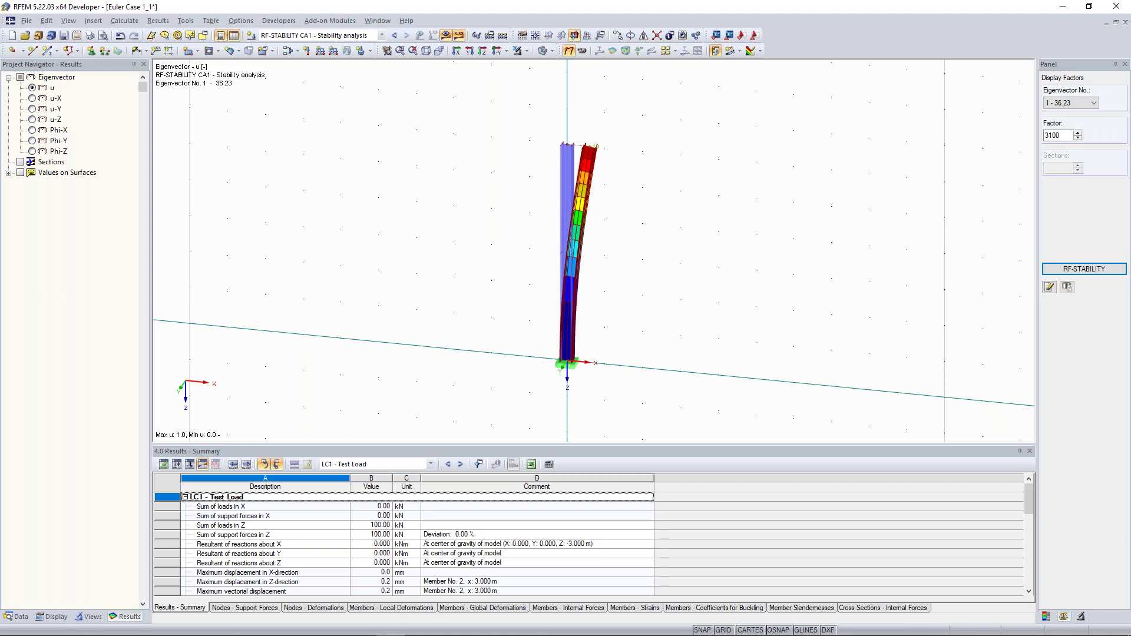
Show the Members input data in an enlarged table area, enter line number 3 in the third row, and shrink the area again.
drag(549, 451, 548, 388)
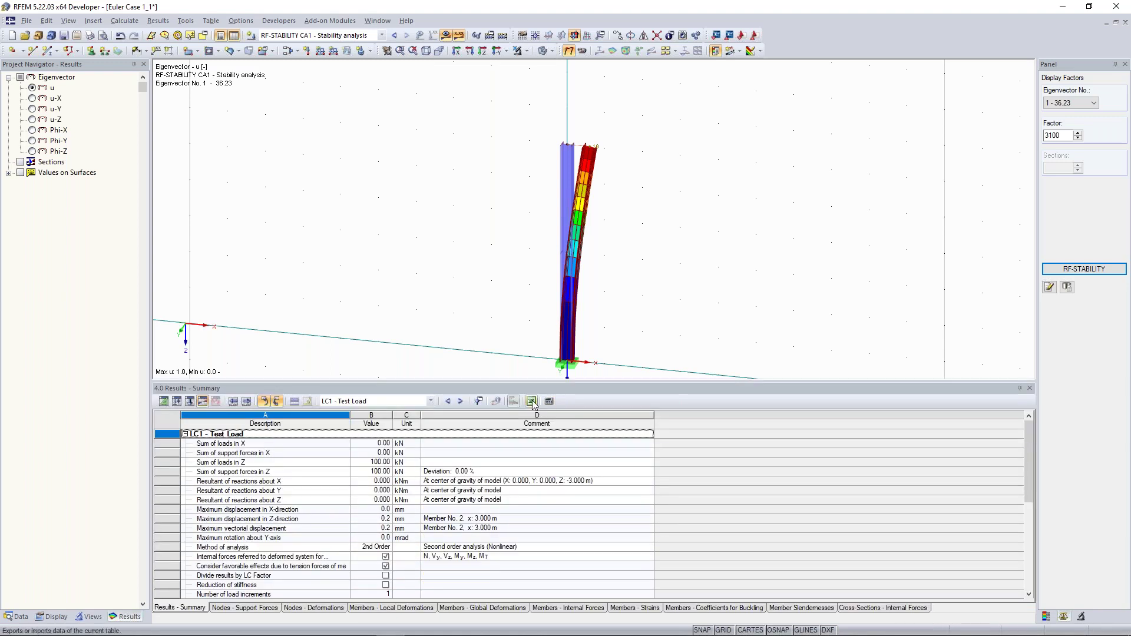
click(531, 401)
click(176, 401)
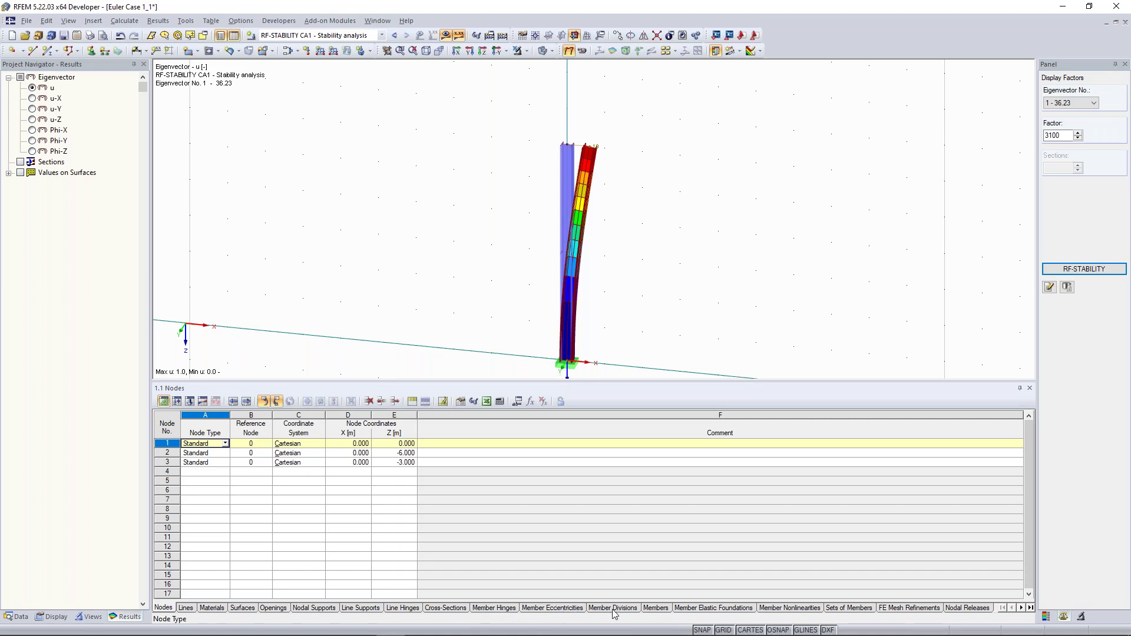
click(655, 608)
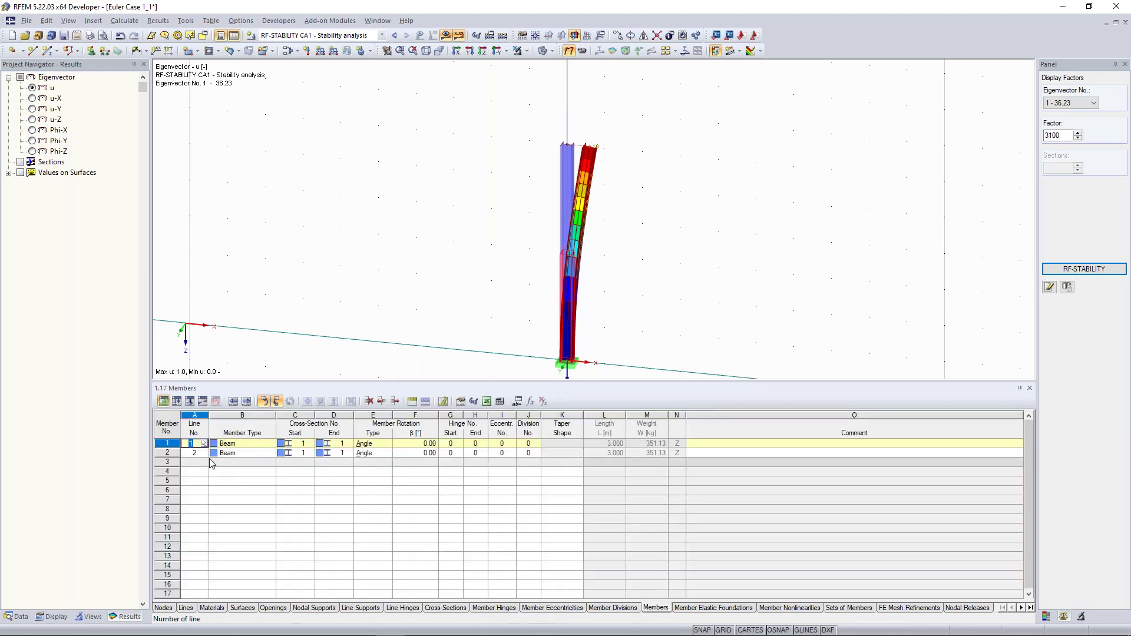
click(194, 462)
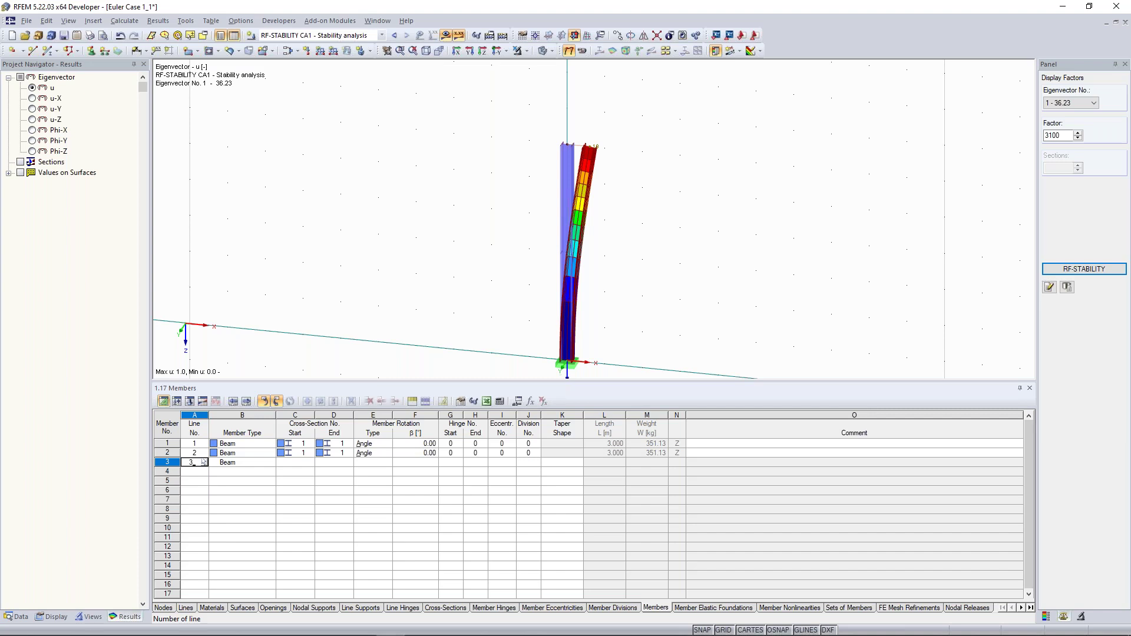
click(470, 214)
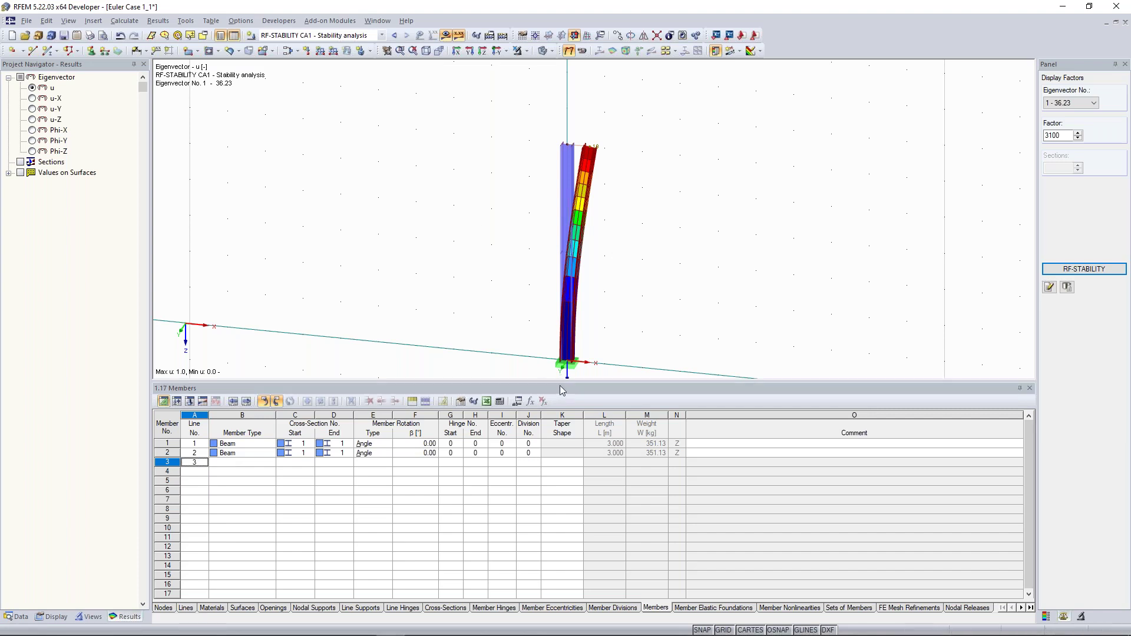
drag(564, 382, 575, 467)
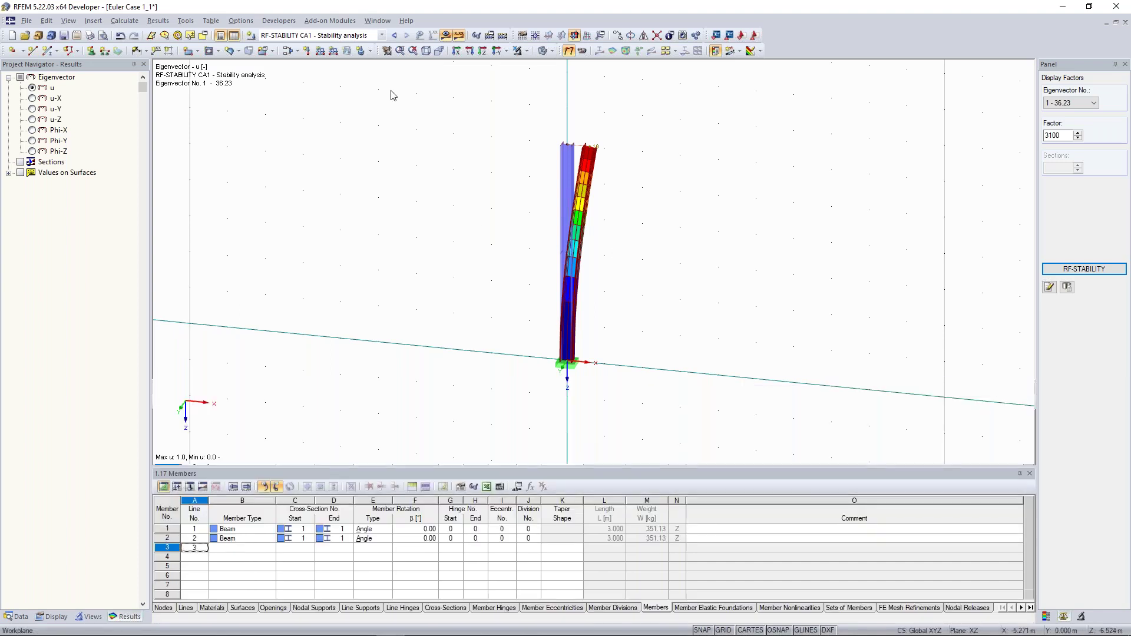
click(371, 20)
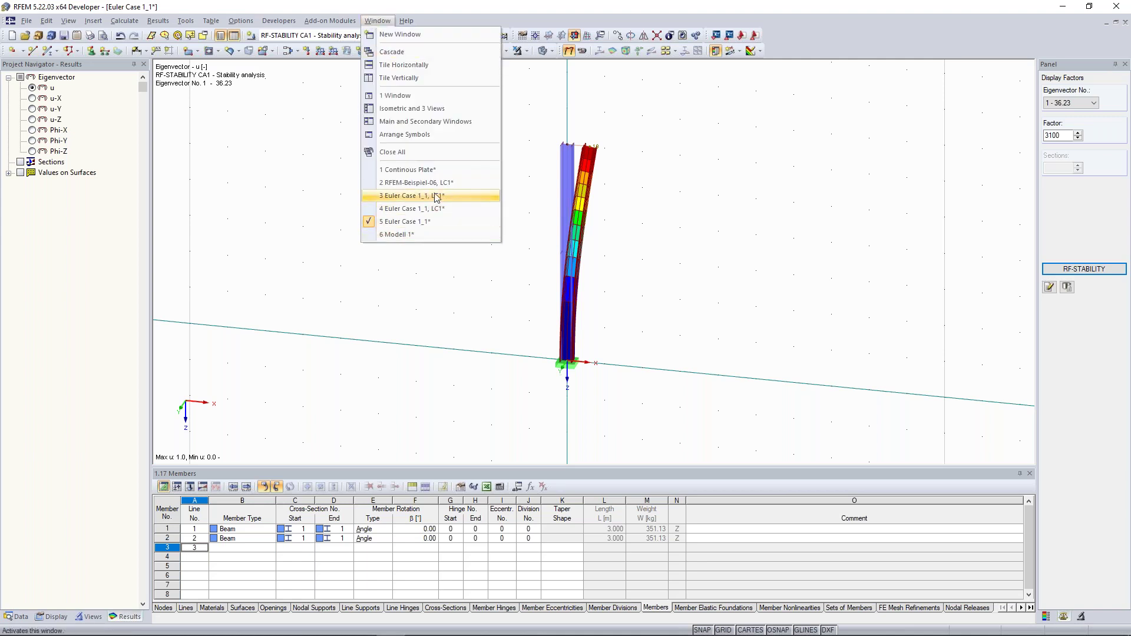
click(409, 302)
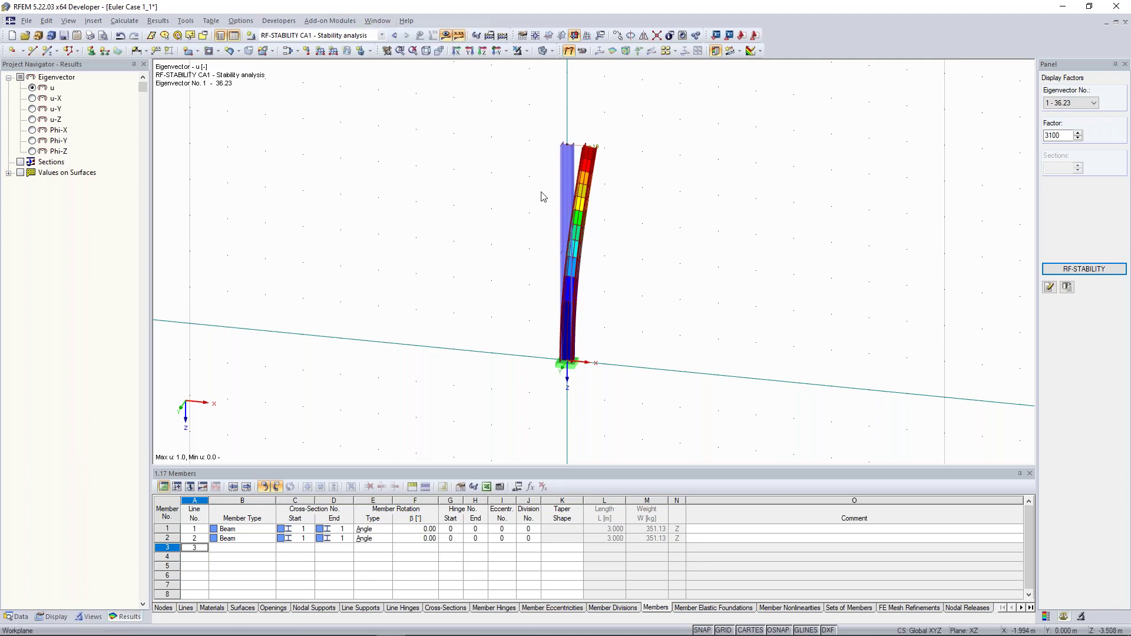
scroll(575, 135, down, 3)
middle_drag(575, 137, 614, 183)
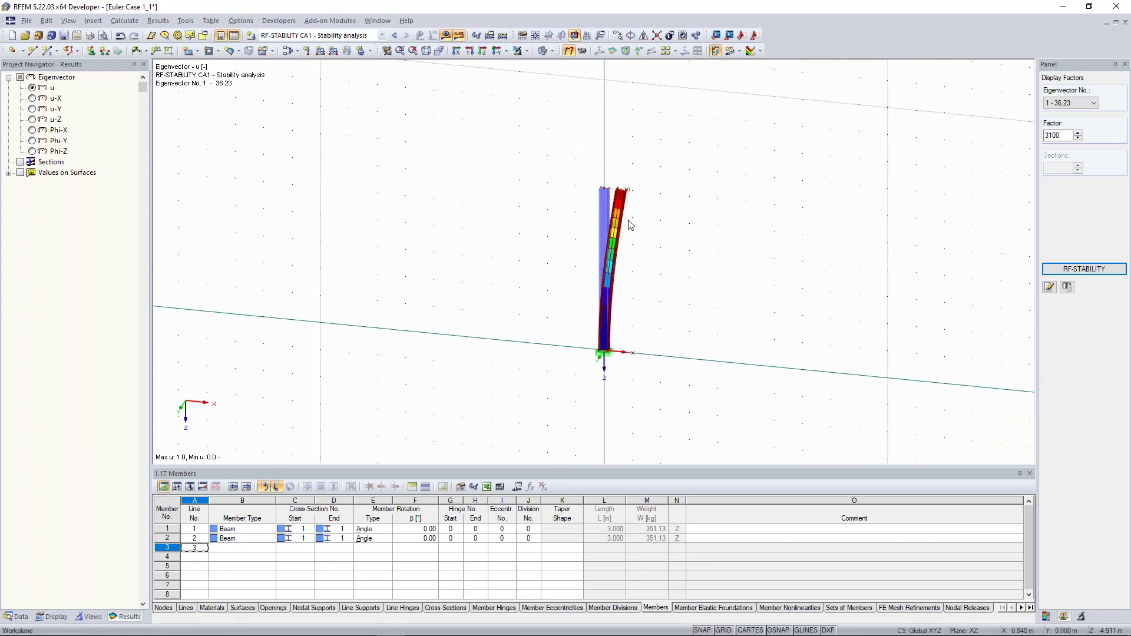
Change the model type to 3D in the general data of the Euler Case 1_1 model.
click(22, 617)
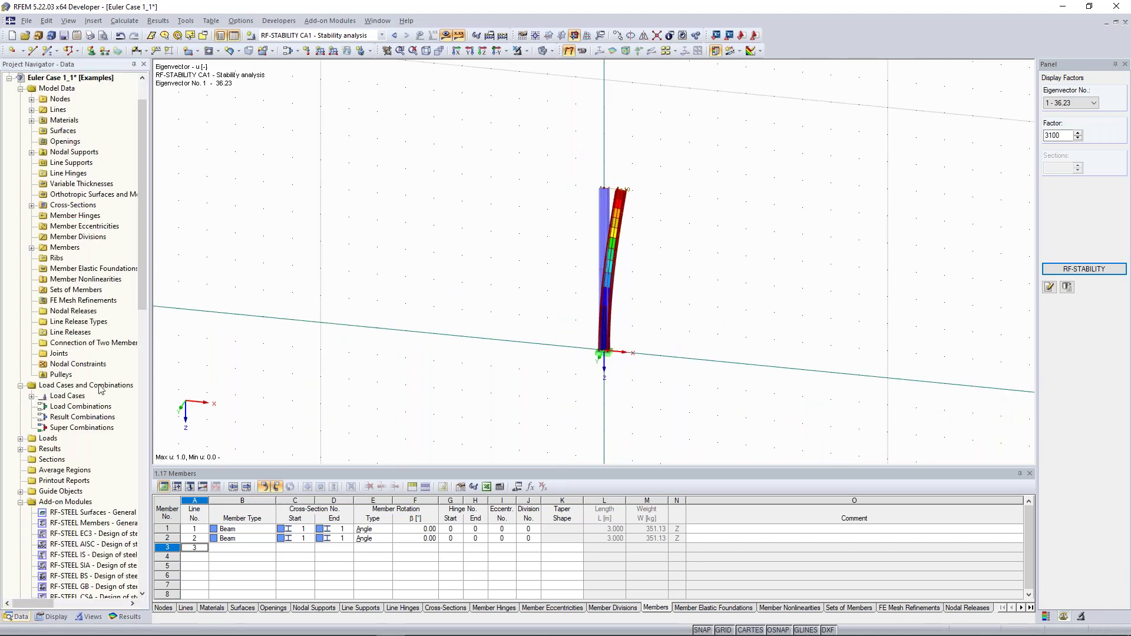
scroll(126, 205, up, 2)
right_click(79, 122)
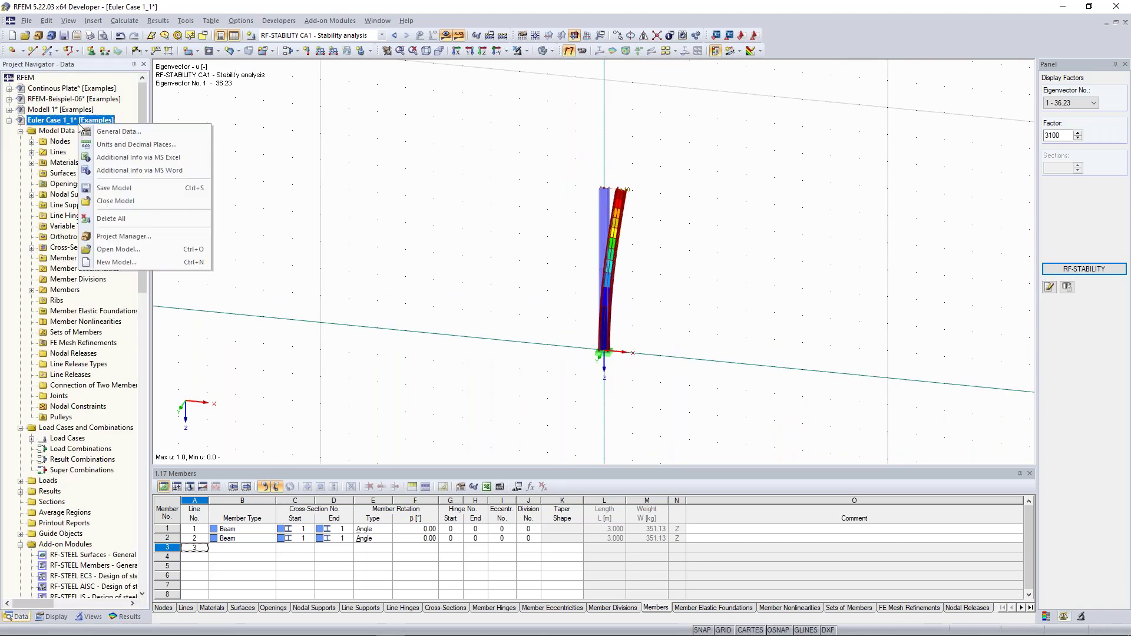
click(124, 139)
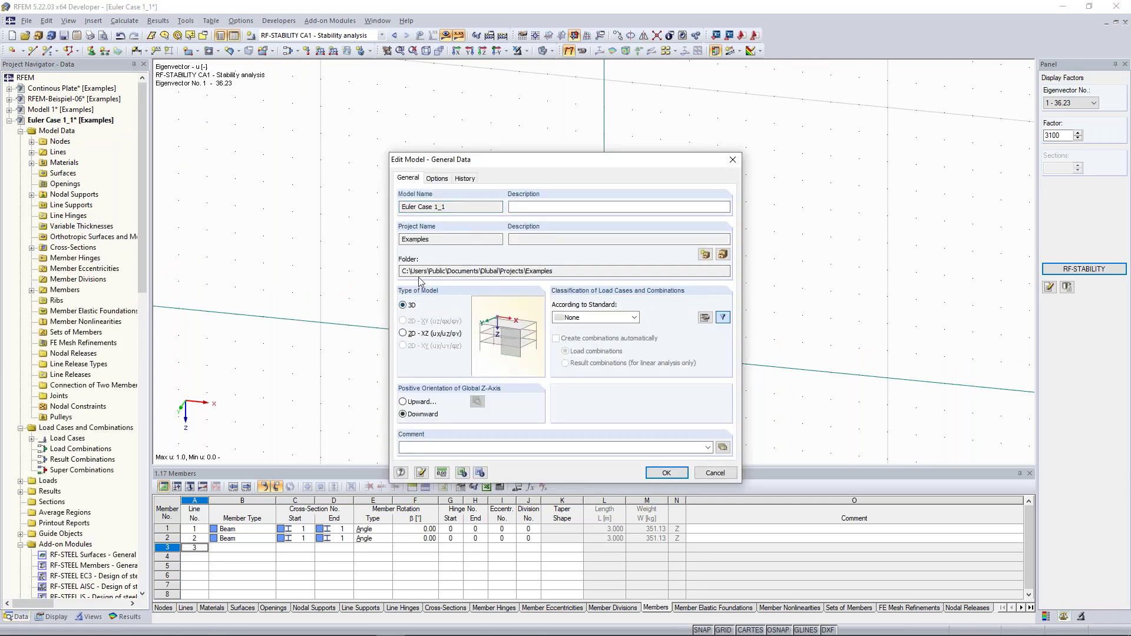
click(668, 474)
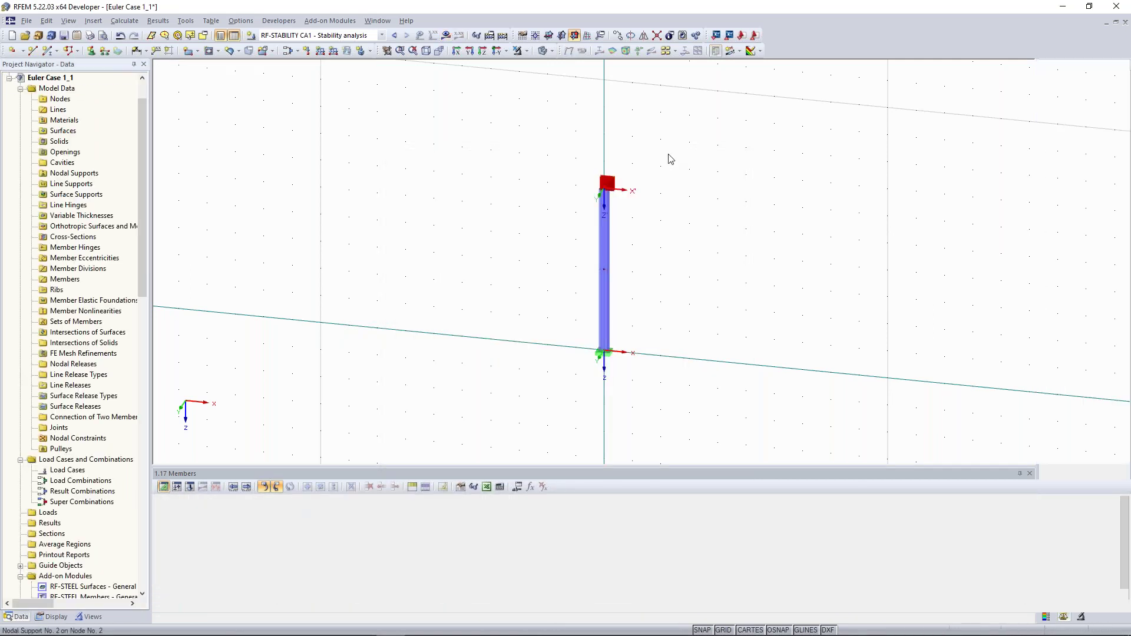
Remove the nodal support at the column's top and delete the mid-height node, merging the two joined members.
double_click(648, 193)
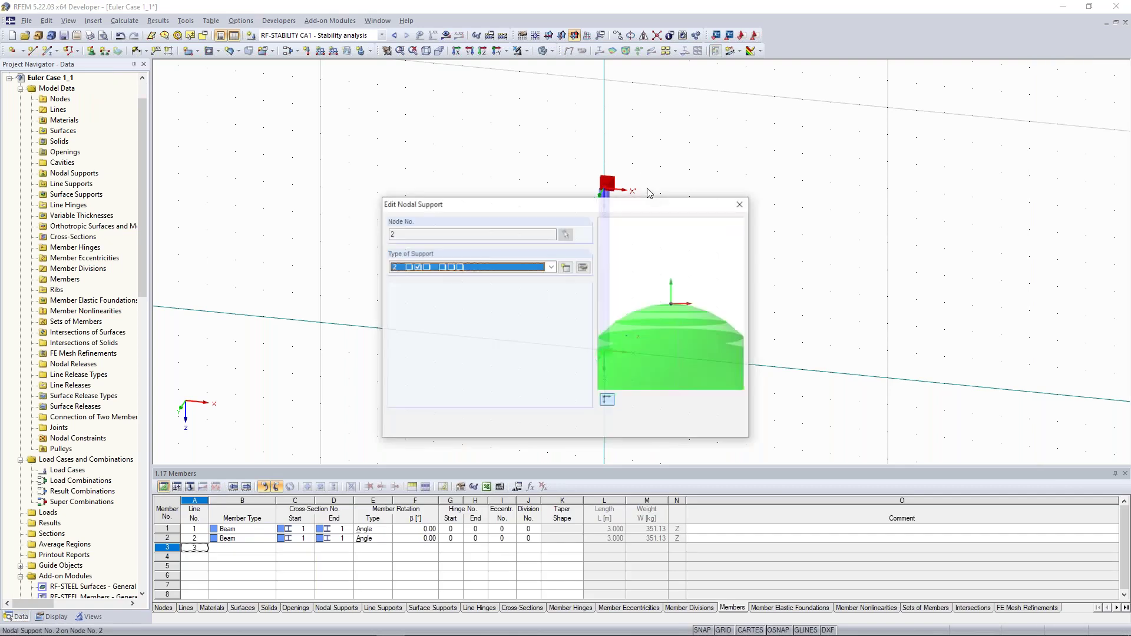
click(740, 204)
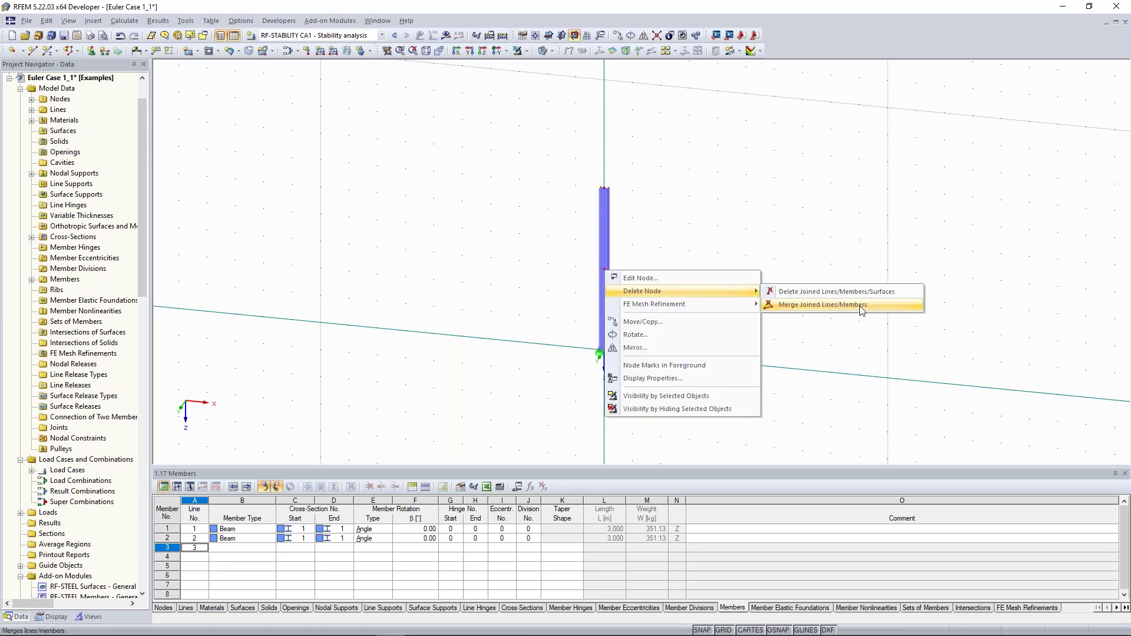
click(860, 306)
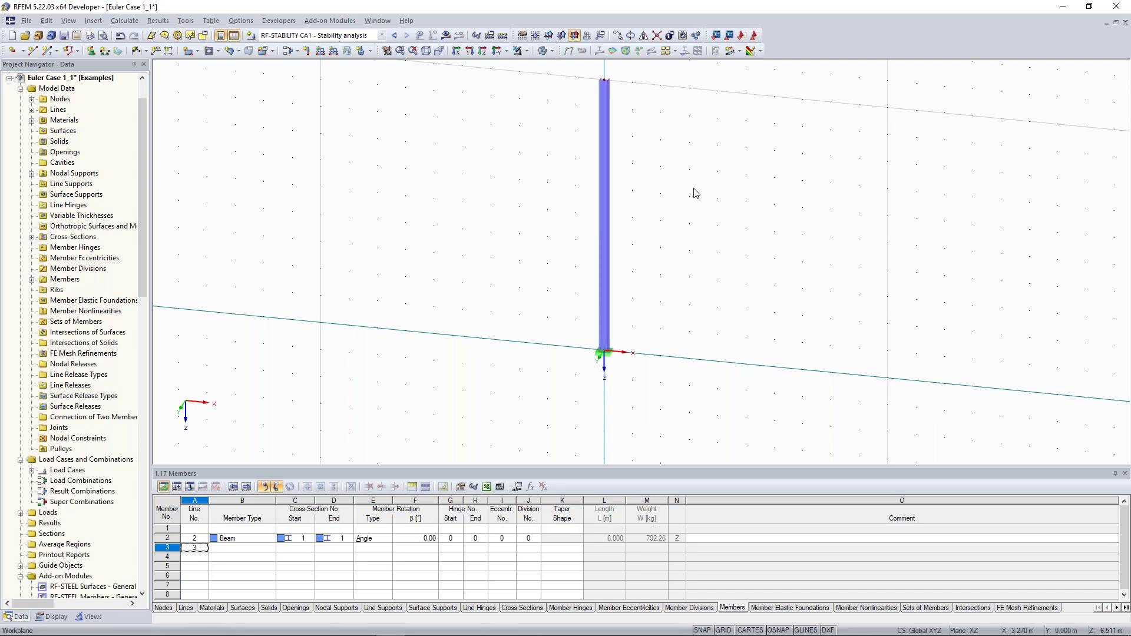
Lengthen the column to 10 m and calculate the model, including LC1 - Test Load.
click(447, 40)
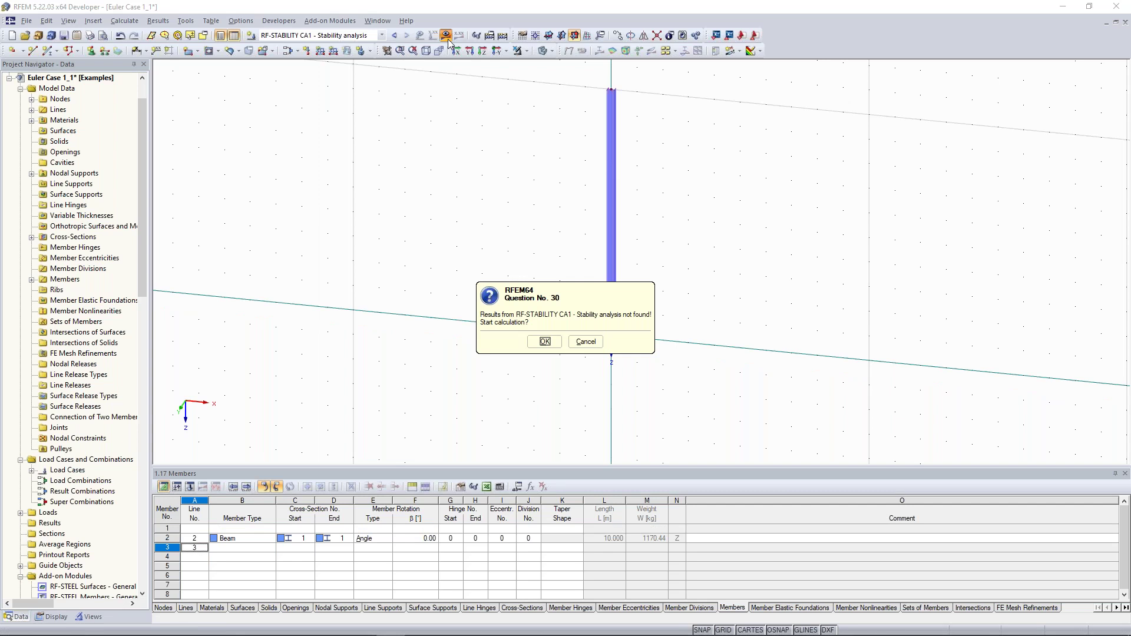
key(Escape)
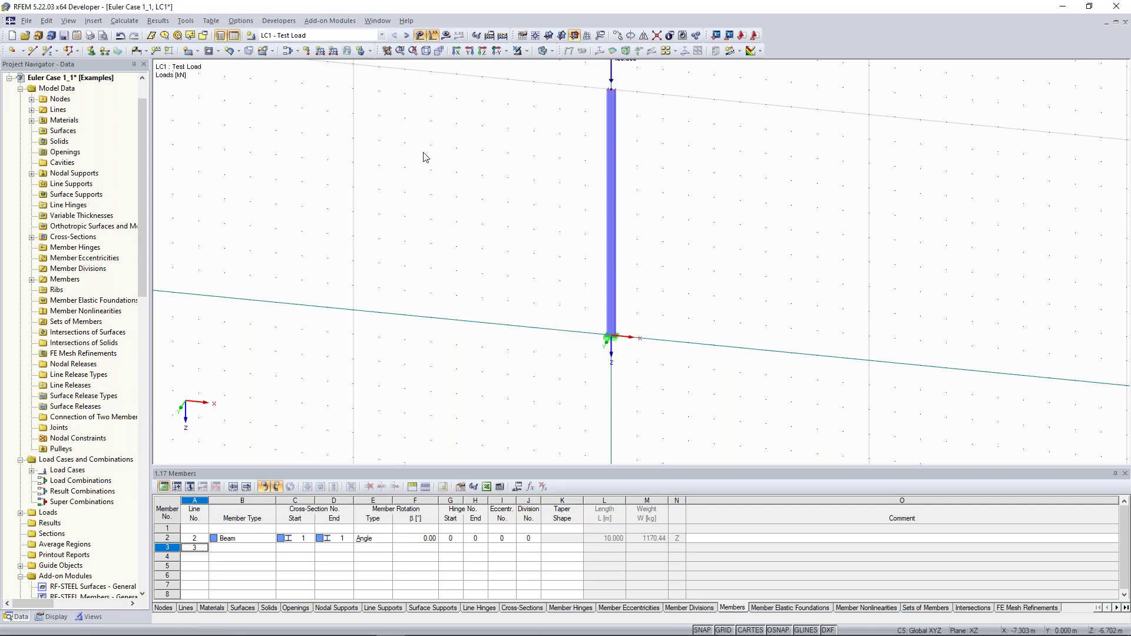
click(504, 37)
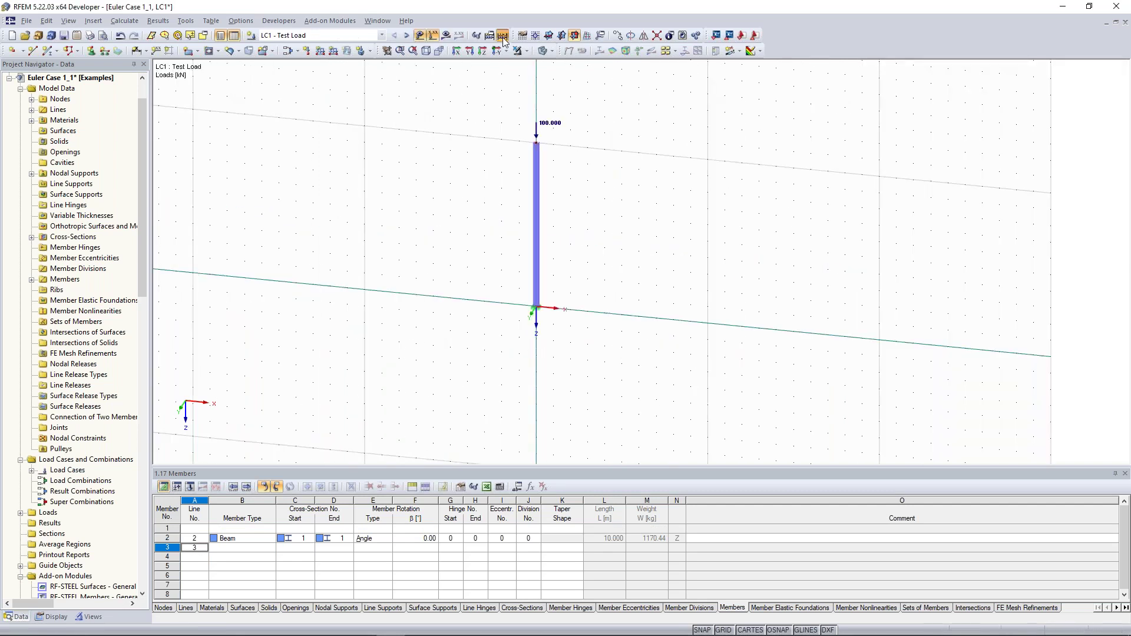
click(503, 37)
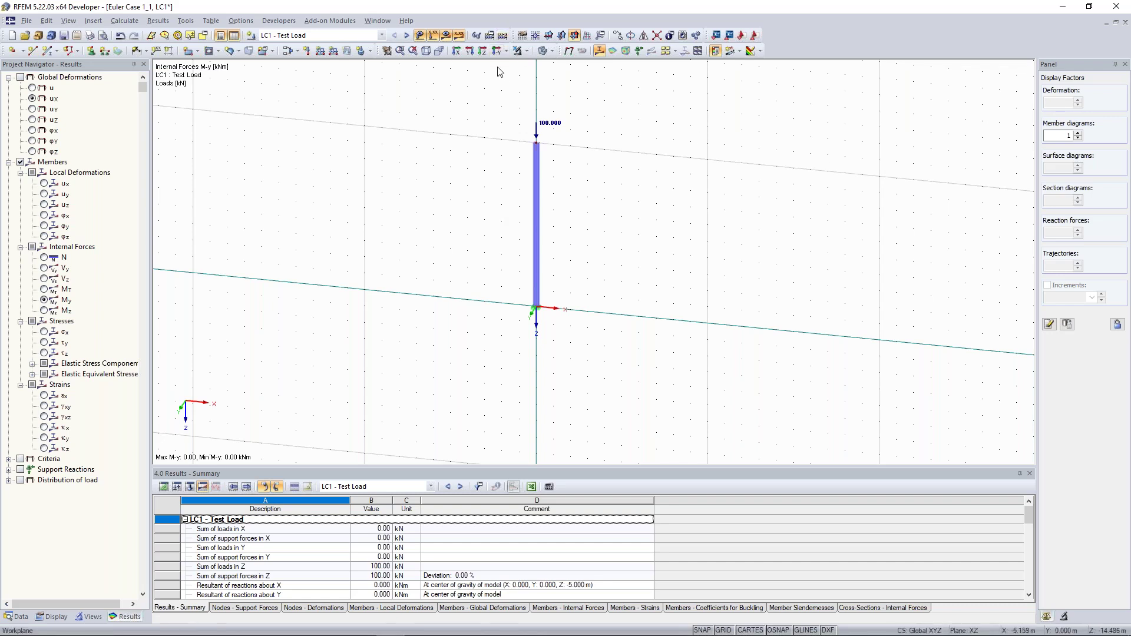
Display the RF-STABILITY results and compare the column's buckling shapes for eigenvectors 3 and 4 with that of eigenvector 1.
click(406, 36)
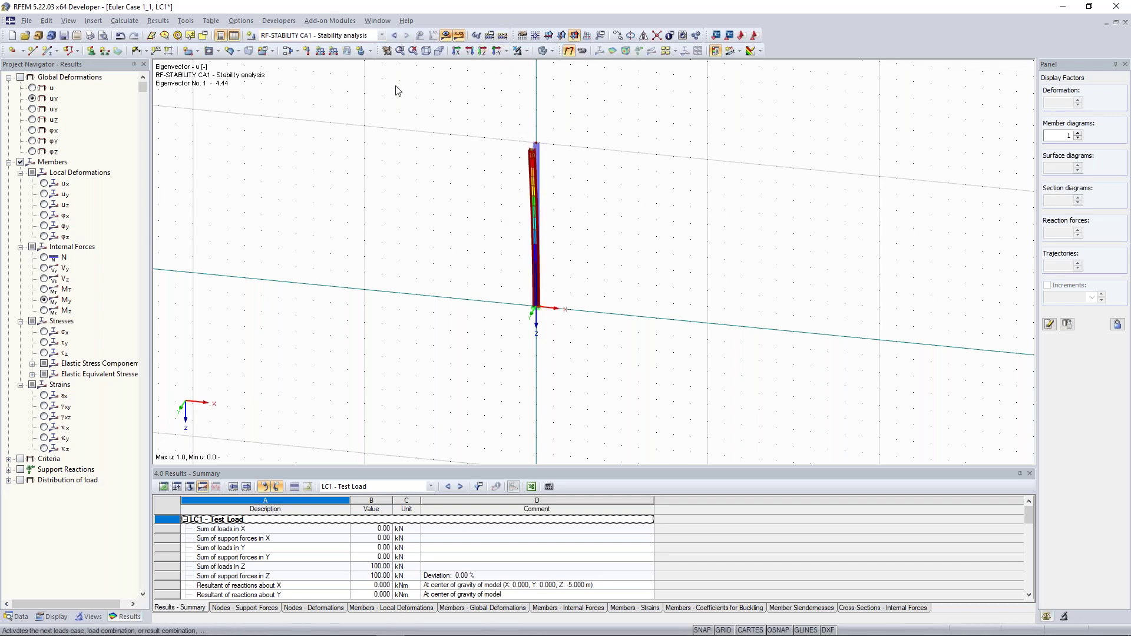
ctrl+middle_drag(653, 199, 579, 204)
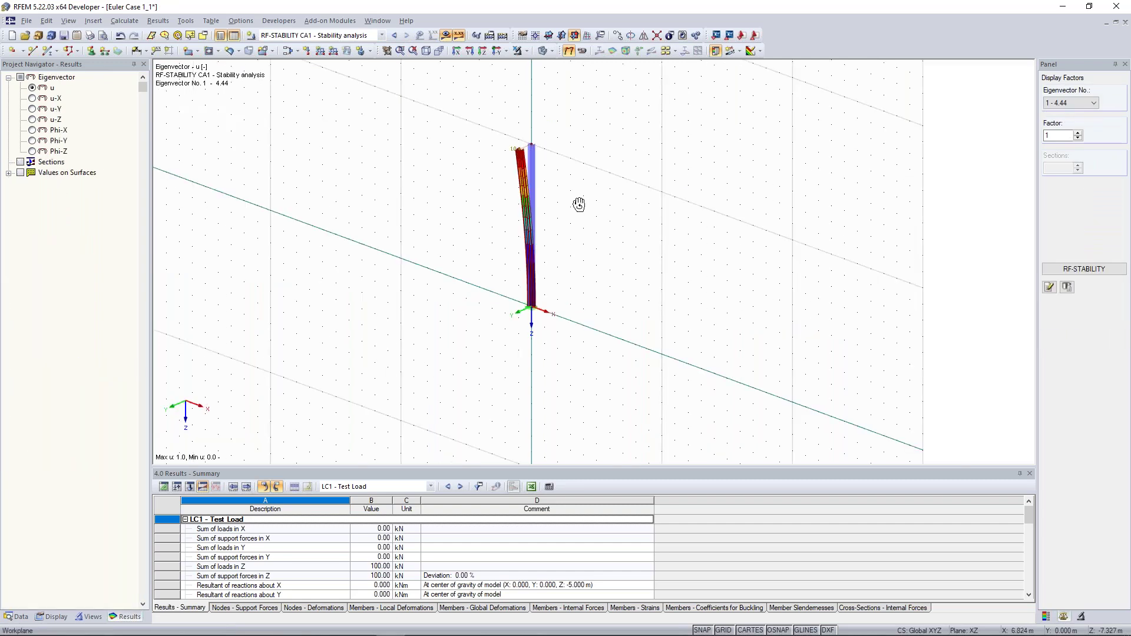
ctrl+middle_drag(579, 205, 531, 254)
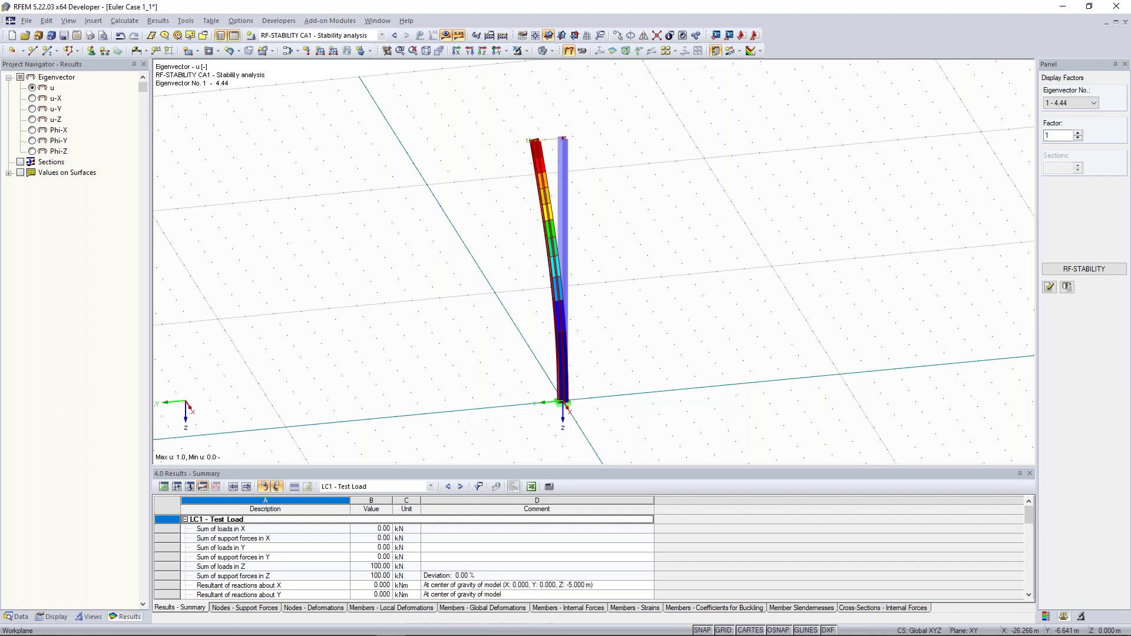
click(1069, 104)
click(1069, 130)
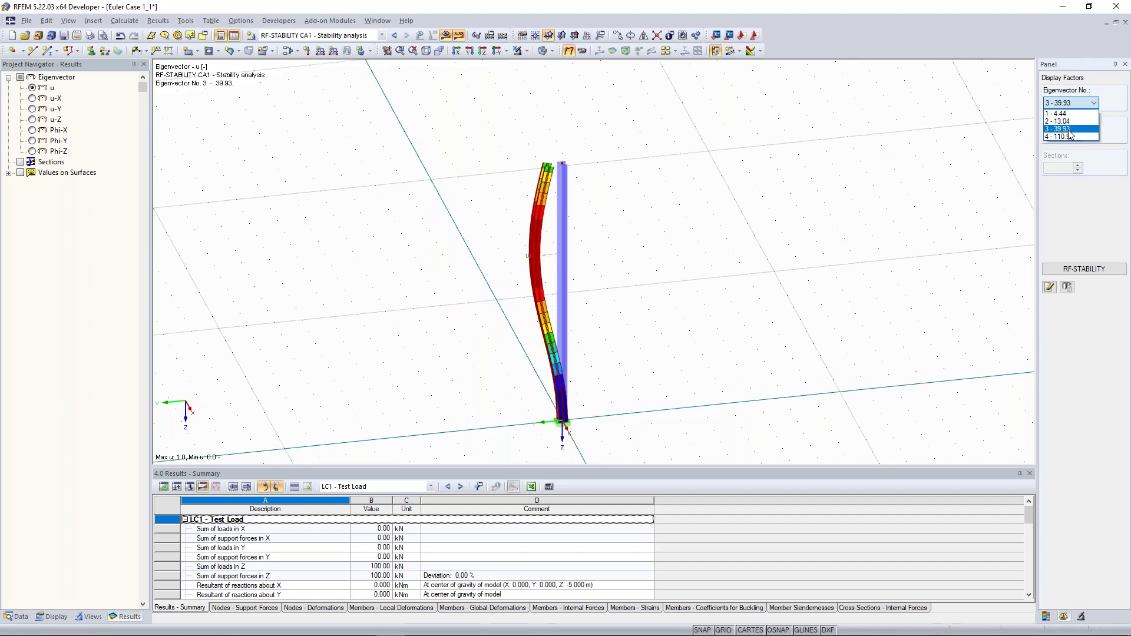
click(1070, 136)
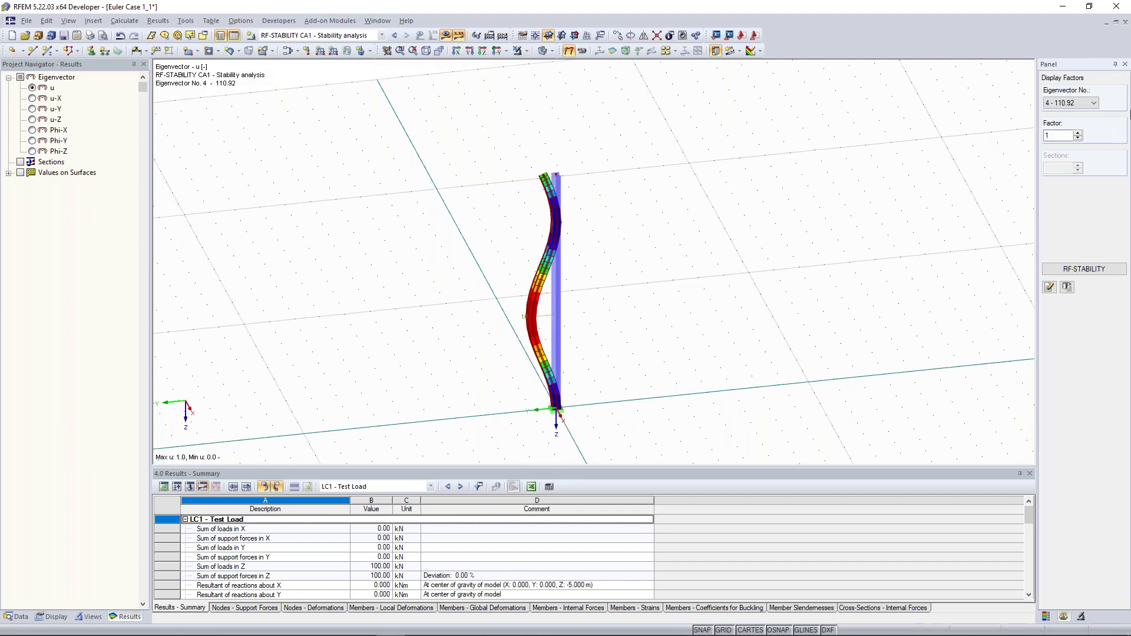
click(1083, 107)
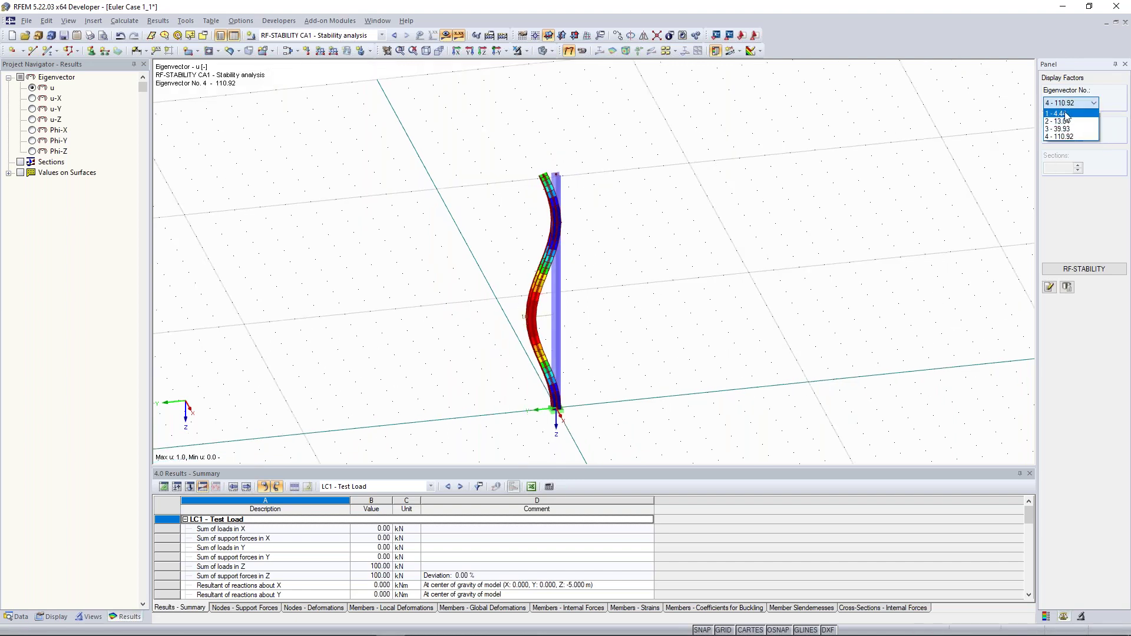
click(1066, 114)
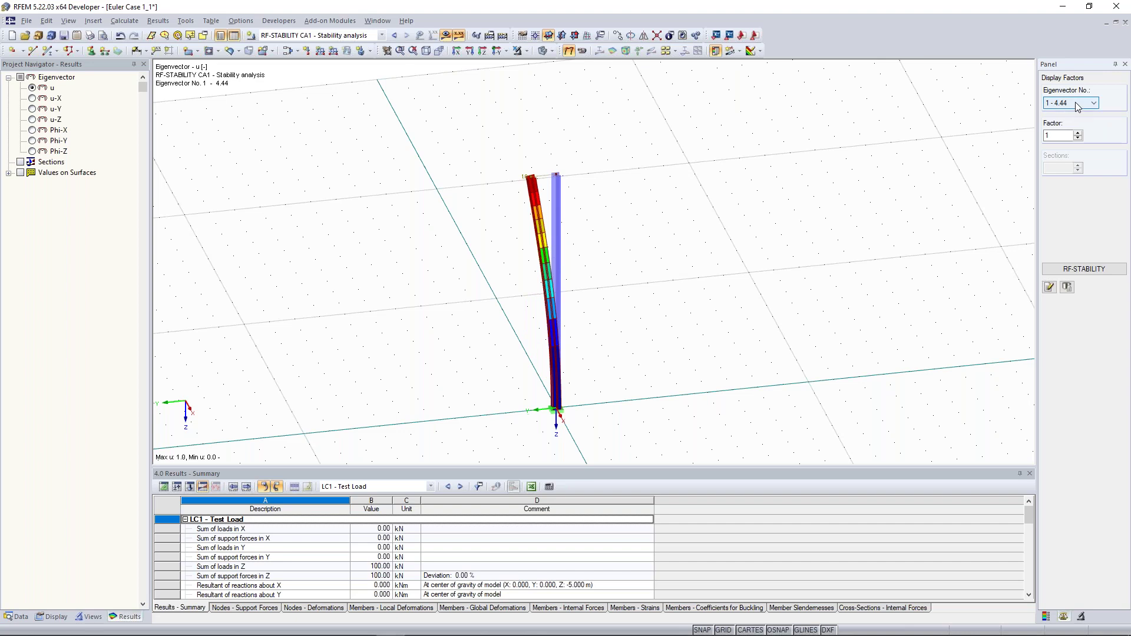
Compare the critical load factors listed for the column's eigenvectors while keeping eigenvector 1 displayed.
scroll(556, 287, down, 1)
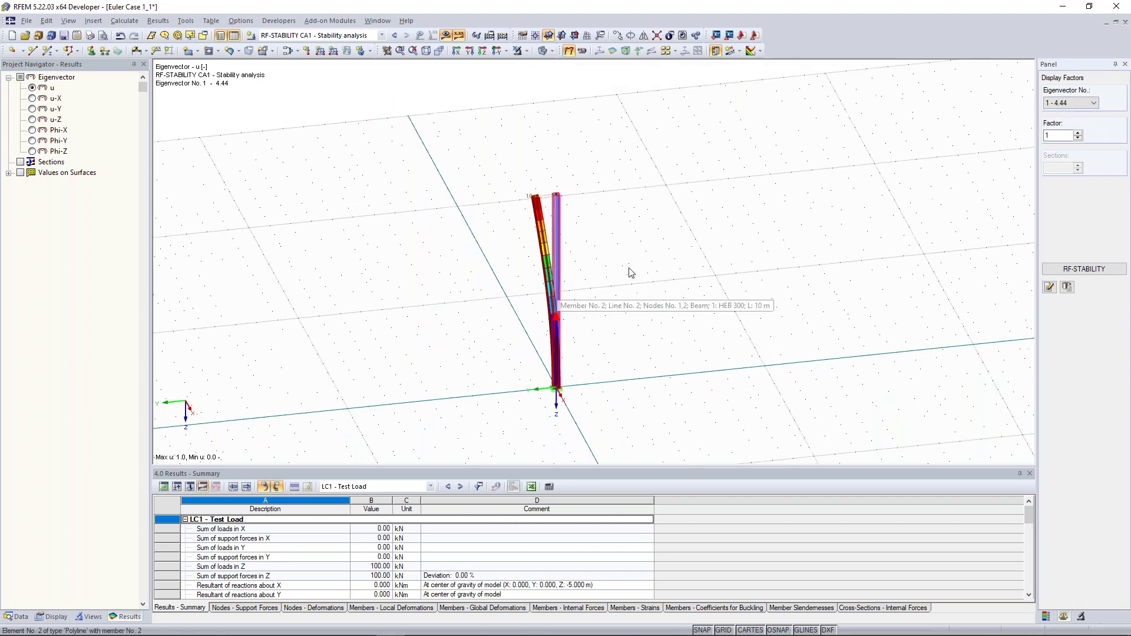
click(1074, 108)
click(738, 268)
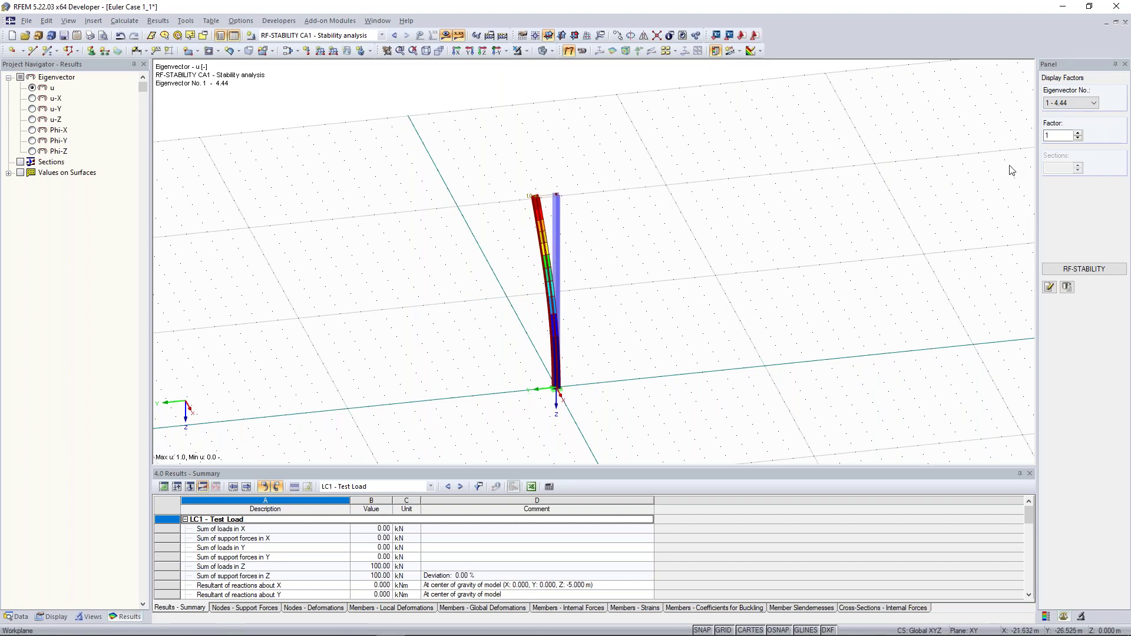
click(1065, 106)
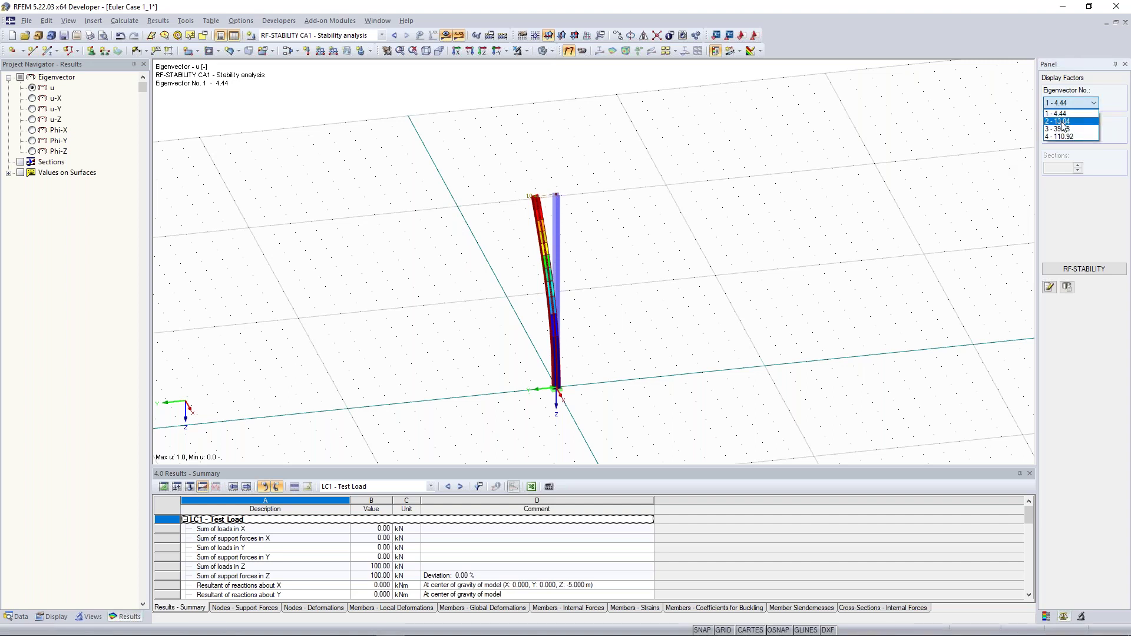
click(742, 239)
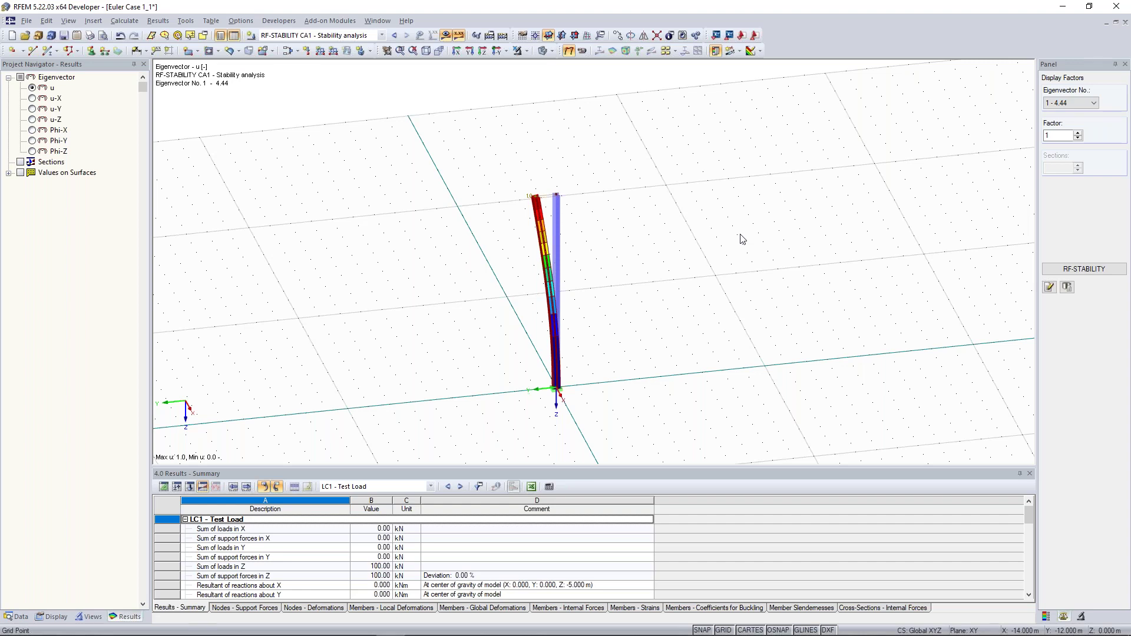
scroll(677, 253, down, 1)
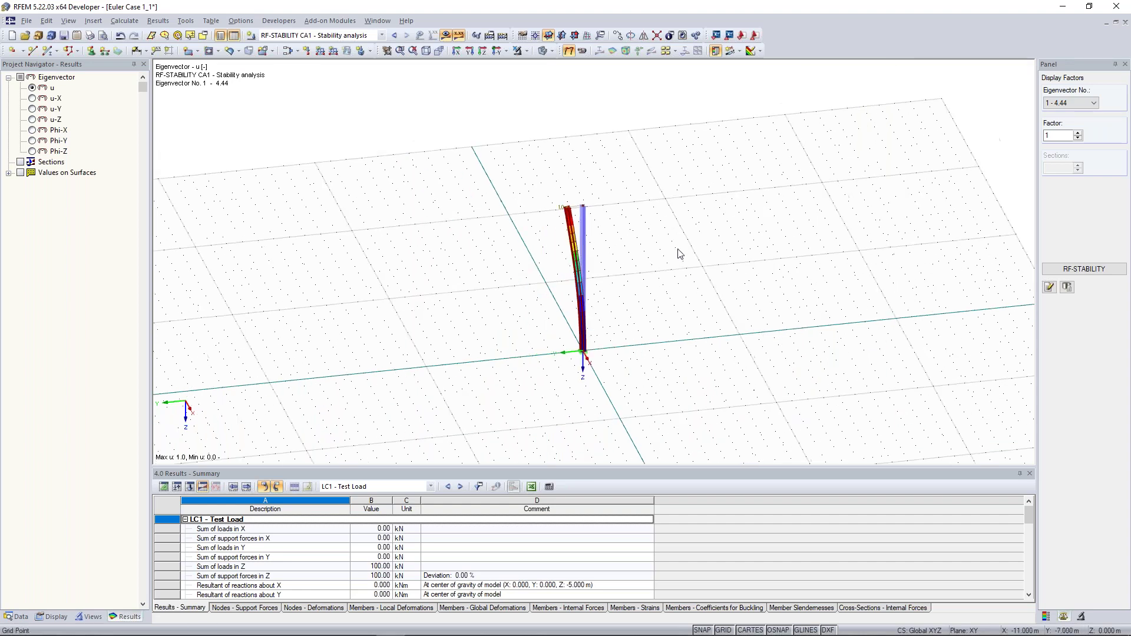
Open the lkasjödl frame model from the Project Manager and rotate it for a clear view of the hall.
click(377, 21)
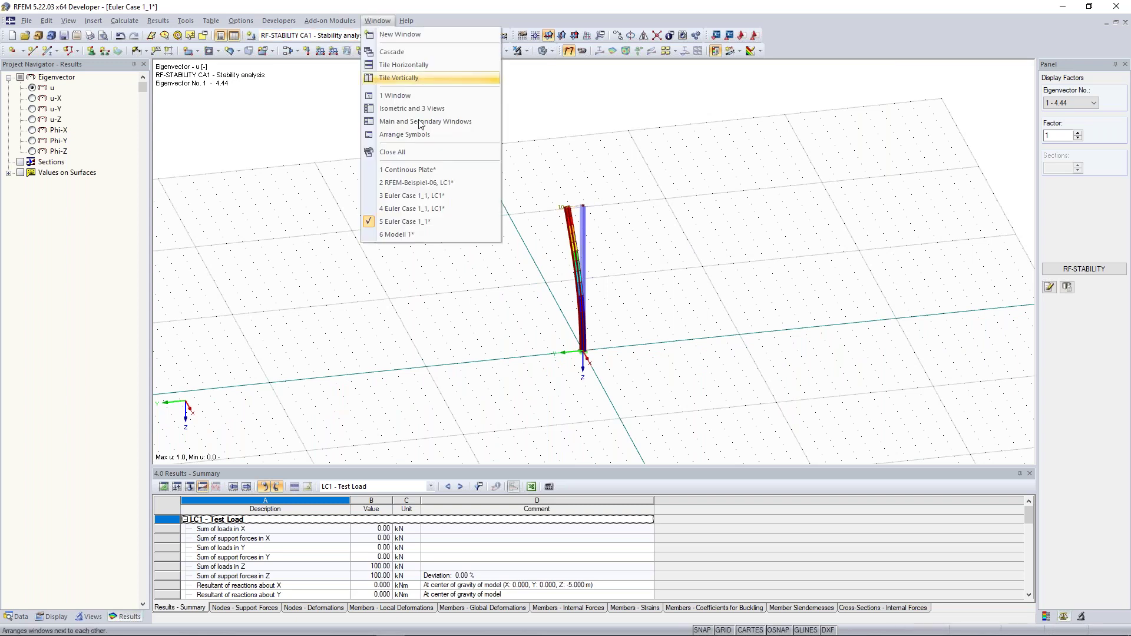
click(419, 185)
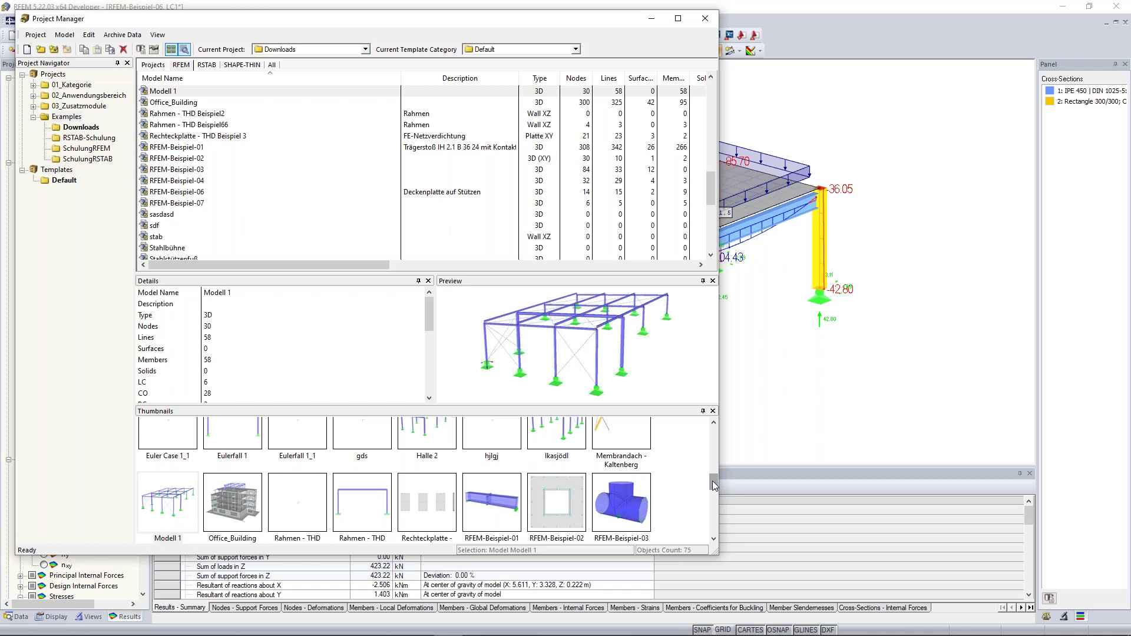
scroll(712, 480, up, 1)
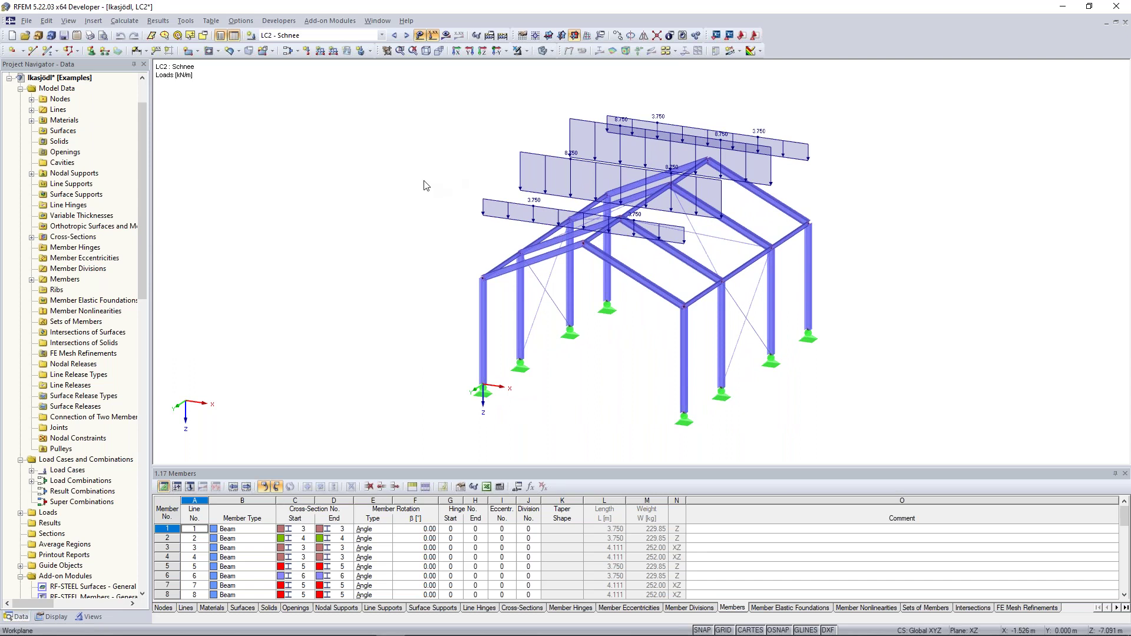
ctrl+middle_drag(423, 181, 381, 188)
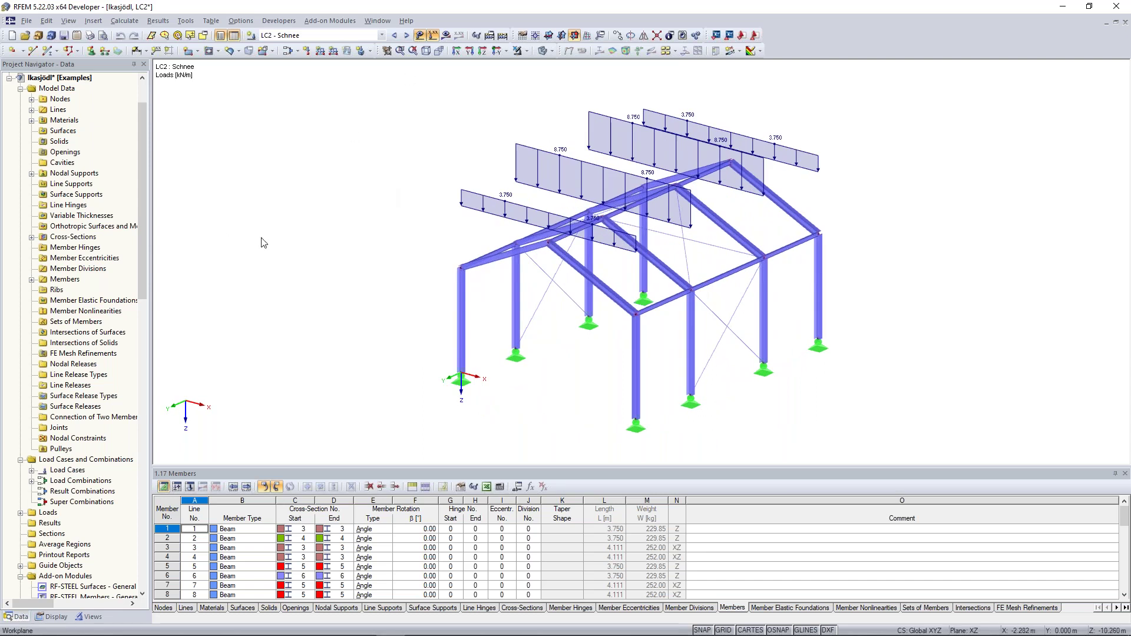
Activate the stability case CA1 - Stabilitätsanalyse and show the RF-STABILITY general data for the frame.
scroll(104, 459, down, 9)
scroll(103, 459, down, 12)
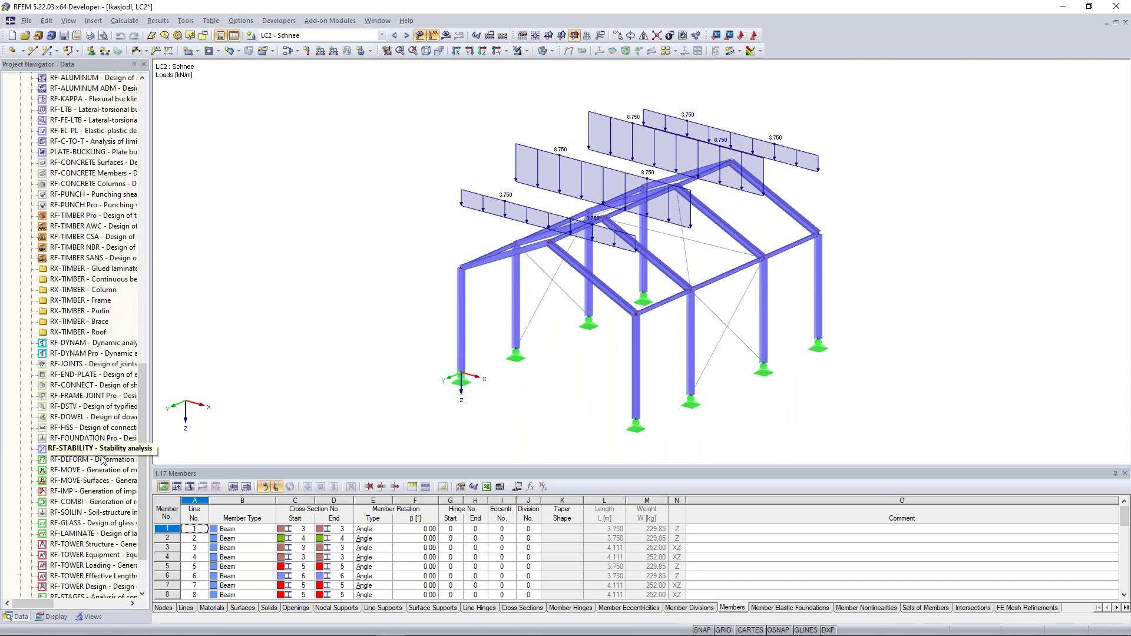
click(376, 36)
click(356, 107)
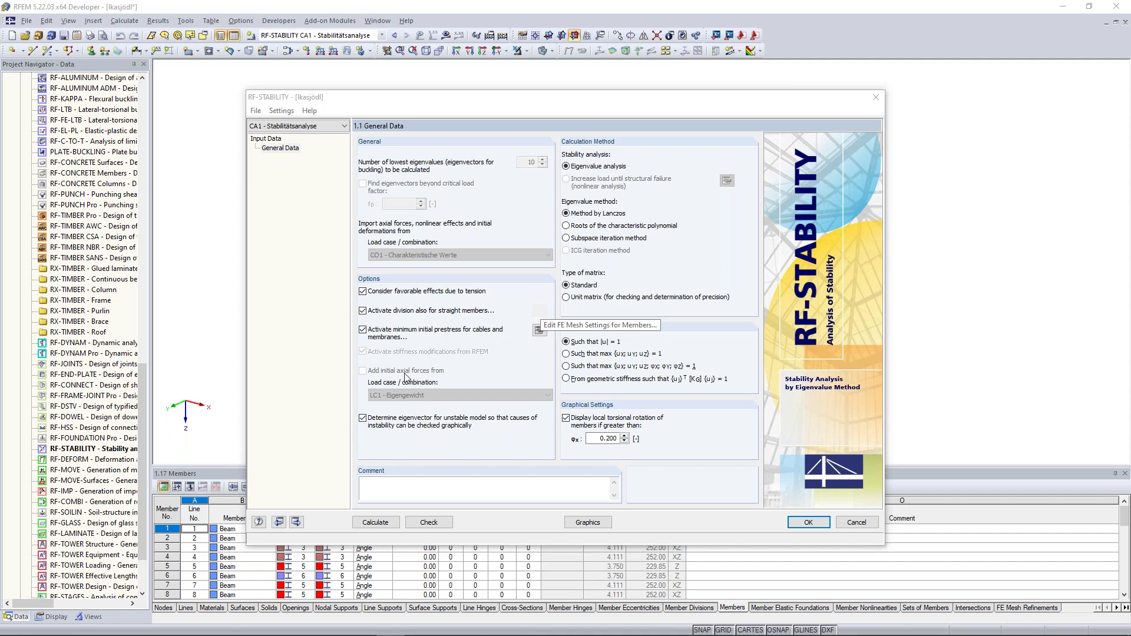
Review the FE mesh settings, calculate the frame with the unstable-model eigenvector option active, and display the eigenvector graphically.
click(539, 329)
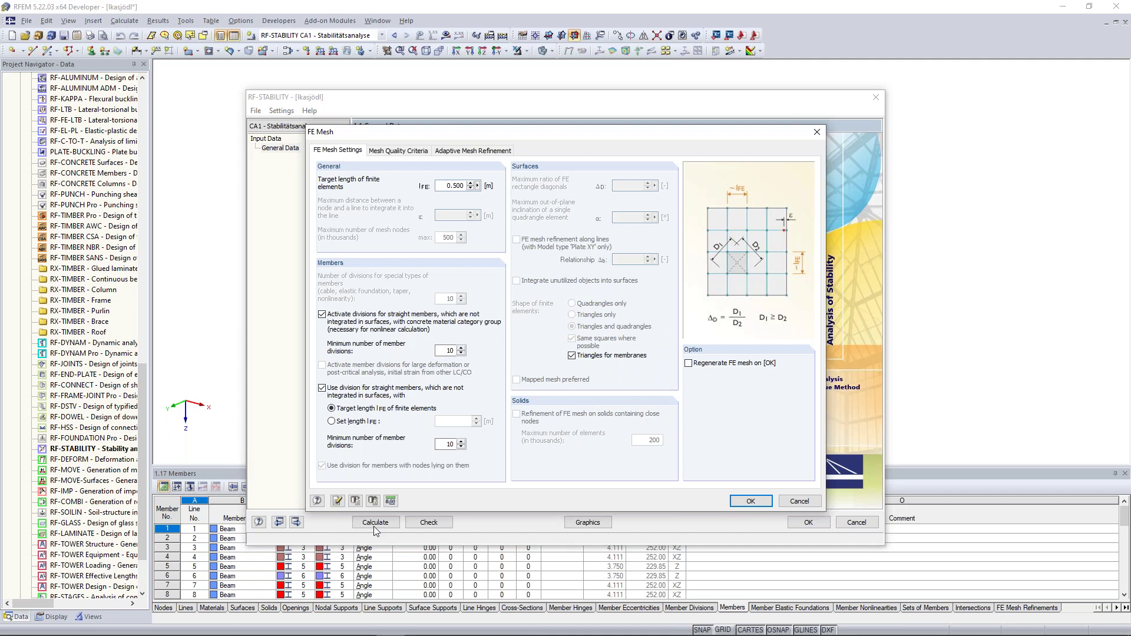
key(Return)
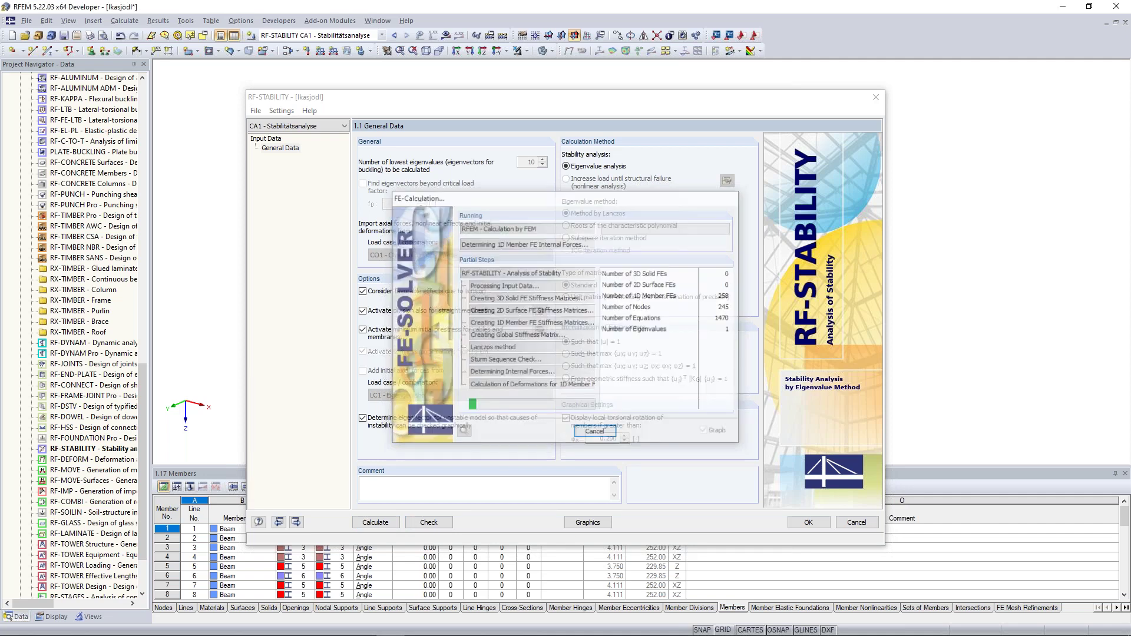
click(597, 526)
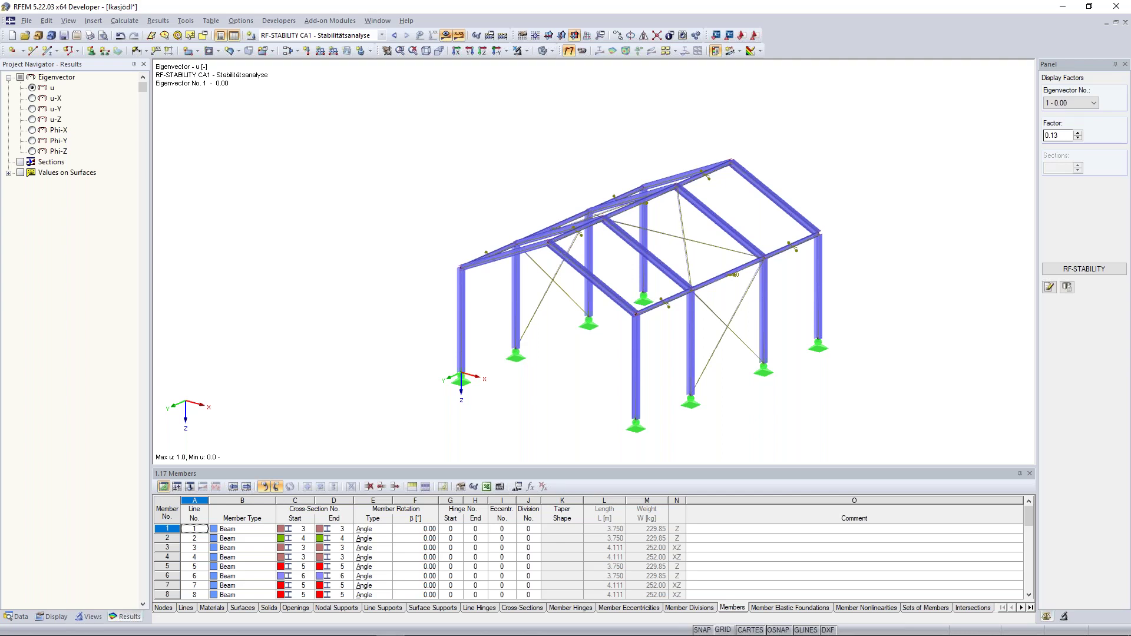
Turn off the unstable-model eigenvector option, import axial forces from LC2 - Schnee, and recalculate the 8 lowest eigenvalues.
click(1084, 268)
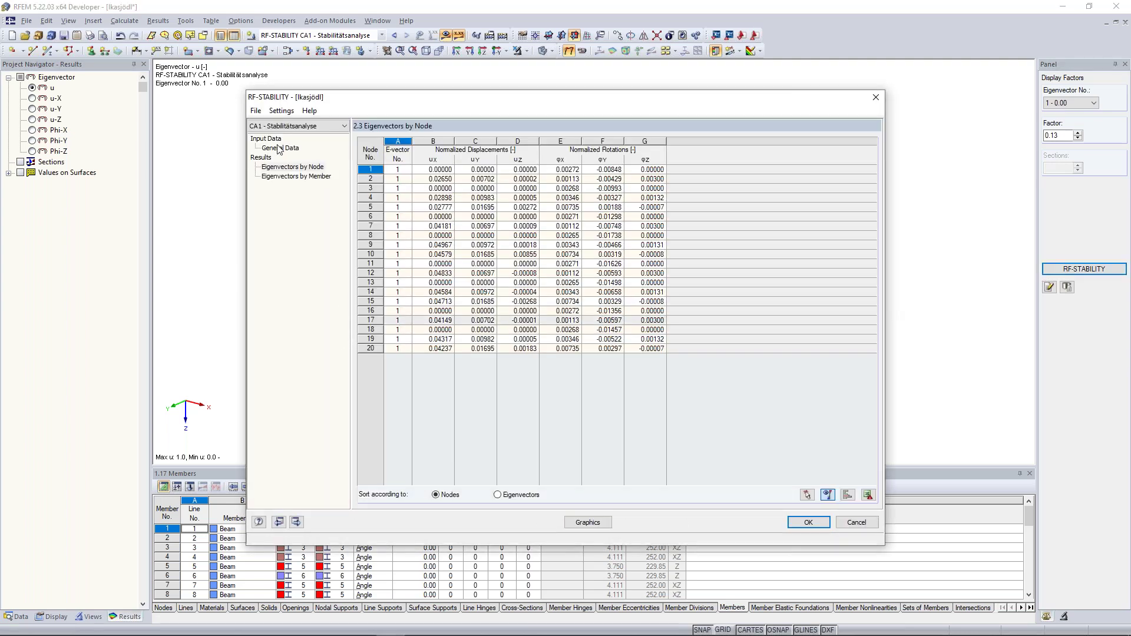
click(280, 148)
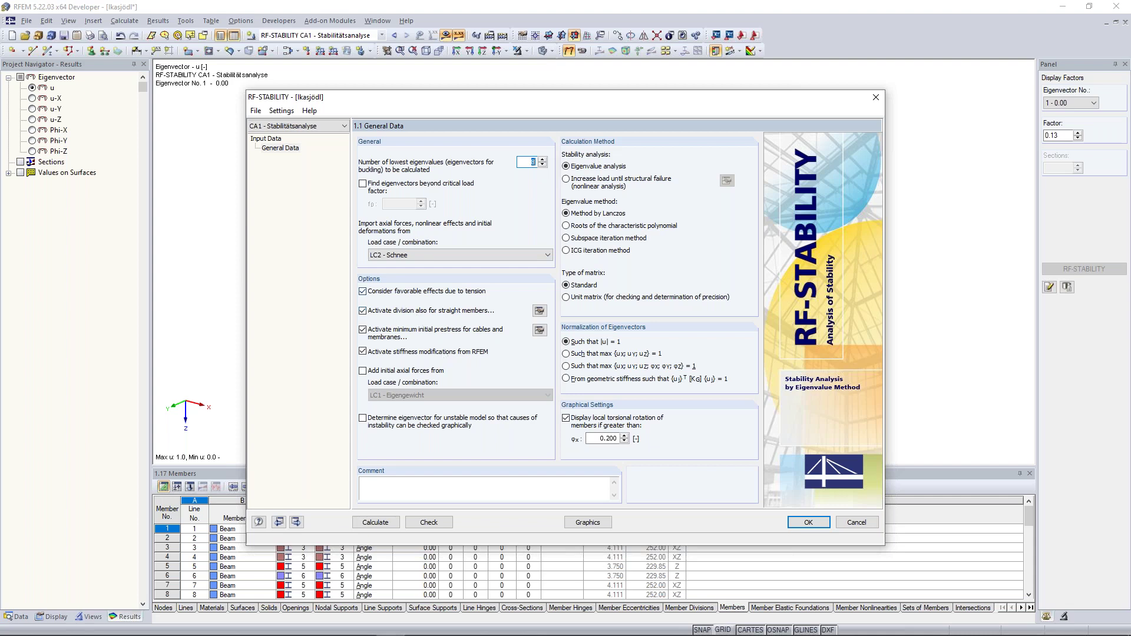
click(391, 524)
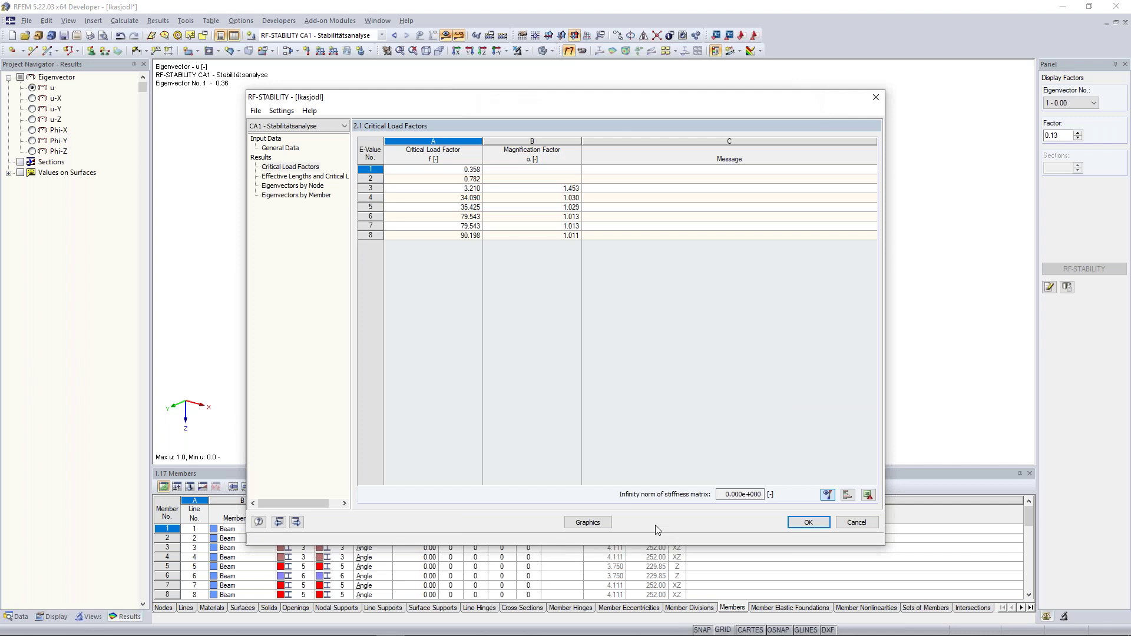
Display the frame's first buckling shape graphically and examine the deformed hall from several angles.
click(598, 523)
click(598, 523)
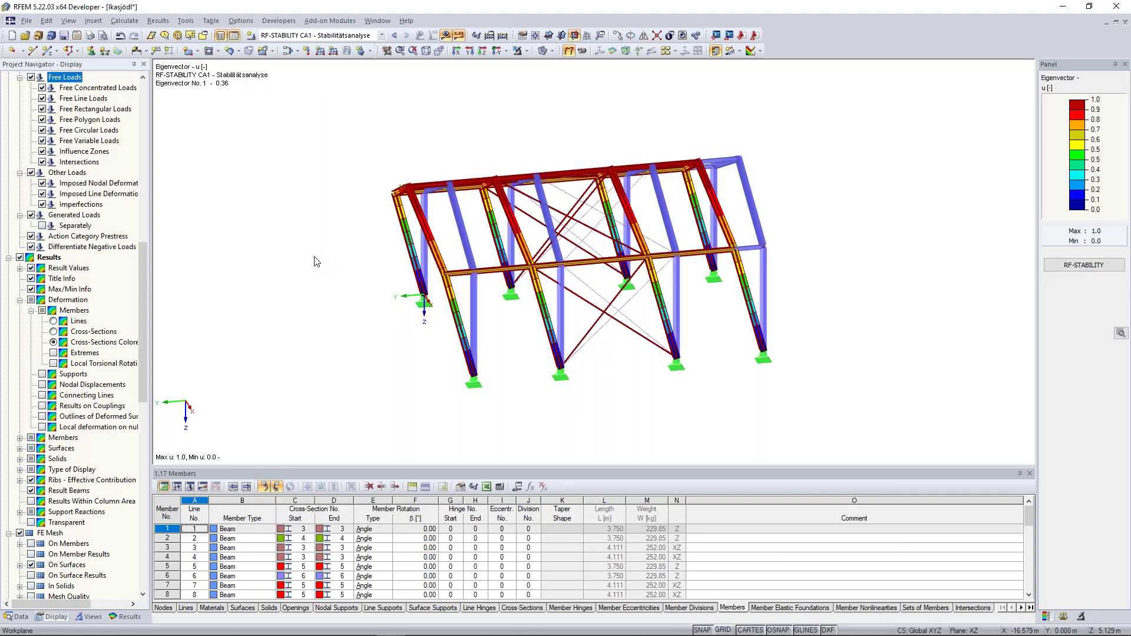
ctrl+middle_drag(411, 272, 589, 276)
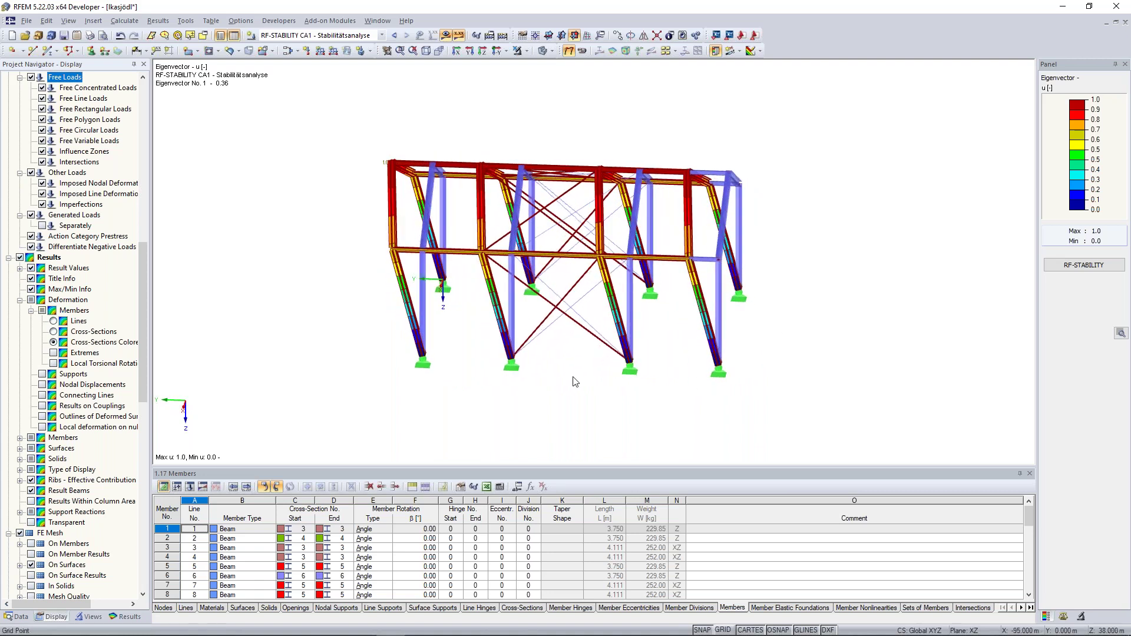
ctrl+middle_drag(496, 234, 378, 337)
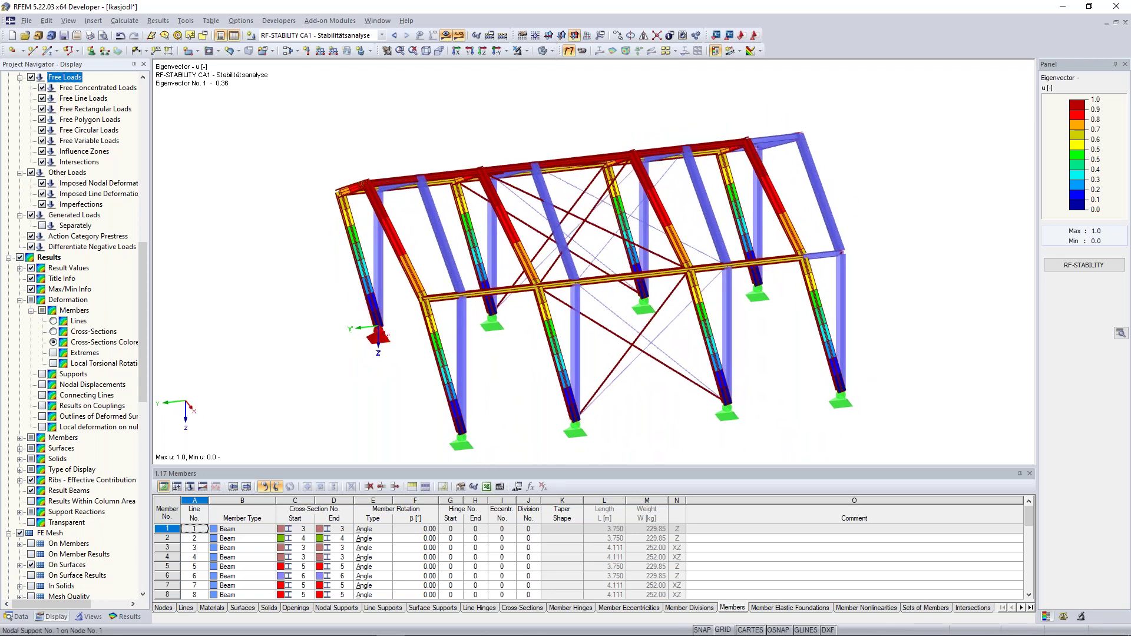
middle_drag(379, 337, 361, 246)
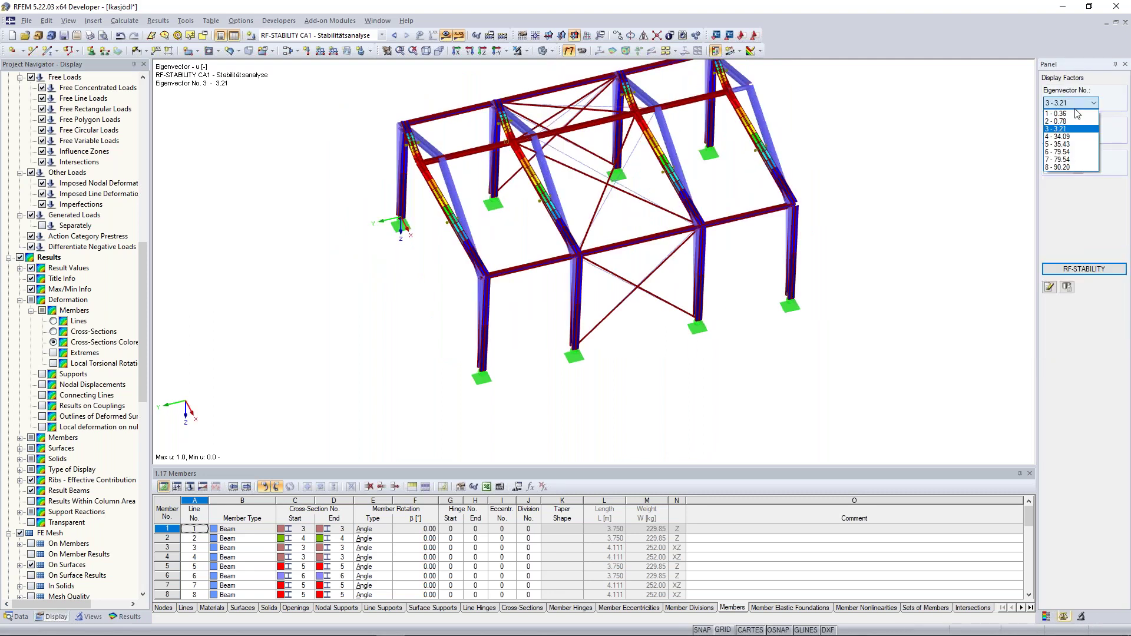
Switch the displayed buckling shape to eigenvector 1 and on to eigenvector 7, and examine it from several sides.
click(1065, 114)
click(1071, 103)
click(1058, 160)
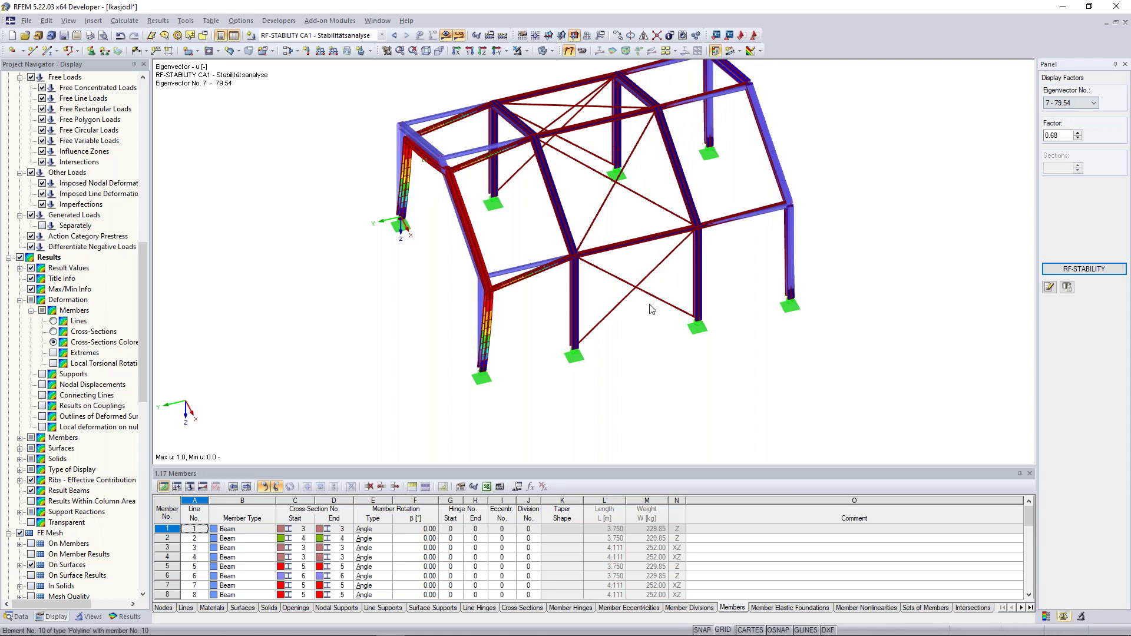
ctrl+middle_drag(447, 315, 678, 194)
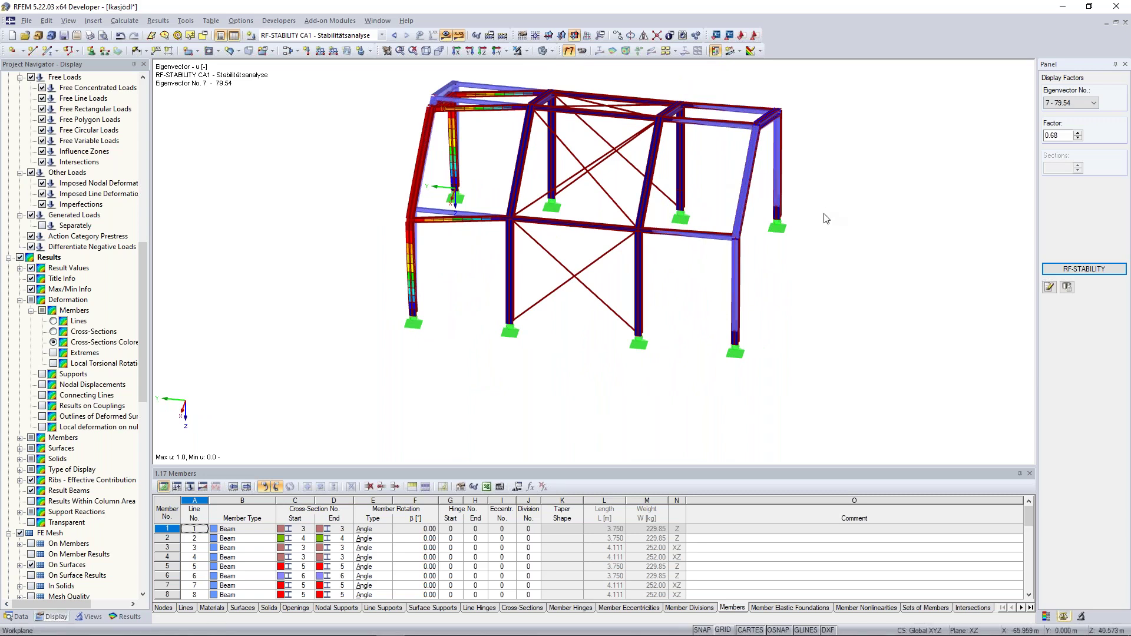
ctrl+middle_drag(824, 214, 726, 254)
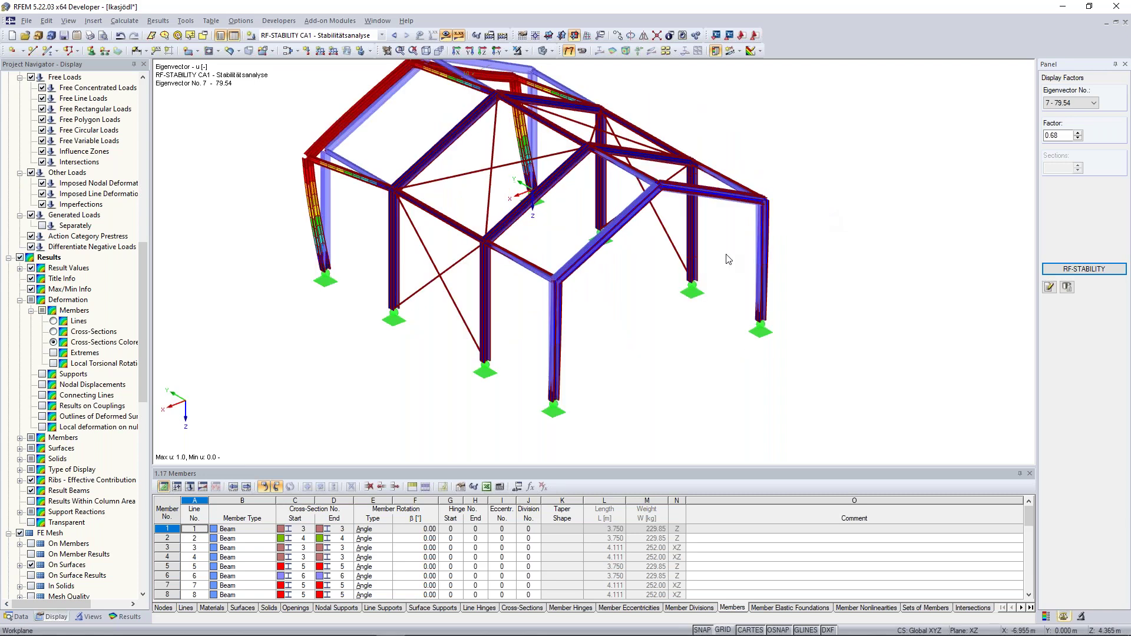
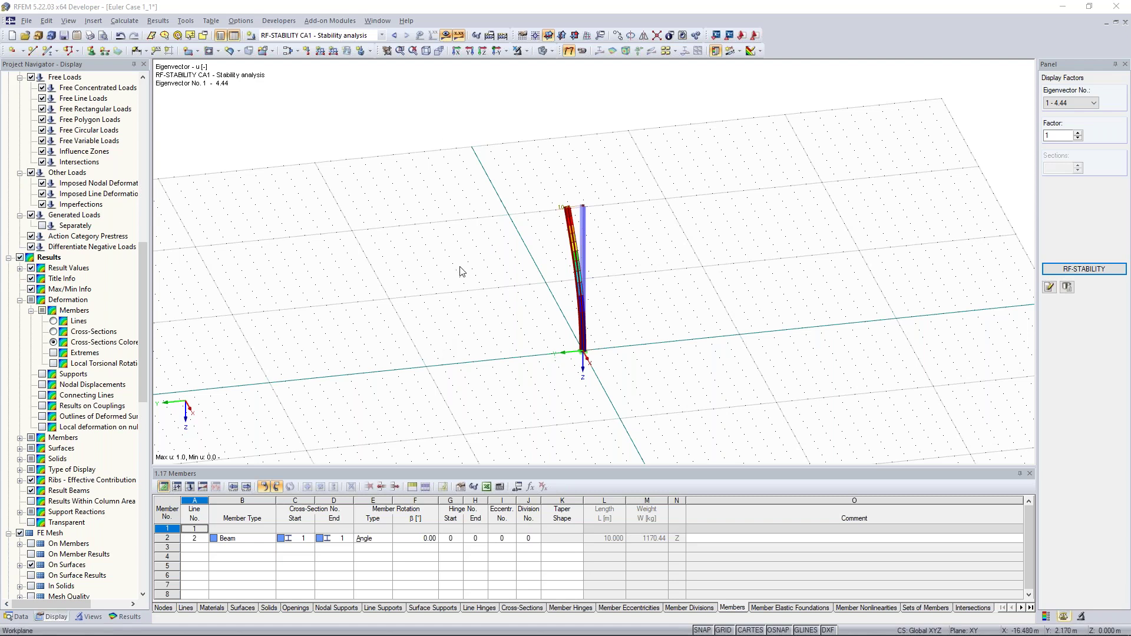
Switch the Euler column from the stability results to LC1 and create load case LC2 "Test Load 2" as Imposed - Category A.
ctrl+middle_drag(453, 274, 513, 245)
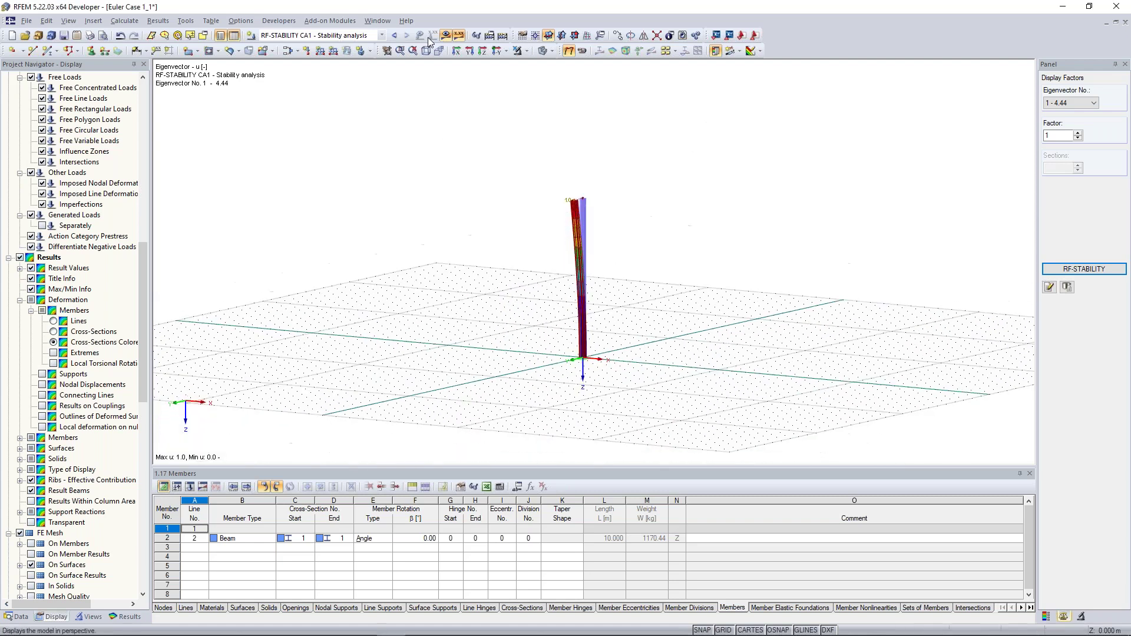
click(395, 36)
ctrl+middle_drag(469, 276, 662, 222)
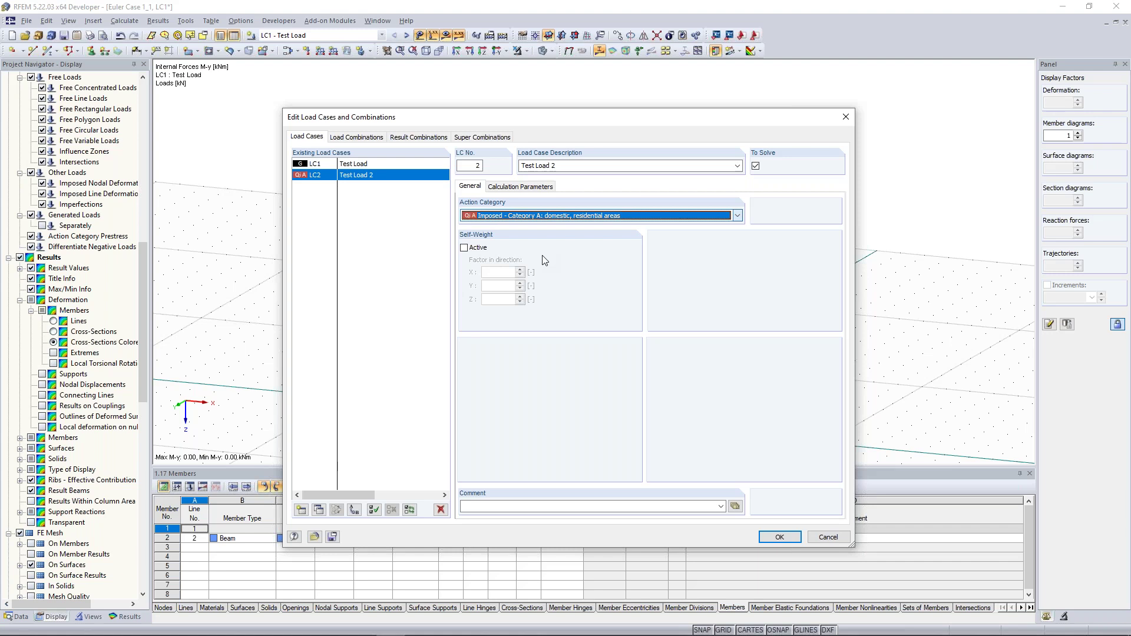
key(Return)
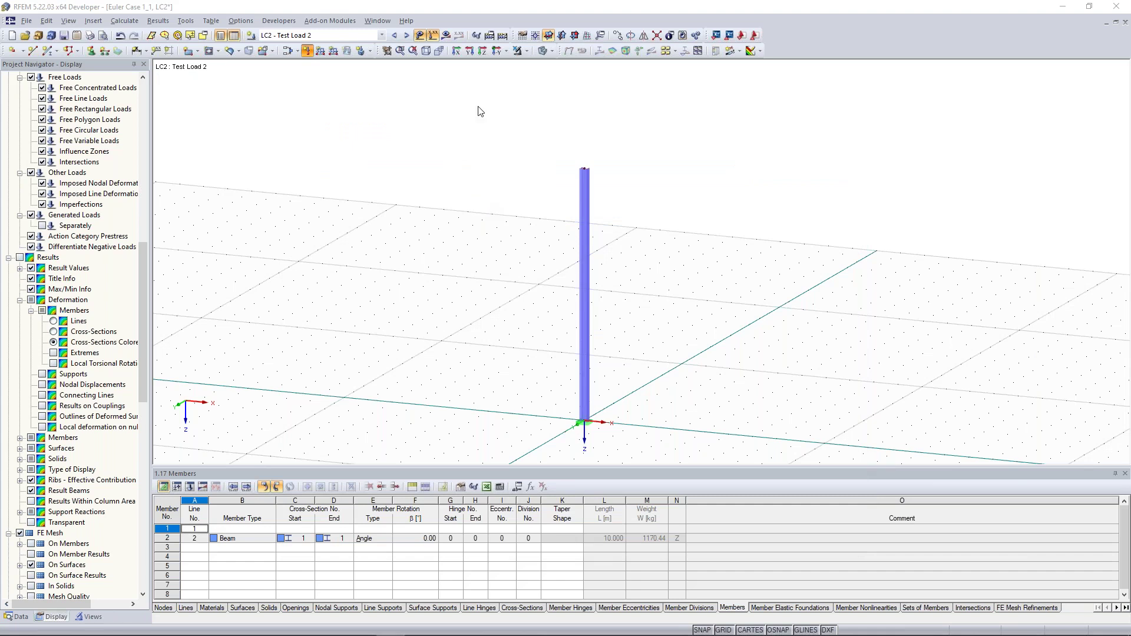
click(299, 53)
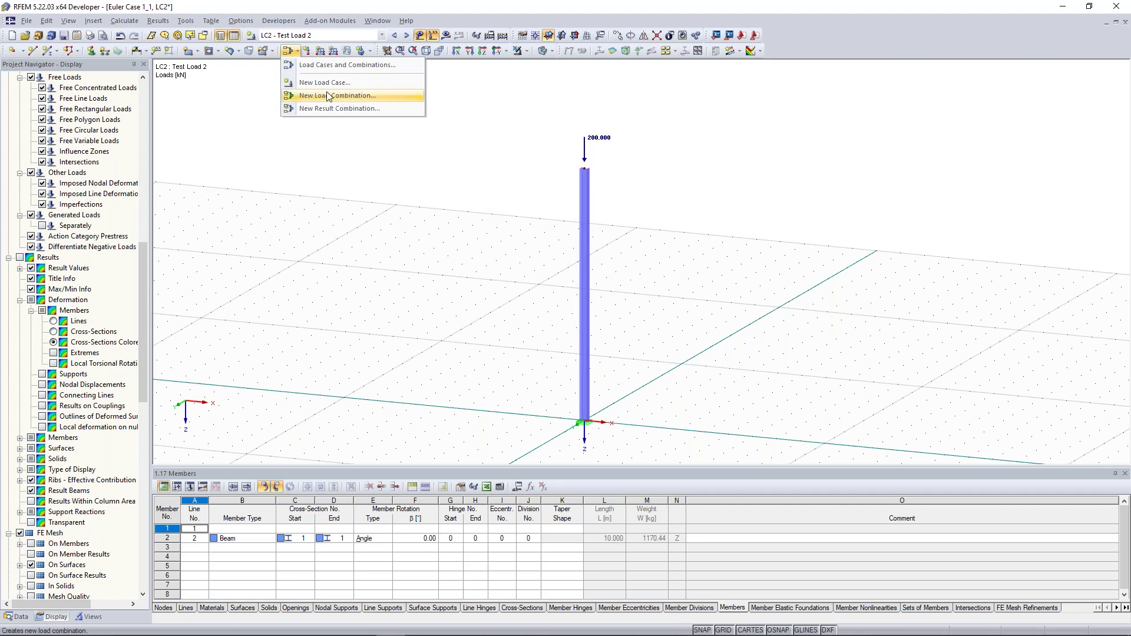
click(332, 85)
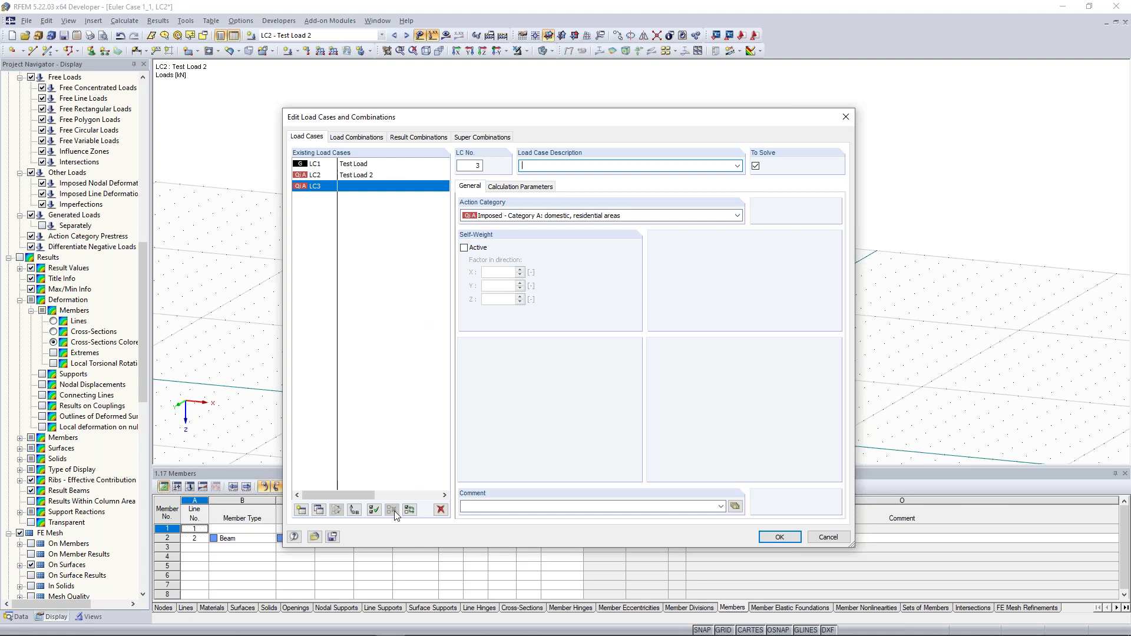
click(440, 509)
click(545, 353)
Create load combination CO1 "Design Internal Forces" with LC1 at factor 1.35 and LC2 at factor 1.50.
click(368, 138)
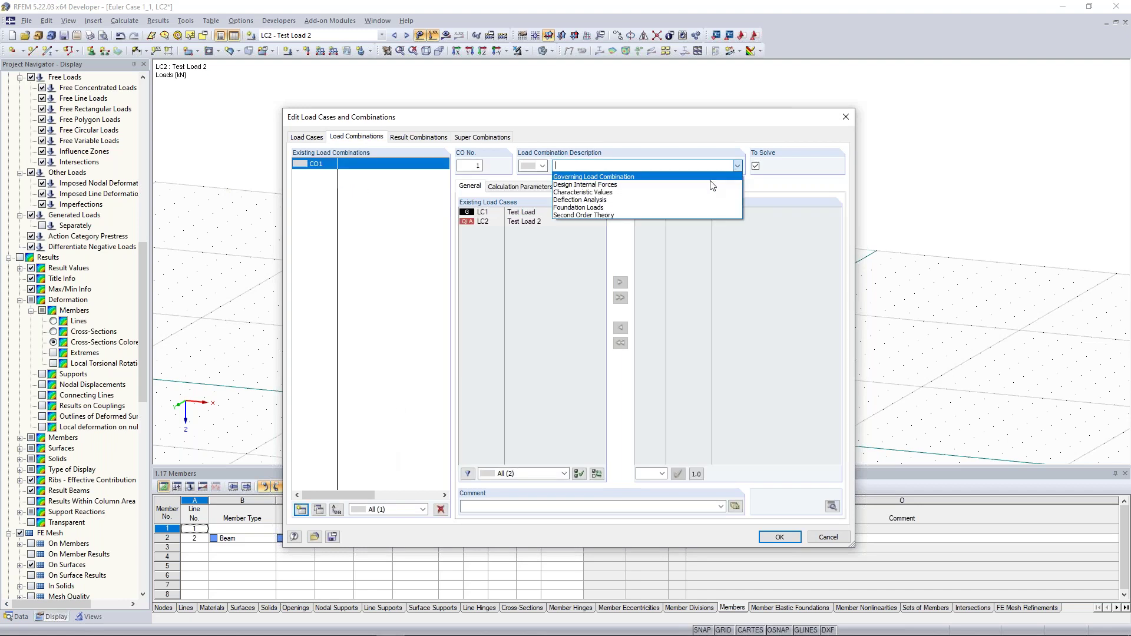
click(703, 185)
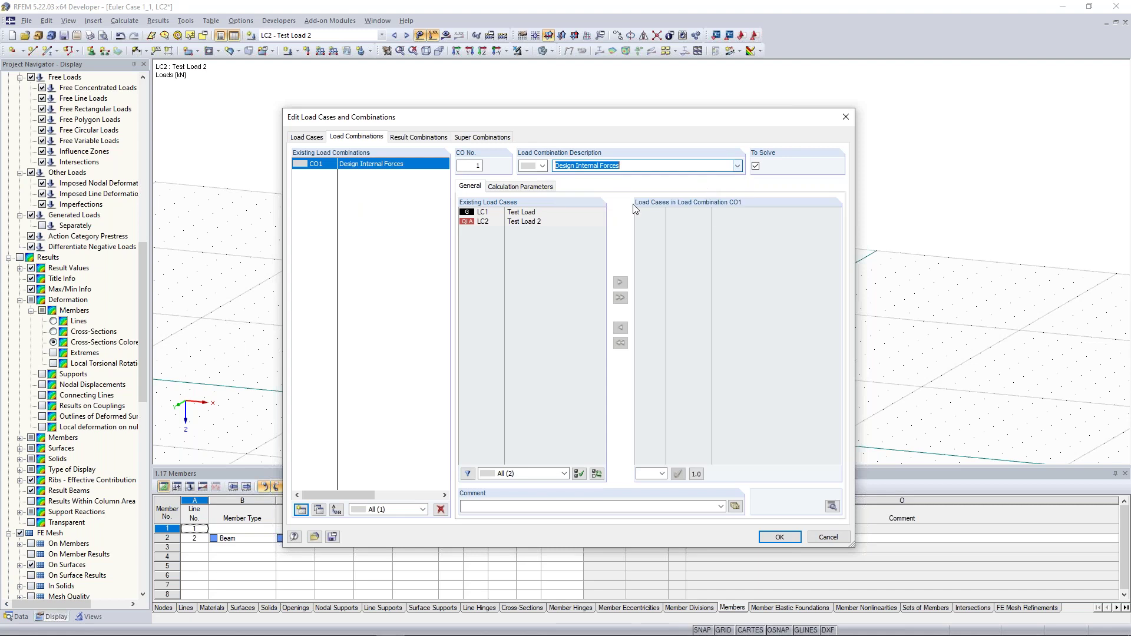
click(531, 212)
click(621, 298)
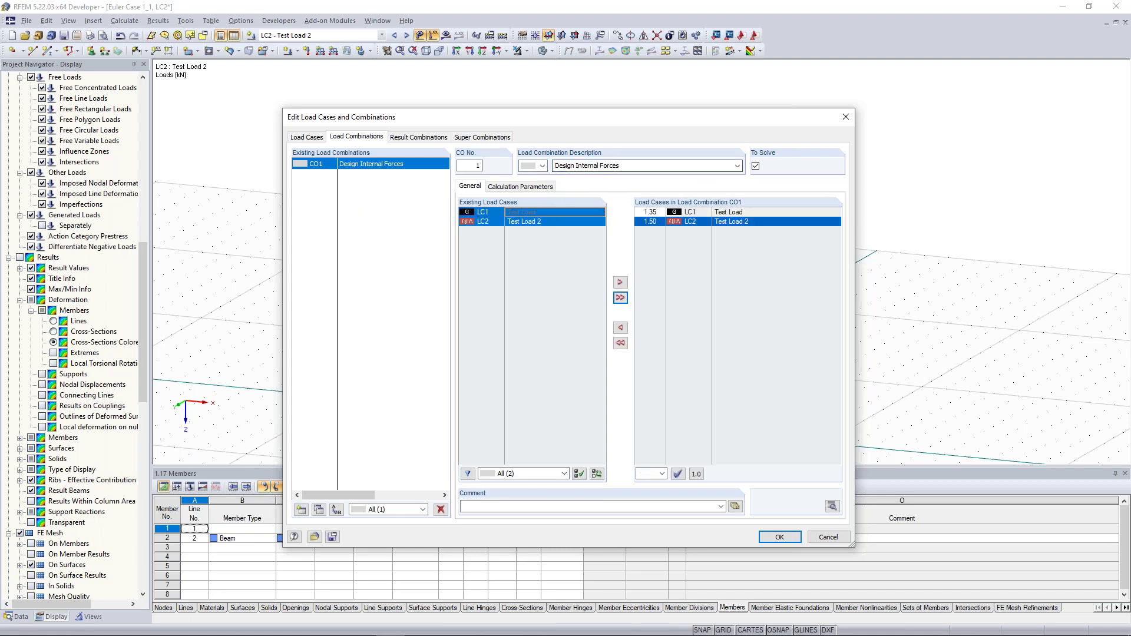
click(648, 222)
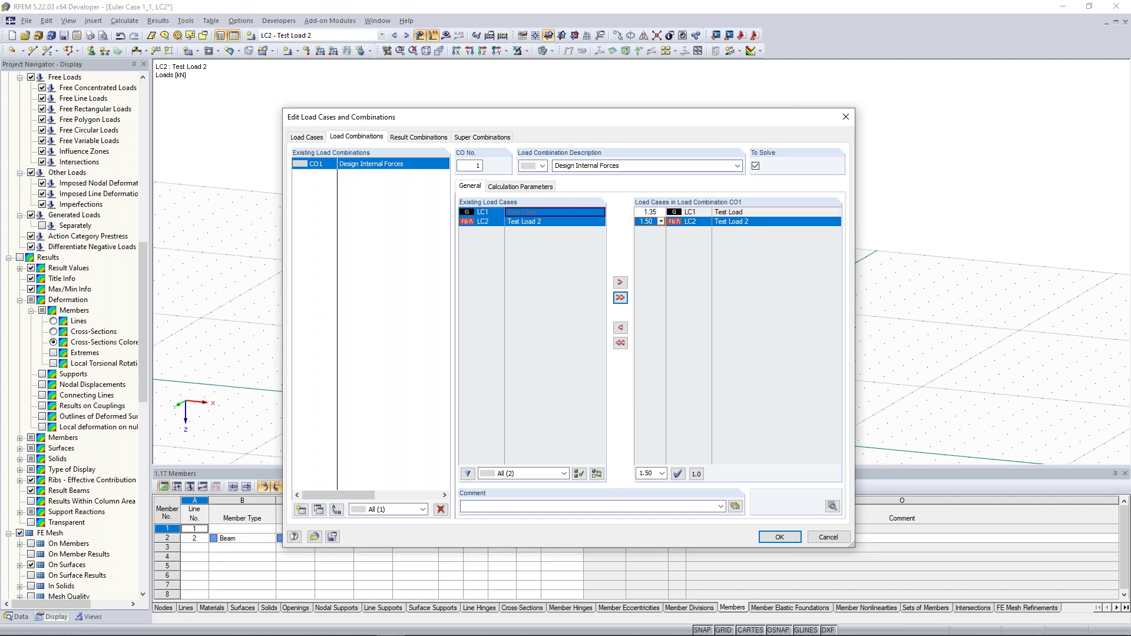
click(780, 537)
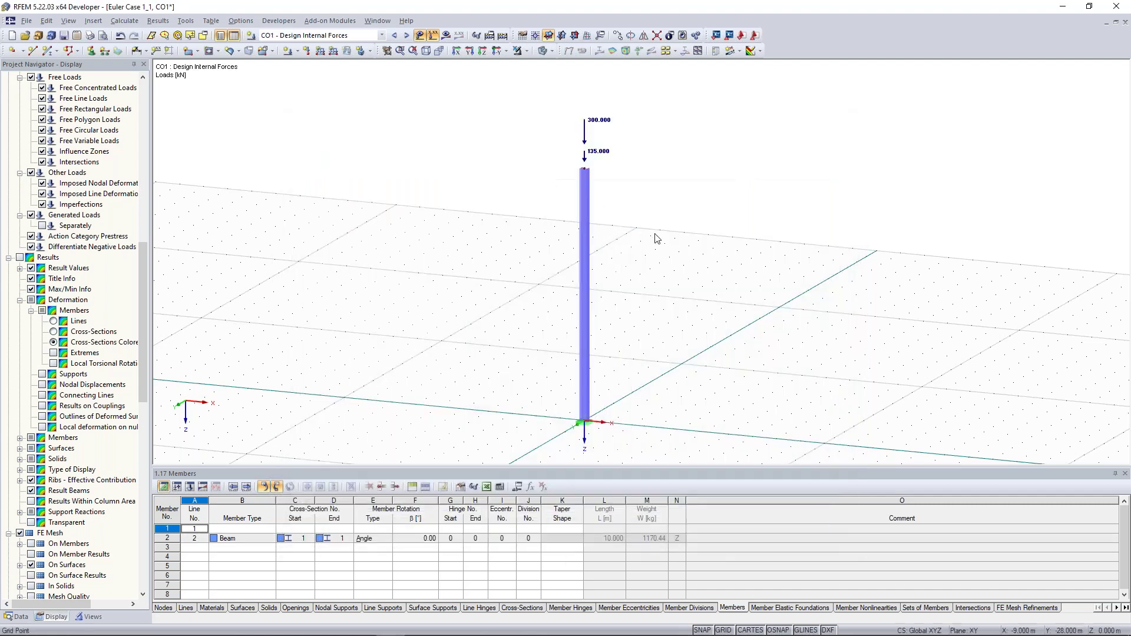
Examine the factored nodal loads of combination CO1 at the head of the column.
ctrl+middle_drag(414, 140, 475, 138)
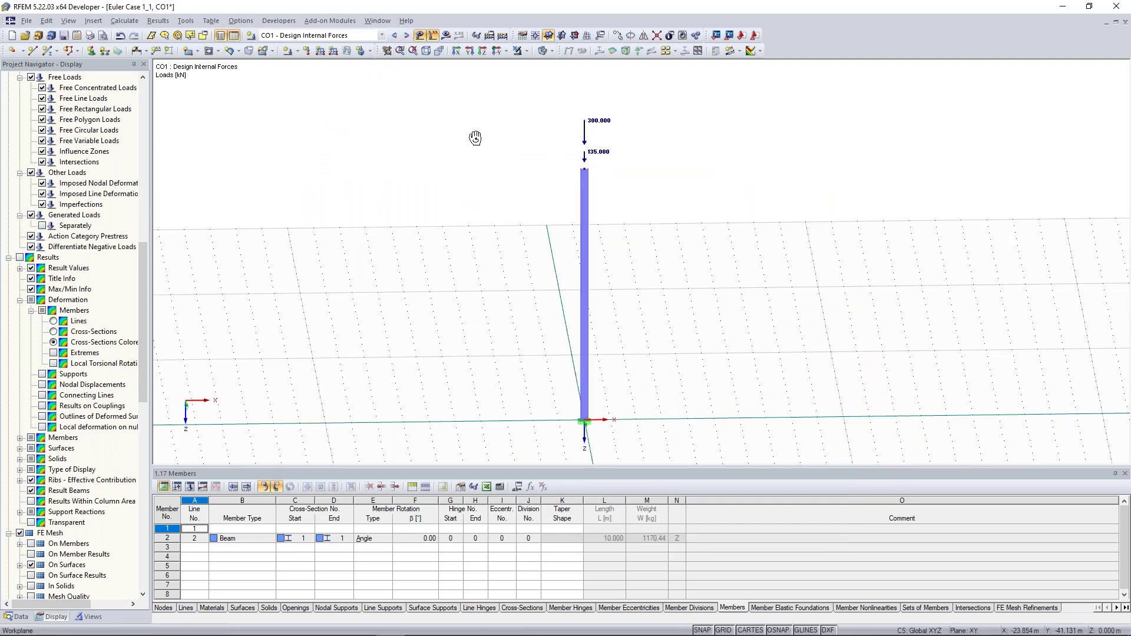
ctrl+middle_drag(475, 138, 490, 142)
scroll(586, 157, up, 2)
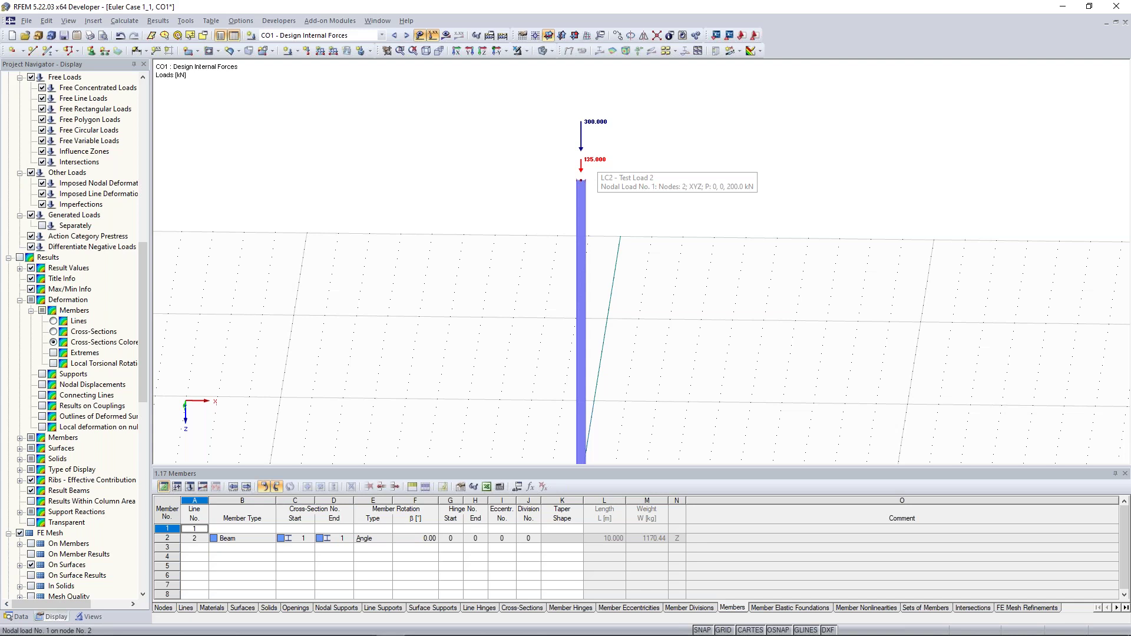
scroll(387, 151, down, 4)
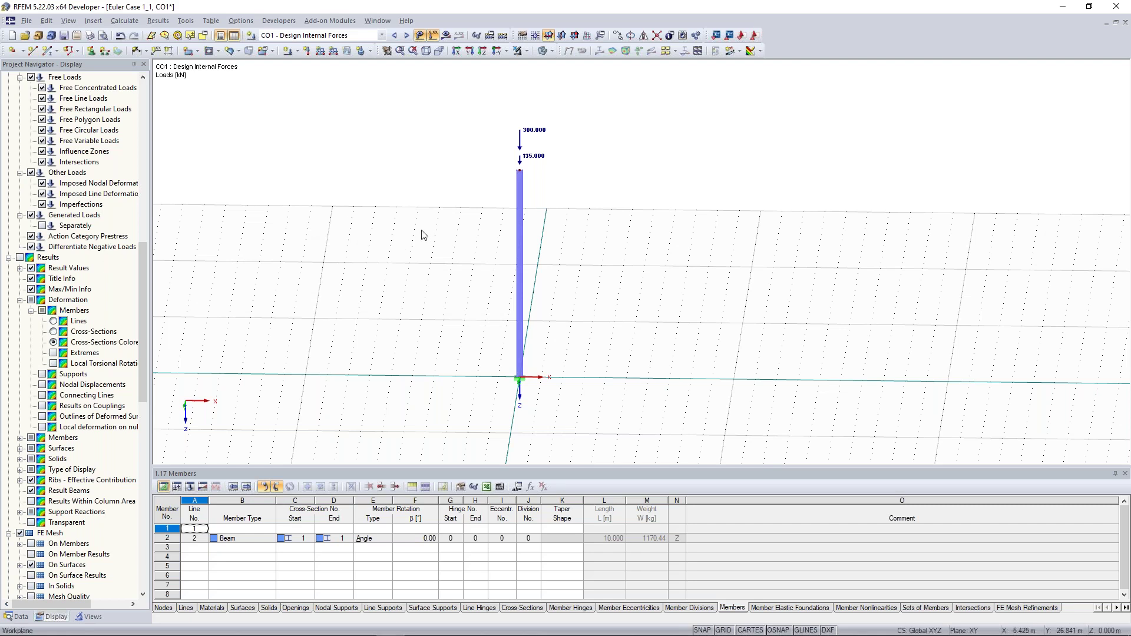
ctrl+middle_drag(419, 232, 389, 240)
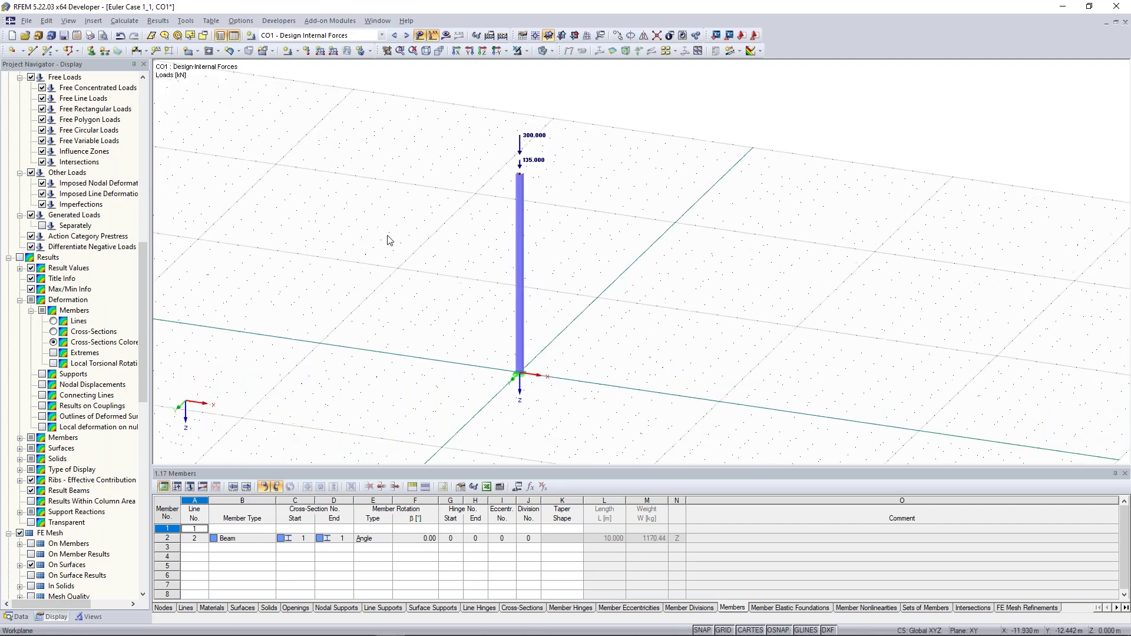
Review the plausibility check options without running the check, and look through the available model check functions.
click(477, 36)
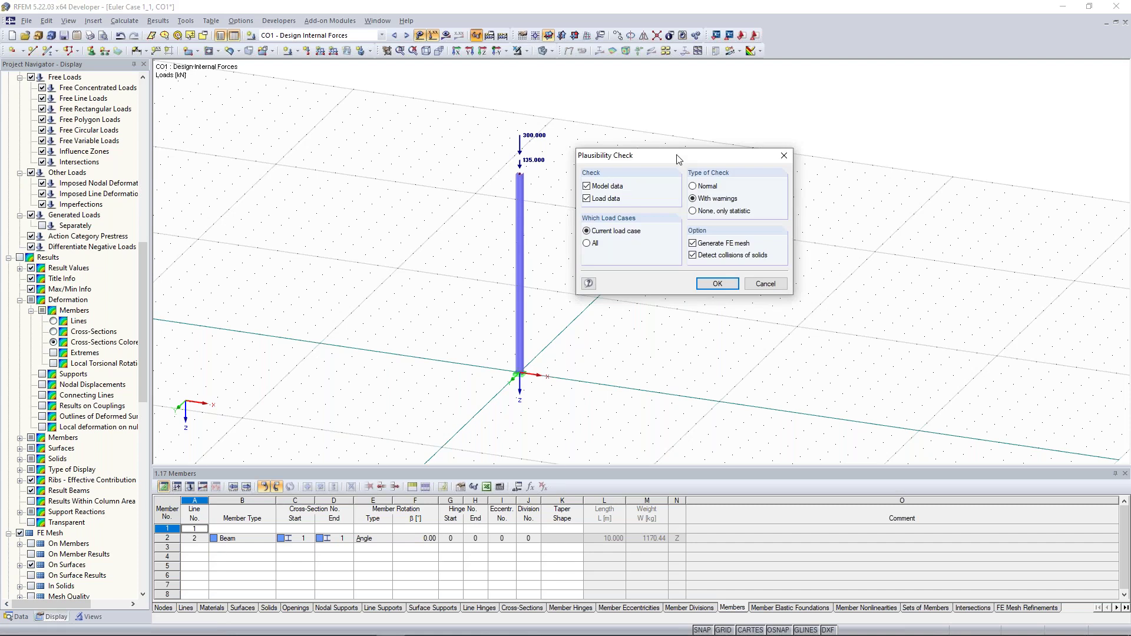
click(784, 155)
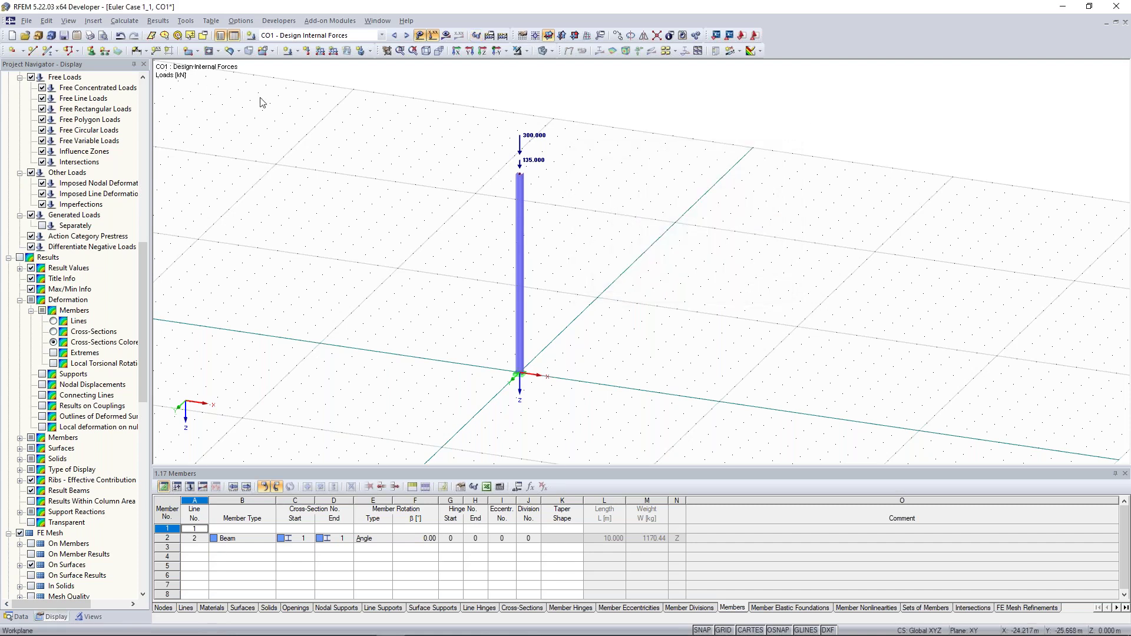
click(186, 21)
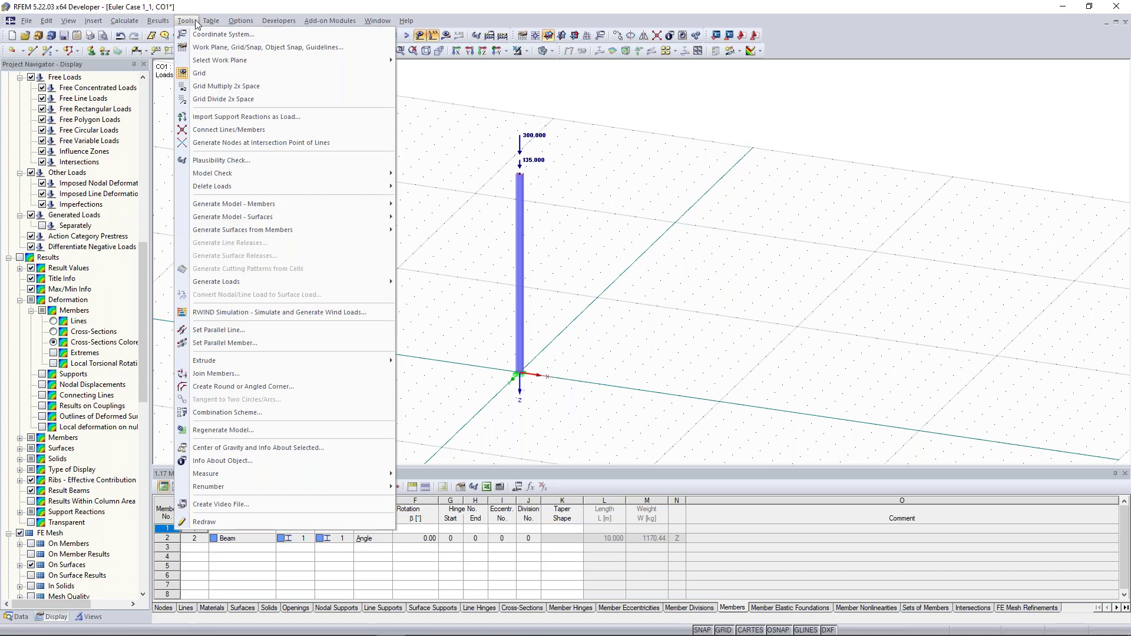
mouse_move(242, 170)
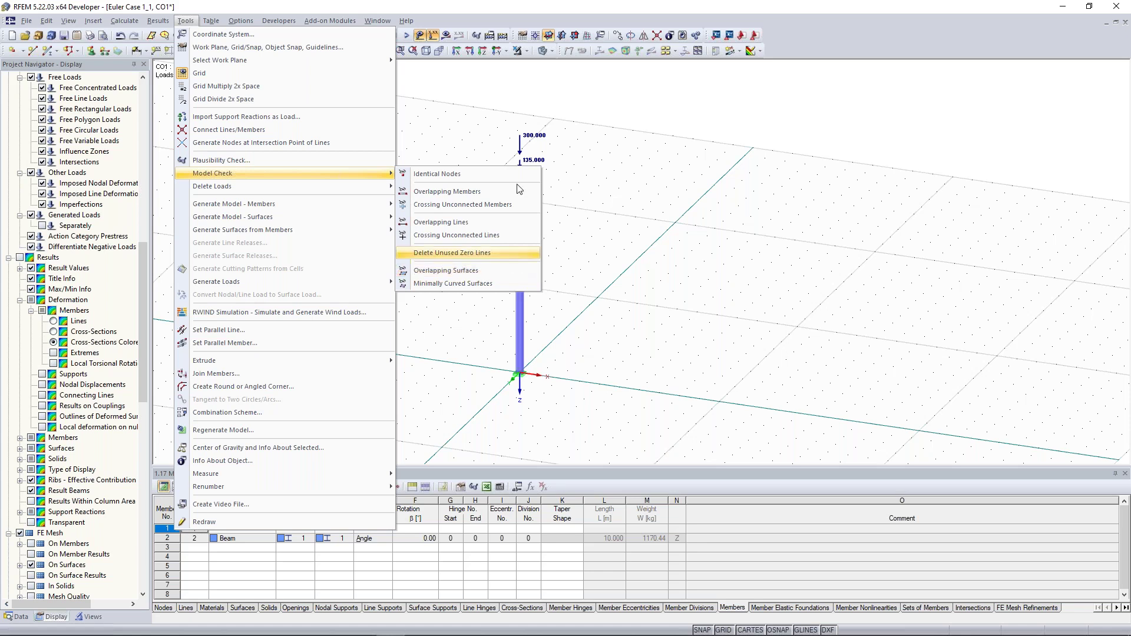
scroll(516, 182, up, 3)
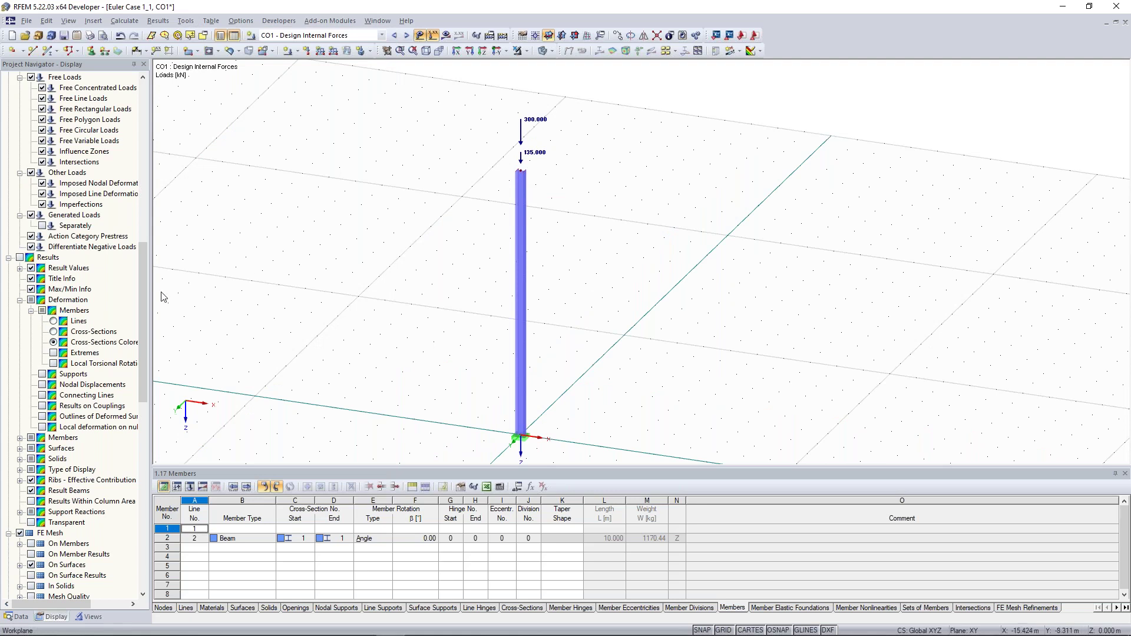
Locate the RF-JOINTS add-on module in the project data, widen the navigator to read its name, and inspect the column head.
scroll(142, 312, down, 1)
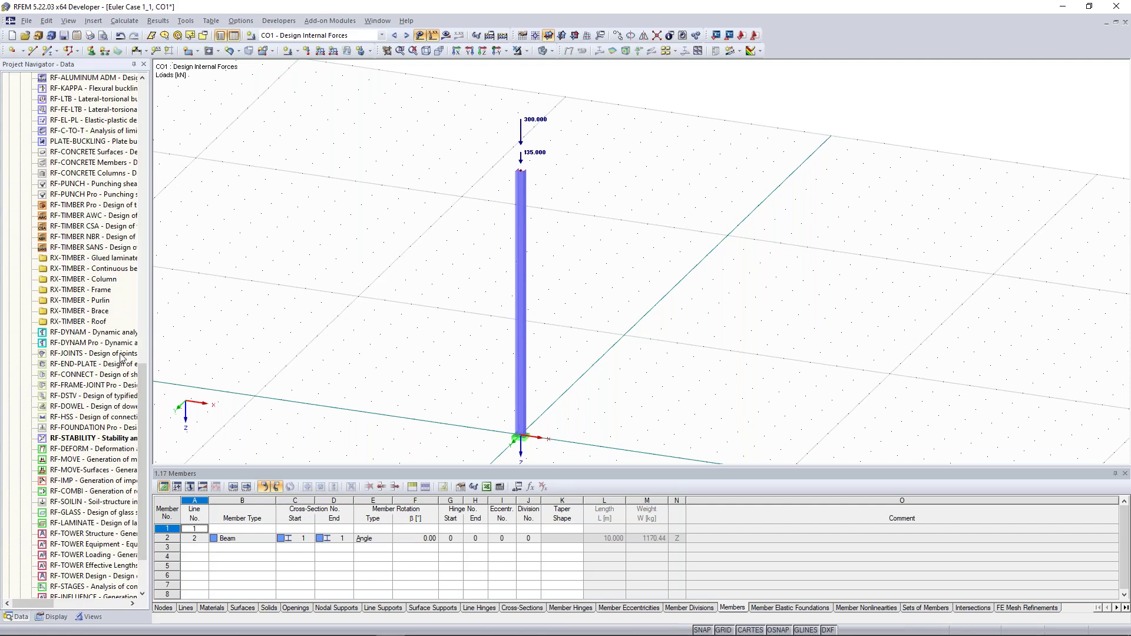
click(83, 354)
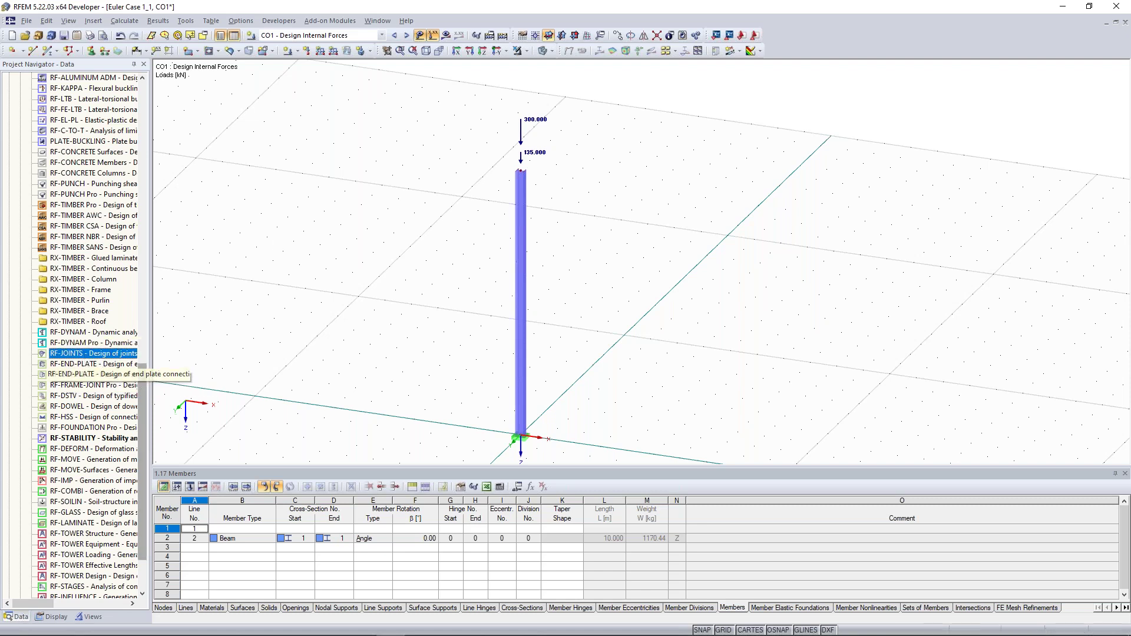
drag(154, 389, 173, 381)
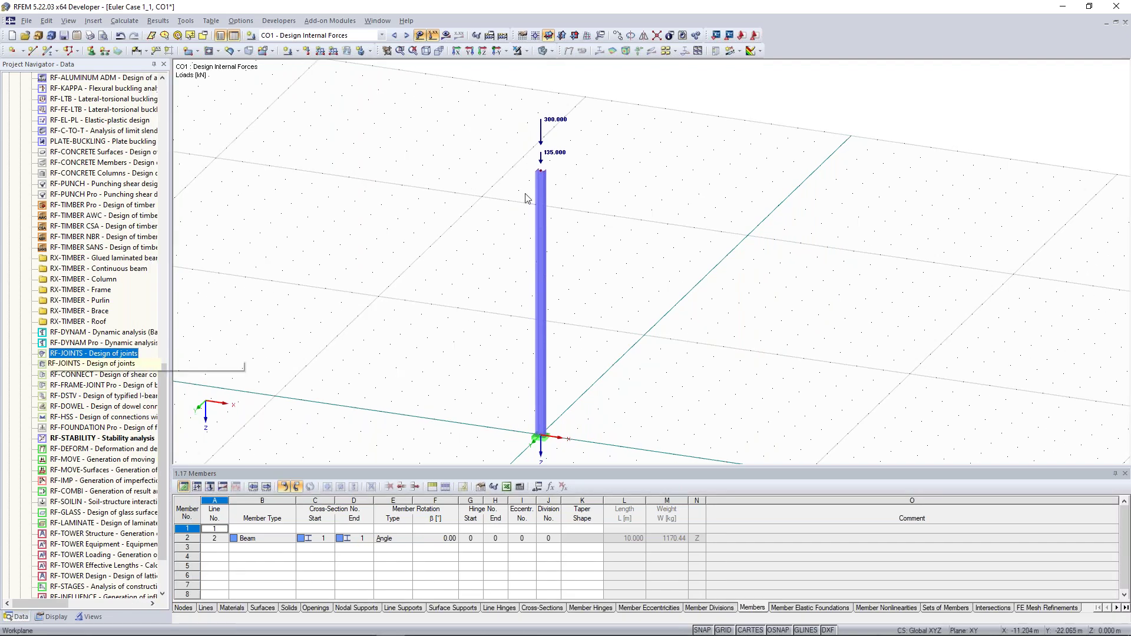
scroll(541, 179, up, 3)
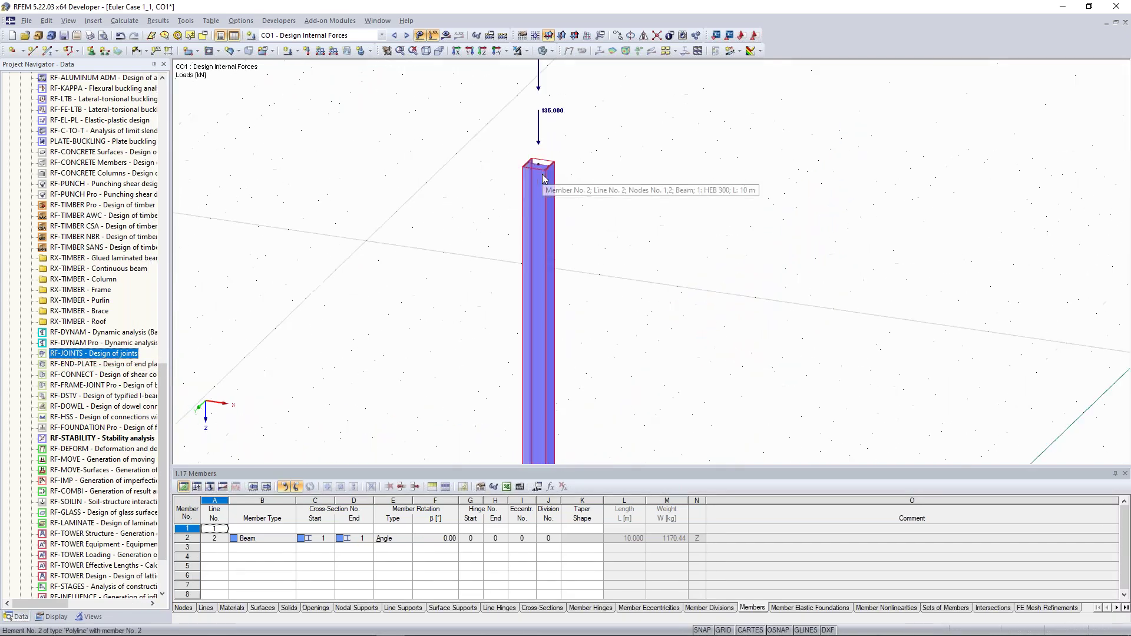
scroll(541, 187, down, 2)
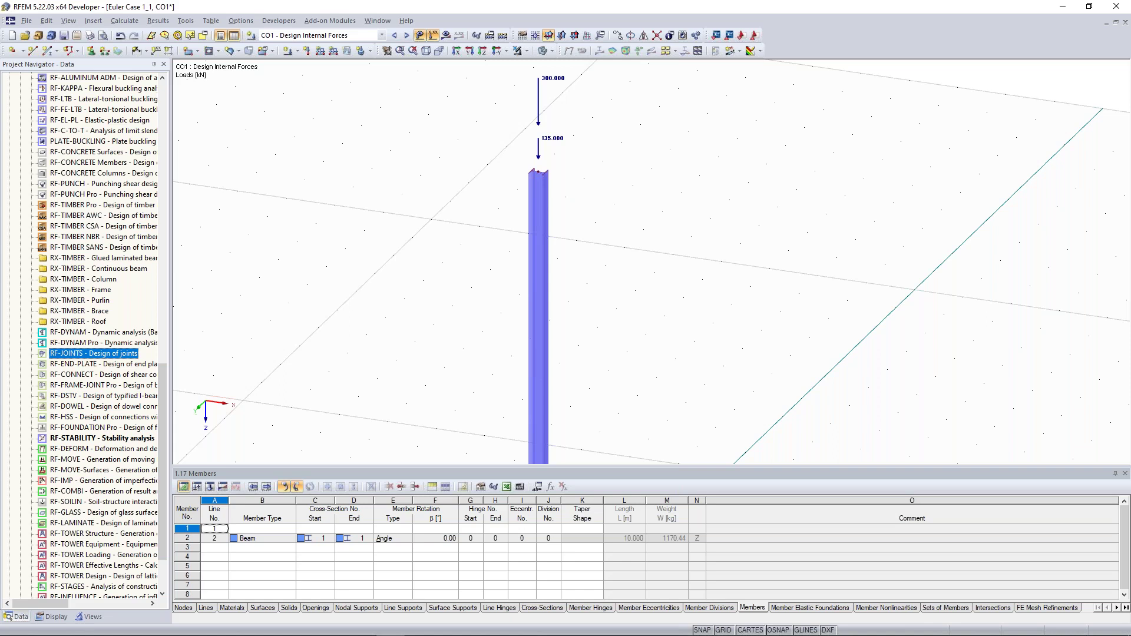
Open the RF-STEEL EC3 add-on module and display the stability settings in its design details.
scroll(116, 340, up, 7)
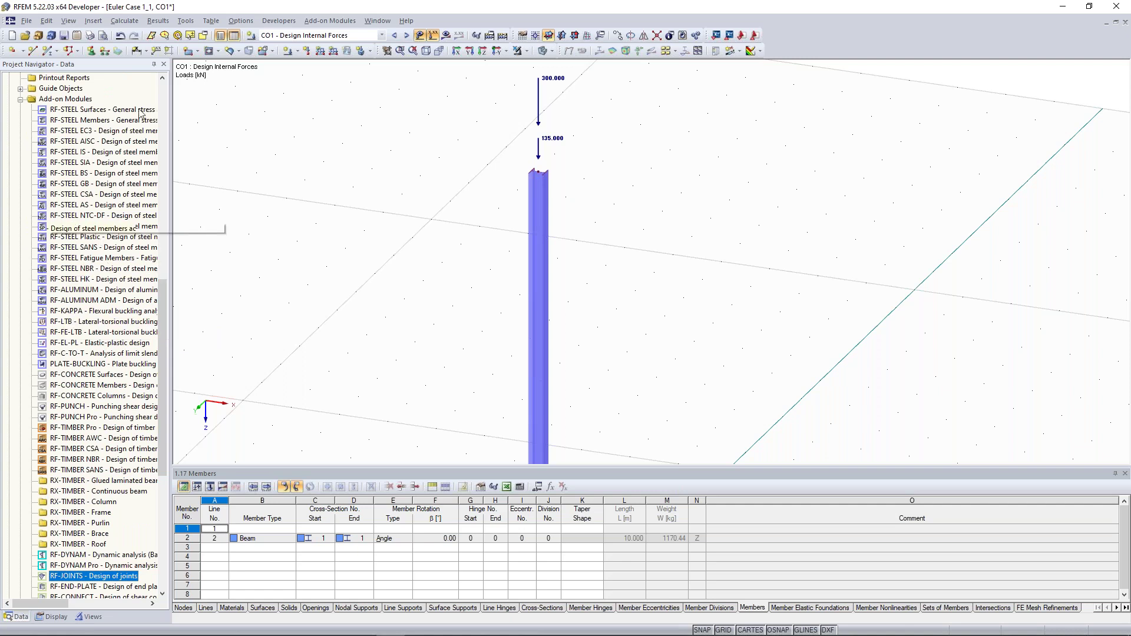
double_click(107, 131)
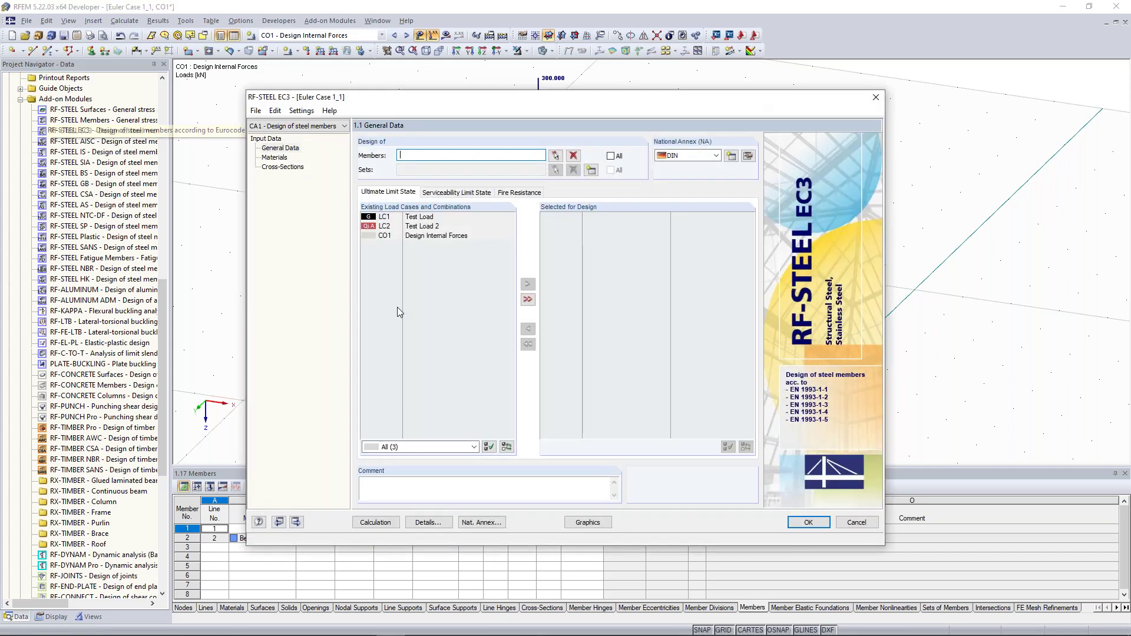
click(425, 524)
click(431, 141)
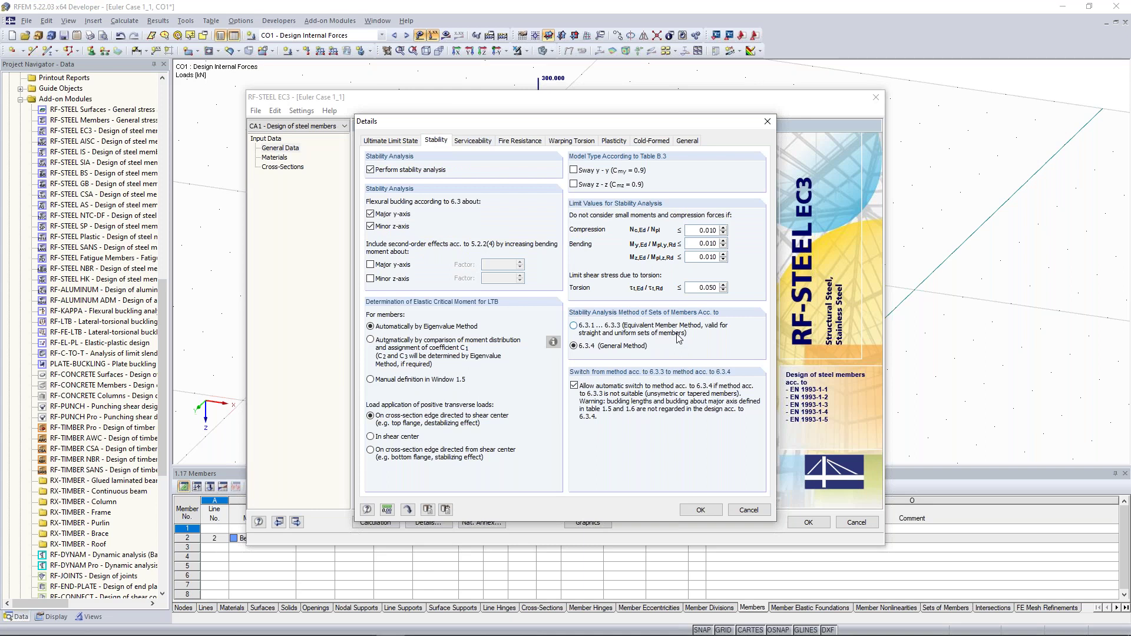
Close the design details and leave the RF-STEEL EC3 module, saving its changes.
click(767, 122)
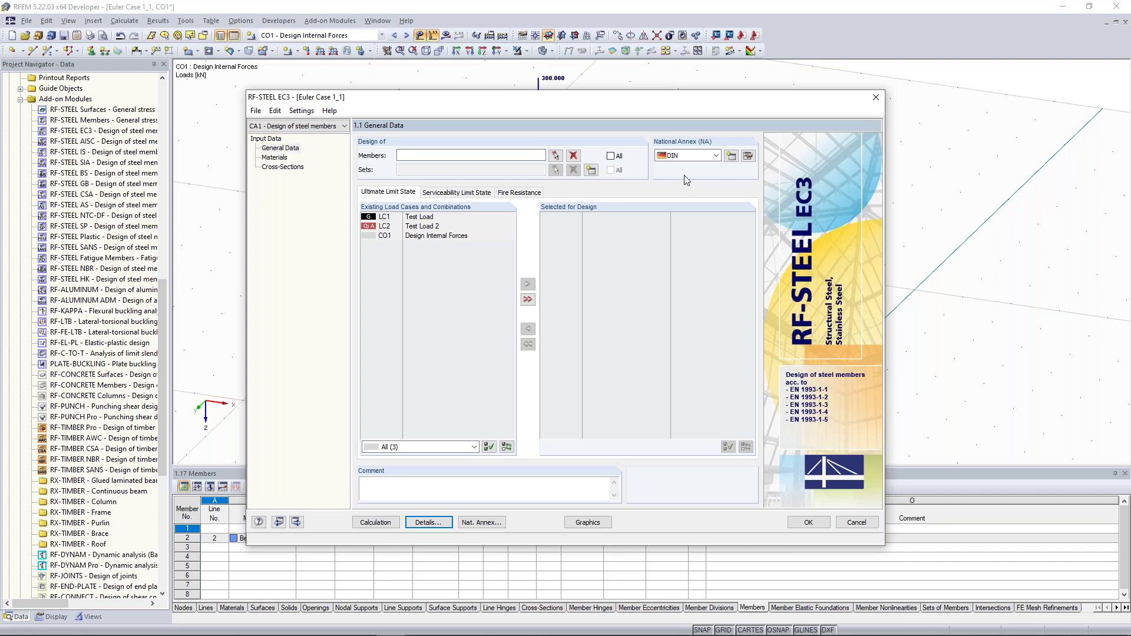
click(876, 97)
click(524, 339)
Open the RF-TIMBER Pro add-on module, select all load cases and combinations for design, and display the members' effective lengths.
double_click(88, 428)
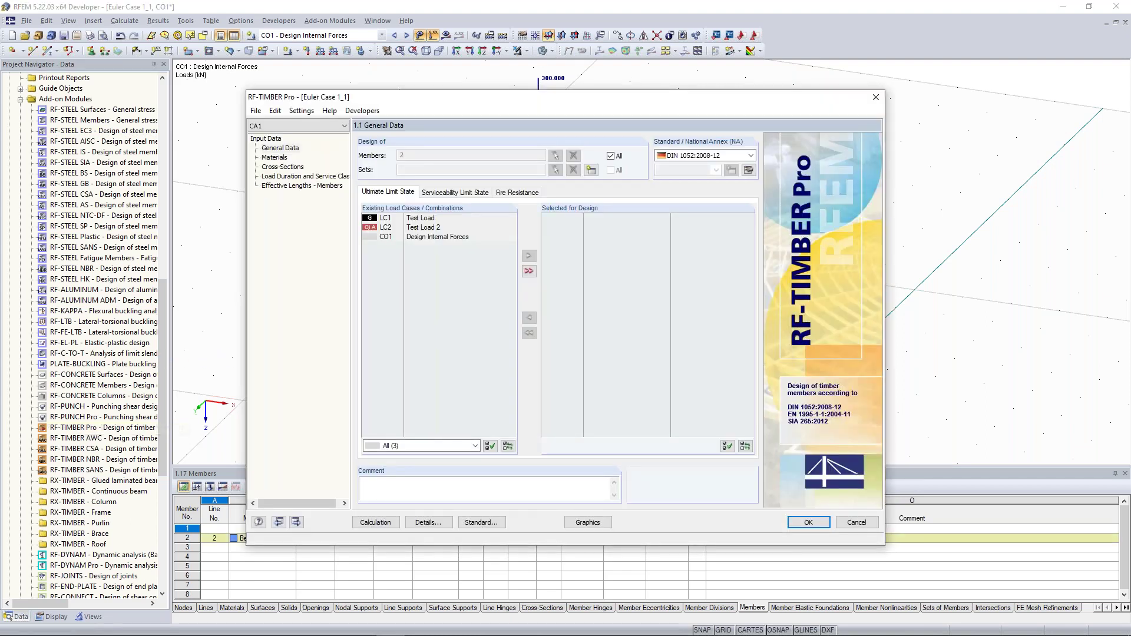
click(307, 185)
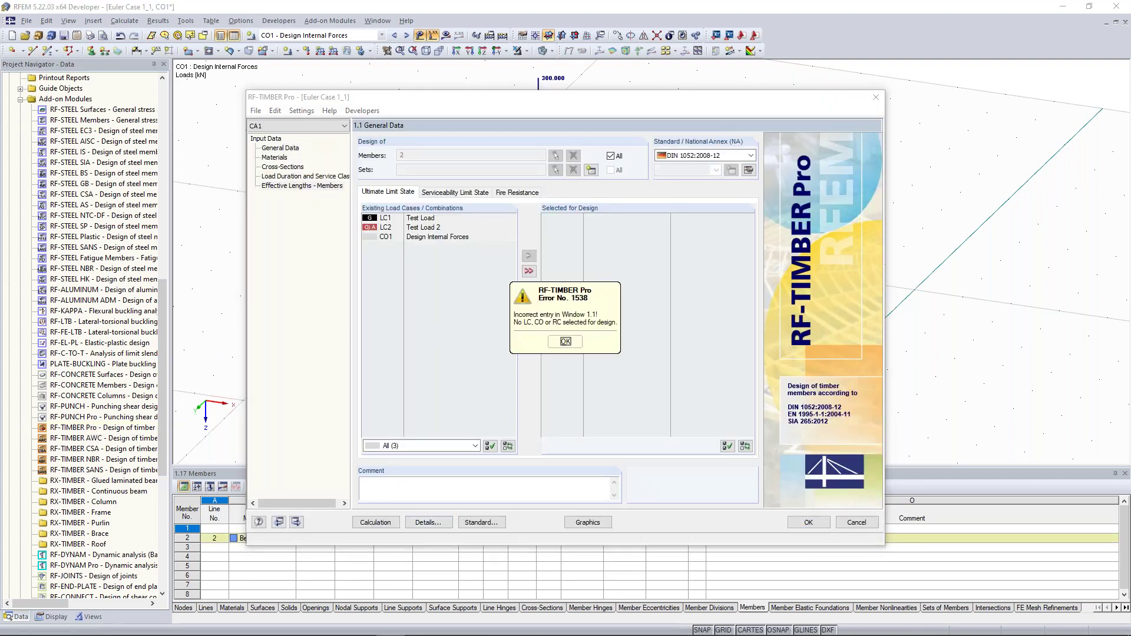
click(566, 342)
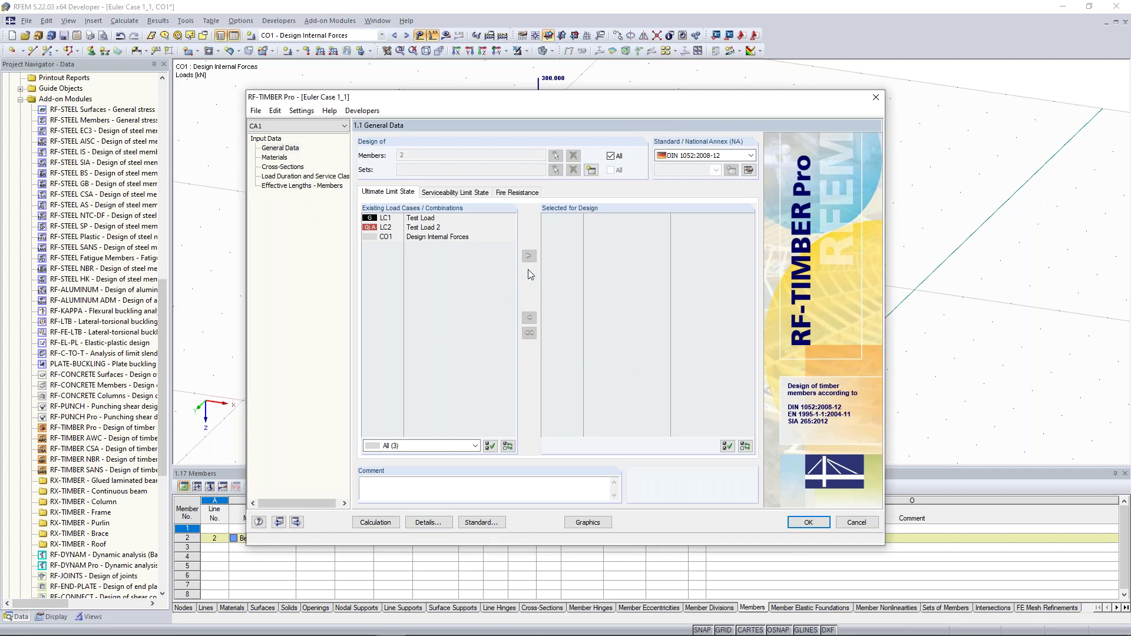
click(529, 271)
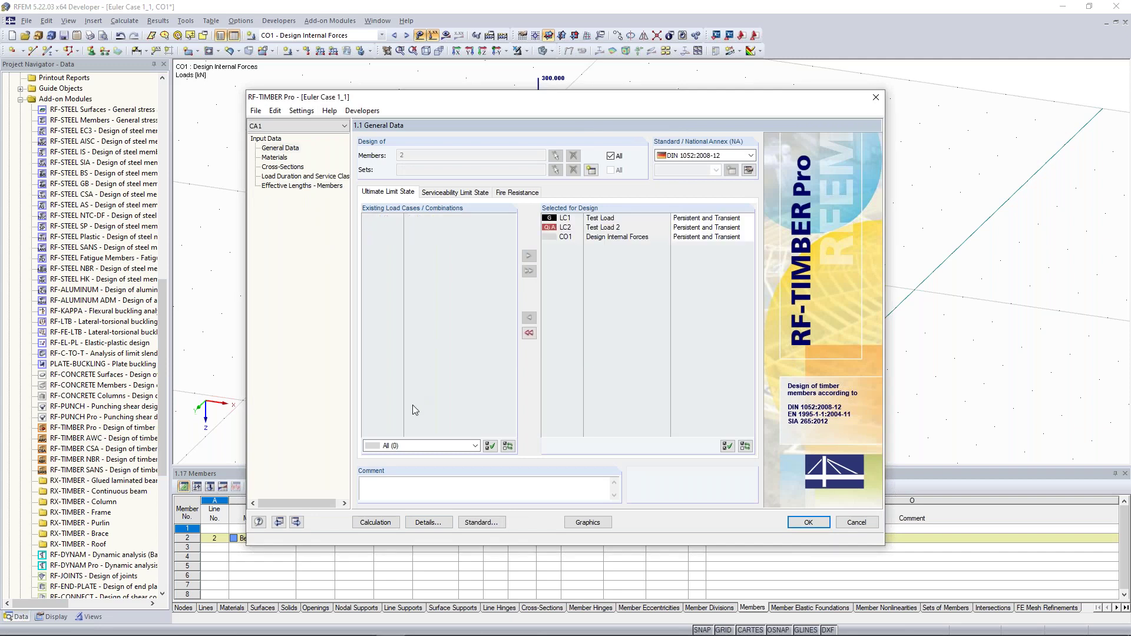
click(316, 187)
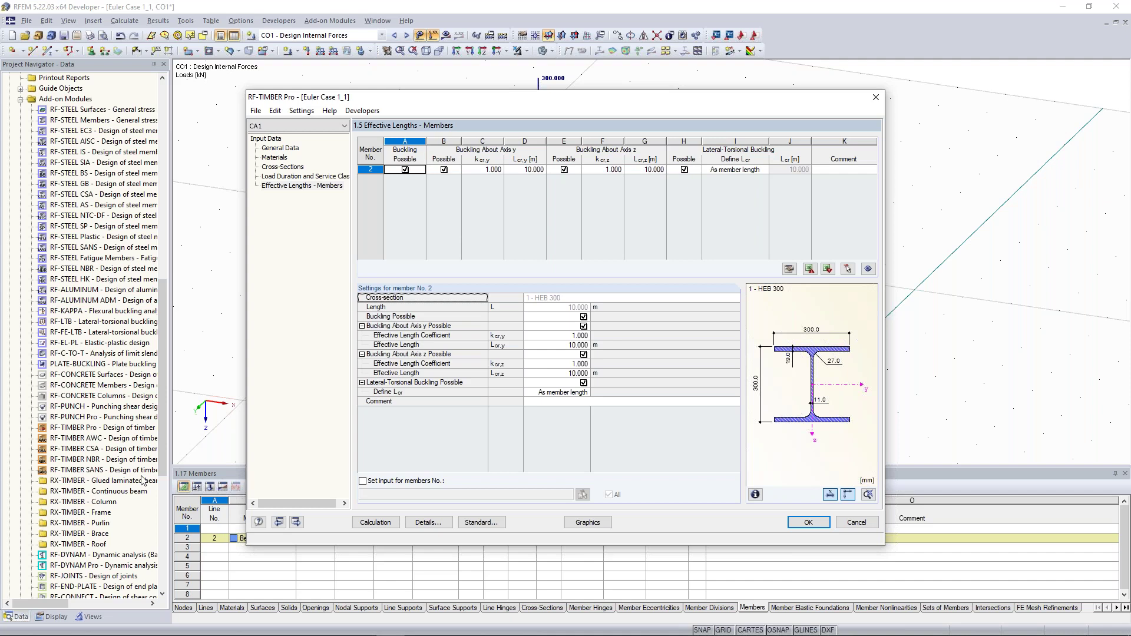
Choose importing member 2's effective length factors from RF-STABILITY for buckling about both axes, and cancel the selection.
click(528, 171)
click(541, 170)
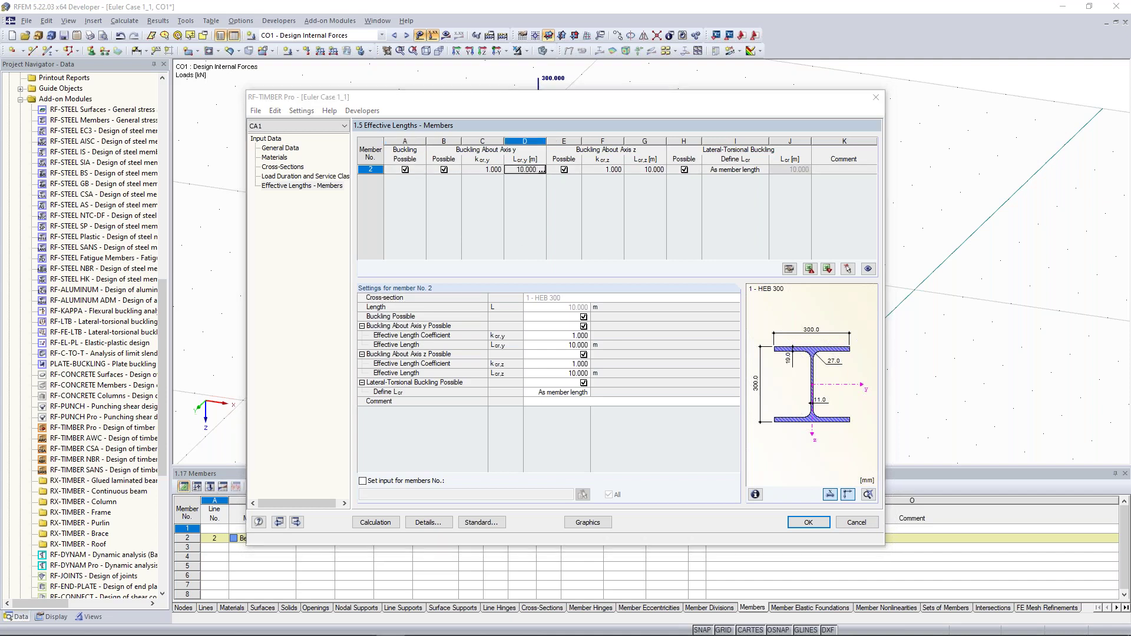
click(558, 283)
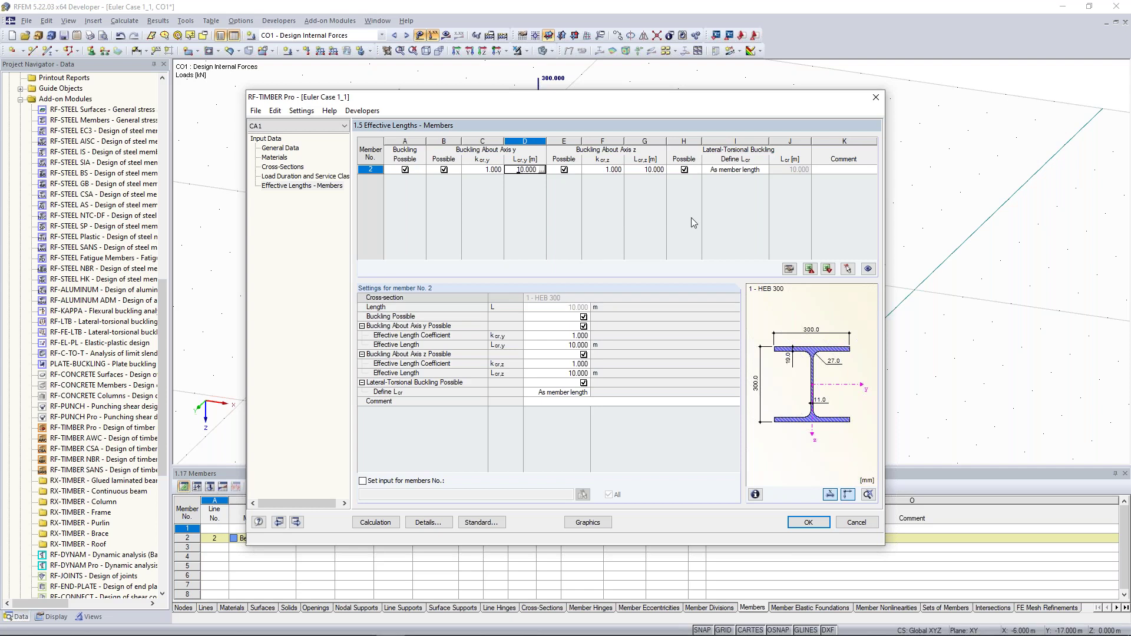
click(585, 337)
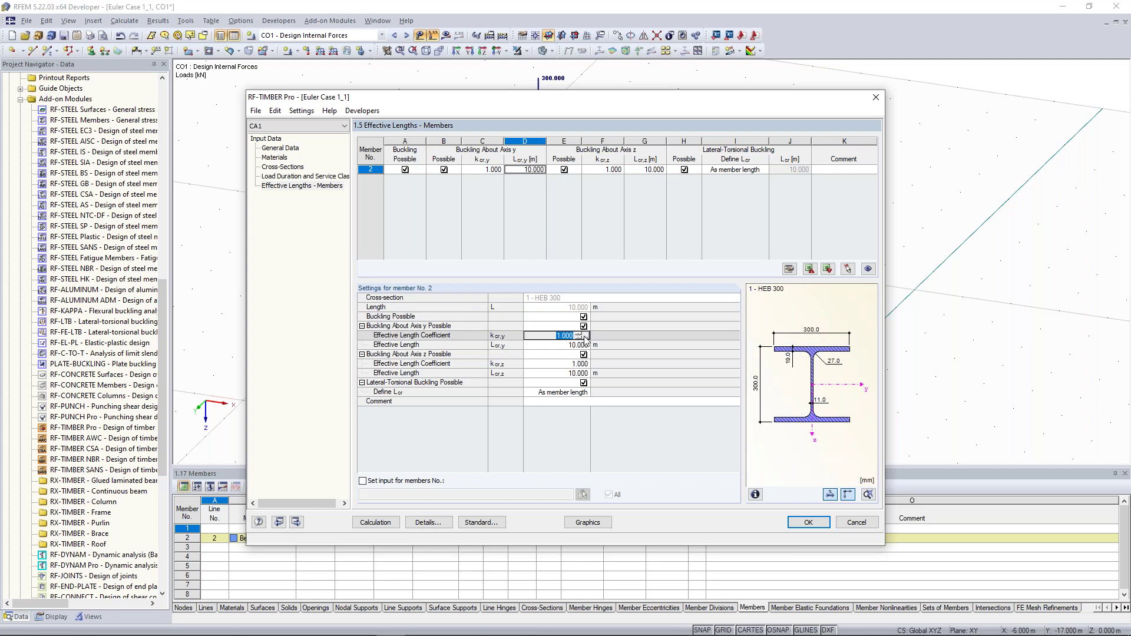
click(584, 336)
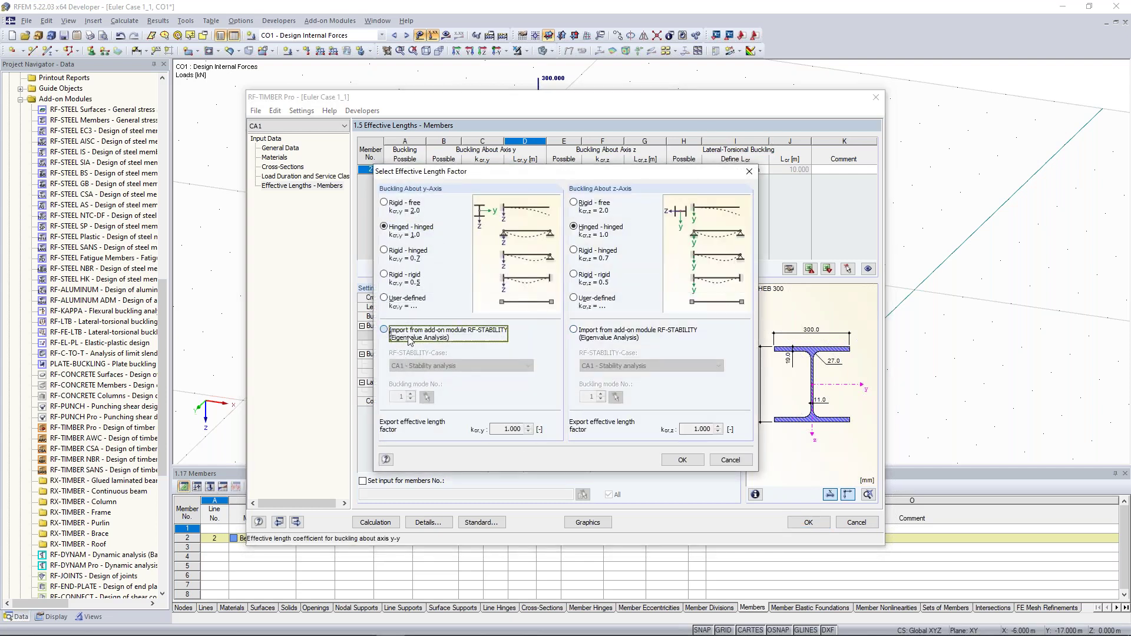
click(411, 337)
click(591, 337)
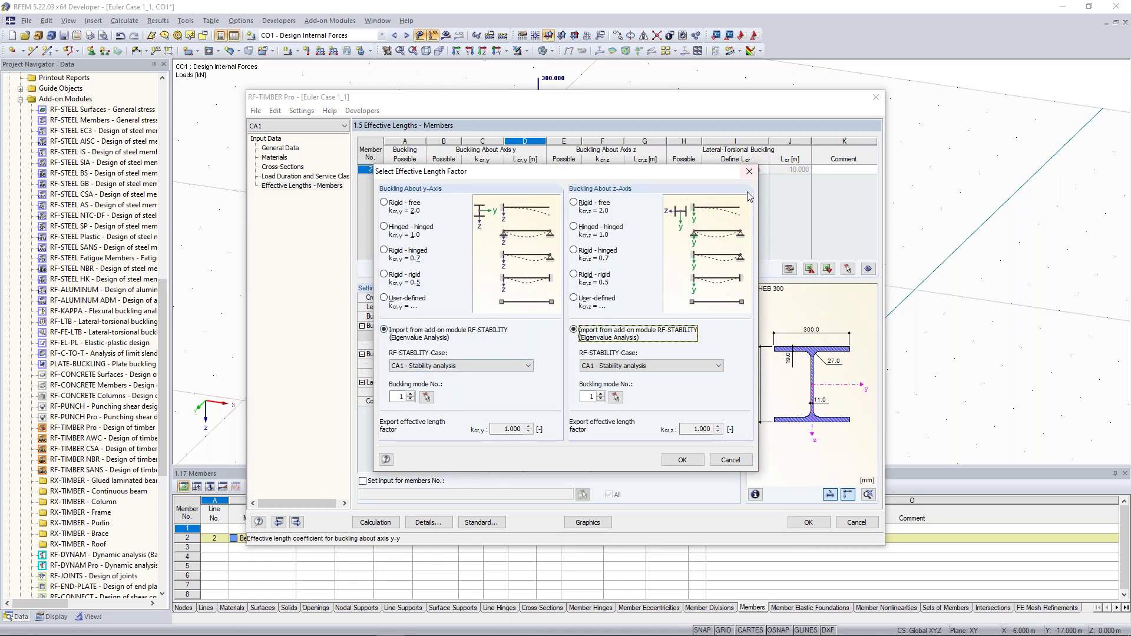
click(749, 172)
Leave the RF-TIMBER Pro module without saving the changes to case CA1.
click(875, 101)
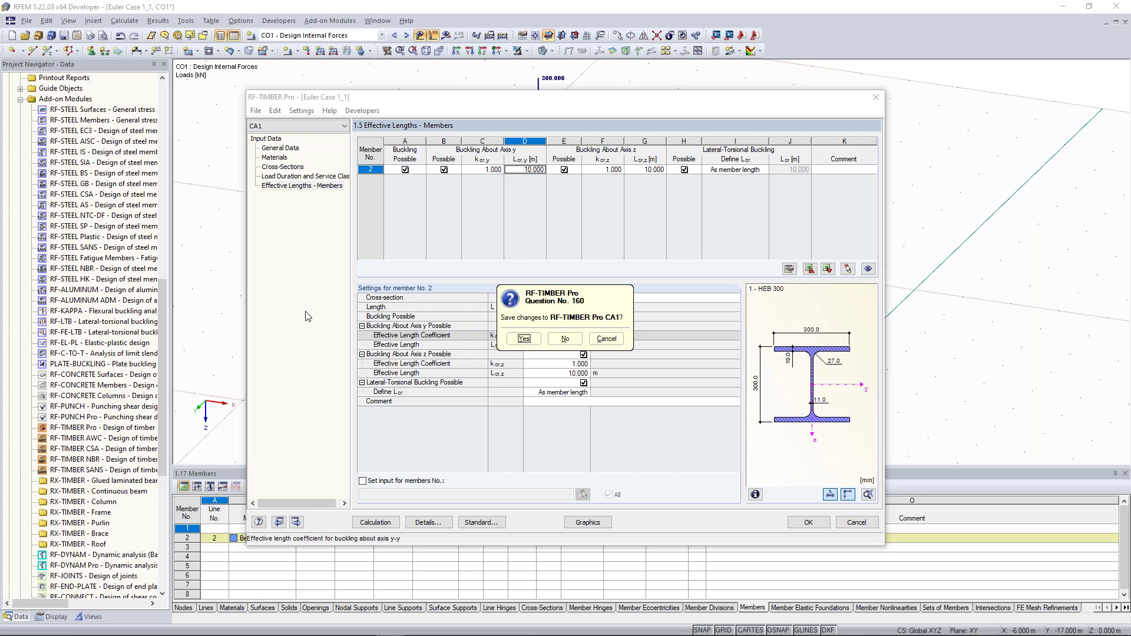
click(606, 338)
click(876, 97)
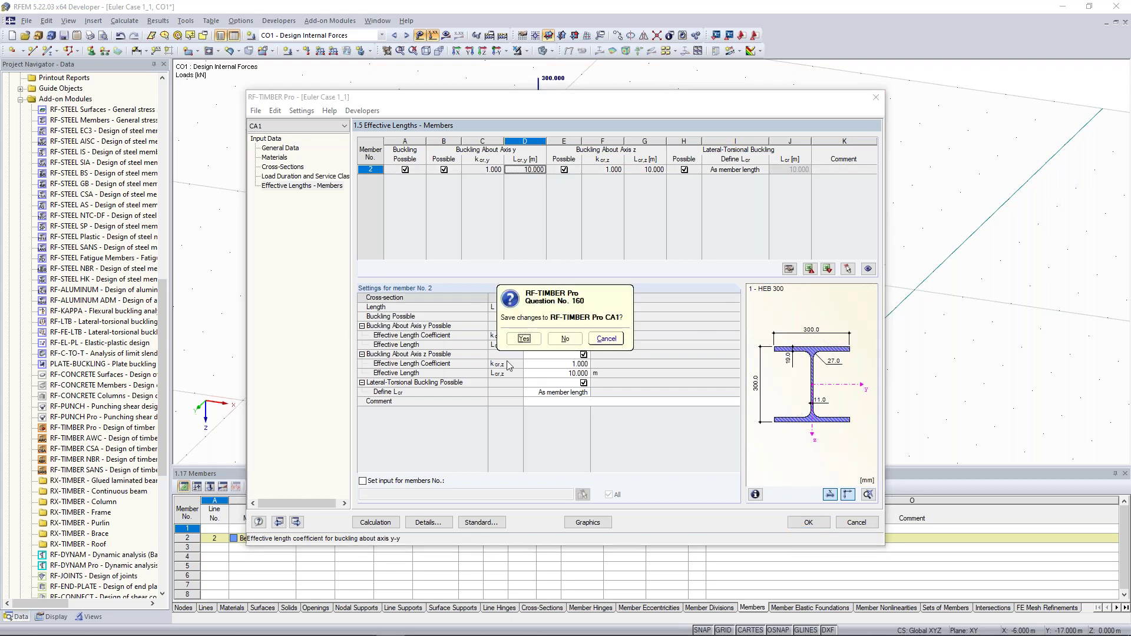
click(557, 339)
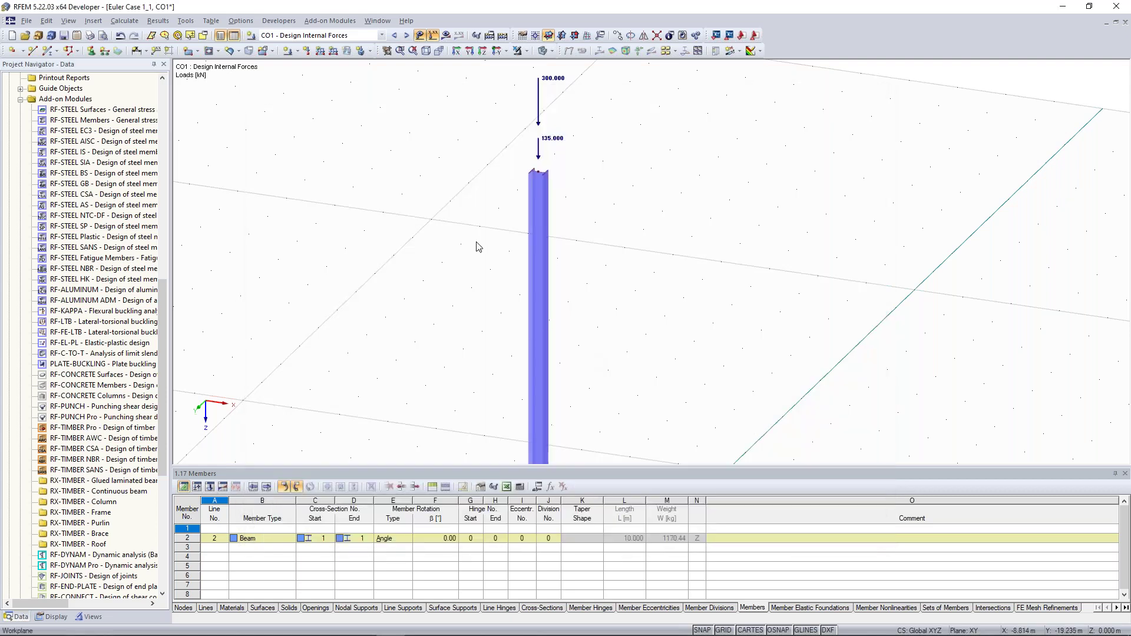
Open the model Halle 2 from the Downloads project in the Project Manager.
click(39, 36)
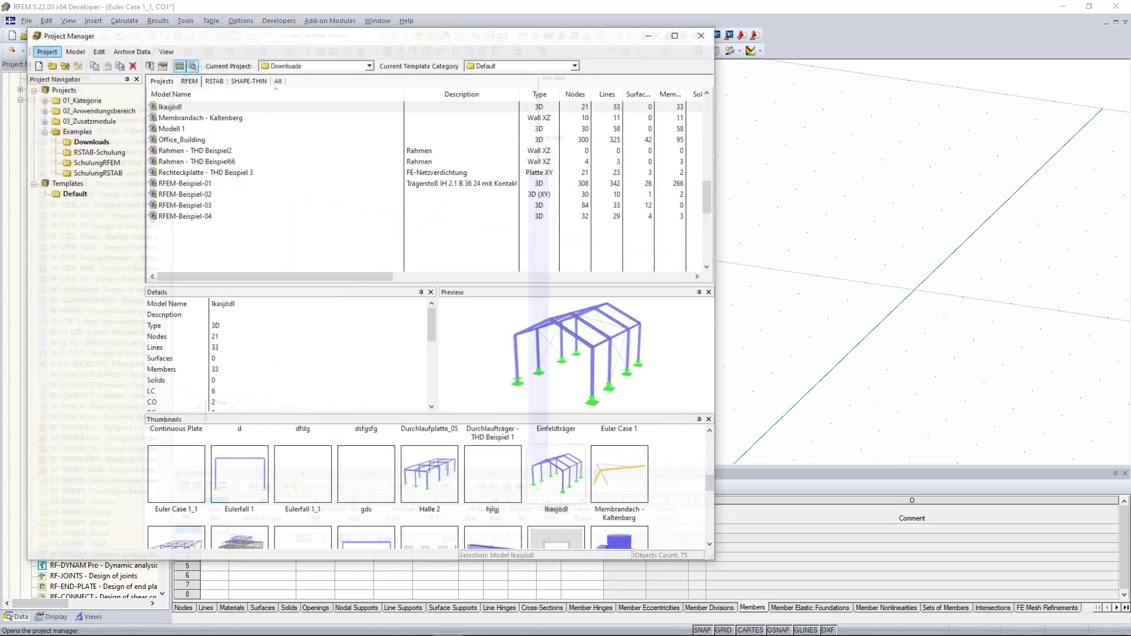
drag(716, 479, 706, 506)
scroll(565, 524, down, 1)
scroll(564, 524, down, 3)
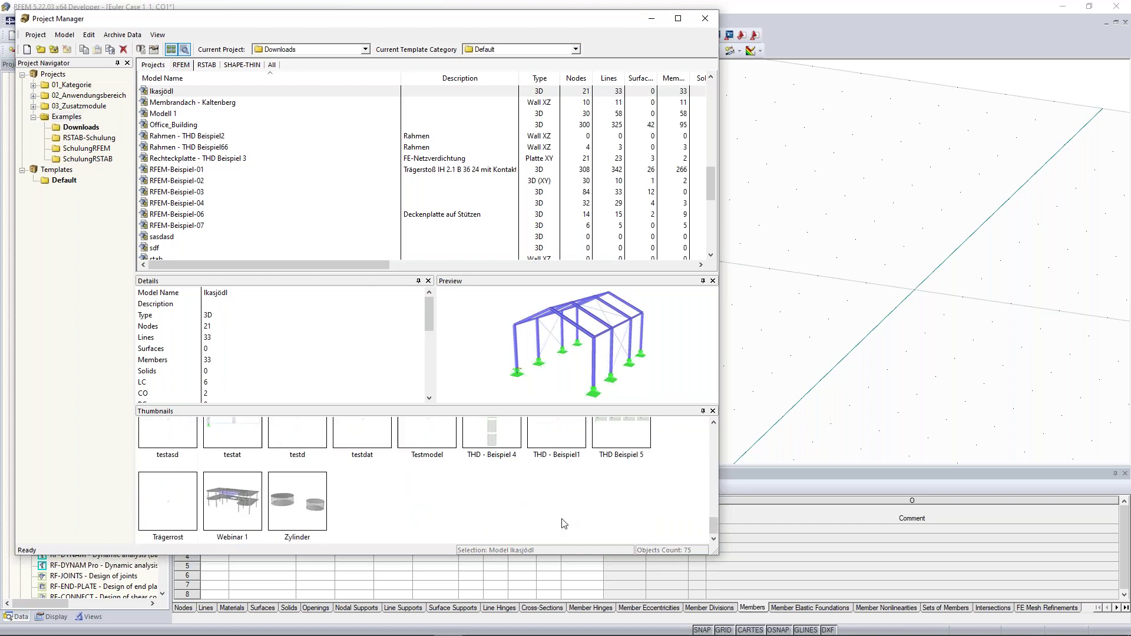
scroll(564, 524, up, 6)
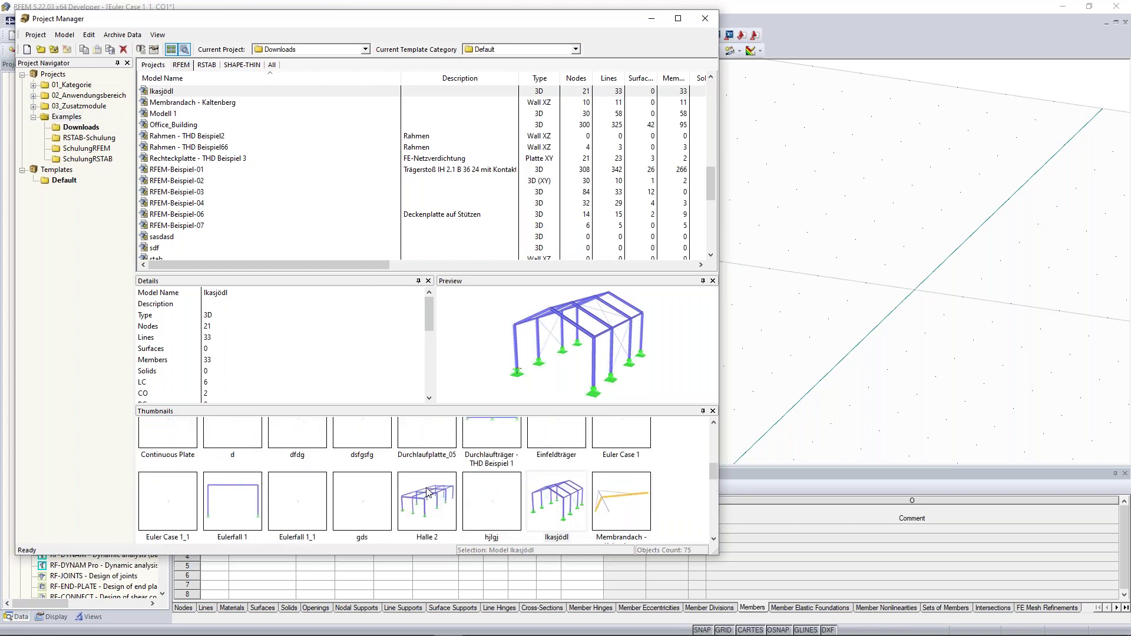
double_click(431, 504)
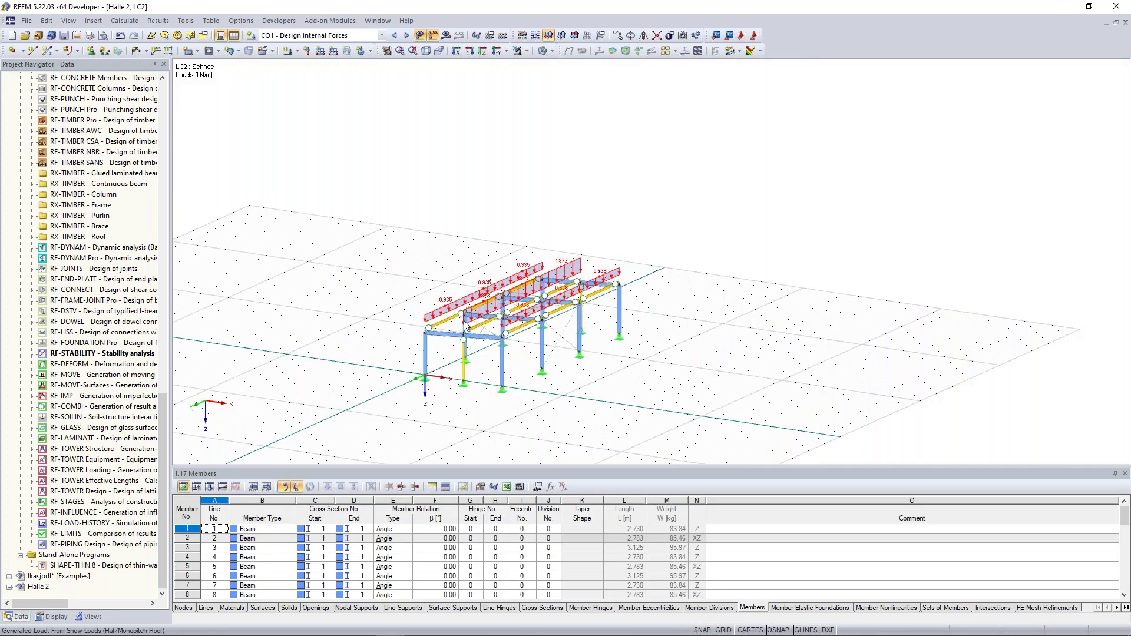
Create load case LC7 with the description "teste" in the Wind action category.
click(383, 36)
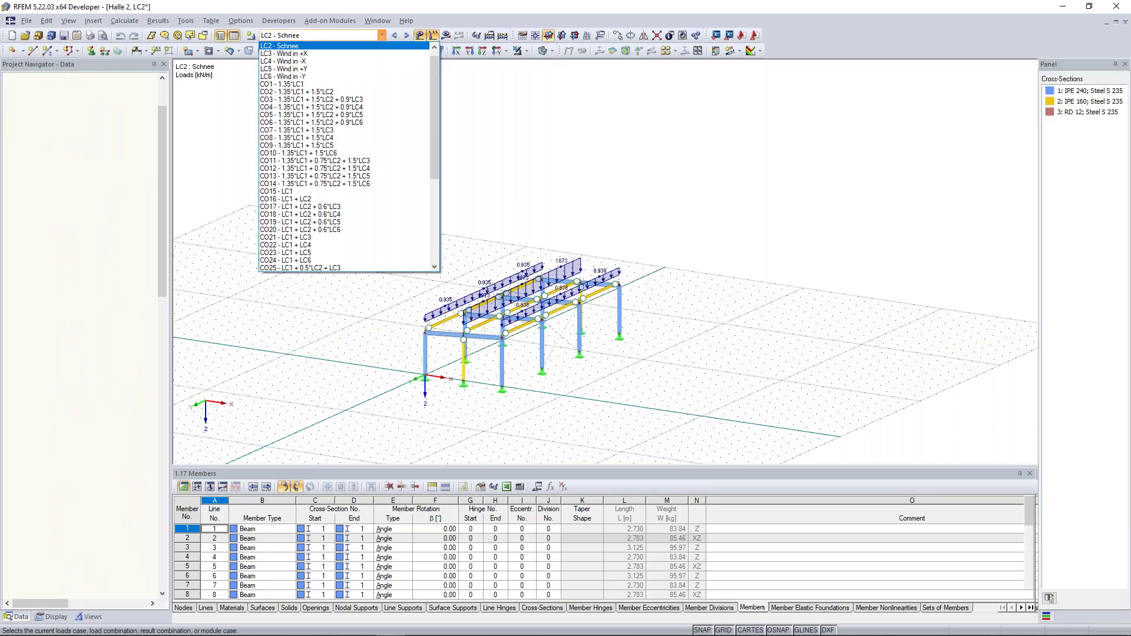
click(251, 36)
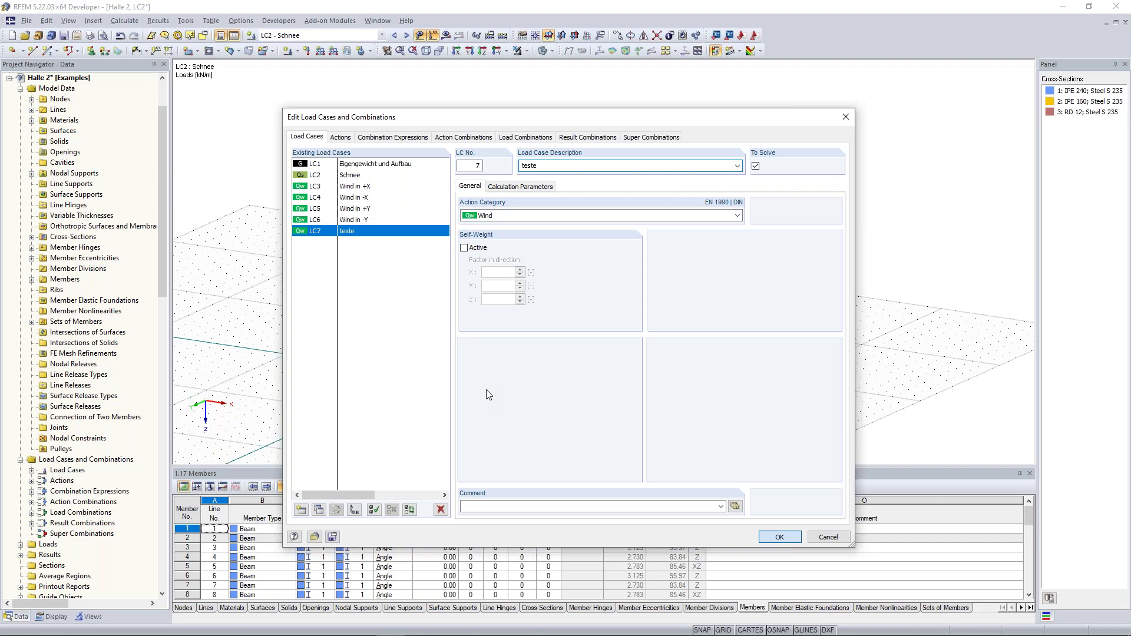
key(Return)
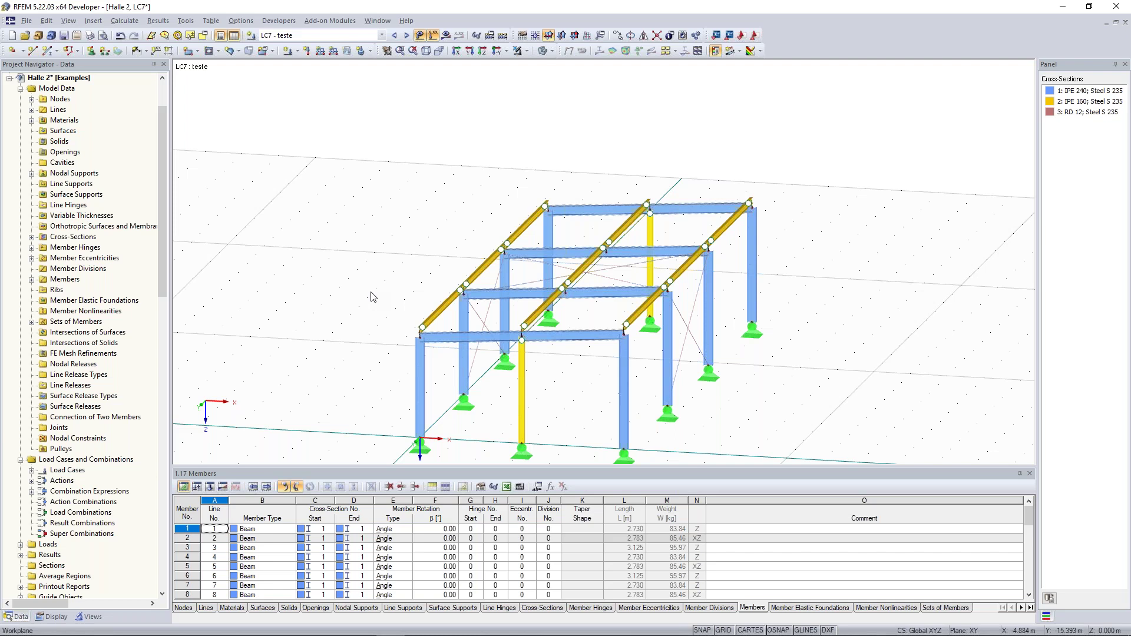
Define a new uniform member force load of 10 kN/m in the local z direction.
ctrl+middle_drag(356, 291, 386, 262)
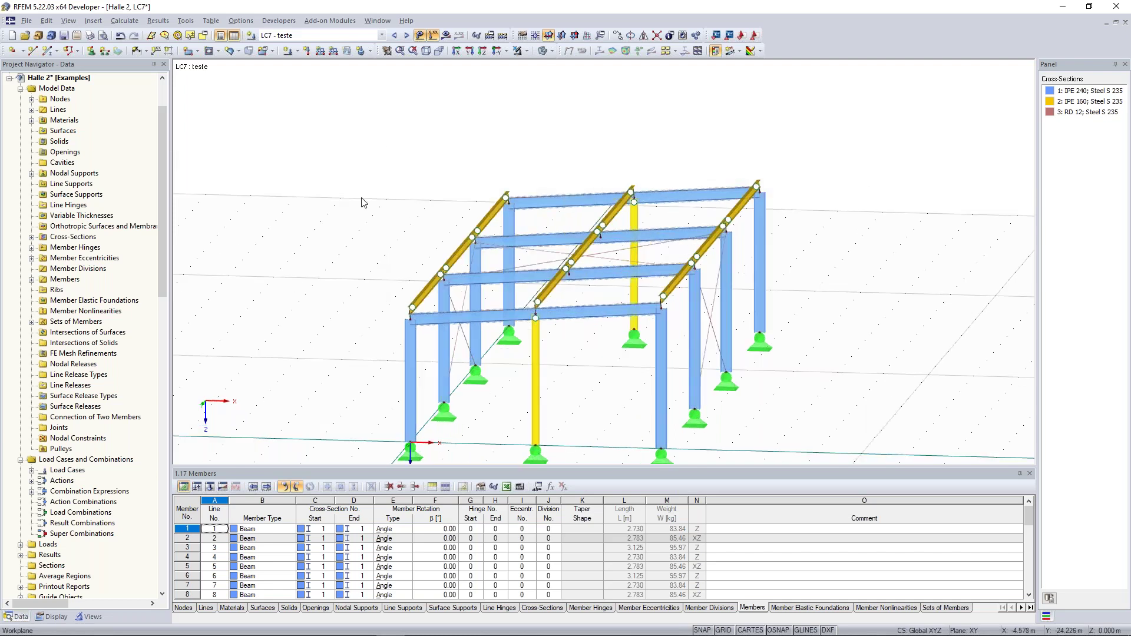
click(320, 52)
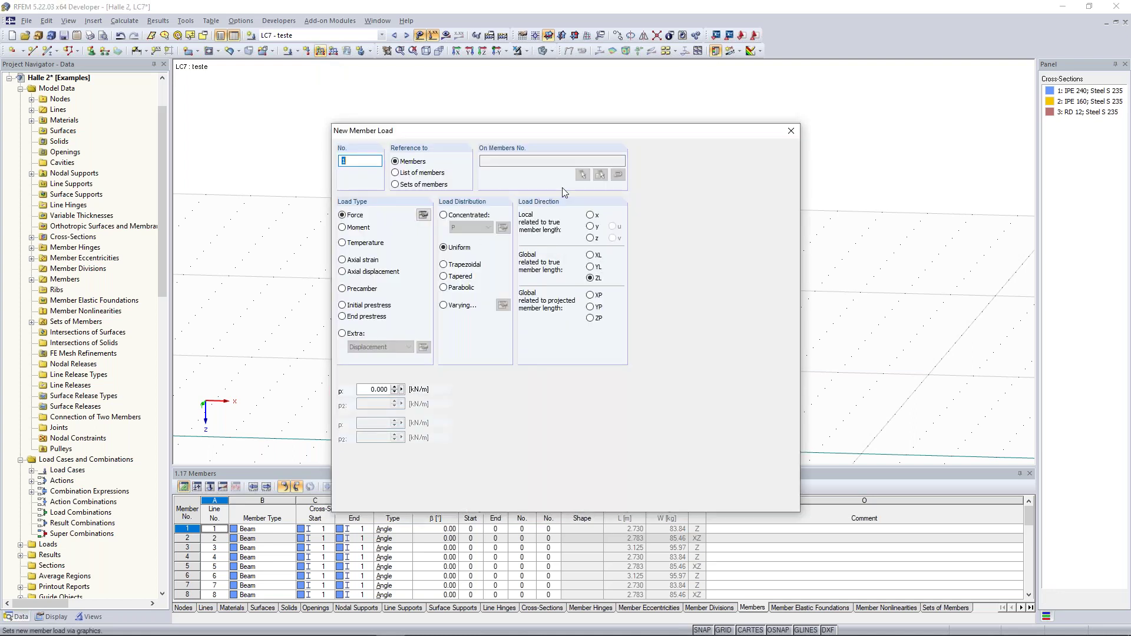
drag(583, 132, 274, 77)
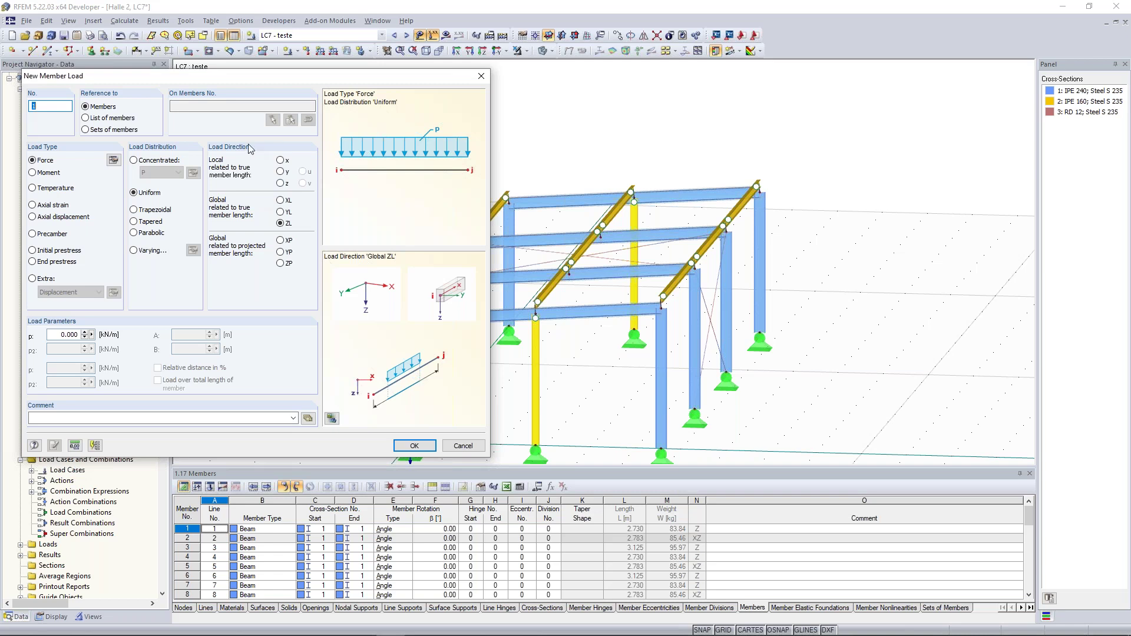
click(280, 183)
drag(59, 334, 116, 330)
text(10)
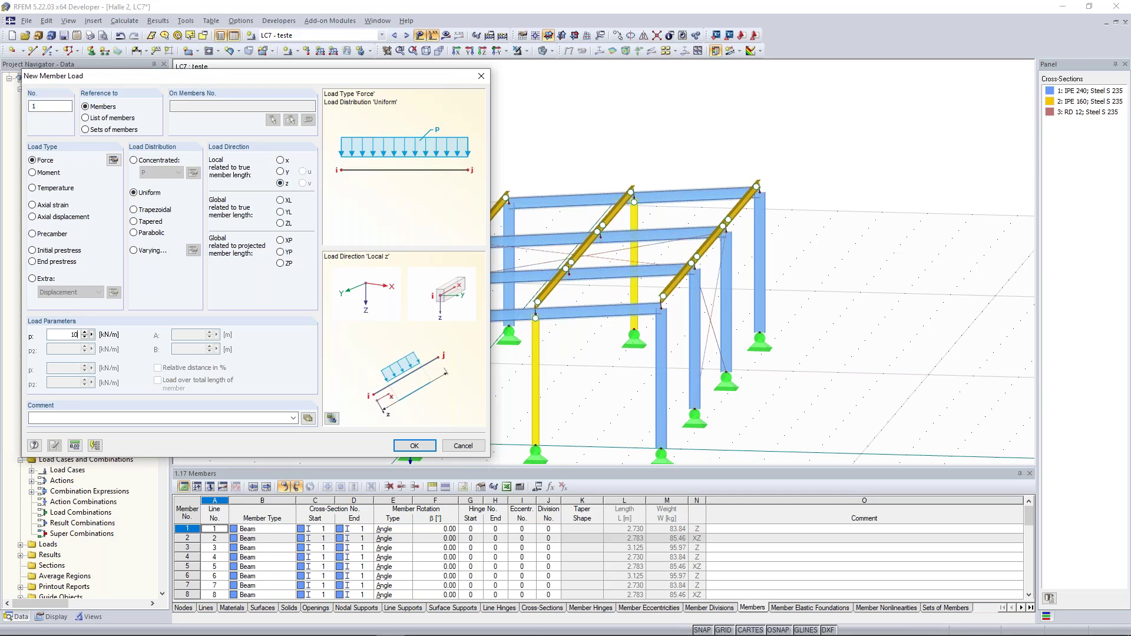
double_click(64, 335)
click(65, 335)
click(415, 446)
Place the local z load on the front frame's two roof beams and on an adjoining purlin.
click(476, 315)
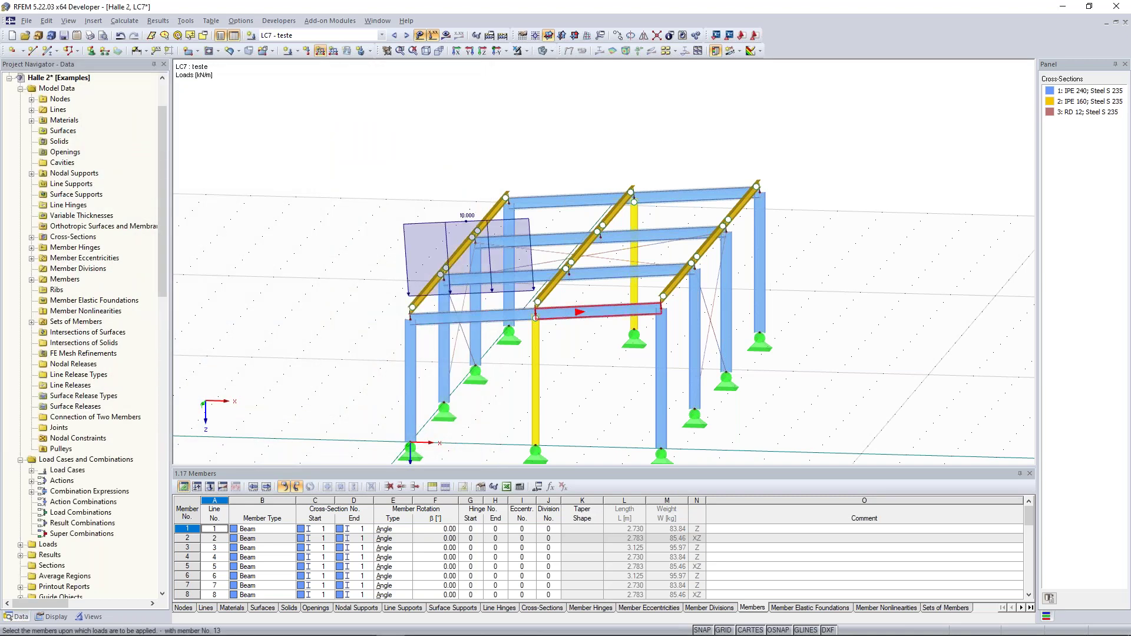
click(605, 276)
mouse_move(786, 301)
ctrl+middle_down()
mouse_move(715, 308)
mouse_move(678, 294)
ctrl+middle_up()
click(541, 264)
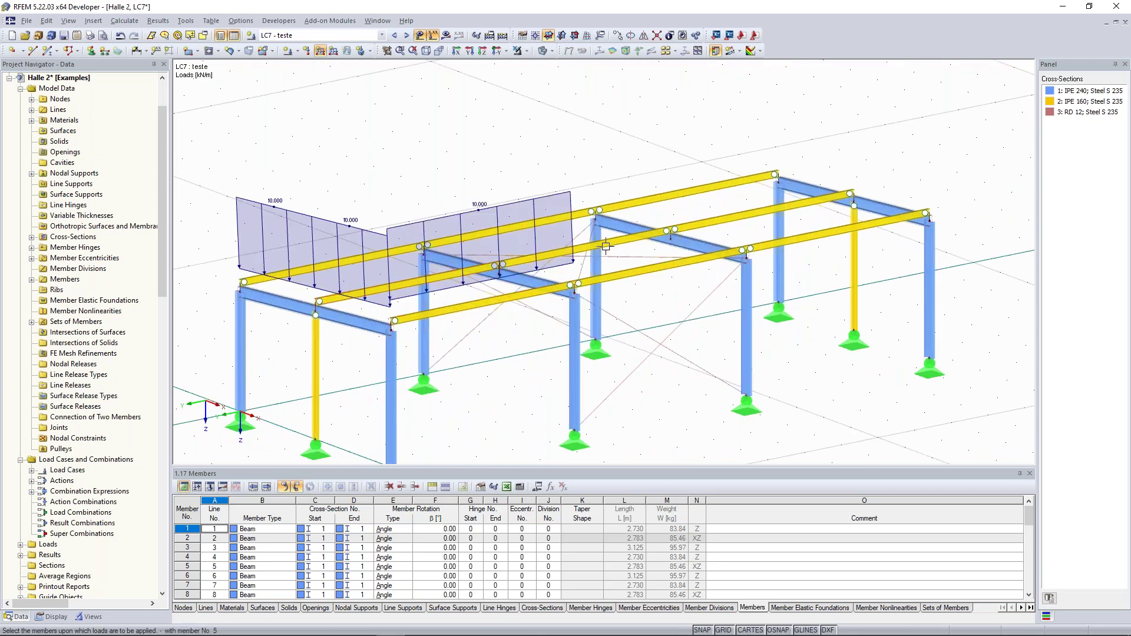
ctrl+middle_drag(466, 252, 793, 259)
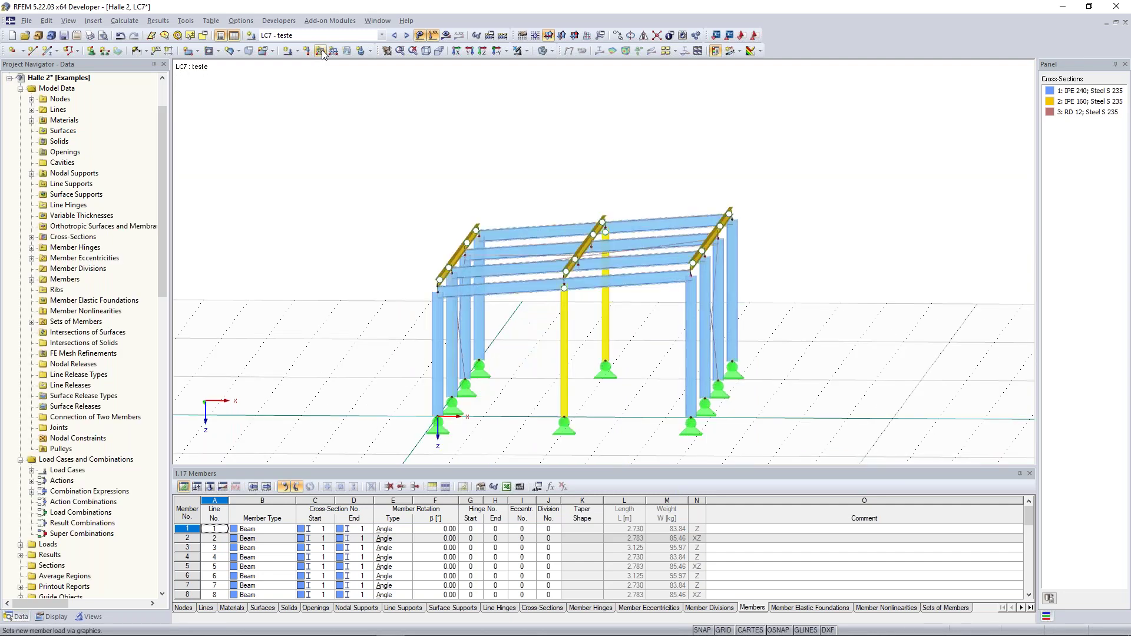
Apply a uniform 10 kN/m member load in global ZP, related to projected length, to the front frame's two roof beams.
click(320, 52)
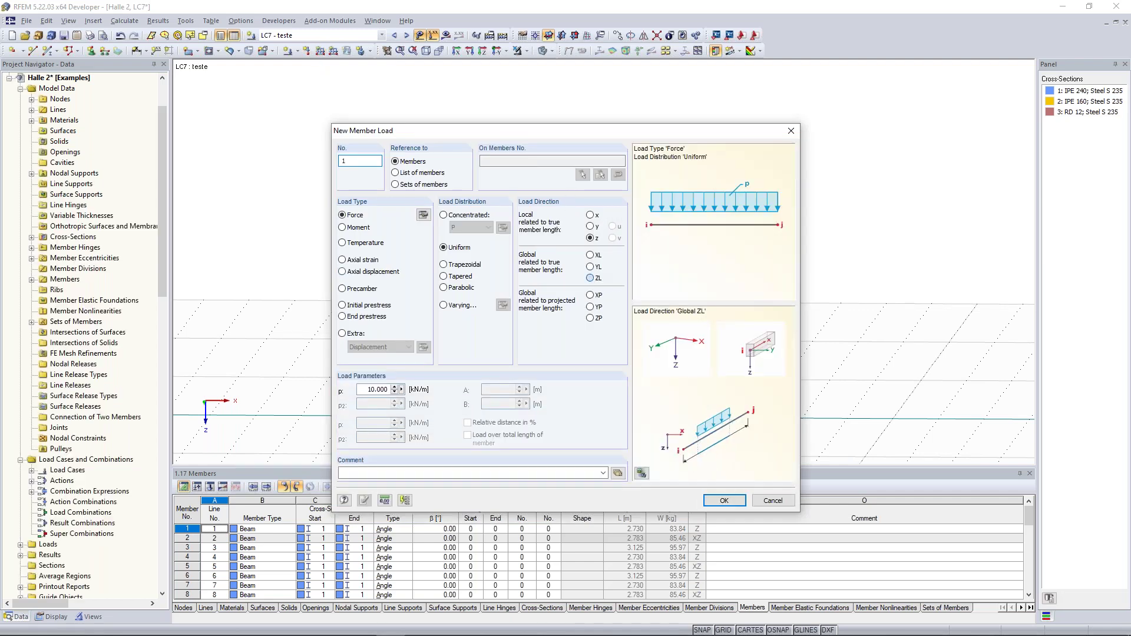
click(594, 276)
click(591, 318)
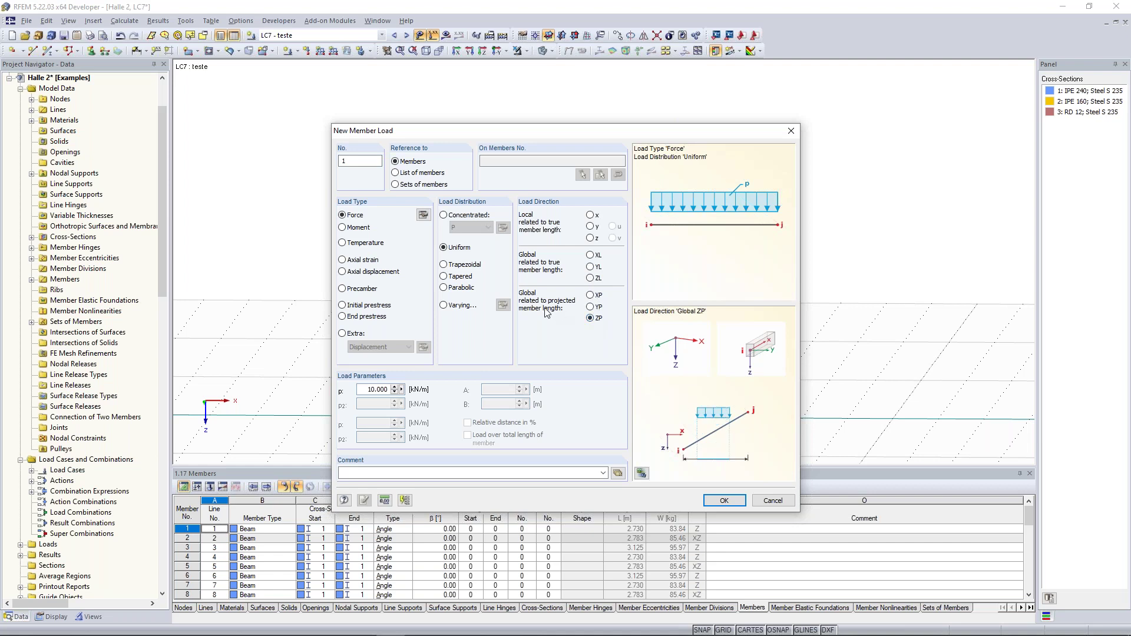
click(711, 500)
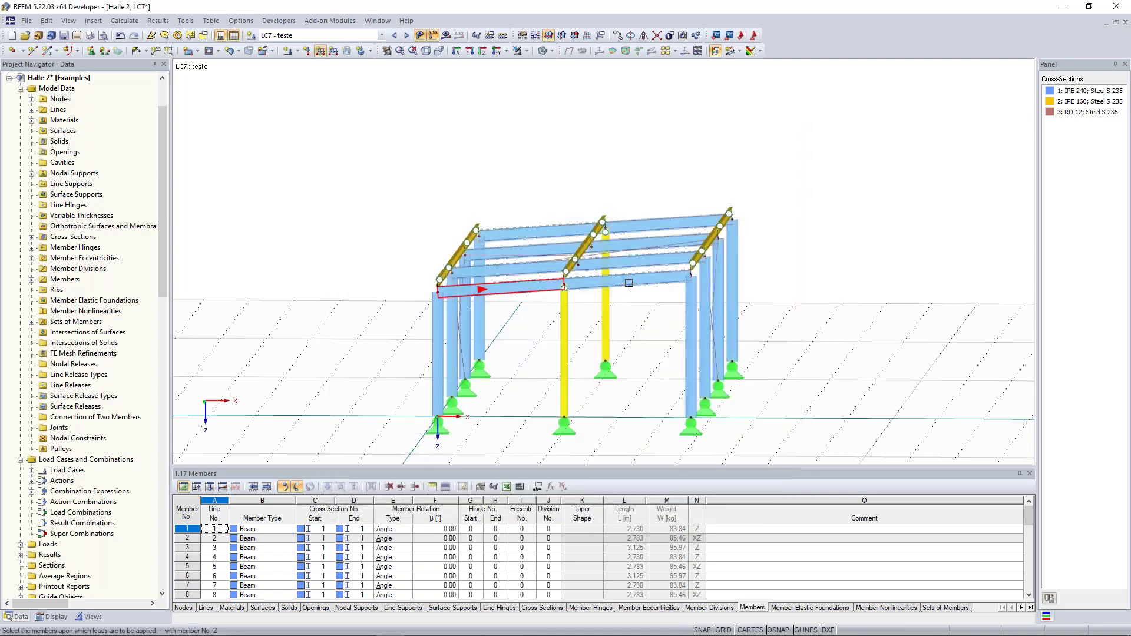
click(501, 289)
click(626, 277)
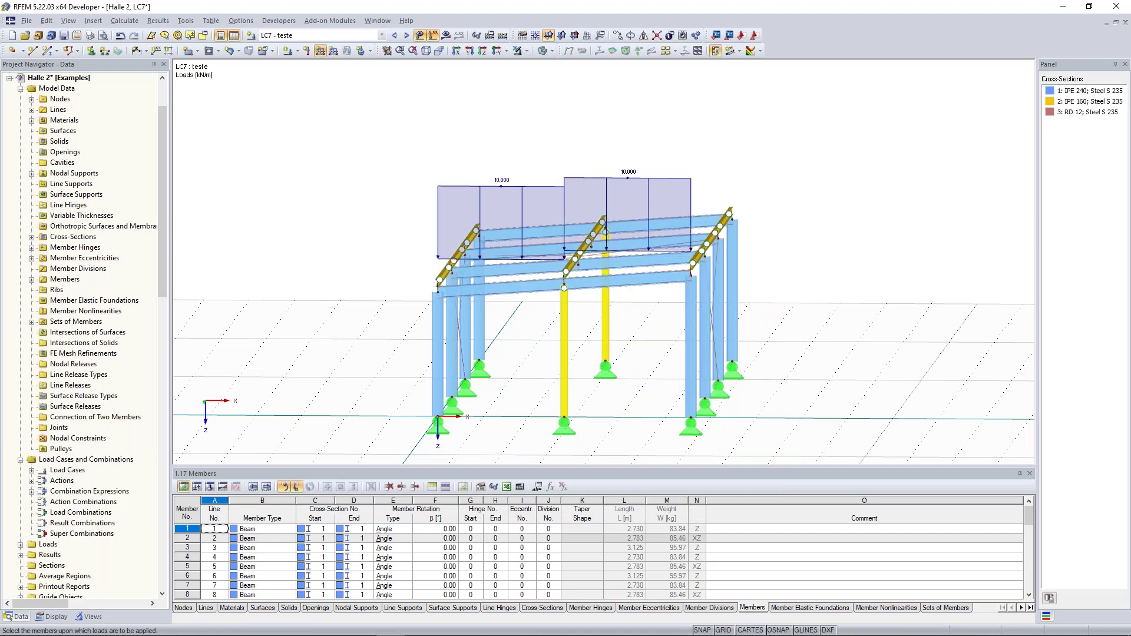
key(Escape)
Examine the orientation of the member loads on the front roof beams from several viewing angles.
ctrl+middle_drag(795, 284, 798, 318)
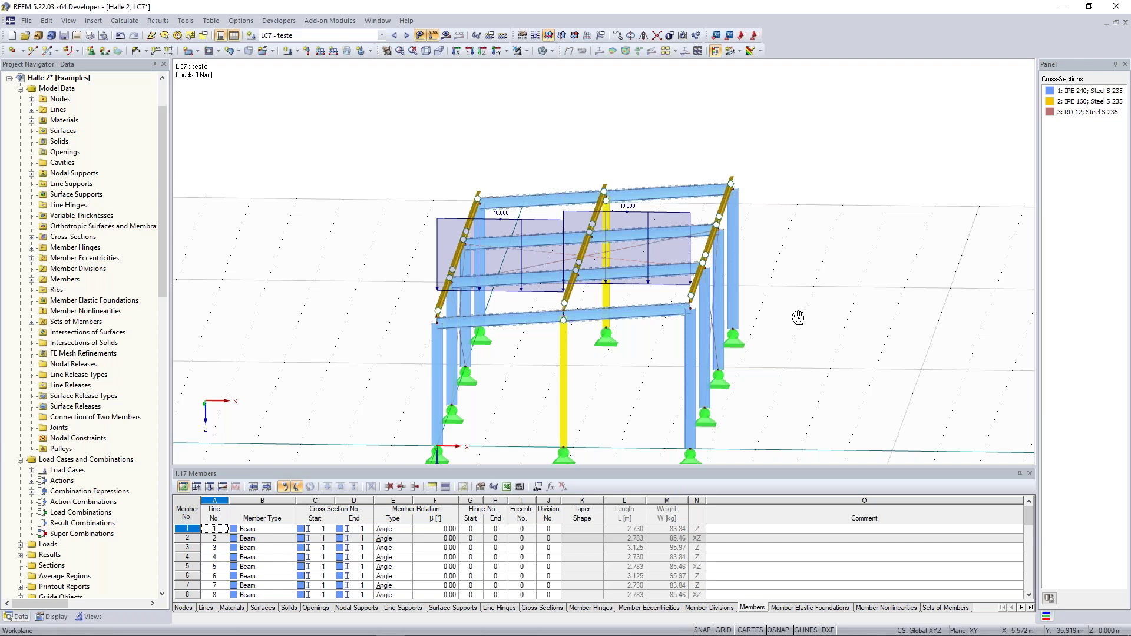
ctrl+middle_drag(798, 319, 817, 288)
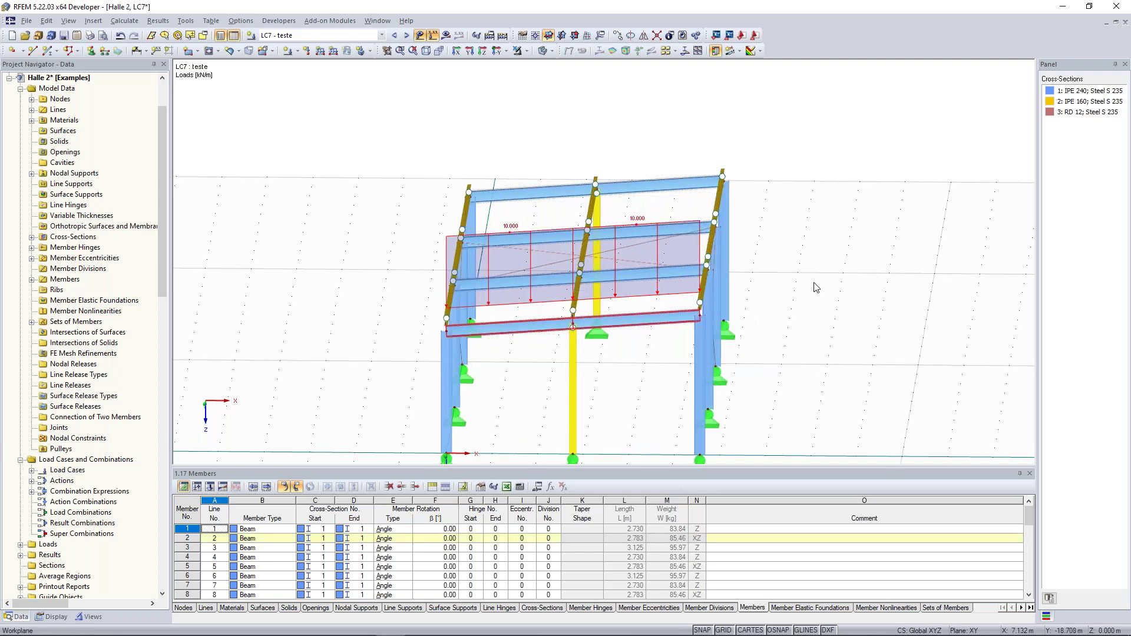
ctrl+middle_drag(817, 288, 815, 247)
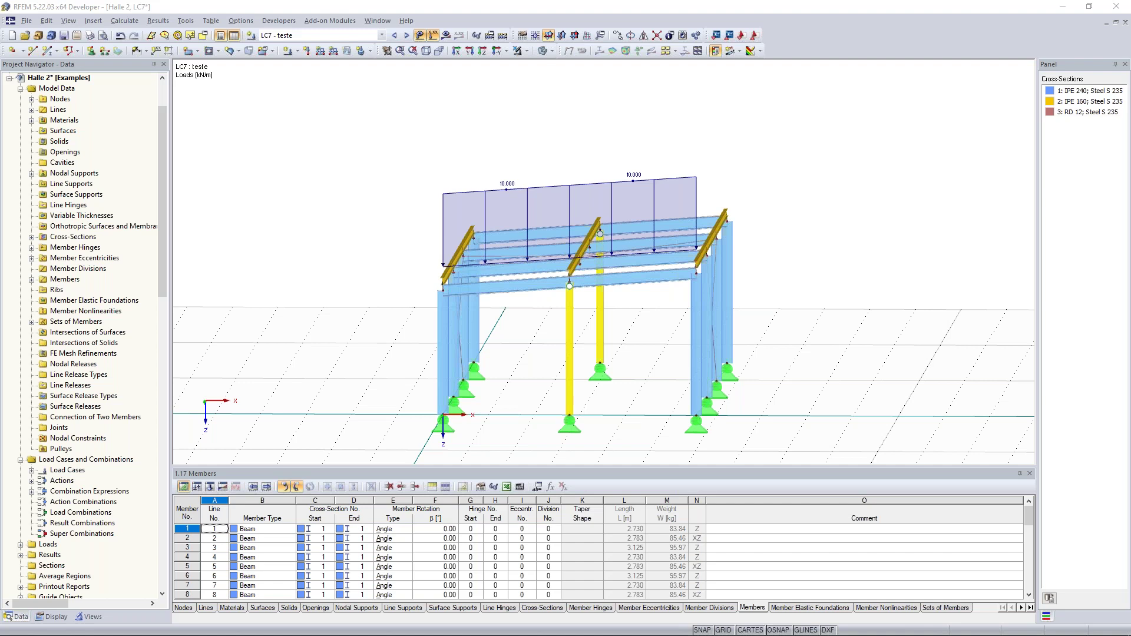
Switch to the Dlubal website in the browser, open the Models to Download page in a separate tab and browse the example models.
drag(0, 265, 500, 4)
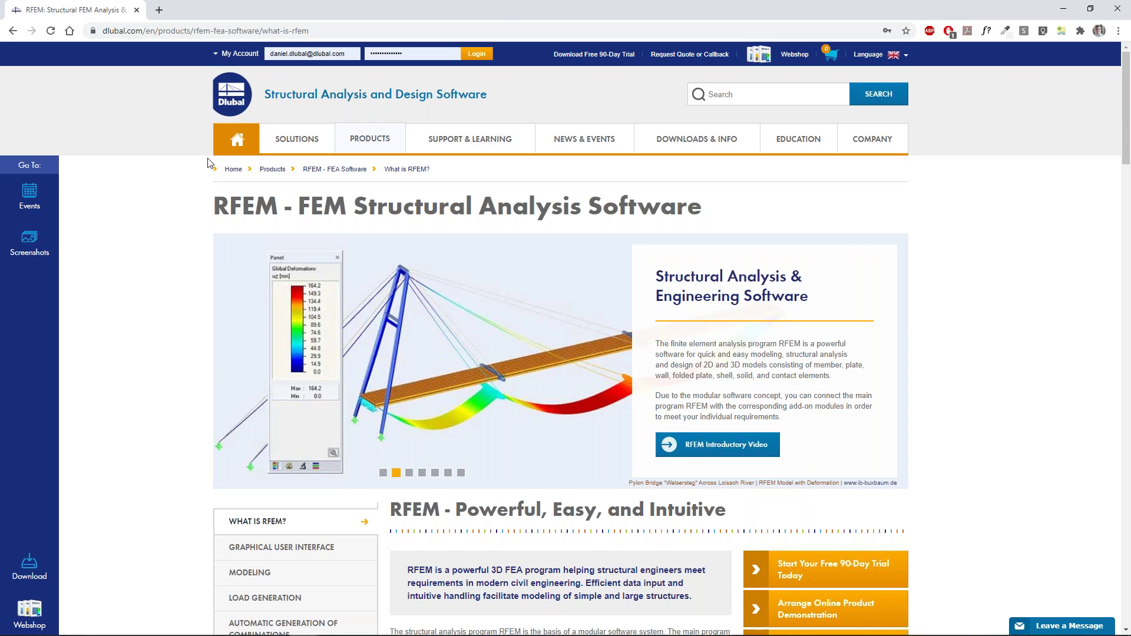
mouse_move(490, 142)
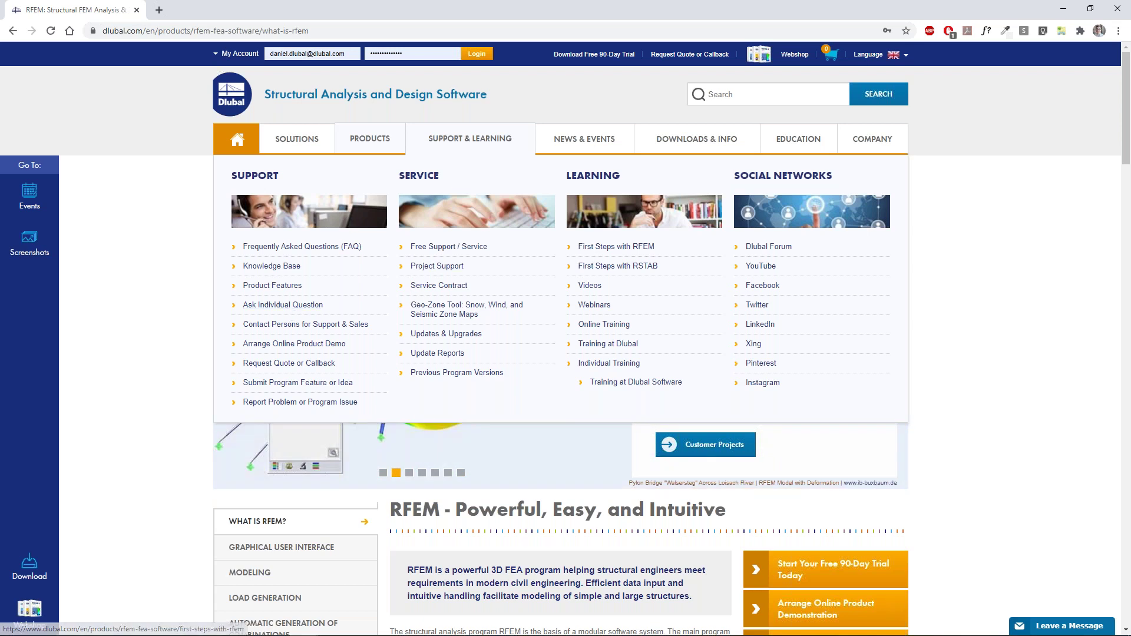
mouse_move(649, 155)
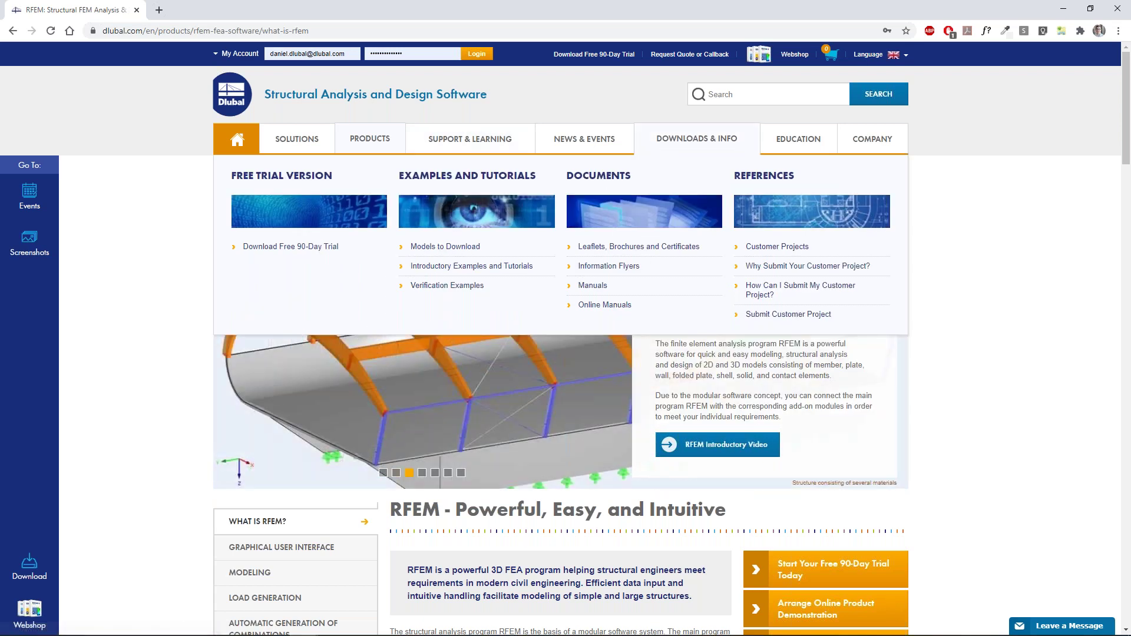
middle_click(458, 248)
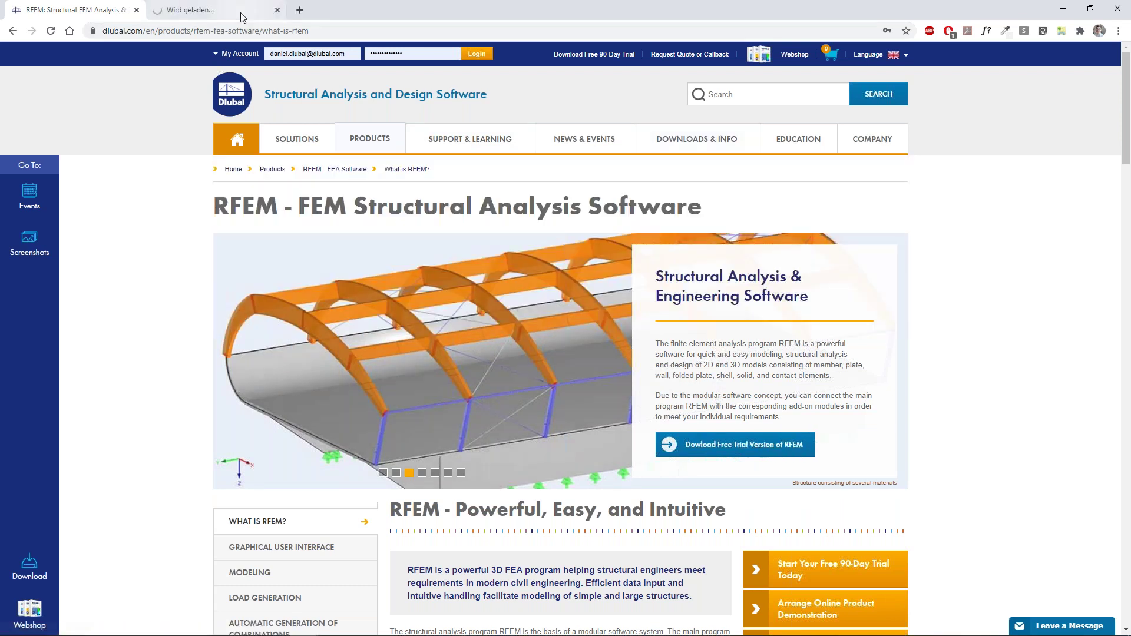
click(242, 17)
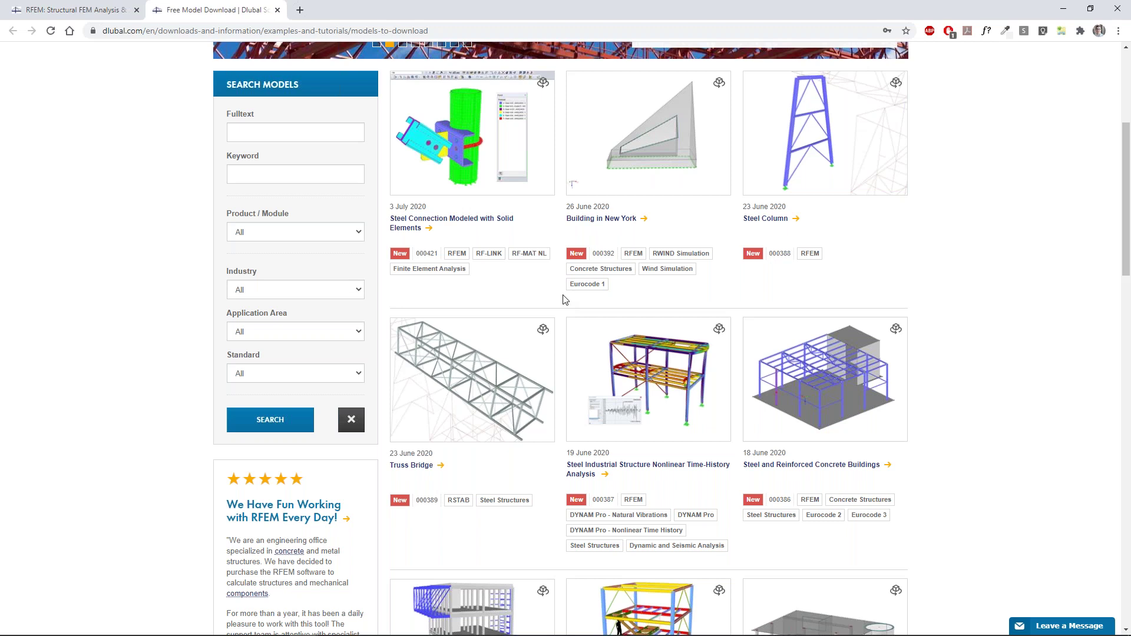
scroll(673, 282, up, 2)
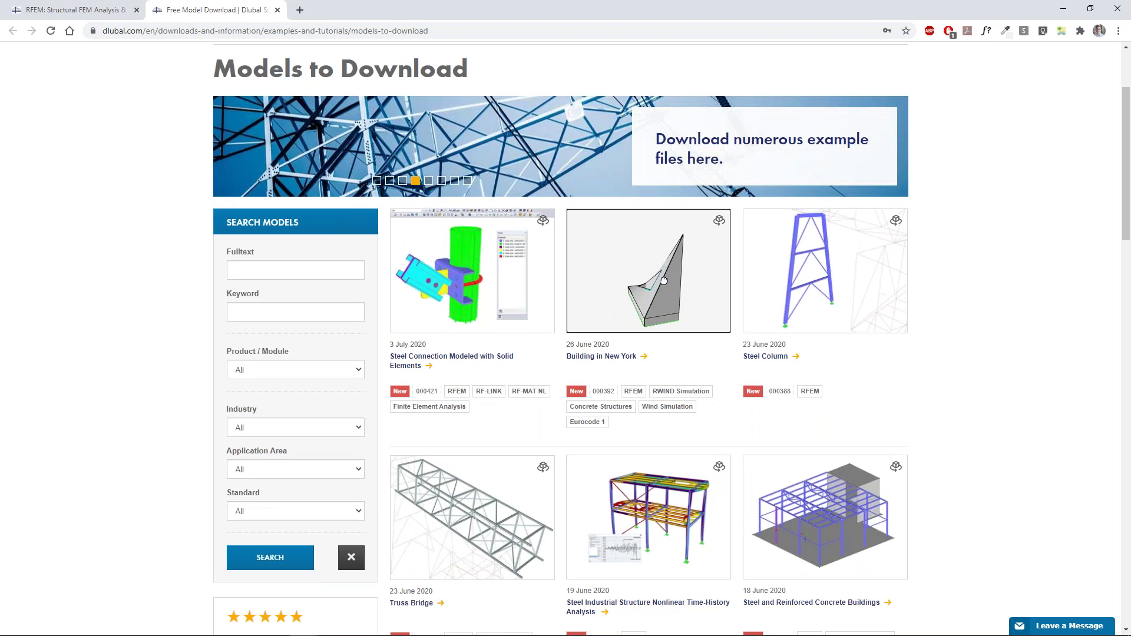
scroll(664, 281, down, 2)
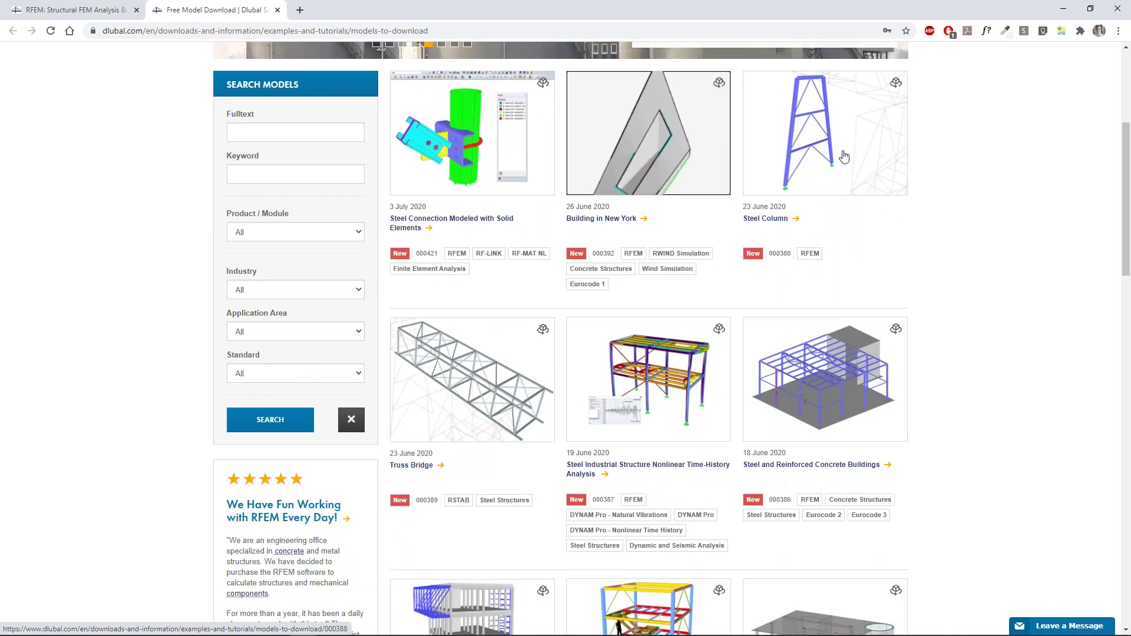
From the RFEM product page, open the RFEM 5 for Beginners e-learning page in a separate tab and browse its tutorial videos.
click(96, 6)
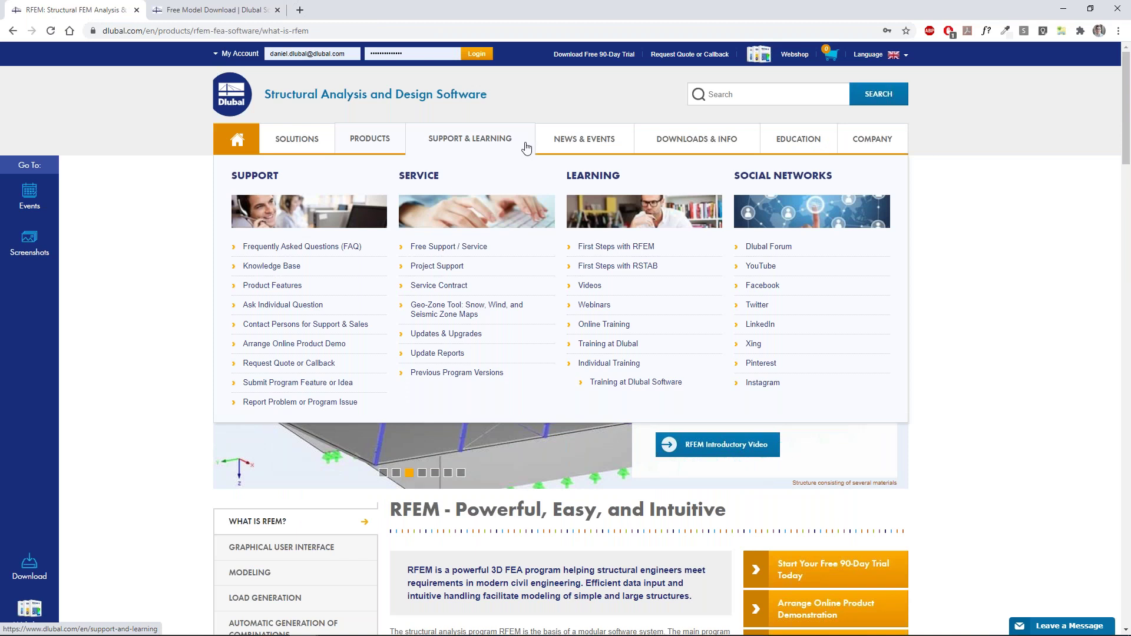
mouse_move(798, 147)
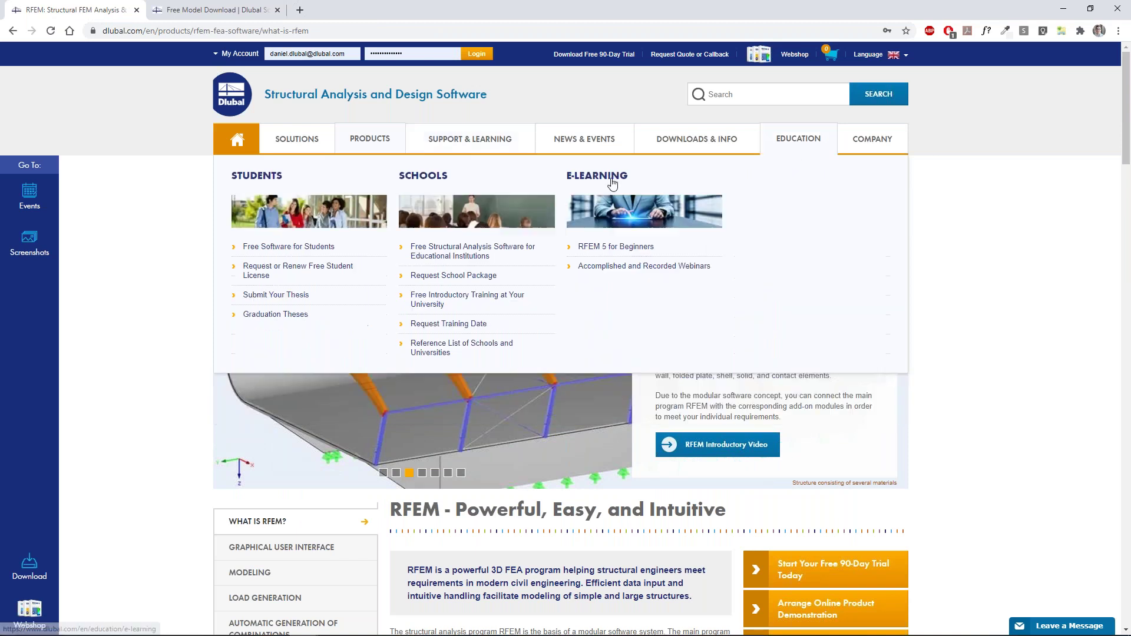
middle_click(616, 250)
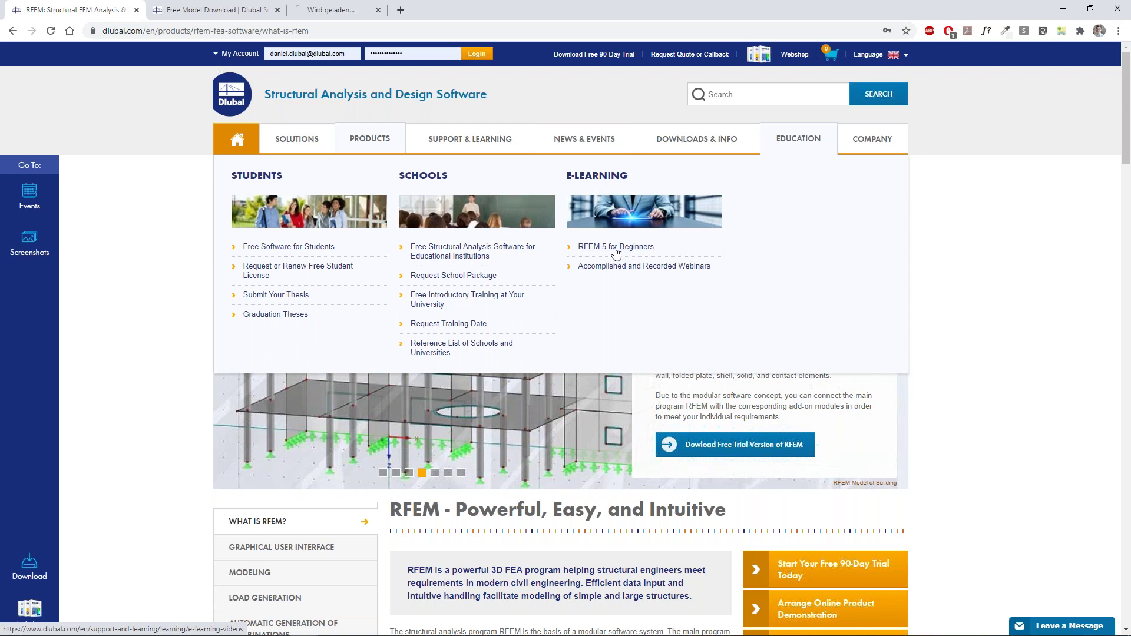
key(ctrl+Tab)
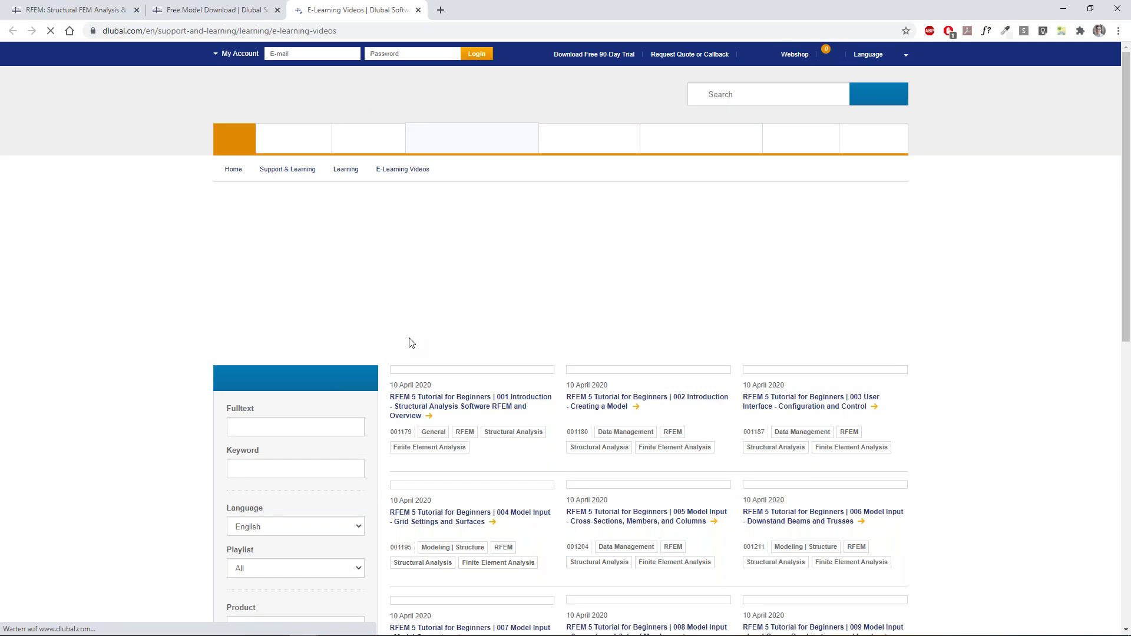
scroll(589, 365, down, 7)
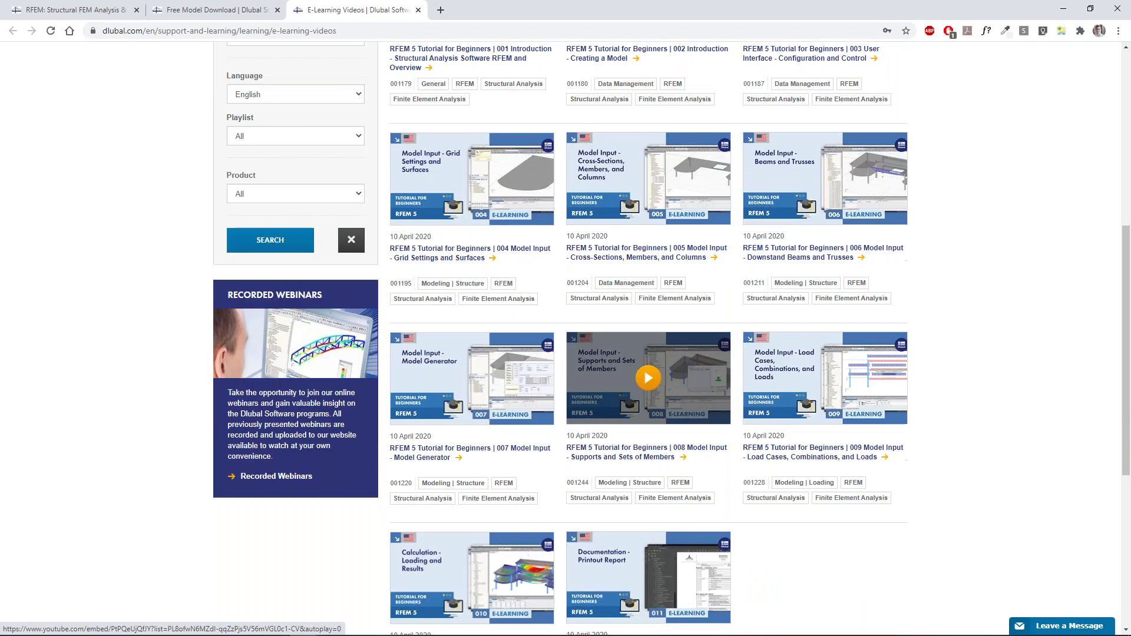
scroll(580, 371, up, 7)
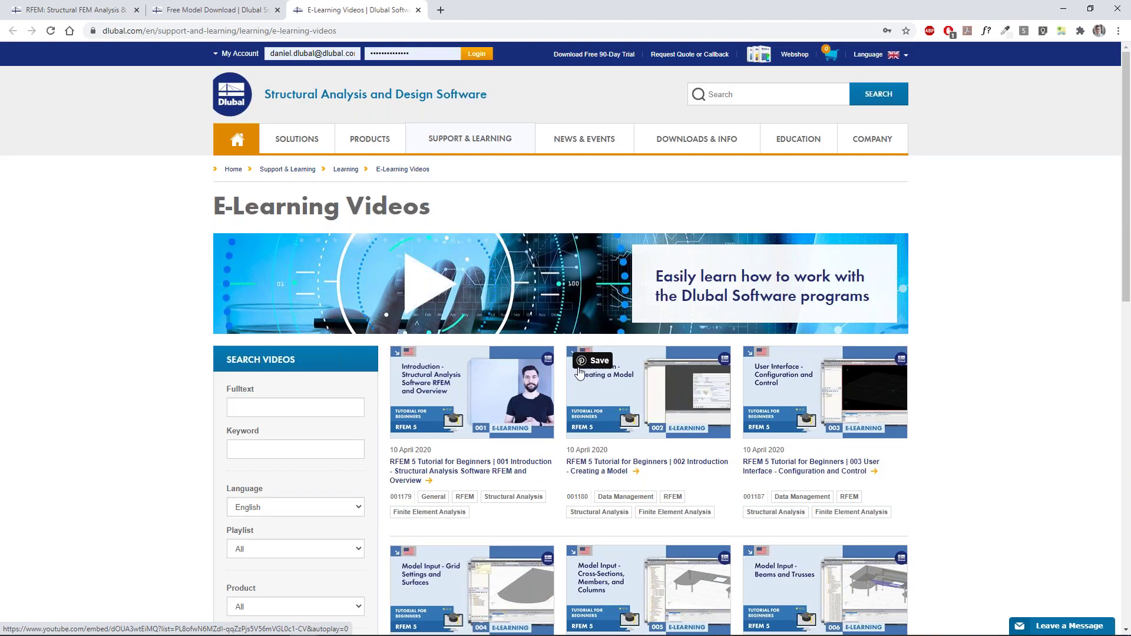
Look through the website's product listings and its Downloads & Info offerings.
mouse_move(370, 139)
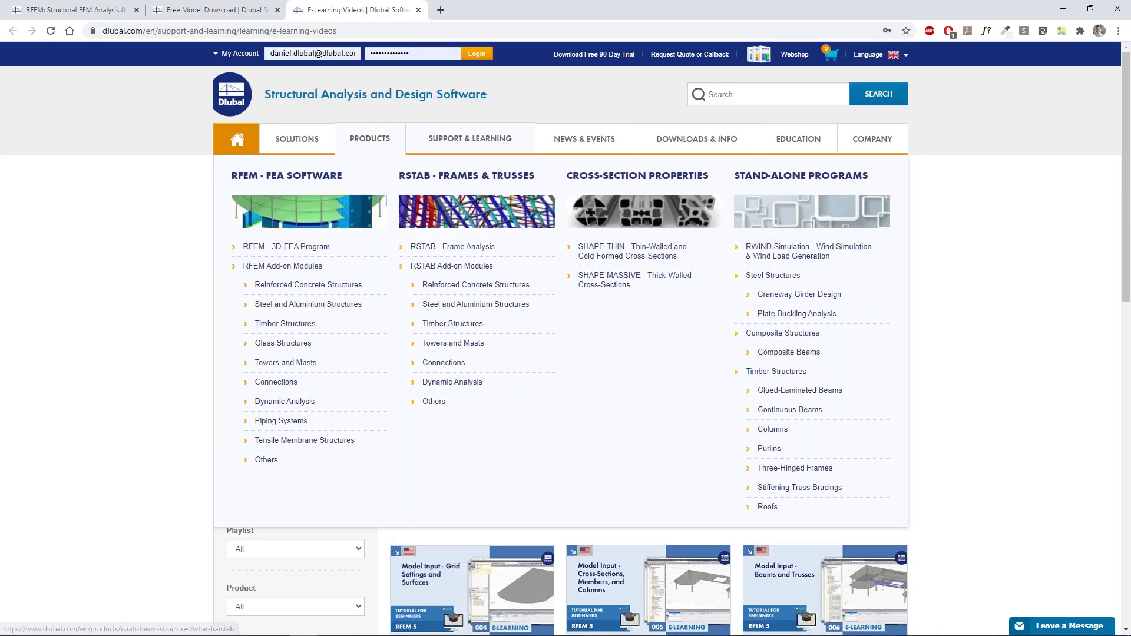
mouse_move(711, 145)
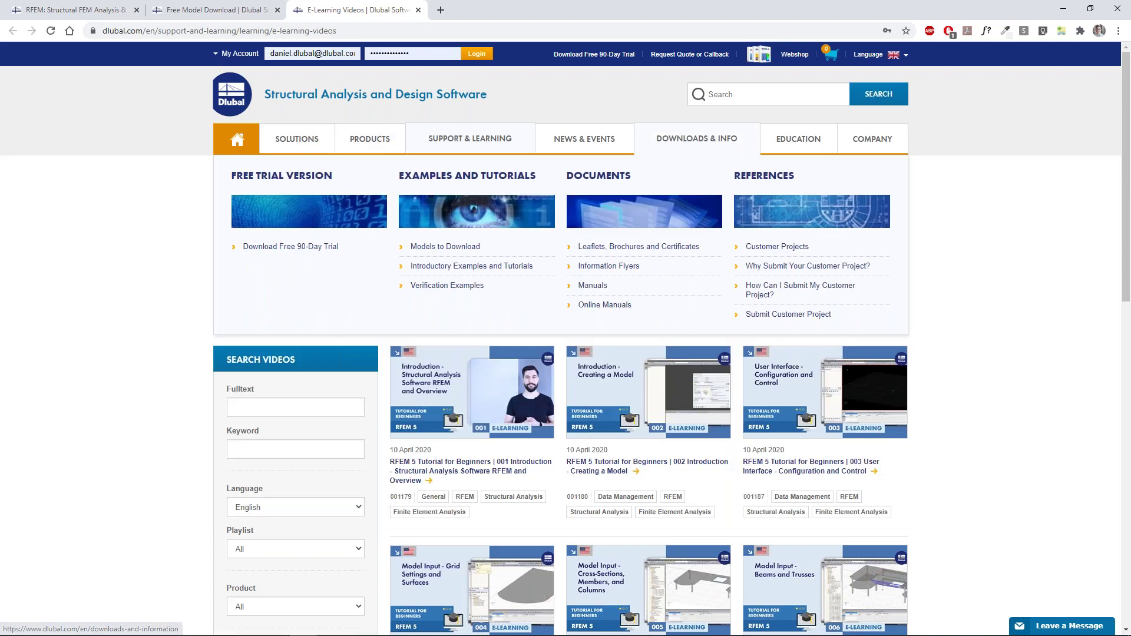